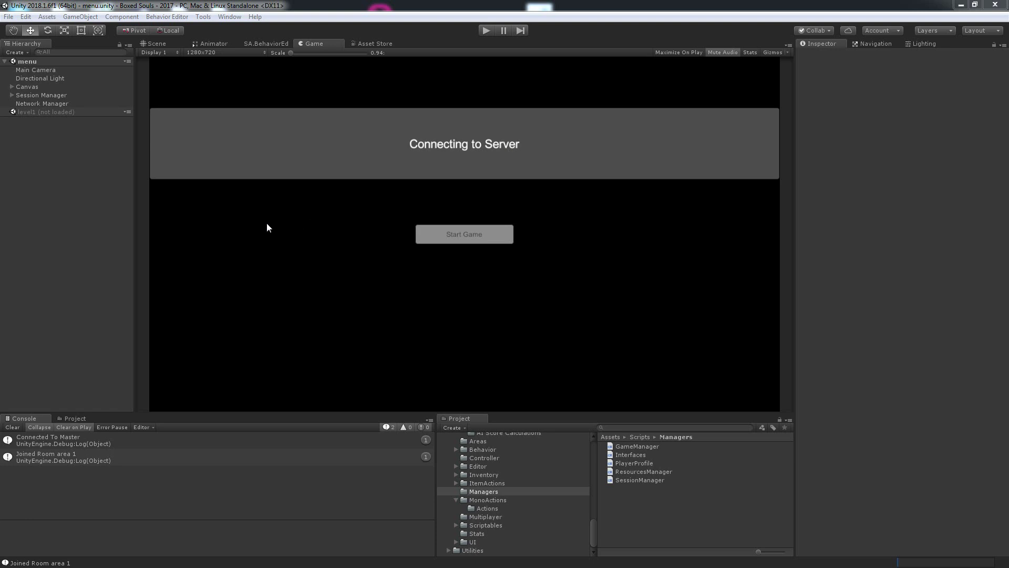
- Play from the menu scene, start the game into level1, and toggle the inventory open, closed, then open
click(485, 30)
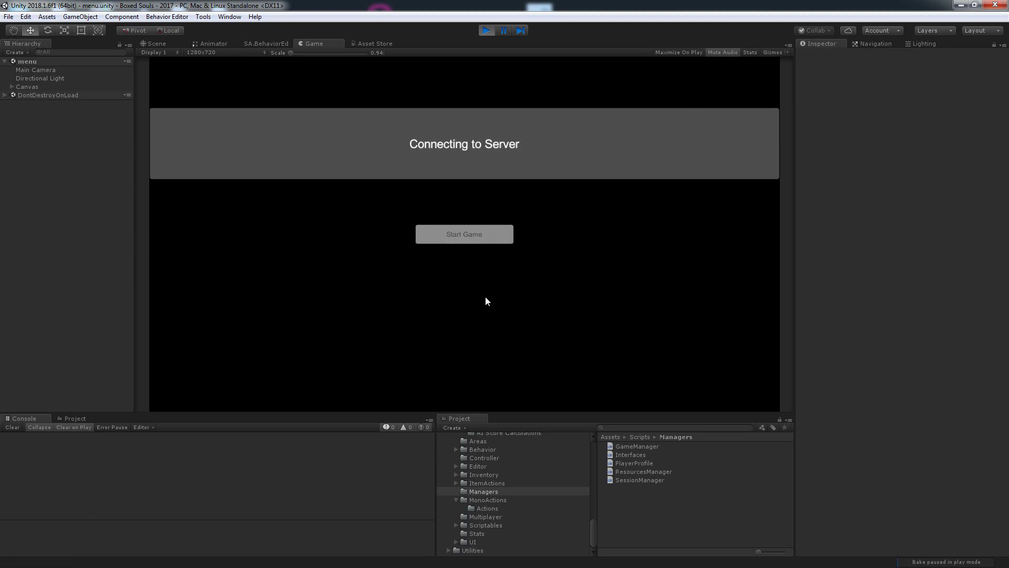
click(470, 234)
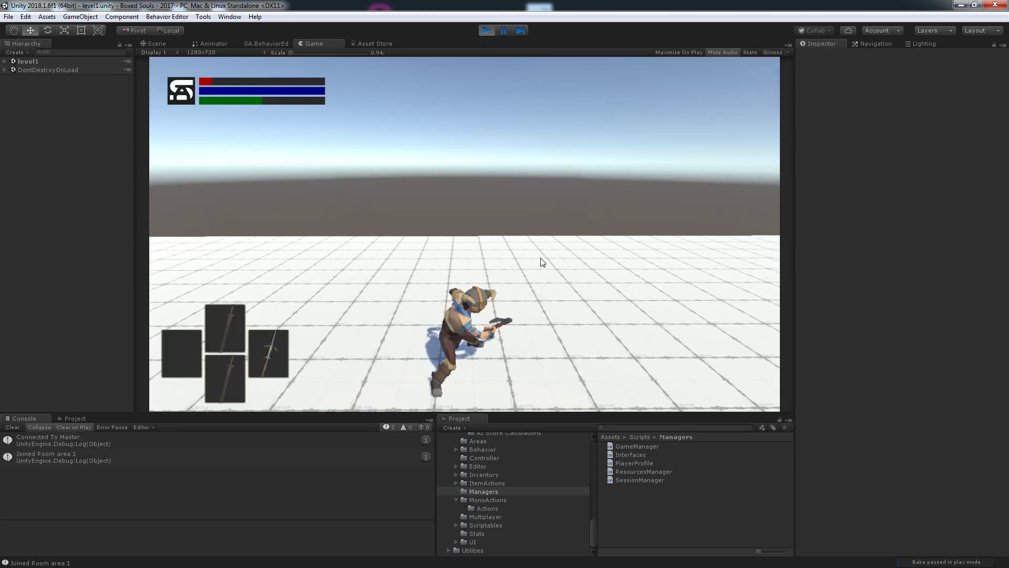
key(i)
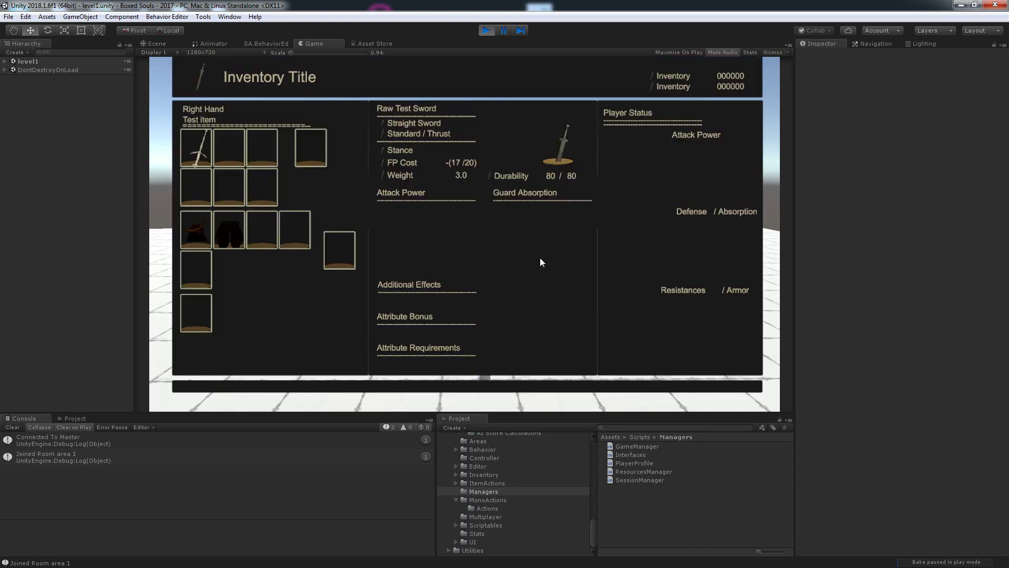
key(i)
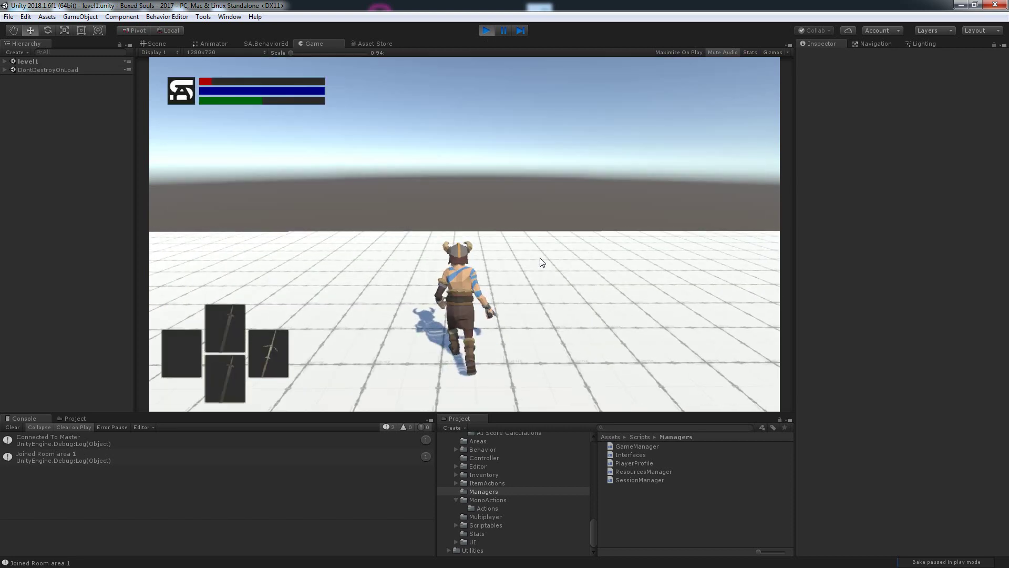
key(i)
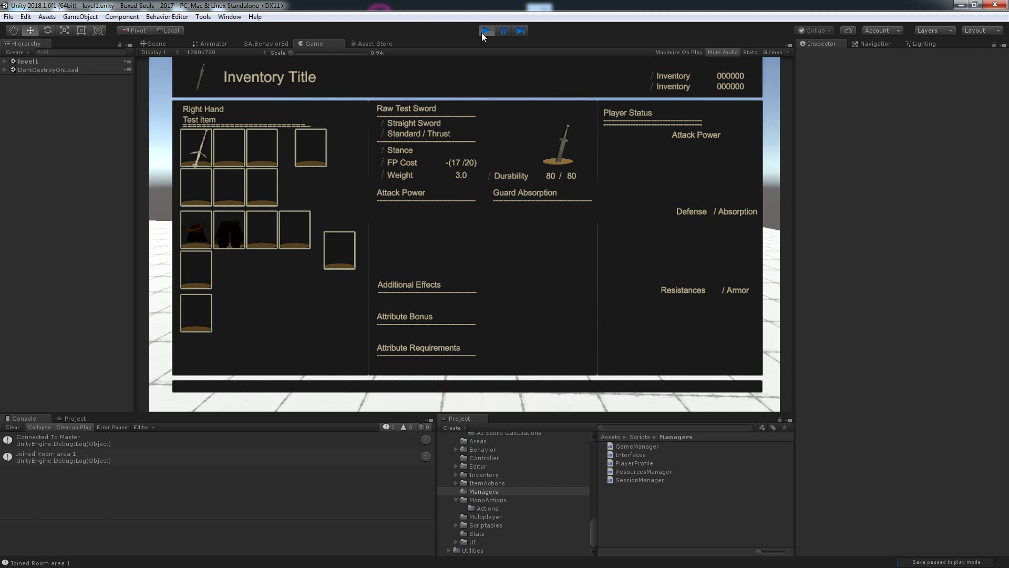
- Expand level1 > Canvas > Game Menus > Inventory in the Hierarchy
click(5, 70)
click(4, 61)
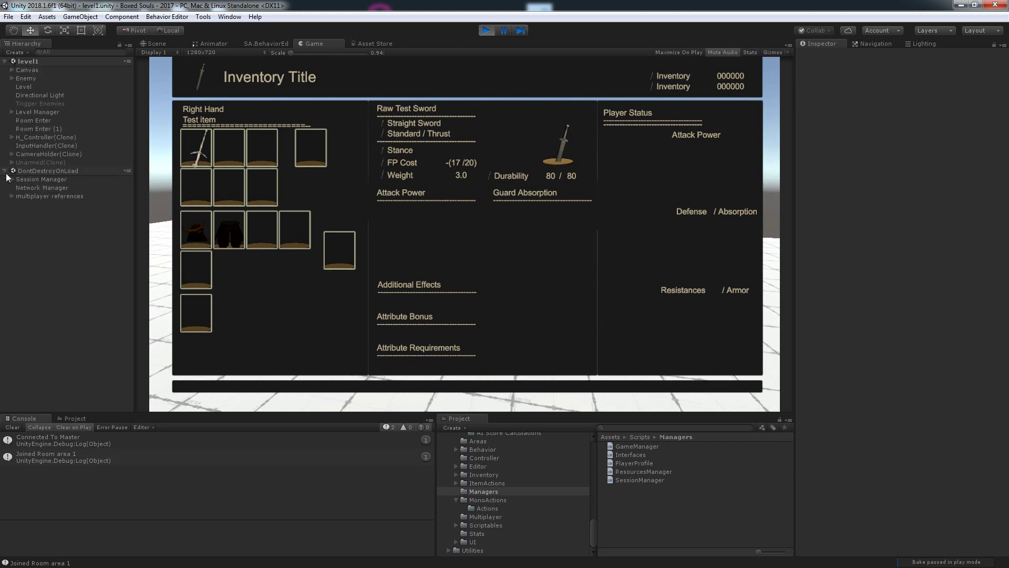
click(5, 170)
click(14, 71)
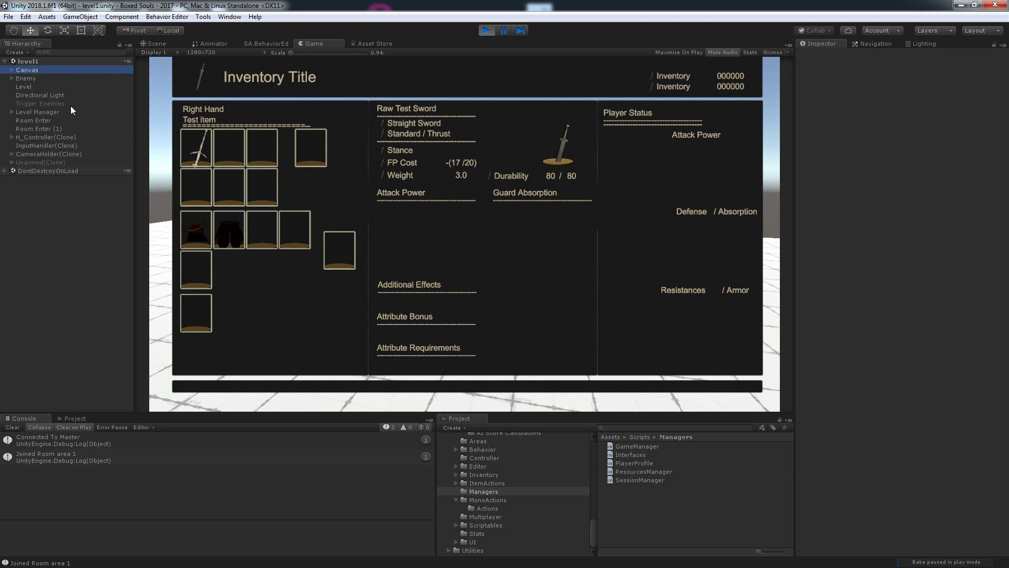
click(11, 70)
click(19, 96)
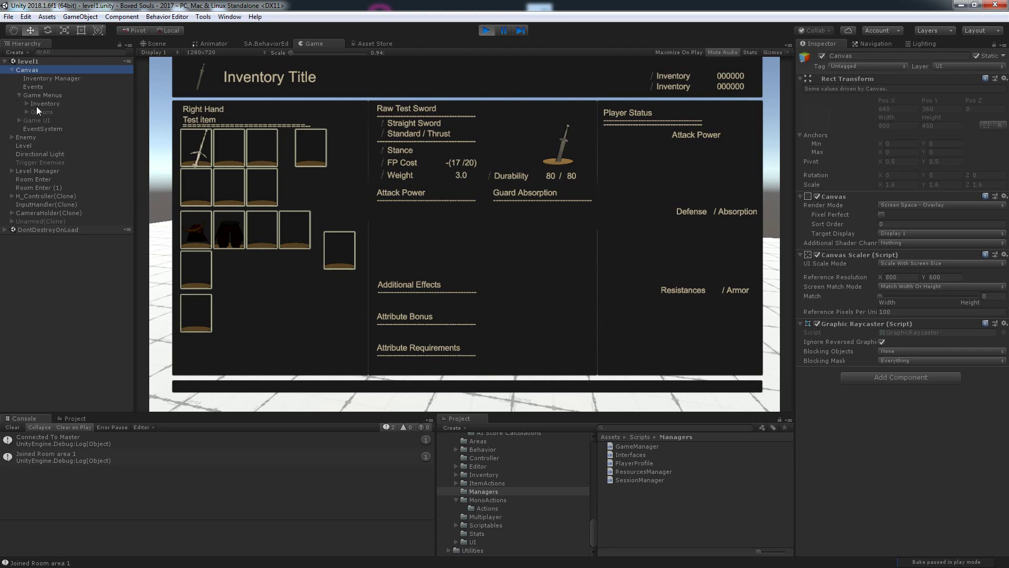
click(31, 104)
click(27, 103)
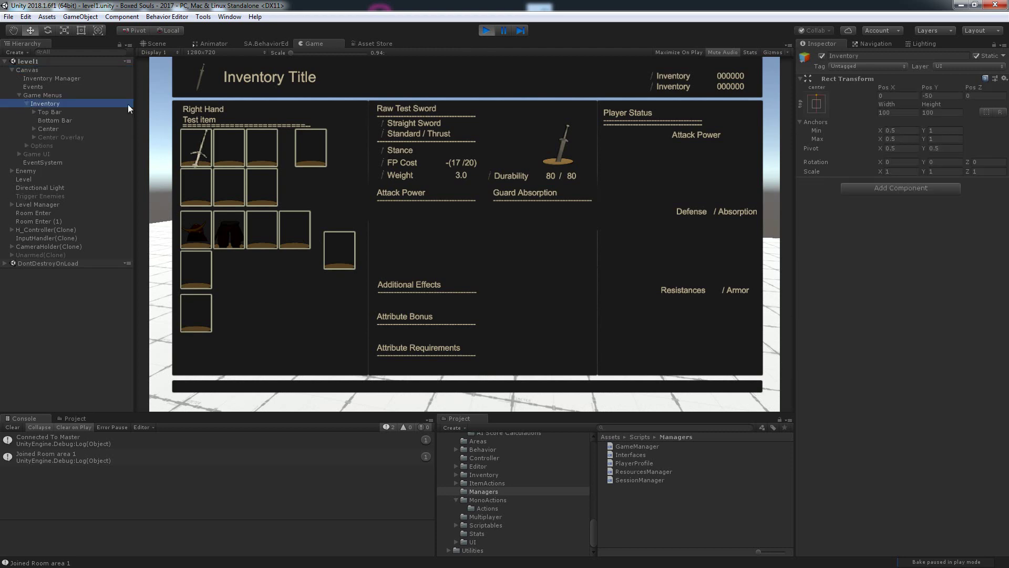
- Expand Center > Left > Equipment > Weapon Slots to list the weapon inventory slots
click(34, 128)
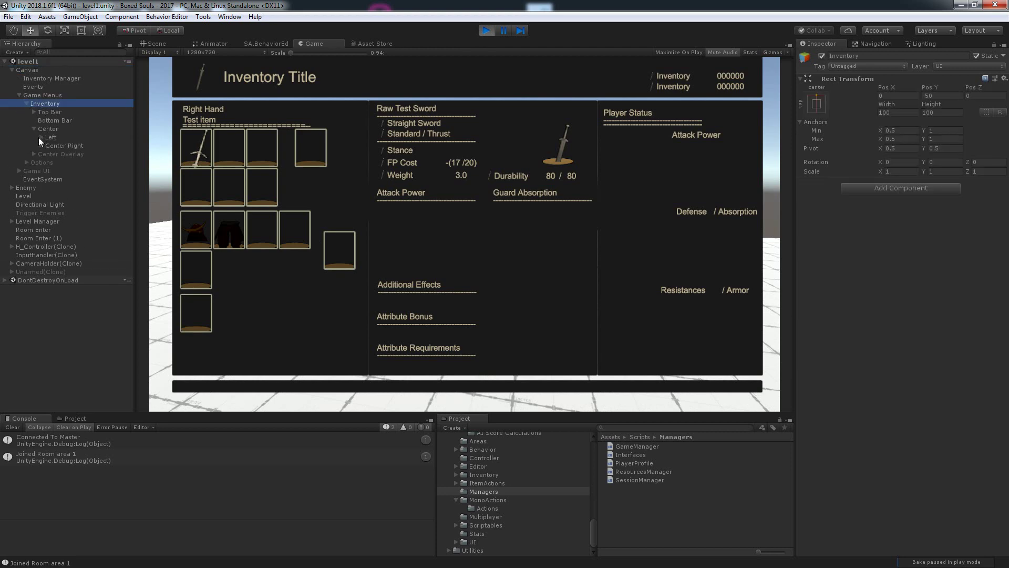
click(41, 137)
click(48, 154)
click(74, 162)
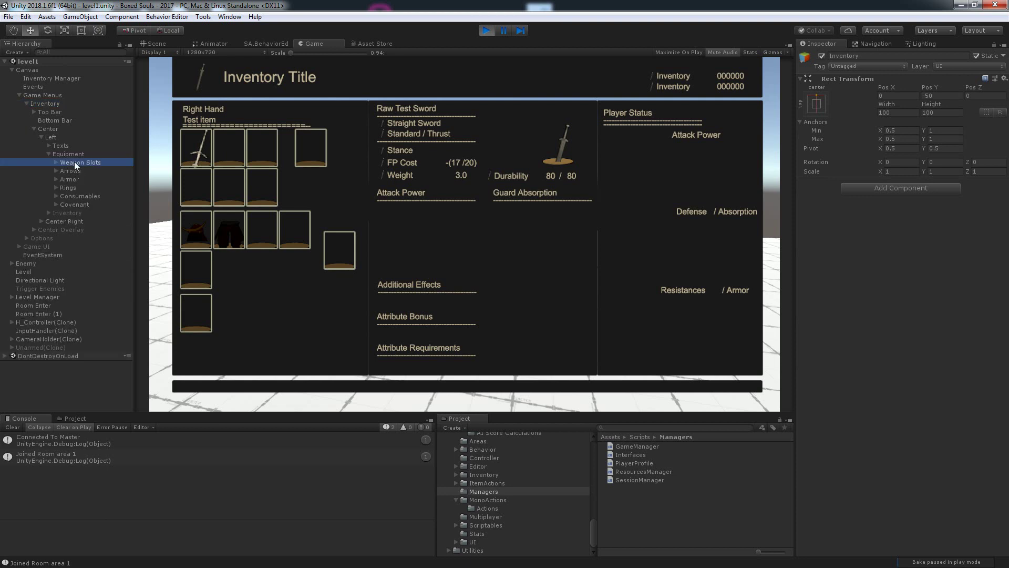
click(56, 162)
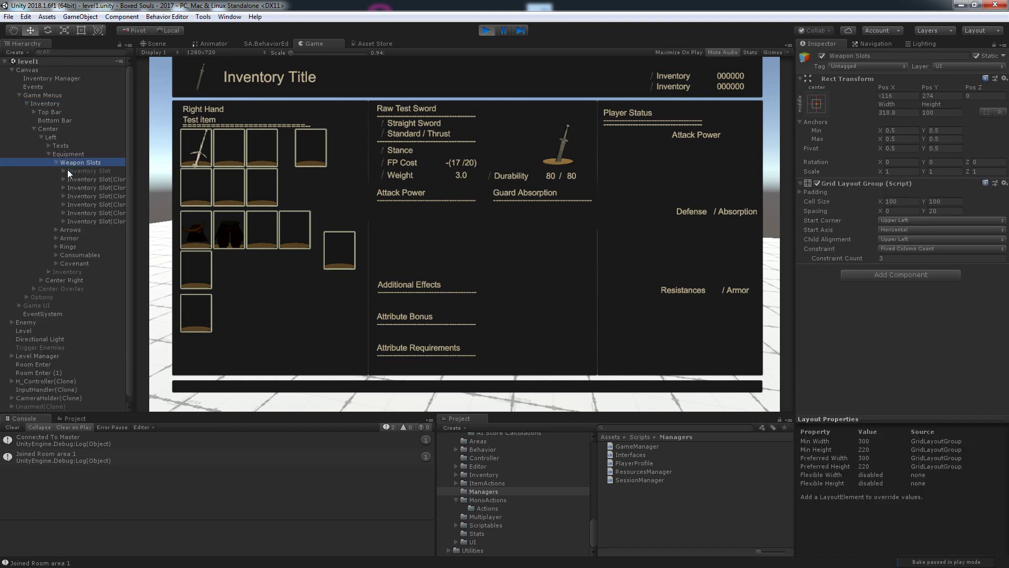
- Inspect the first, third and fifth weapon slots, then stop play mode
click(102, 179)
click(99, 185)
click(100, 196)
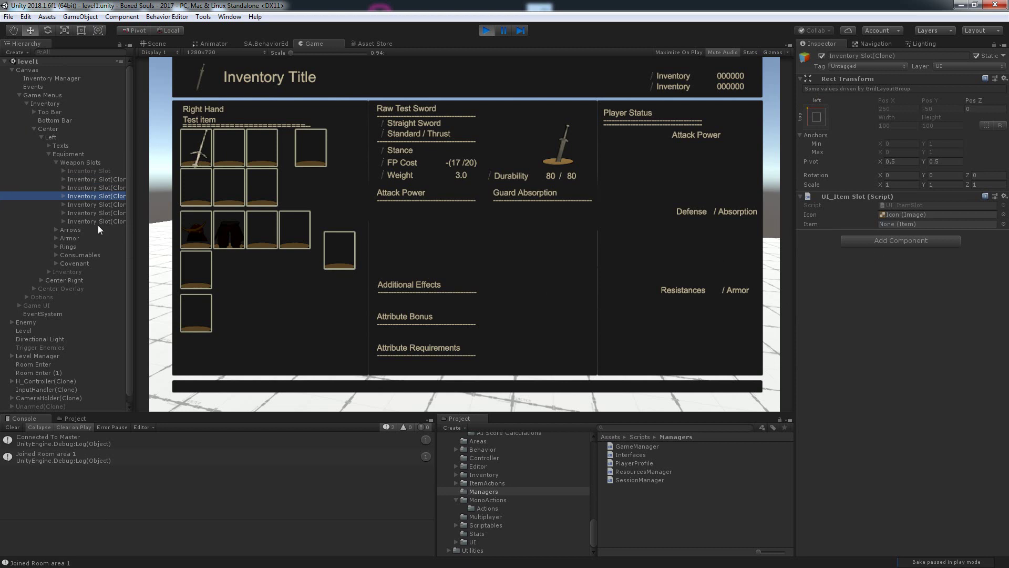
click(98, 213)
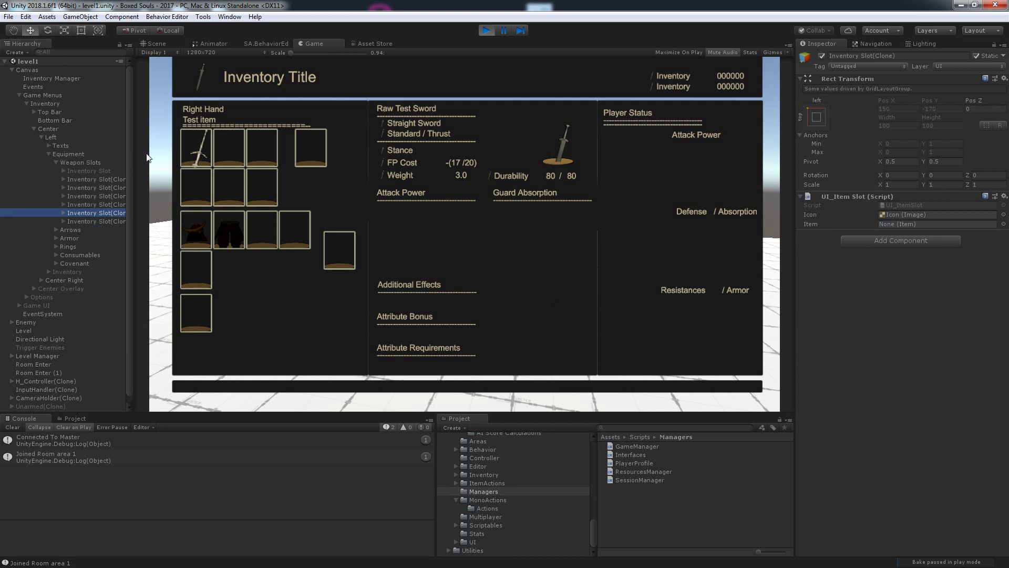
click(484, 30)
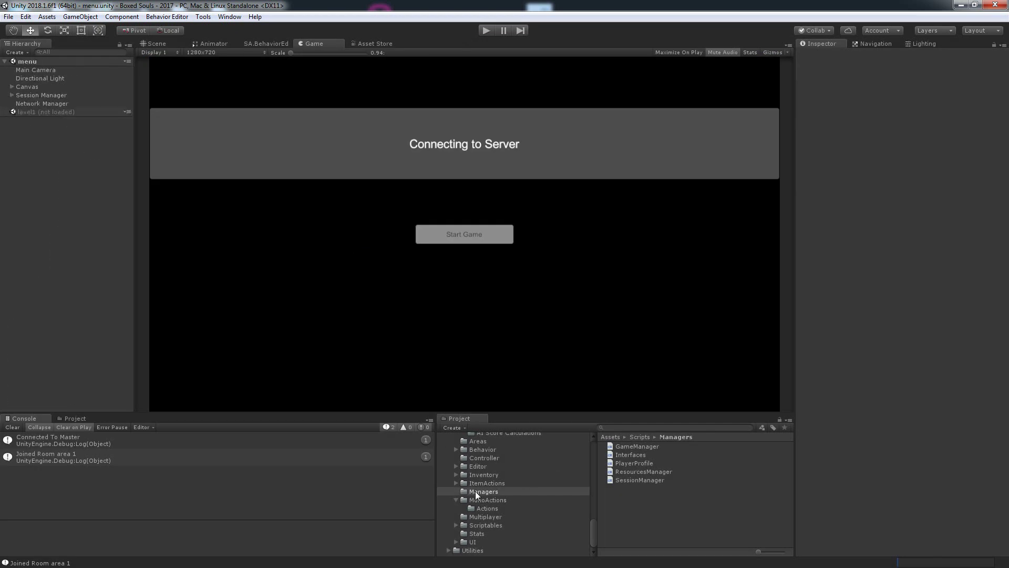
- Open the level1 scene from the Scenes folder in the Project panel
scroll(492, 505, up, 3)
scroll(488, 468, up, 3)
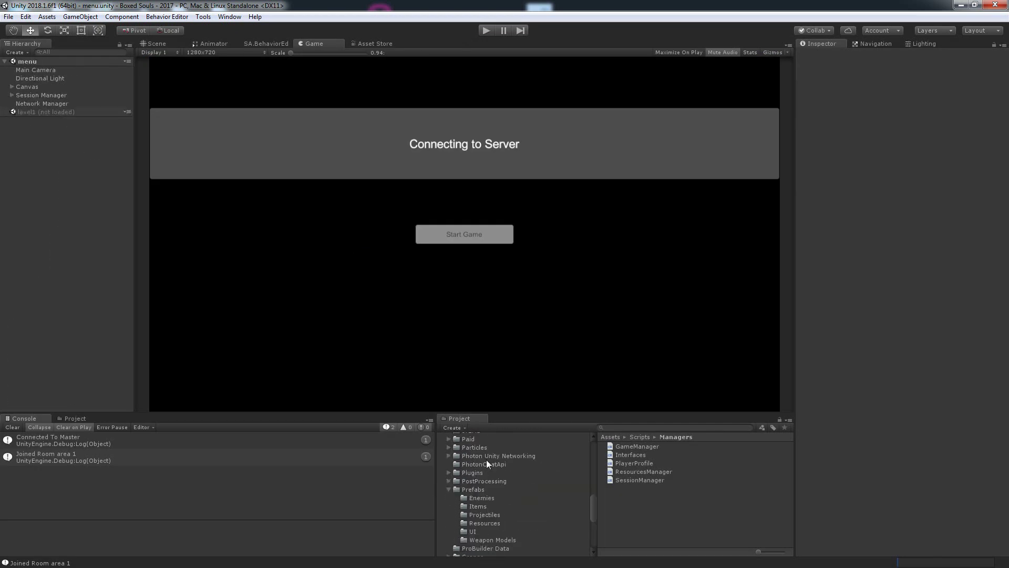
click(449, 489)
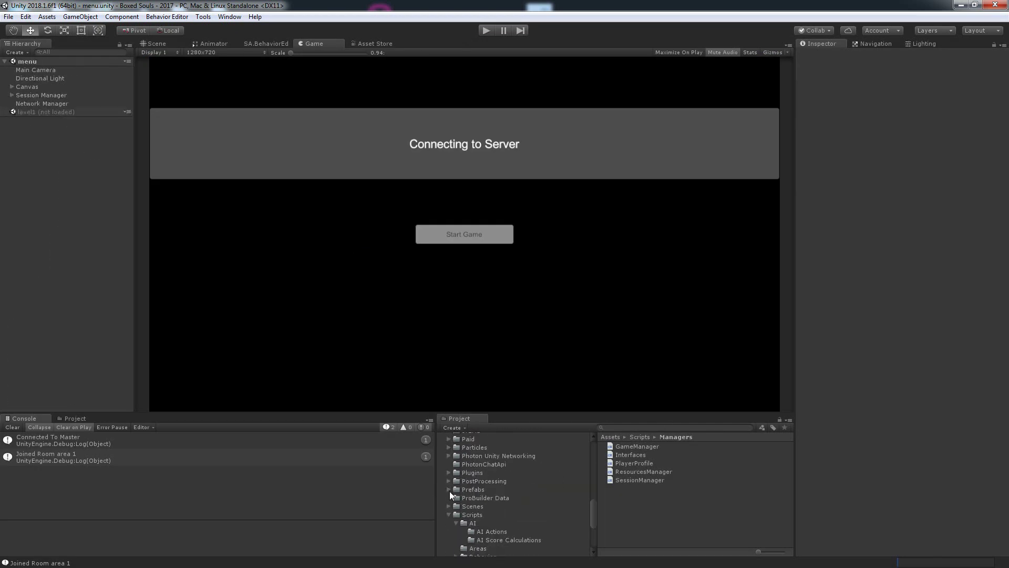
click(465, 506)
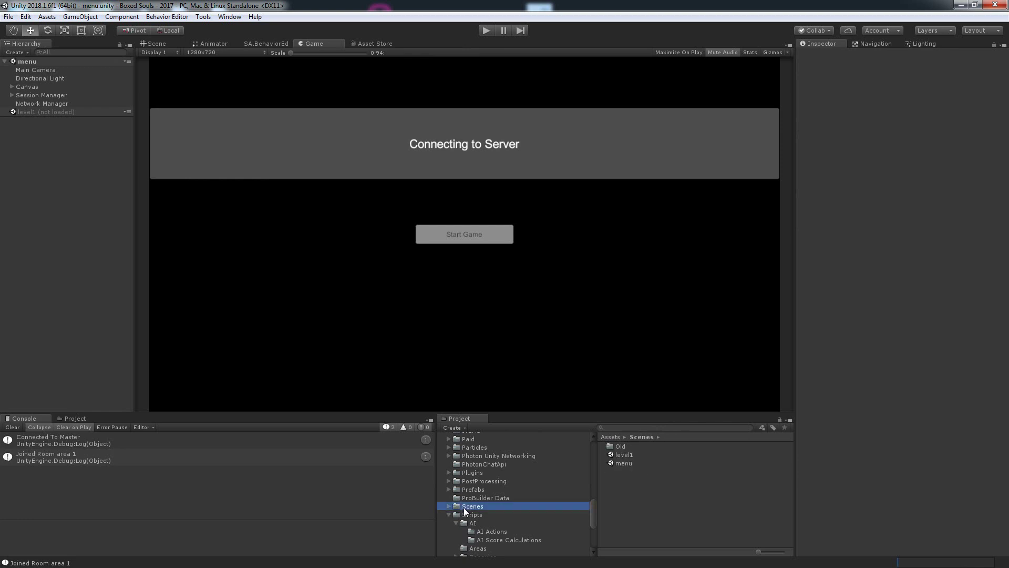
double_click(624, 455)
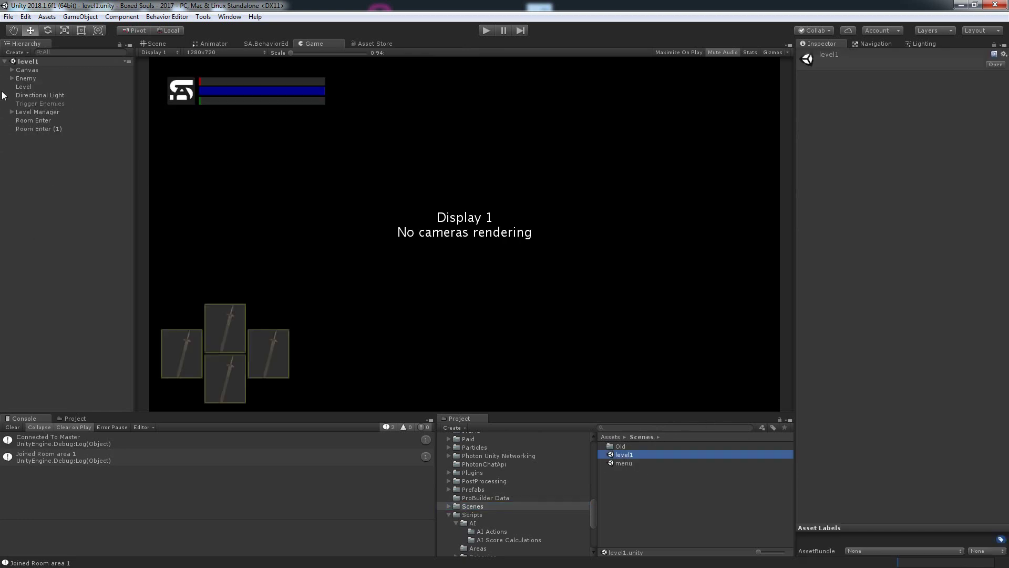
- Expand Canvas > Game Menus and select the Game Menus object
click(11, 70)
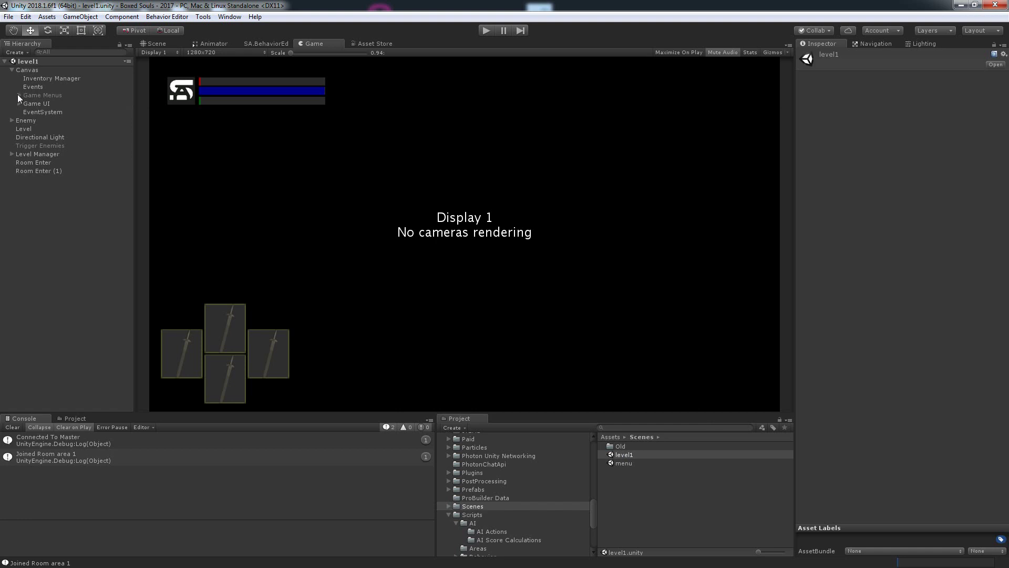
click(19, 95)
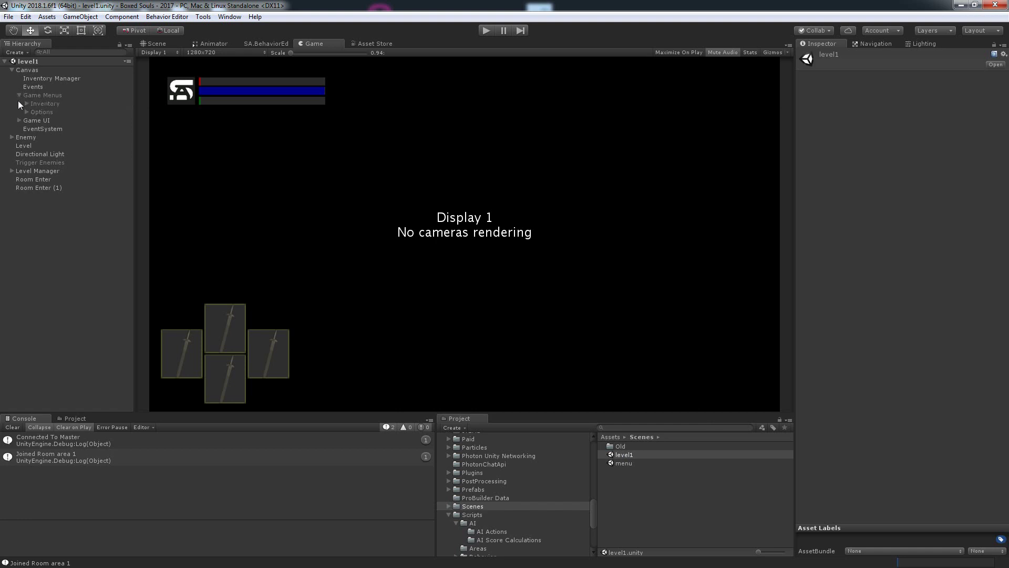
click(18, 103)
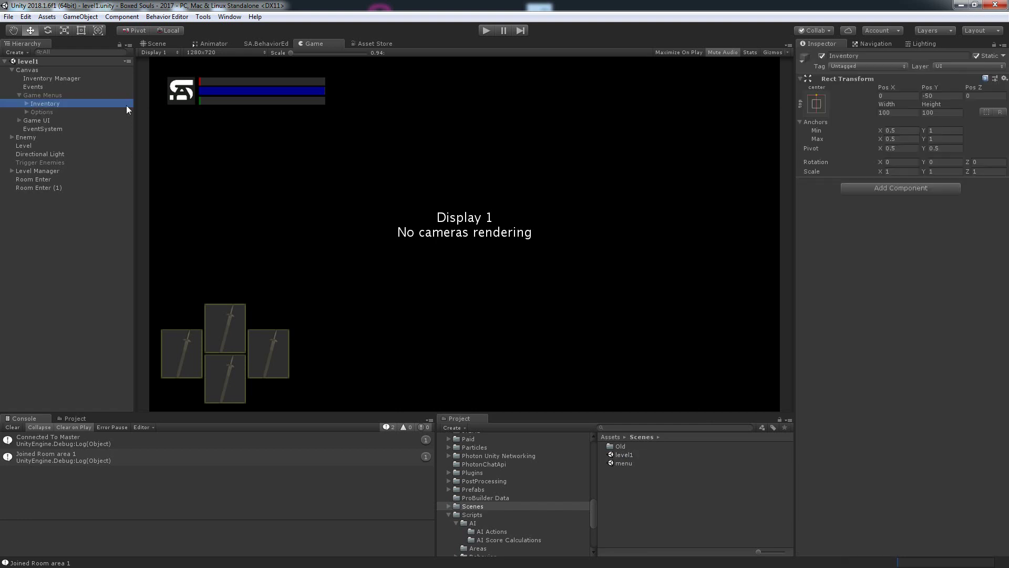
click(80, 95)
- Activate Game Menus, deactivate the Game UI HUD, and expand Inventory
click(821, 56)
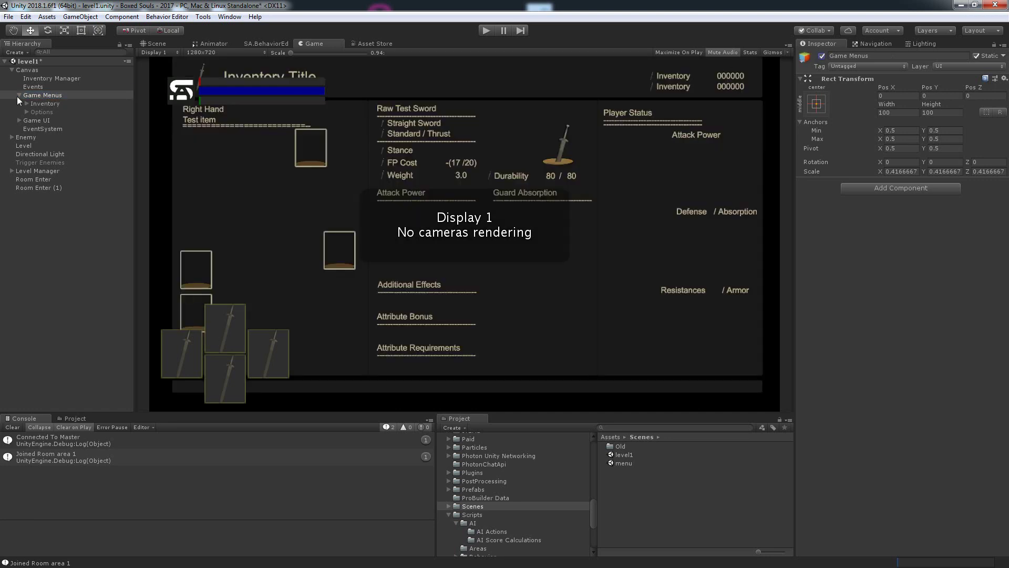
click(37, 121)
click(822, 56)
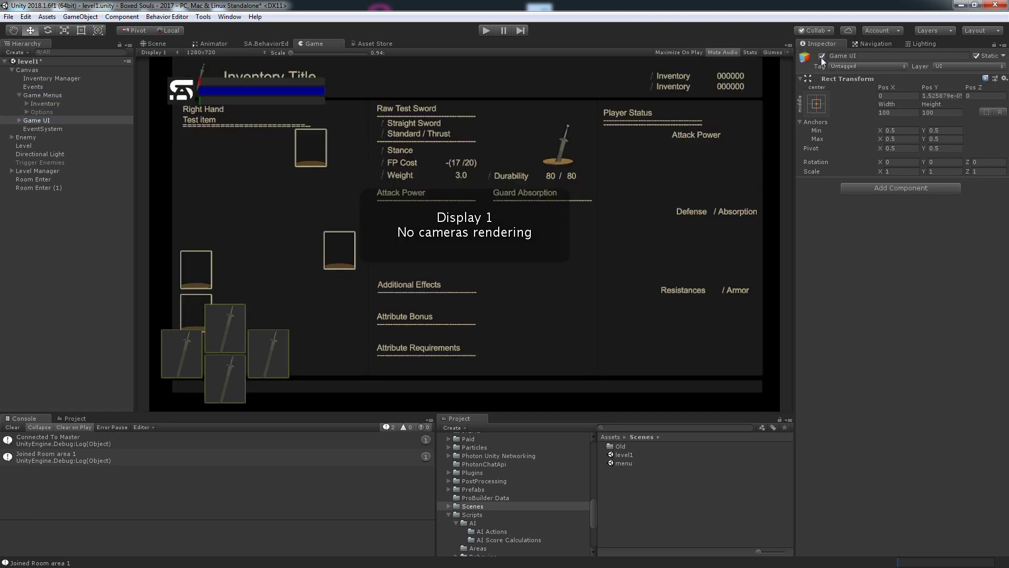
click(73, 258)
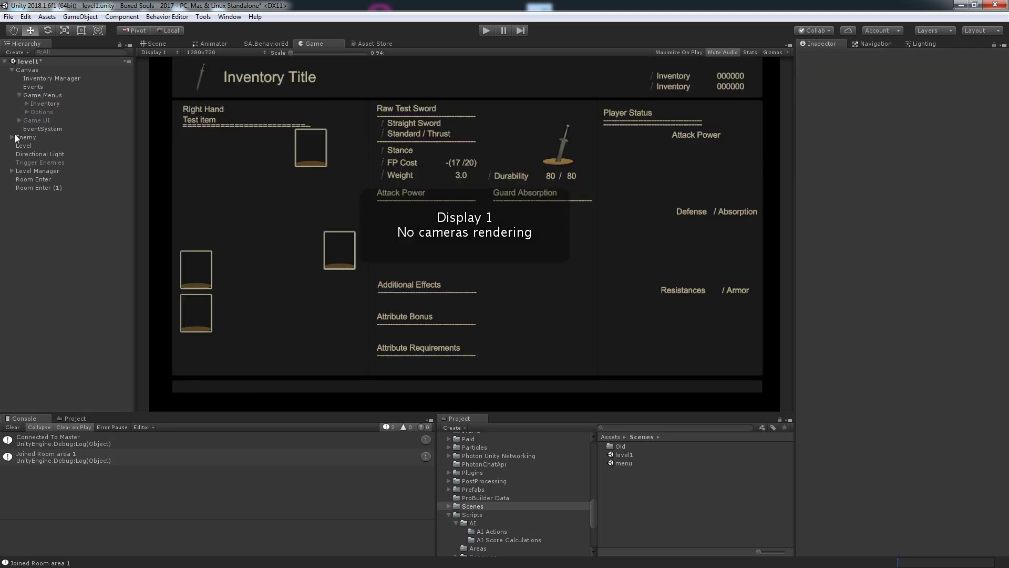
click(27, 103)
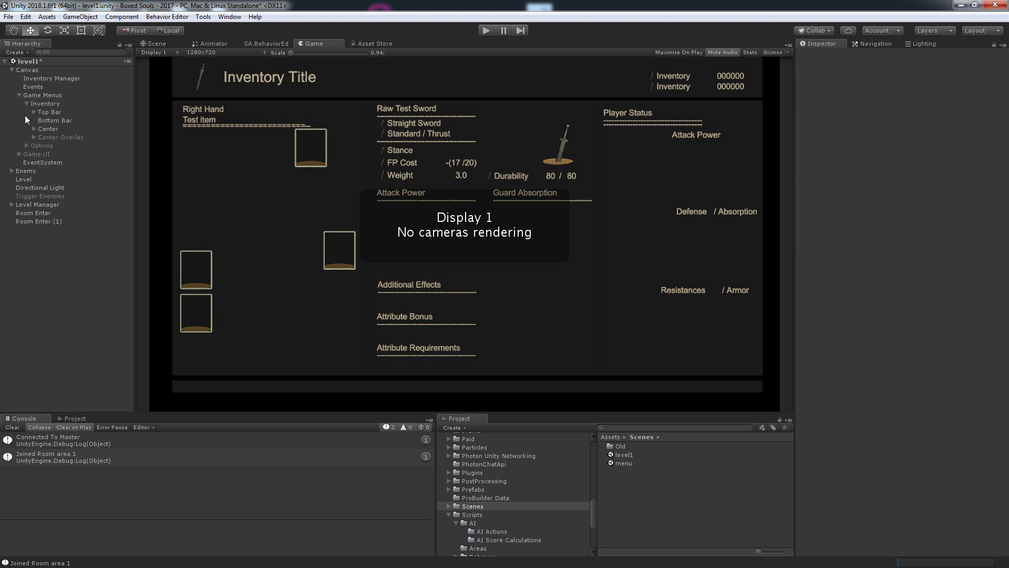
- Play level1, view the StateManager.Awake NullReferenceException stack trace, then stop
click(487, 32)
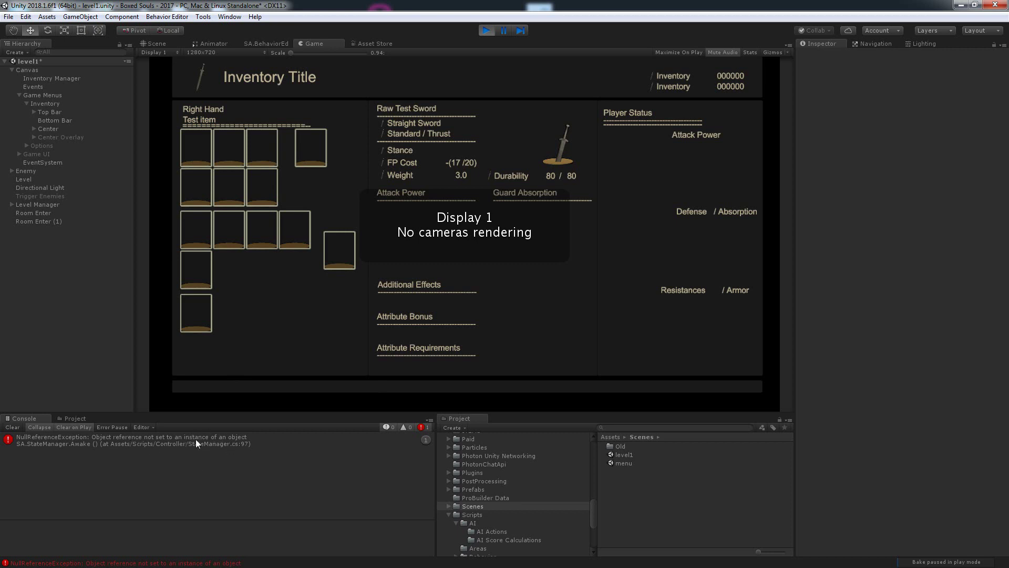
click(181, 438)
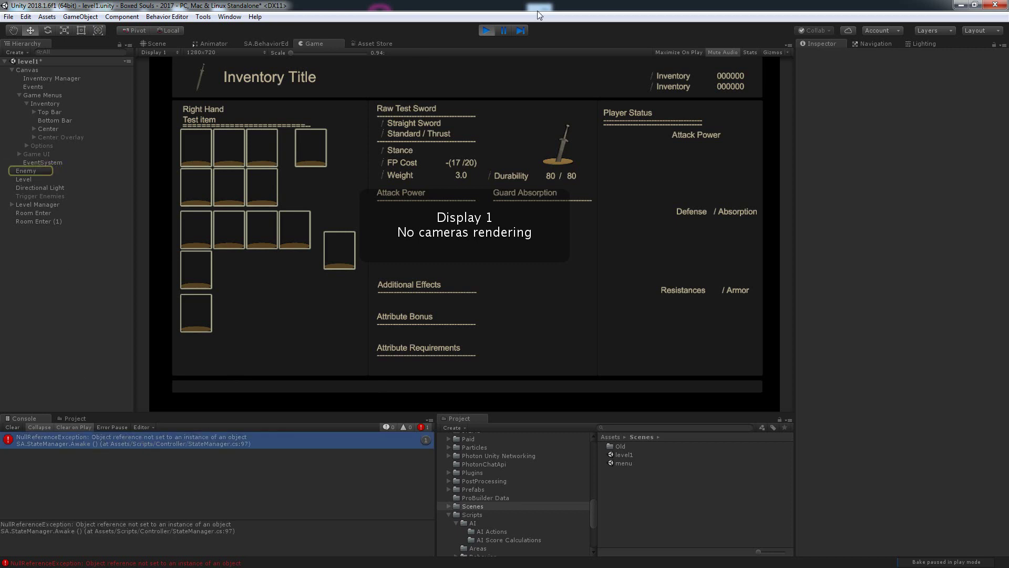
click(485, 30)
- Deactivate the Enemy object and test the inventory in play mode
click(31, 171)
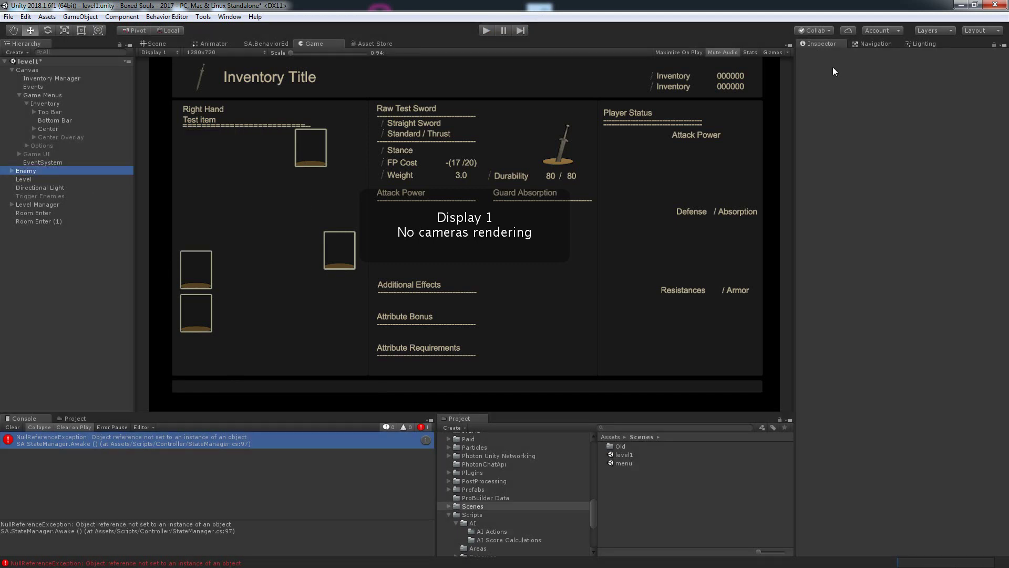
click(821, 55)
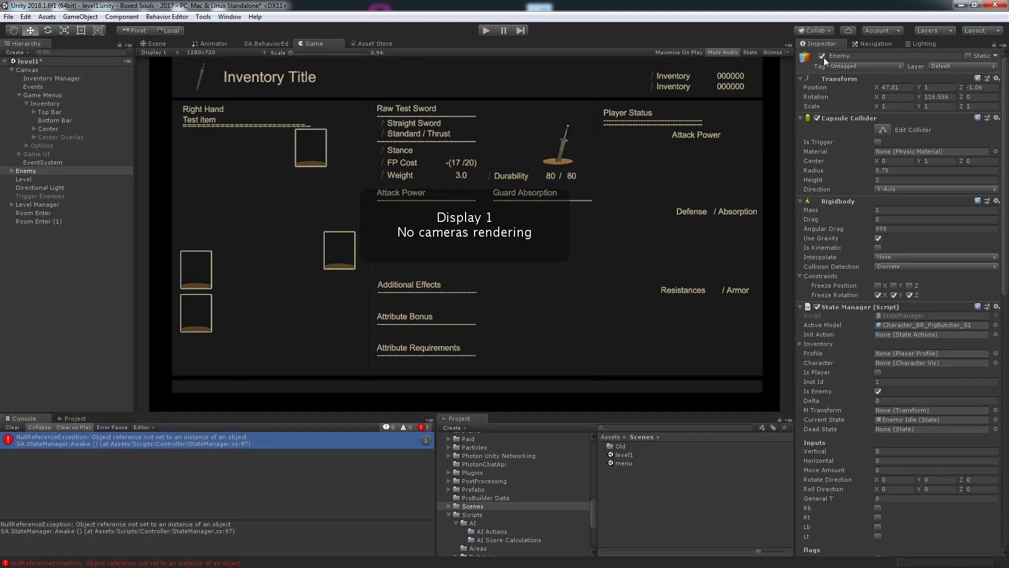
click(489, 30)
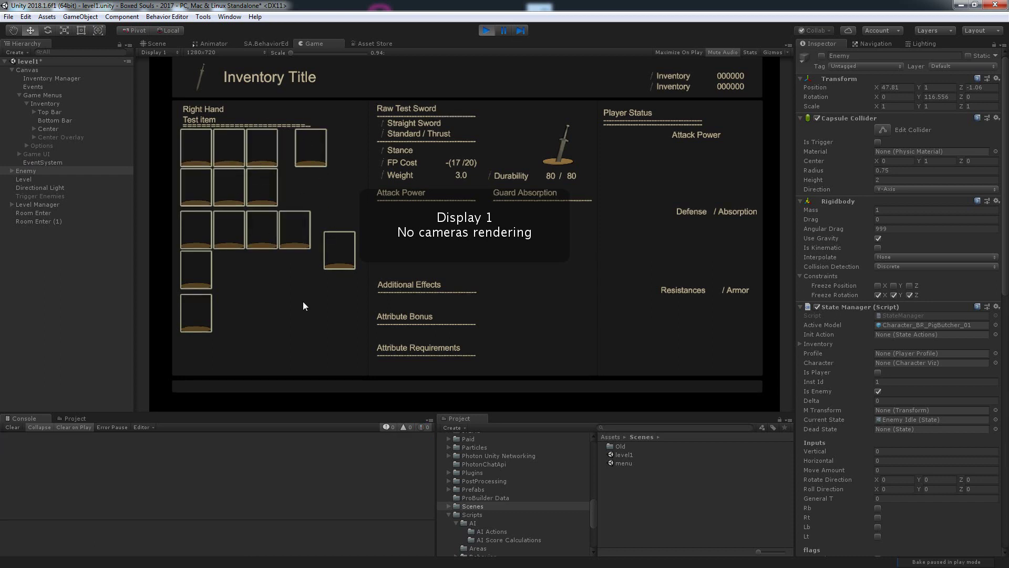
click(482, 30)
- Open the Inventory Manager's UI_InventoryManager script in Visual Studio
click(47, 98)
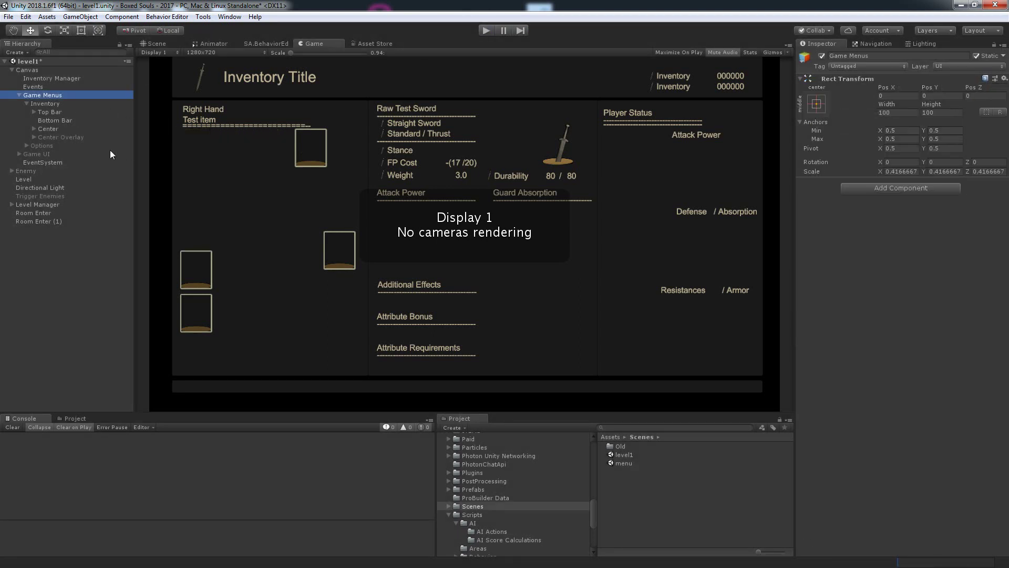
click(58, 77)
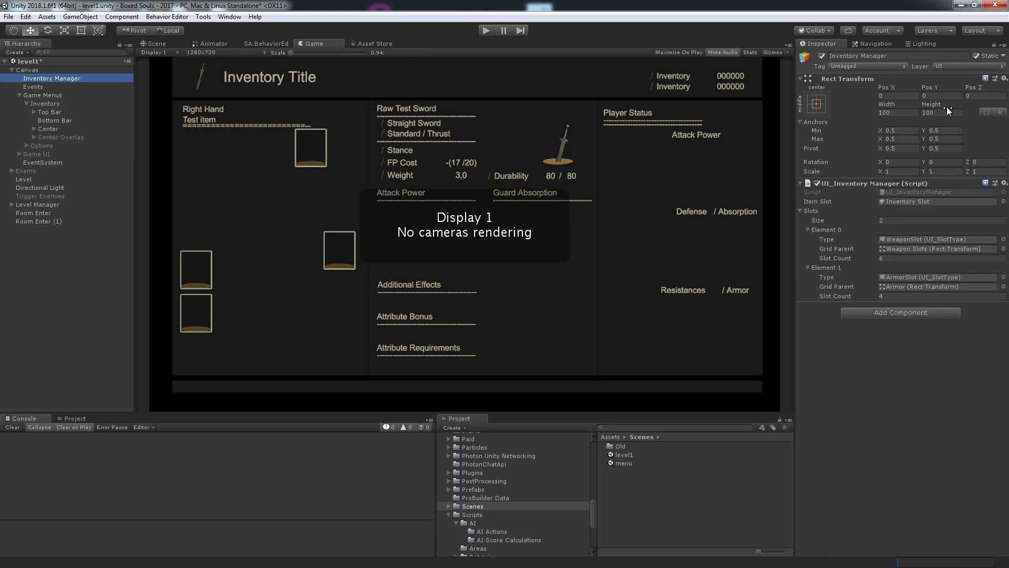
click(929, 191)
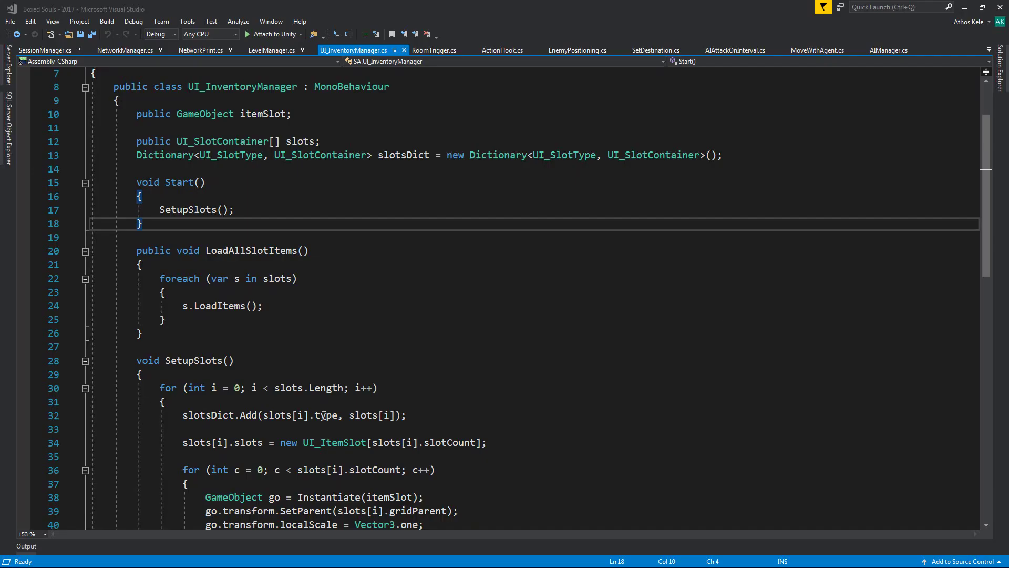
click(210, 333)
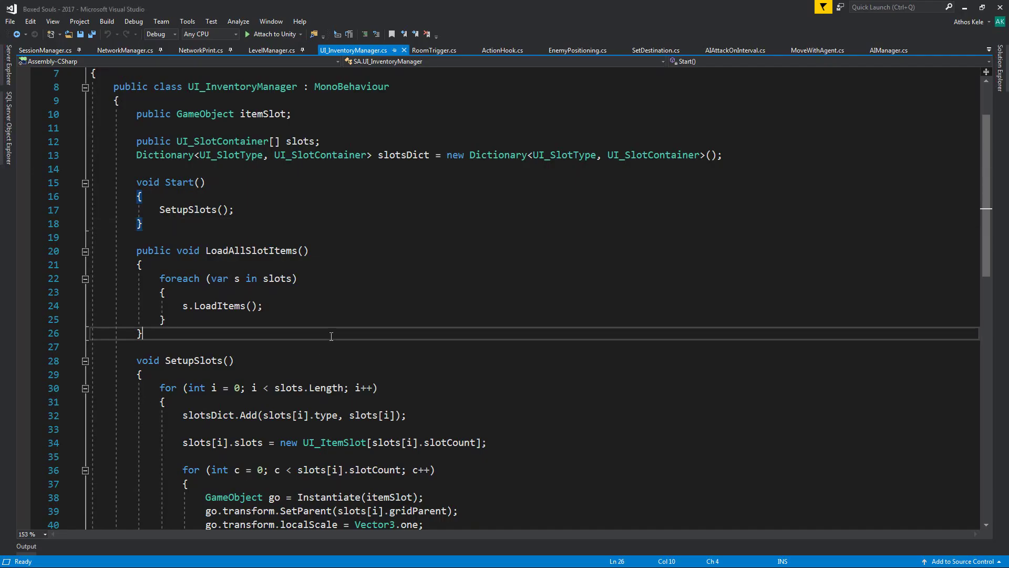
scroll(316, 367, up, 2)
click(142, 278)
drag(138, 196, 451, 246)
click(309, 237)
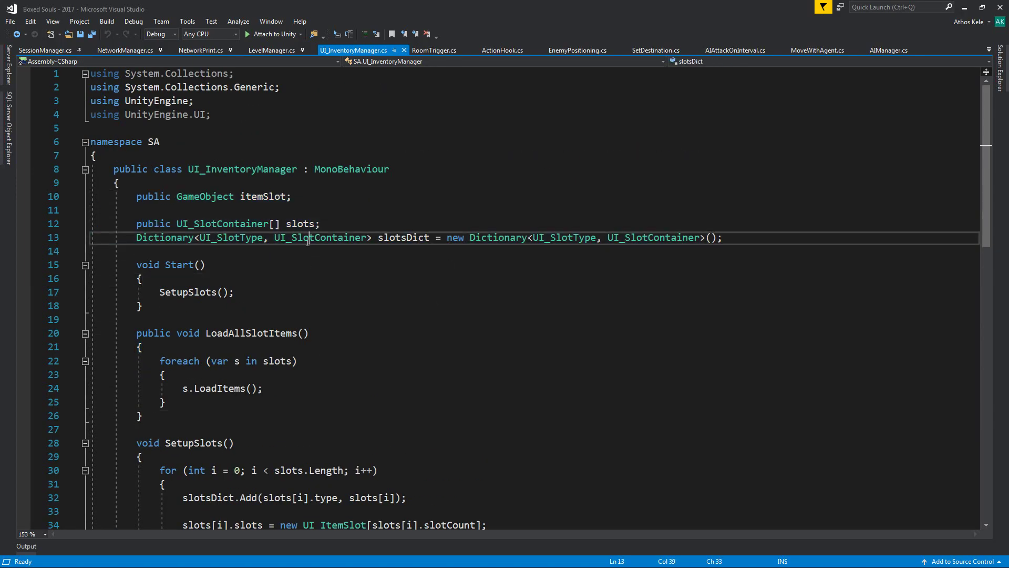
click(249, 198)
click(268, 223)
drag(136, 223, 431, 238)
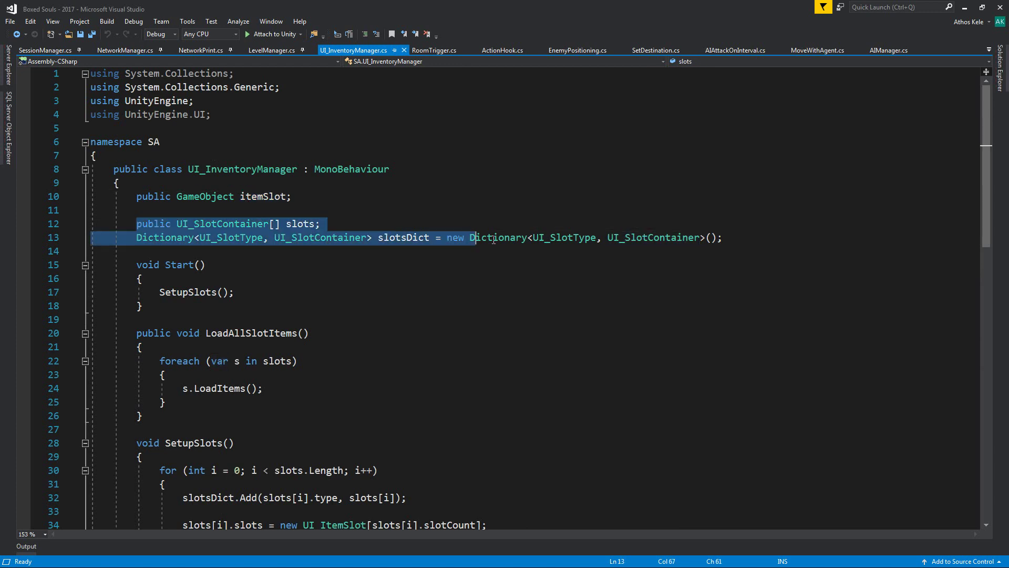
click(158, 251)
scroll(200, 185, down, 2)
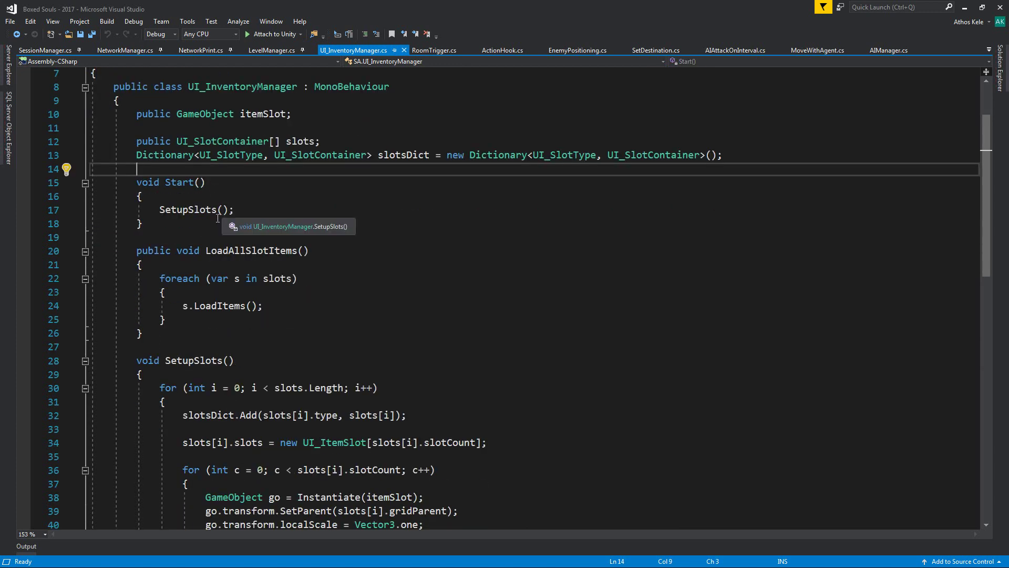
scroll(218, 189, down, 1)
scroll(214, 166, down, 2)
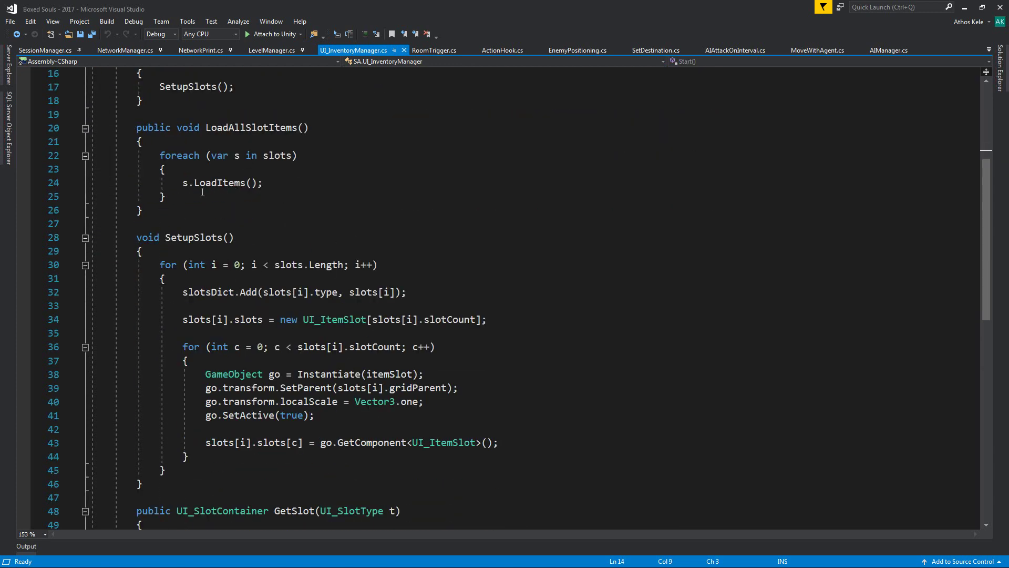
drag(182, 184, 263, 184)
click(297, 128)
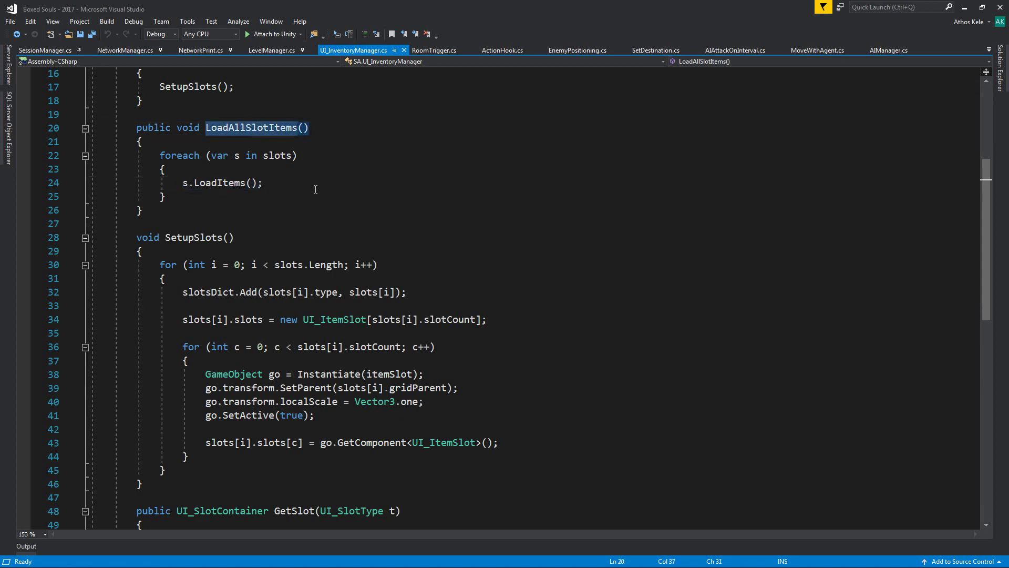
scroll(316, 189, up, 2)
click(190, 158)
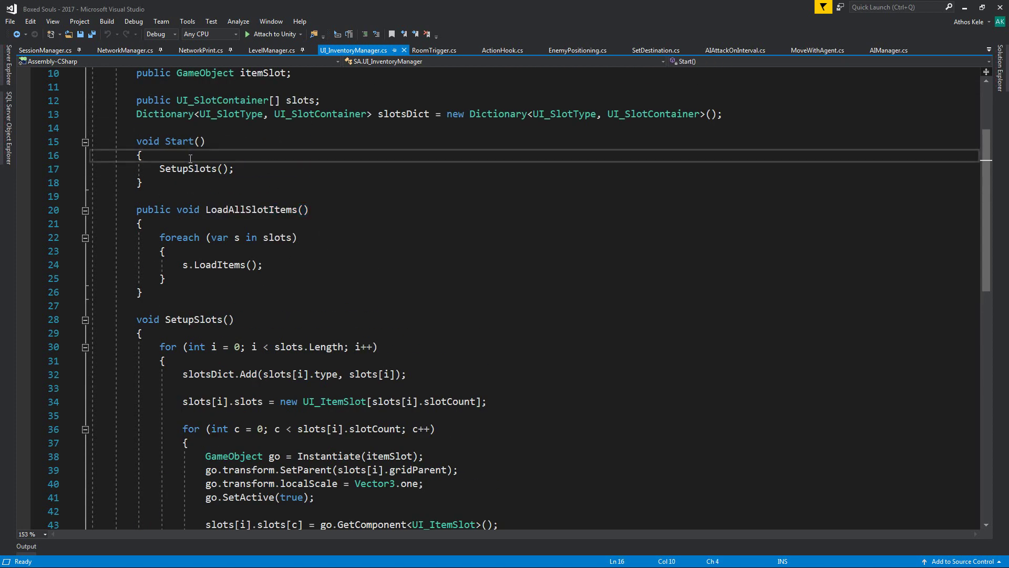
scroll(182, 184, down, 3)
scroll(174, 206, down, 1)
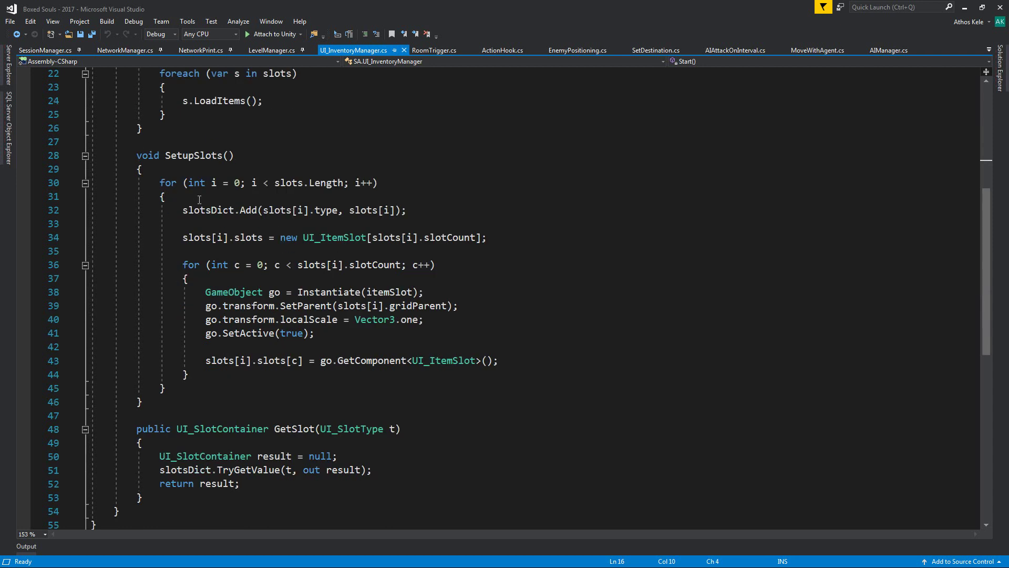
click(224, 223)
click(185, 278)
click(431, 360)
drag(206, 360, 292, 361)
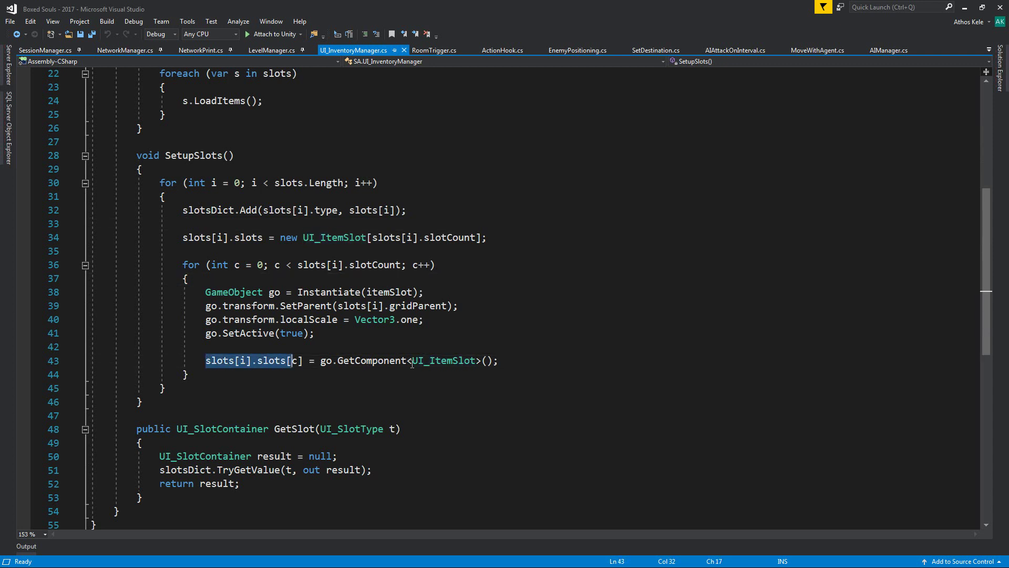
shift+click(497, 360)
click(401, 360)
double_click(372, 360)
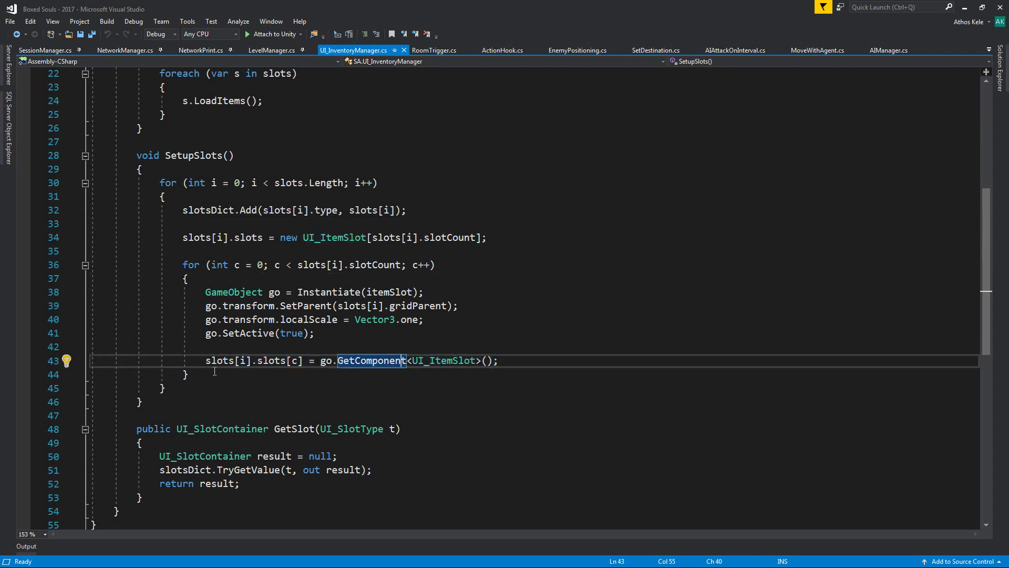
key(Home)
key(shift+End)
key(shift+Up)
scroll(349, 421, down, 2)
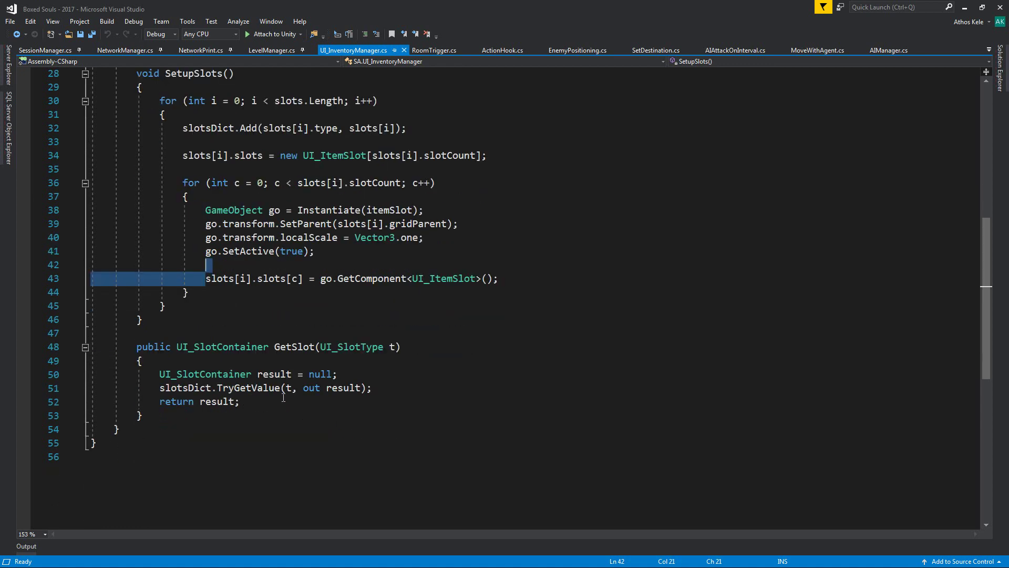
drag(204, 351, 242, 401)
click(158, 415)
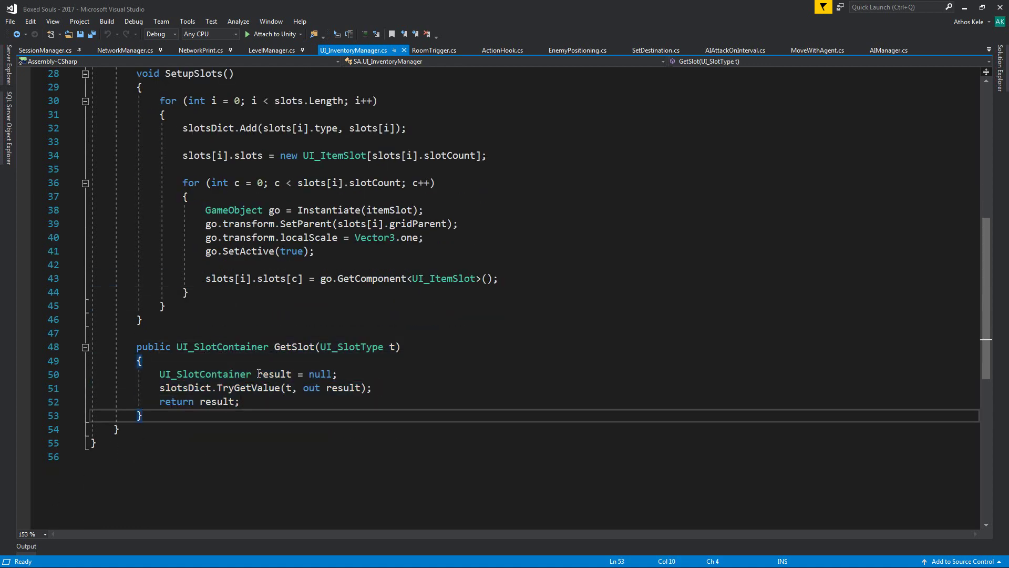
scroll(303, 371, up, 1)
scroll(304, 370, up, 8)
click(429, 237)
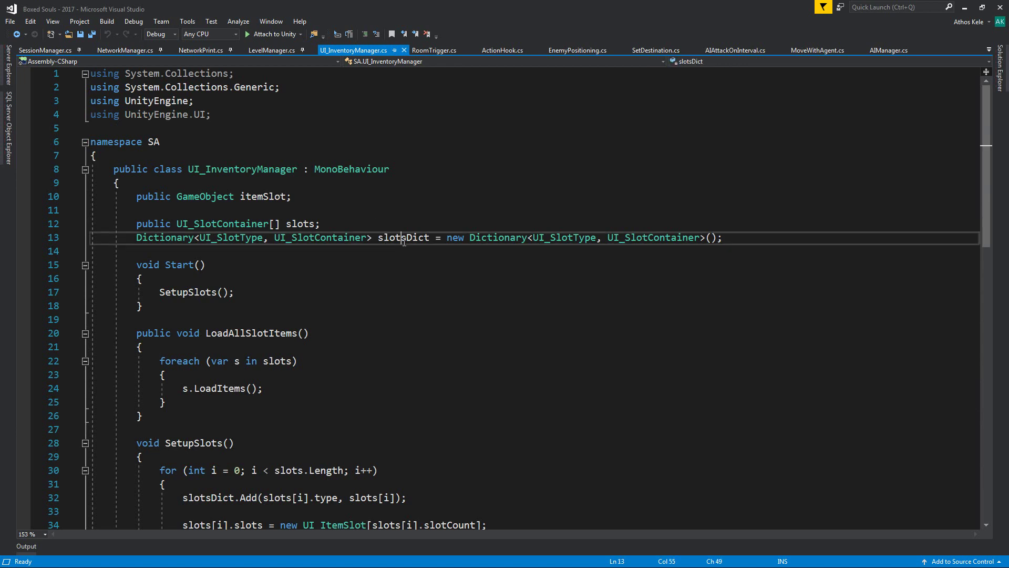
scroll(401, 314, down, 4)
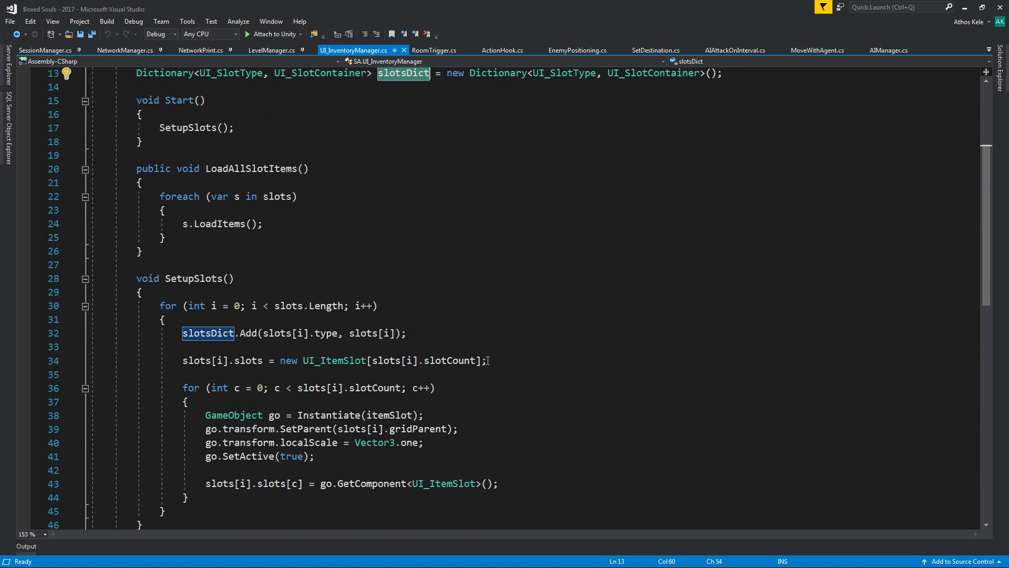
scroll(487, 359, up, 2)
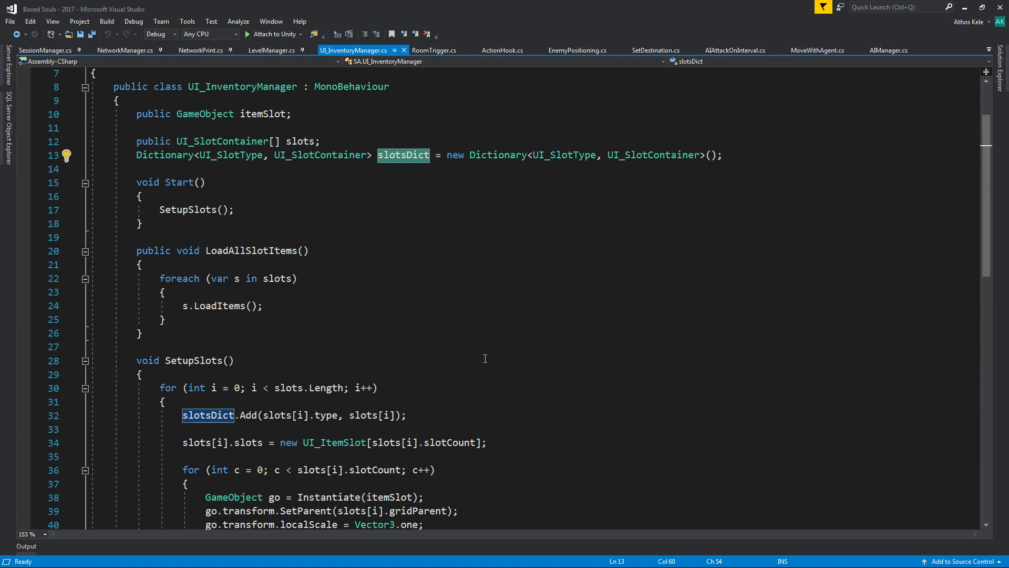
scroll(481, 358, down, 1)
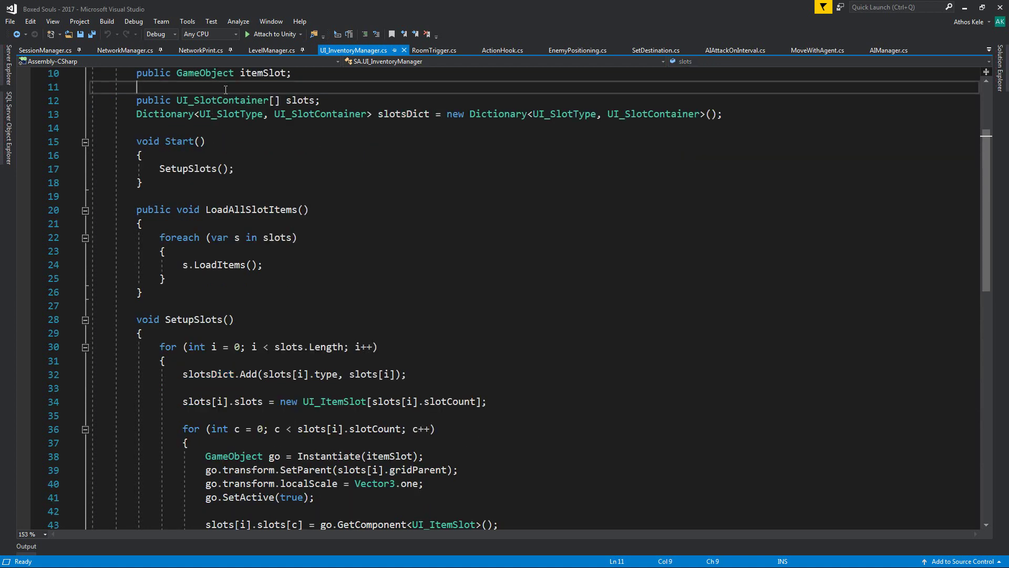
right_click(208, 99)
- Go to UI_SlotContainer's definition and review its type, gridParent, slotCount and slots fields
click(243, 153)
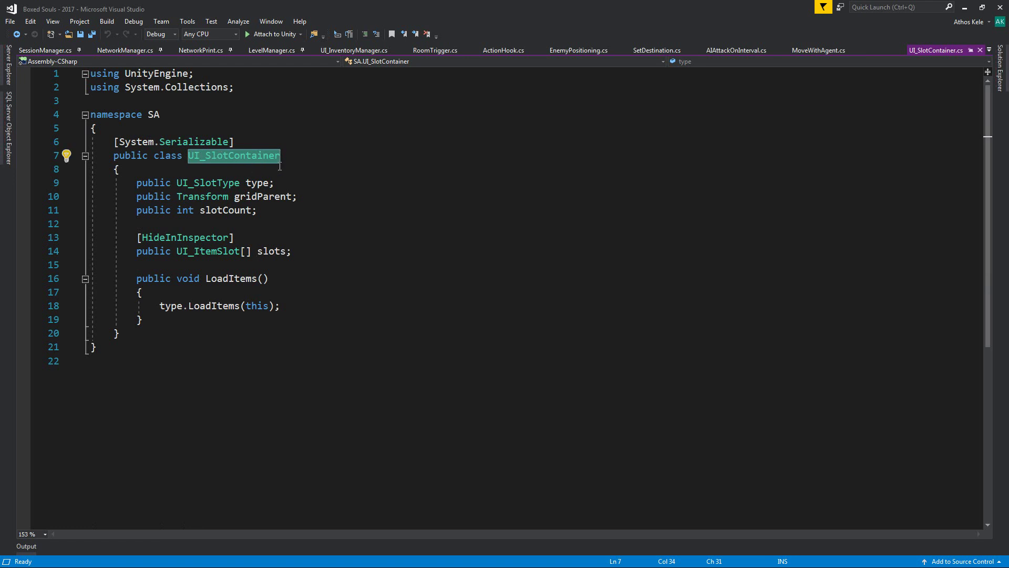
drag(122, 169, 298, 196)
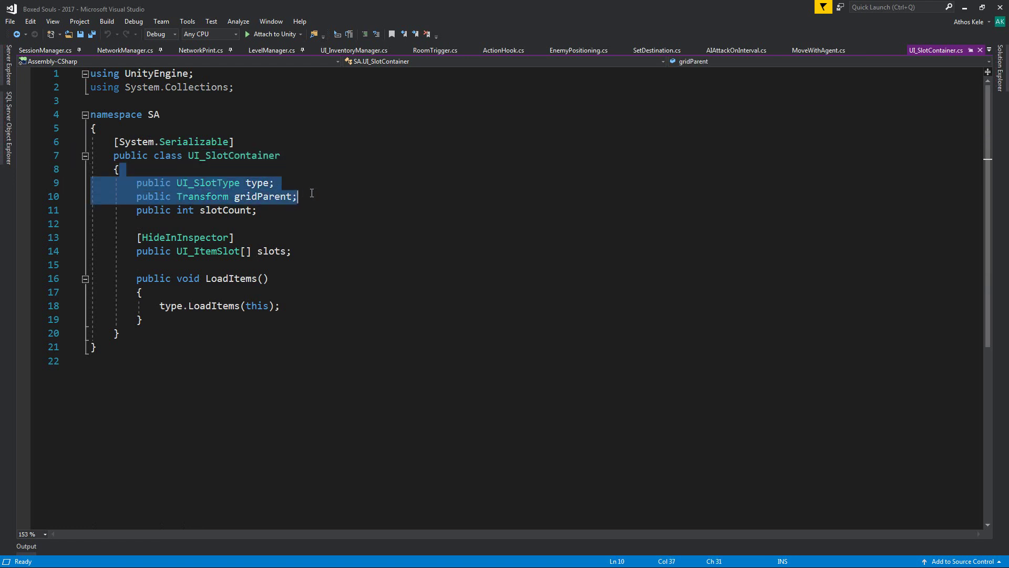
key(Down)
key(Up)
key(Up)
key(Down)
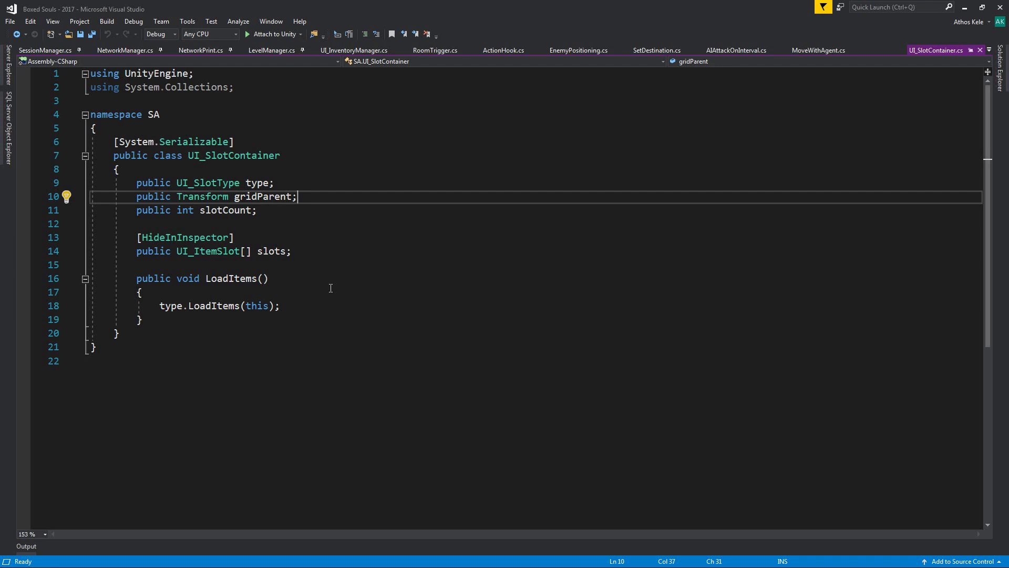
click(199, 251)
click(239, 262)
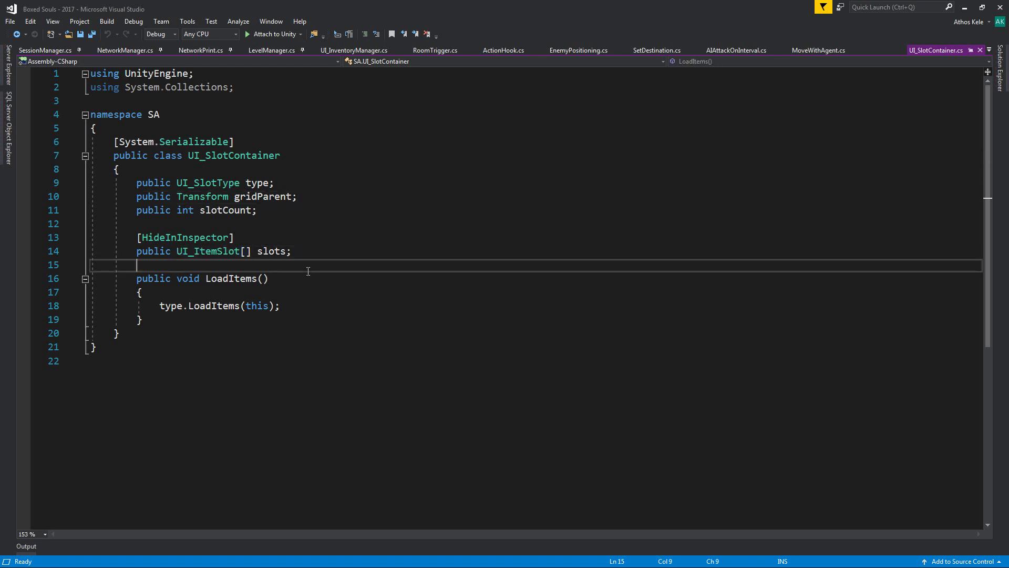
- Check the Inventory Manager's WeaponSlot asset in Unity, then switch back to UI_SlotContainer.cs
click(964, 7)
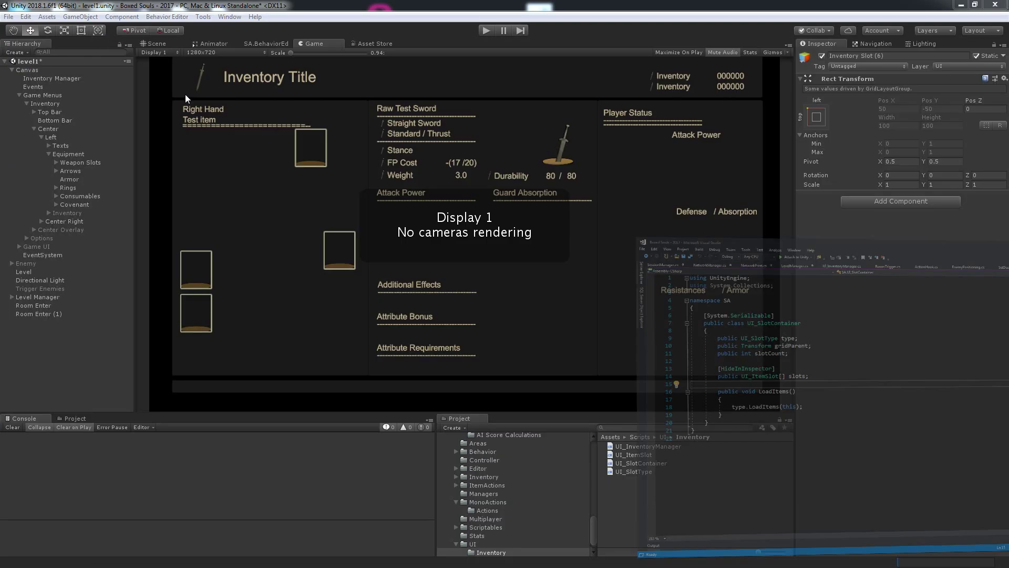
click(48, 85)
click(48, 79)
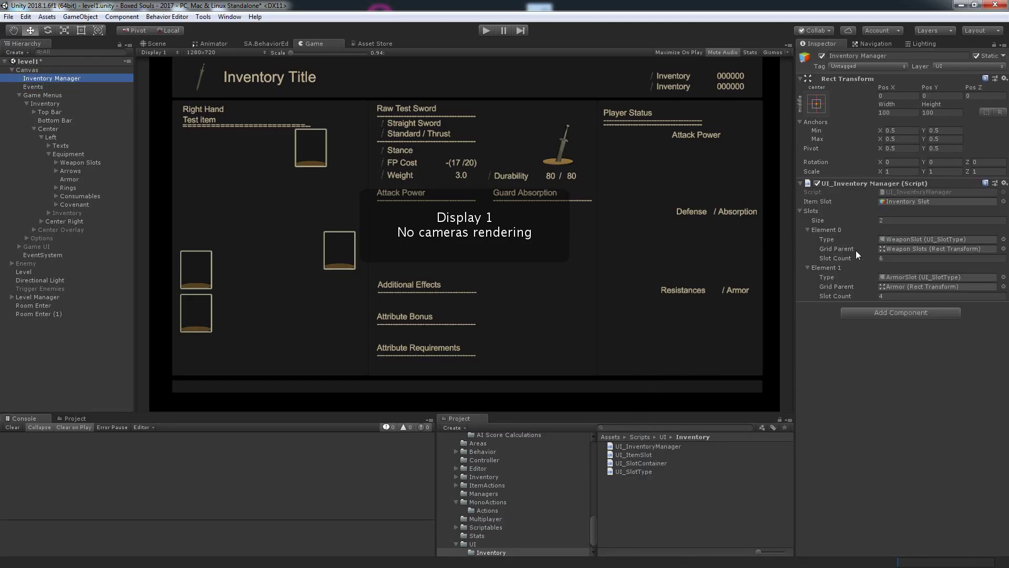
click(940, 239)
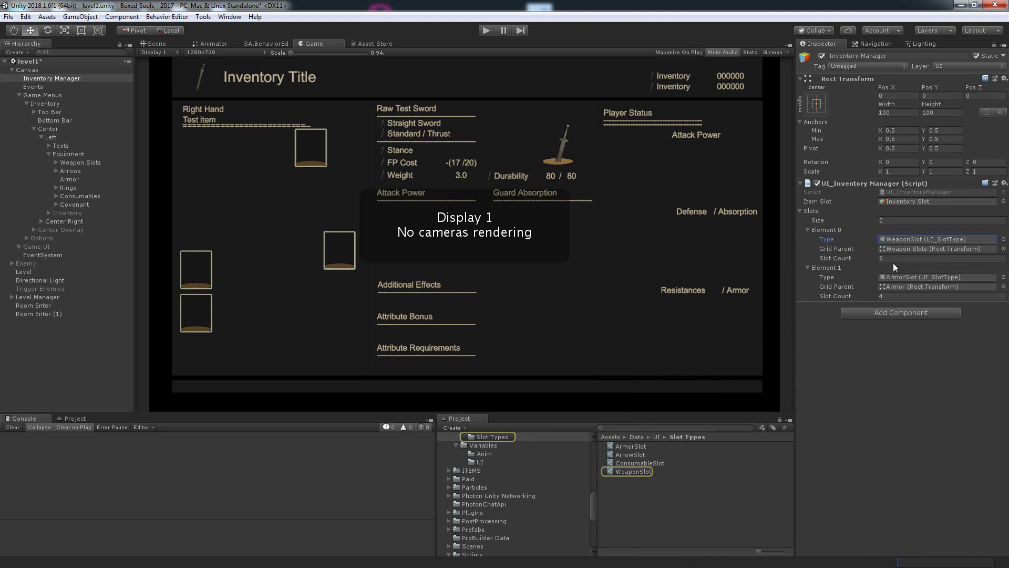
key(alt+Tab)
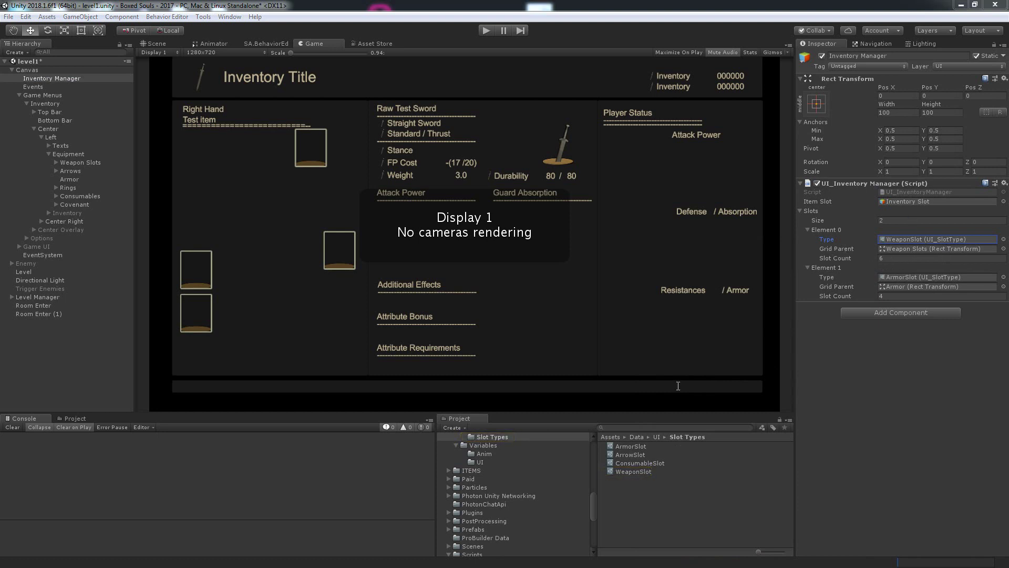
- Find all references to slotCount and jump to its use in UI_InventoryManager.cs
right_click(223, 210)
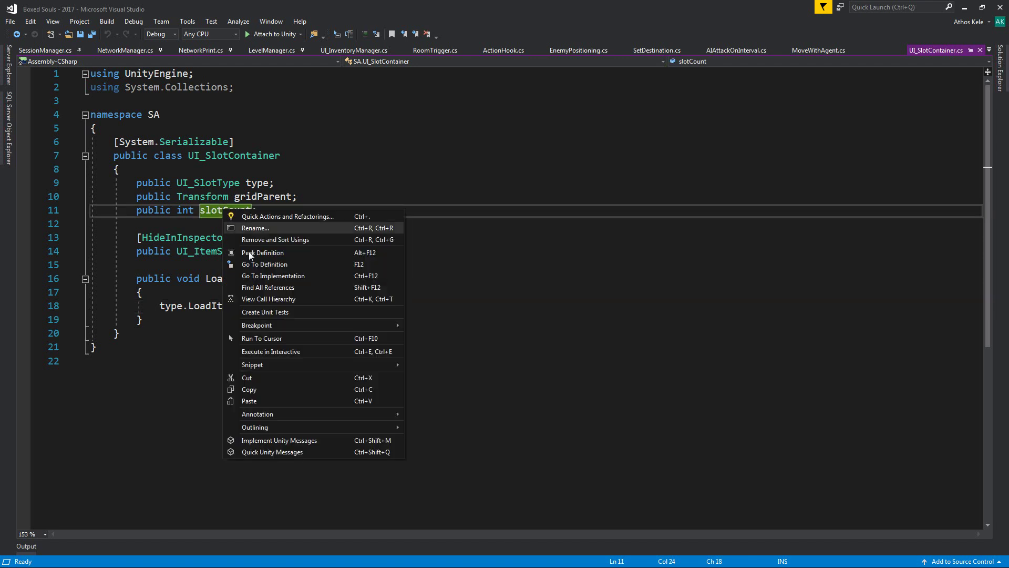
click(266, 287)
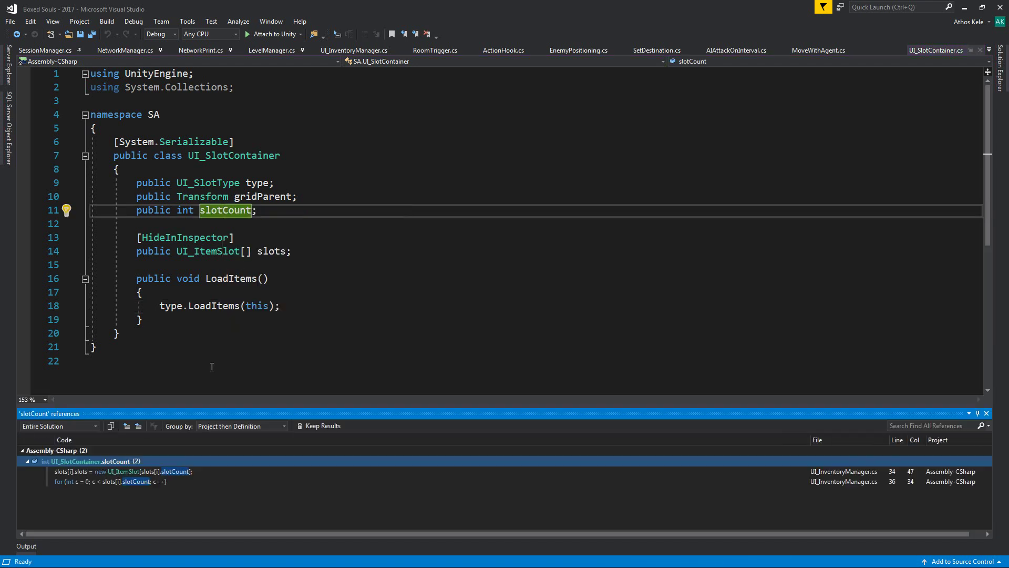
click(119, 472)
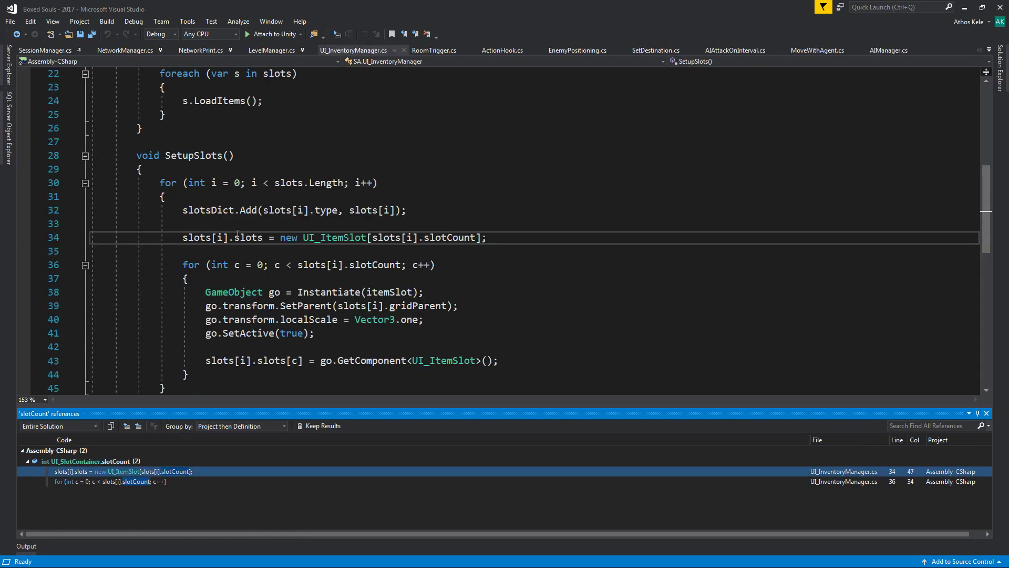
drag(183, 237, 563, 248)
click(564, 271)
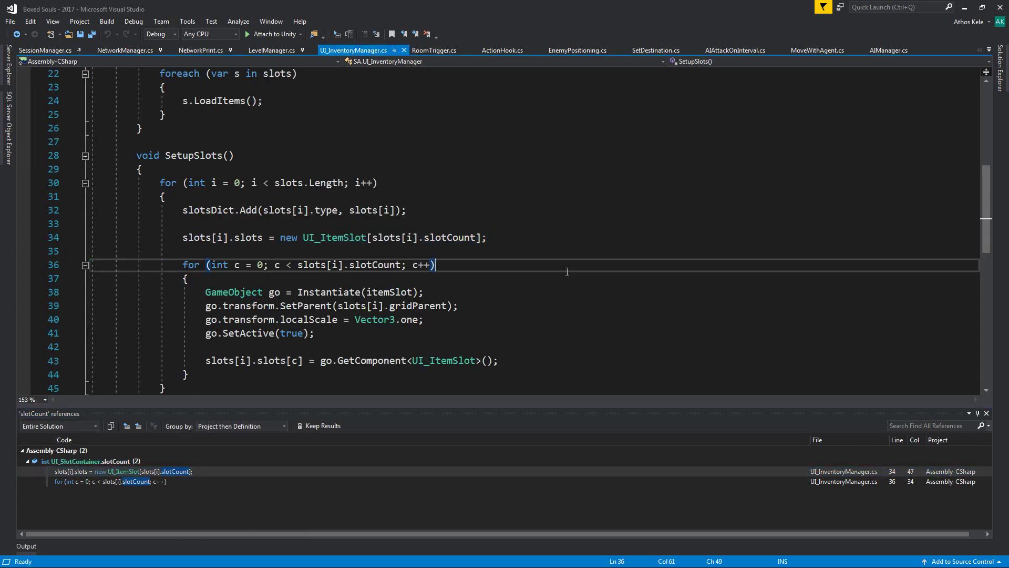
click(986, 414)
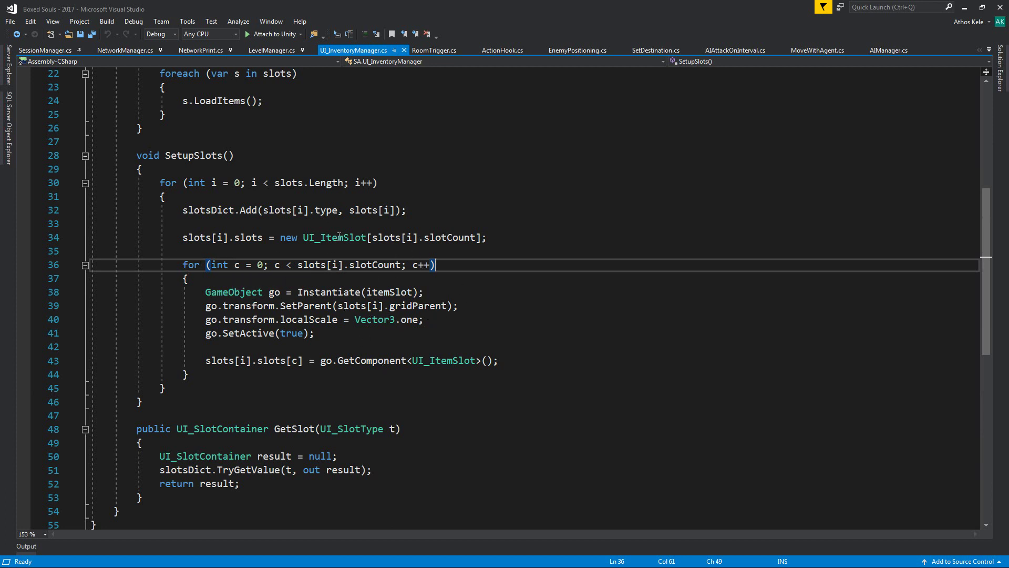
- Review the slot-creation code on lines 33–44 of UI_InventoryManager.cs
mouse_move(352, 270)
scroll(371, 256, up, 3)
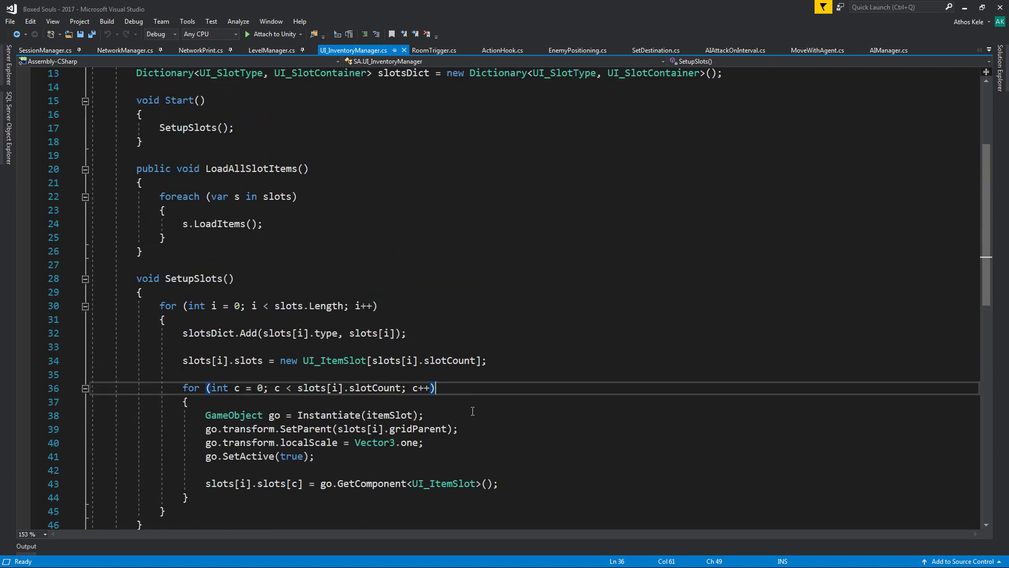
drag(366, 346, 590, 497)
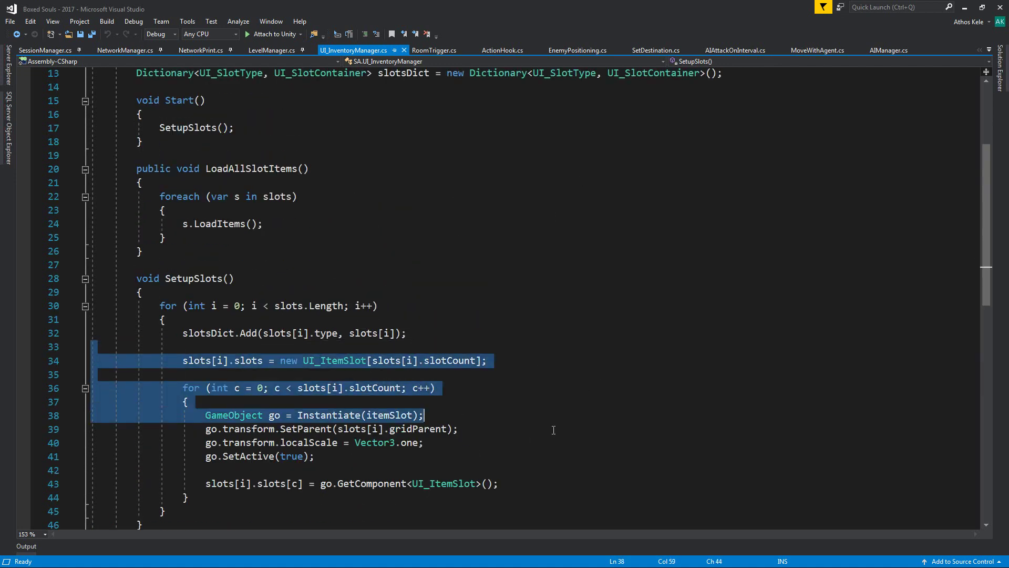
click(590, 483)
scroll(443, 392, up, 1)
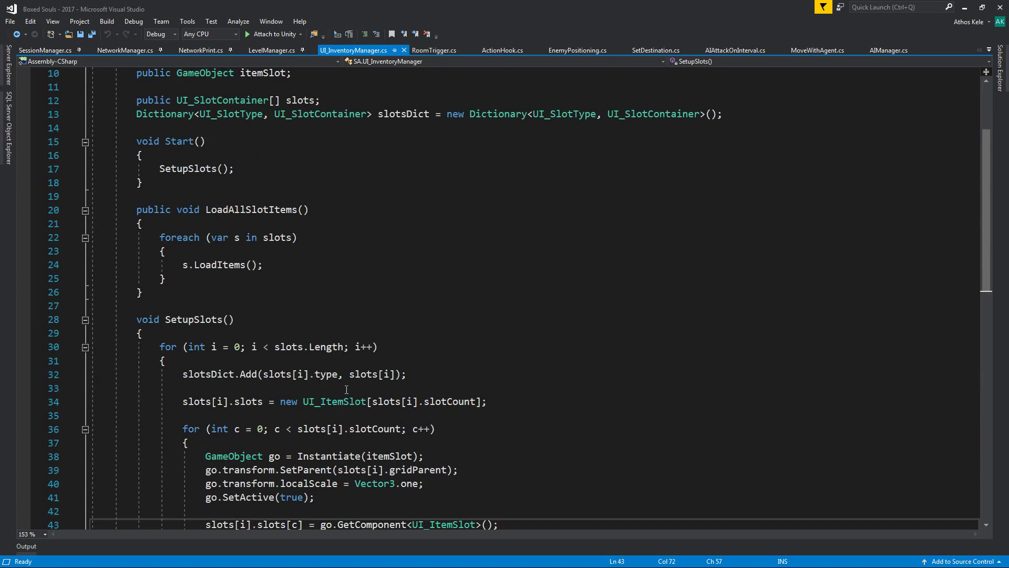
scroll(402, 405, down, 2)
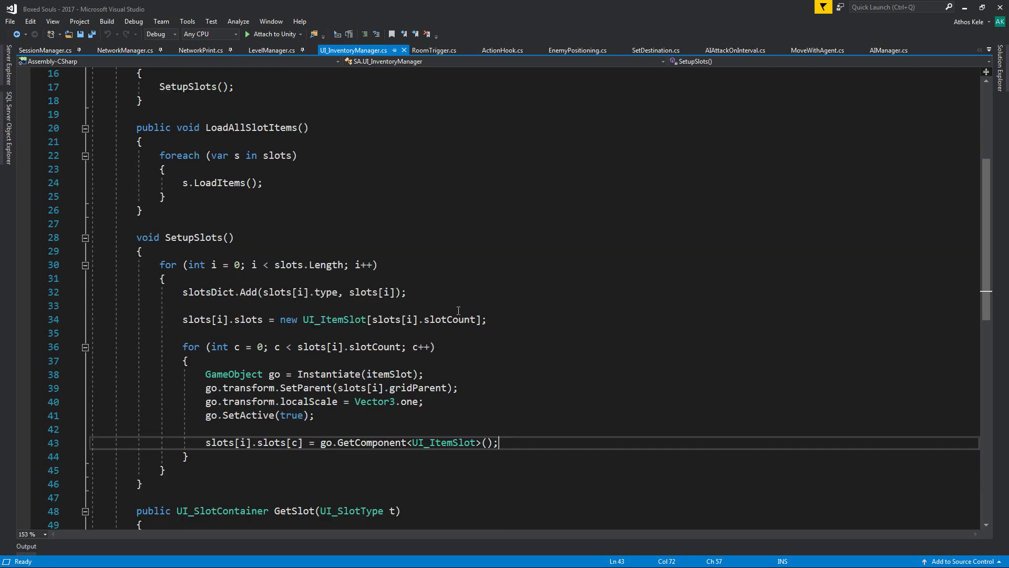
click(527, 416)
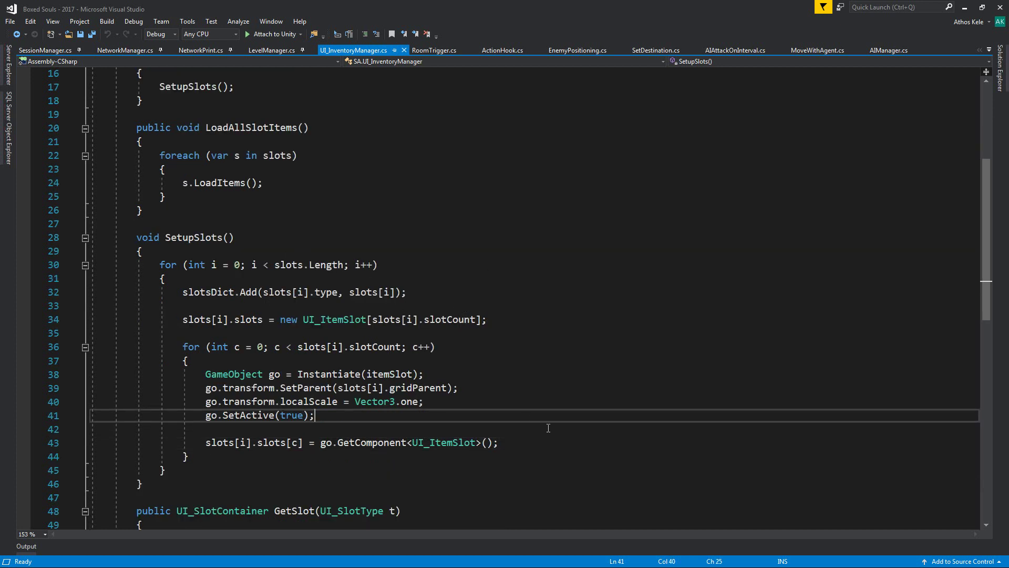
- Open UI_SlotType.cs from the WeaponSlot asset and highlight every use of targetItems
click(964, 7)
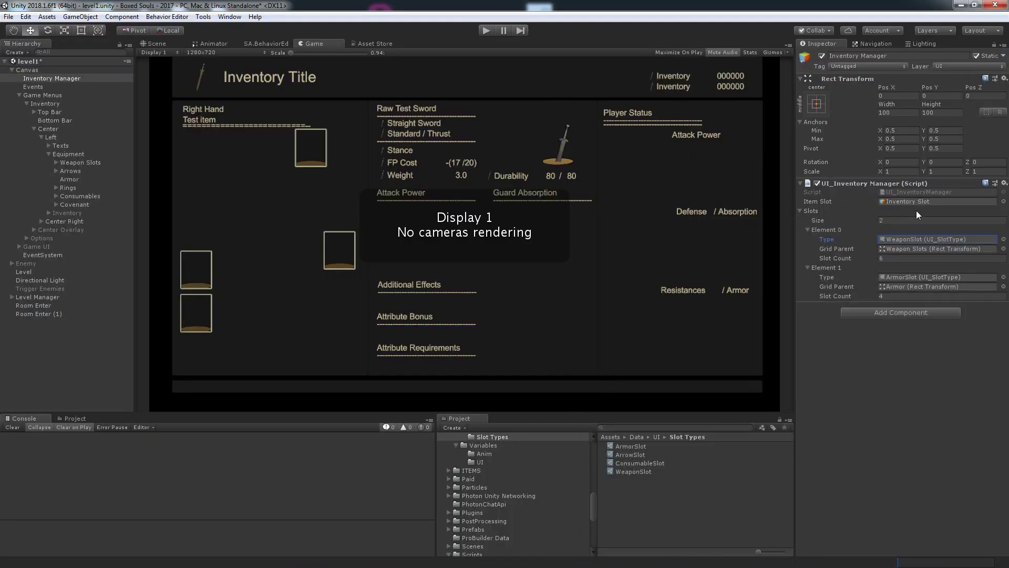
click(914, 237)
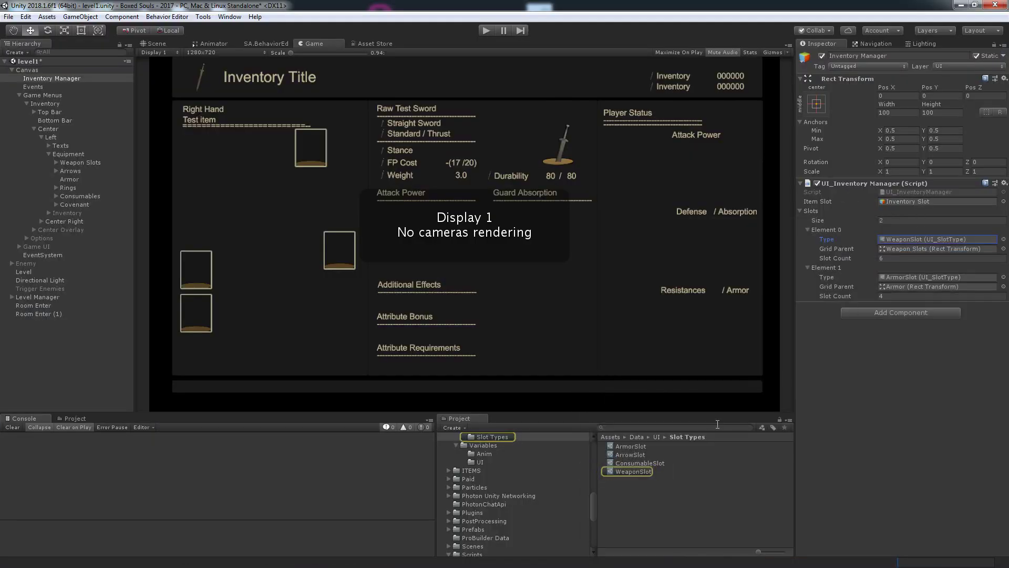
click(642, 471)
double_click(914, 78)
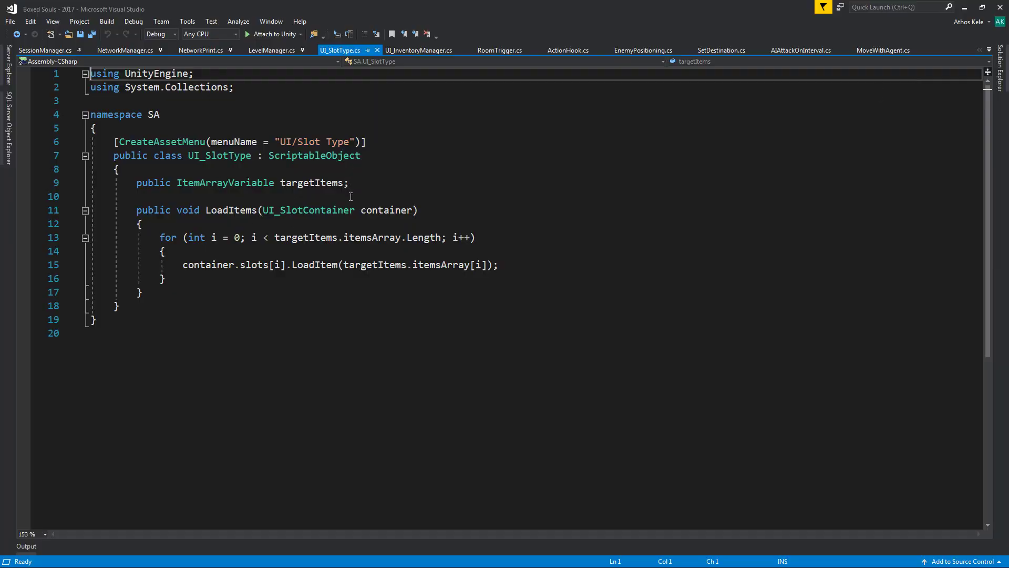
double_click(331, 187)
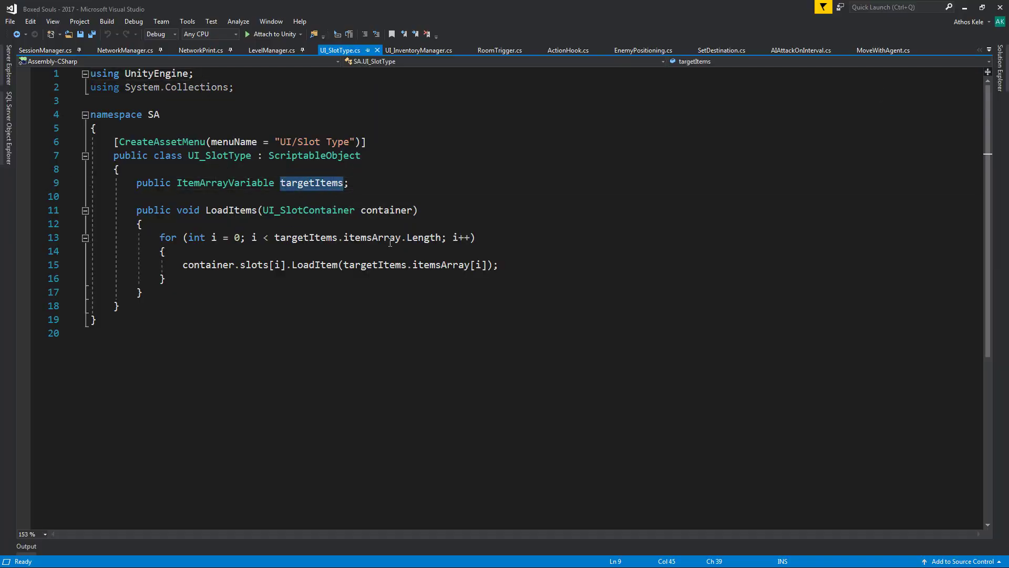
- Open ItemArrayVariable.cs from the Weapon Items asset's Script field
click(965, 7)
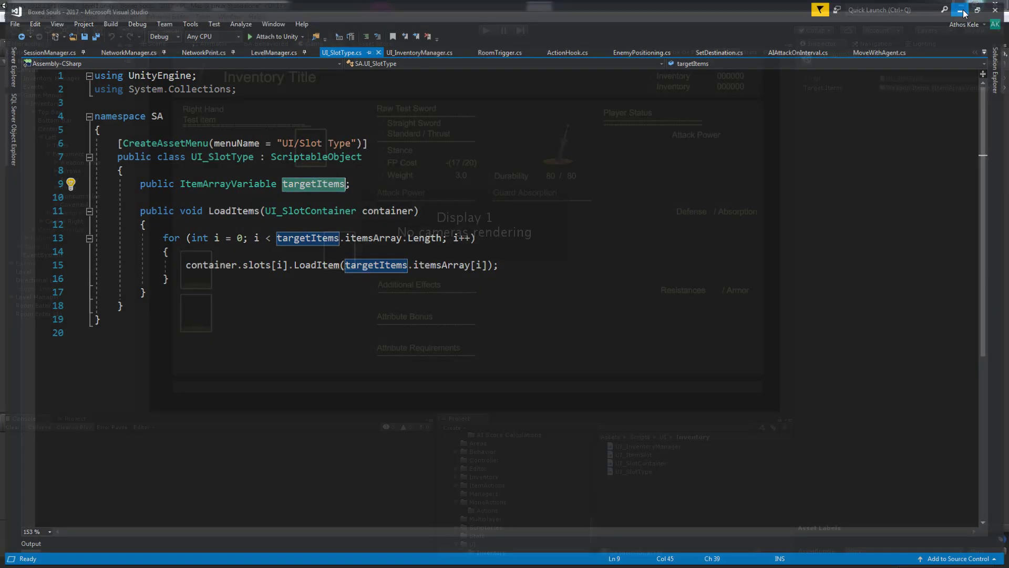
click(919, 90)
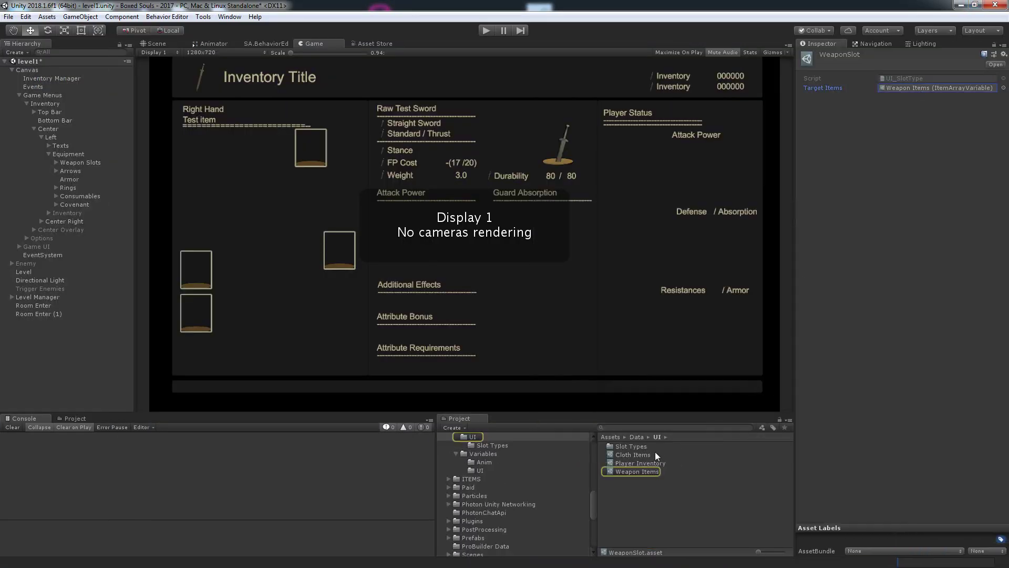
click(646, 471)
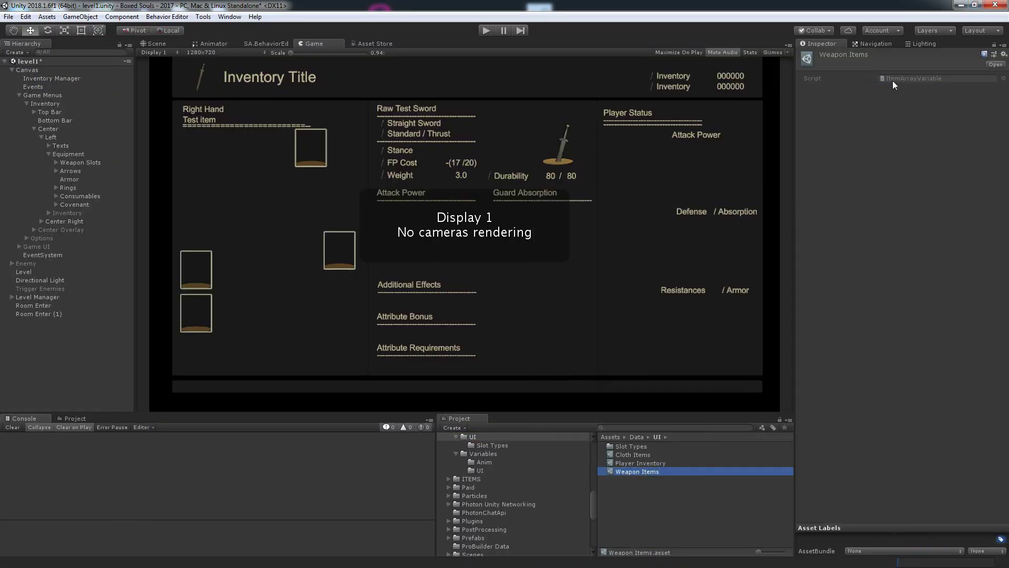
double_click(892, 80)
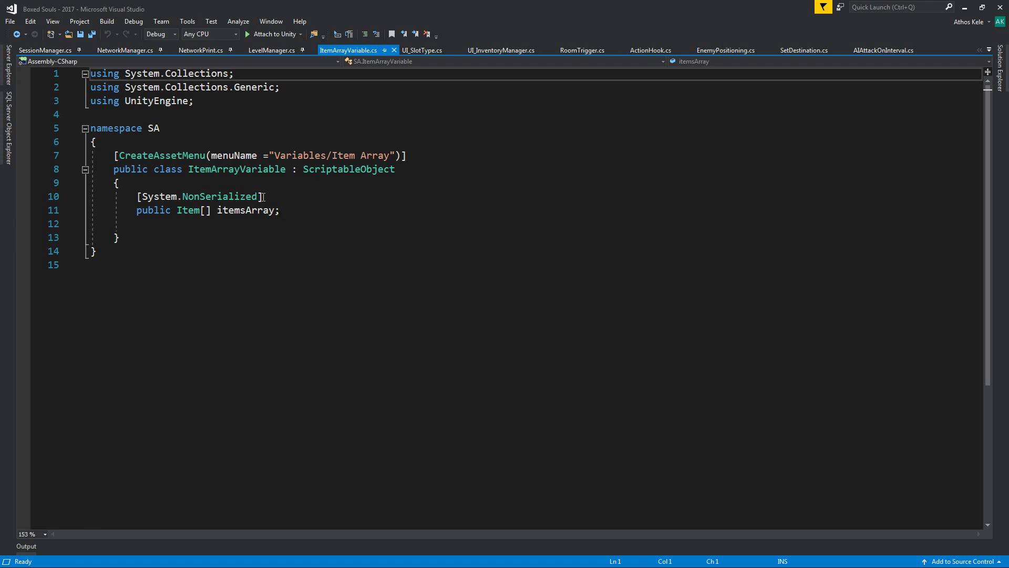
- Navigate backward twice from ItemArrayVariable.cs to UI_InventoryManager.cs and scroll to SetupSlots
click(15, 36)
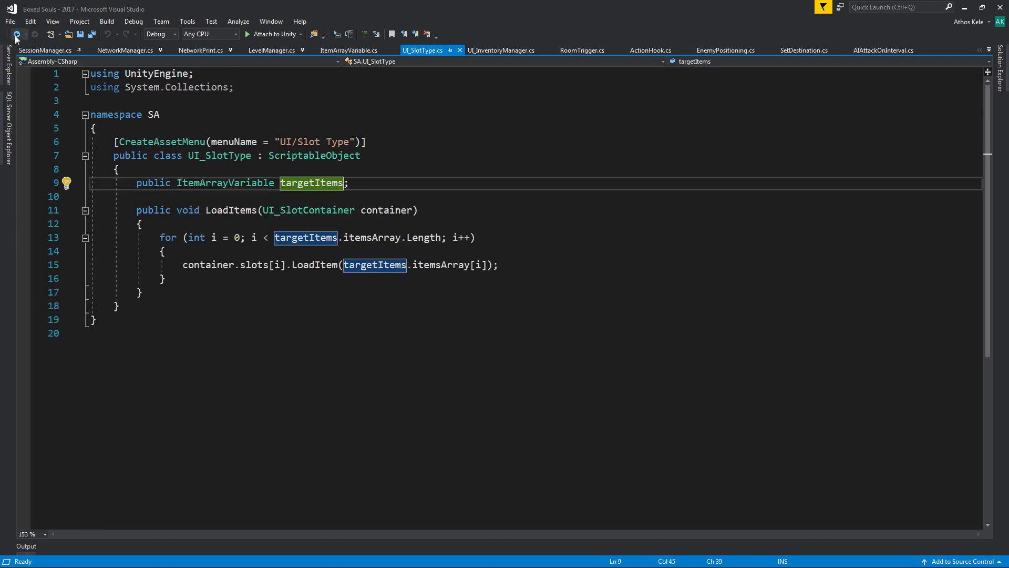
click(16, 35)
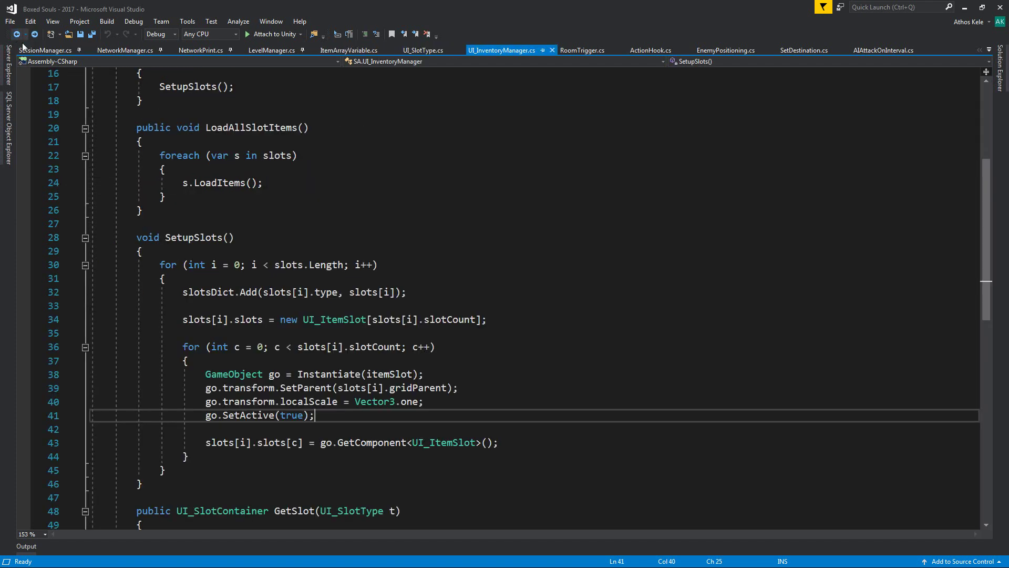
scroll(289, 349, up, 1)
scroll(290, 349, down, 1)
scroll(469, 393, down, 1)
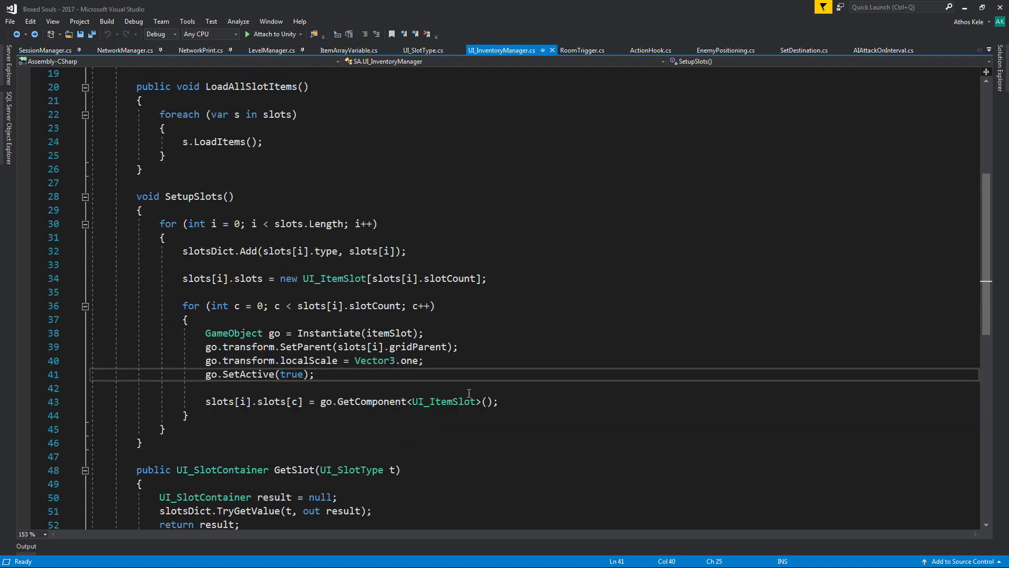
scroll(346, 337, up, 2)
- Collapse the LoadAllSlotItems, SetupSlots and GetSlot method bodies in UI_InventoryManager.cs
click(318, 265)
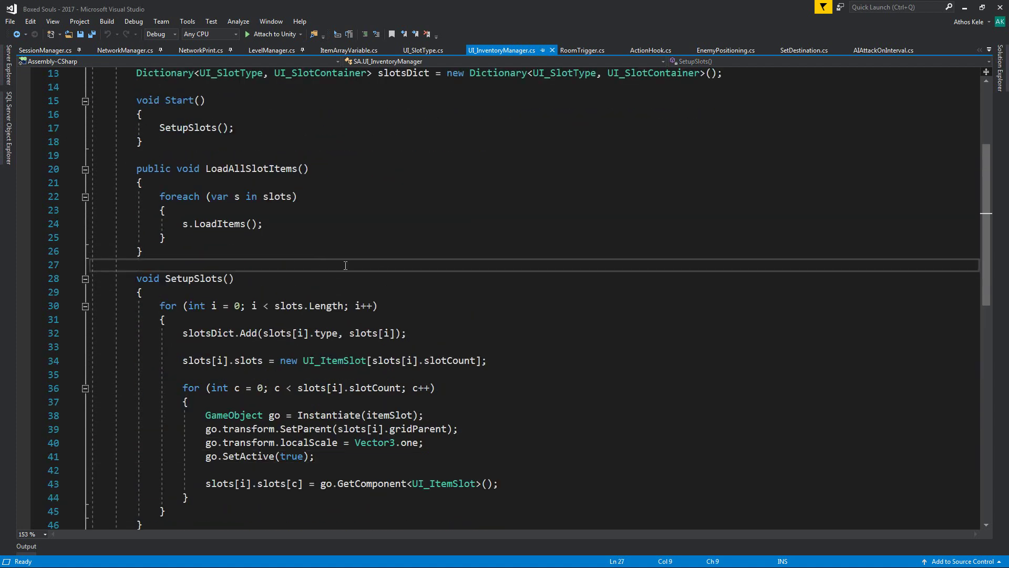
key(Return)
key(Return)
key(Up)
text(vo)
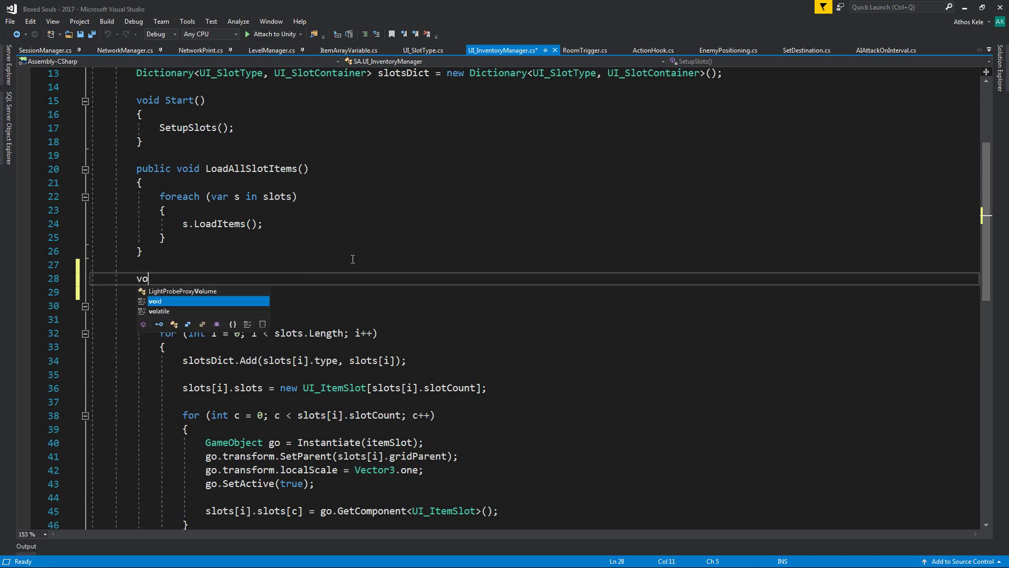
key(BackSpace)
key(BackSpace)
key(BackSpace)
key(BackSpace)
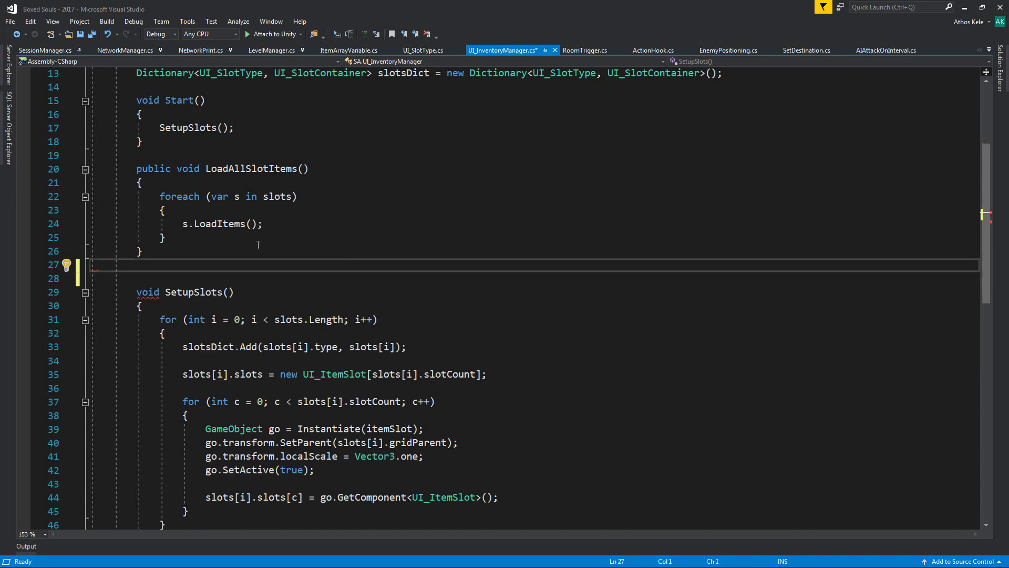
key(Delete)
click(173, 271)
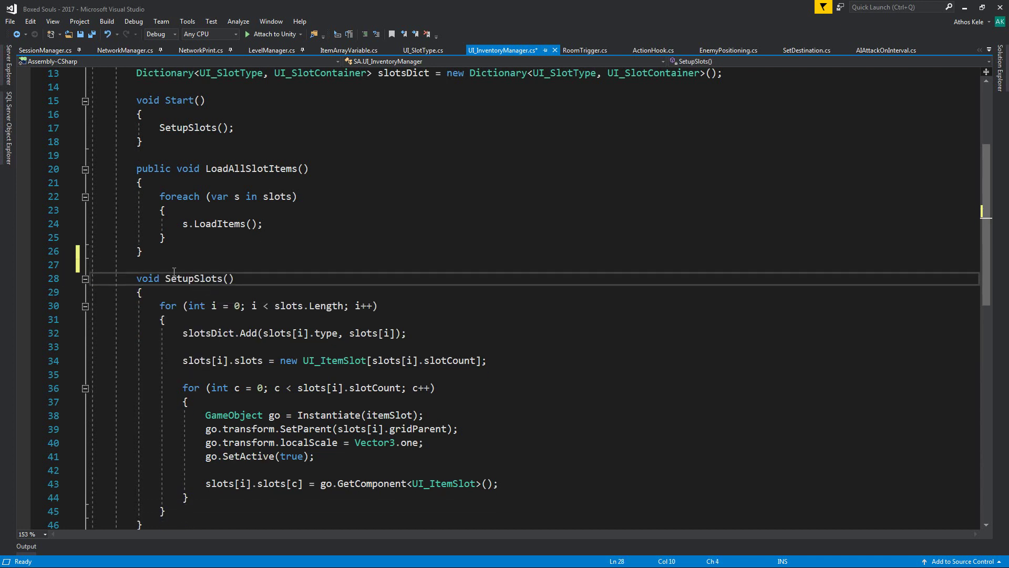
click(85, 169)
click(85, 196)
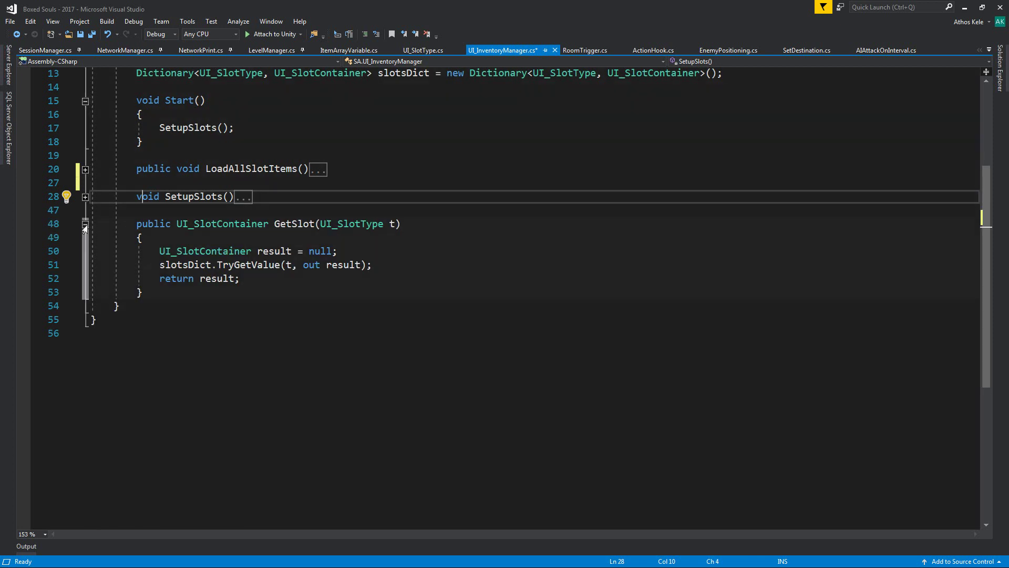
click(85, 224)
- Add an empty Update method below GetSlot and save UI_InventoryManager.cs
click(420, 224)
key(Return)
key(Return)
text(v)
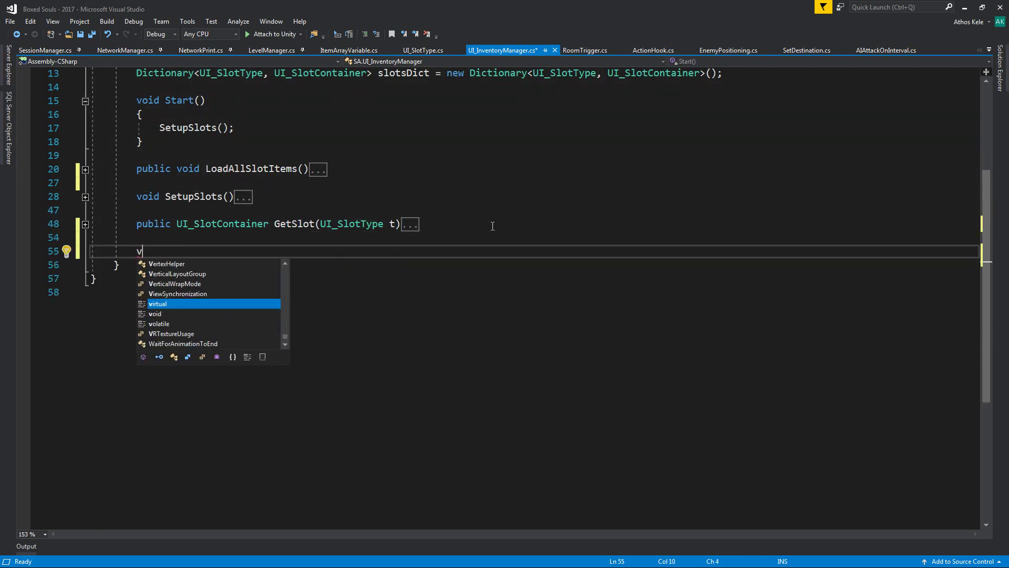
text(oid Upd)
key(Tab)
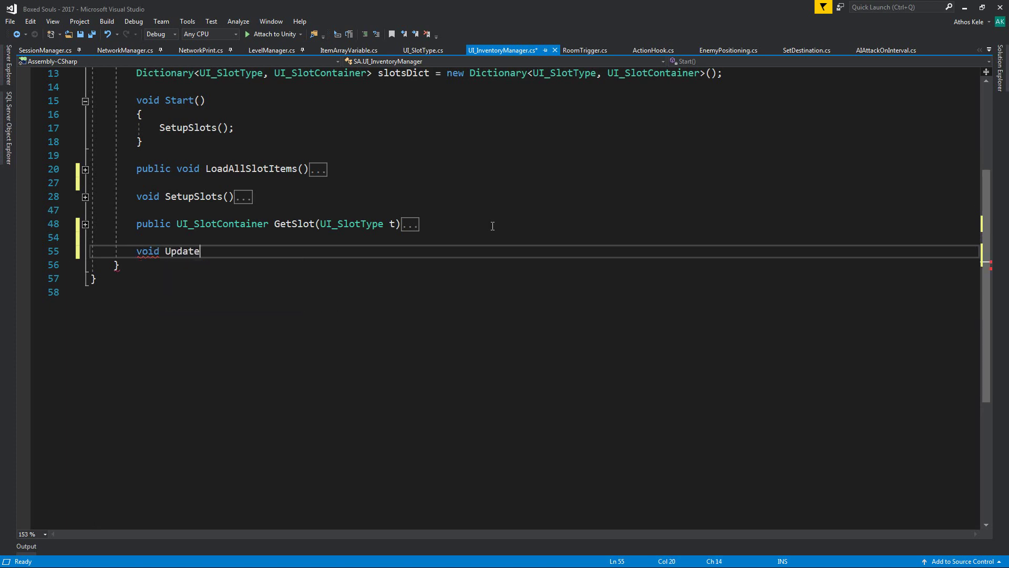
scroll(492, 234, up, 4)
key(ctrl+s)
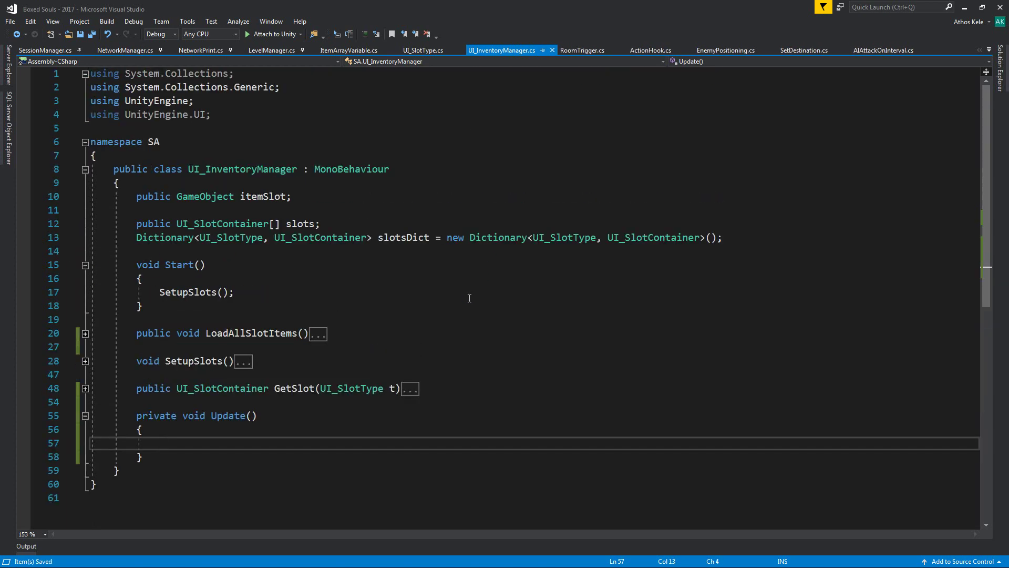
scroll(368, 247, down, 1)
scroll(267, 250, down, 1)
scroll(259, 205, up, 1)
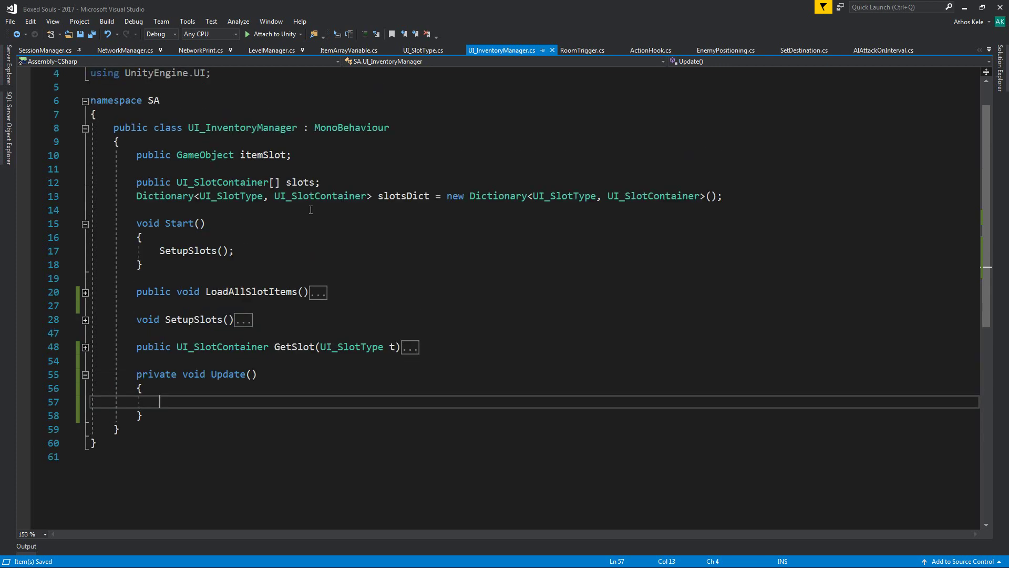
scroll(259, 206, up, 1)
scroll(255, 98, down, 2)
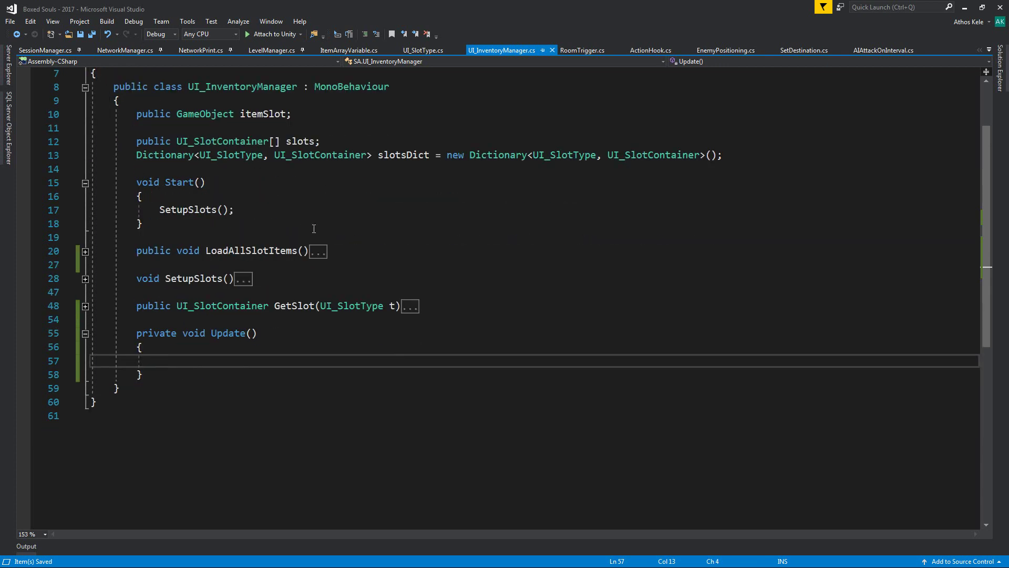
- Select and review the lines of the new empty Update method
click(193, 352)
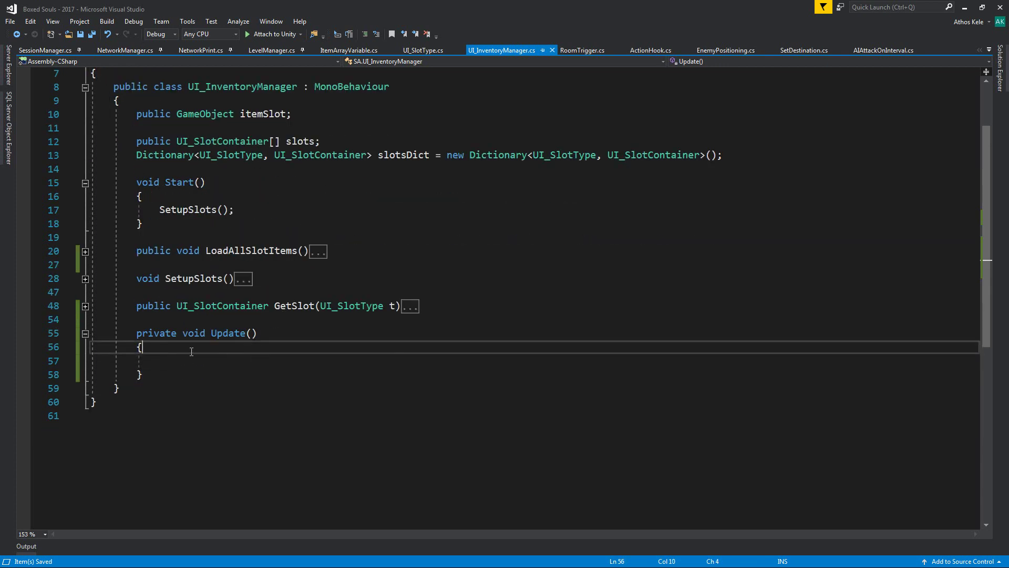
drag(137, 335, 241, 365)
click(153, 347)
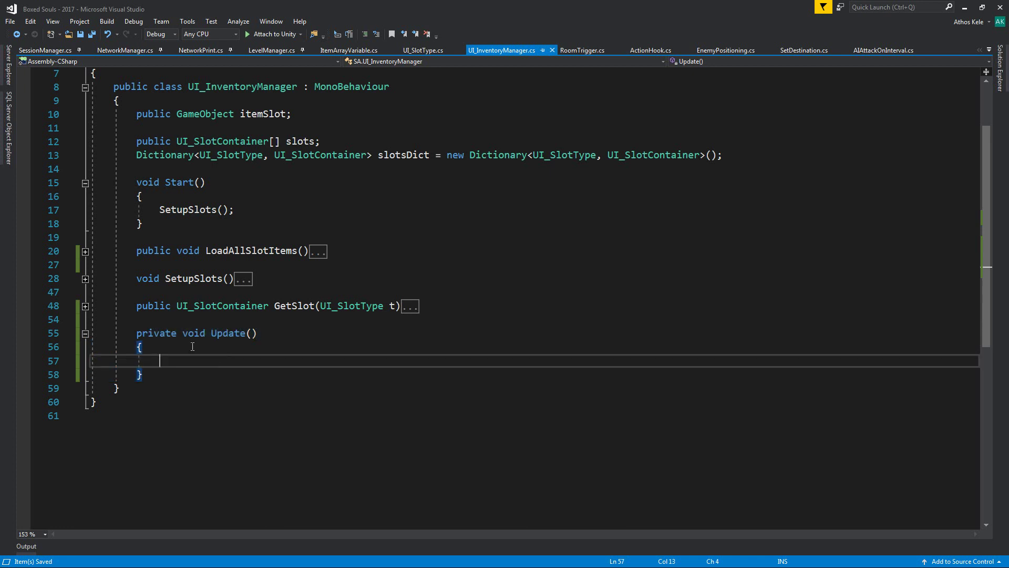
key(Left)
key(Left)
key(Up)
shift+click(231, 374)
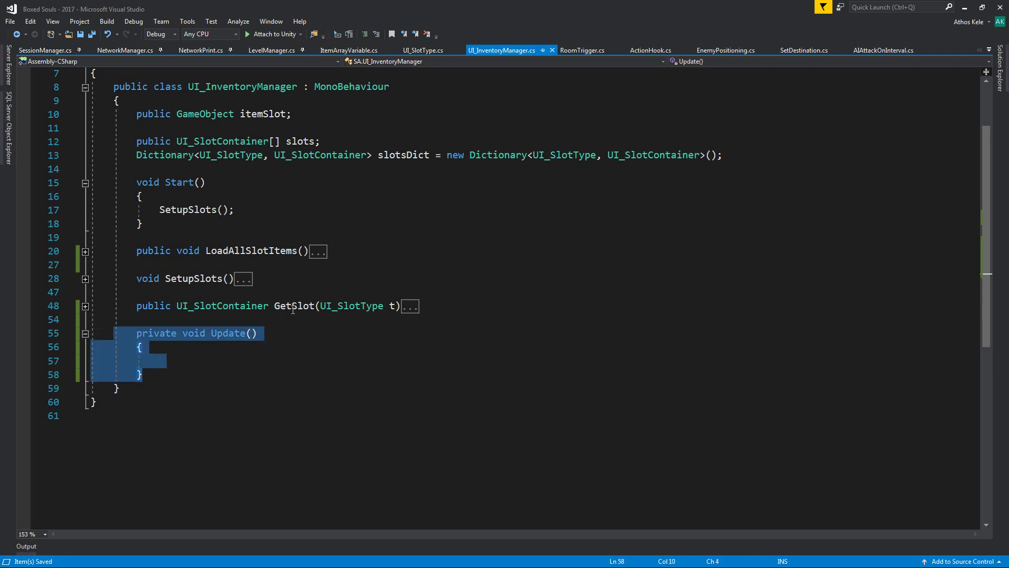
click(265, 347)
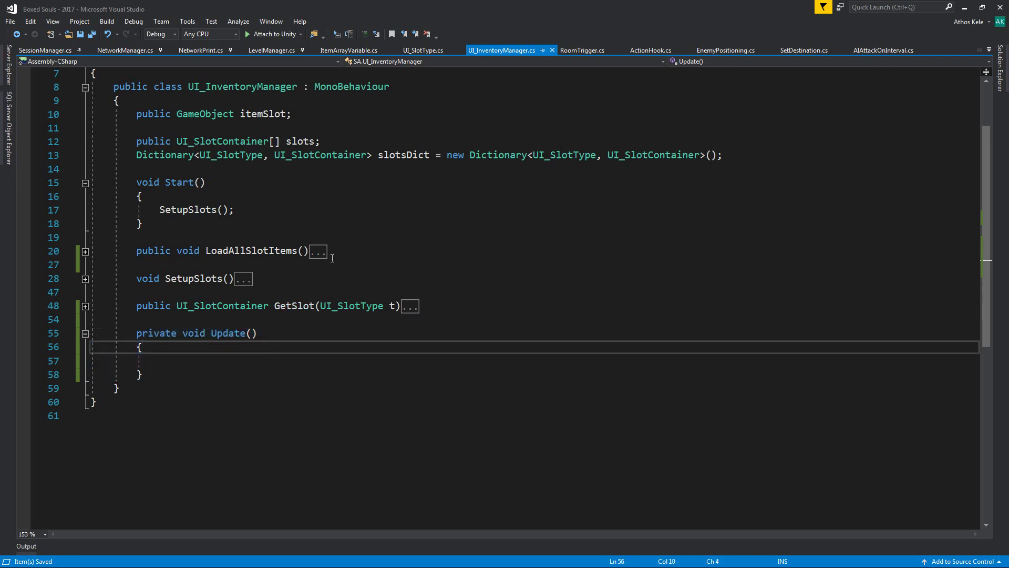
drag(210, 333, 251, 367)
click(251, 367)
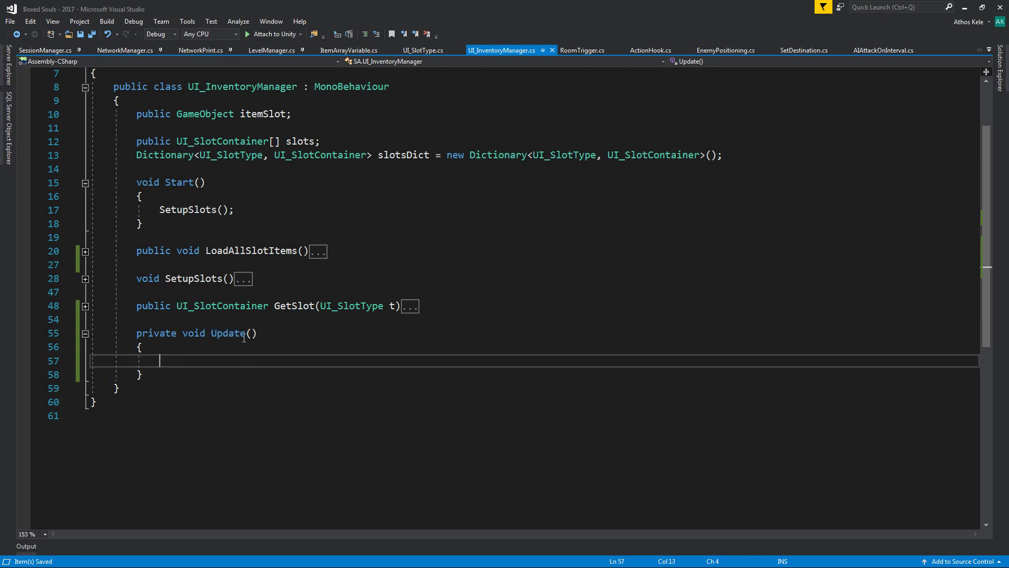
click(423, 292)
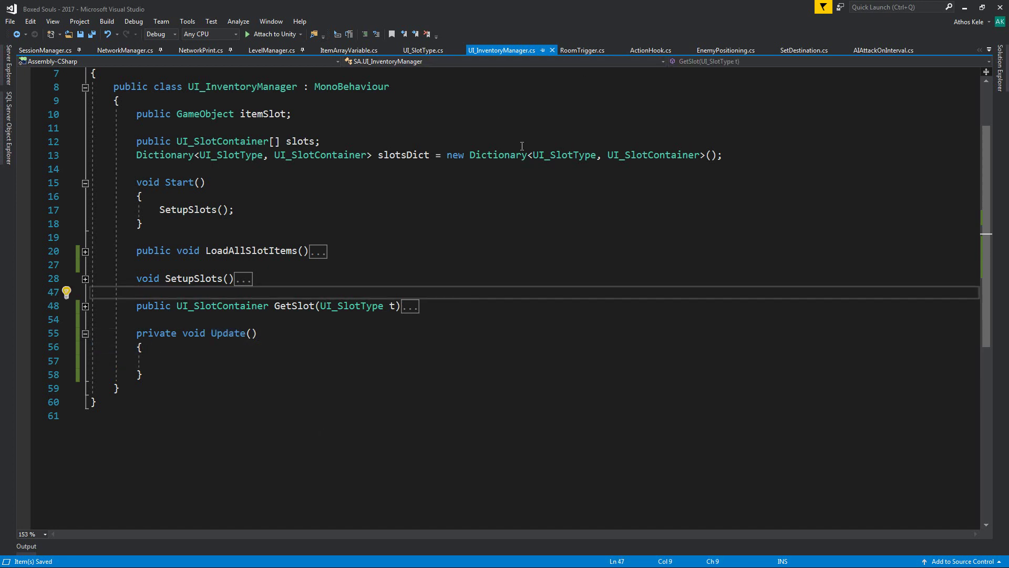
- Search Unity's Project assets for 'inputm' and open the InputManager script
click(964, 7)
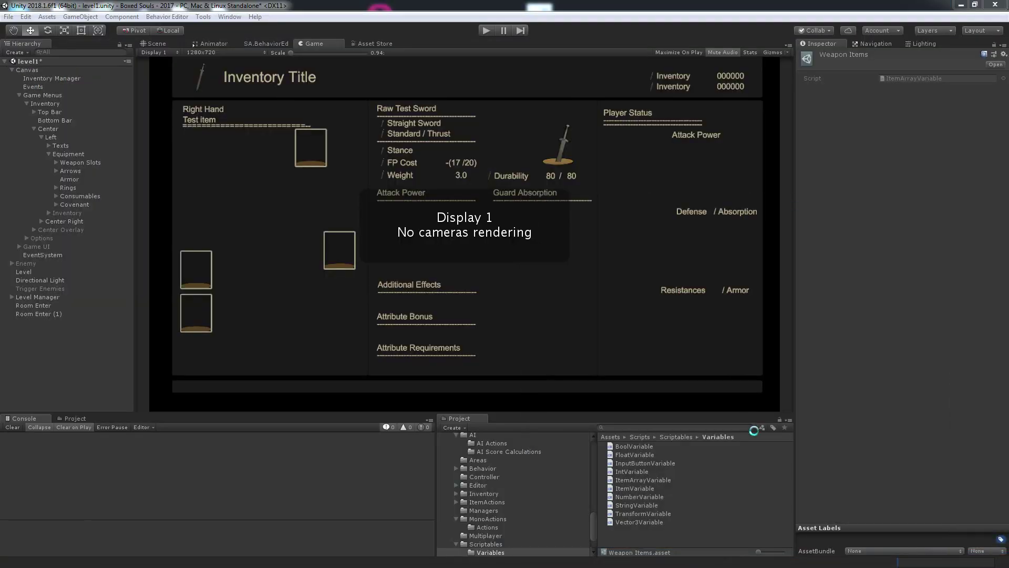
click(692, 426)
text(inputm)
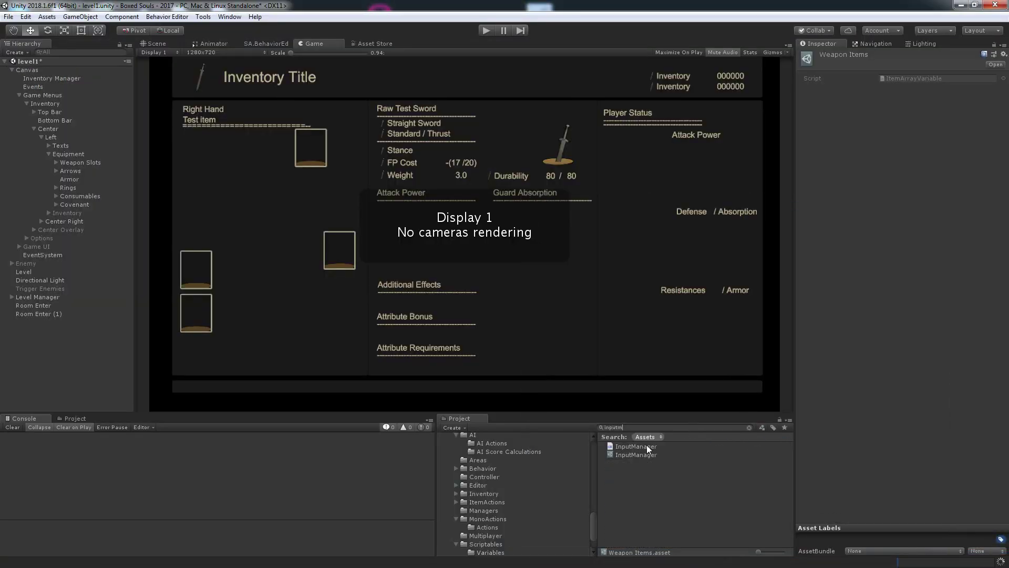
double_click(646, 445)
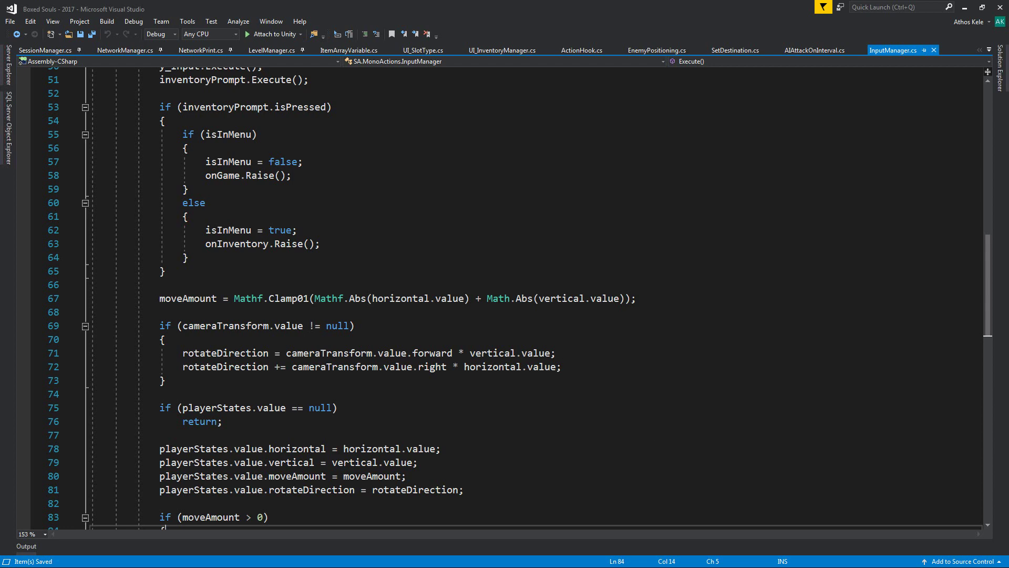
- Review the InputAxis and InputButton field declarations in InputManager.cs
click(552, 230)
scroll(457, 226, up, 4)
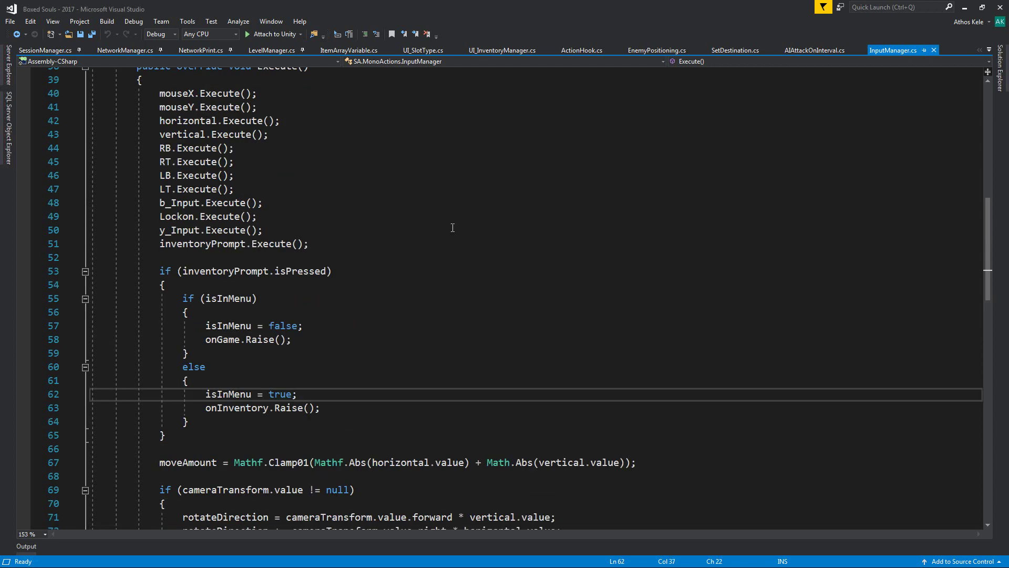
scroll(253, 286, up, 4)
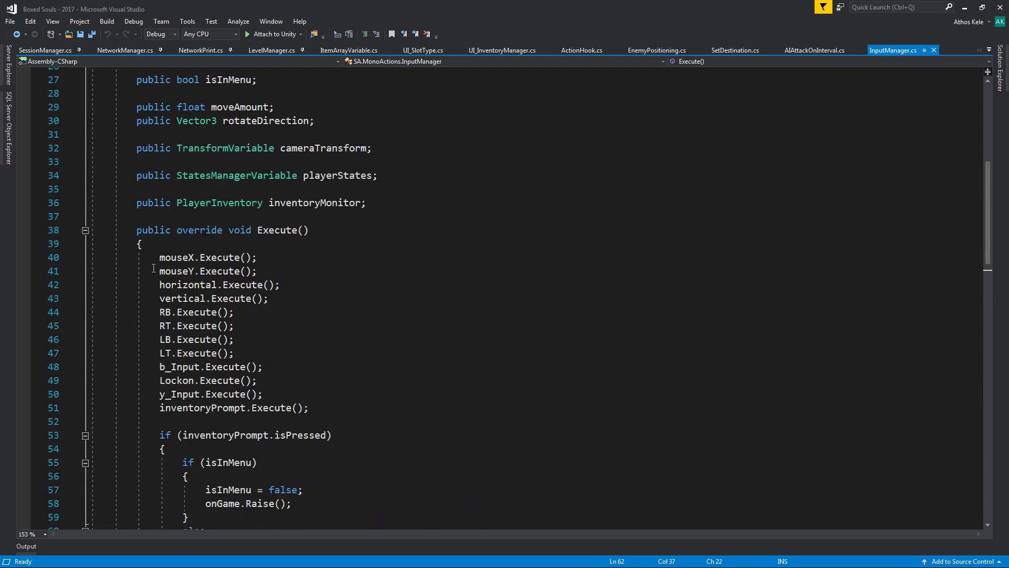
drag(158, 257, 336, 421)
scroll(334, 367, up, 3)
scroll(315, 355, up, 4)
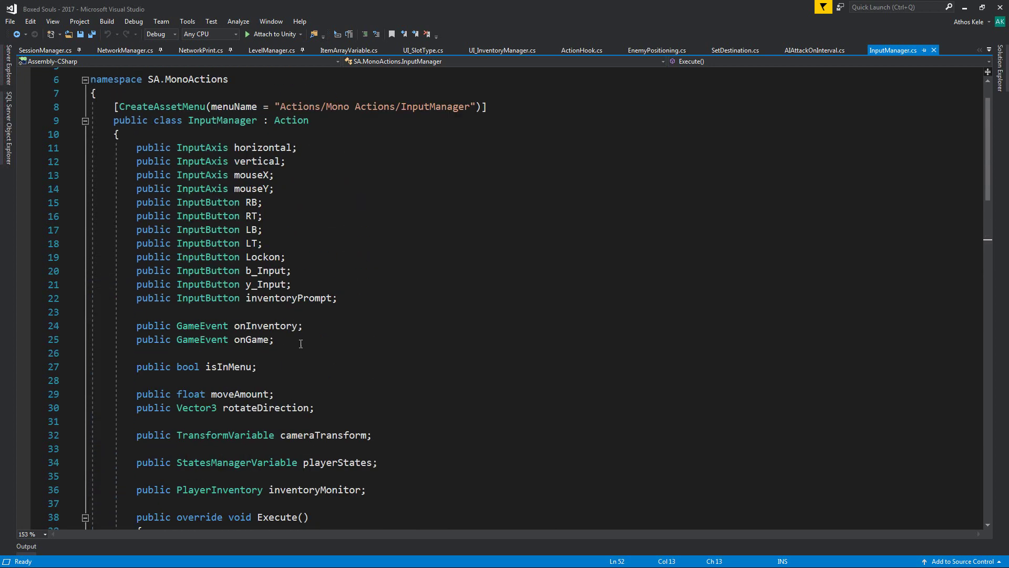
click(372, 304)
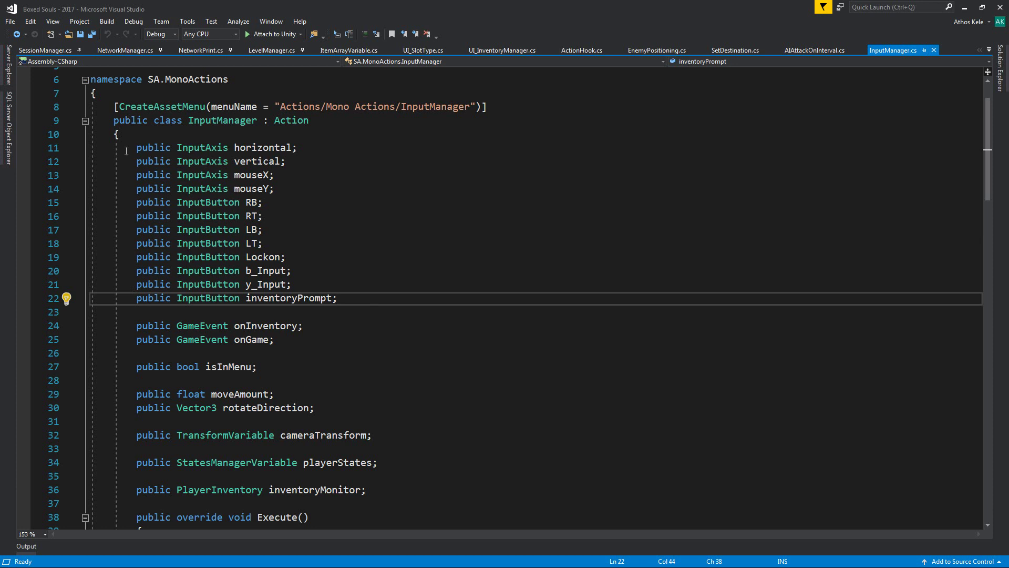
mouse_move(126, 151)
mouse_down()
mouse_move(427, 306)
mouse_move(413, 327)
mouse_move(399, 176)
mouse_move(406, 303)
mouse_move(396, 225)
mouse_move(394, 288)
mouse_move(414, 296)
mouse_move(367, 271)
mouse_move(380, 281)
mouse_up()
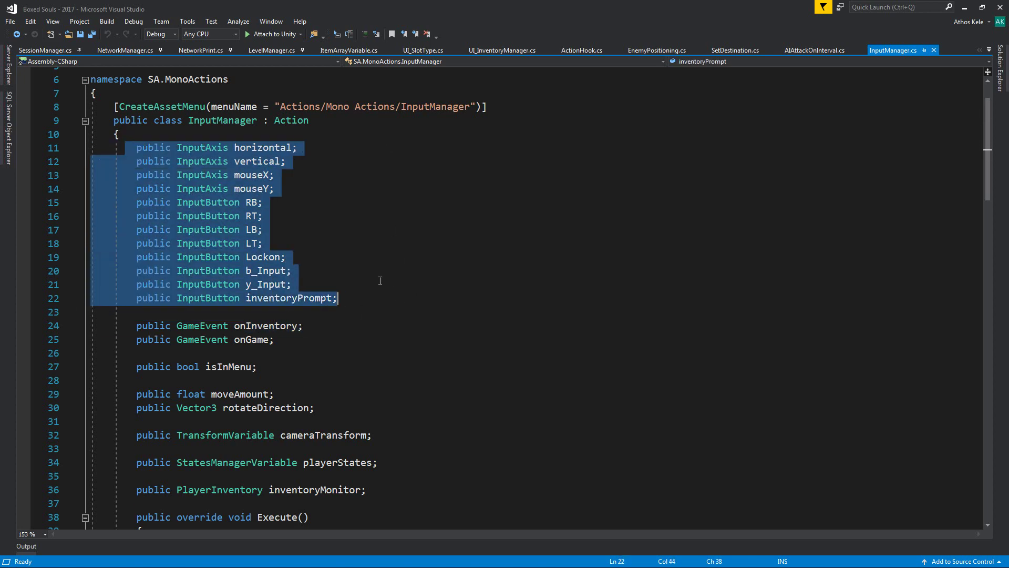
scroll(380, 281, down, 5)
scroll(273, 106, up, 4)
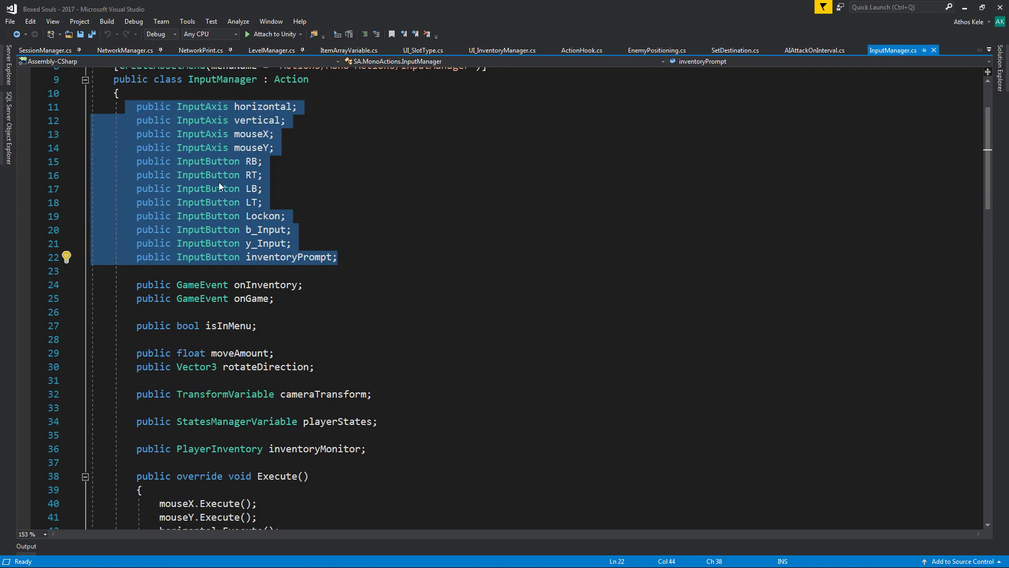
scroll(257, 220, down, 3)
scroll(257, 220, up, 3)
scroll(363, 262, up, 1)
click(364, 287)
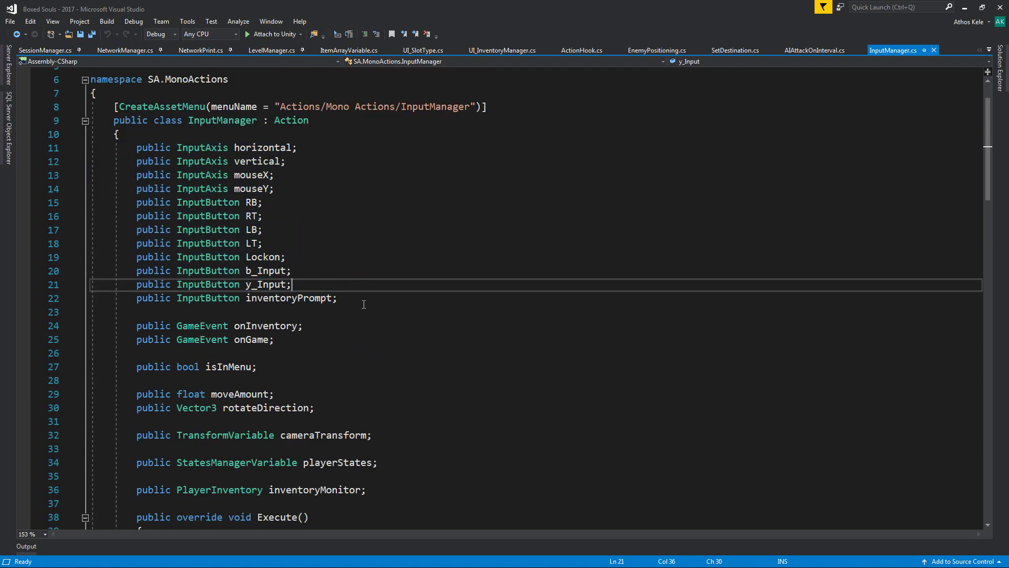
scroll(364, 305, down, 4)
scroll(332, 310, up, 1)
scroll(320, 232, up, 4)
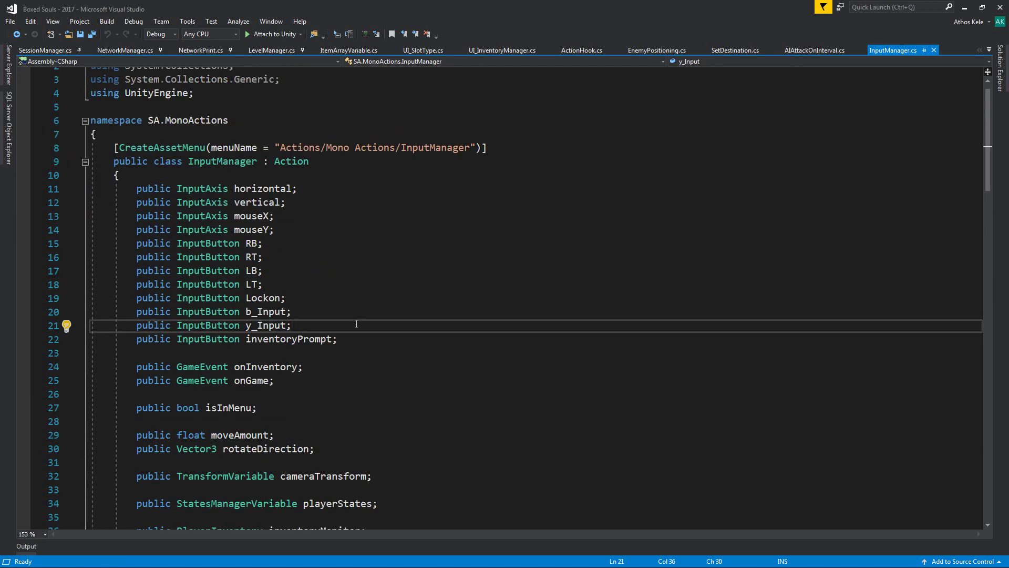
- Place the caret just below the inventoryMonitor field declaration
click(303, 339)
key(Down)
key(Down)
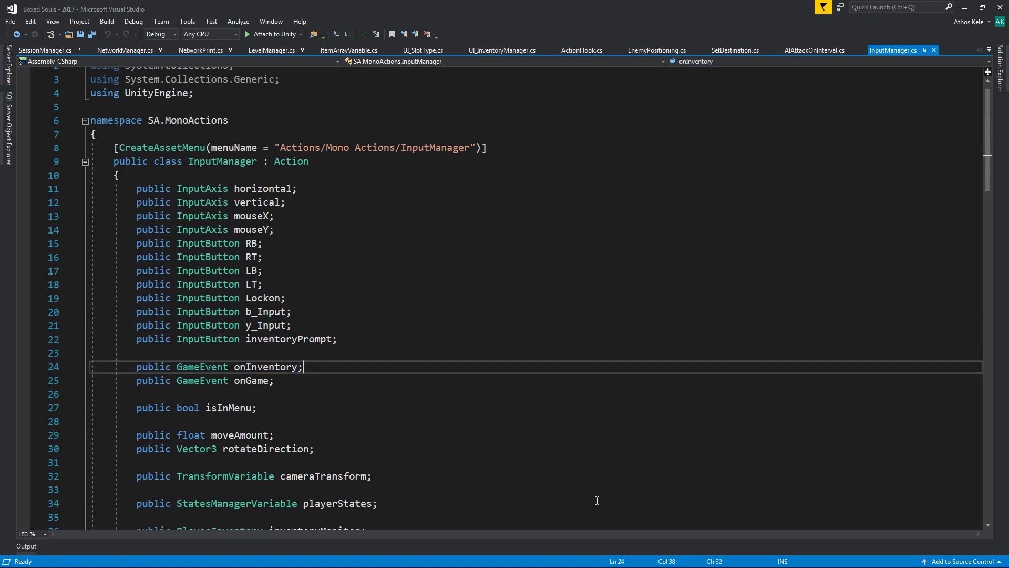
scroll(466, 410, down, 3)
scroll(461, 405, down, 2)
click(429, 340)
- Start a new public field of type UI_InventoryManager below inventoryMonitor
key(Return)
key(Return)
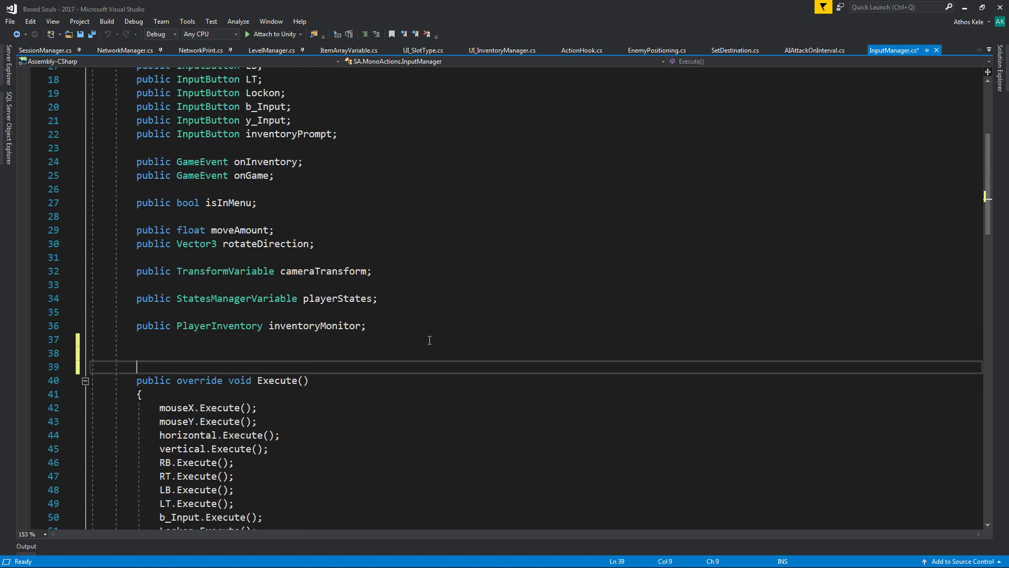
key(Up)
text(public bool)
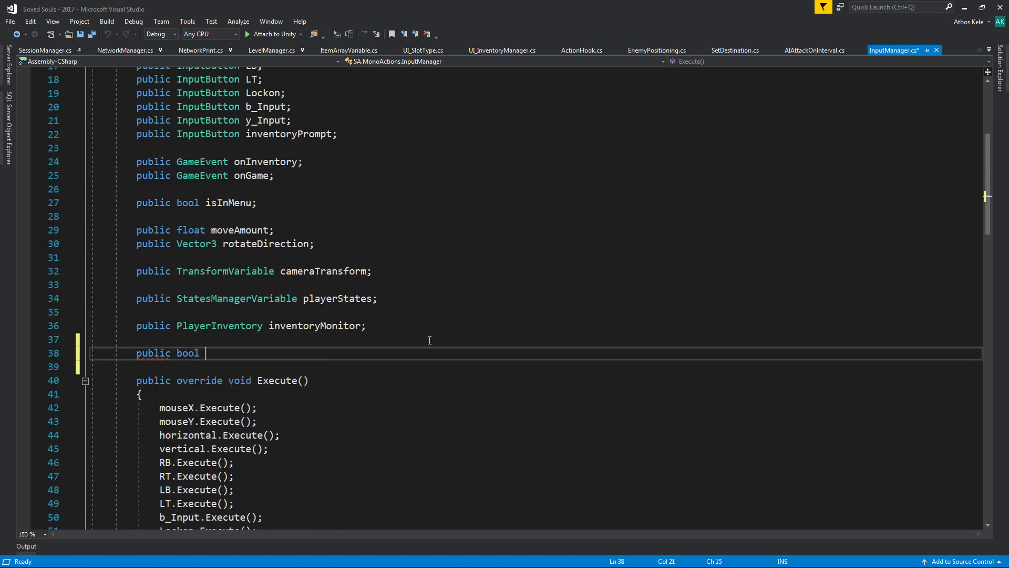
key(BackSpace)
key(BackSpace)
key(BackSpace)
text(Boo)
key(Down)
key(Down)
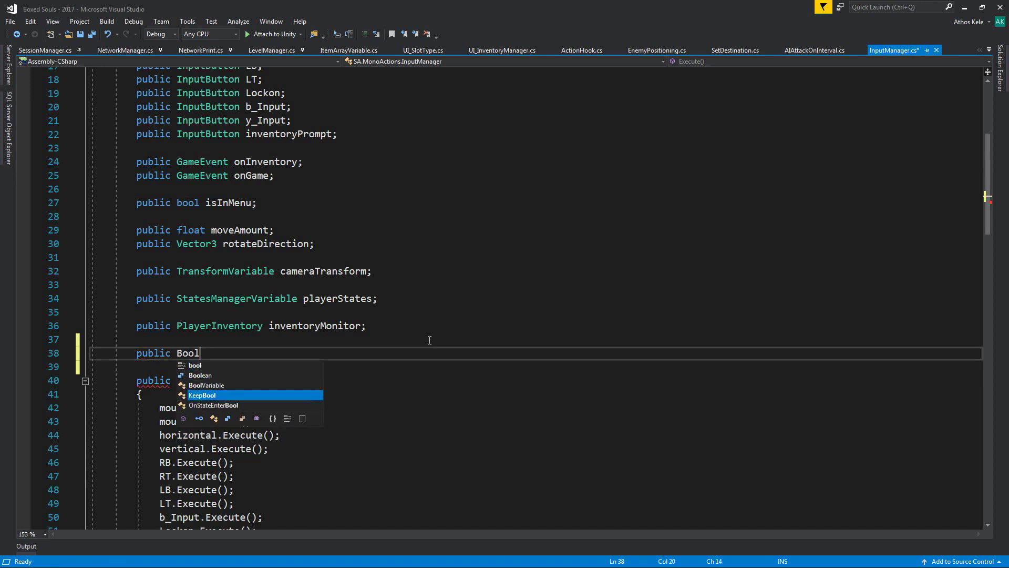
key(BackSpace)
key(BackSpace)
key(BackSpace)
text(U)
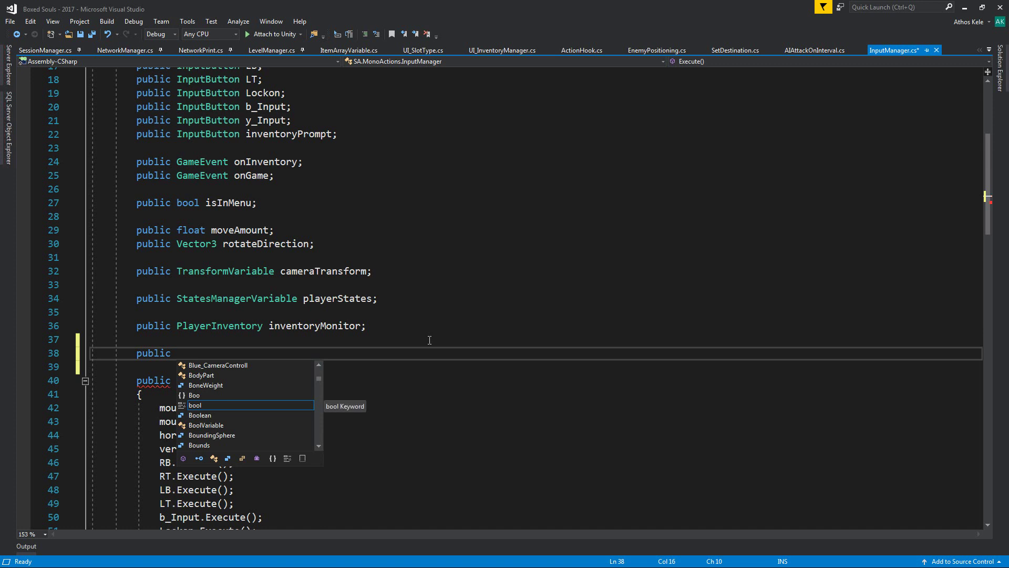
text(I)
key(BackSpace)
key(BackSpace)
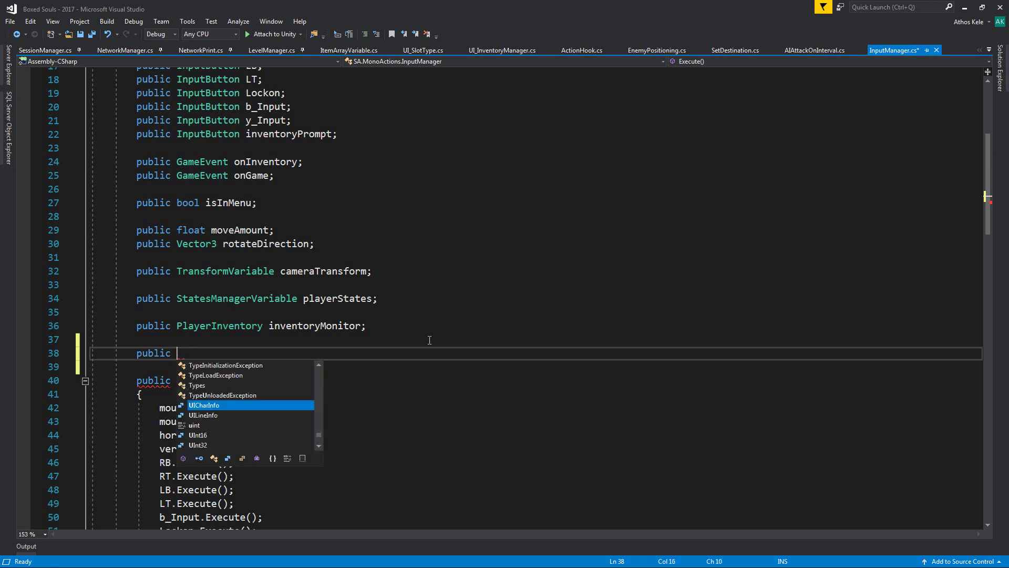
text(UI_)
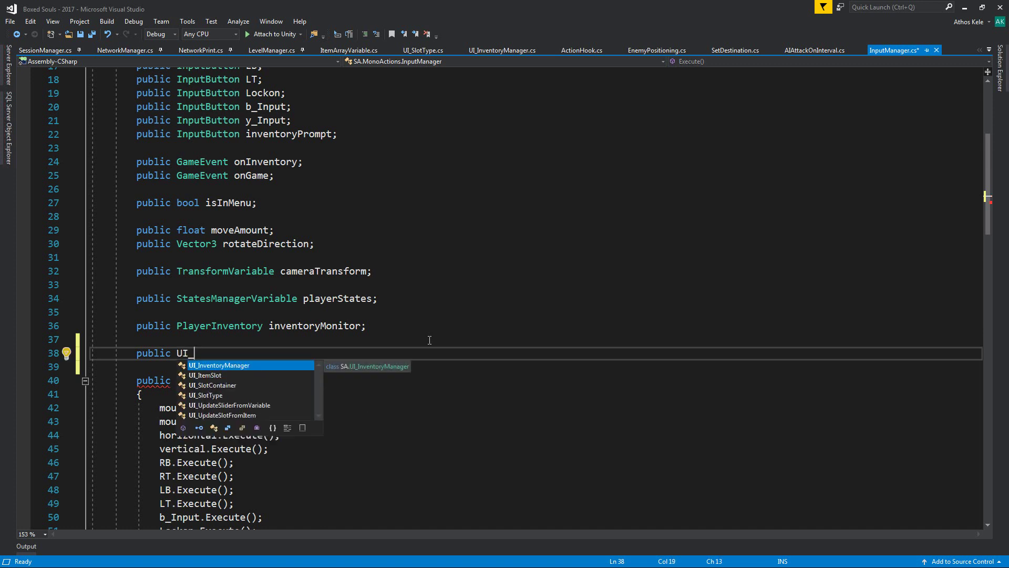
text(inv)
key(Tab)
- Name the field inventoryManager, fixing the misspelling, and save the file
text(in)
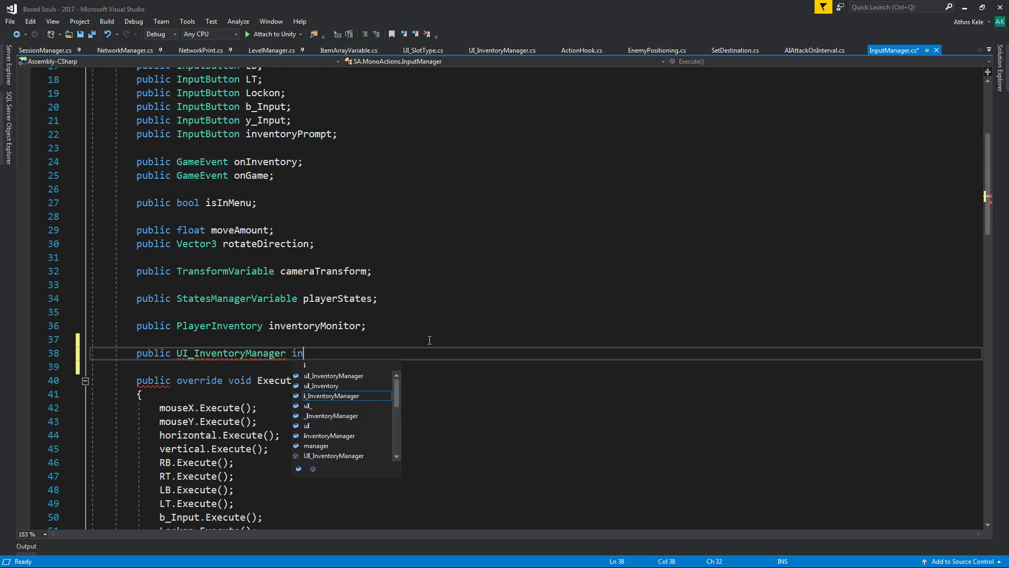
text(ventoryManga)
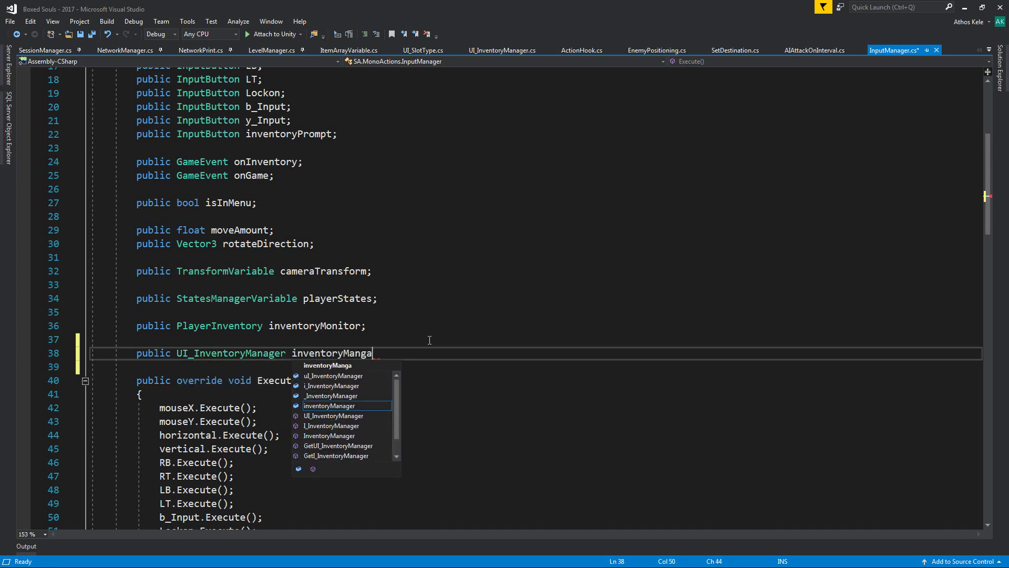
text(er;)
key(BackSpace)
key(BackSpace)
key(BackSpace)
text(ager;)
key(ctrl+s)
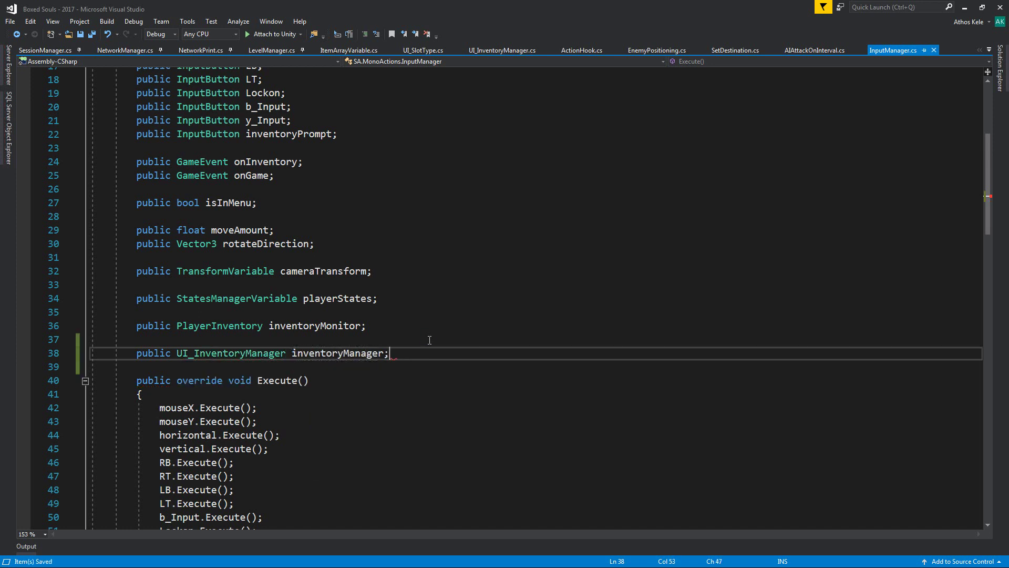
- Select the inventoryManager name and UI_InventoryManager type to inspect them
scroll(430, 340, down, 2)
scroll(377, 281, down, 4)
drag(136, 107, 491, 104)
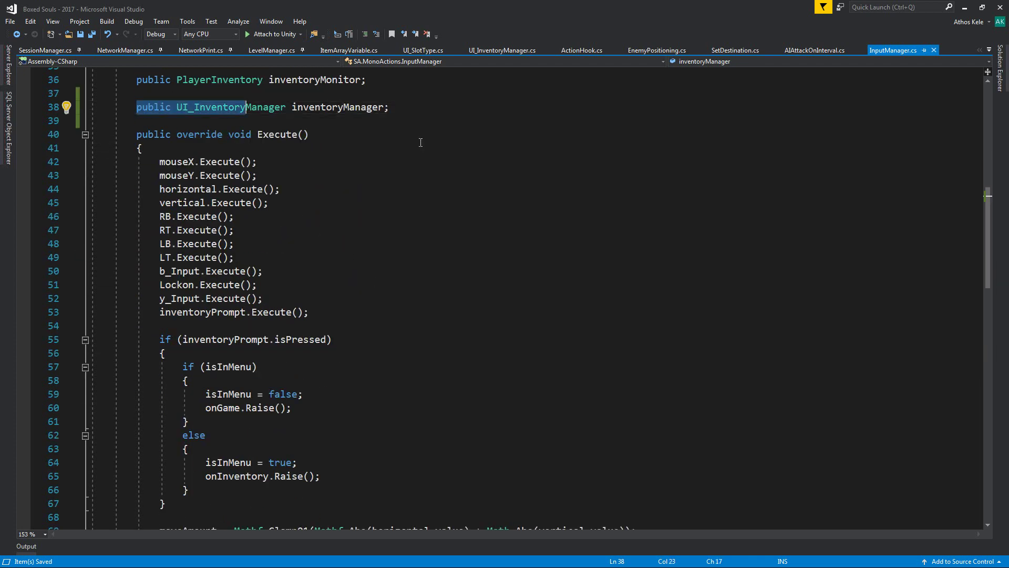
scroll(251, 143, up, 2)
scroll(252, 142, up, 1)
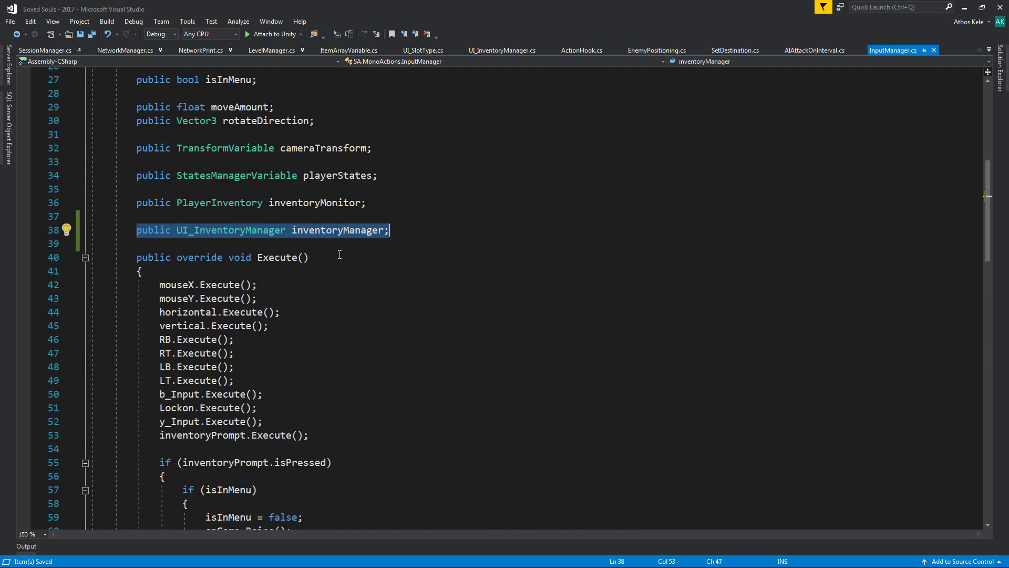
double_click(302, 231)
scroll(355, 238, down, 1)
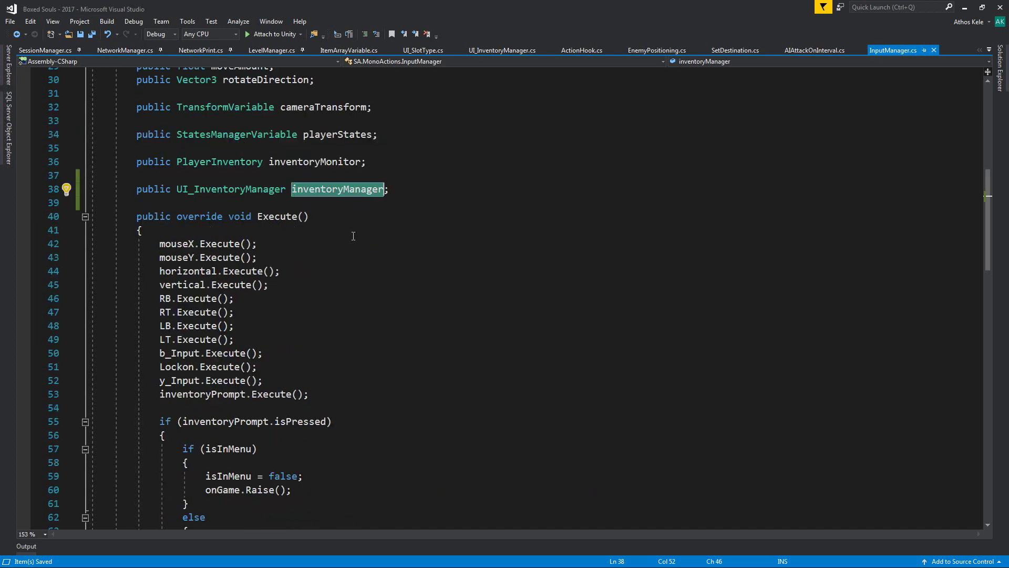
scroll(347, 215, up, 1)
double_click(257, 232)
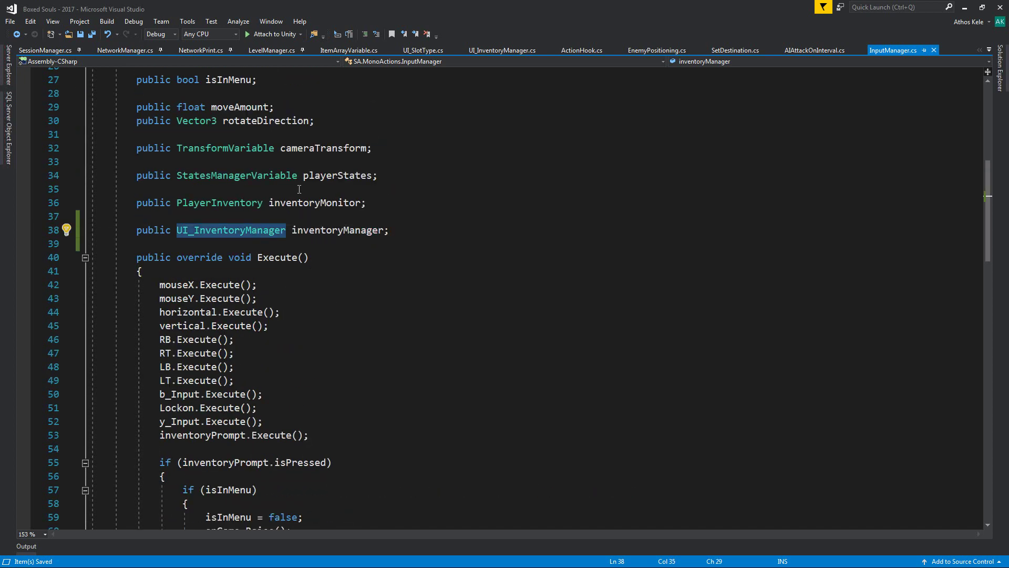
click(247, 286)
double_click(228, 232)
click(465, 281)
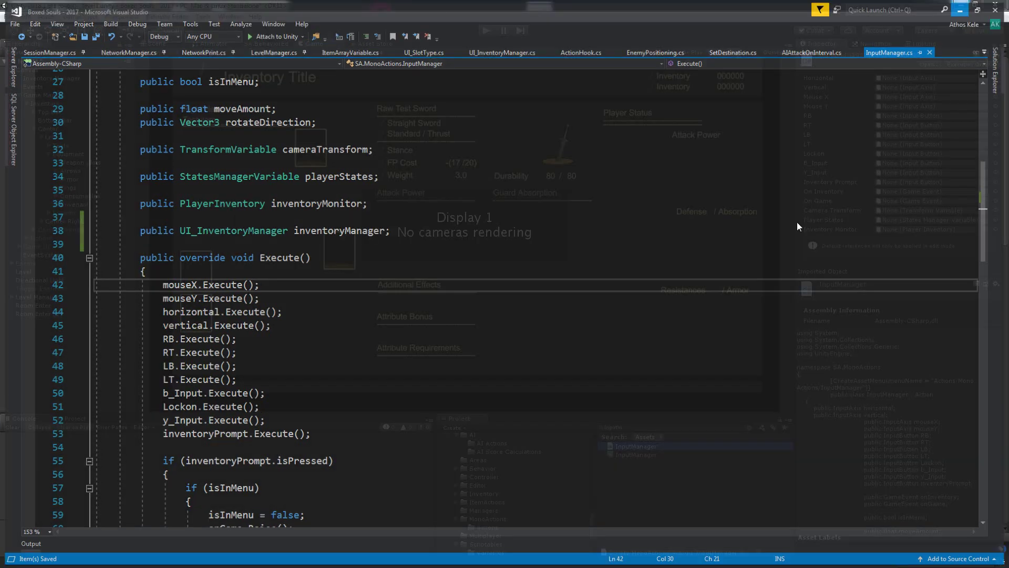
- Return to Unity, open Scripts/Scriptables/Variables, and cancel an accidentally created scene
click(965, 7)
click(510, 535)
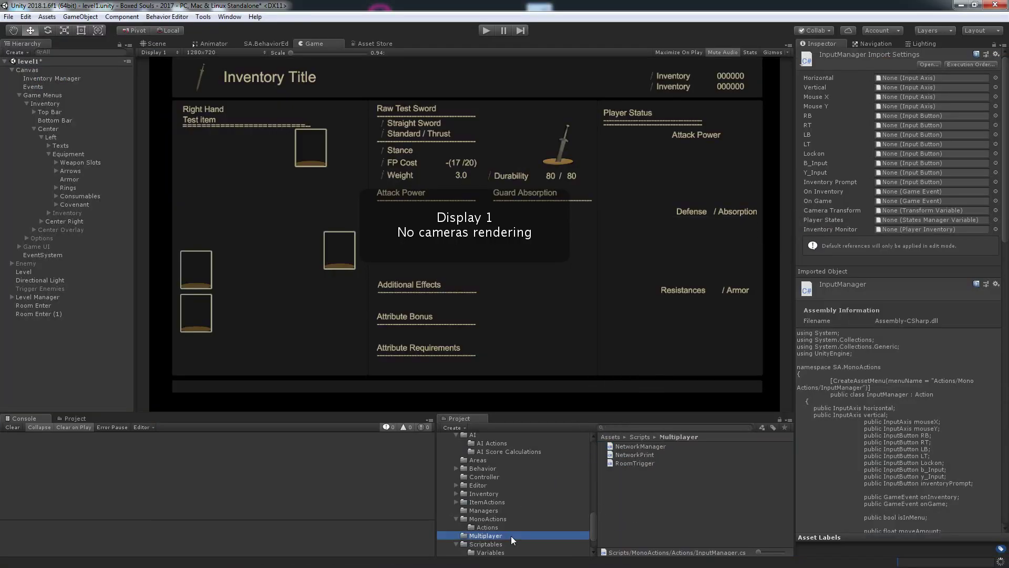
scroll(496, 532, down, 2)
click(489, 517)
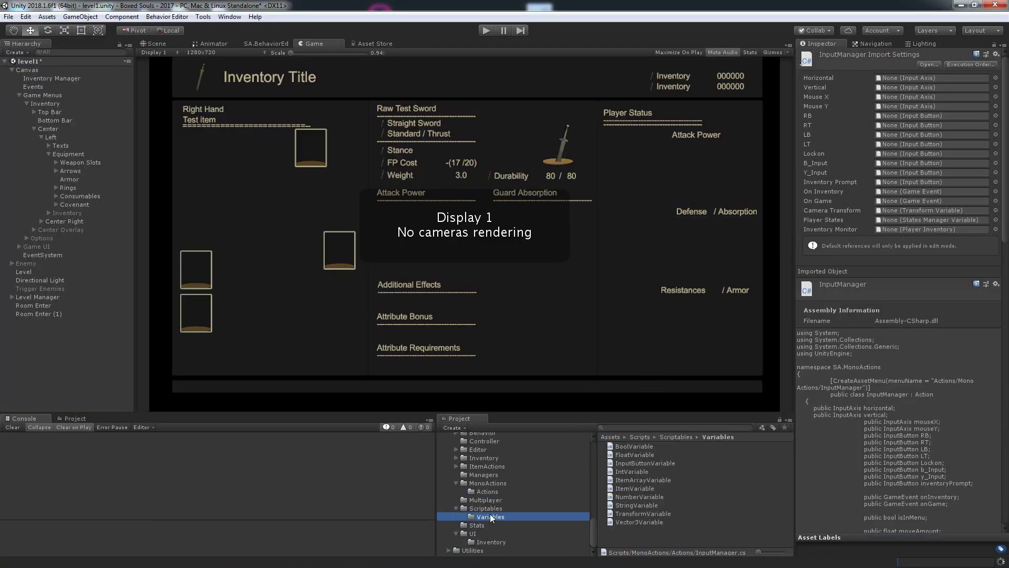
right_click(707, 529)
mouse_move(750, 310)
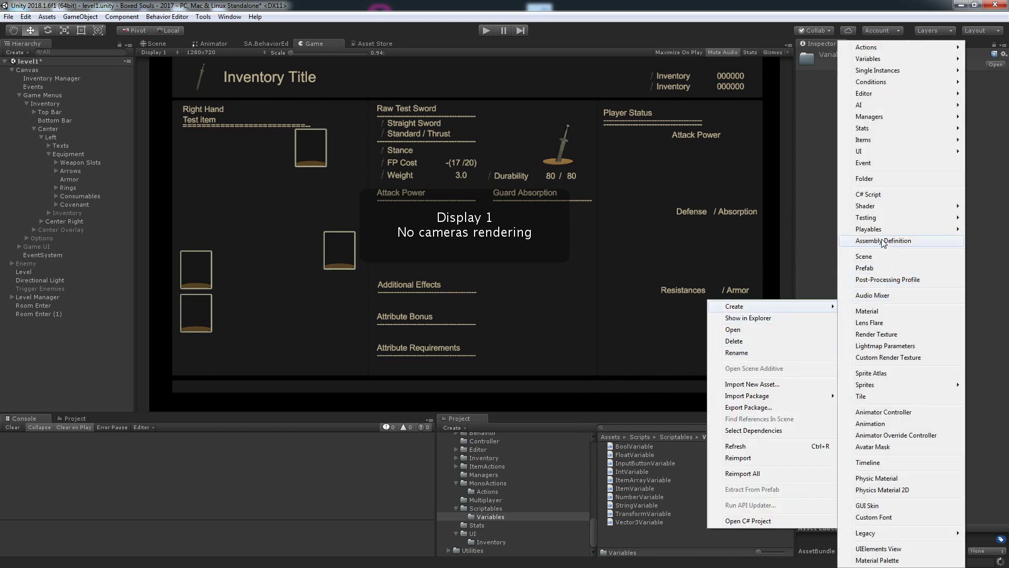
click(868, 256)
key(Escape)
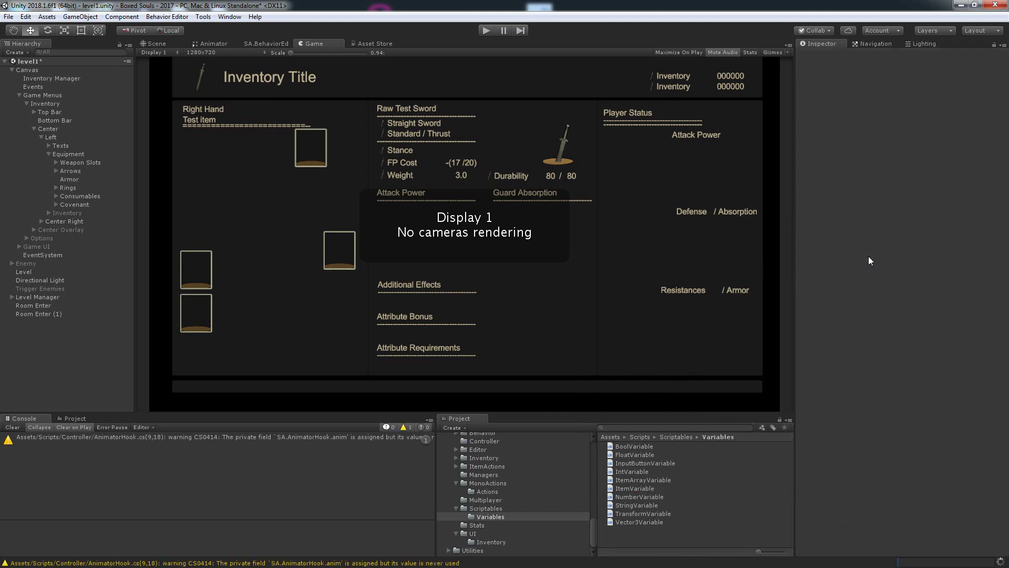
- Create a C# script named InventoryMangaerVariable in the Variables folder
right_click(665, 541)
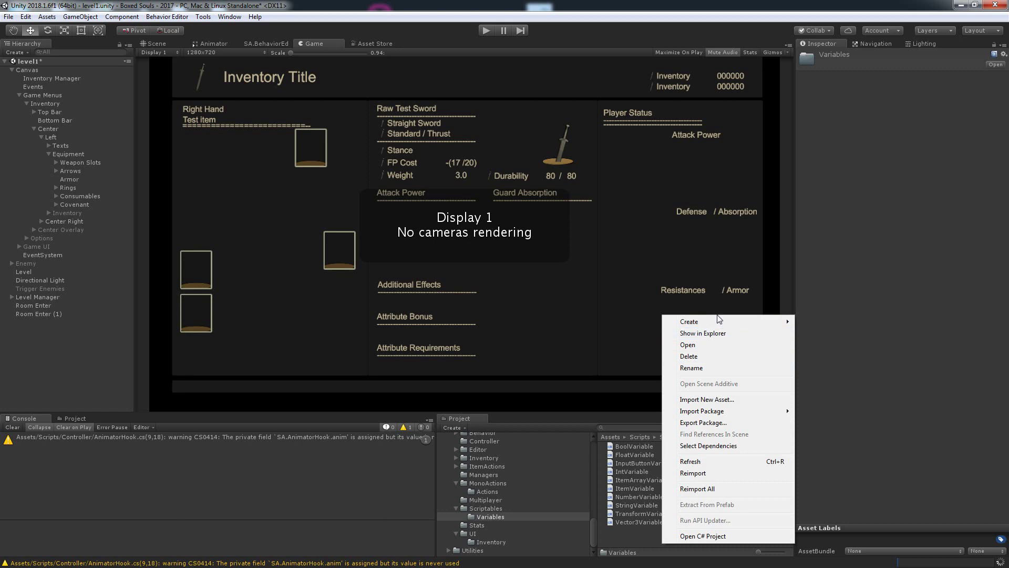
mouse_move(704, 322)
click(832, 195)
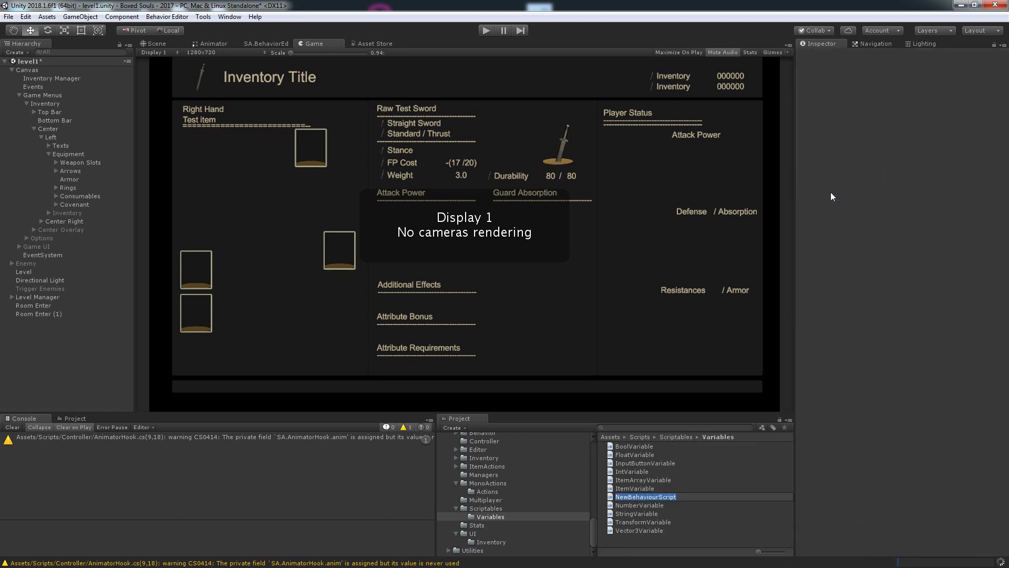
text(Inventory)
text(MangaerVariable)
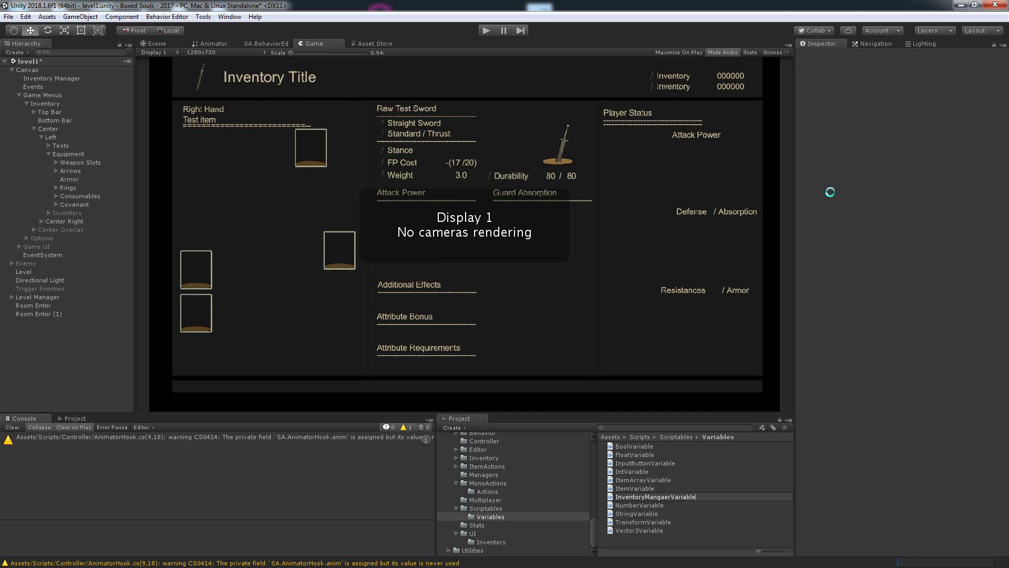
key(alt+Tab)
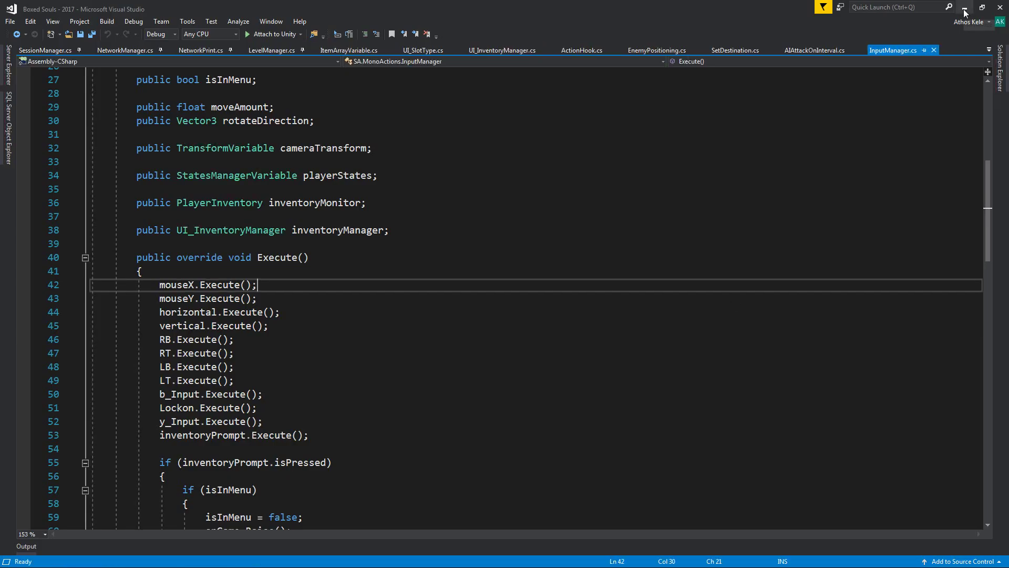
- Delete the InventoryMangaerVariable script from Variables, confirming the deletion prompt
click(965, 8)
click(699, 480)
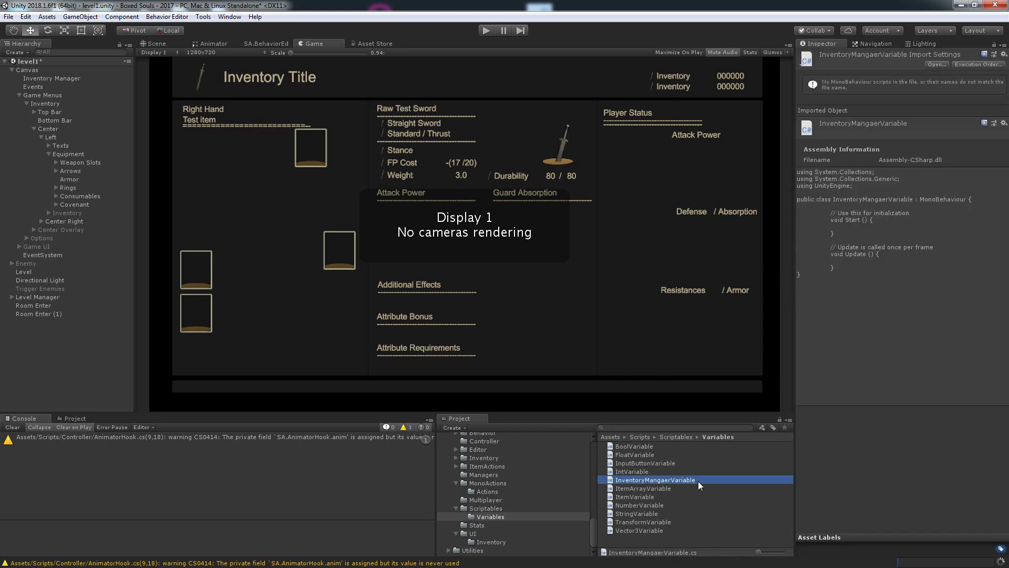
key(Delete)
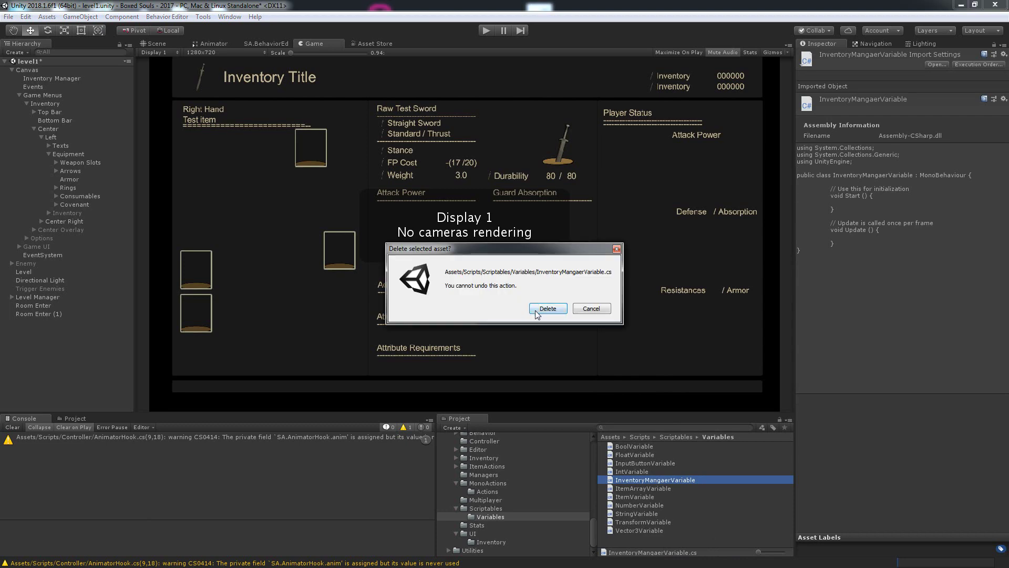
click(535, 309)
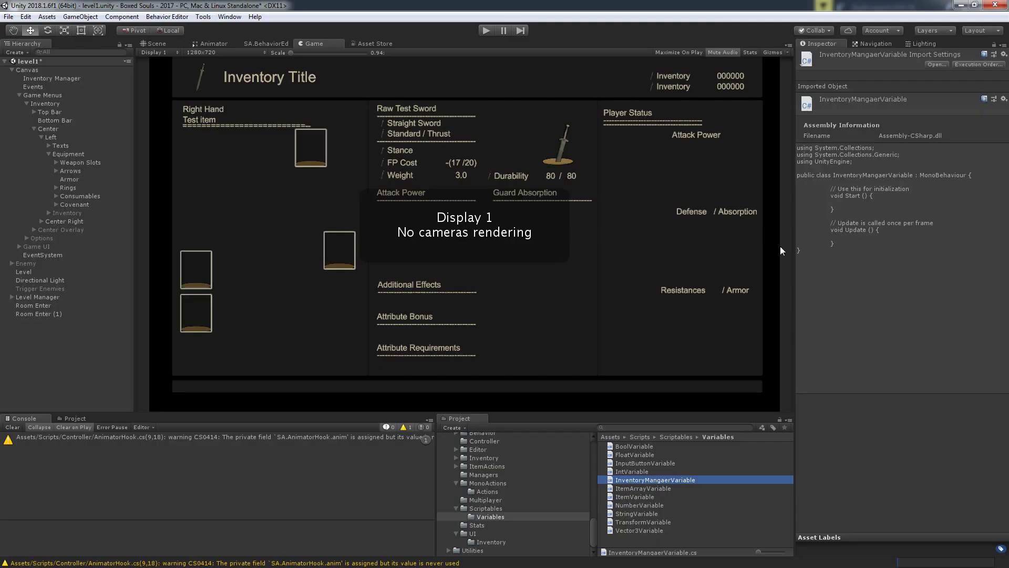
- Back in Visual Studio, scroll Solution Explorer down to the Scriptables folders
key(alt+Tab)
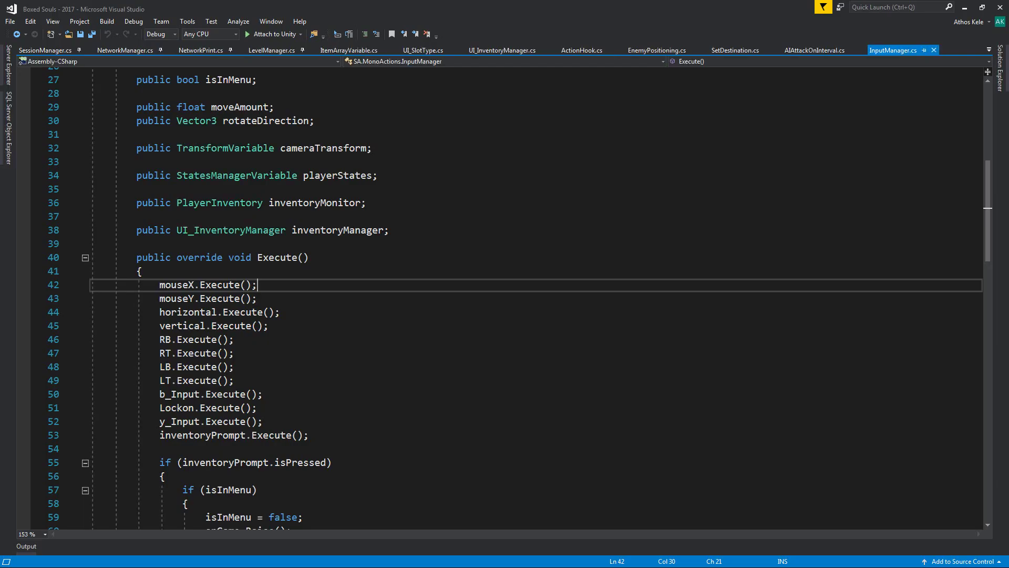
click(1000, 69)
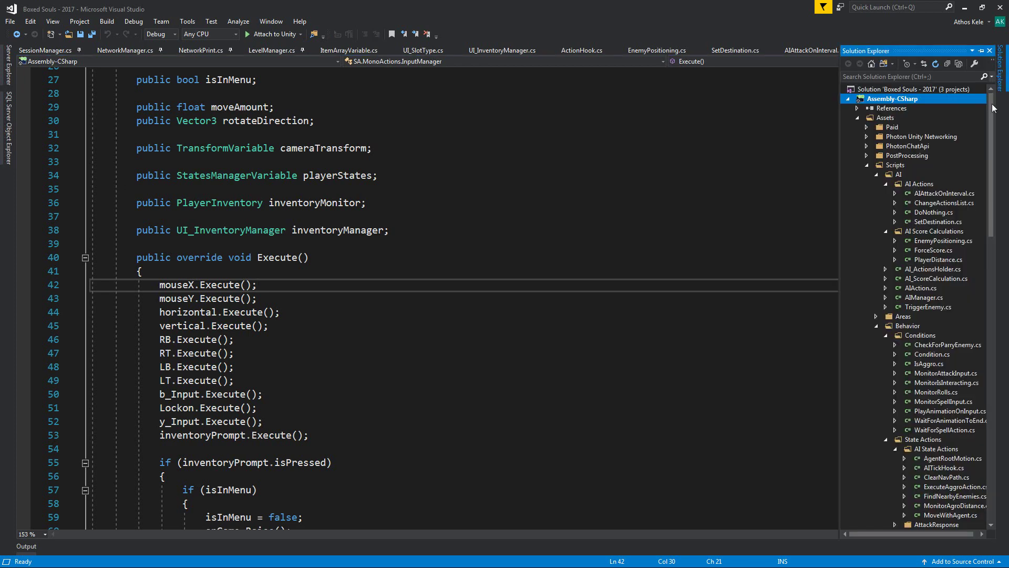
scroll(913, 338, down, 5)
scroll(919, 361, down, 2)
scroll(919, 364, down, 4)
scroll(917, 384, down, 4)
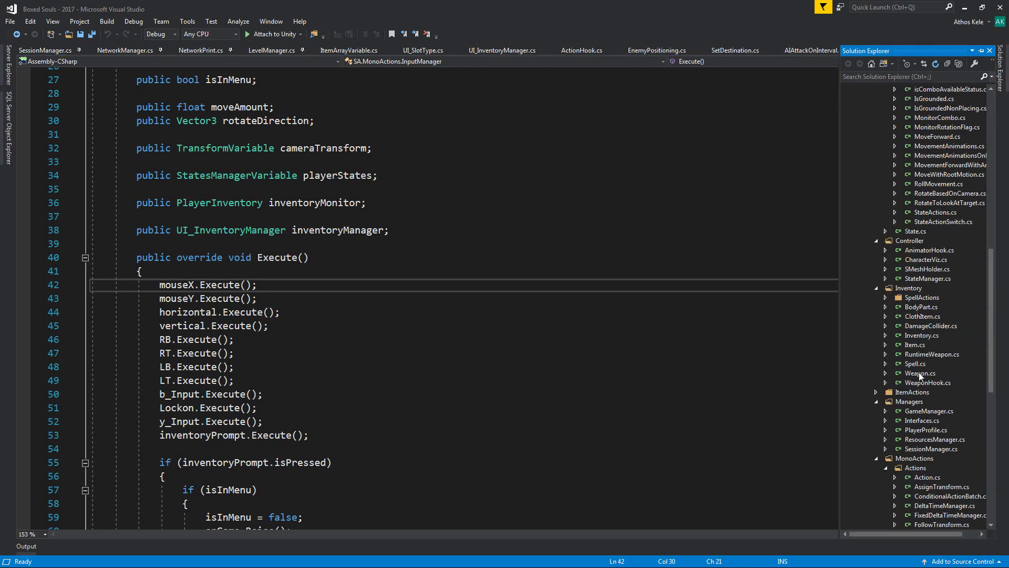
scroll(916, 405, down, 4)
scroll(911, 406, down, 3)
scroll(911, 405, down, 4)
scroll(912, 406, down, 4)
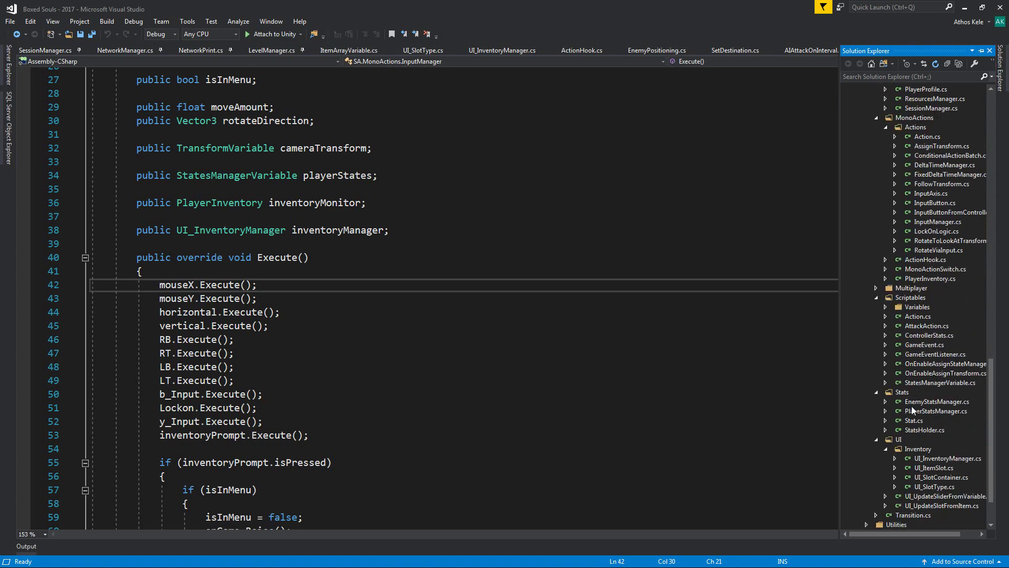
- Add a new class to the Scriptables/Variables folder via Add > Class
click(916, 308)
right_click(916, 308)
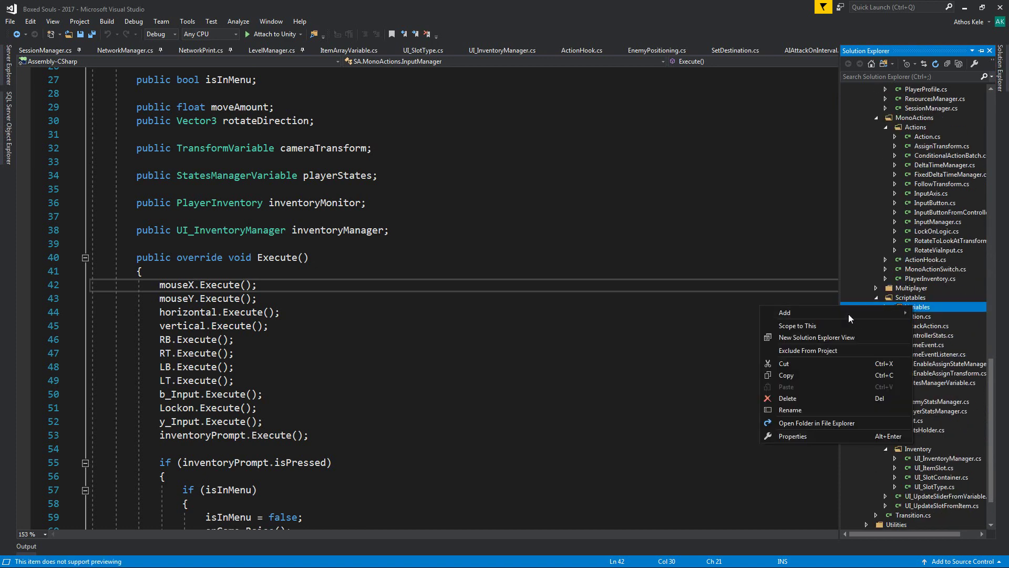
mouse_move(848, 314)
click(690, 350)
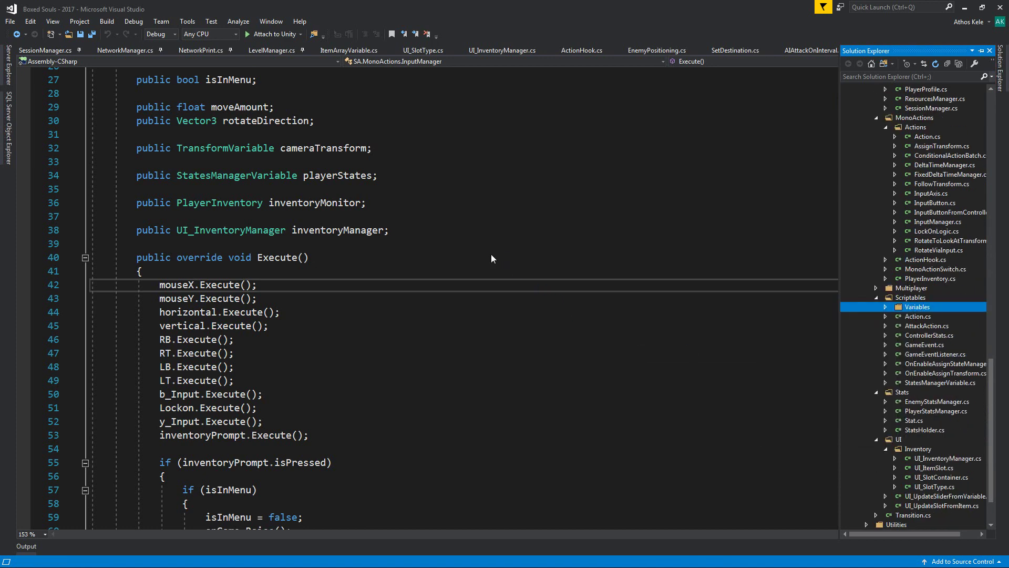
scroll(459, 324, down, 3)
- Create a CSharp MonoBehaviour script named InventoryManagerVariable
click(442, 214)
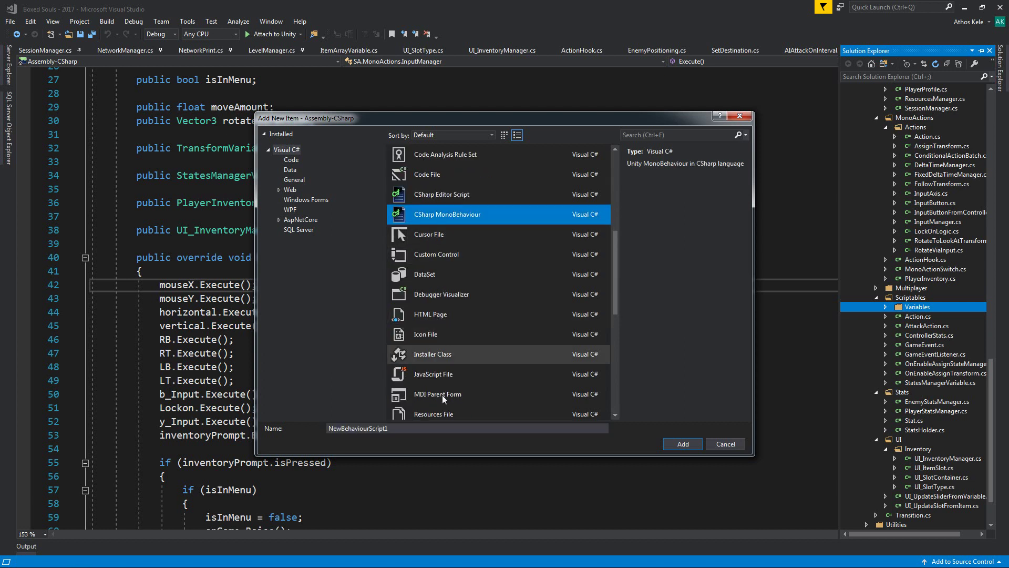
click(422, 427)
key(BackSpace)
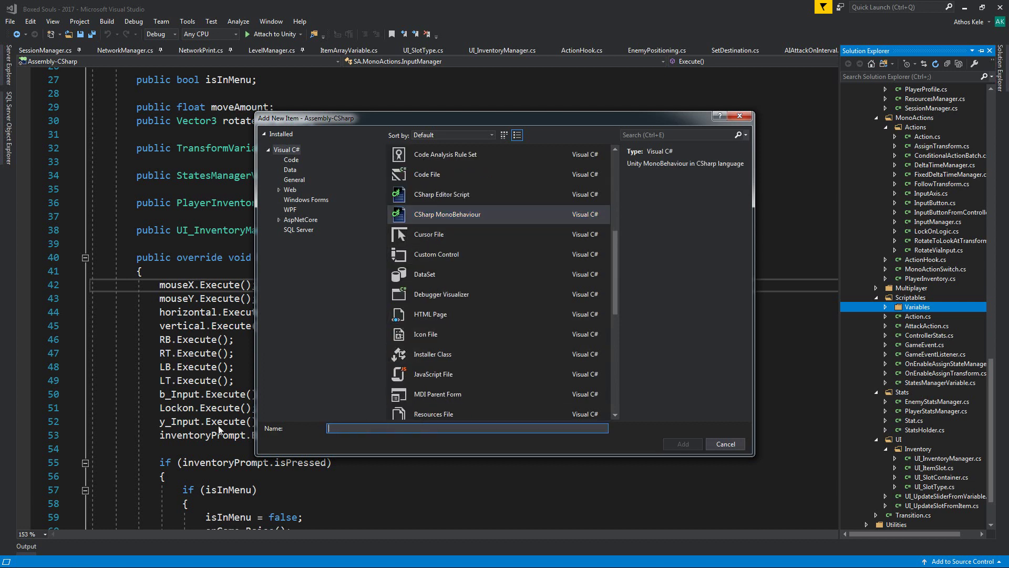
text(Inve)
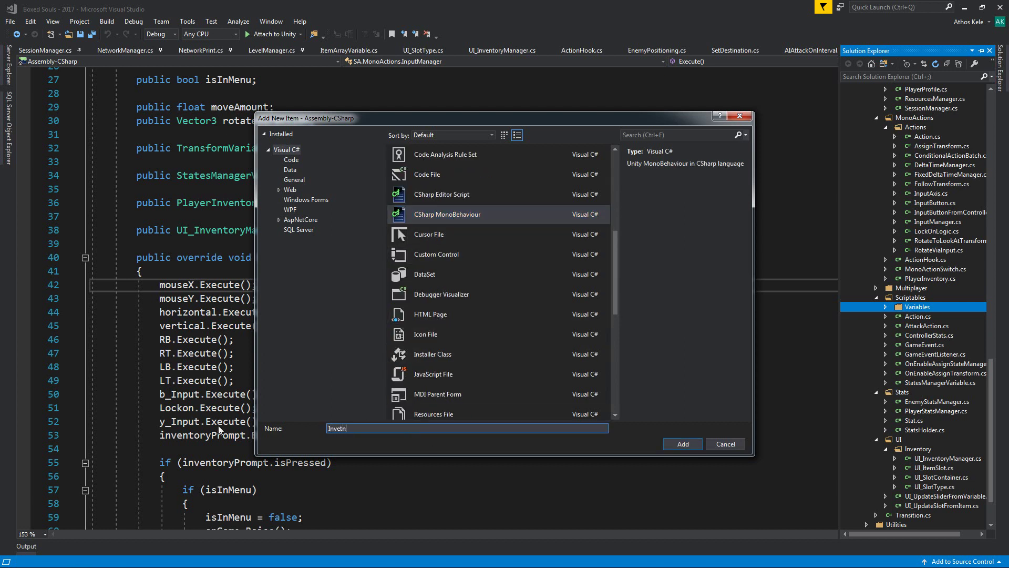
text(ntoryMan)
text(agerVariable)
key(Return)
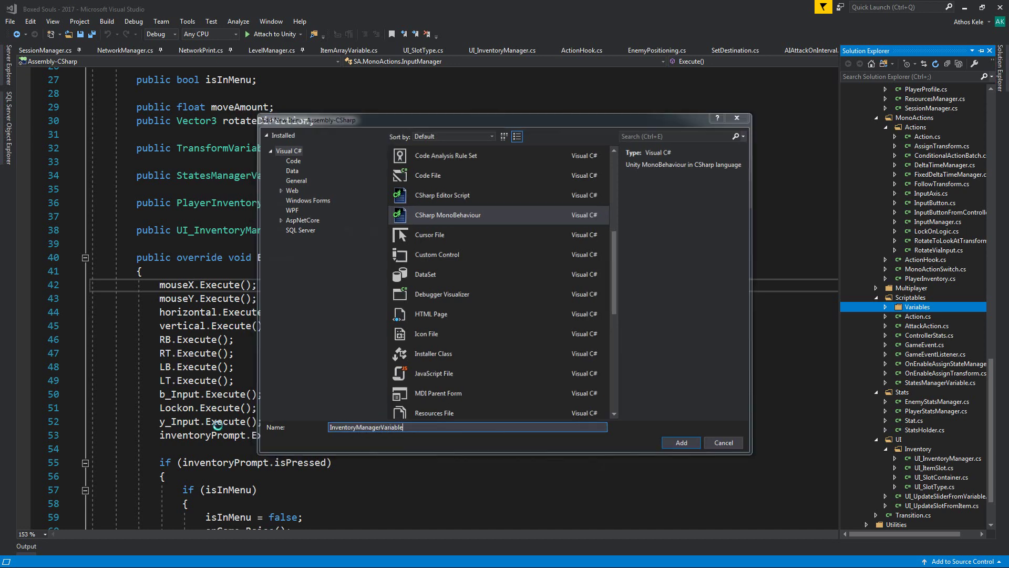
- Remove the template Start/Update methods and wrap the class in namespace SA
drag(114, 155, 224, 277)
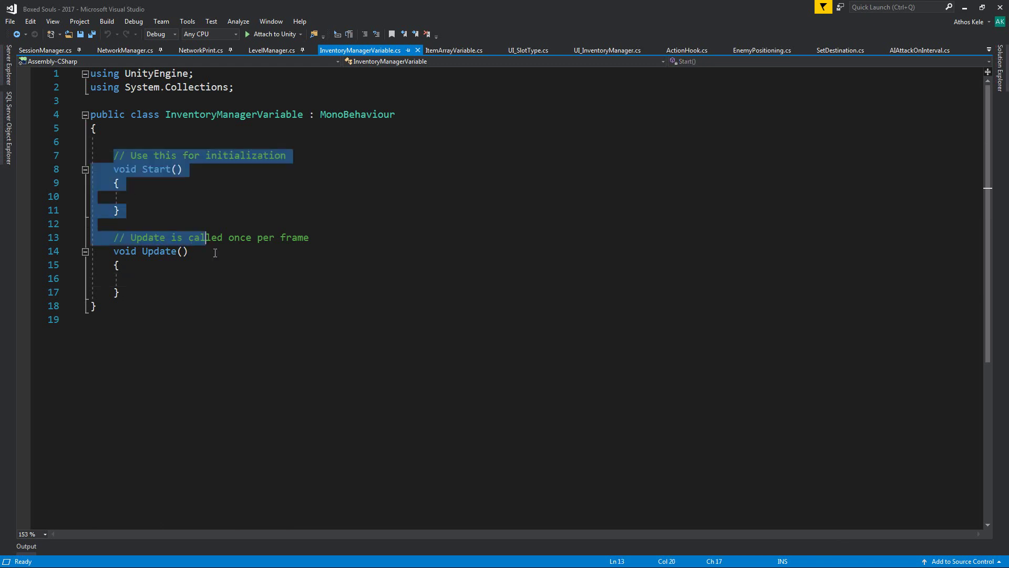
key(Delete)
key(Up)
key(Up)
key(Up)
key(Return)
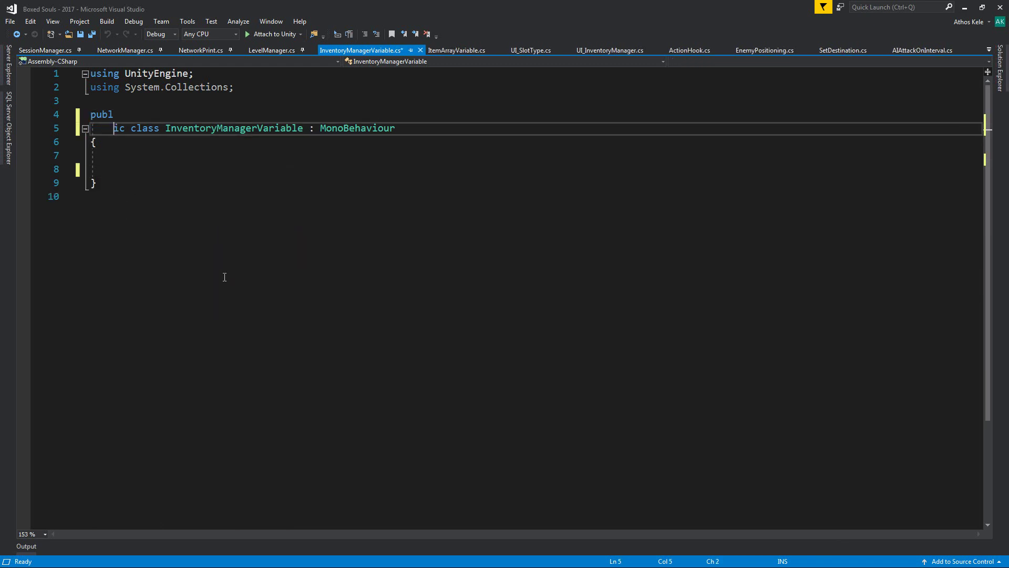
key(ctrl+z)
key(Up)
key(Return)
text(namespace SA{)
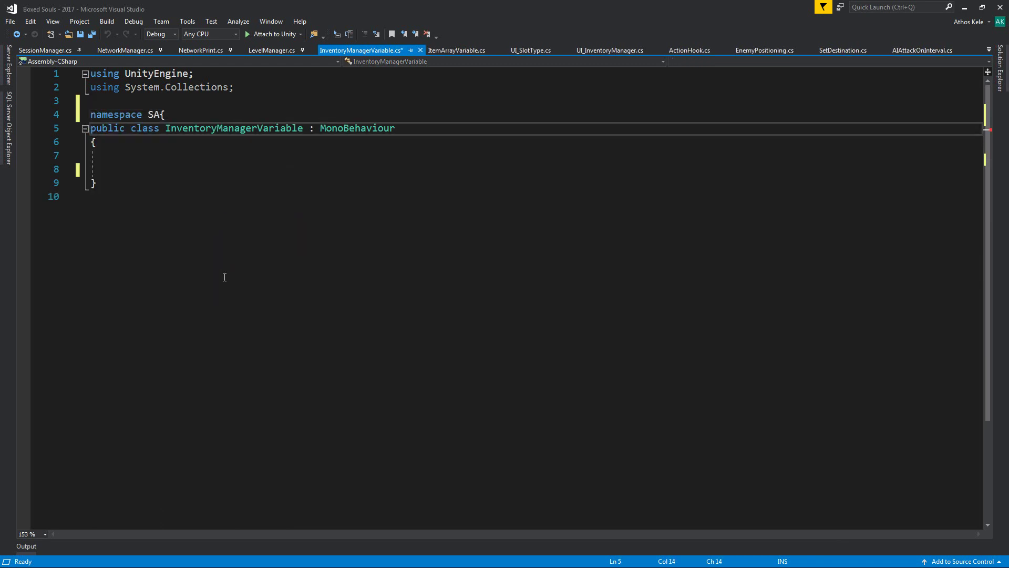
key(ctrl+End)
text(})
- Change the class's base from MonoBehaviour to ScriptableObject
double_click(399, 142)
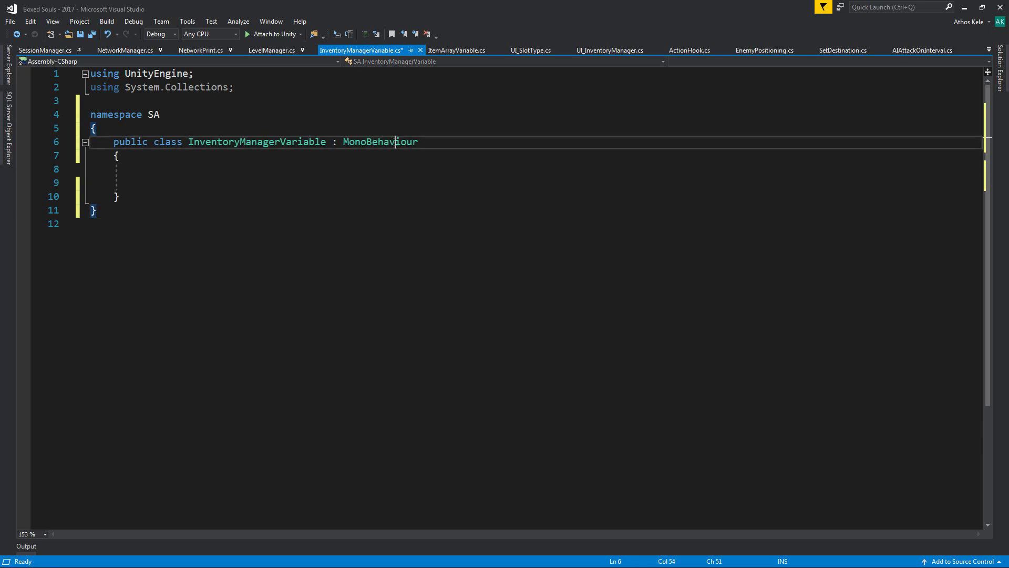
text(Screen)
key(BackSpace)
key(BackSpace)
key(BackSpace)
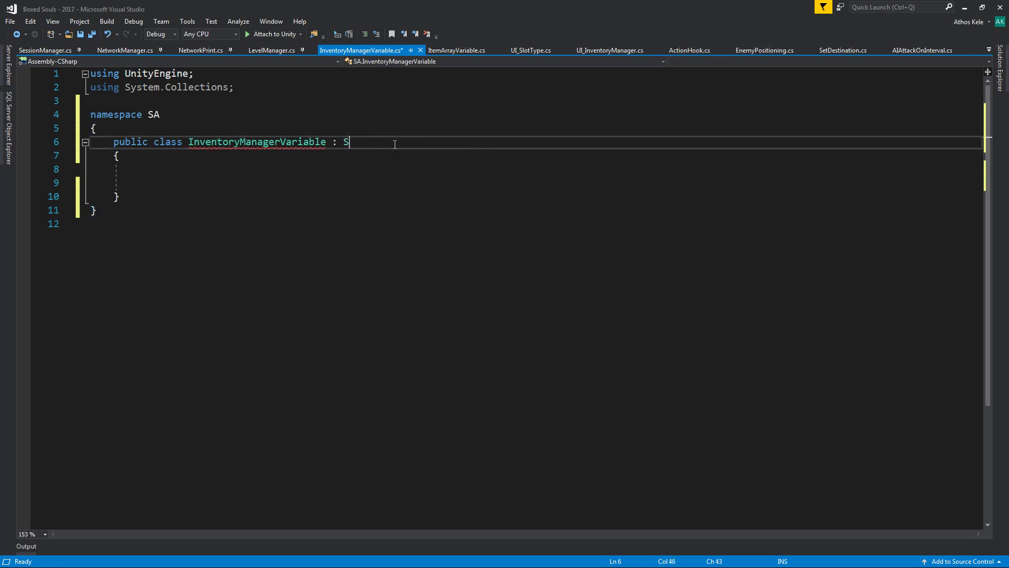
text(Script)
key(Tab)
- Add [CreateAssetMenu(menuName = "Variables/Inventory Manager")] above the class
key(ctrl+Return)
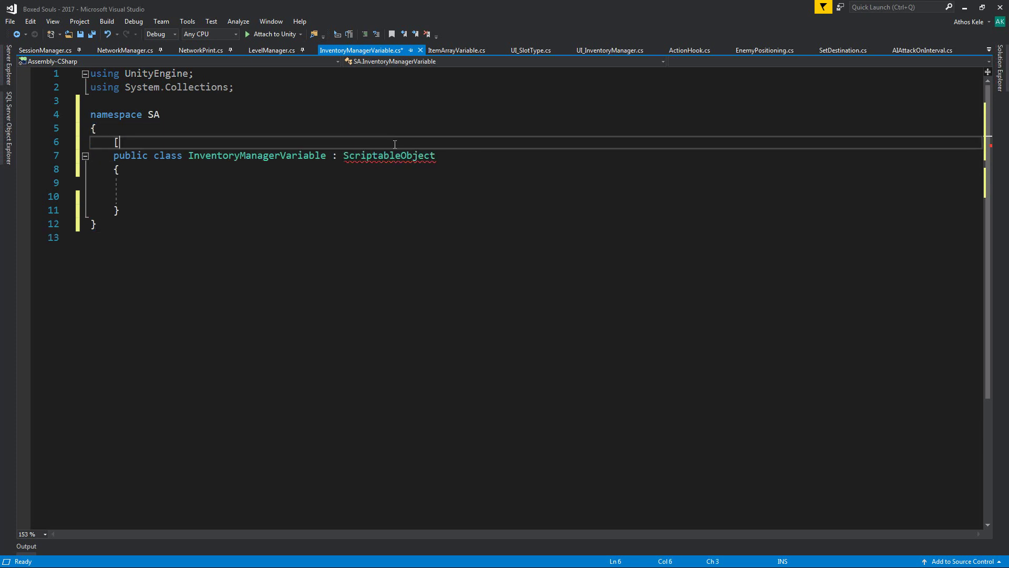
text([CreateAssetMenu()
key(BackSpace)
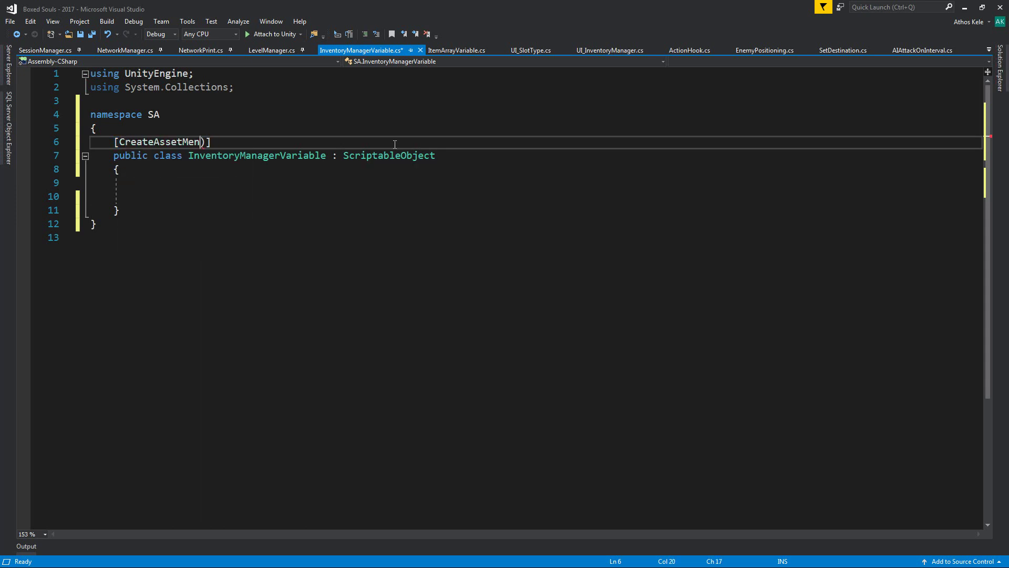
text(enu()
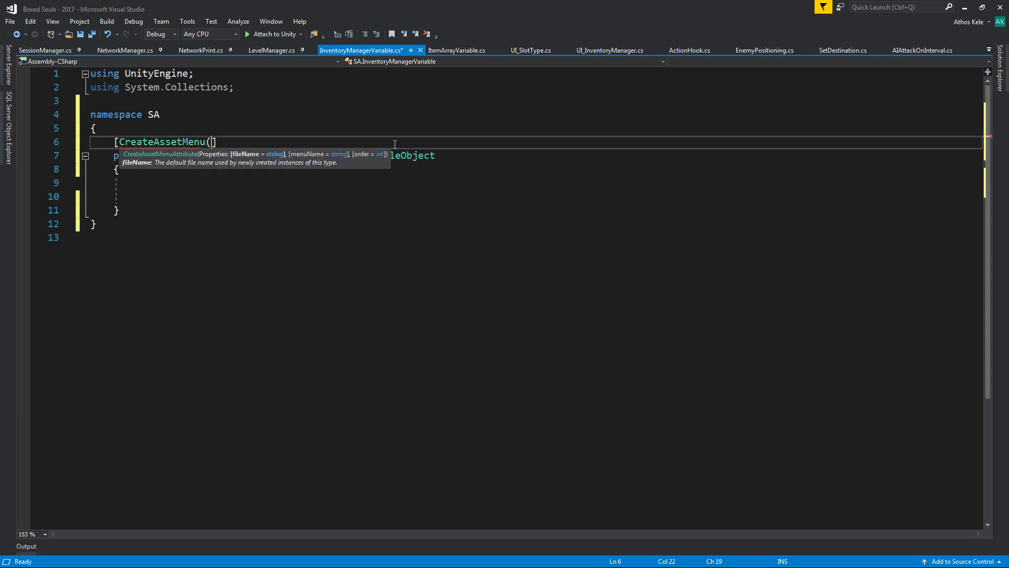
text(menuName =")
text(Vari)
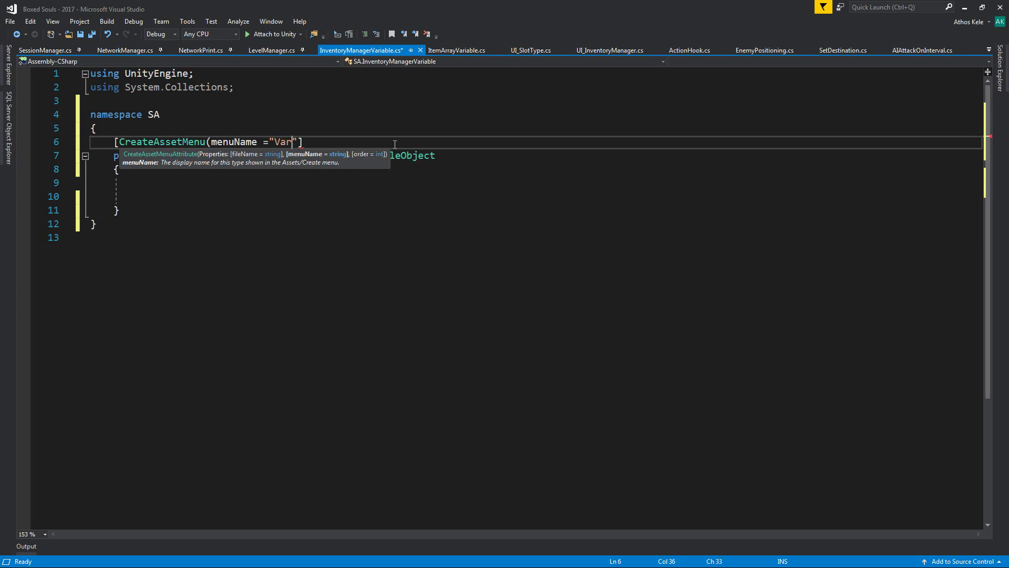
text(ables/Inventor)
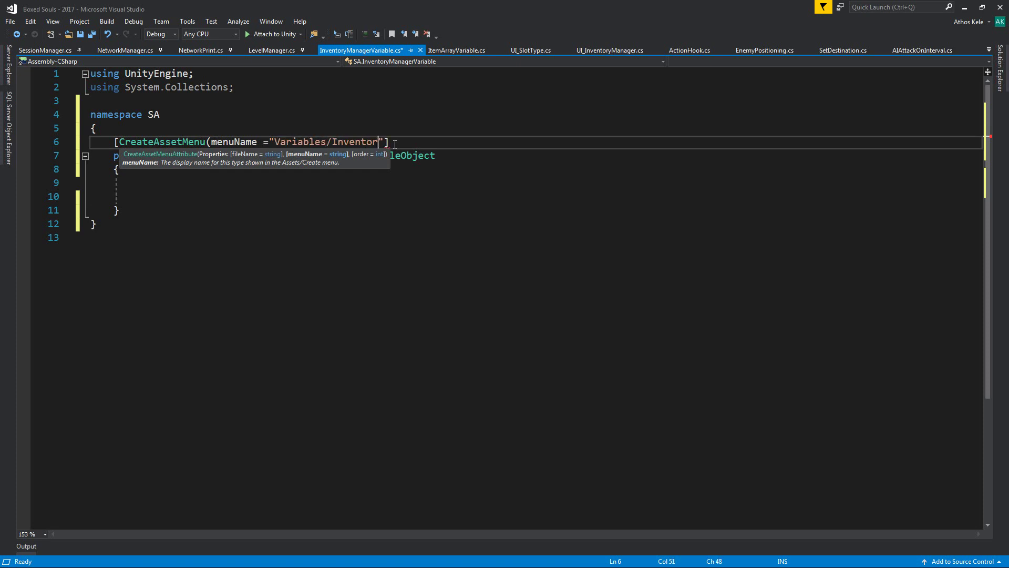
text(y Manager")
text())
key(Down)
key(Down)
key(Down)
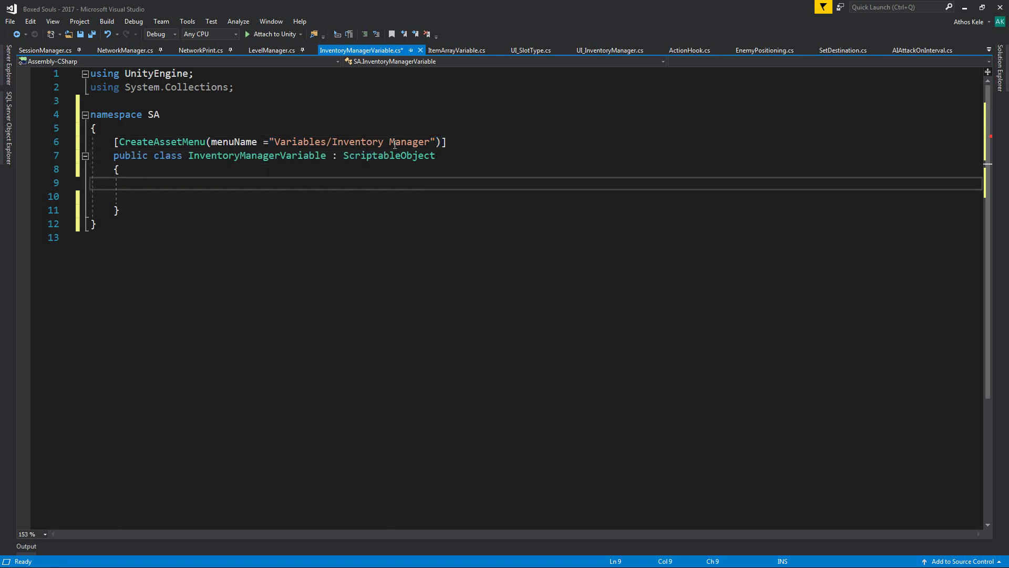
- Add a public UI_InventoryManager field named value and save
key(Down)
key(Up)
text(public void)
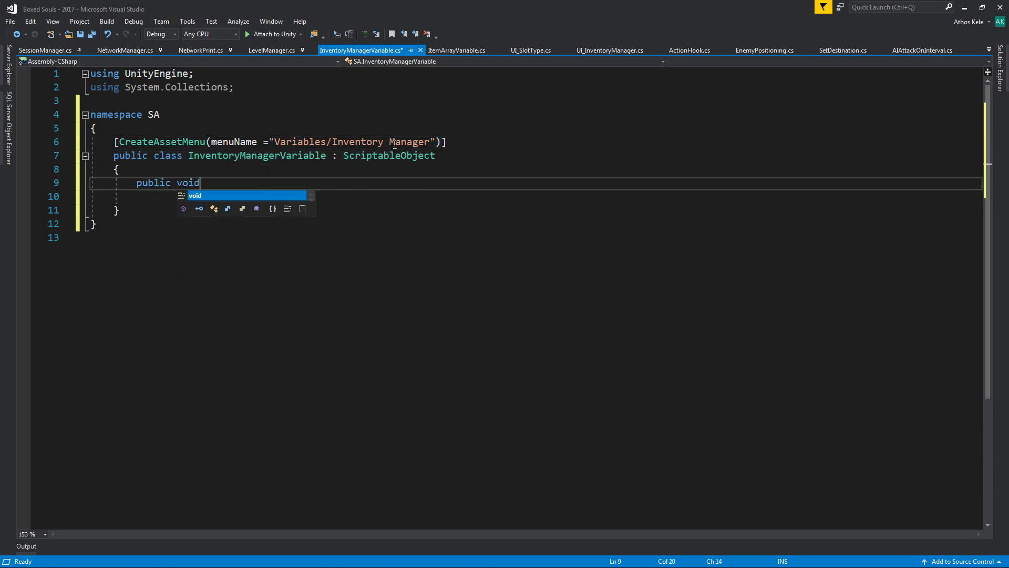
key(BackSpace)
key(BackSpace)
key(BackSpace)
key(BackSpace)
text(UI)
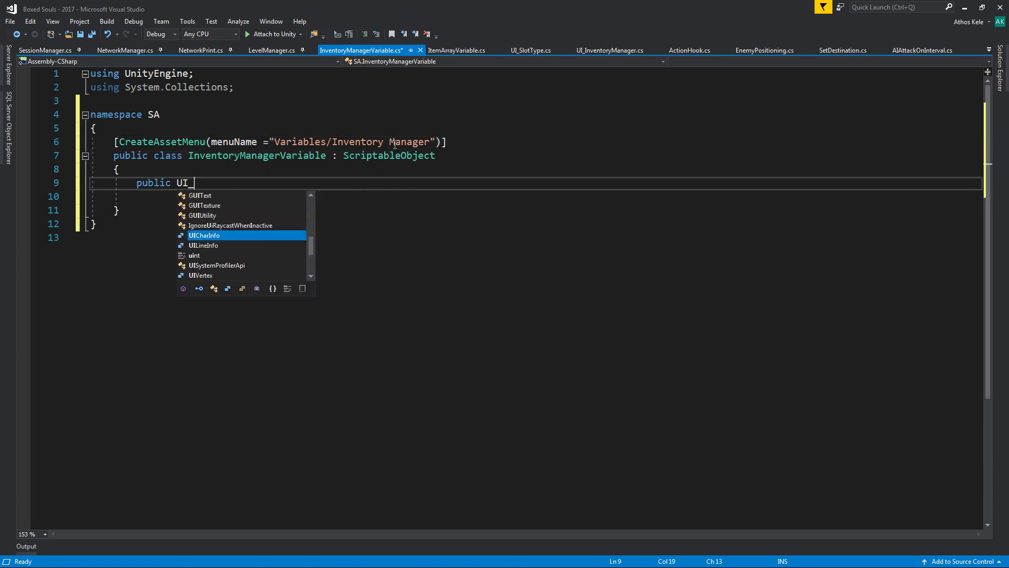
text(_ value;)
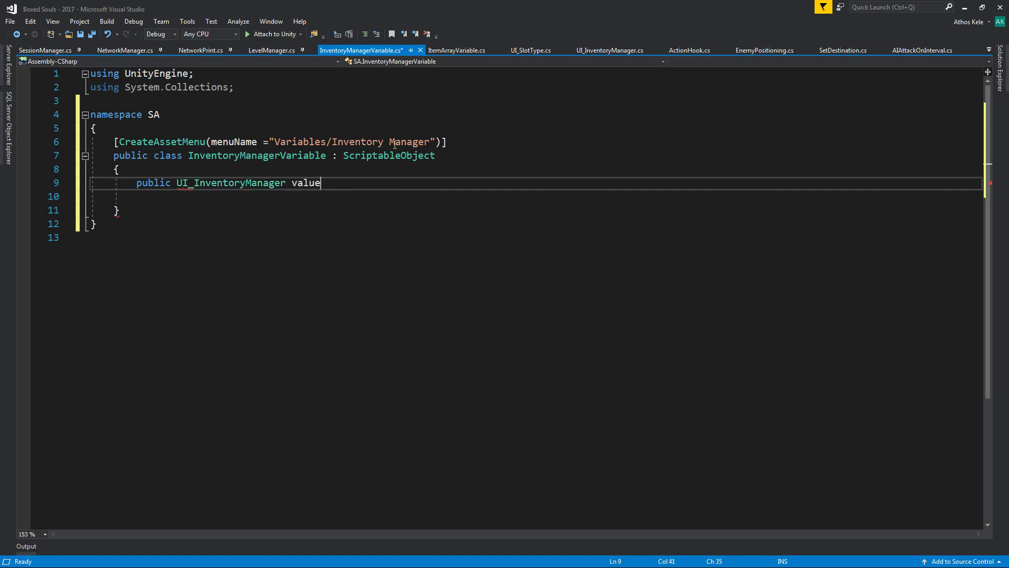
key(ctrl+s)
- Mark the value field [System.NonSerialized] and save the script
key(ctrl+Return)
text([System.)
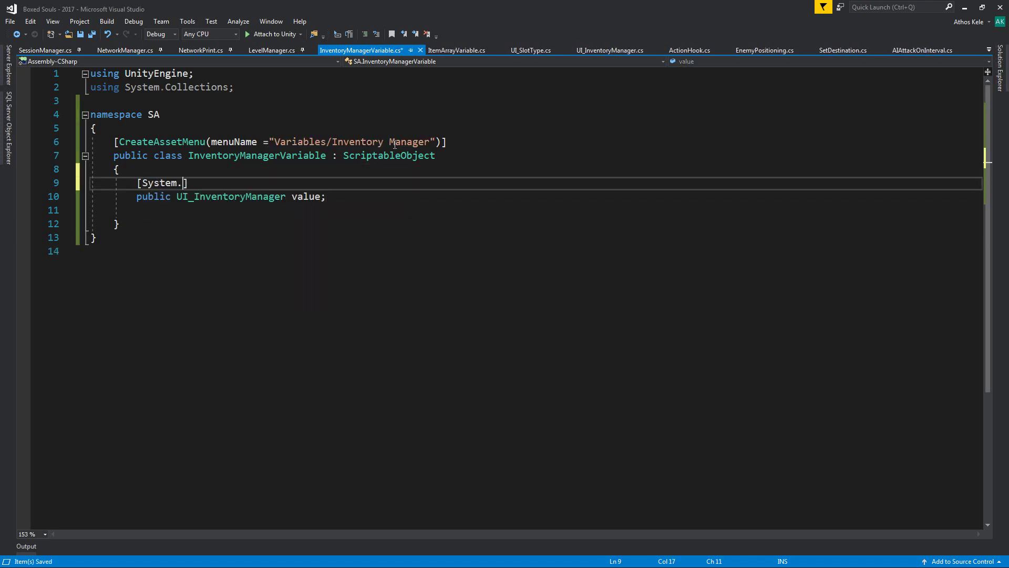
text(o)
key(BackSpace)
text(n)
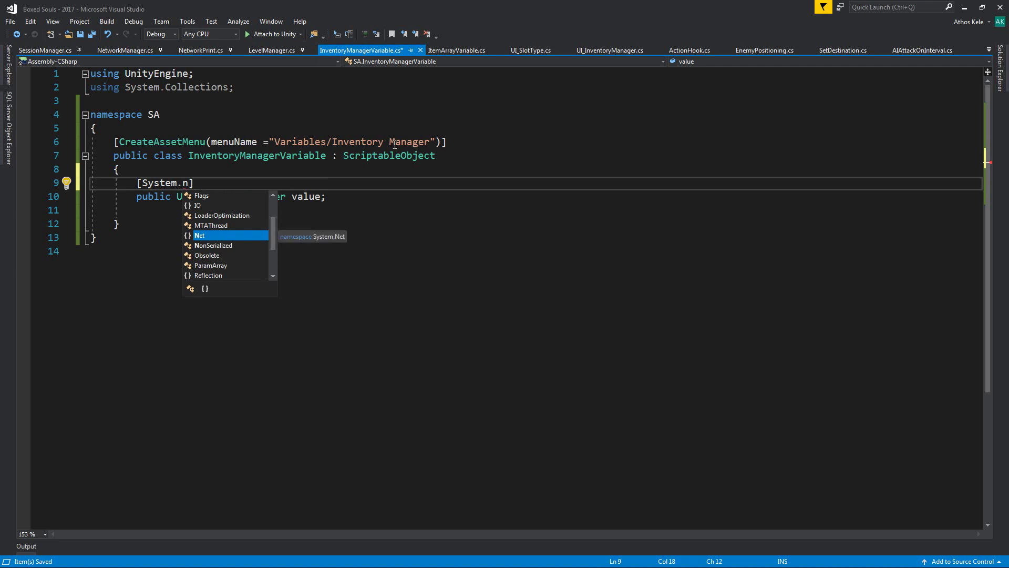
key(Down)
key(Tab)
click(581, 197)
key(ctrl+s)
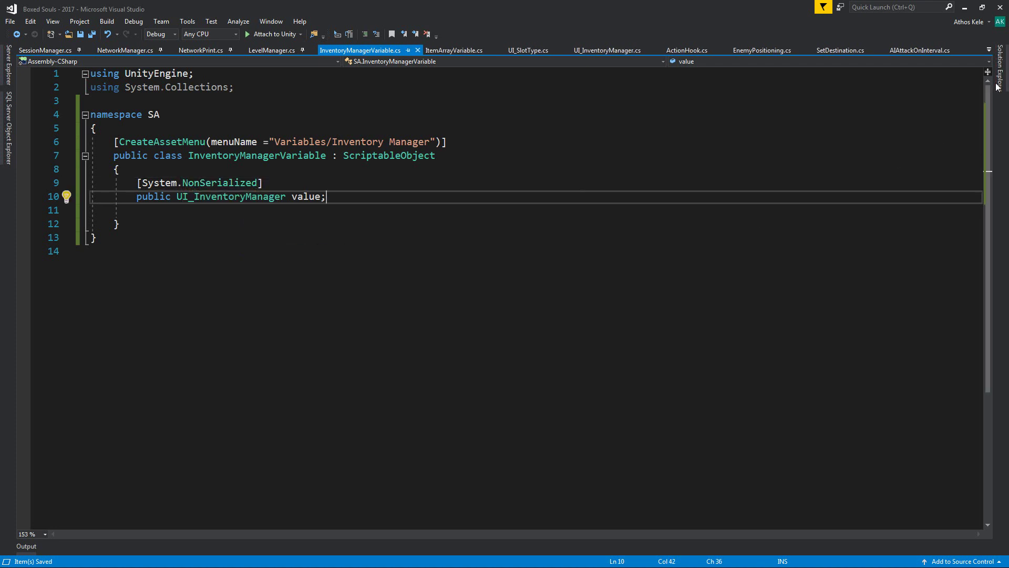
click(1000, 69)
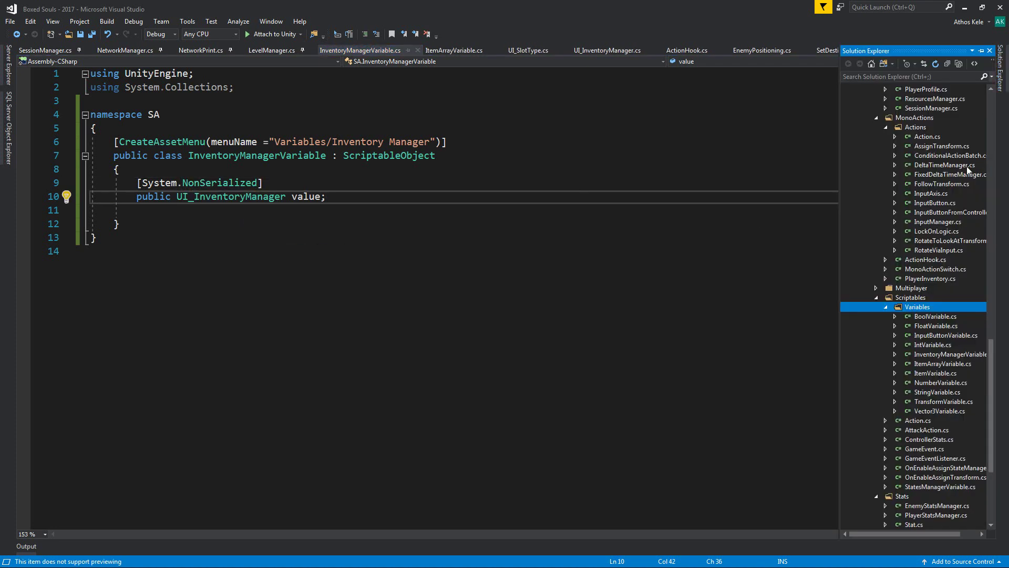
- Add a CSharp MonoBehaviour named OnAwakeAssignInventoryManager to the Scriptables folder
click(911, 297)
right_click(915, 298)
mouse_move(788, 306)
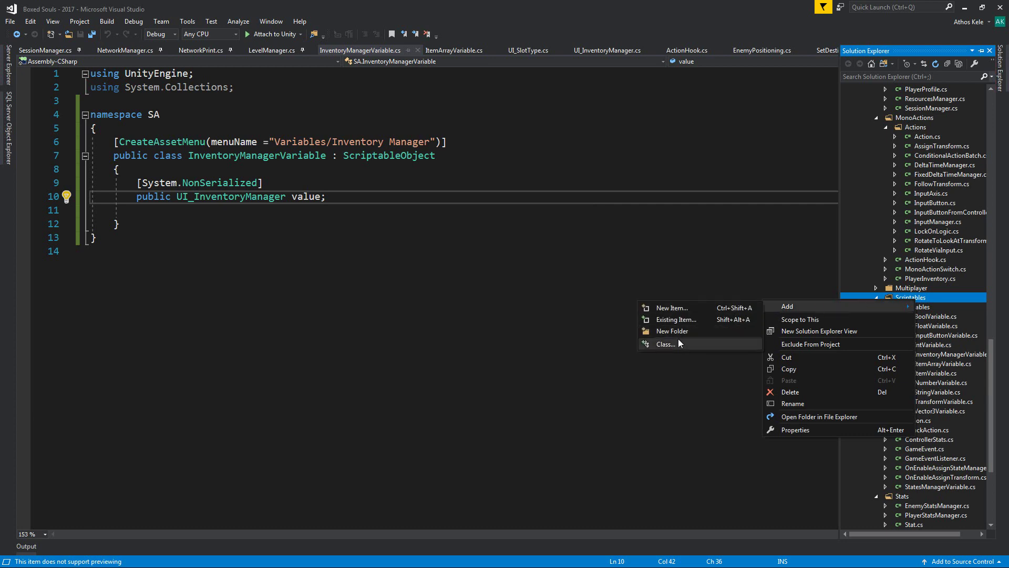
click(666, 344)
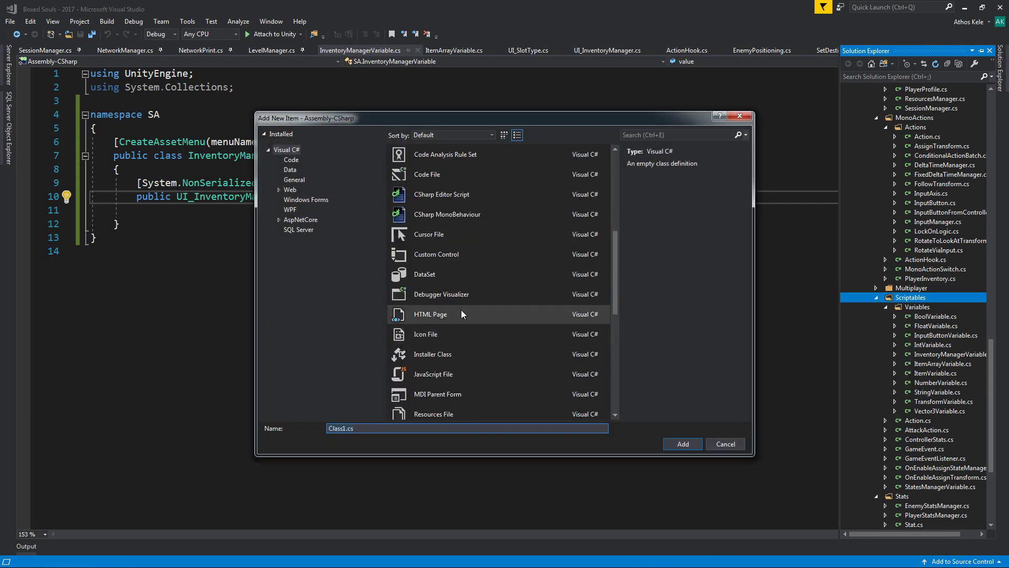
click(447, 214)
key(Tab)
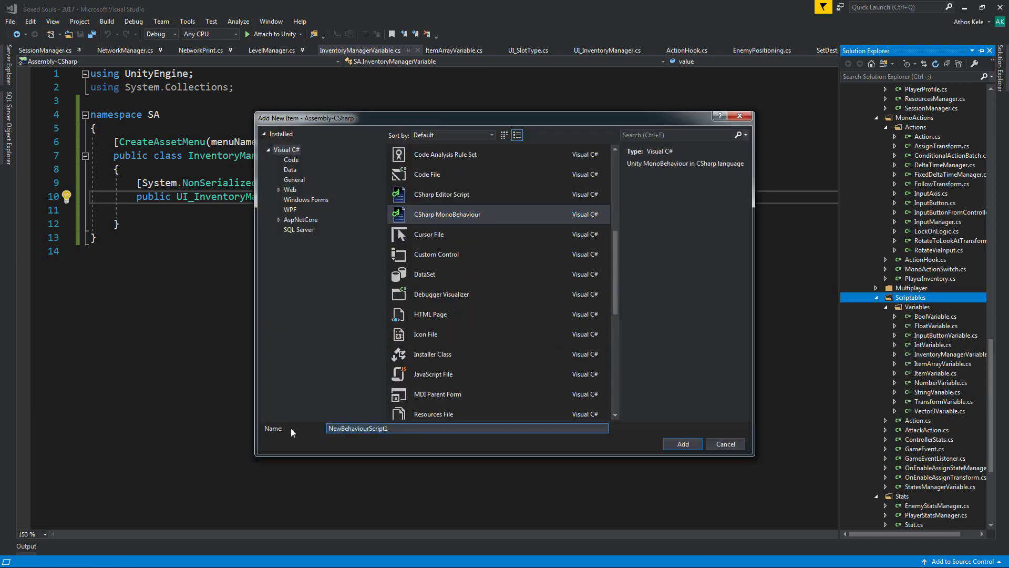
text(OnAwake)
text(Assign)
text(Inventor)
text(yManager)
key(Return)
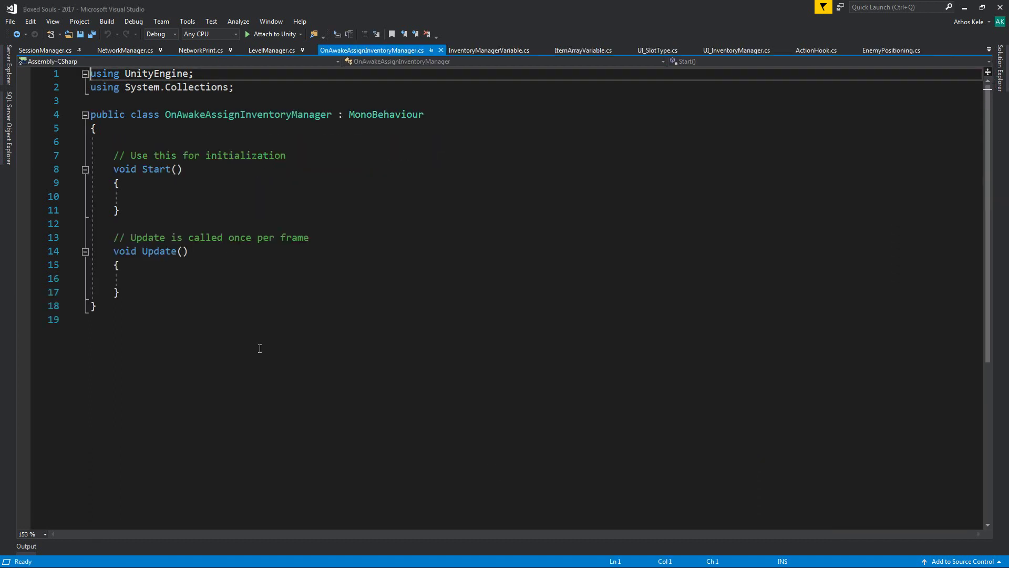
- Wrap the class in namespace SA and delete the template Start and Update methods
click(216, 100)
key(Return)
text(namespace S)
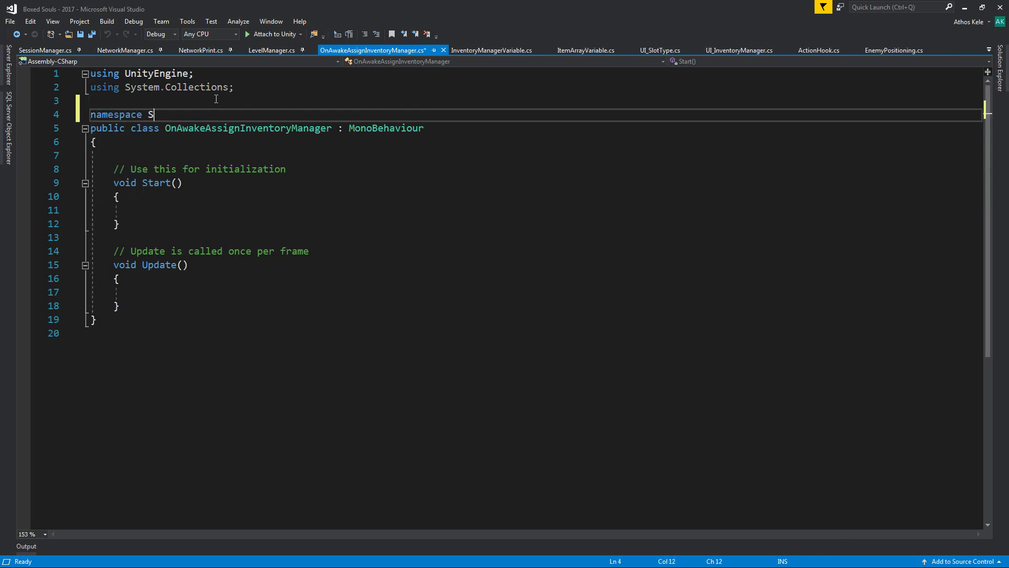
text(A)
key(Escape)
key(Down)
key(Down)
key(Down)
key(Down)
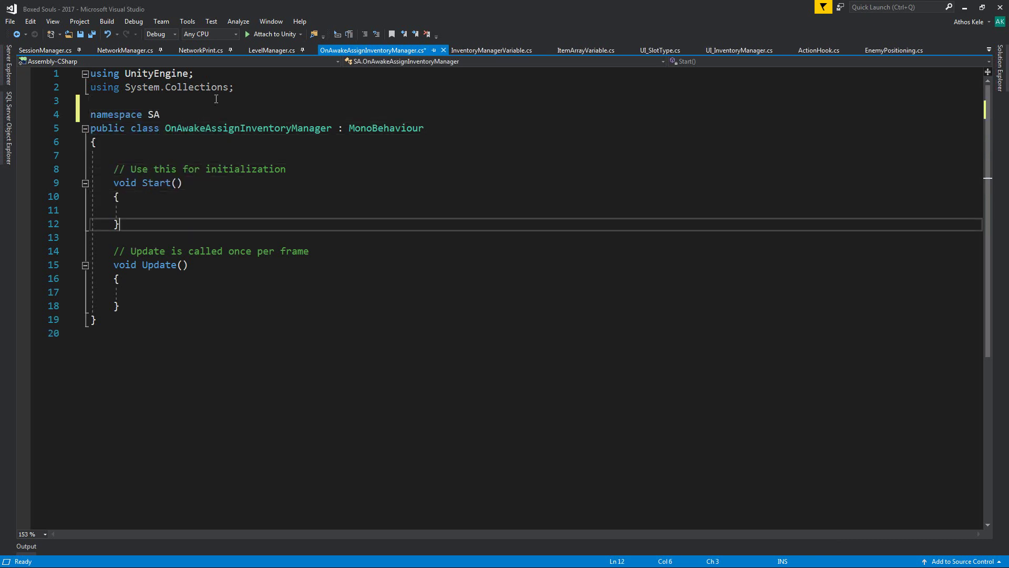
key(Down)
key(Down)
key(Down)
key(Return)
text(})
key(Up)
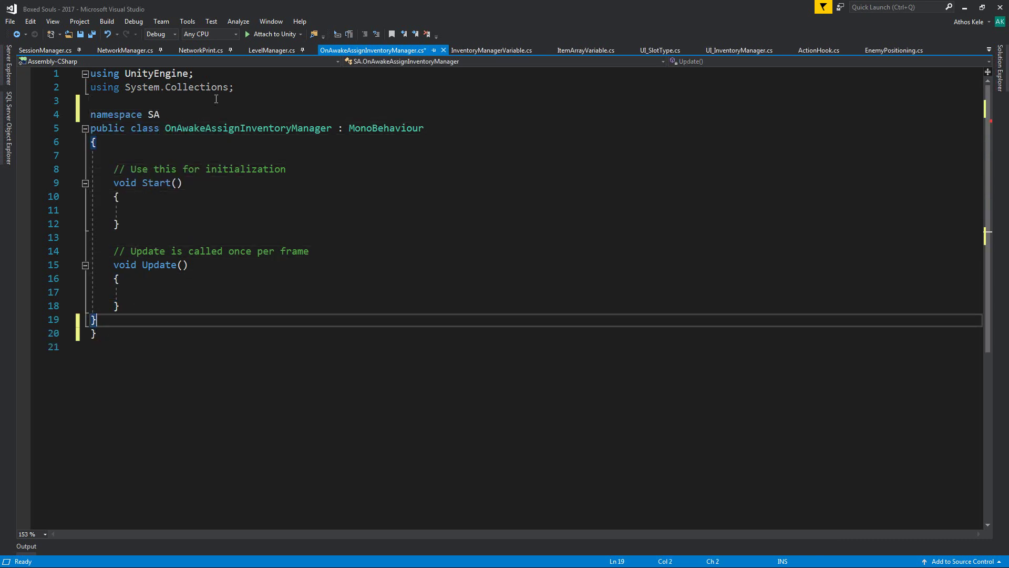
key(Up)
key(Up)
click(242, 113)
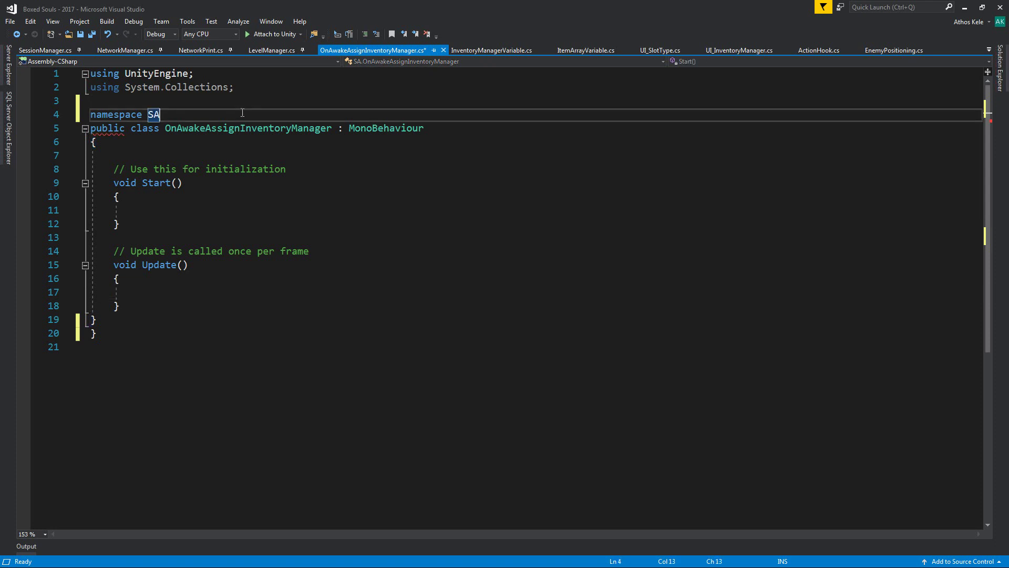
text({)
key(Down)
key(Down)
key(Down)
key(shift+Down)
key(shift+Down)
key(shift+Down)
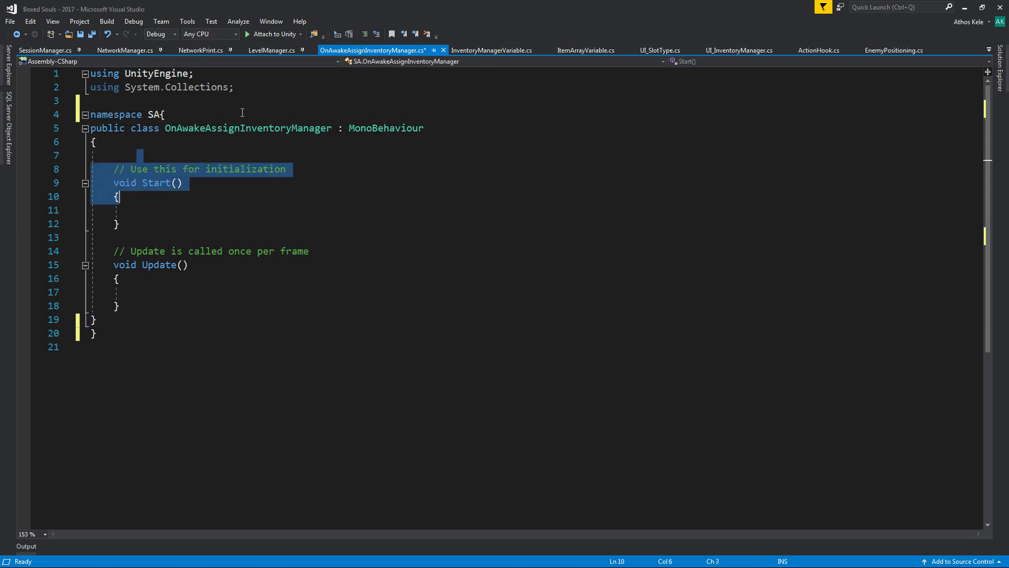
key(shift+Down)
key(shift+Down)
key(shift+Down)
key(shift+Down)
key(shift+Down)
key(shift+Down)
key(Delete)
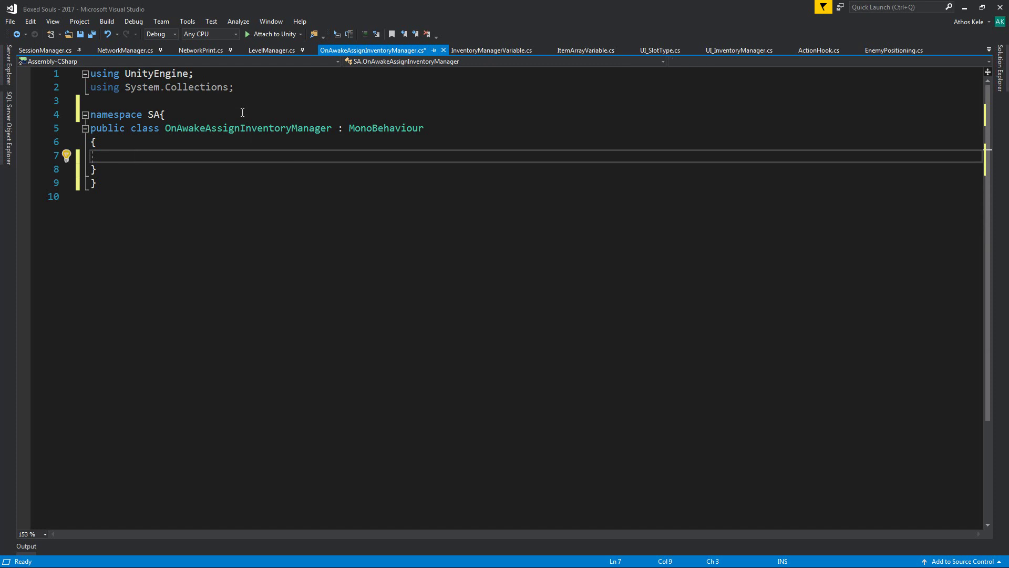
- Declare the field 'public InventoryManagerVariable variable;'
text(public U)
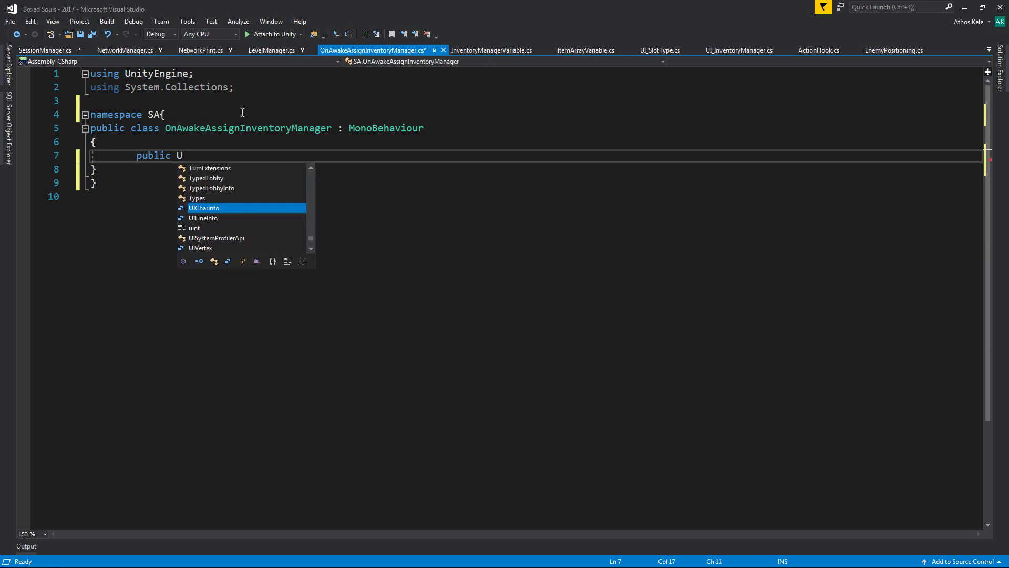
text(I_)
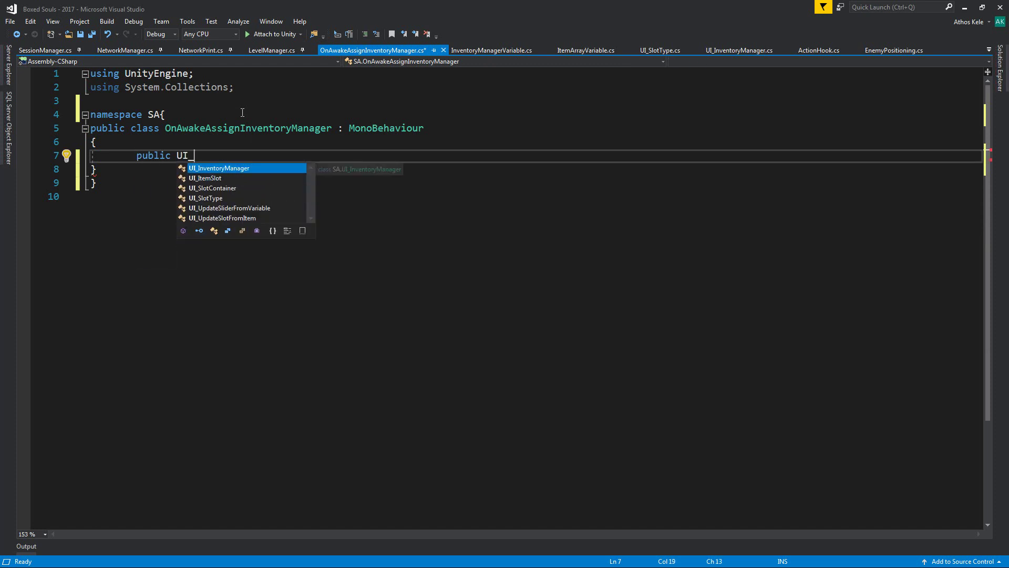
key(BackSpace)
key(BackSpace)
key(BackSpace)
text(I)
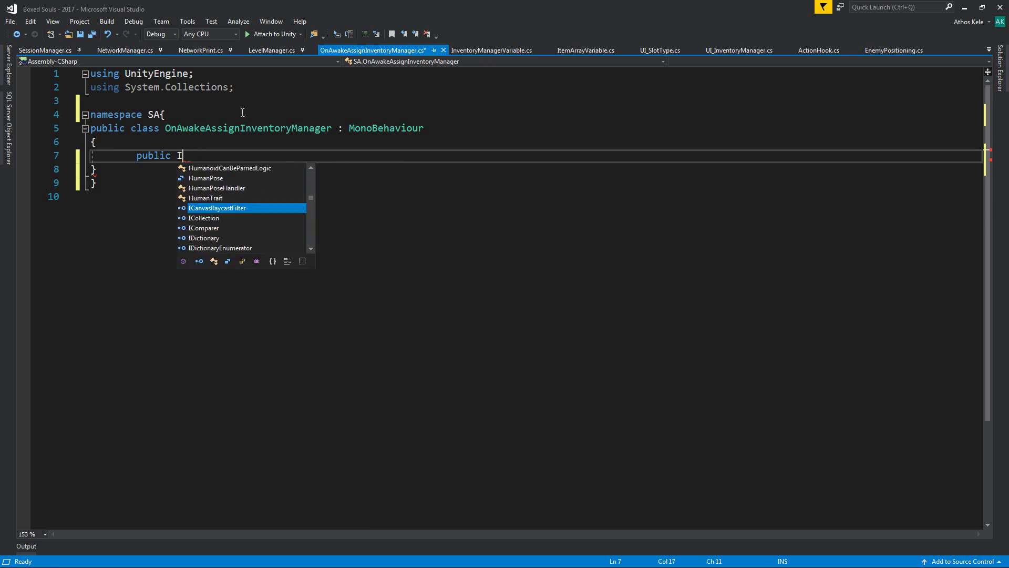
text(nve)
key(space)
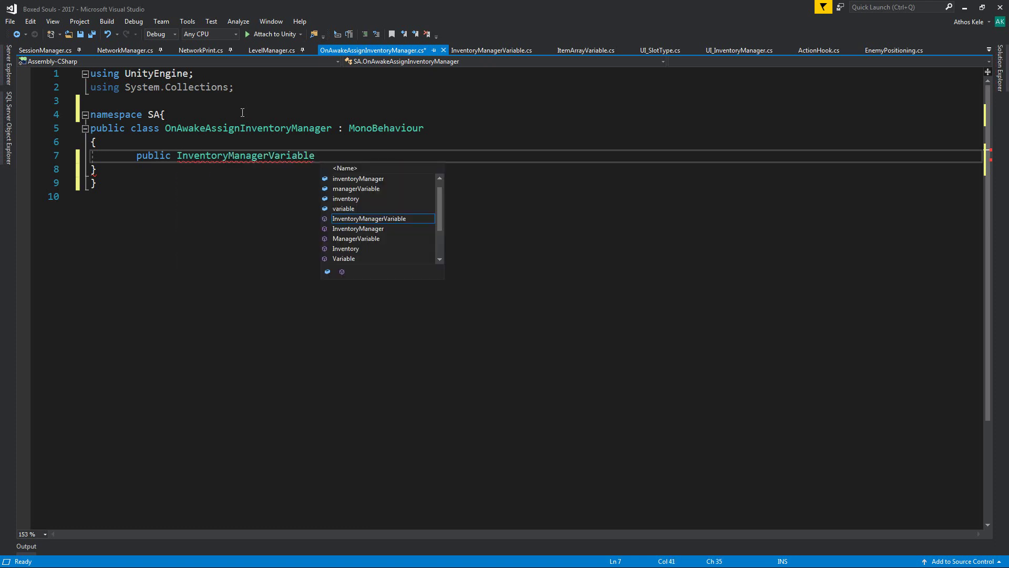
text(variab)
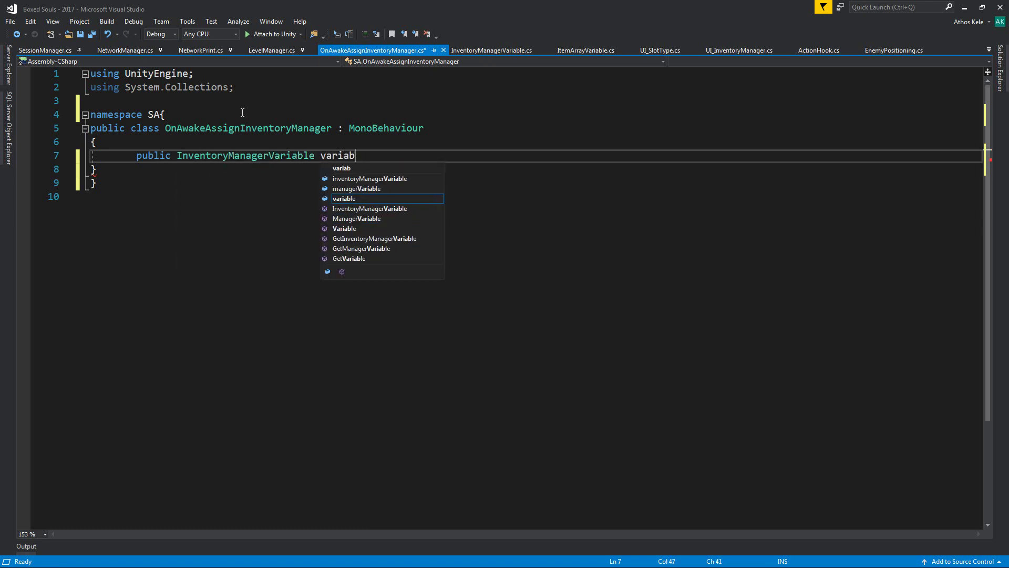
text(le;)
key(Return)
key(Return)
- Add an Awake() method stub below the field
text(vo)
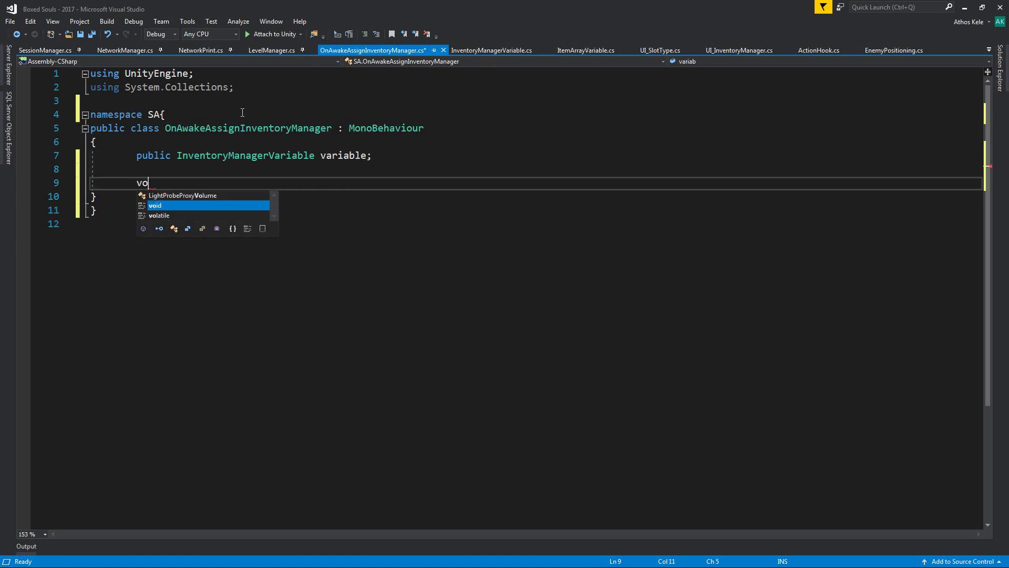
text(id Ona)
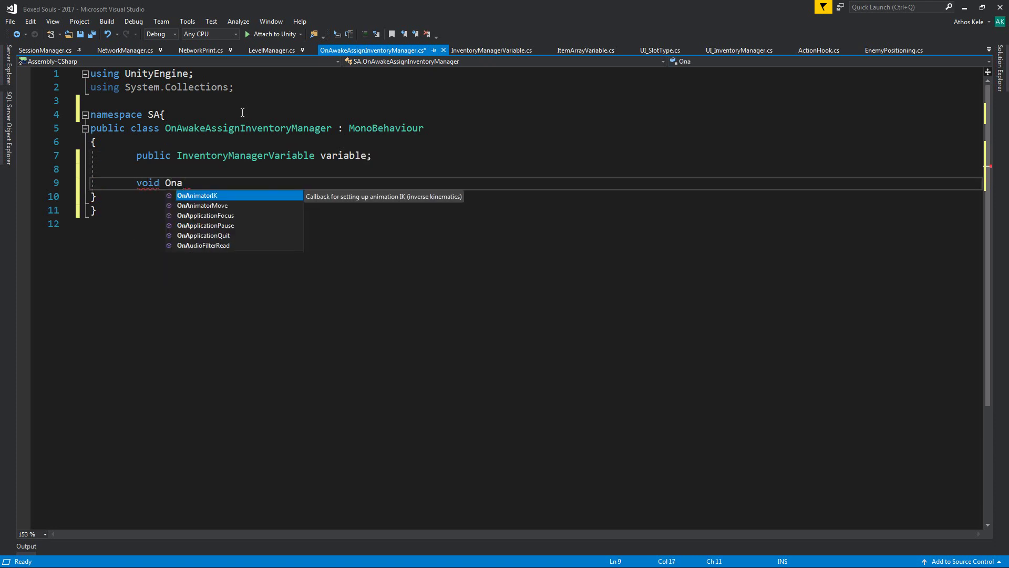
key(BackSpace)
key(BackSpace)
key(BackSpace)
text(wa)
key(BackSpace)
key(BackSpace)
text(aw)
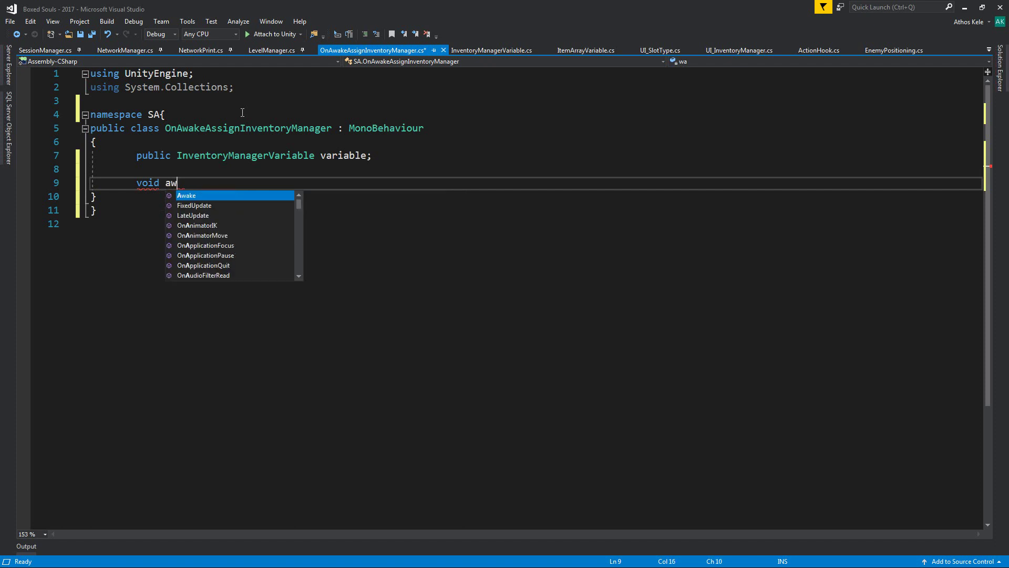
text(a)
key(Tab)
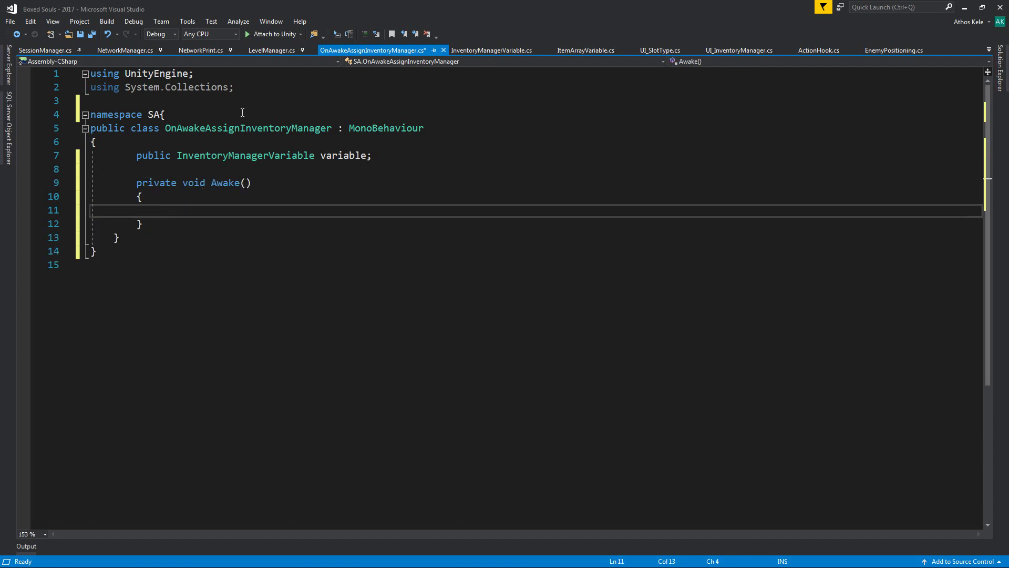
- In Awake, assign variable.value = GetComponent<UI_InventoryManager>() and save the script
text(var)
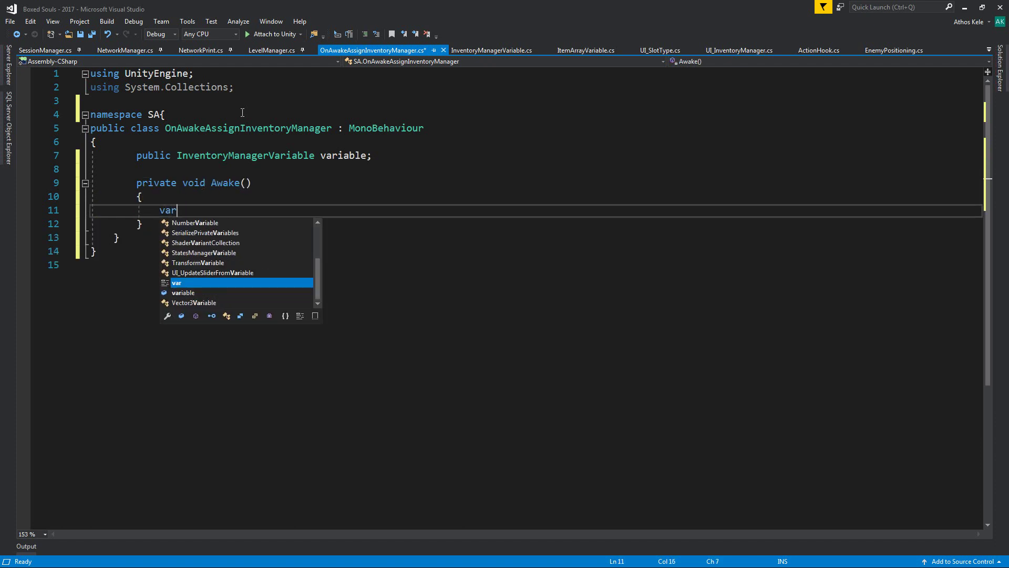
text(iable.value = G)
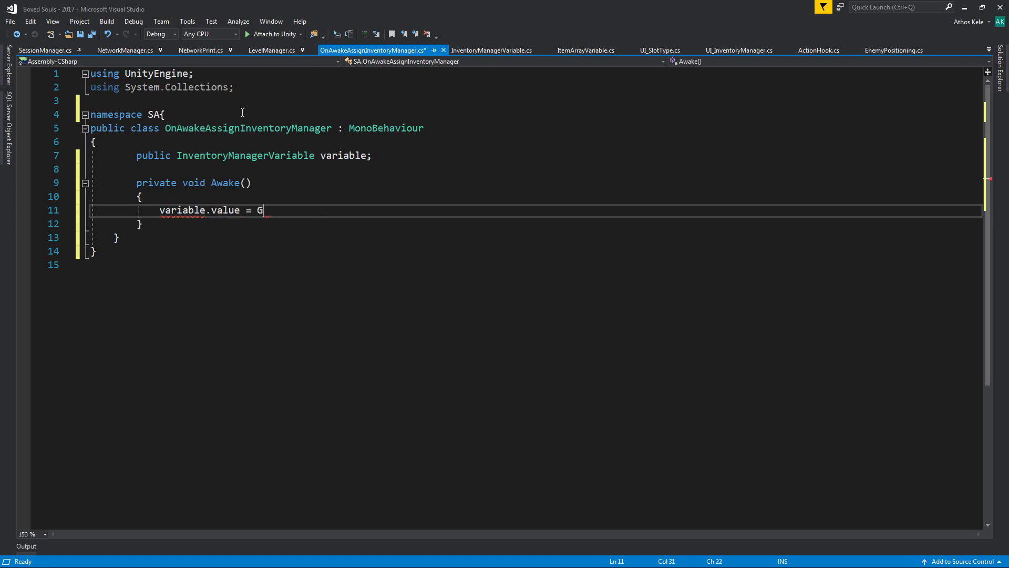
text(etC)
key(Tab)
text(<>)
text(Inven>)
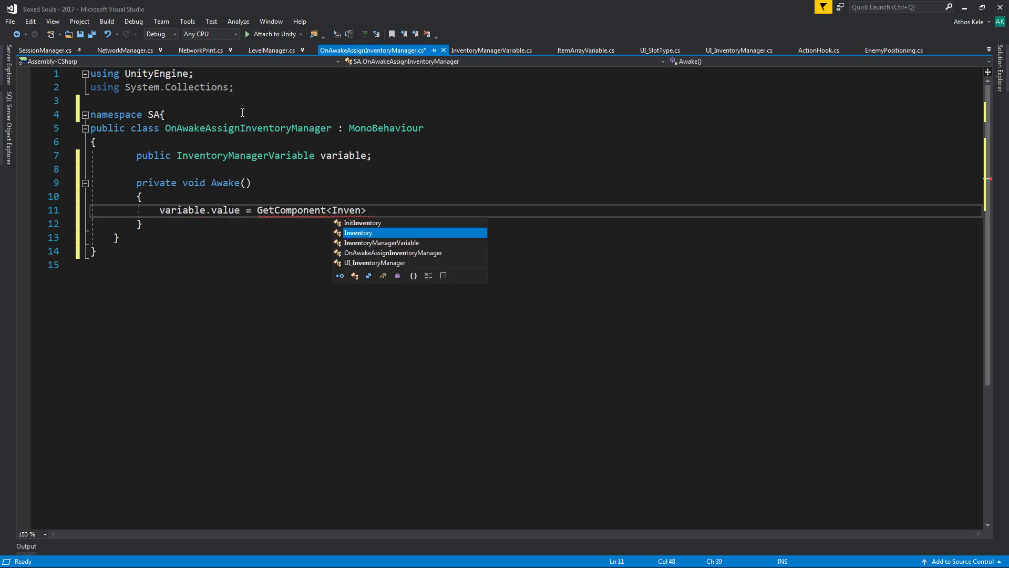
key(Down)
key(BackSpace)
key(Up)
key(Down)
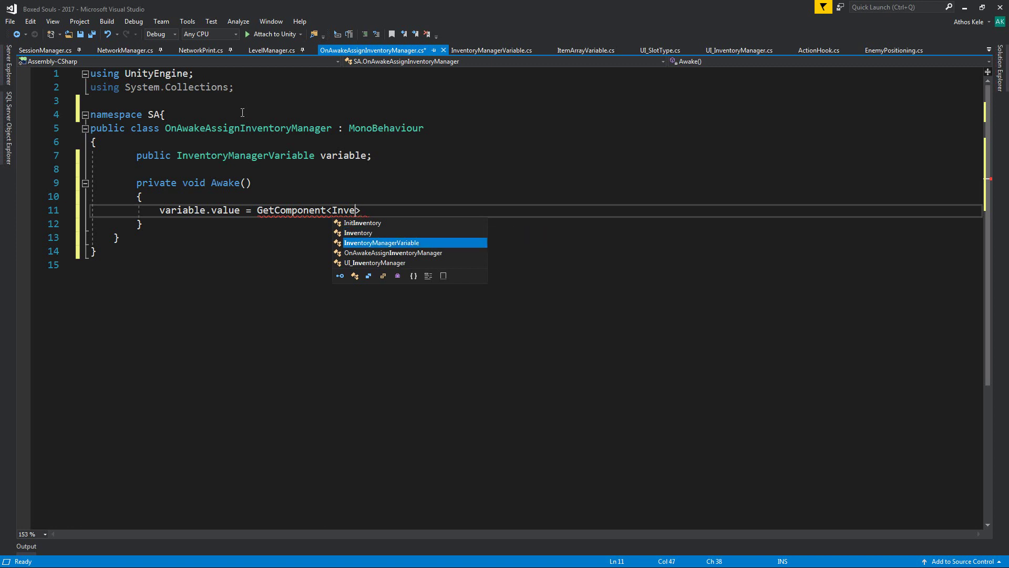
key(Down)
key(Down)
key(Tab)
text(())
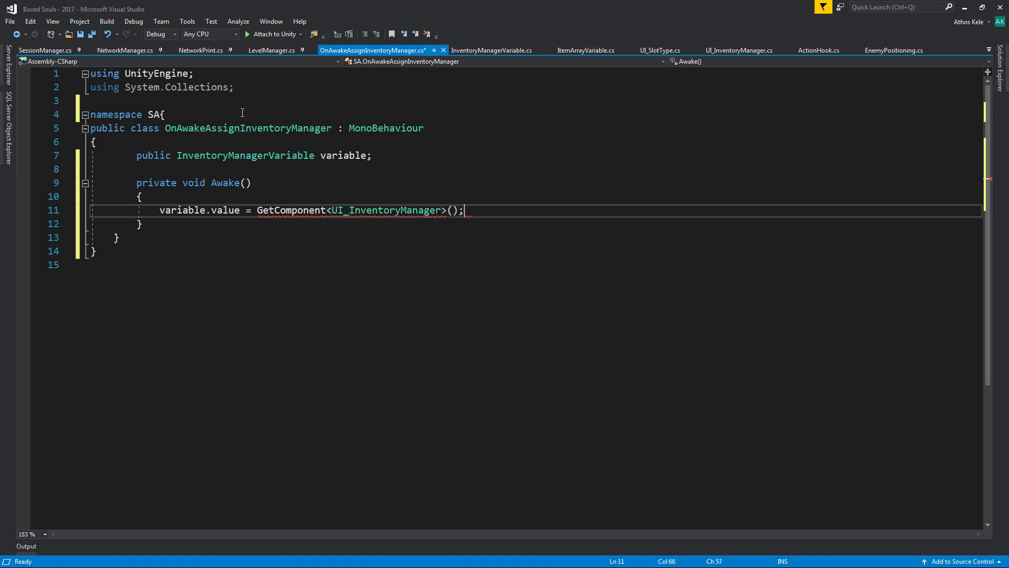
key(ctrl+s)
click(285, 191)
click(554, 199)
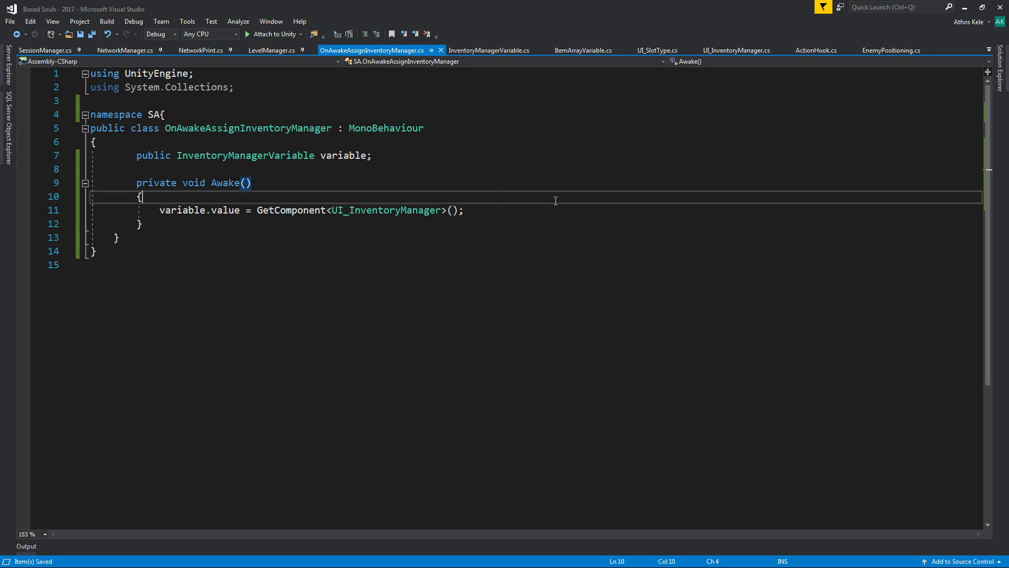
- Return to Unity and navigate the Project window to Assets/Data/Variables
click(964, 7)
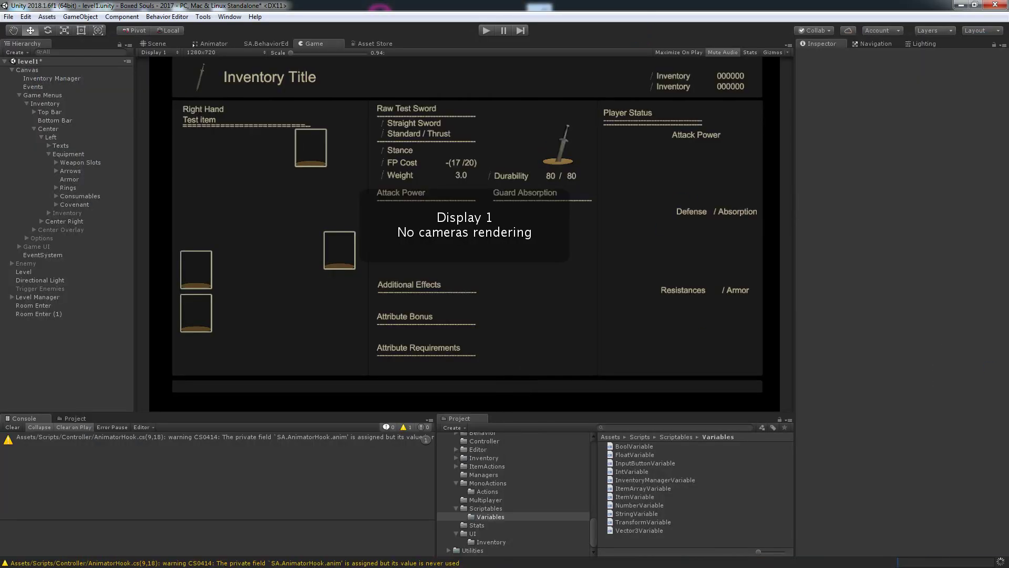
click(489, 467)
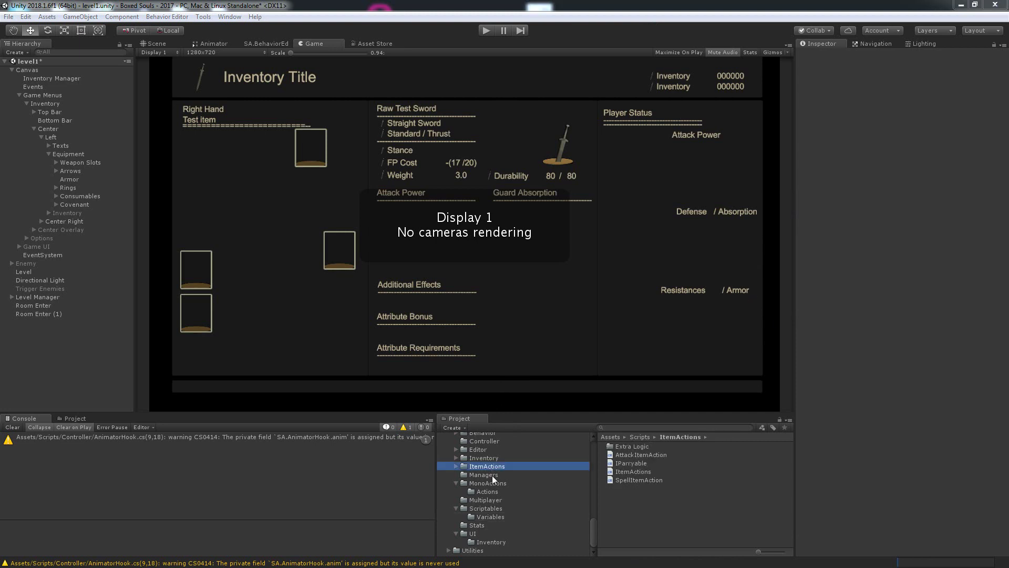
click(490, 508)
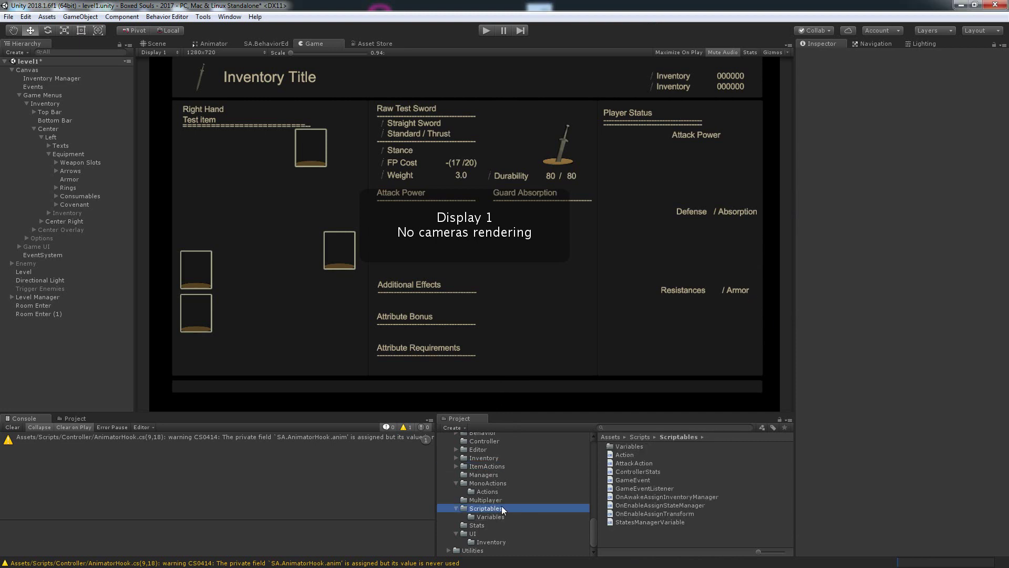
scroll(502, 512, down, 5)
scroll(501, 510, down, 5)
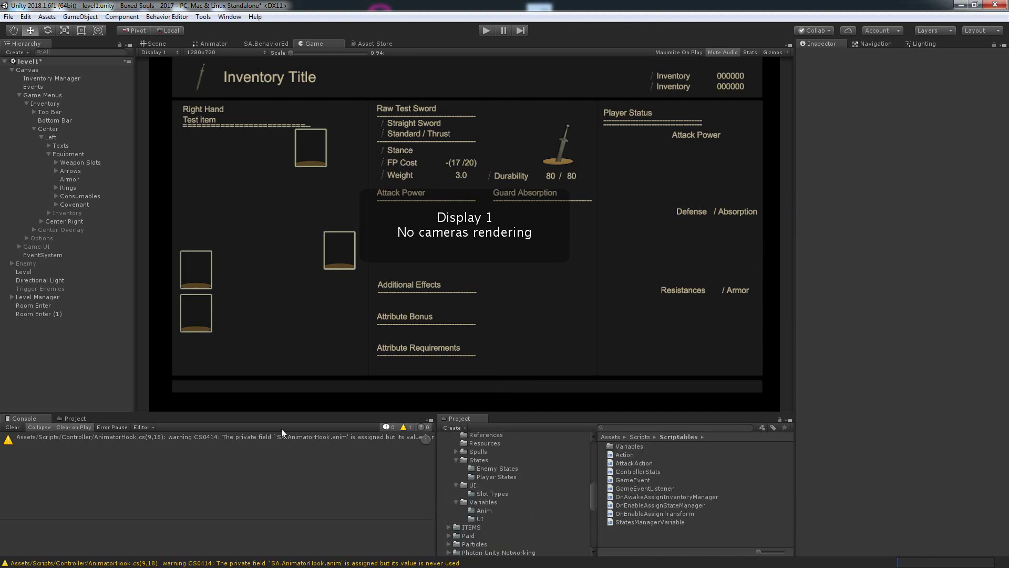
click(68, 417)
scroll(64, 453, down, 3)
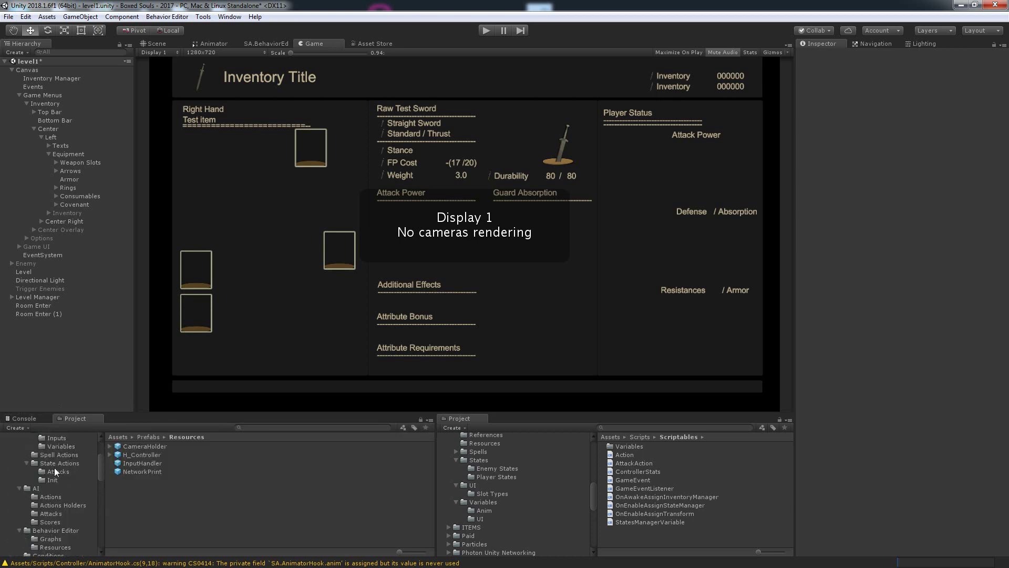
scroll(54, 469, up, 3)
click(22, 470)
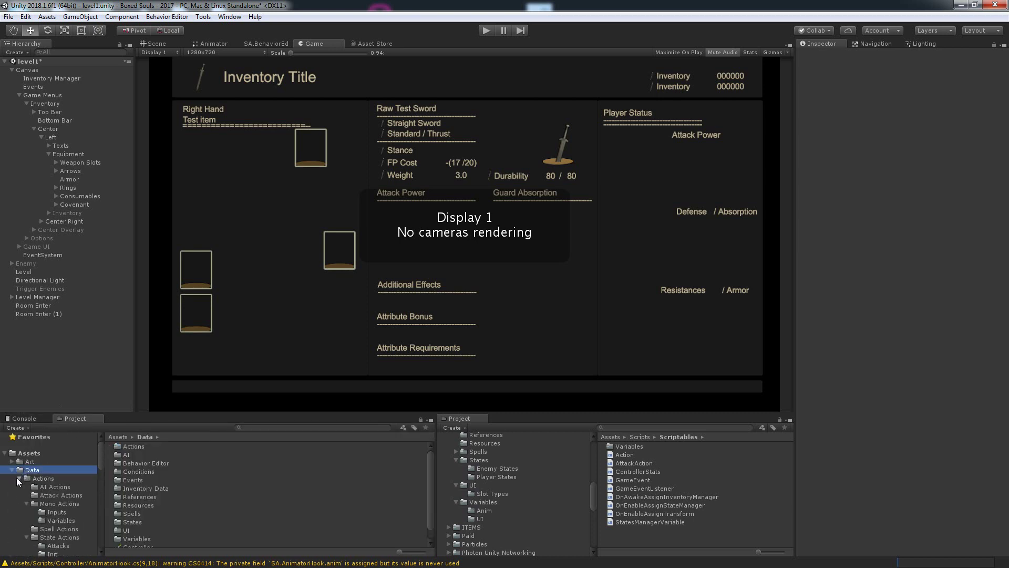
click(19, 479)
click(22, 486)
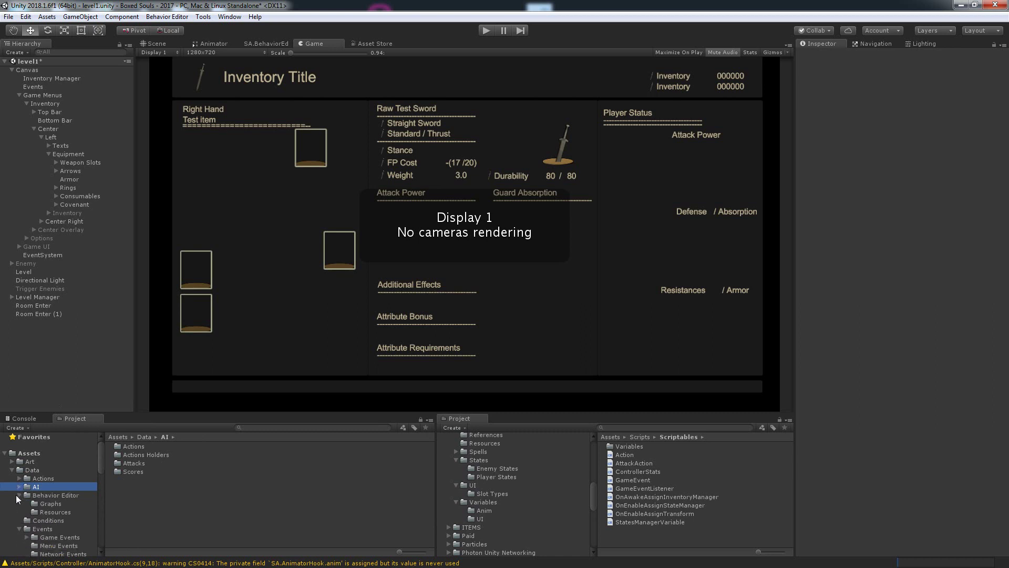
click(19, 495)
click(19, 512)
scroll(24, 513, down, 2)
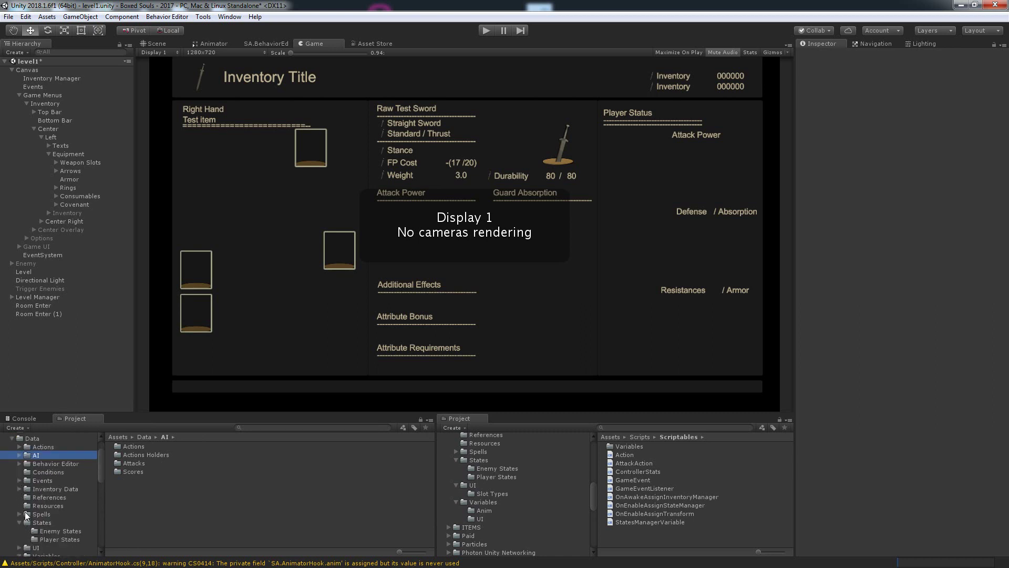
scroll(29, 510, down, 3)
click(18, 491)
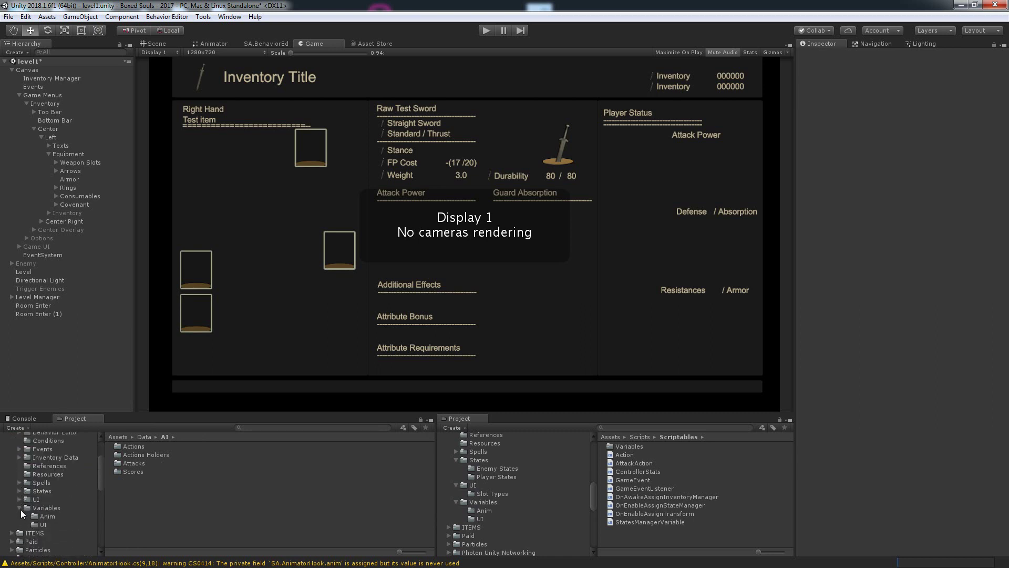
click(51, 507)
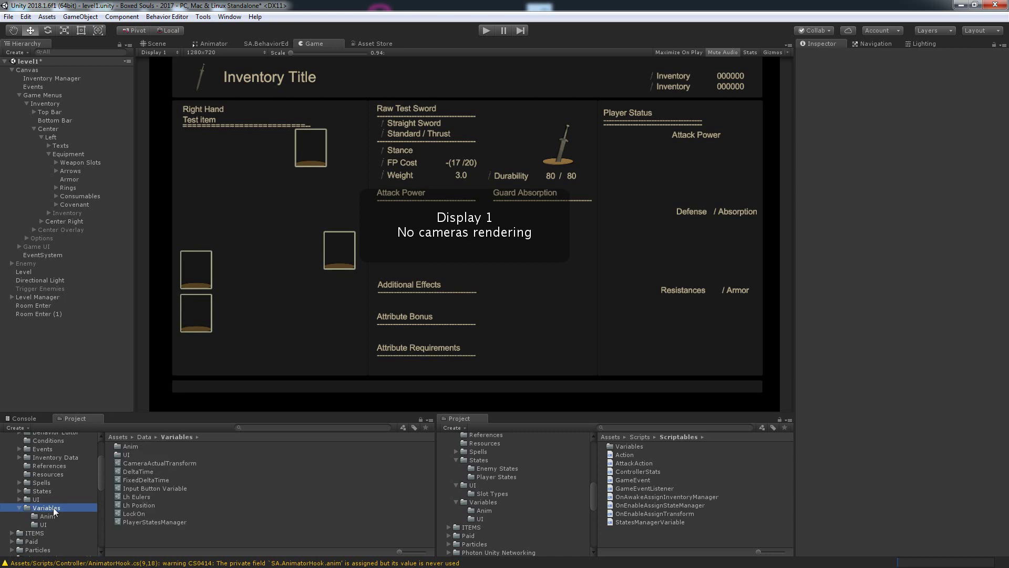
- Create an Inventory Manager variable asset there named 'Inventory Manager Variable'
right_click(149, 532)
right_click(135, 535)
mouse_move(173, 313)
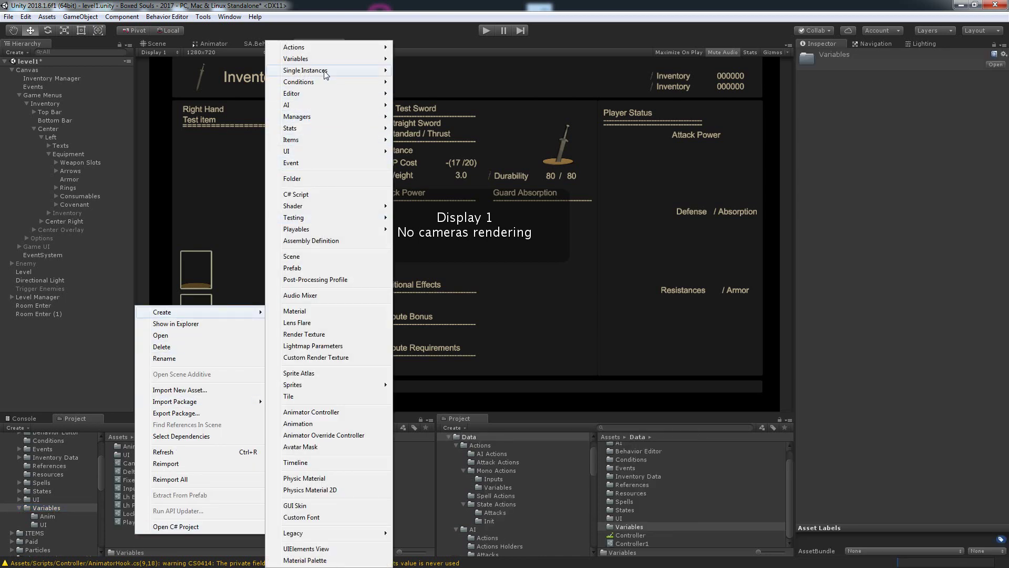
mouse_move(322, 58)
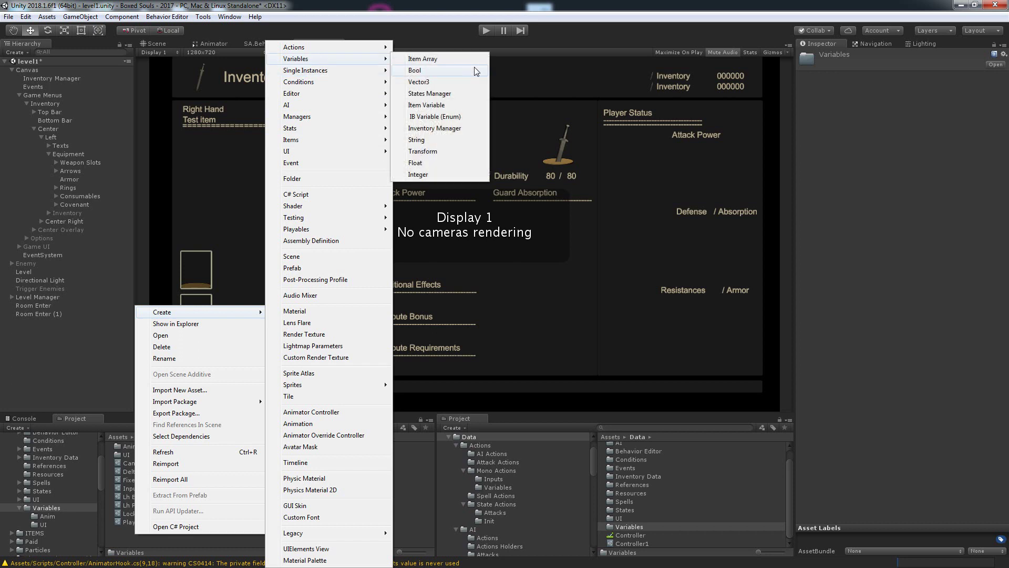
click(449, 128)
key(Home)
key(Delete)
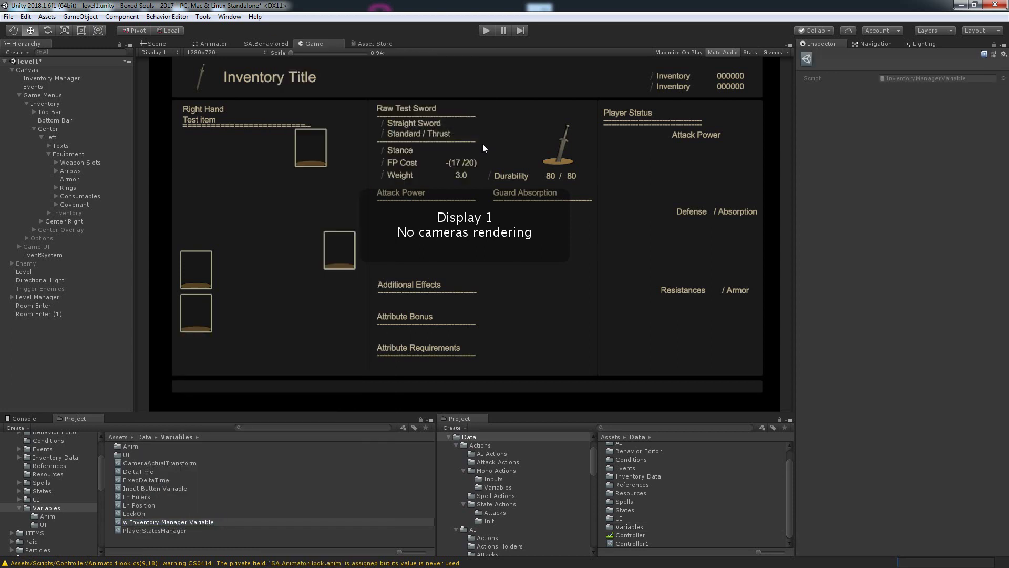
key(Delete)
key(Delete)
key(Delete)
key(Return)
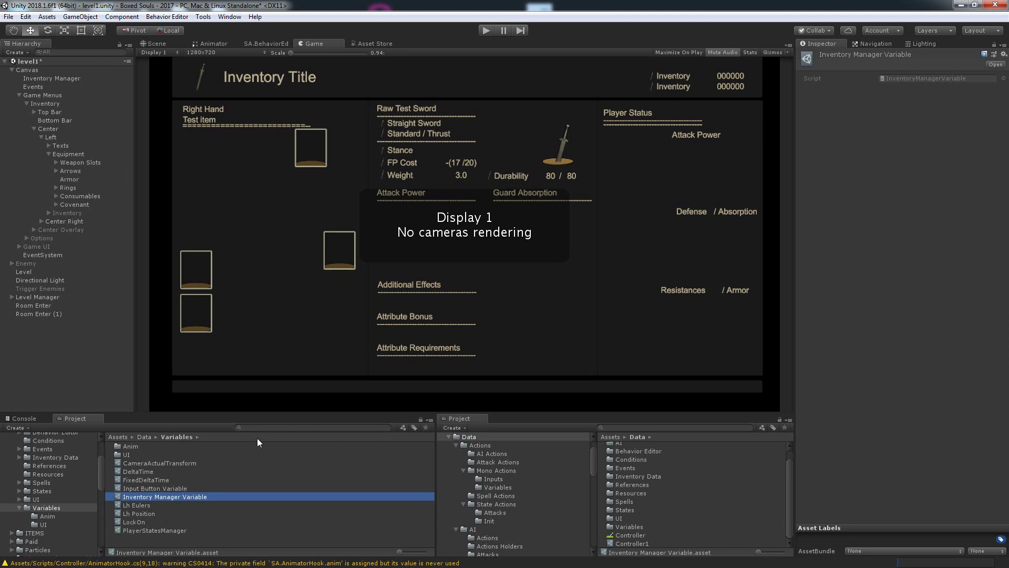
- Add On Awake Assign Inventory Manager to the Inventory Manager object, assigning Inventory Manager Variable
click(42, 76)
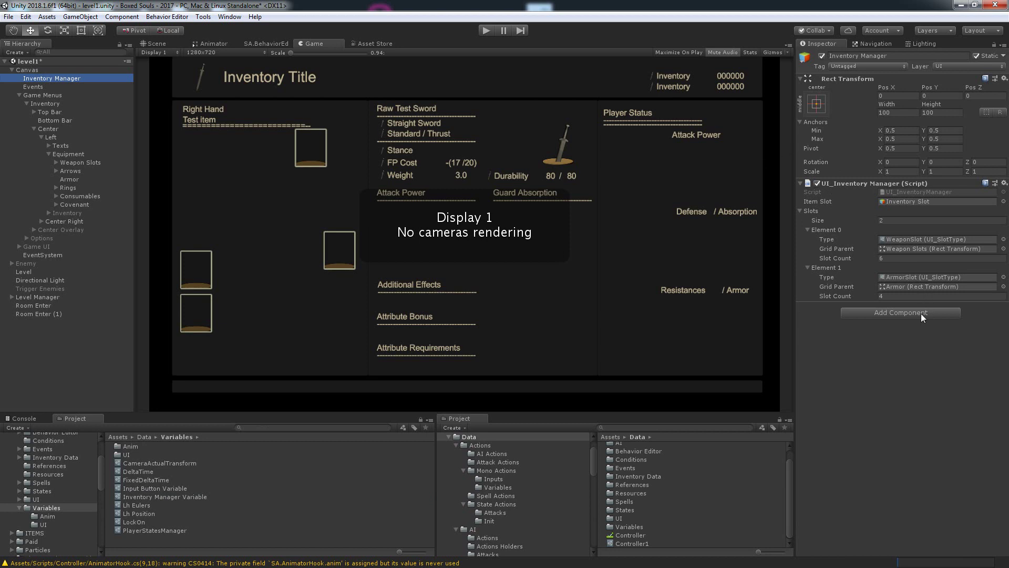
click(919, 314)
text(onawake)
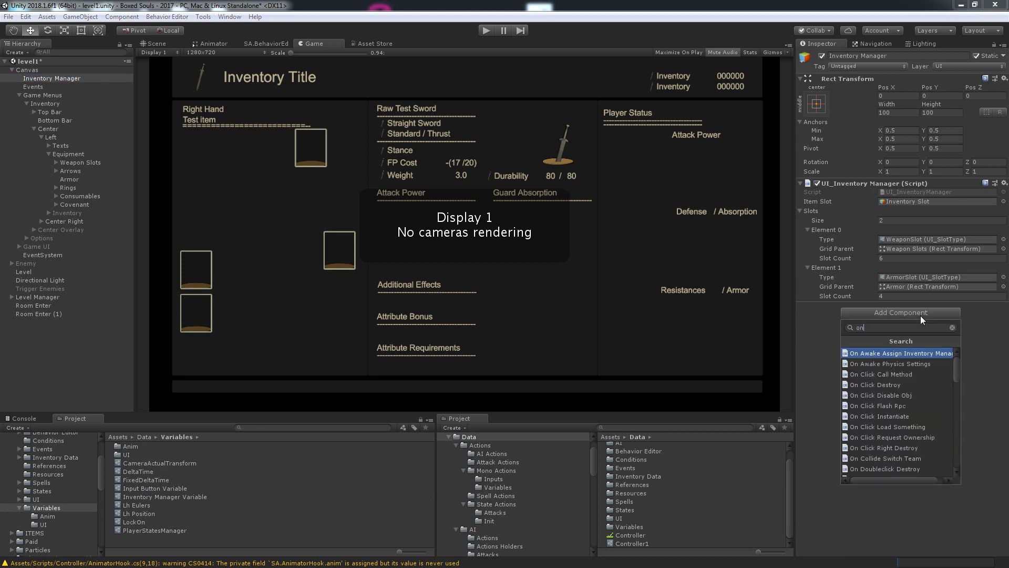
key(Return)
click(1003, 325)
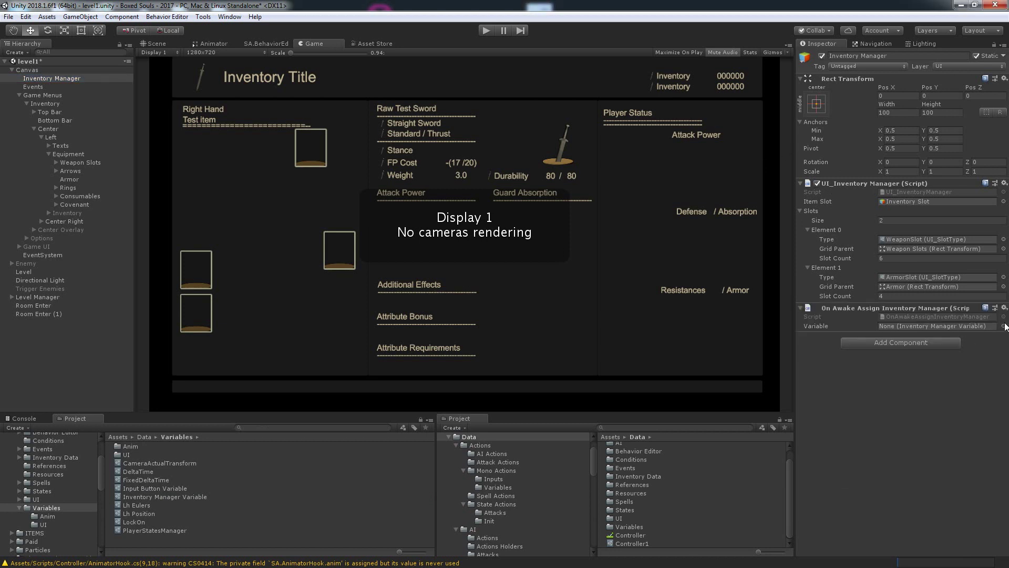
double_click(711, 161)
- Check the InputManager asset's Inventory Manager slot, find only None, and return to Visual Studio
text(inputman)
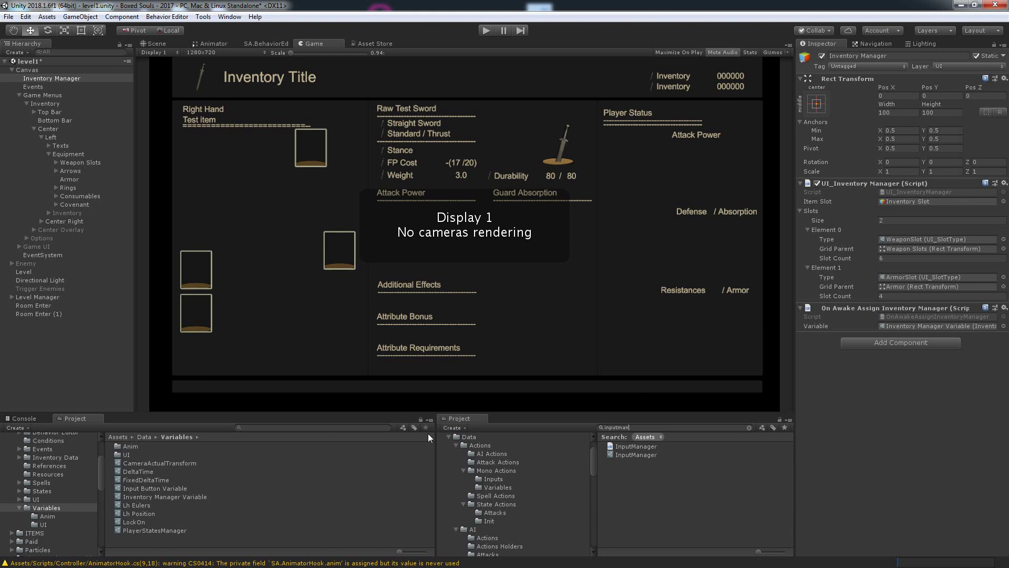
click(651, 455)
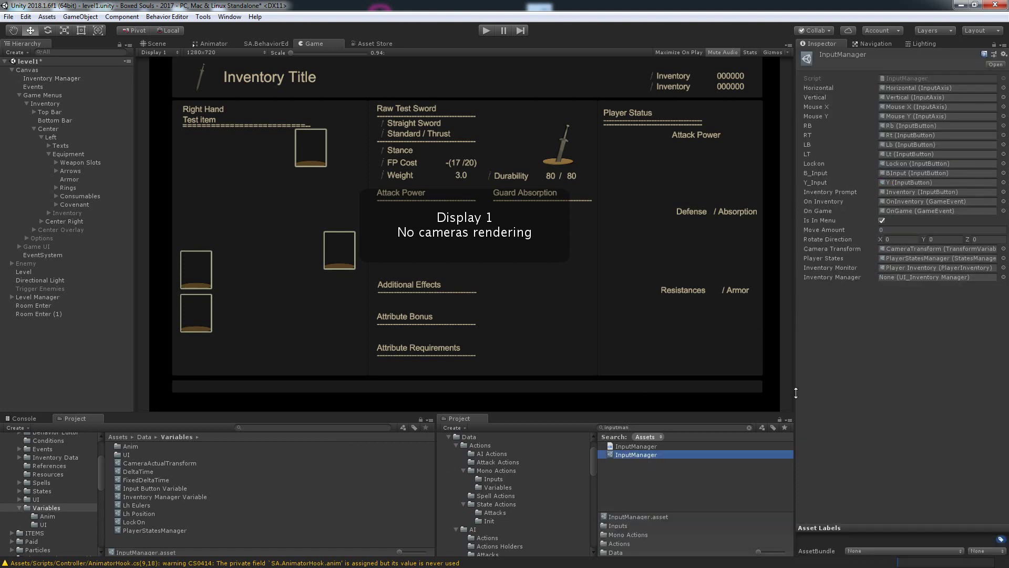
click(1004, 277)
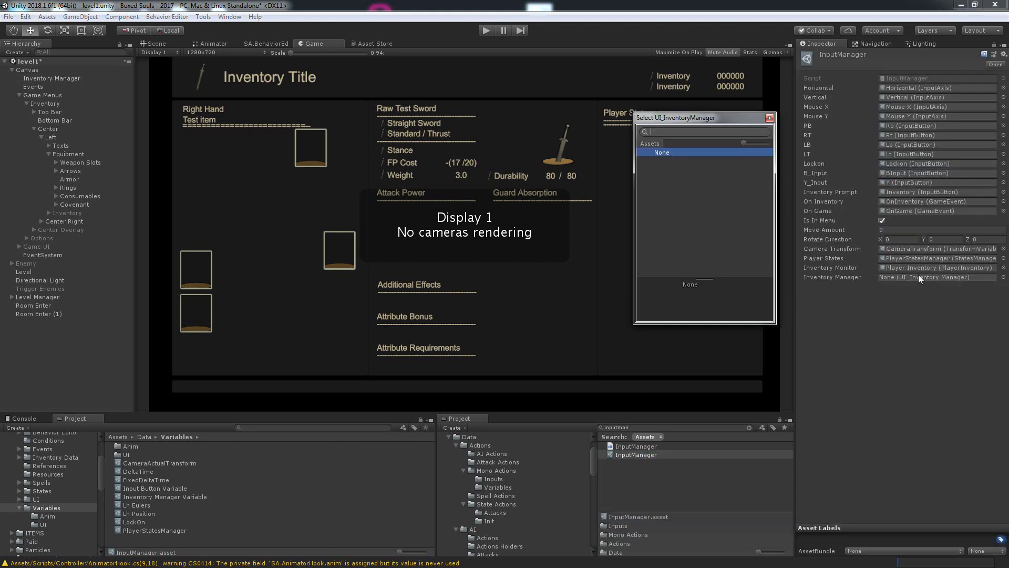
click(770, 119)
key(alt+Tab)
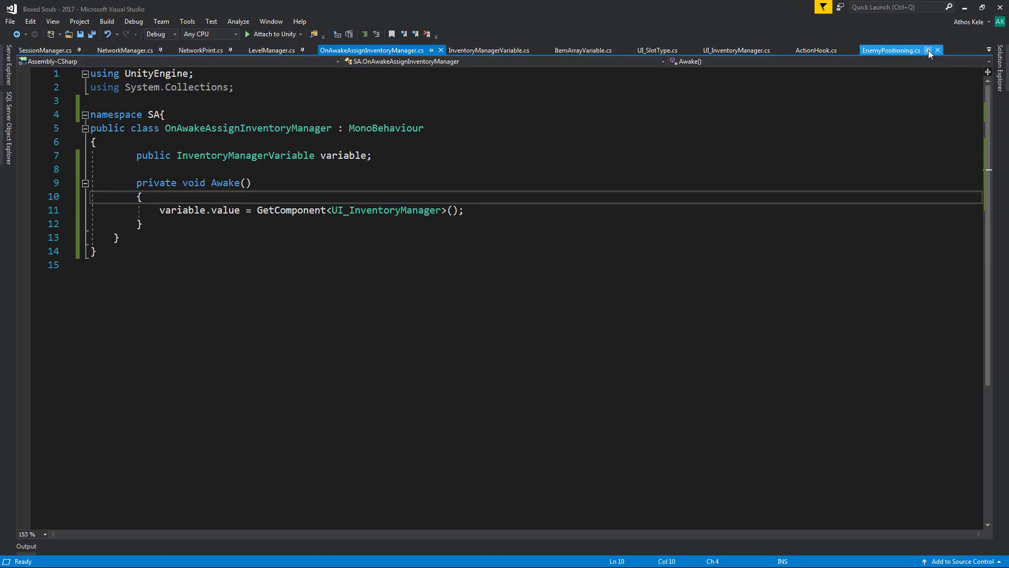
- In InputManager.cs, change the inventoryManager field type to InventoryManagerVariable and save
click(989, 49)
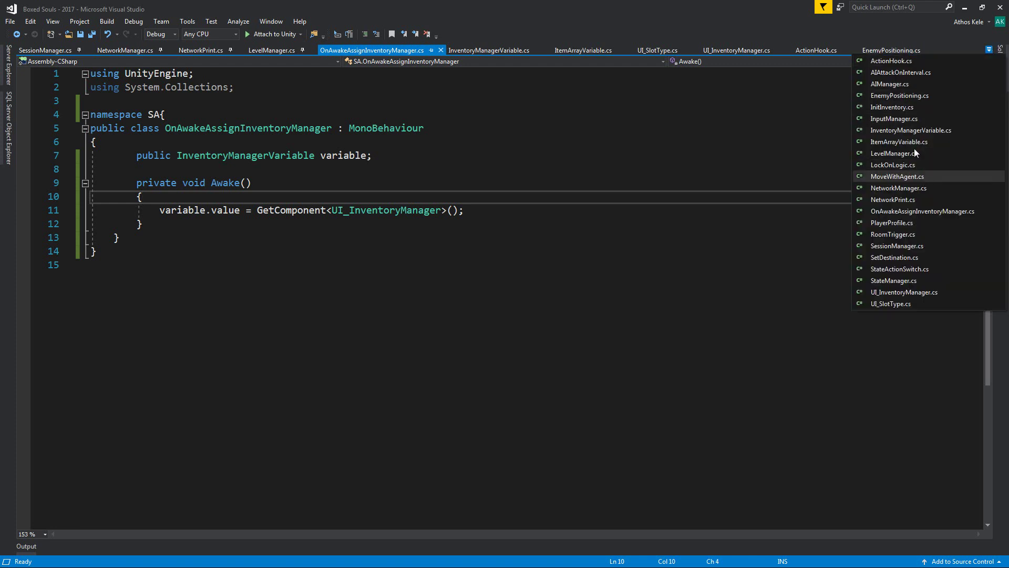
click(902, 119)
double_click(279, 230)
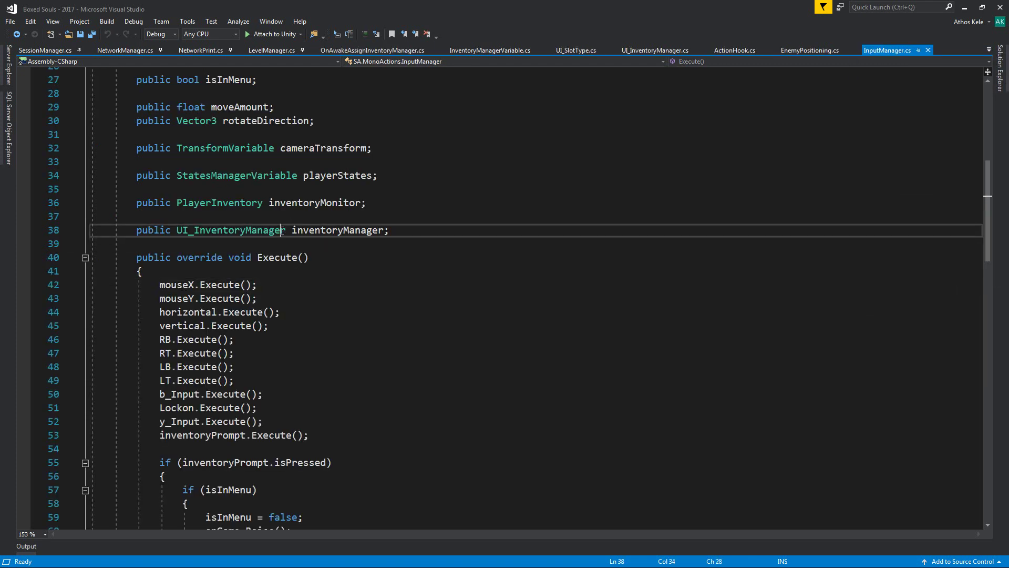
text(In)
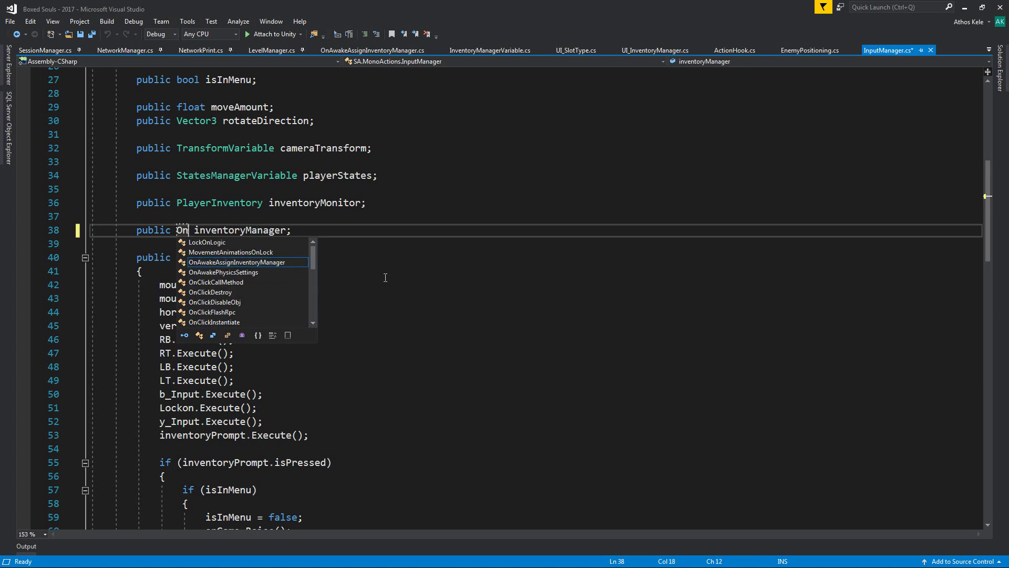
key(BackSpace)
key(BackSpace)
text(Inve)
key(Down)
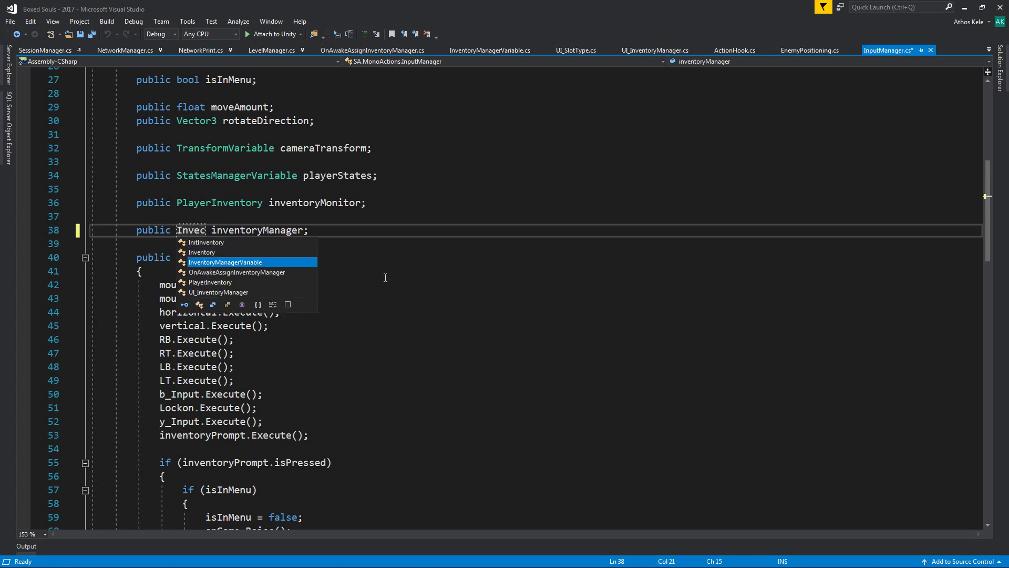
key(Tab)
double_click(382, 235)
scroll(382, 235, down, 5)
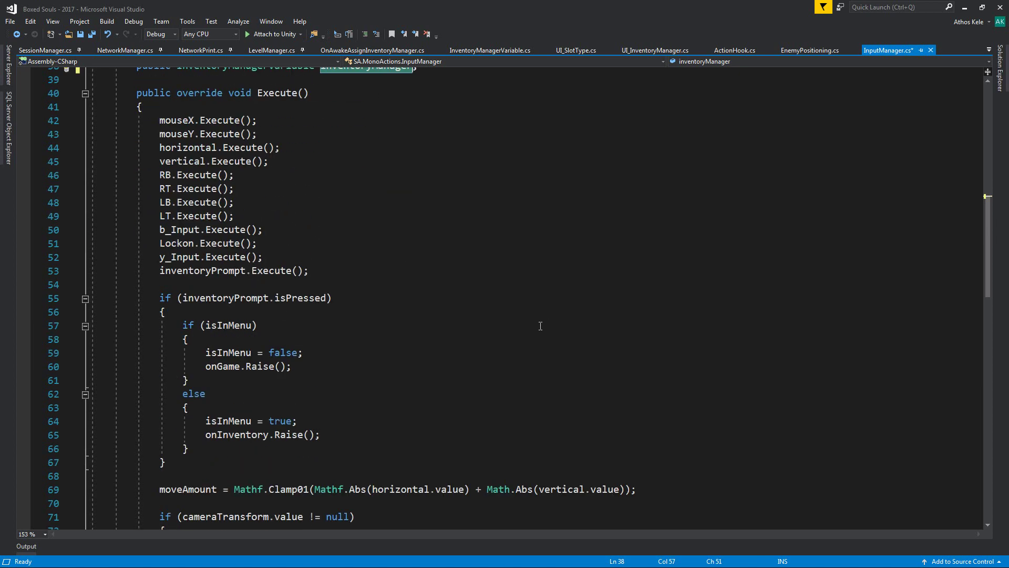
key(ctrl+s)
- Review the input axis, button and game event declarations in InputManager.cs
scroll(378, 247, up, 3)
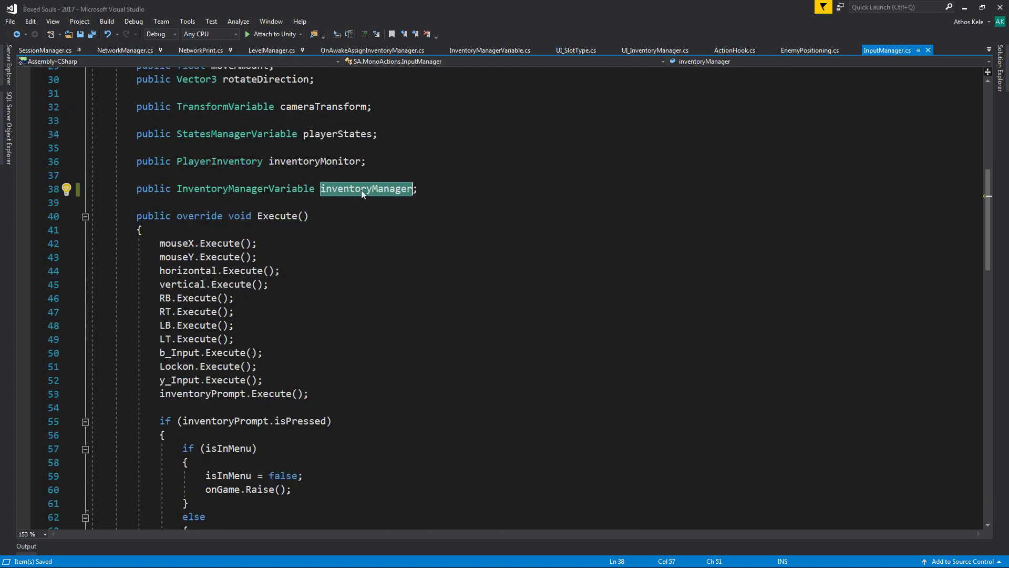
scroll(361, 191, up, 1)
scroll(321, 245, up, 4)
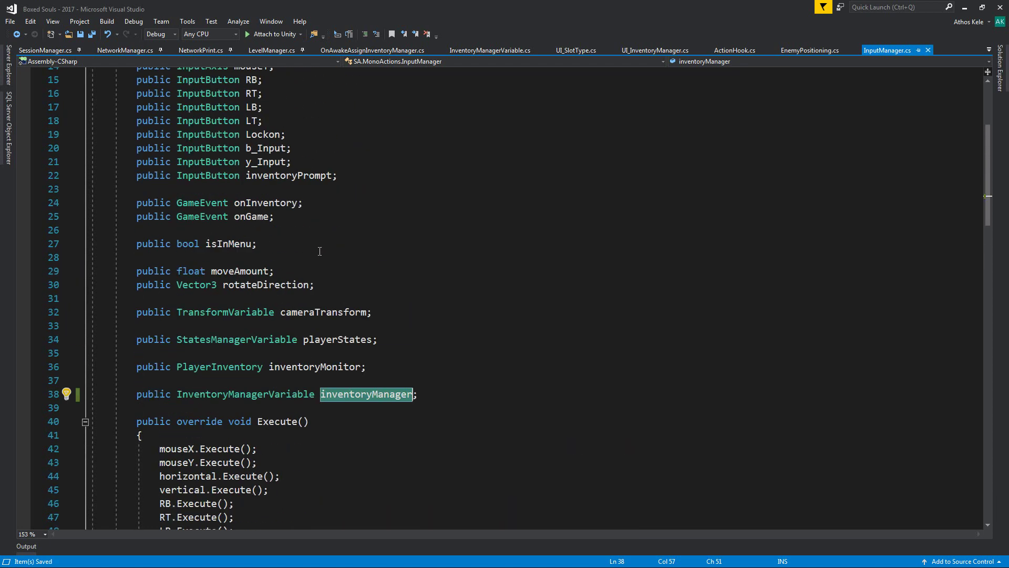
scroll(319, 251, down, 6)
scroll(218, 178, up, 1)
scroll(179, 172, up, 6)
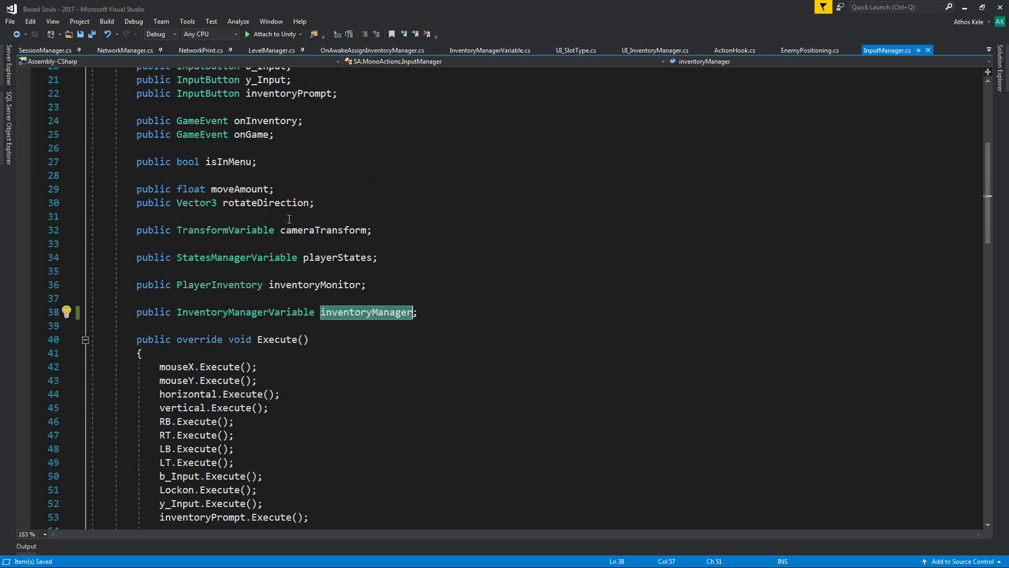
drag(292, 224, 113, 73)
click(410, 210)
drag(412, 240, 135, 87)
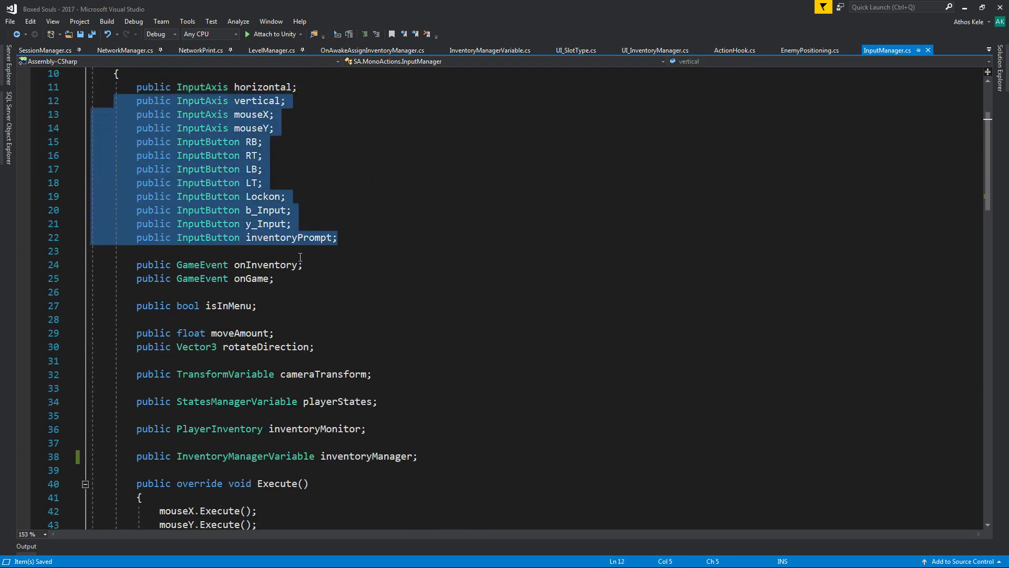
click(193, 251)
scroll(301, 244, up, 2)
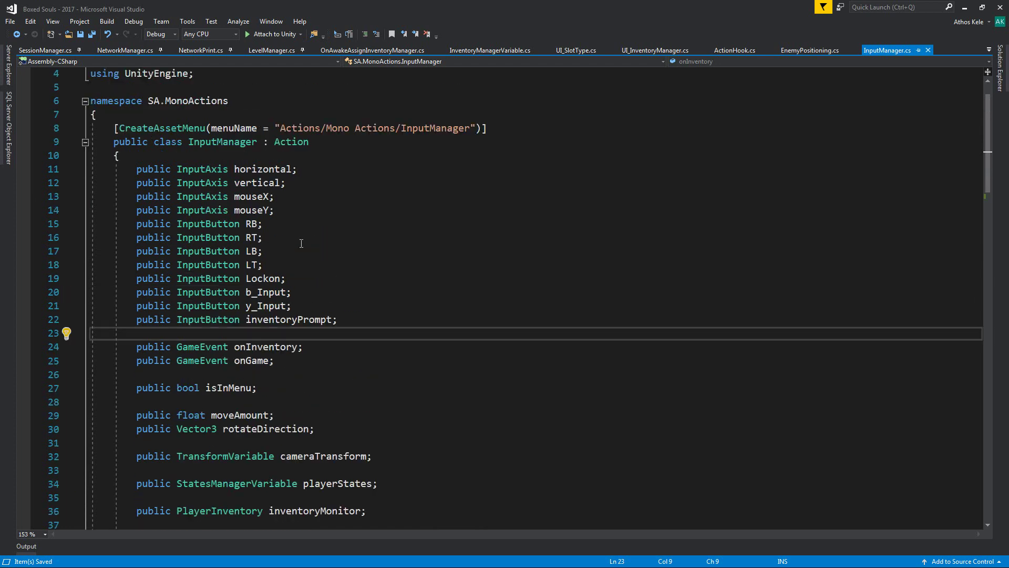
scroll(287, 270, down, 1)
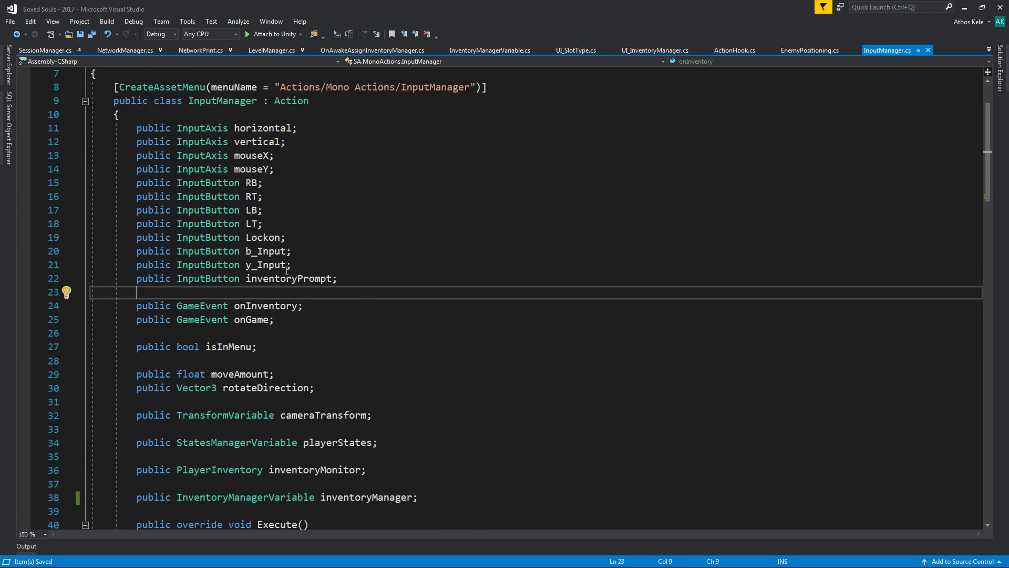
drag(362, 245, 316, 306)
click(315, 306)
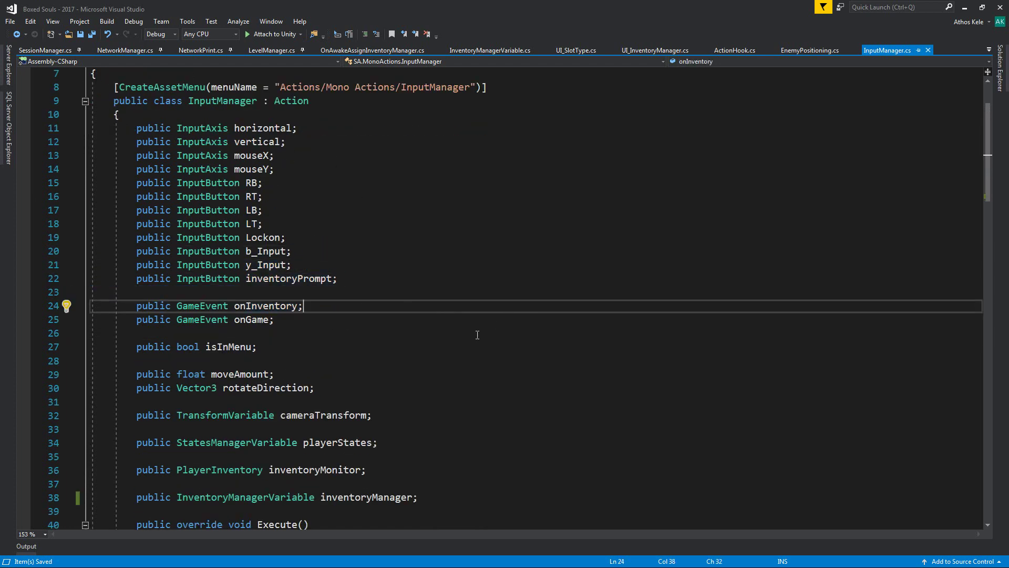
drag(416, 305, 121, 157)
click(263, 210)
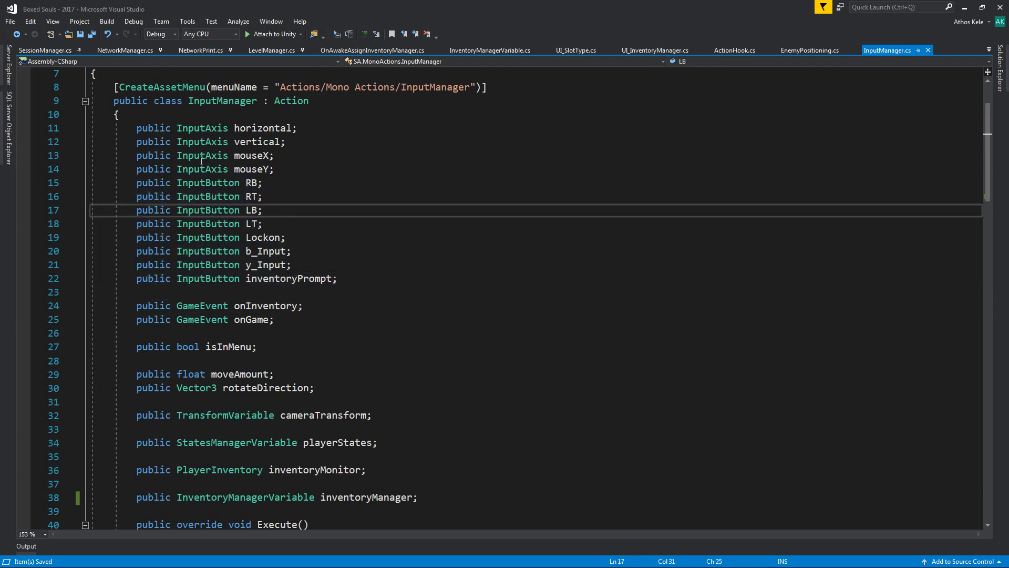
- Review the Execute calls on lines 42–53, then return below the inventoryManager declaration
scroll(264, 180, down, 5)
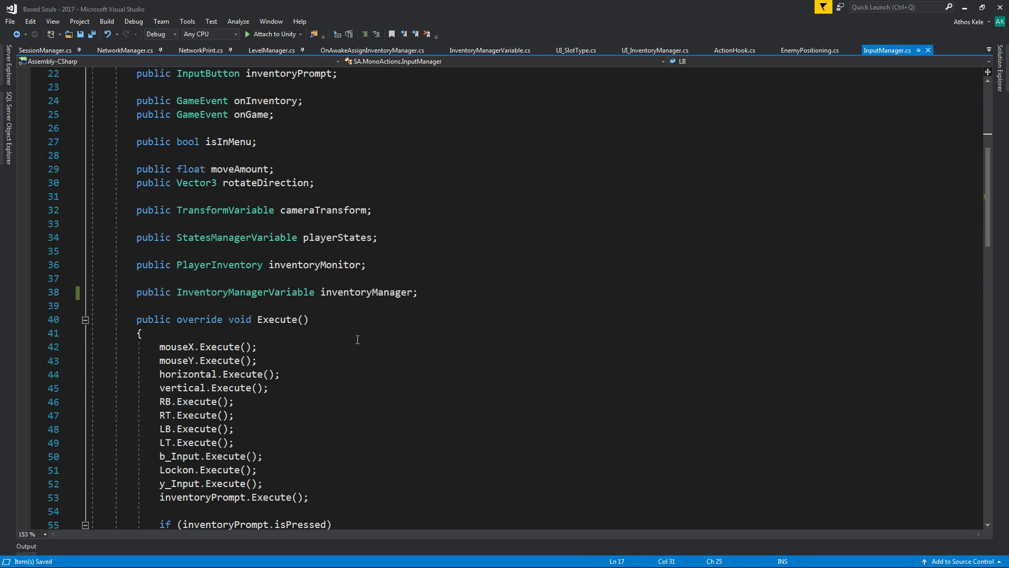
scroll(357, 340, down, 6)
scroll(179, 247, up, 3)
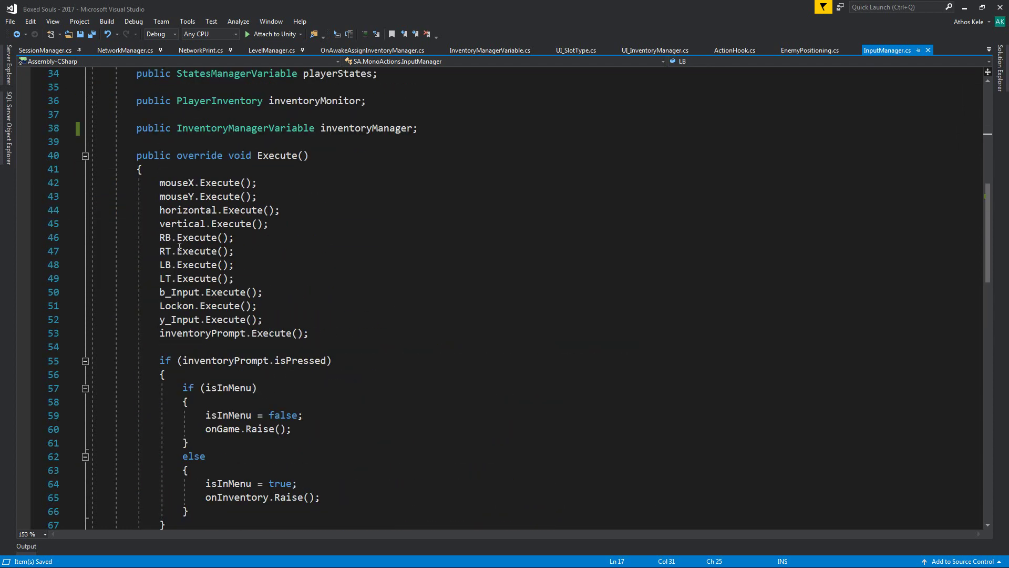
mouse_move(136, 182)
mouse_down()
mouse_move(305, 332)
mouse_move(147, 187)
mouse_up()
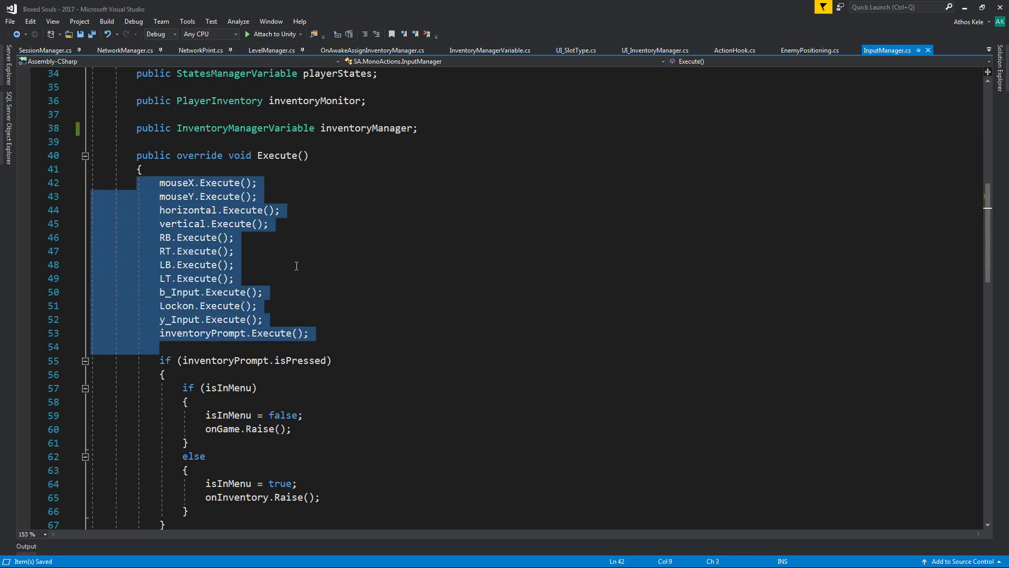
scroll(296, 265, down, 2)
scroll(296, 266, down, 2)
scroll(302, 284, up, 3)
scroll(307, 301, down, 3)
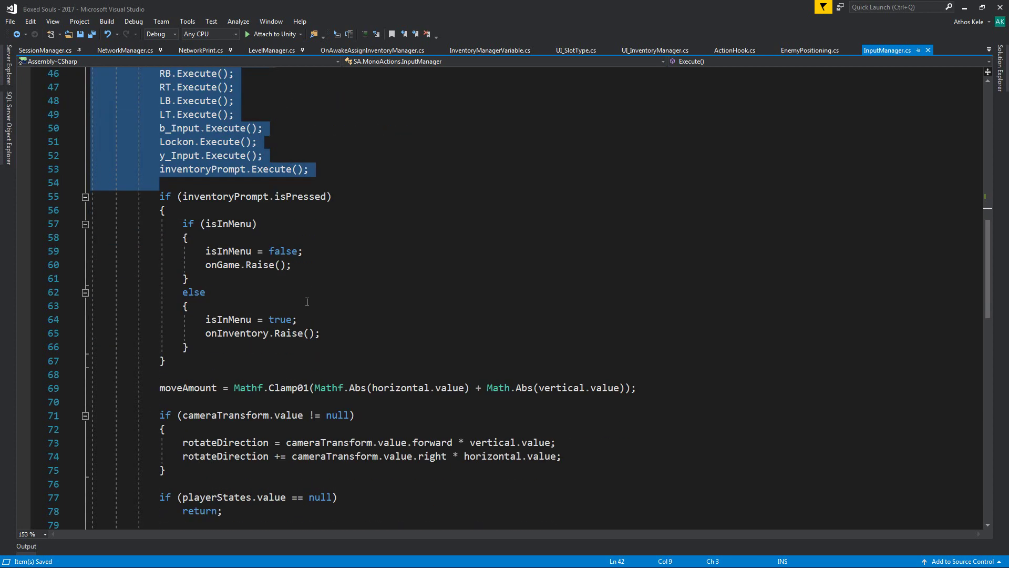
scroll(308, 303, down, 3)
scroll(305, 310, up, 2)
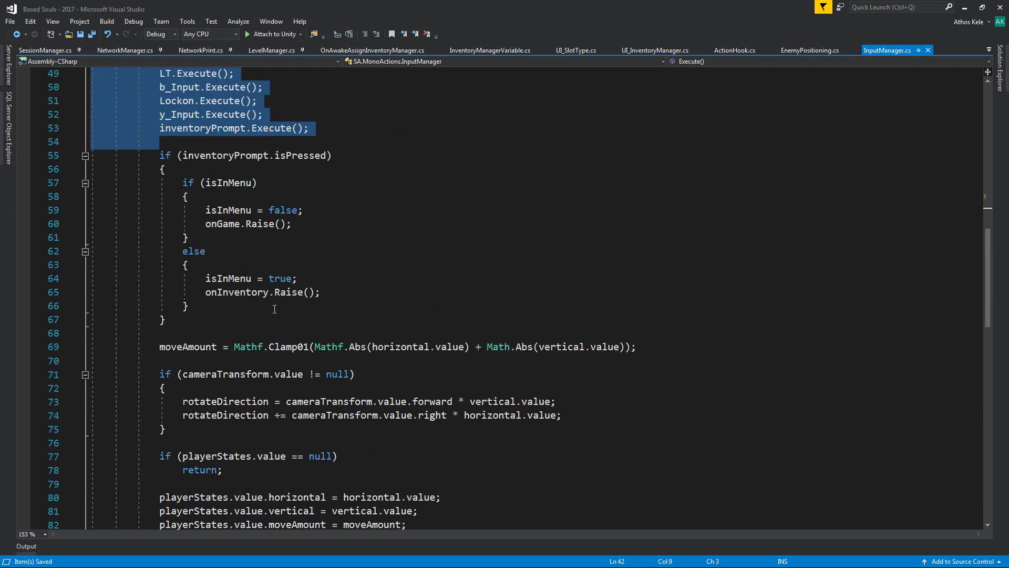
click(299, 317)
scroll(298, 318, up, 3)
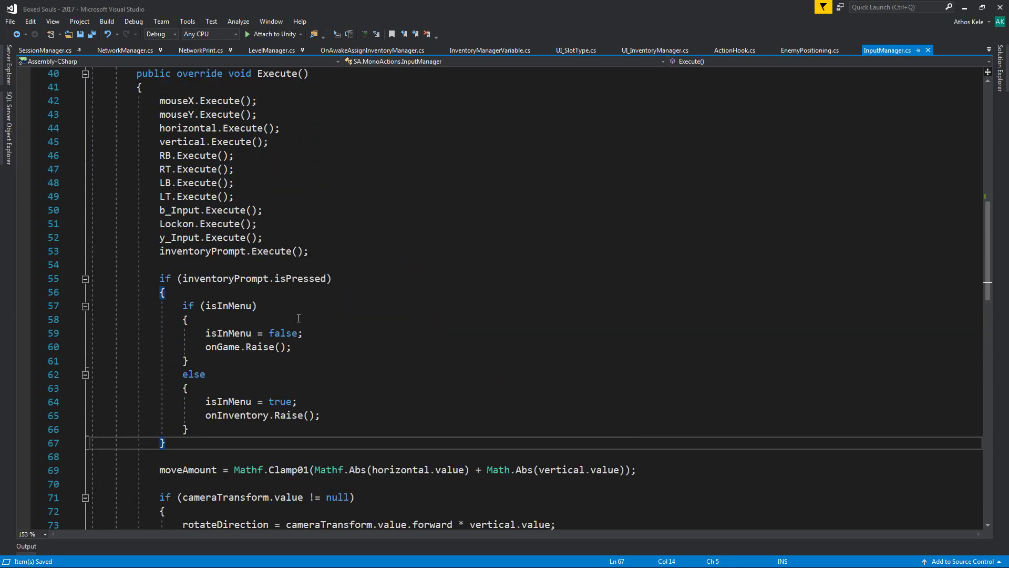
scroll(299, 313, up, 4)
scroll(315, 310, up, 2)
click(475, 292)
- Add a 'bool inventoryIsOpen' field below line 38 and save InputManager.cs
key(Return)
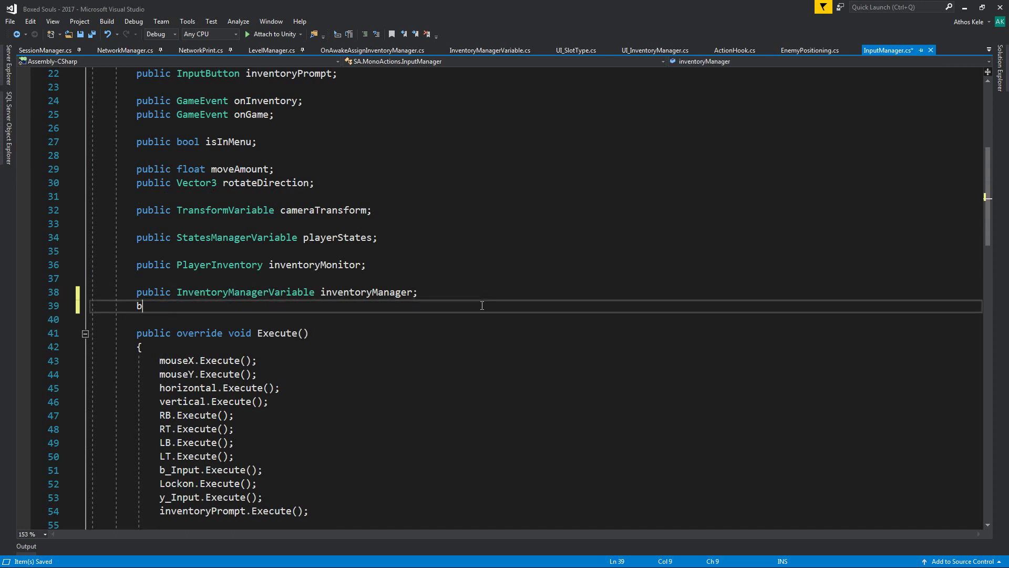
text(bool is)
key(BackSpace)
key(BackSpace)
text(inv)
key(BackSpace)
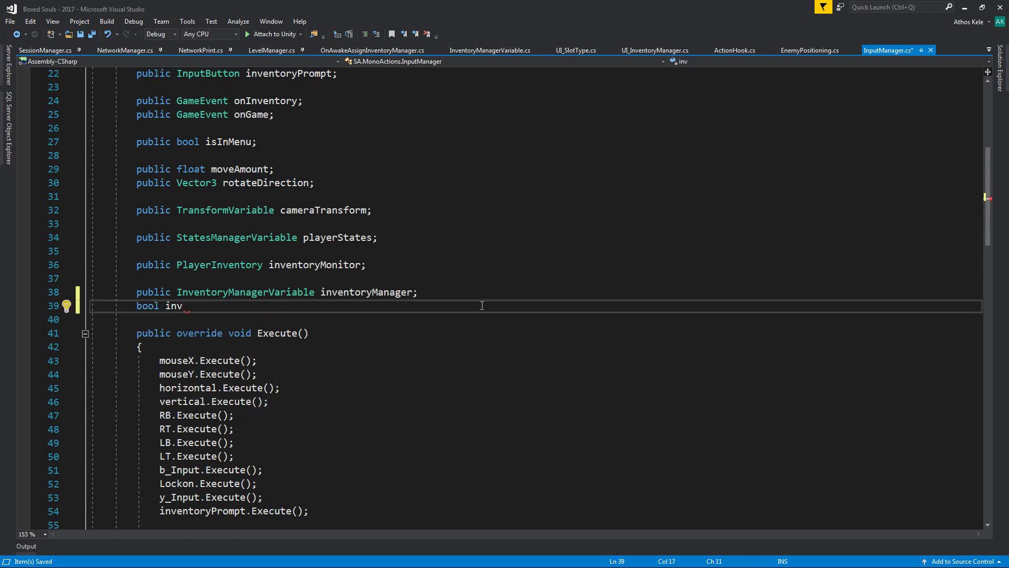
text(entoryIs)
key(BackSpace)
key(BackSpace)
text(Open)
key(ctrl+s)
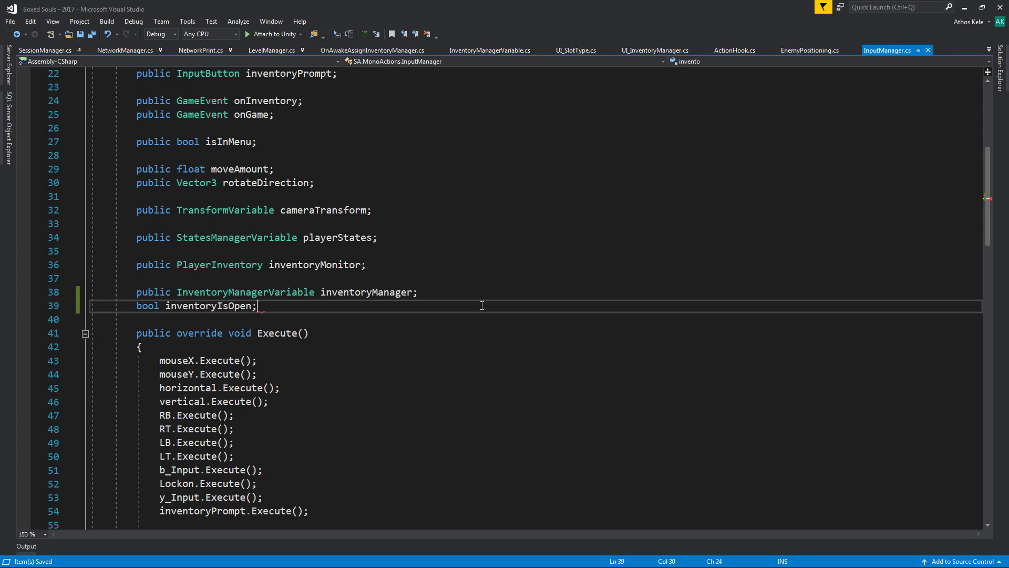
- Review the isInMenu checks and the onGame.Raise call on line 61 in Execute
scroll(336, 337, down, 6)
scroll(336, 336, down, 2)
click(249, 223)
scroll(249, 311, up, 2)
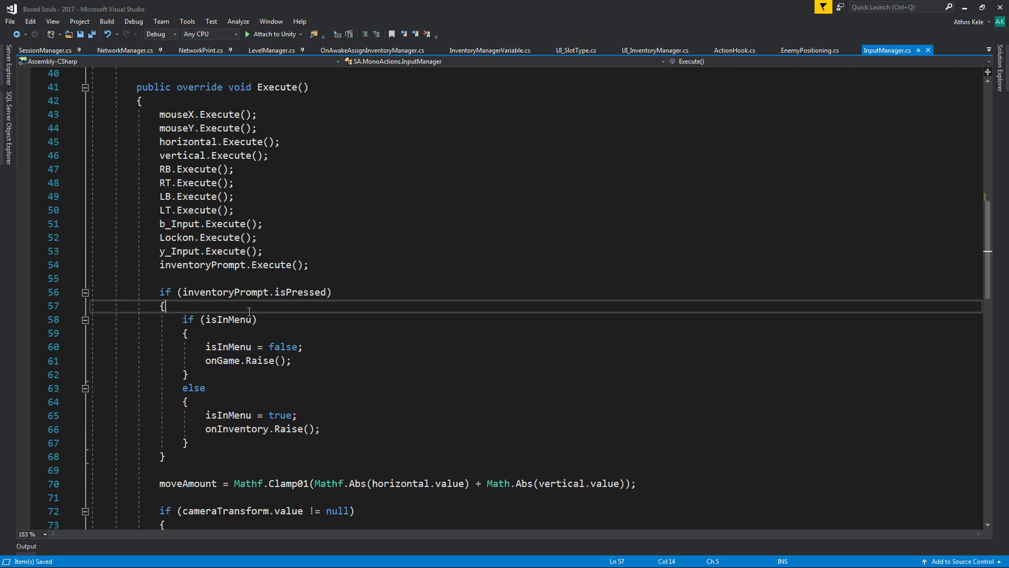
double_click(231, 319)
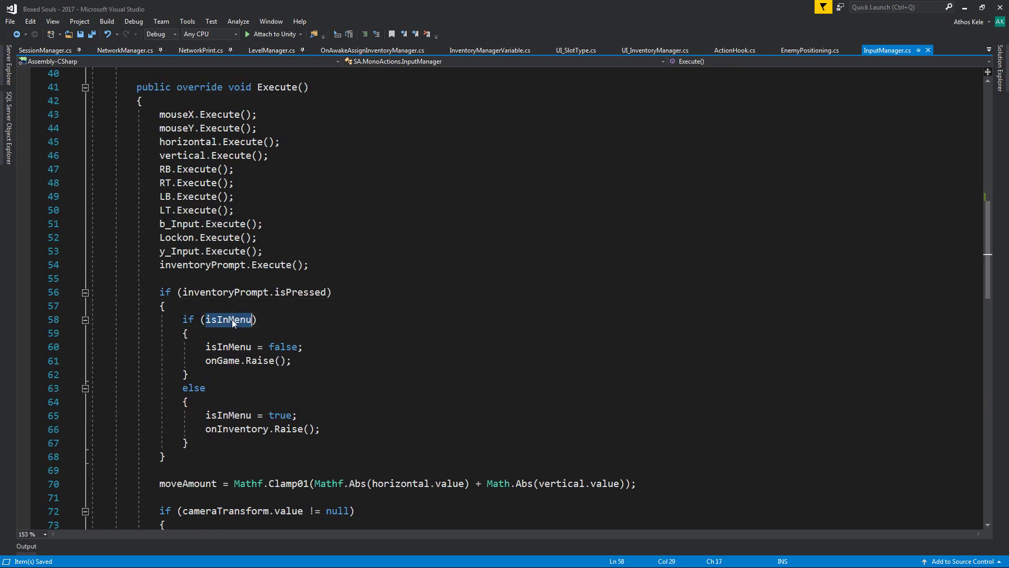
drag(182, 360, 385, 366)
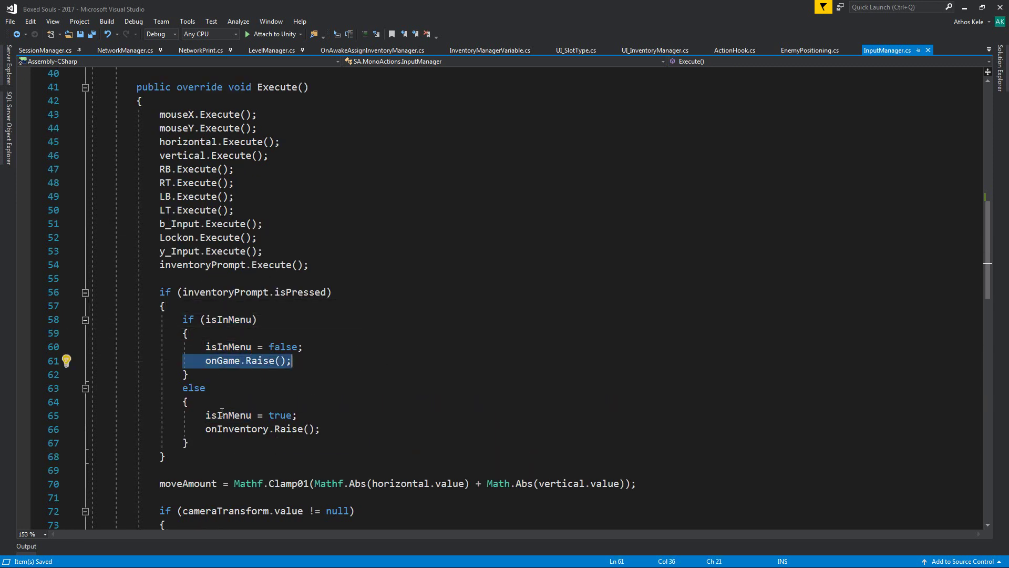
double_click(221, 415)
scroll(237, 332, up, 4)
scroll(238, 332, up, 2)
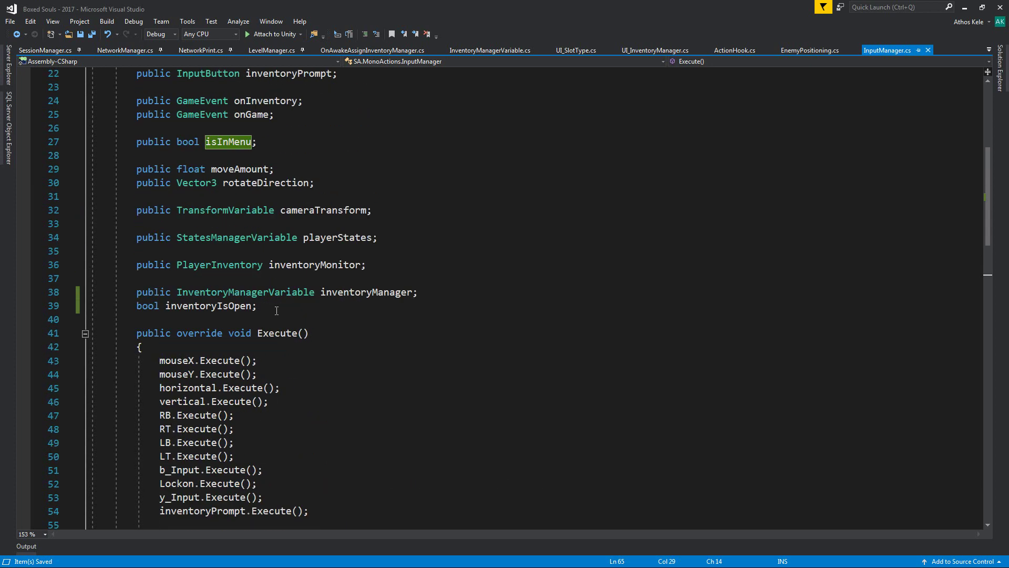
- Delete the unused inventoryIsOpen declaration and save the file
drag(262, 306, 104, 310)
key(BackSpace)
key(BackSpace)
key(ctrl+s)
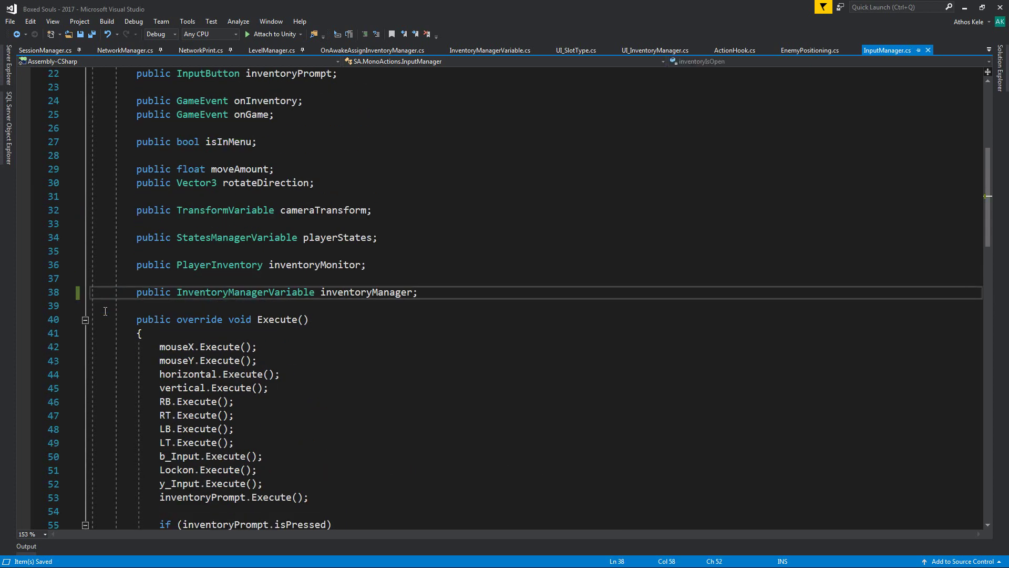
- Insert blank lines after the inventory toggle block, returning to after inventoryPrompt.Execute()
scroll(242, 293, down, 10)
click(241, 293)
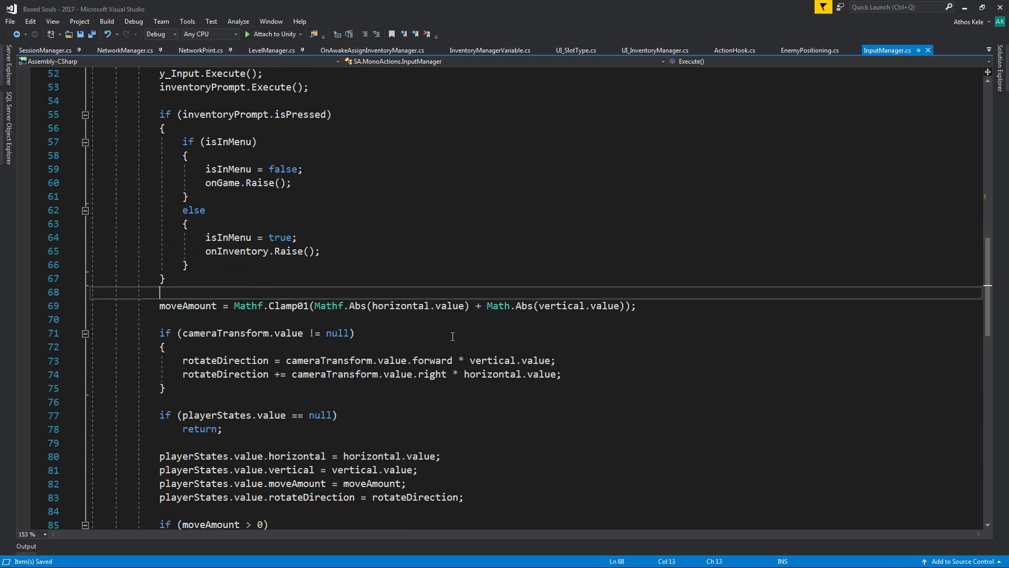
key(Return)
key(Return)
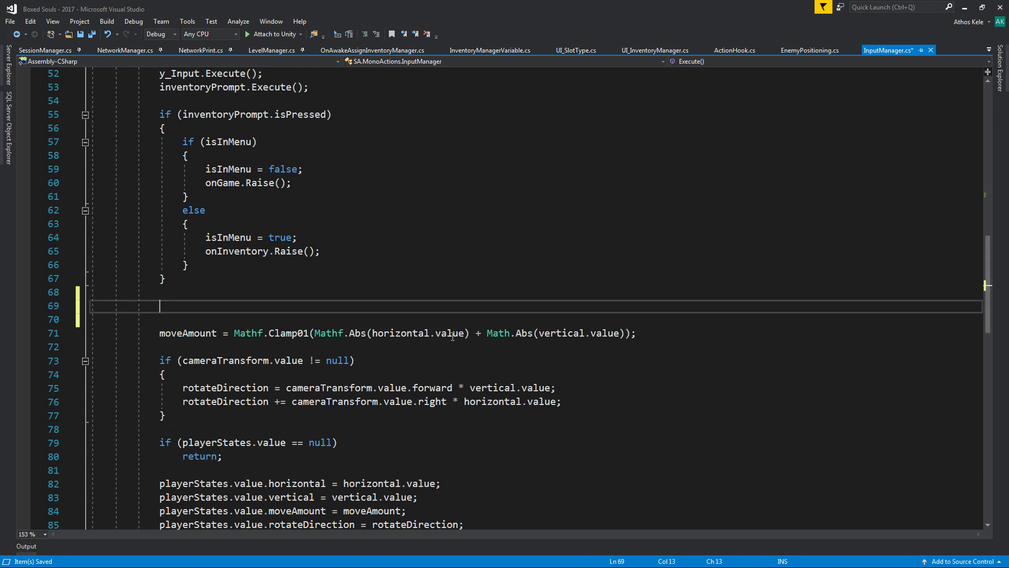
scroll(452, 337, up, 3)
scroll(452, 336, up, 1)
click(308, 250)
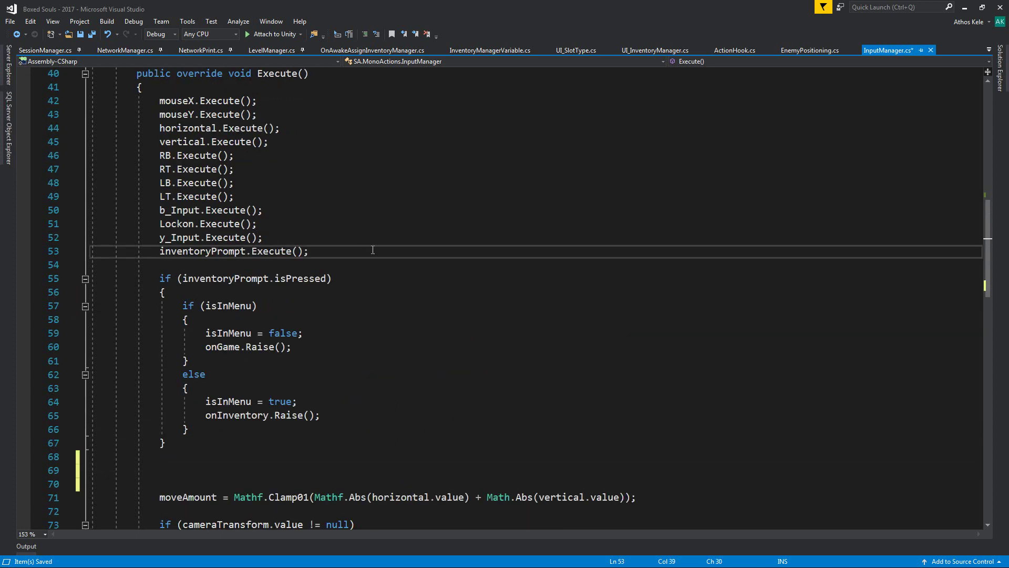
- Declare bools leftArrow, rightArrow, upArrow and downArrow below inventoryPrompt.Execute()
key(Return)
key(Return)
text(bo)
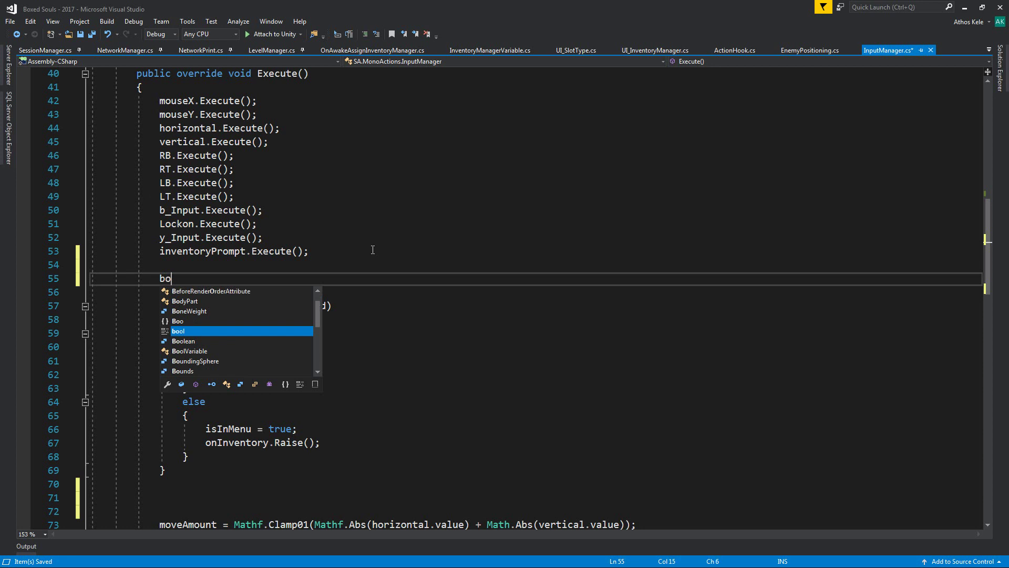
text(ol leftArrow;)
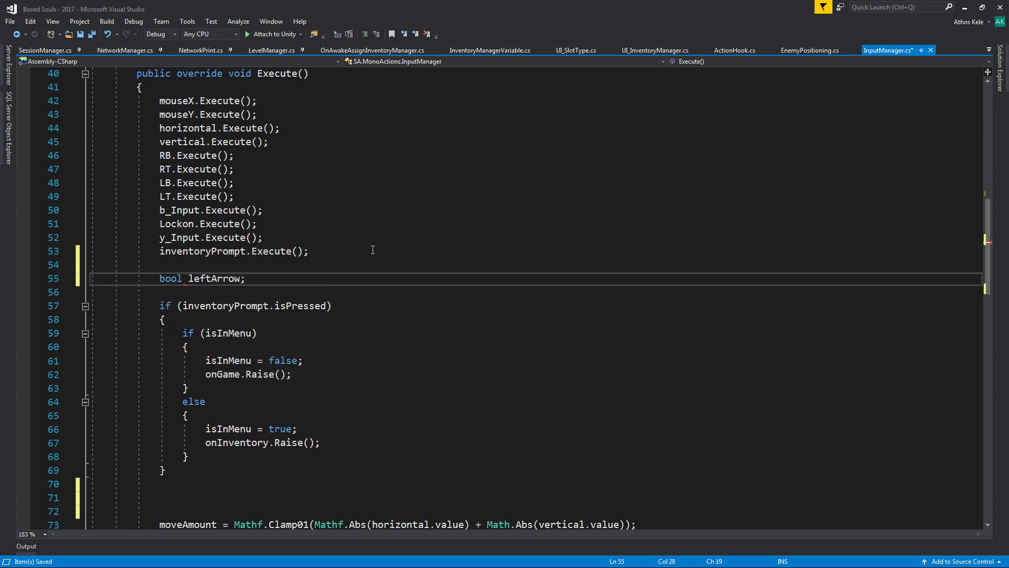
key(Return)
text(bool r)
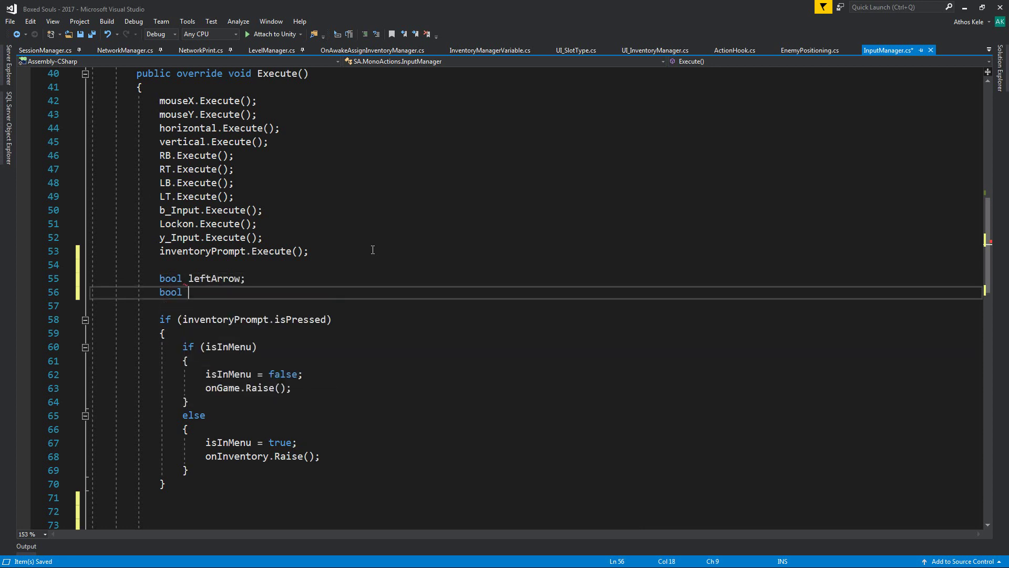
text(ightArrow)
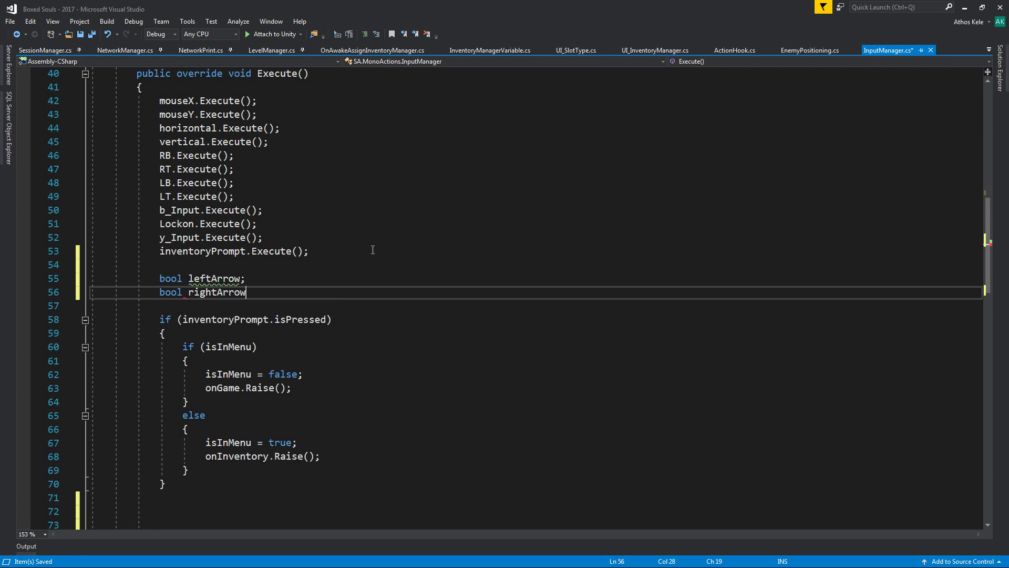
text(;)
key(Return)
text(bool up)
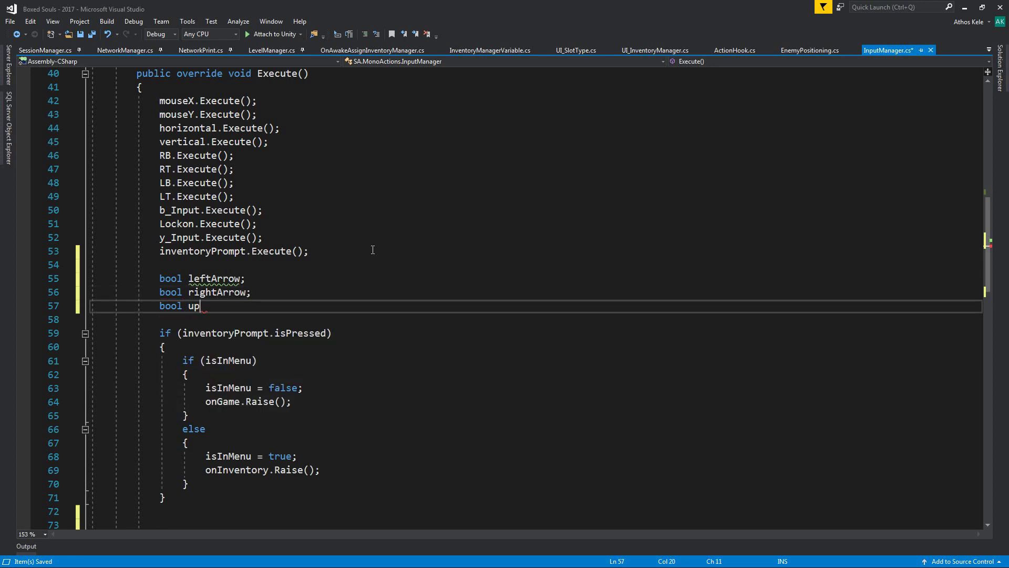
text(Arrow;)
key(Return)
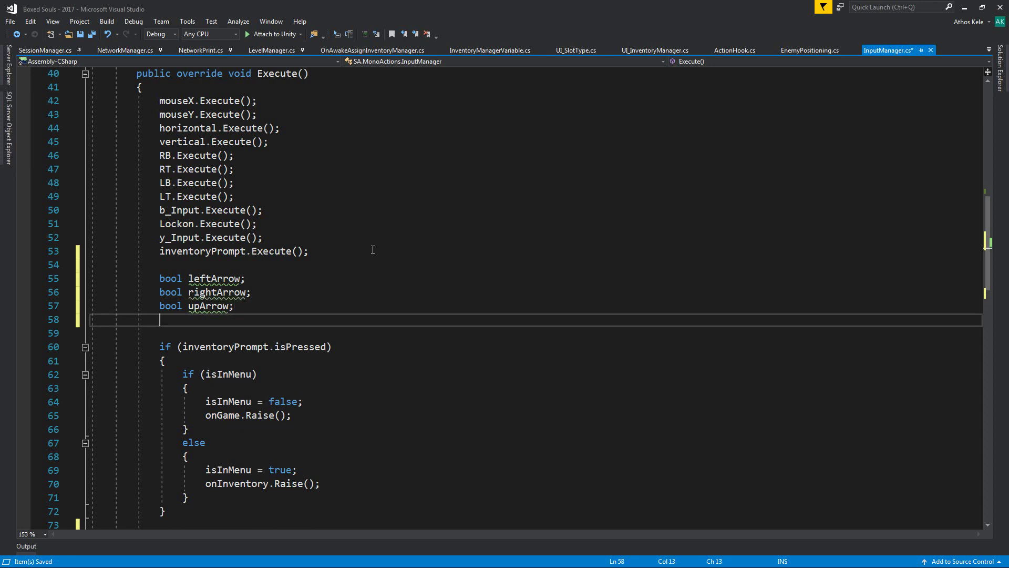
text(bool downArr)
text(ow;)
- Assign leftArrow = Input.GetButtonDown("Left")
key(Up)
key(Up)
key(Up)
key(Left)
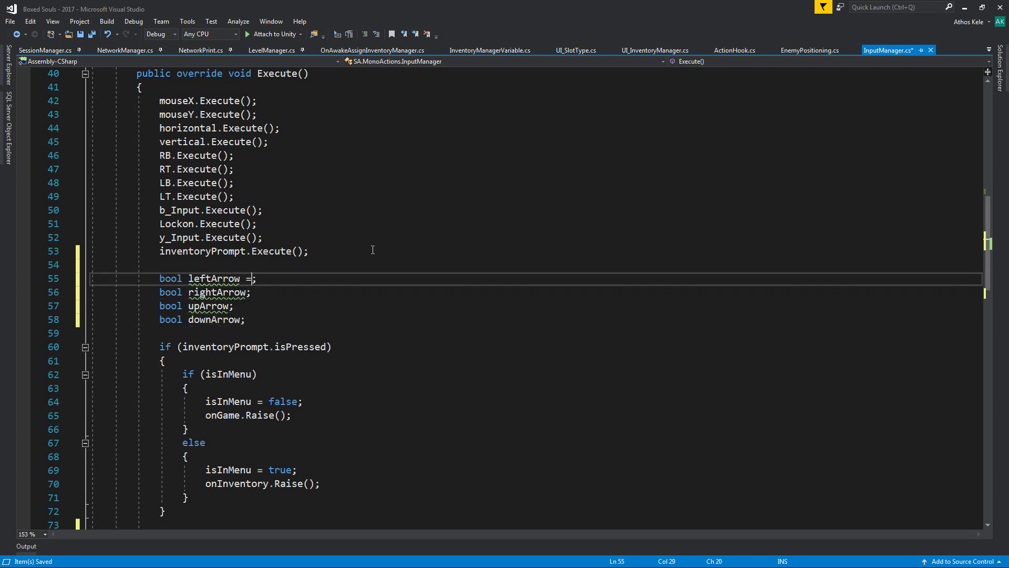
text(Input.getb)
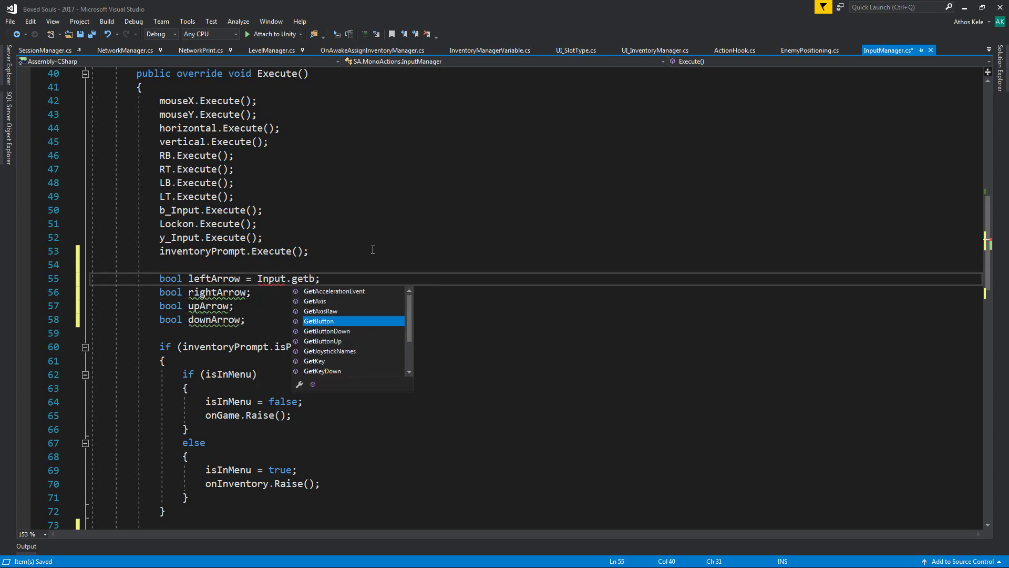
text(d)
key(Tab)
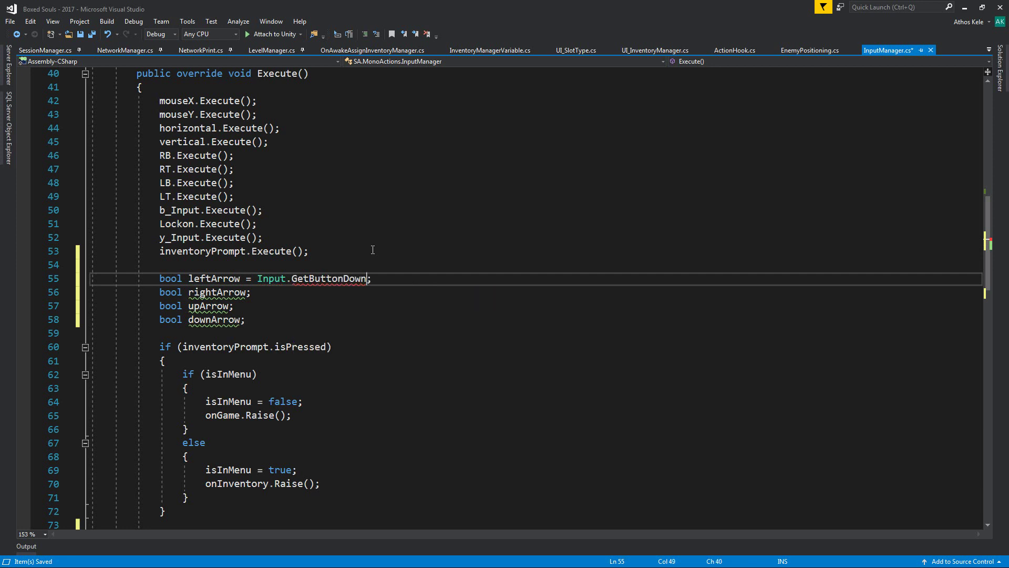
key(Left)
text("")
text(Left A)
- Paste the GetButtonDown call into rightArrow and upArrow, using "Right" and "Up"
mouse_move(257, 278)
mouse_down()
mouse_move(445, 276)
mouse_move(257, 279)
mouse_up()
click(248, 280)
key(ctrl+c)
click(246, 292)
text(=)
key(ctrl+v)
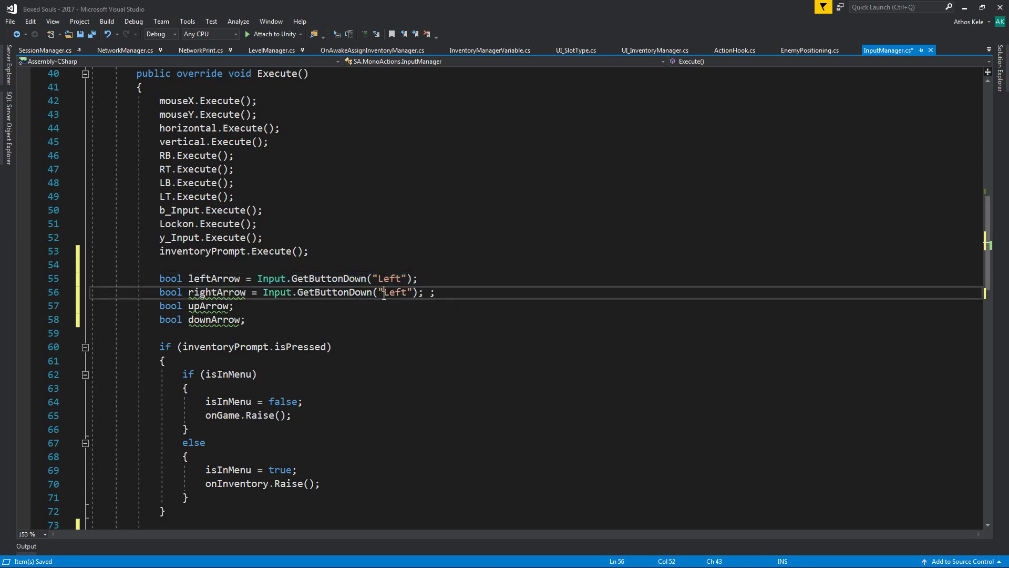
double_click(385, 292)
text(Right)
click(230, 305)
text(=)
key(ctrl+v)
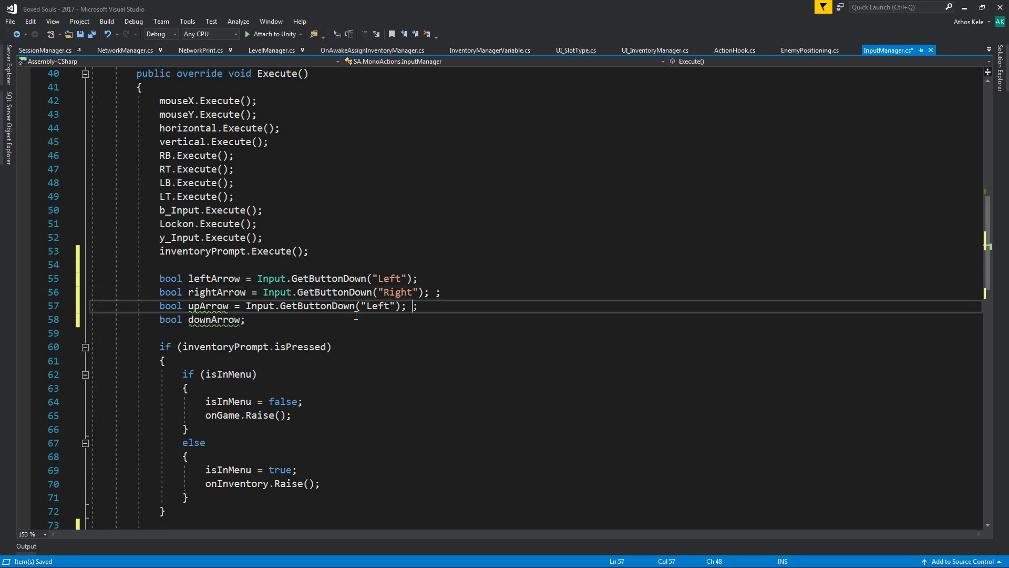
double_click(379, 305)
text(Up)
- Assign downArrow = Input.GetButtonDown("Down") and save InputManager.cs
click(240, 319)
text(=)
key(ctrl+v)
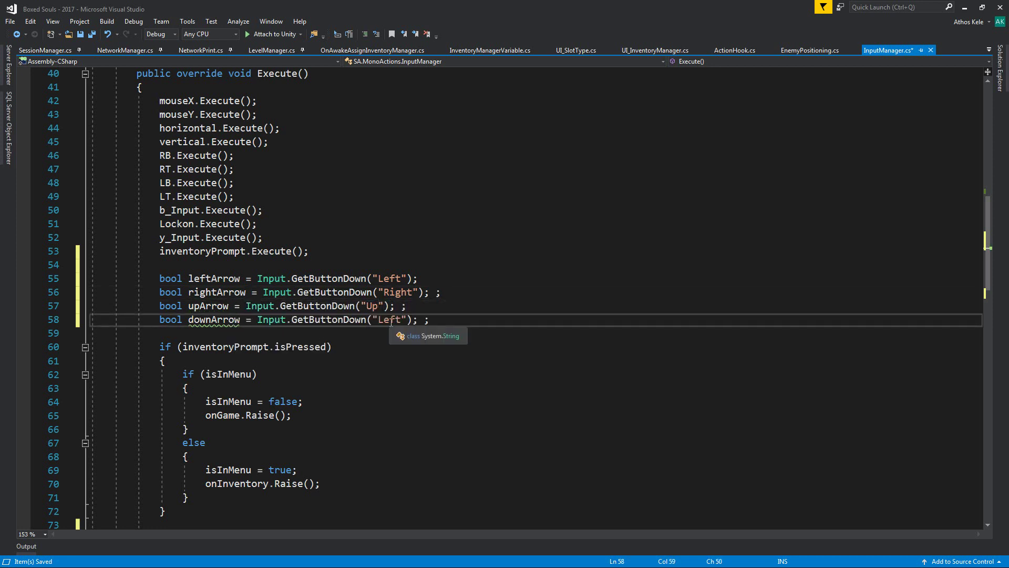
double_click(389, 319)
key(BackSpace)
text(d)
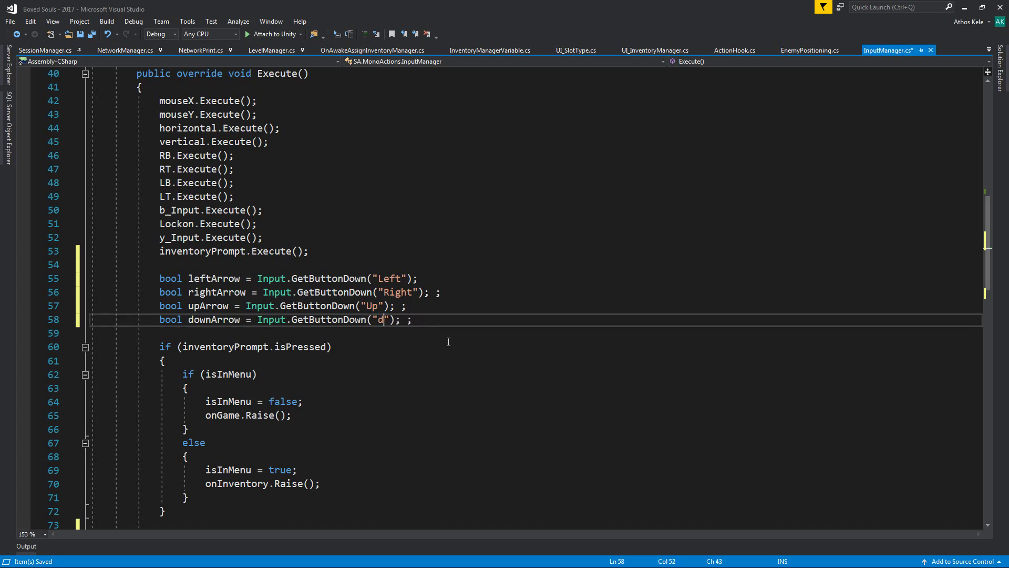
key(shift+Left)
text(Down)
key(ctrl+s)
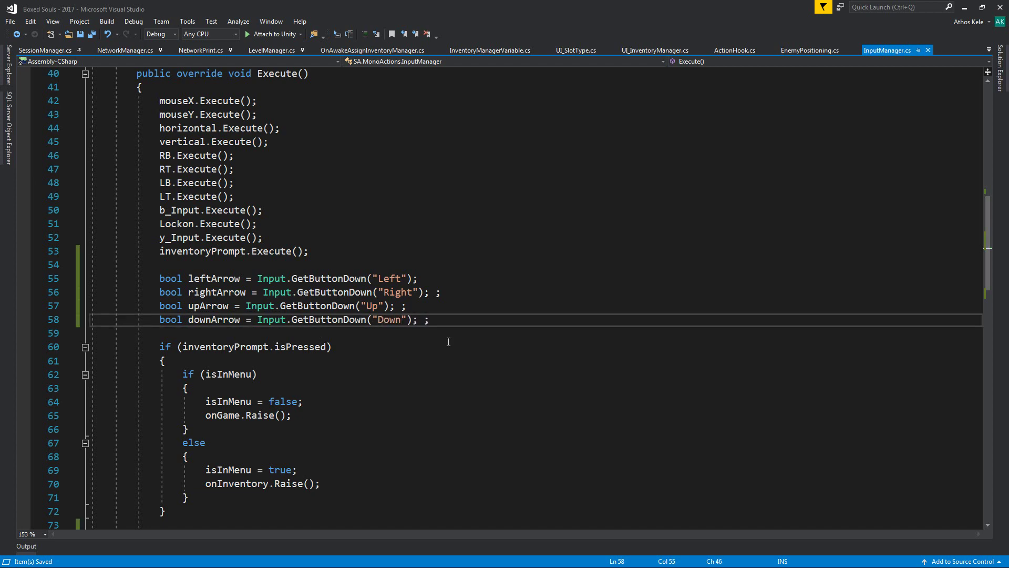
scroll(448, 341, down, 6)
scroll(368, 334, down, 5)
scroll(315, 329, down, 1)
- Select the combat button code in the not-in-menu branch
scroll(284, 325, down, 3)
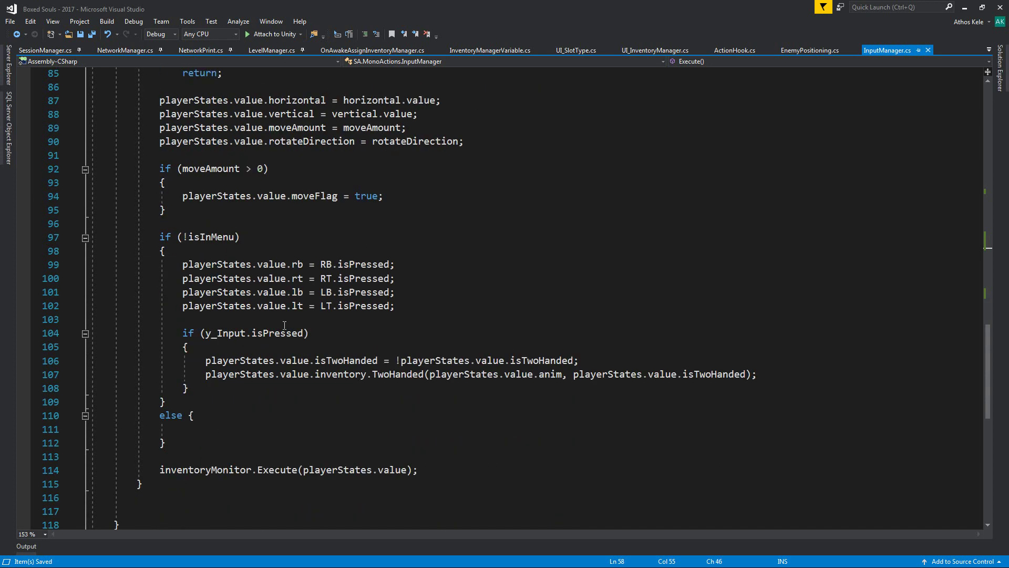
click(320, 264)
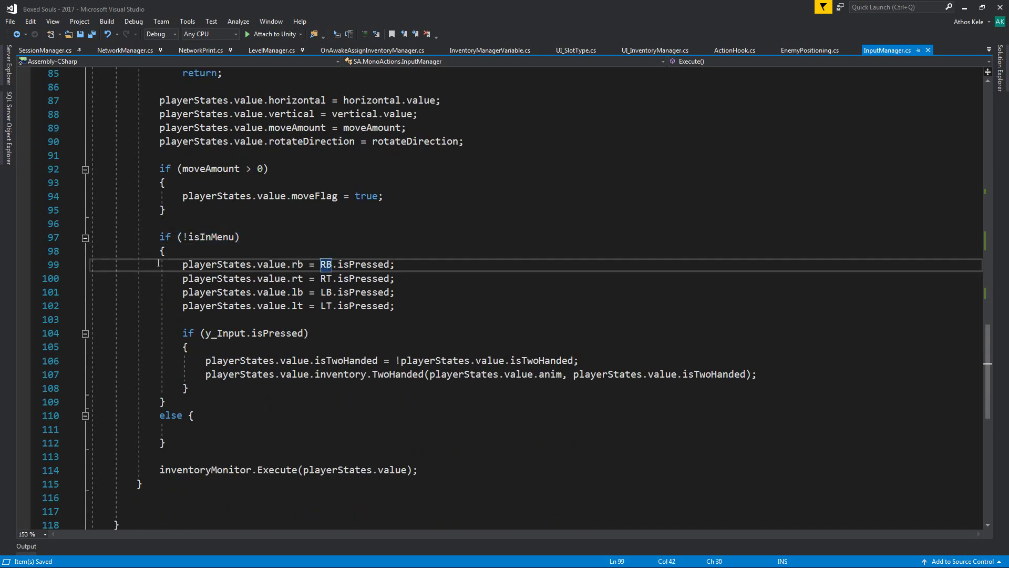
drag(159, 265, 189, 387)
- Add blank lines inside the empty else block at line 110 and save InputManager.cs
scroll(305, 427, down, 1)
scroll(304, 427, down, 1)
click(223, 347)
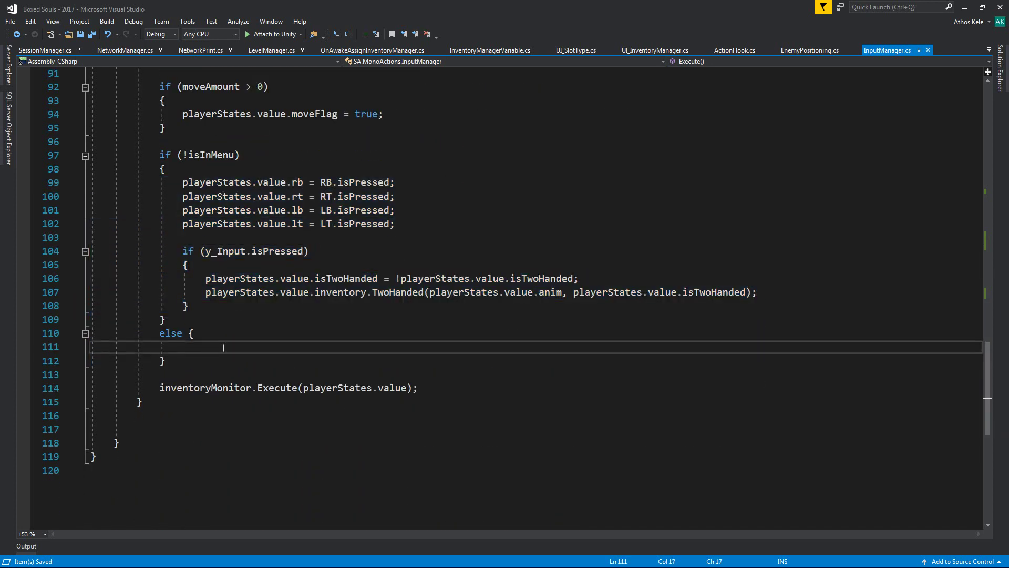
key(Return)
key(Return)
key(Up)
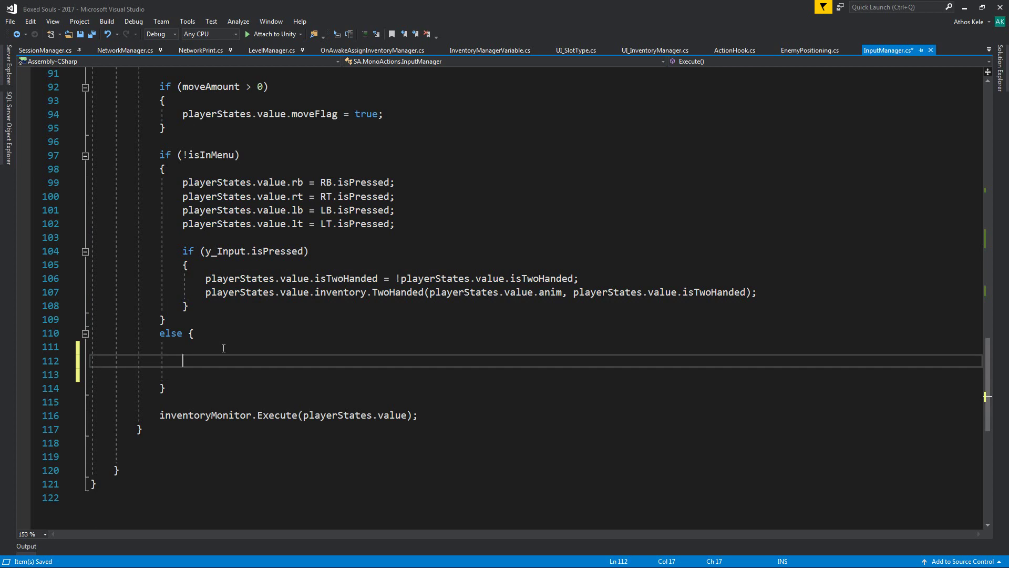
scroll(223, 348, up, 5)
scroll(213, 274, up, 5)
scroll(202, 197, up, 6)
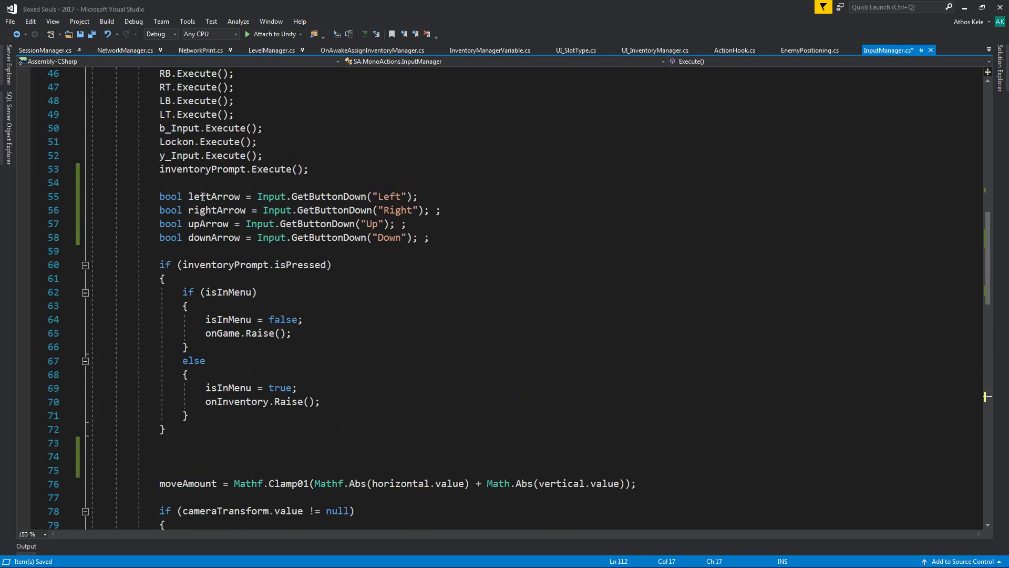
scroll(247, 222, down, 8)
scroll(268, 260, down, 4)
scroll(288, 298, down, 3)
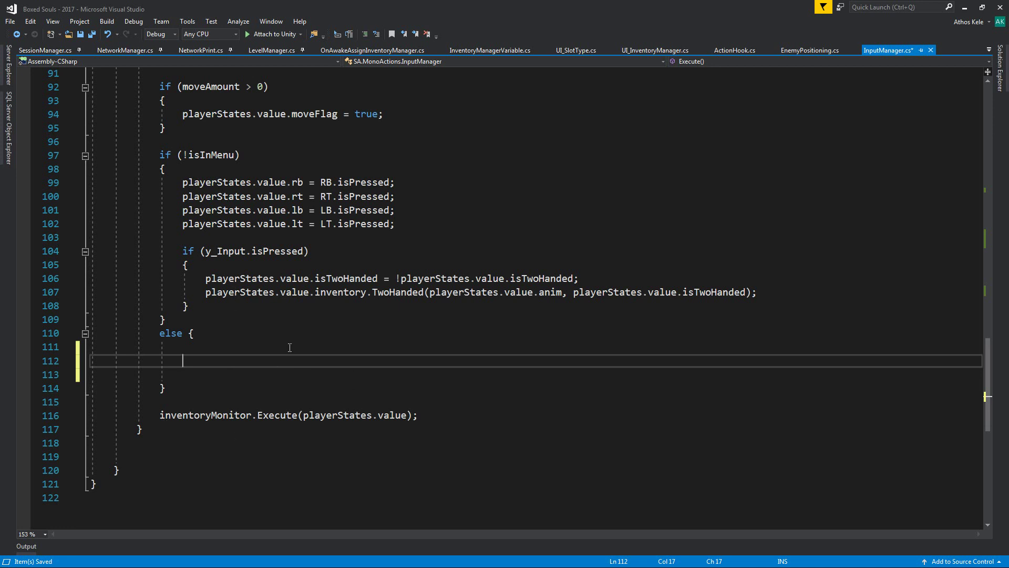
key(ctrl+s)
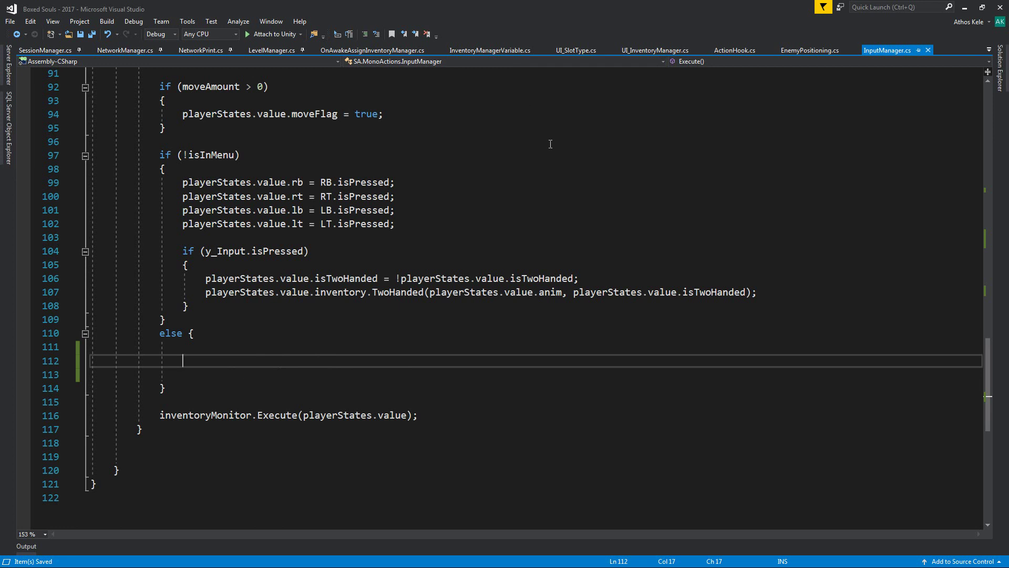
- In UI_InventoryManager.cs, replace the empty Update method with an empty public void Tick() method
click(652, 50)
scroll(501, 330, down, 1)
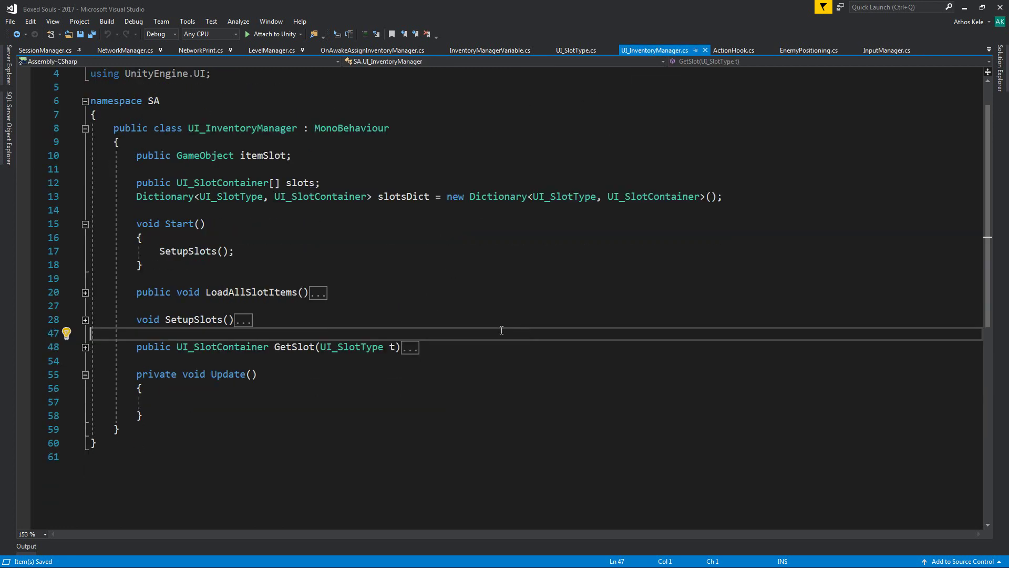
scroll(342, 342, down, 3)
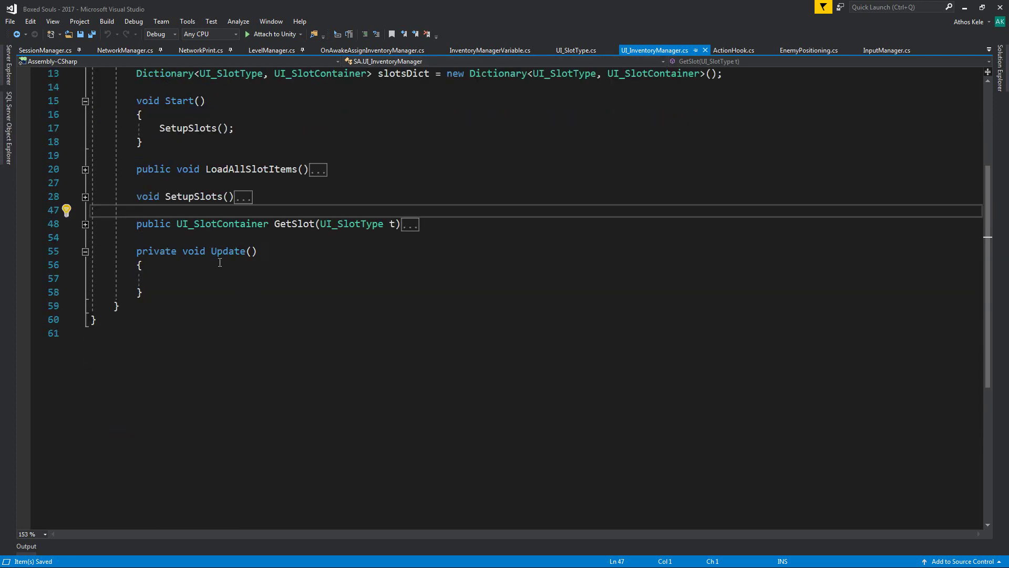
drag(138, 253, 217, 301)
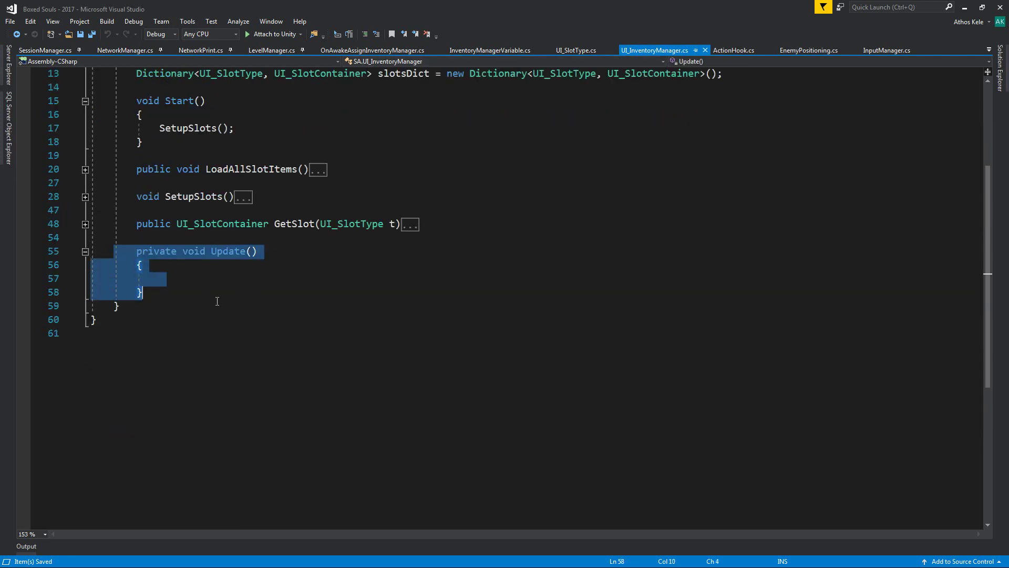
key(BackSpace)
text(public v)
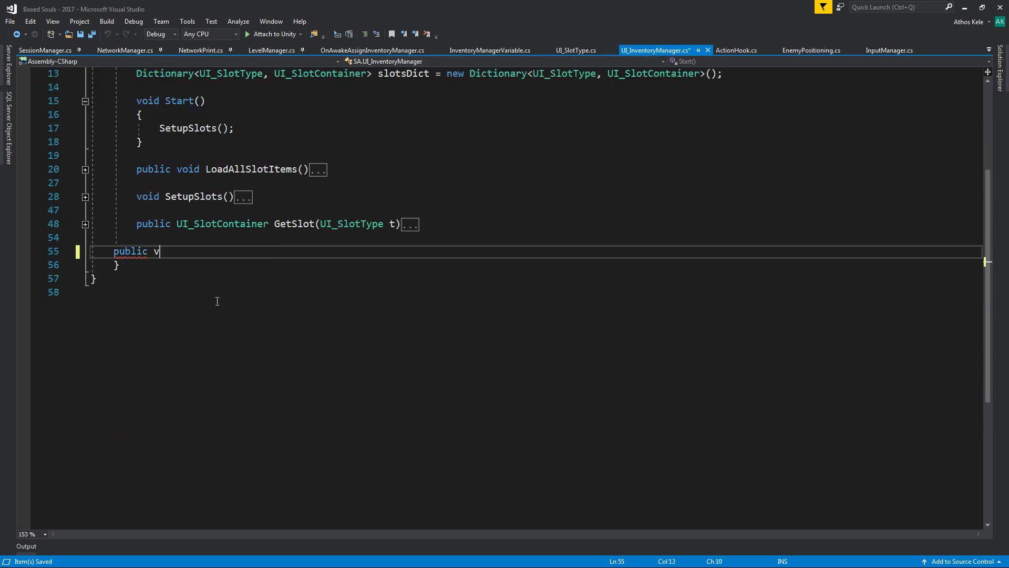
text(oid Tick())
key(Return)
text({)
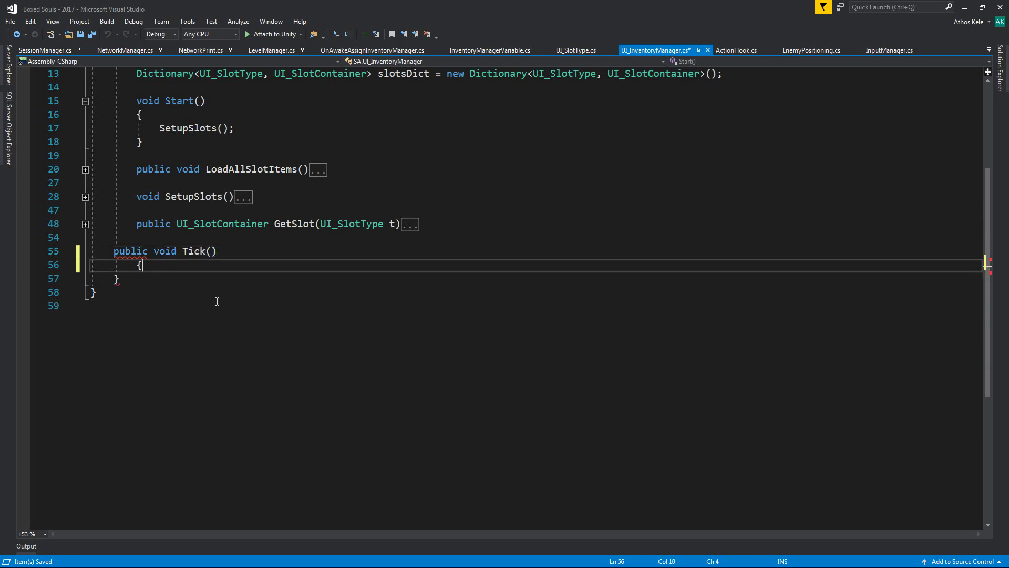
key(Return)
key(Return)
key(Up)
key(Up)
key(Home)
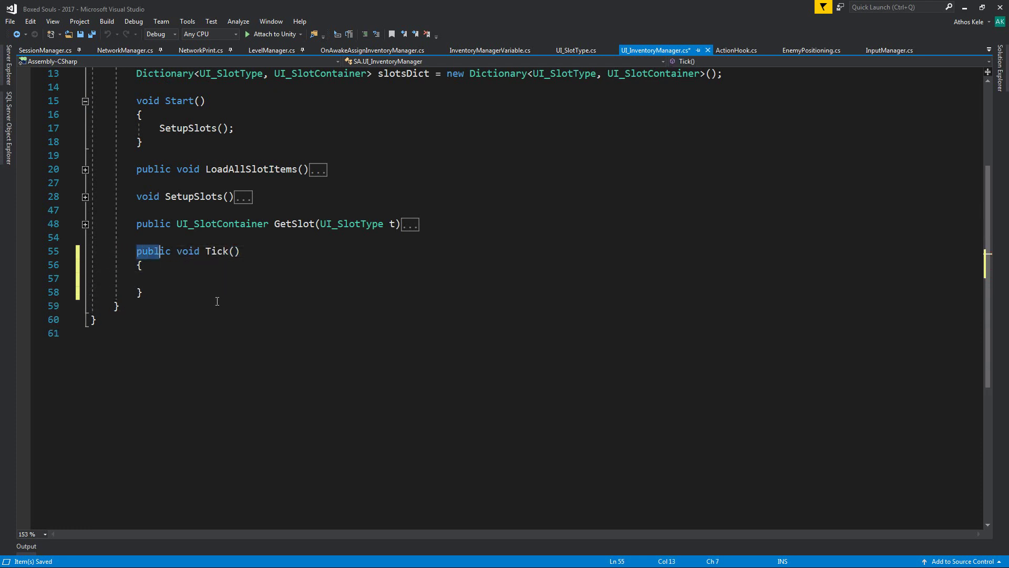
key(shift+Down)
key(shift+Down)
key(shift+Down)
key(Escape)
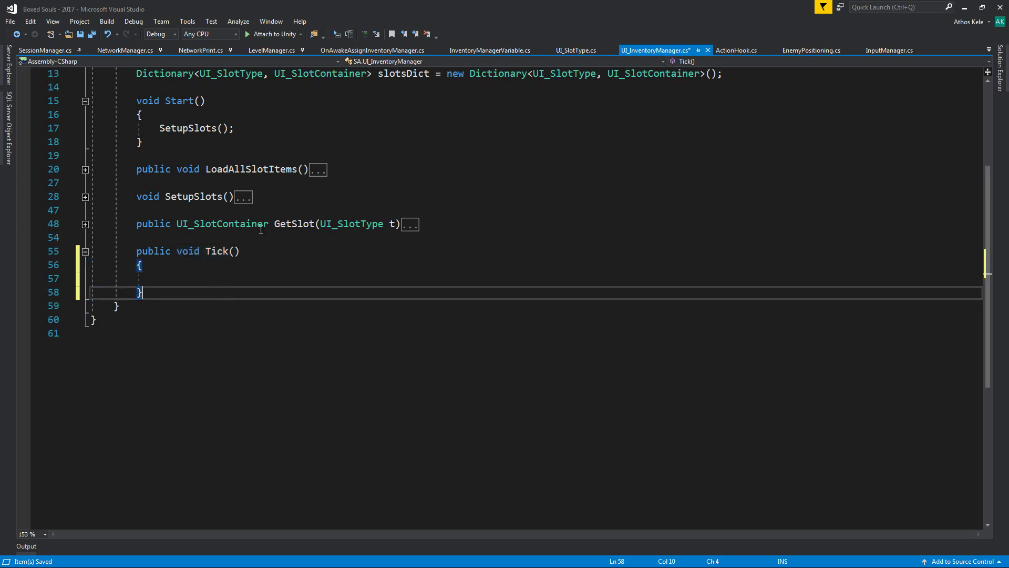
- Give Tick the parameter InputManager inp and save the file
click(235, 251)
scroll(273, 312, up, 1)
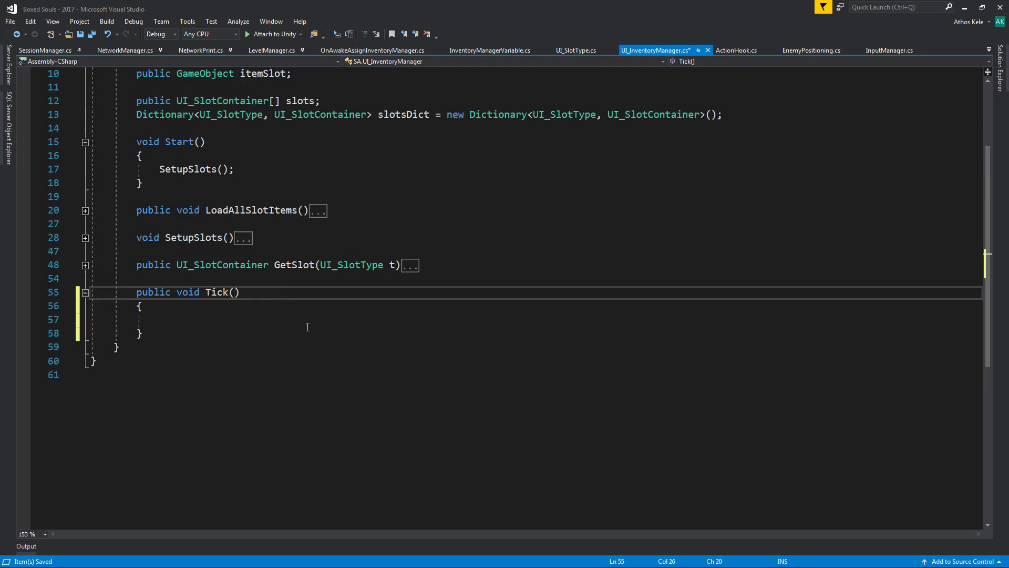
text(Input)
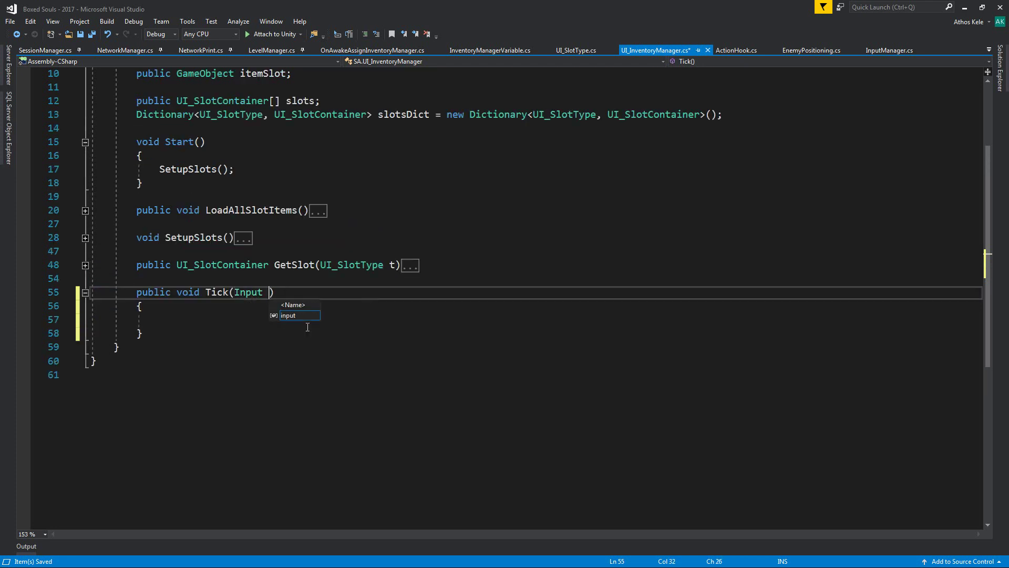
key(BackSpace)
text(Manager )
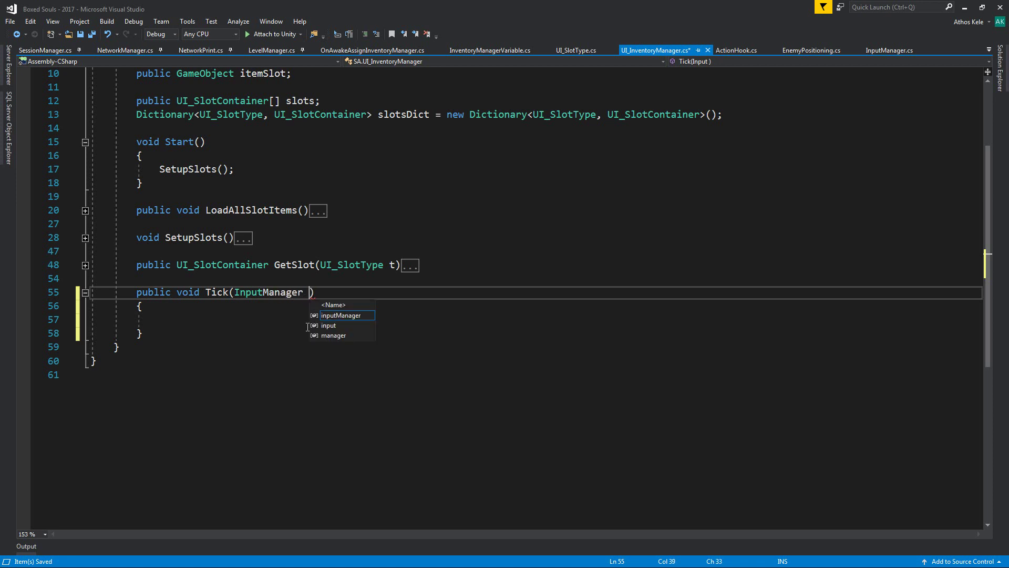
text(inp)
key(ctrl+s)
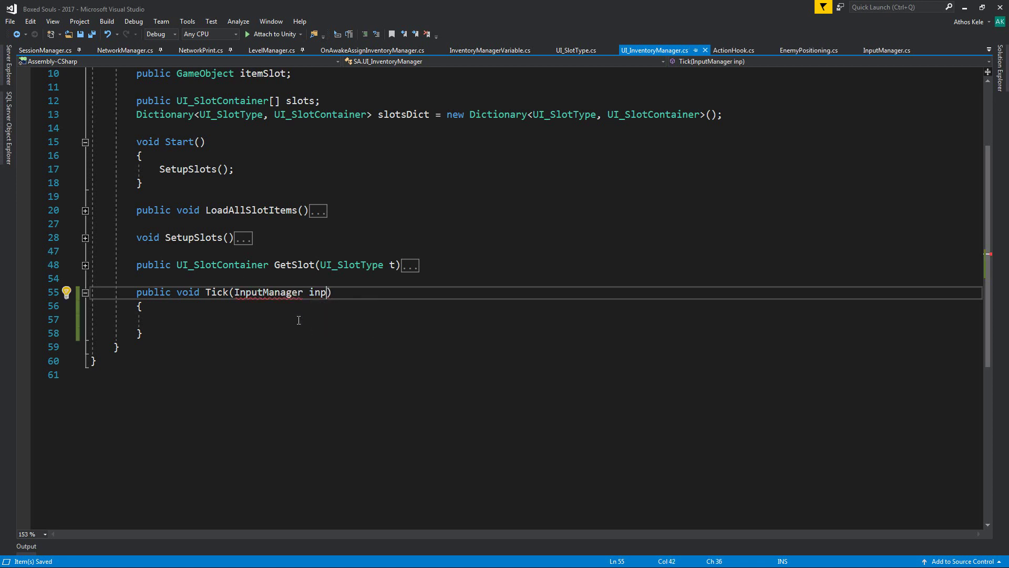
- Resolve the unknown InputManager type by adding using SA.MonoActions, then save
right_click(272, 291)
click(333, 301)
click(100, 308)
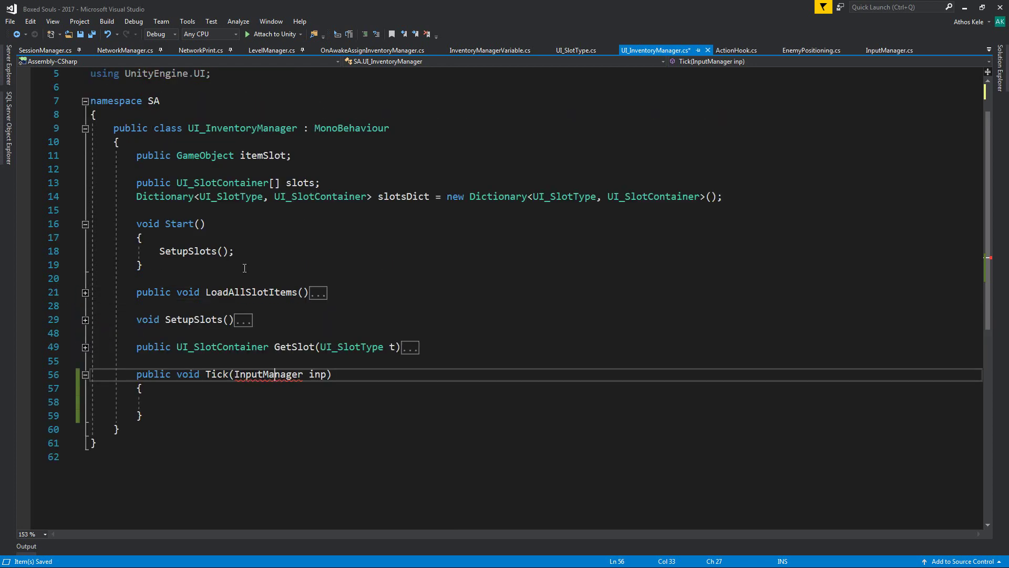
scroll(157, 158, down, 4)
click(280, 278)
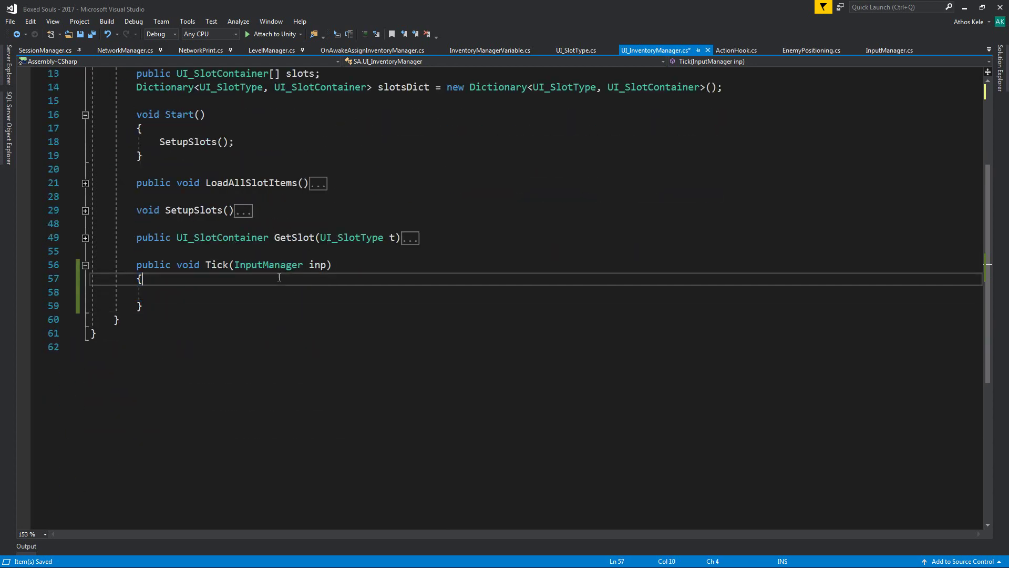
key(ctrl+s)
click(345, 310)
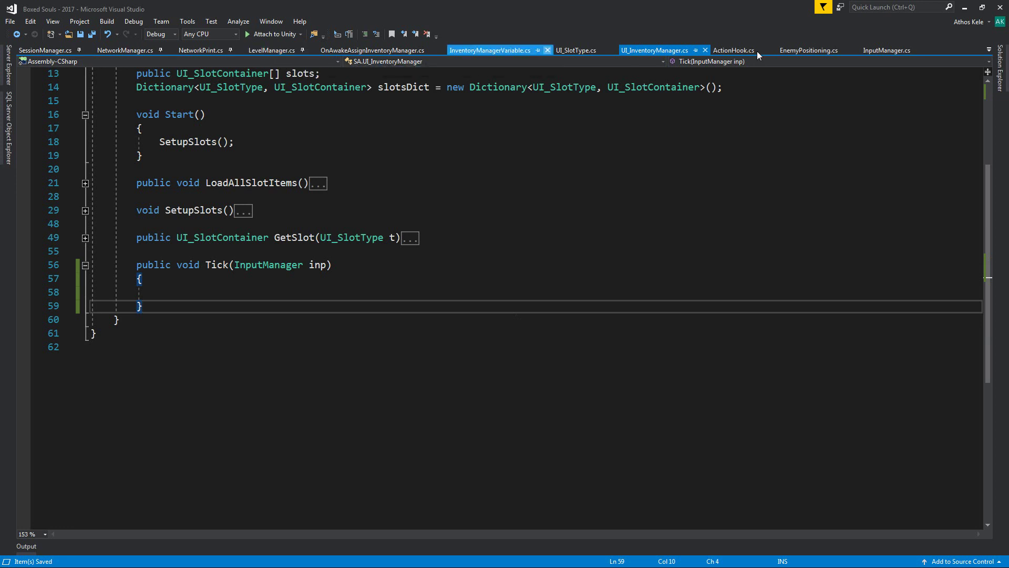
- Pin the UI_InventoryManager.cs and InputManager.cs tabs and close NetworkManager.cs
click(695, 50)
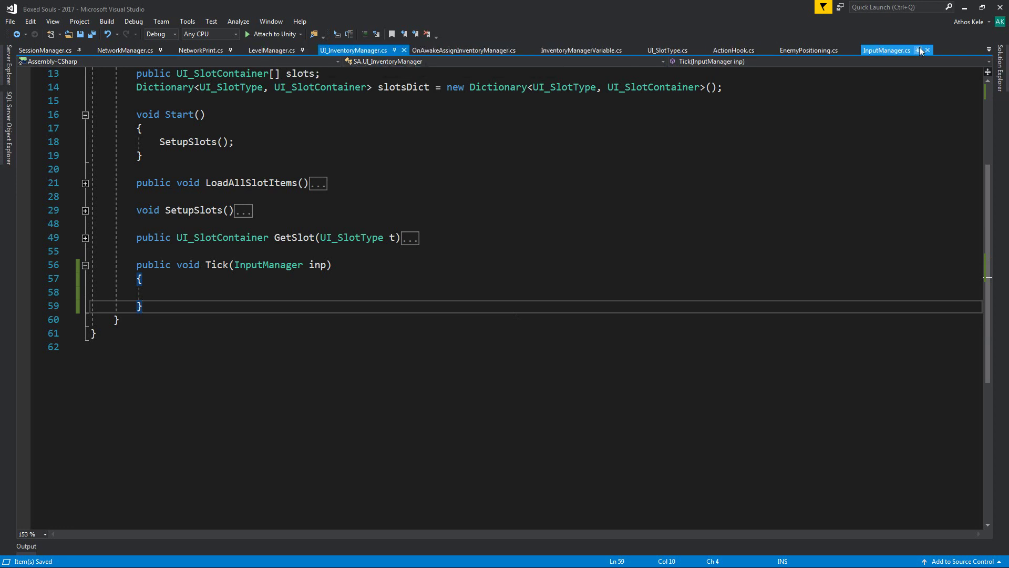
click(918, 50)
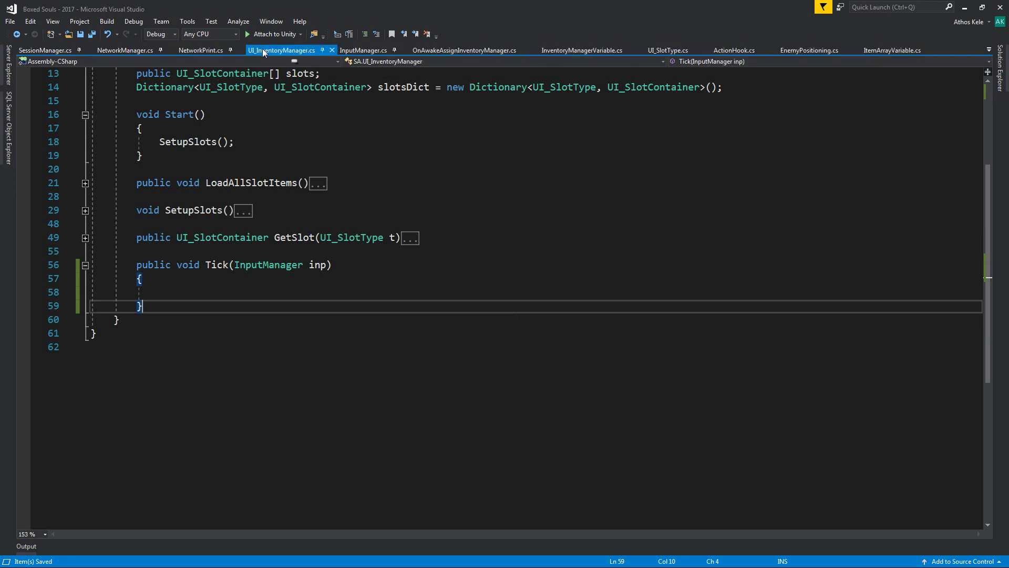
click(168, 50)
- Close SessionManager.cs and bring up the InputManager.cs code
middle_click(66, 53)
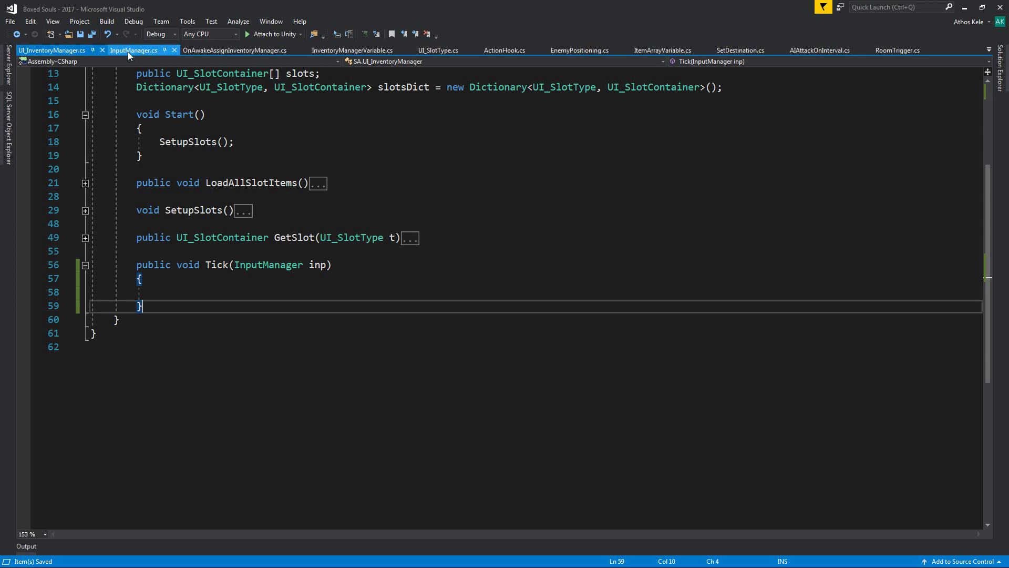
click(128, 51)
scroll(439, 346, up, 1)
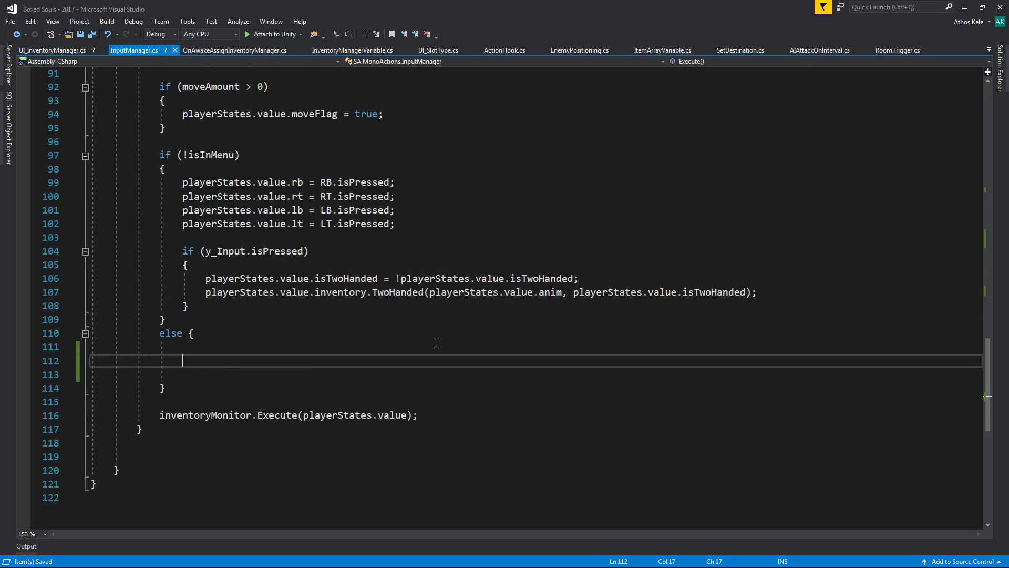
- Add inventoryManager.value.Tick(this); to the isInMenu else branch and save
text(inv)
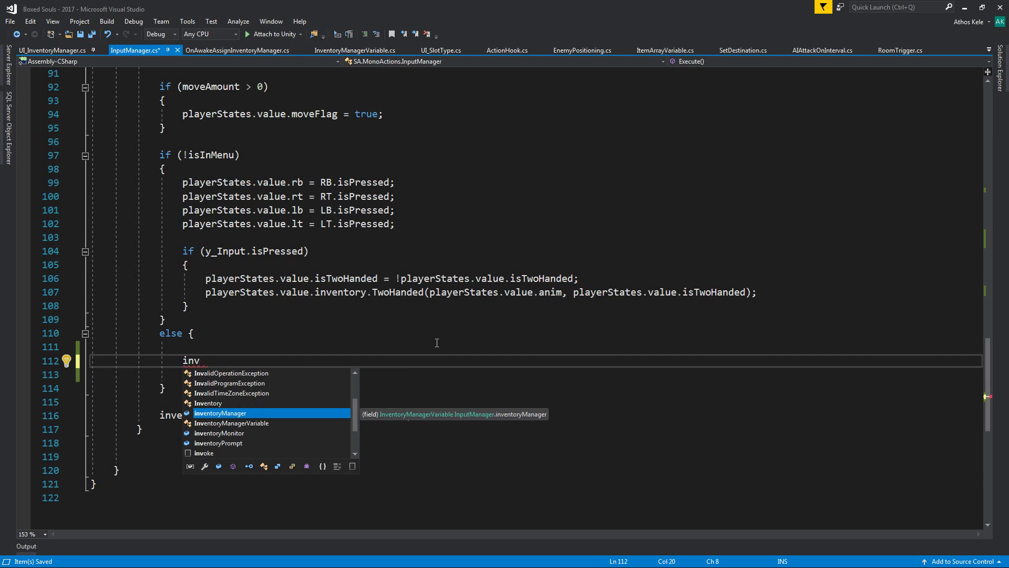
text(.)
key(Down)
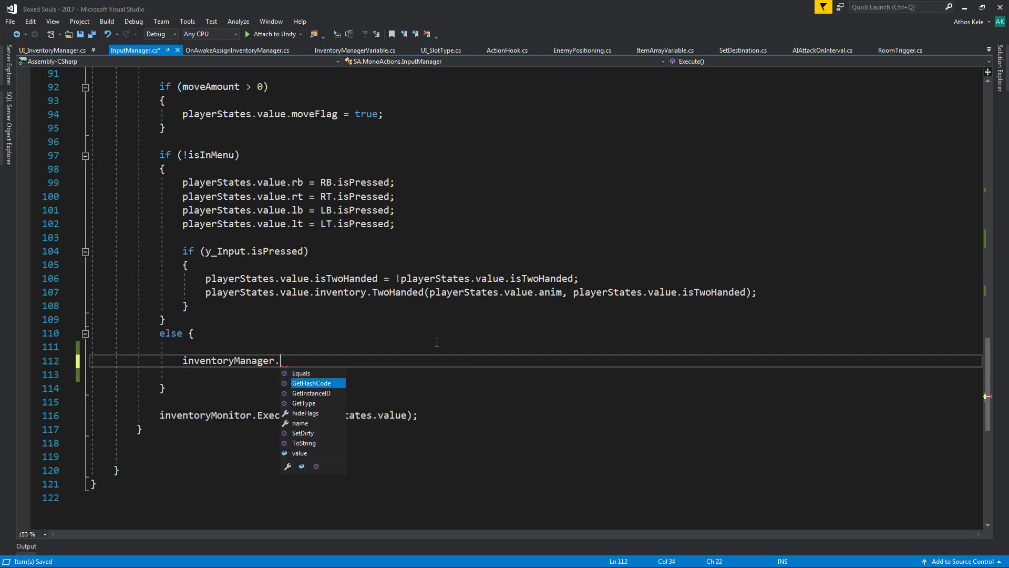
key(Down)
key(Down)
key(Down)
key(Down)
key(Down)
key(Tab)
text(.Ti)
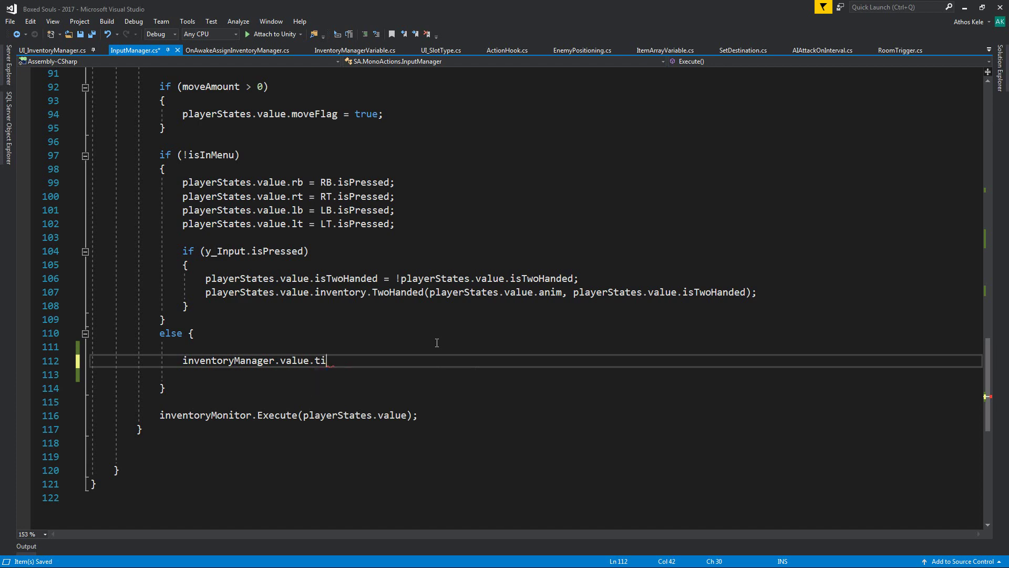
text(ck(this);)
key(ctrl+s)
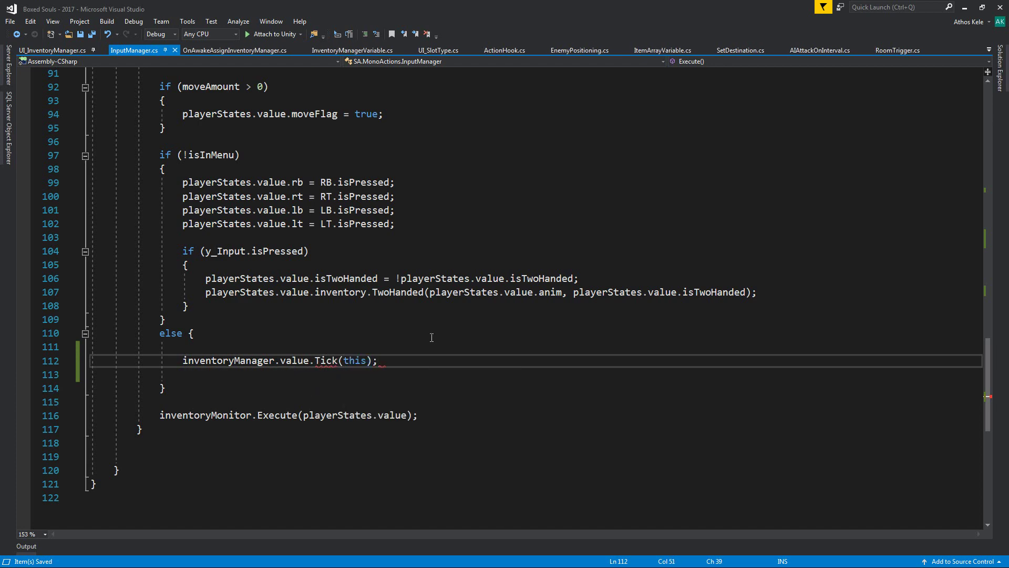
scroll(278, 316, up, 5)
scroll(279, 316, up, 8)
scroll(278, 316, up, 4)
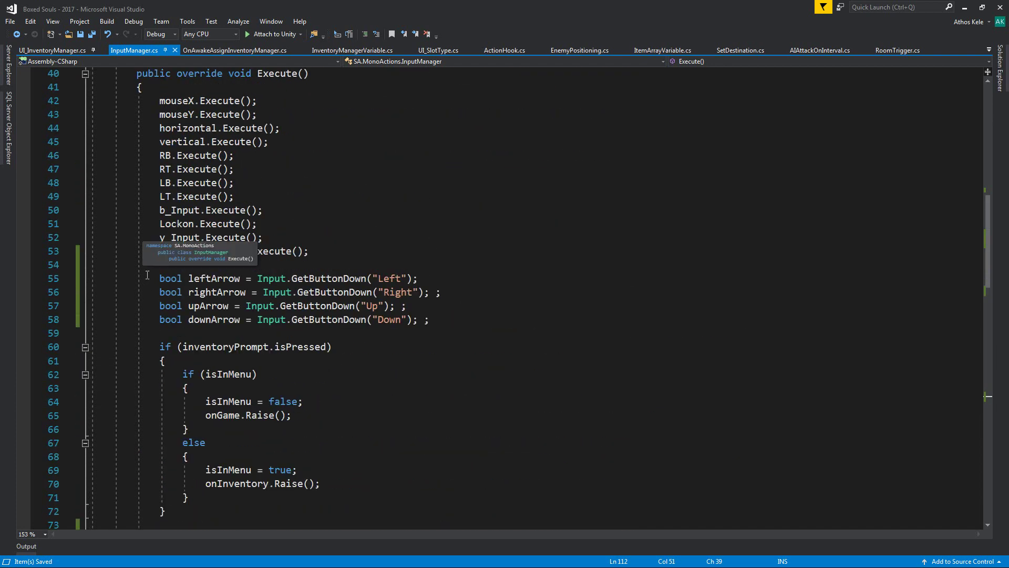
- Select the four local bool arrow declarations in Execute to review them
drag(137, 278, 355, 319)
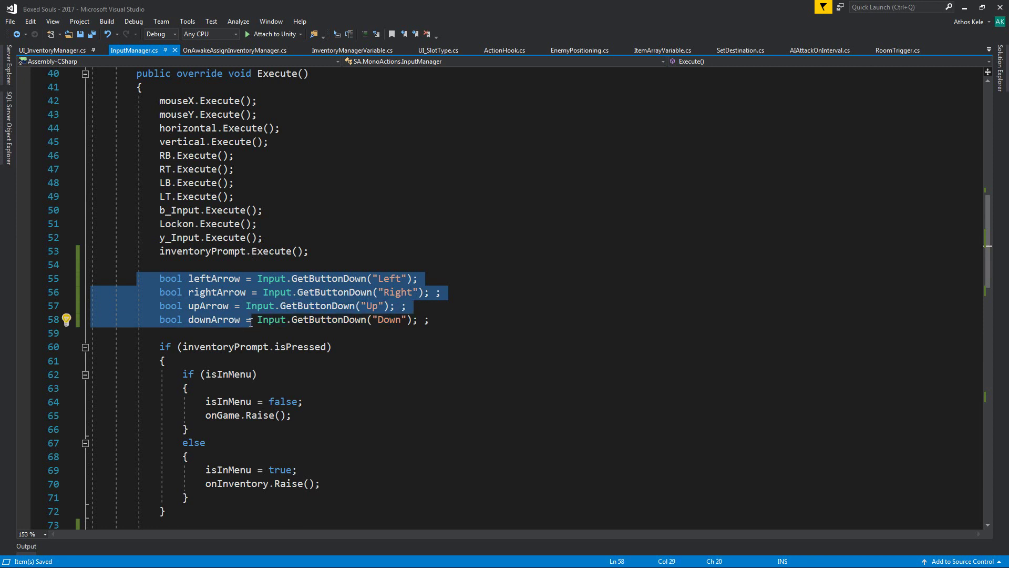
key(Escape)
key(Up)
key(Up)
key(Up)
key(Home)
alt+drag(160, 278, 249, 321)
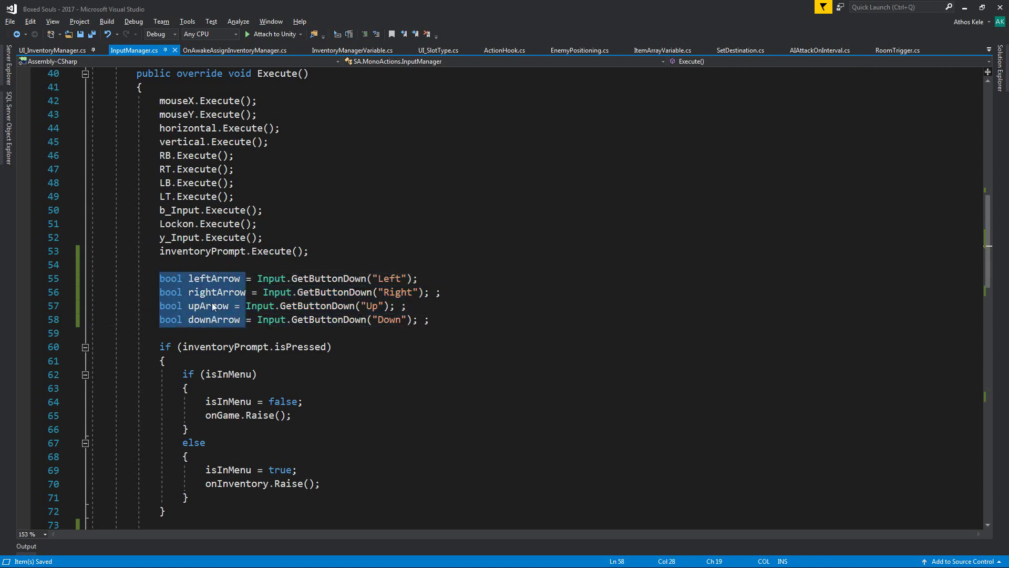
scroll(295, 291, up, 4)
scroll(344, 237, up, 2)
scroll(343, 237, up, 2)
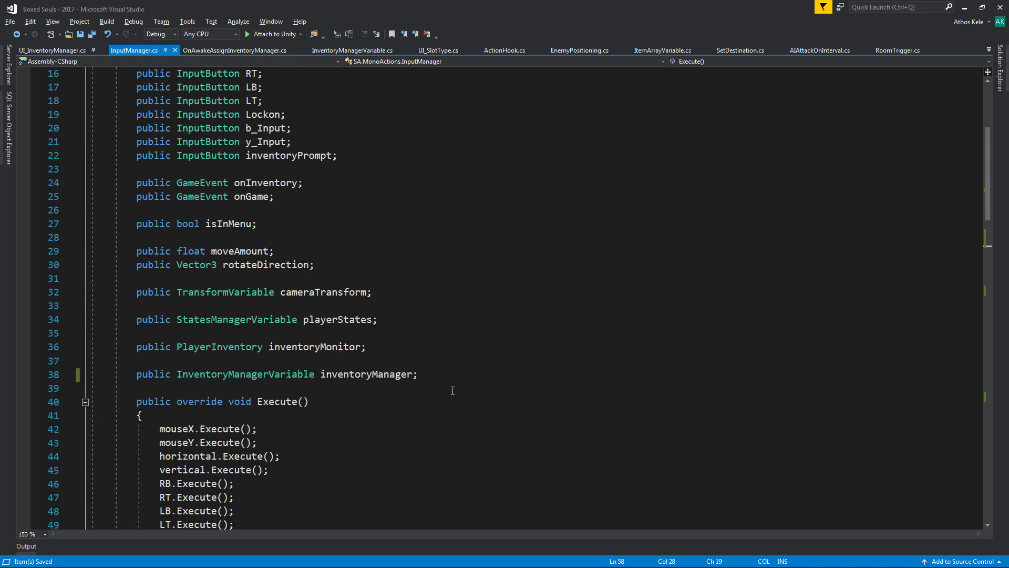
- Declare bool leftArrow, rightArrow, upArrow and downArrow fields below inventoryPrompt, and save
click(420, 374)
key(Up)
key(Up)
key(Up)
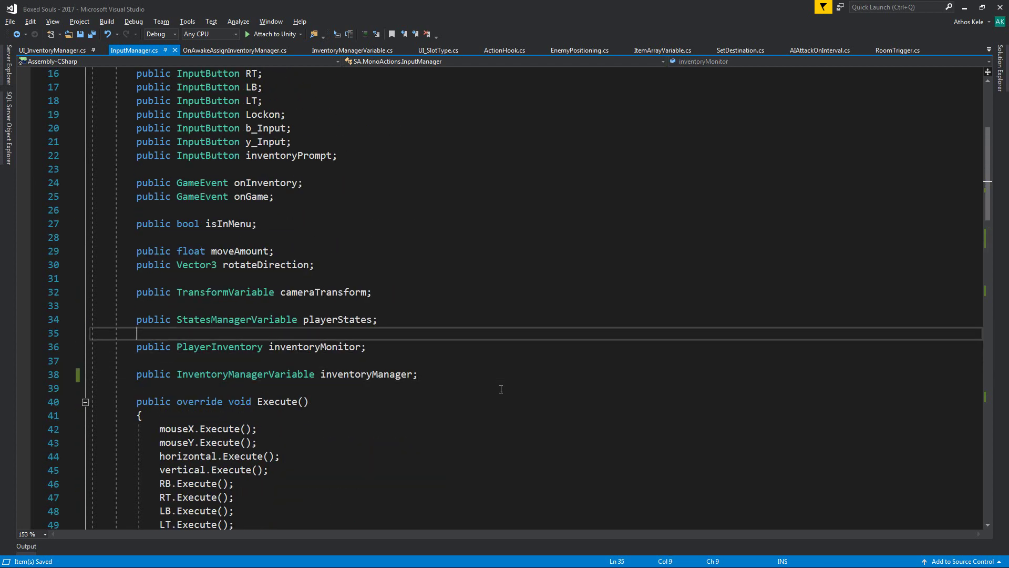
click(494, 156)
key(Return)
key(Return)
text(bool leftArrow bool rightArrow bool upArrow = bool downArrow)
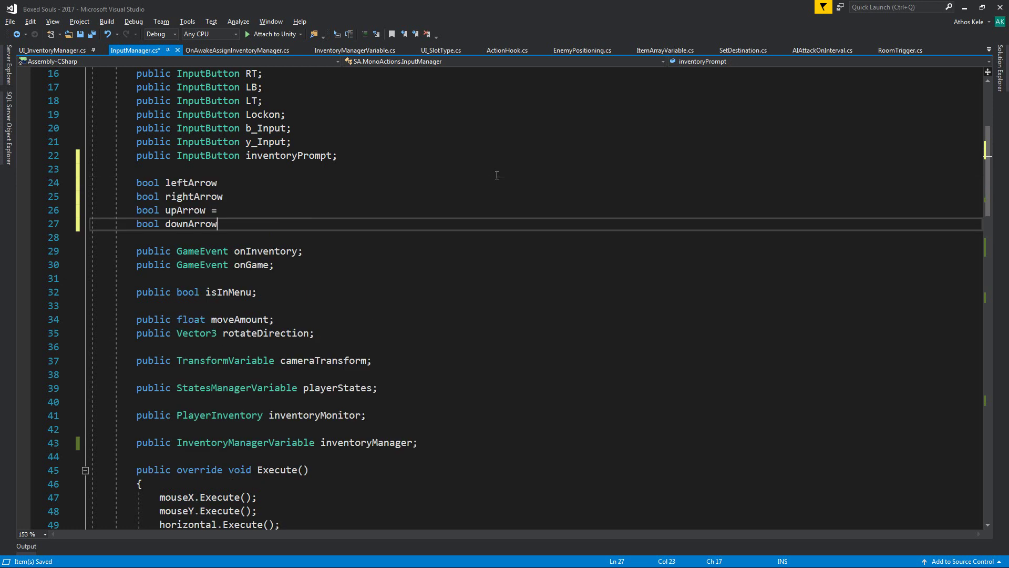
text(;)
key(Up)
key(Up)
key(End)
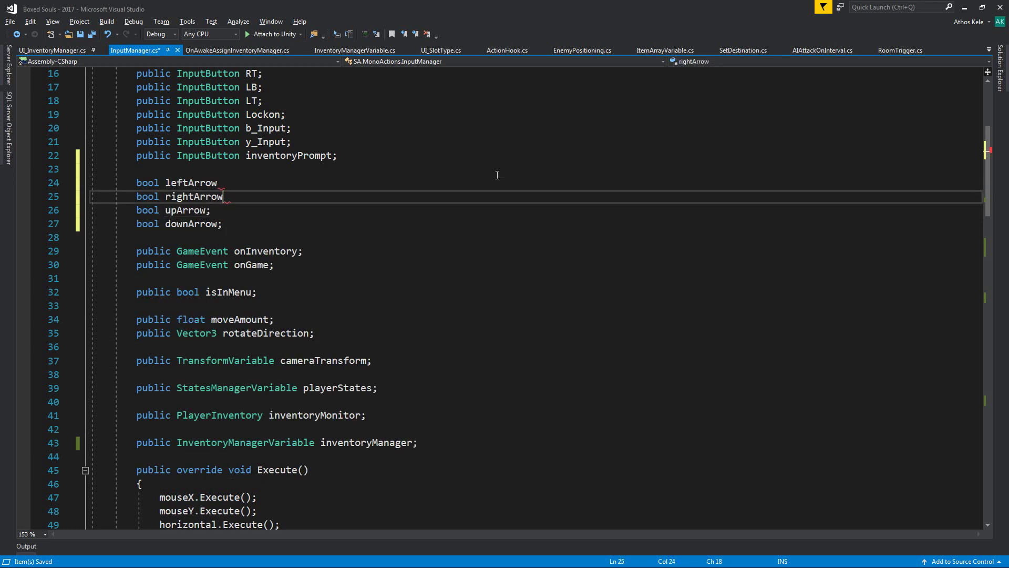
text(;)
key(Up)
text(;)
key(ctrl+s)
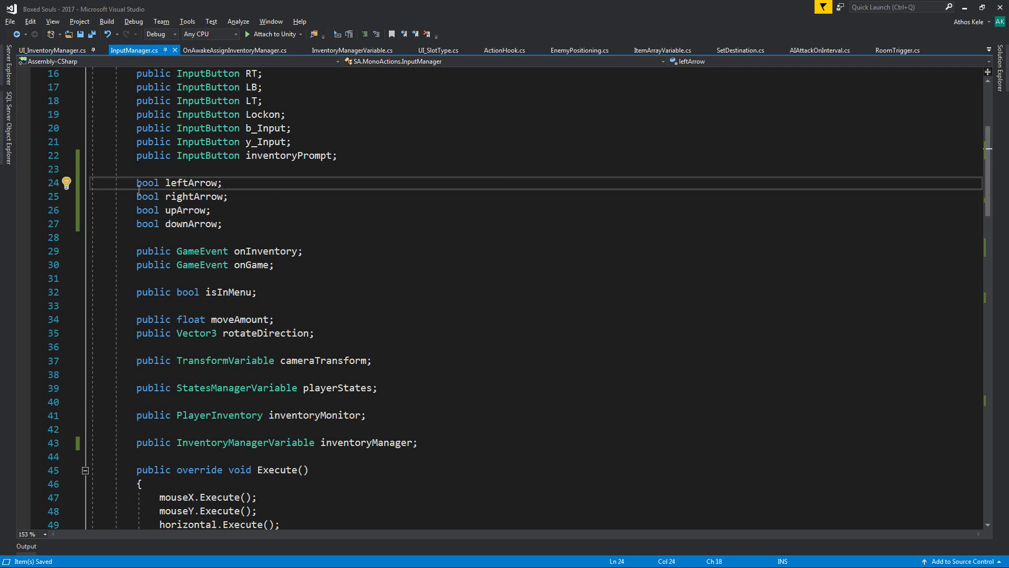
- Make the leftArrow, rightArrow, upArrow and downArrow fields public
double_click(155, 157)
key(ctrl+c)
click(139, 182)
key(ctrl+v)
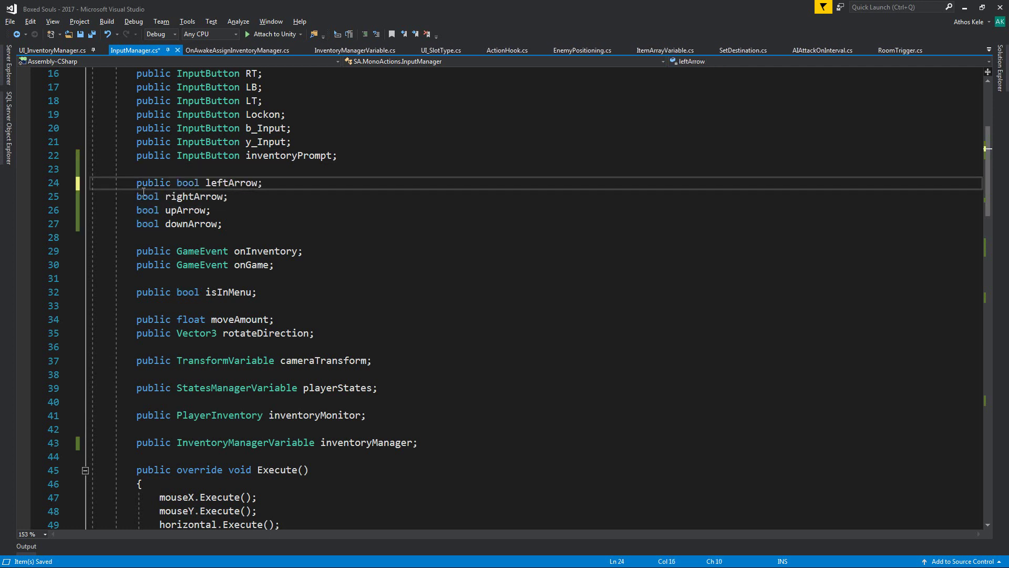
click(137, 196)
key(ctrl+v)
click(137, 214)
key(ctrl+v)
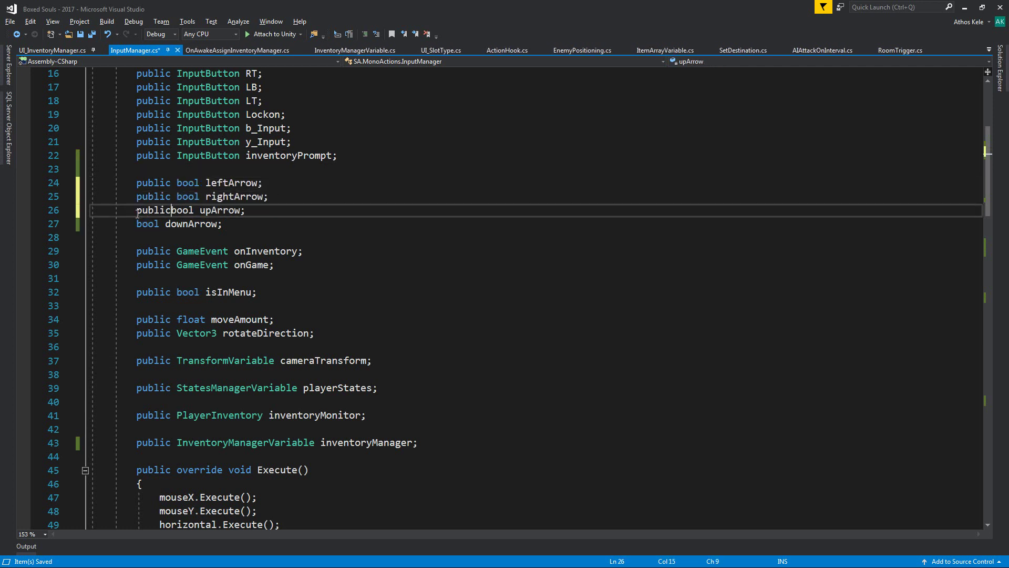
click(138, 224)
key(ctrl+v)
- Remove a stray bracket line after line 23 and select the four arrow fields
click(275, 170)
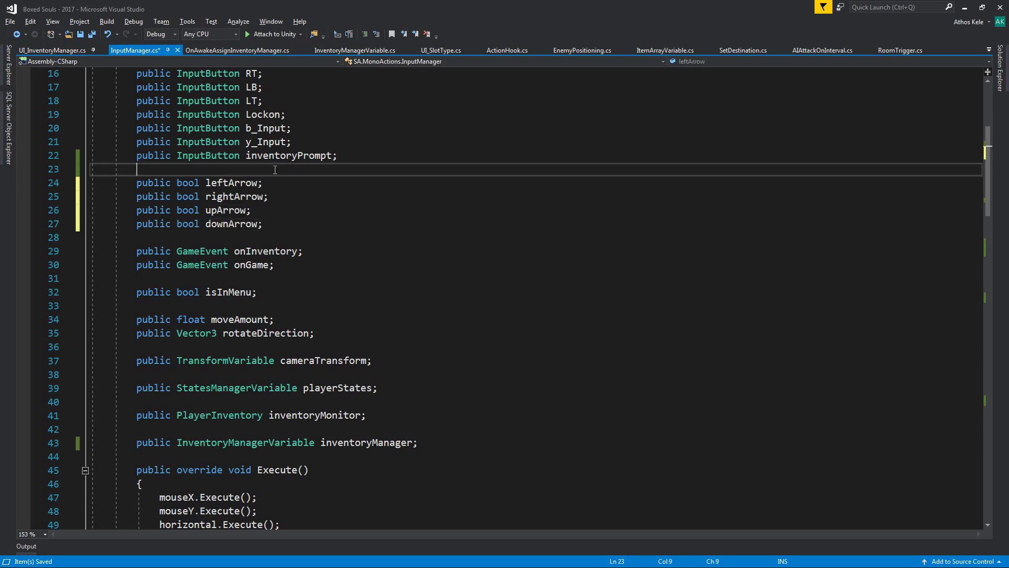
key(Return)
text([)
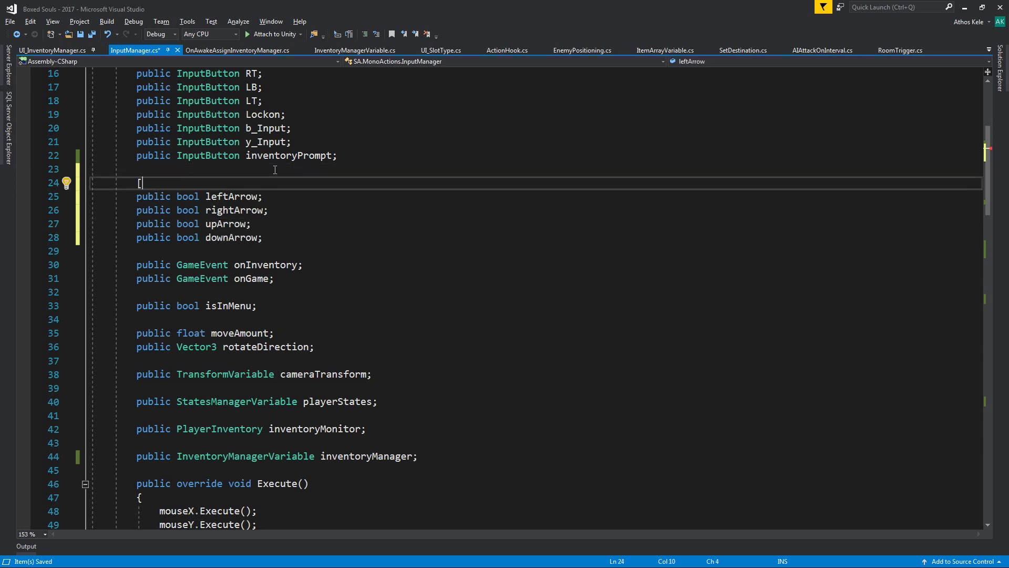
key(BackSpace)
key(BackSpace)
key(BackSpace)
key(BackSpace)
key(shift+Down)
key(shift+Down)
key(shift+Down)
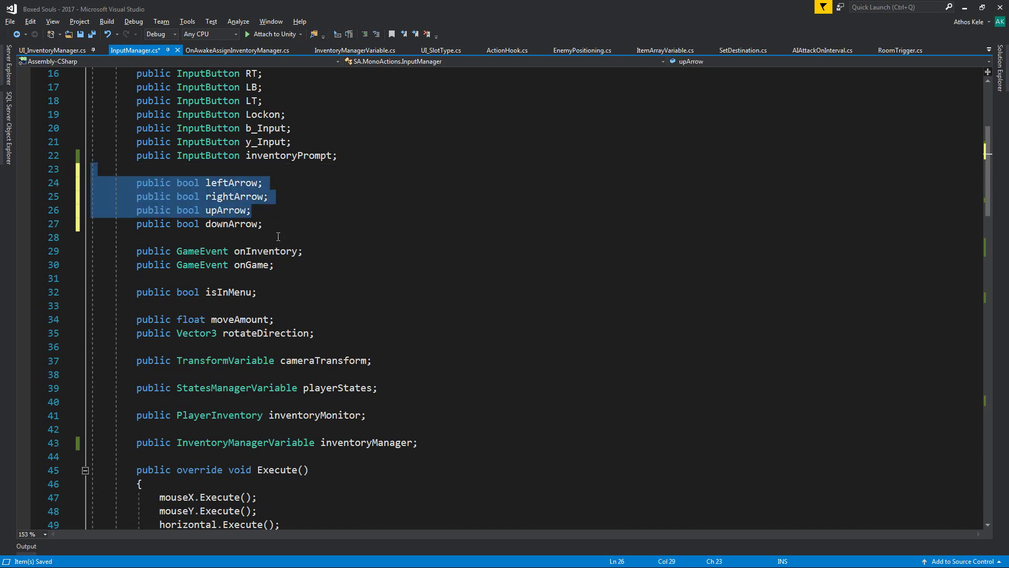
key(shift+Down)
- Box-select and delete 'bool ' on lines 60–63 so Execute assigns the arrow fields
scroll(277, 210, up, 3)
scroll(245, 316, down, 4)
scroll(245, 317, down, 6)
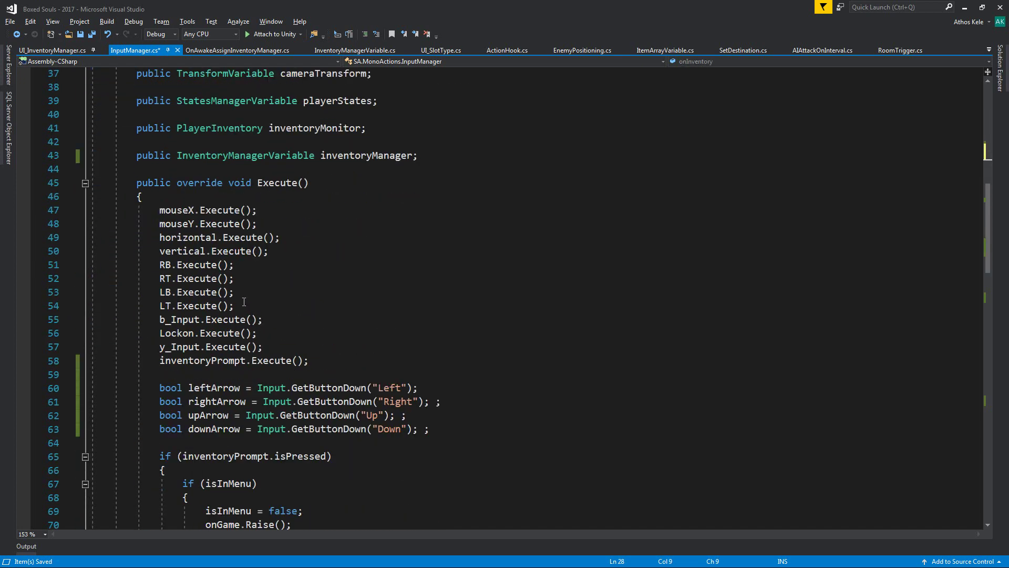
scroll(176, 253, down, 3)
alt+drag(137, 264, 189, 306)
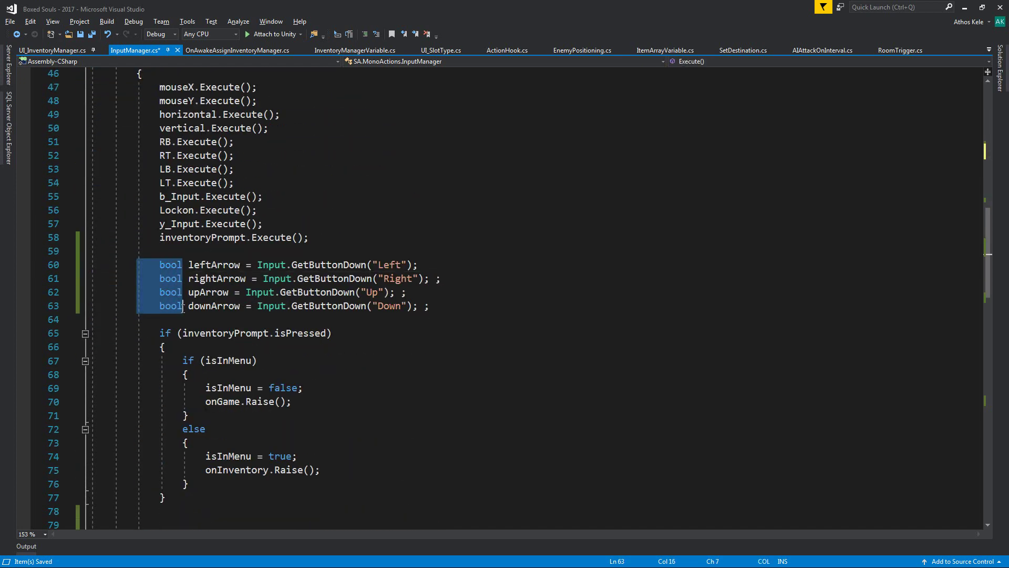
key(Delete)
key(Tab)
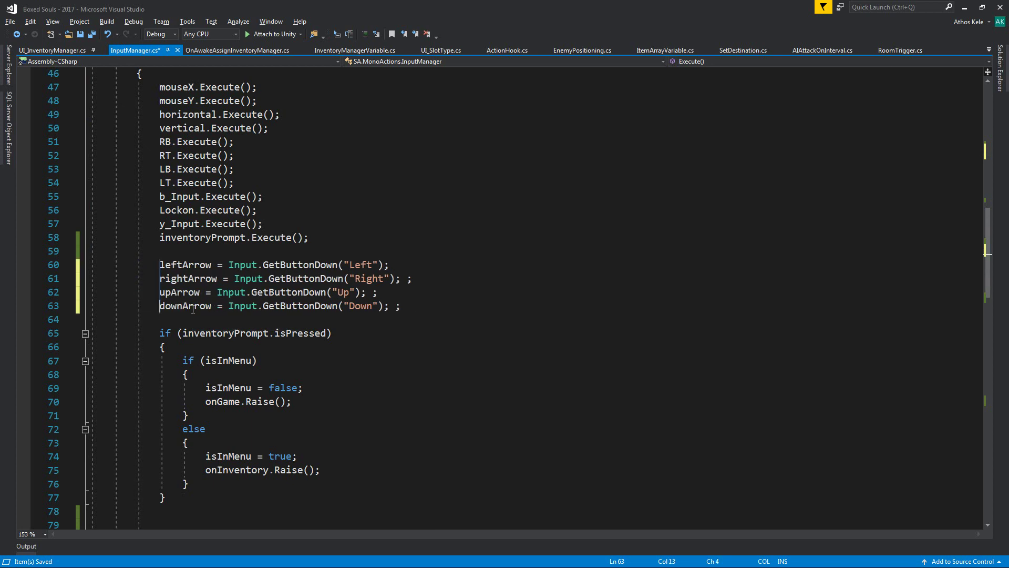
click(177, 292)
drag(153, 265, 402, 307)
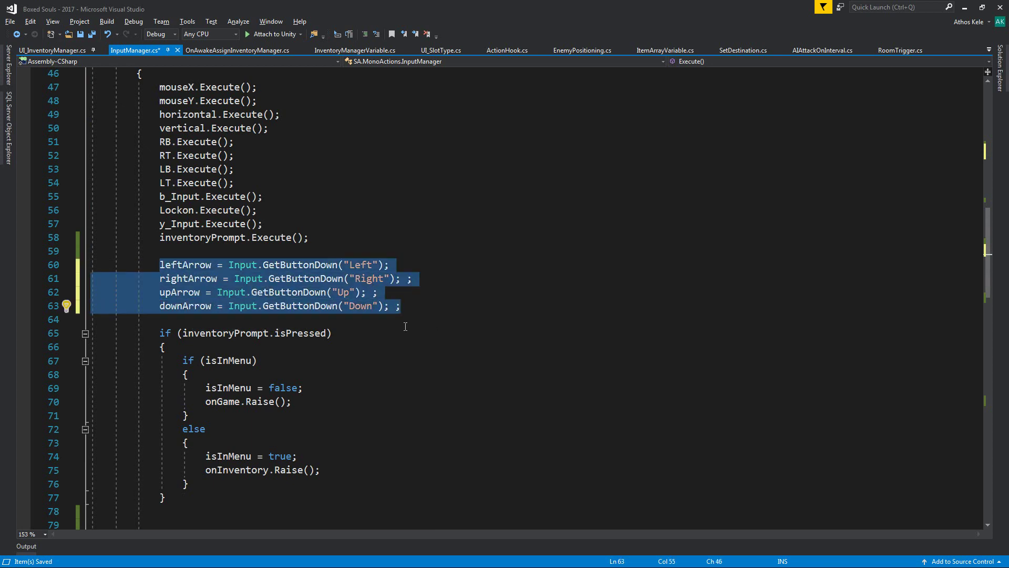
- Delete the empty line 118 below the Tick(this) call in InputManager.cs
scroll(349, 382, down, 10)
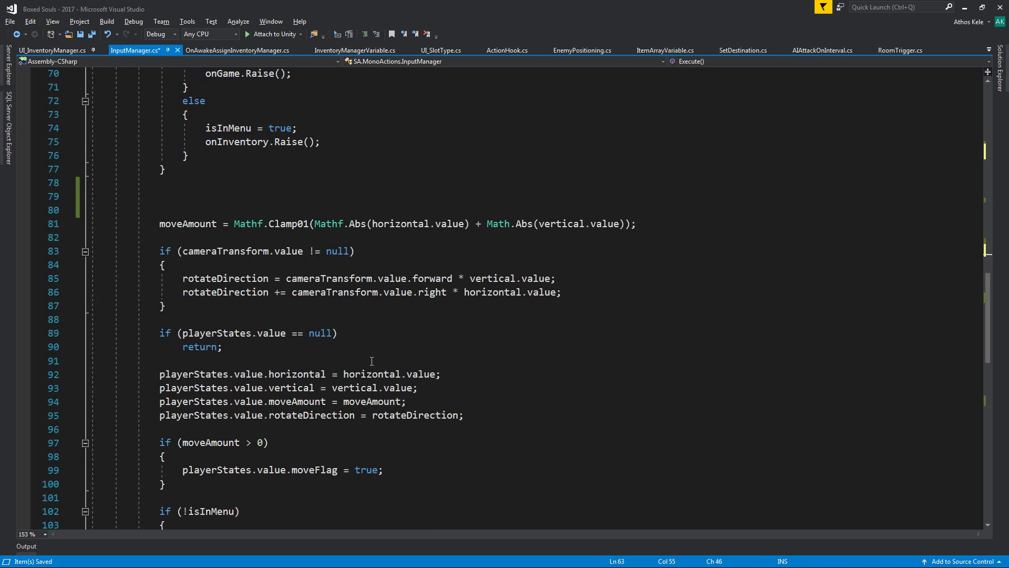
scroll(349, 382, down, 4)
scroll(349, 382, down, 4)
click(388, 388)
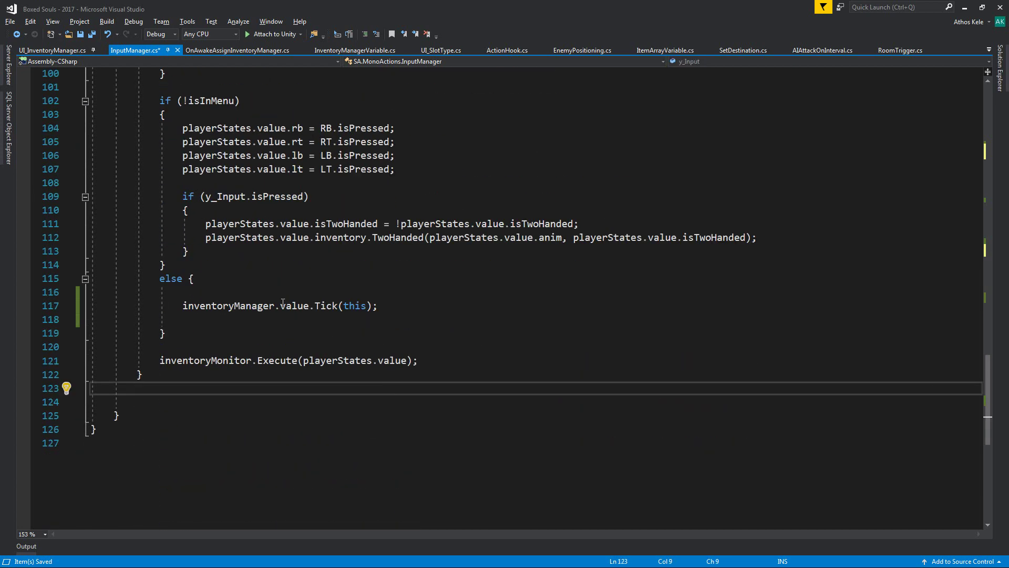
key(Up)
key(Up)
key(Up)
key(Up)
key(shift+Delete)
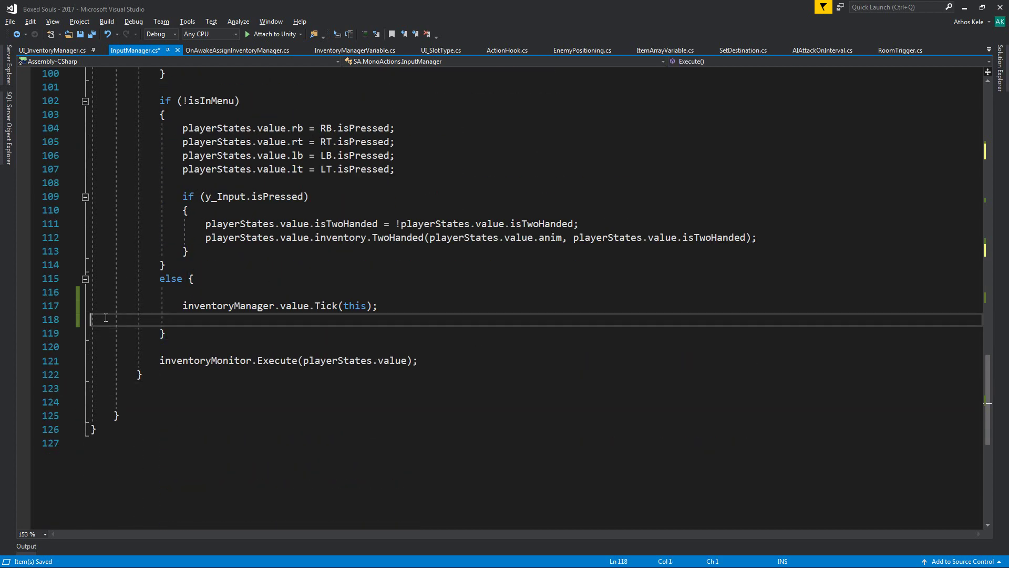
key(Up)
key(End)
- Use Go To Definition on Tick to open the empty method in UI_InventoryManager.cs
right_click(327, 306)
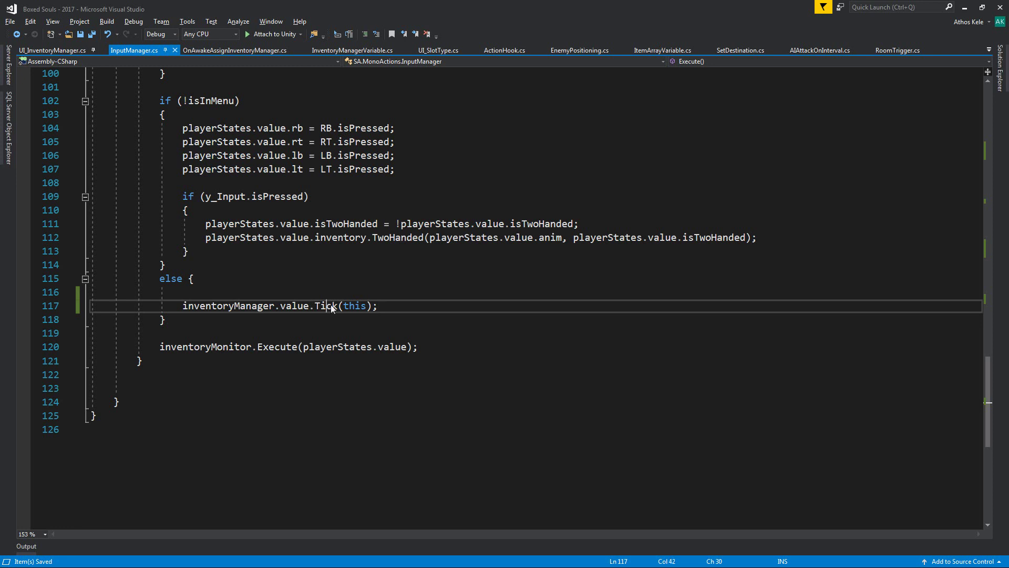
click(392, 360)
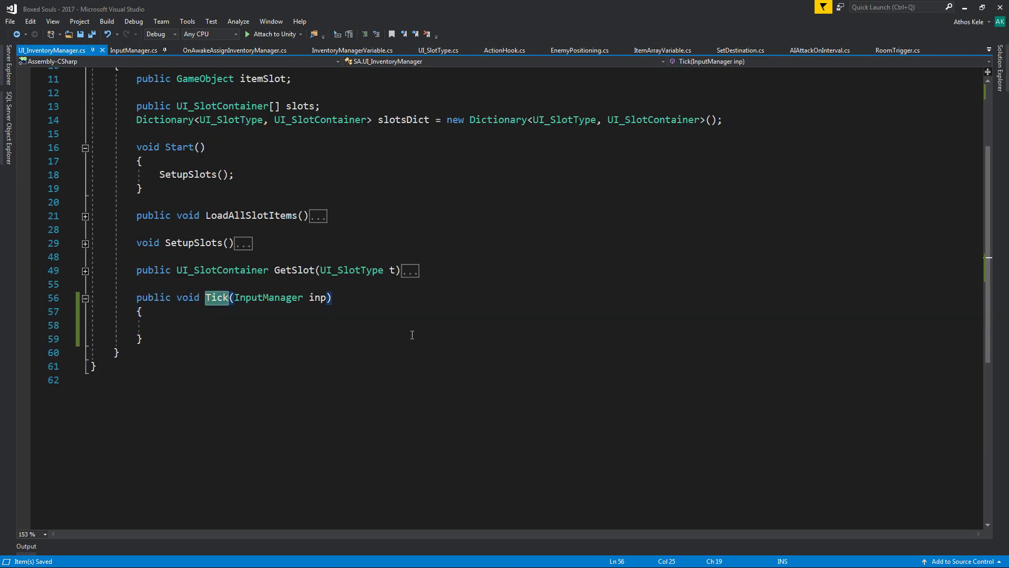
click(280, 304)
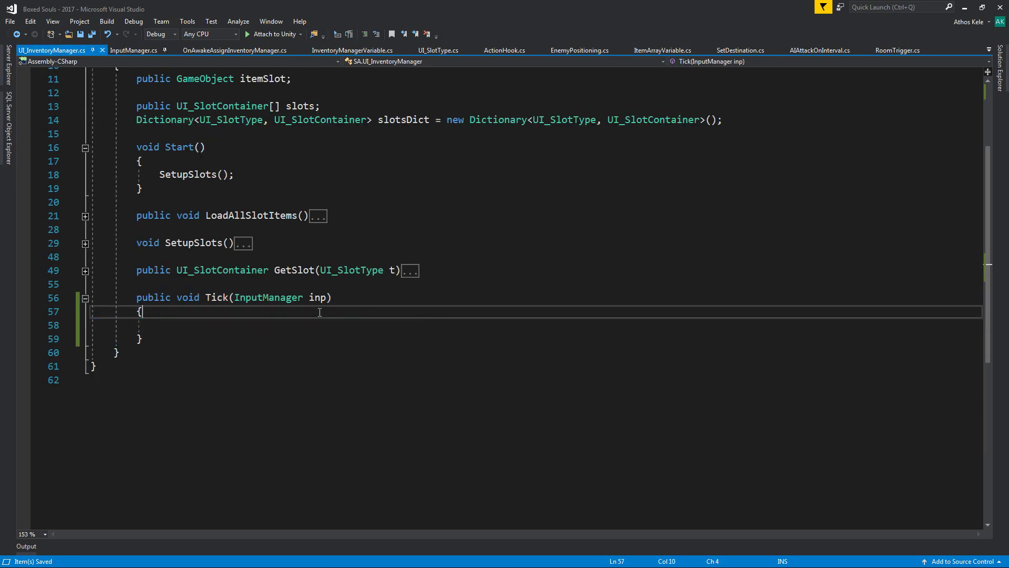
click(382, 329)
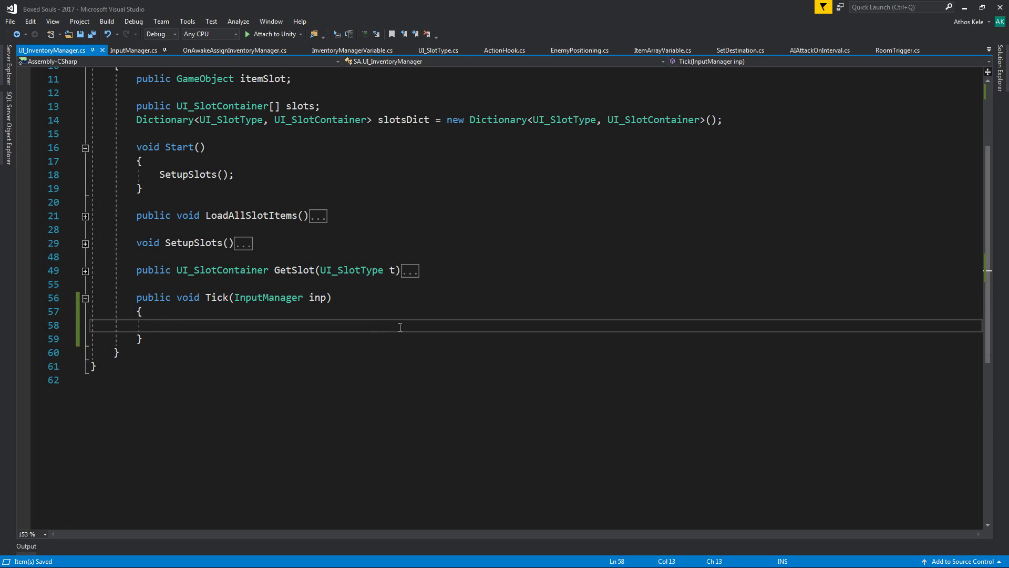
scroll(398, 330, up, 4)
click(252, 279)
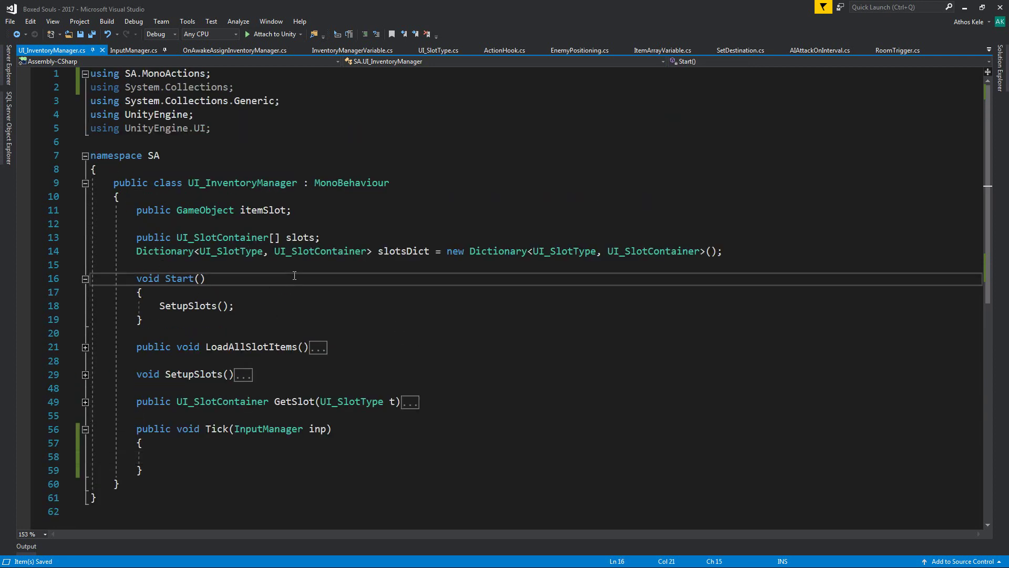
click(257, 263)
key(Return)
key(Return)
key(Up)
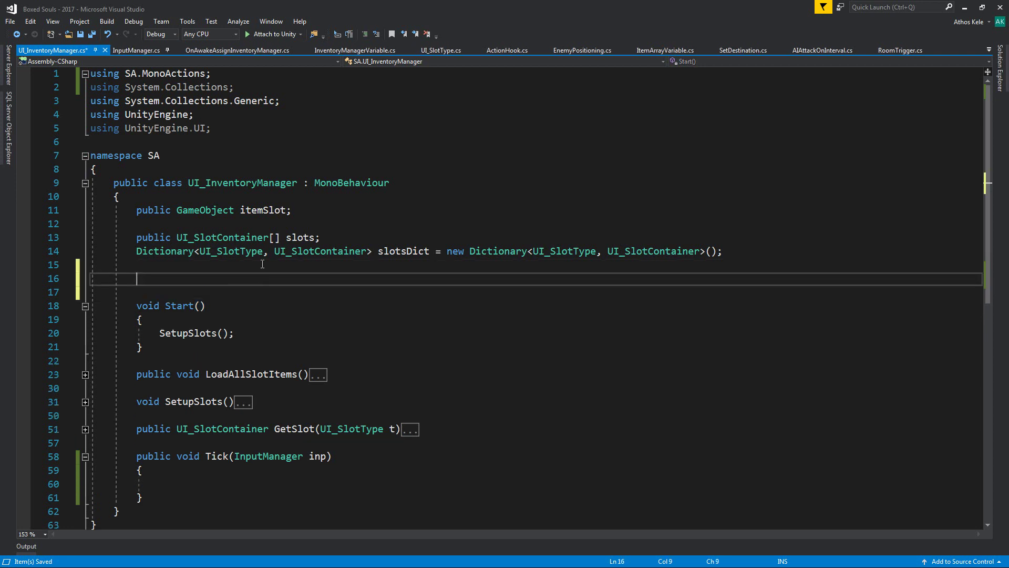
key(ctrl+z)
key(ctrl+z)
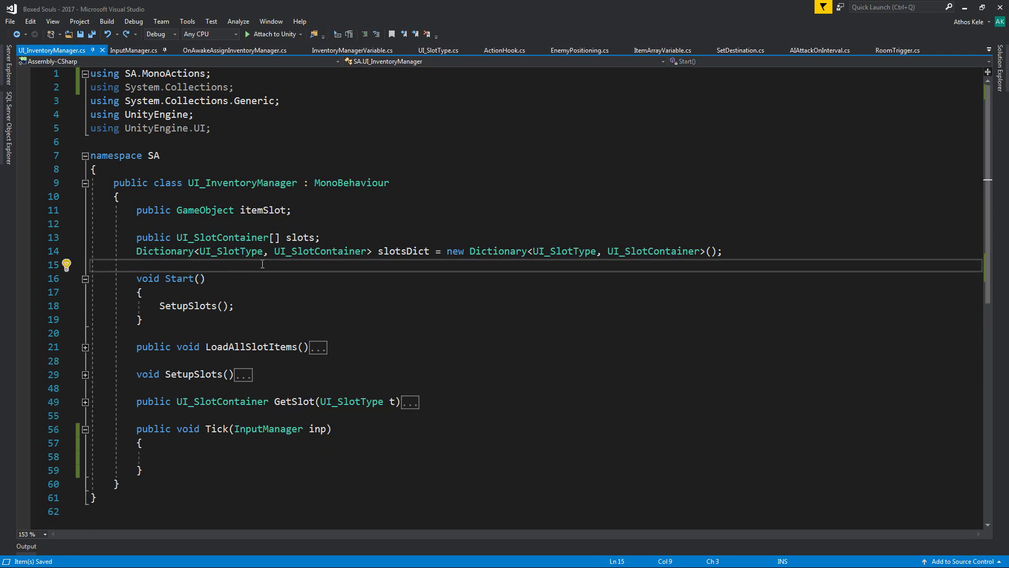
key(shift+Up)
key(shift+Up)
key(shift+Up)
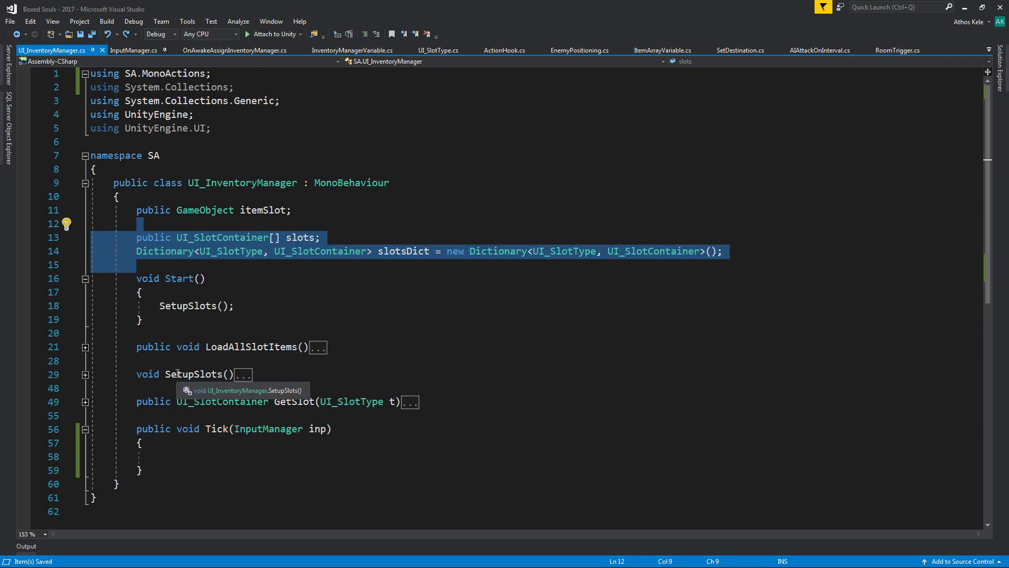
click(313, 291)
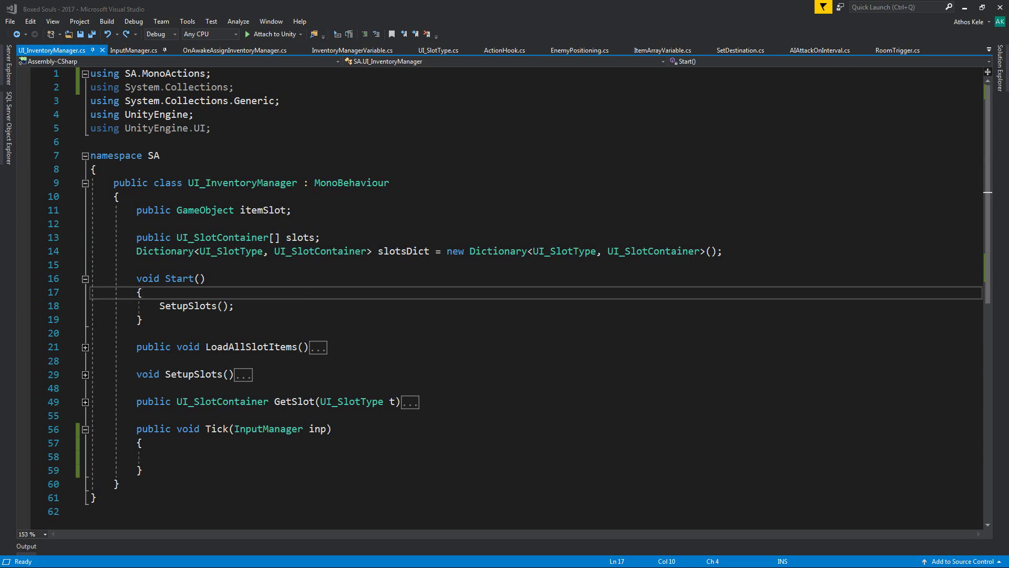
click(447, 461)
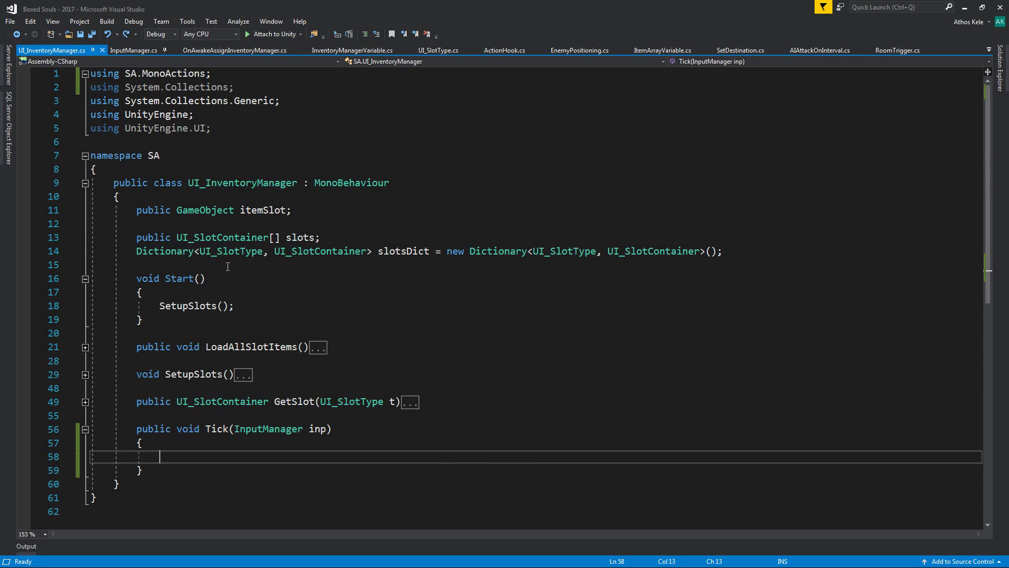
drag(109, 239, 793, 253)
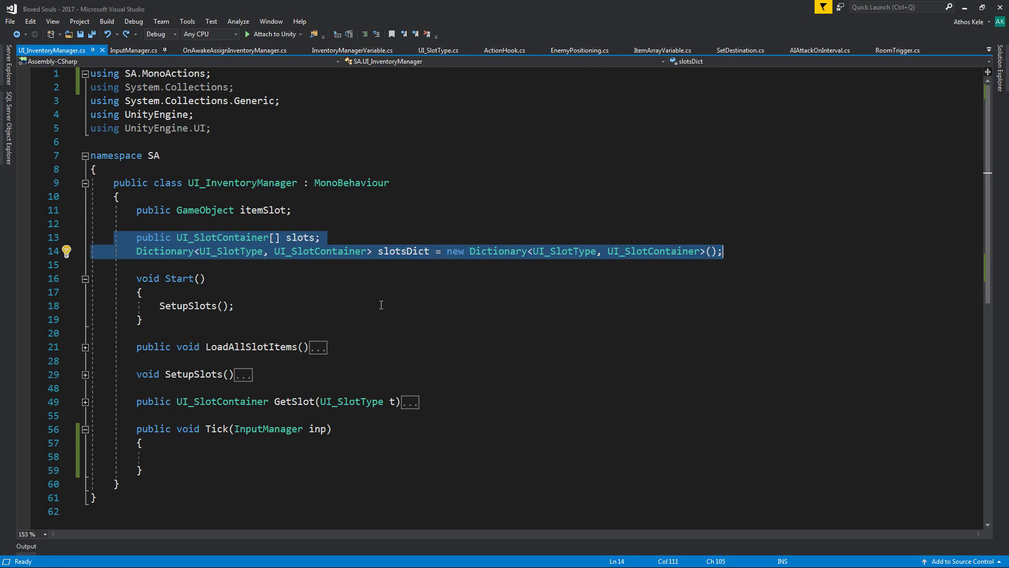
click(375, 265)
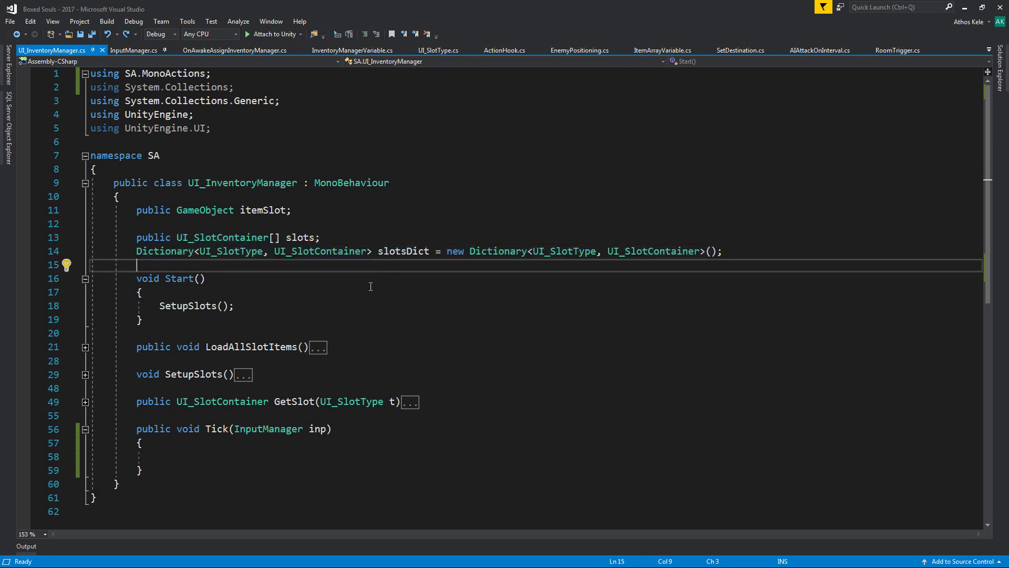
- Comment out the slots and slotsDict field declarations
key(Return)
key(shift+Up)
key(shift+Up)
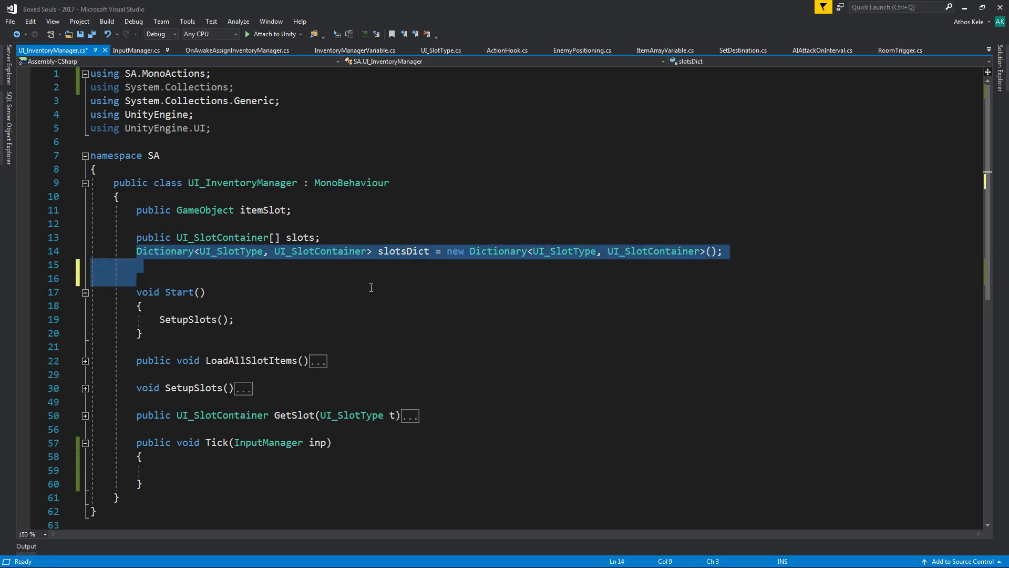
key(shift+Up)
key(ctrl+k)
key(ctrl+c)
key(Down)
key(Down)
key(Down)
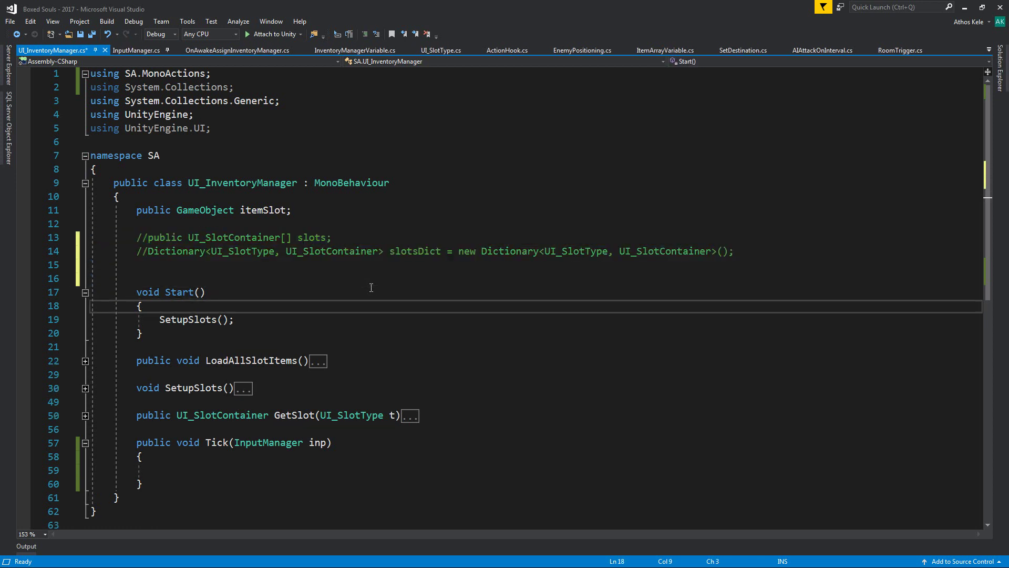
key(Down)
key(Down)
key(Down)
key(Down)
key(Down)
scroll(371, 288, down, 2)
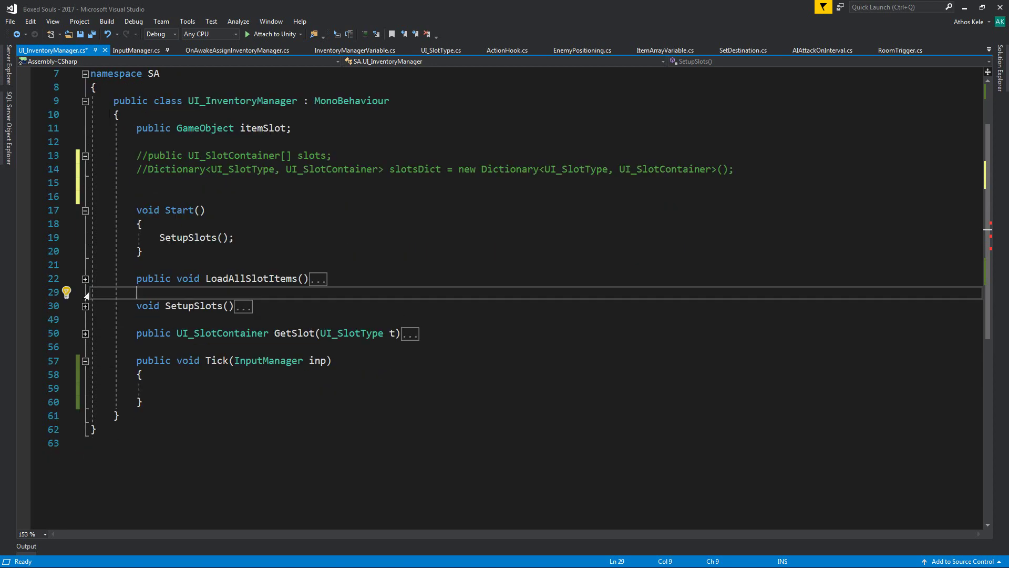
- Collapse and comment out the whole SetupSlots method, then save
click(84, 307)
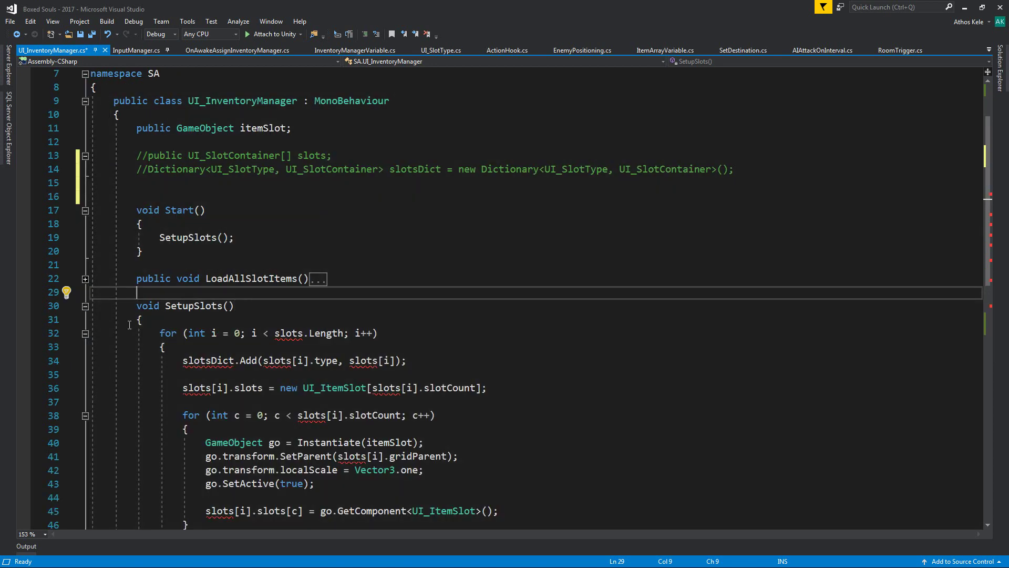
click(84, 307)
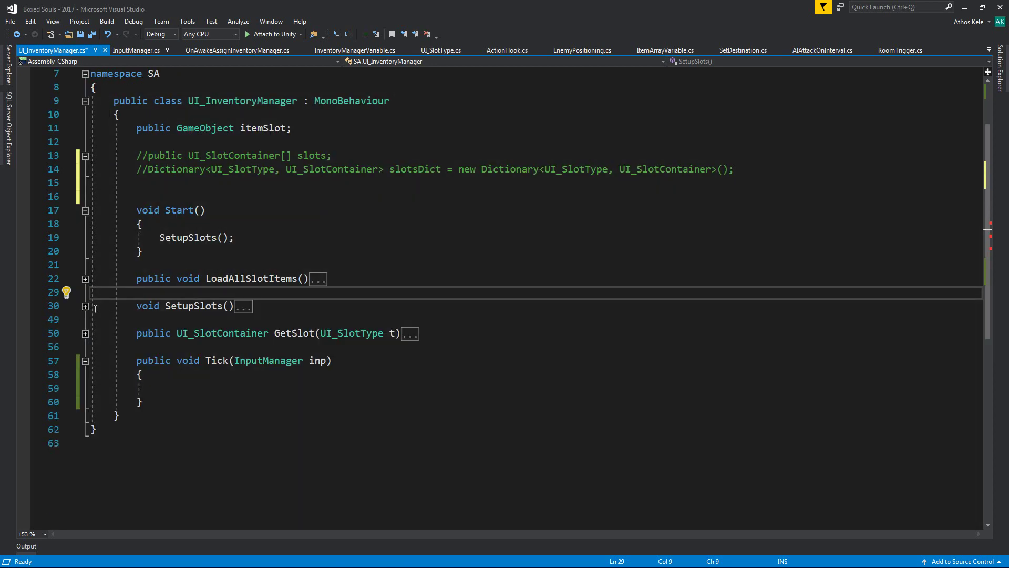
click(113, 306)
shift+click(305, 318)
key(ctrl+k)
key(ctrl+c)
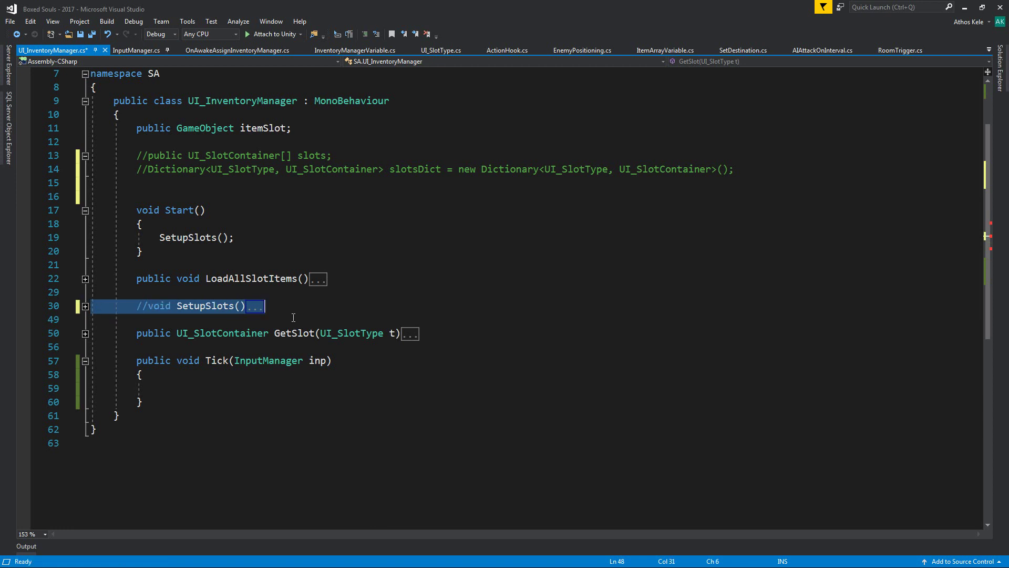
key(ctrl+s)
key(Up)
key(Up)
key(Up)
key(Up)
click(255, 306)
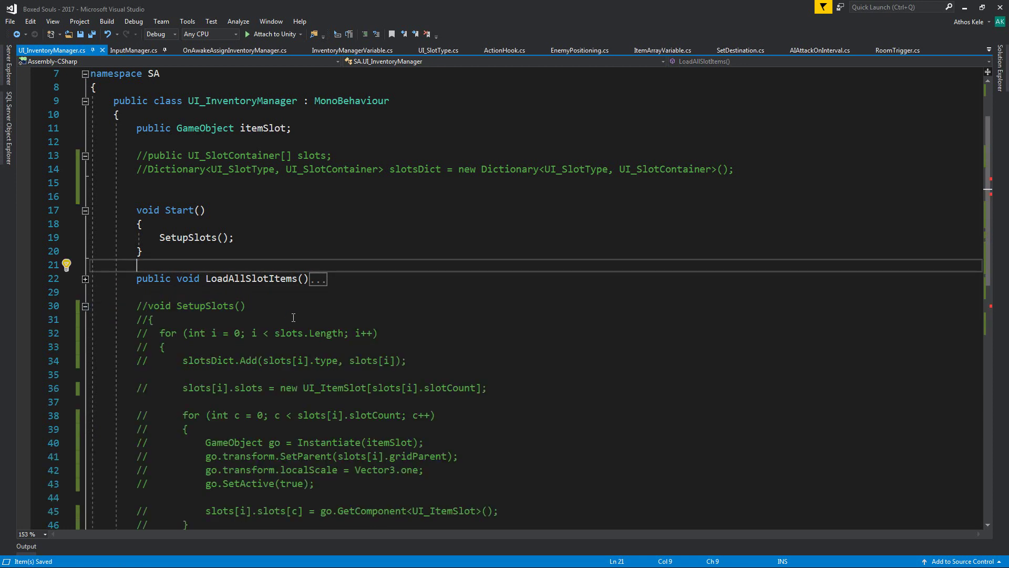
key(Up)
key(Up)
- Comment out the SetupSlots() call in Start and fold the commented block
mouse_move(220, 238)
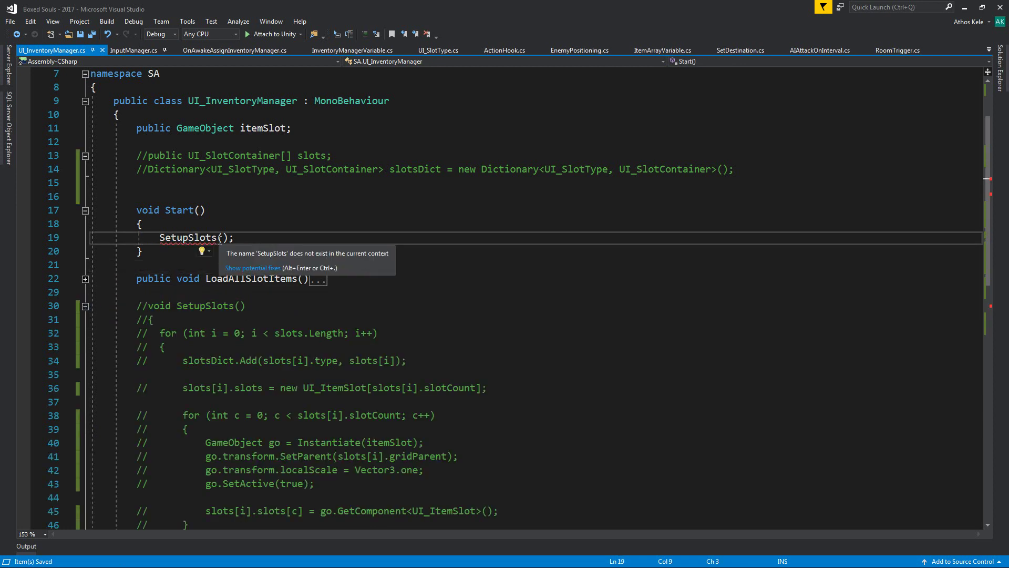
key(ctrl+k)
key(ctrl+c)
key(Down)
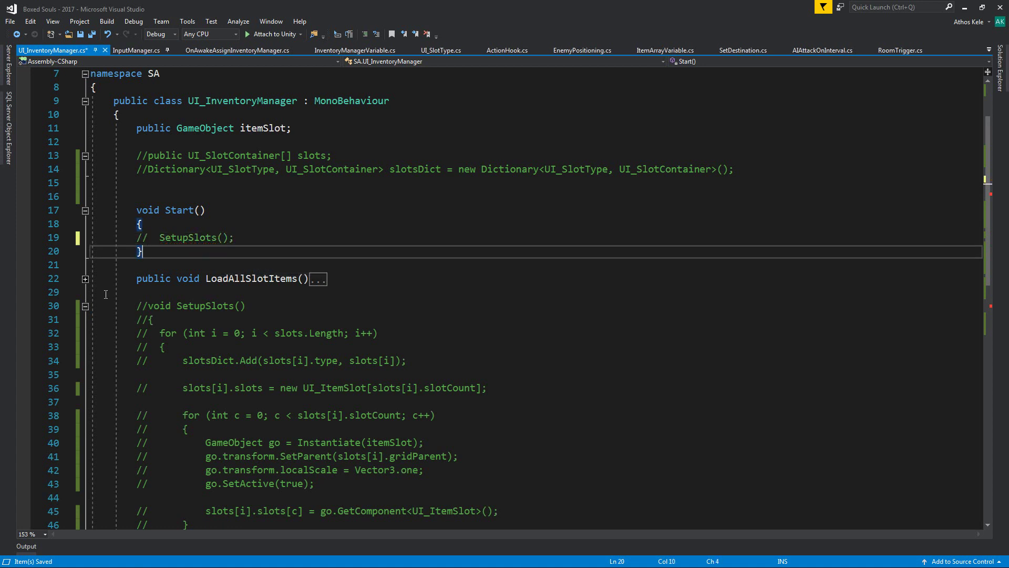
click(85, 307)
- Add blank lines below the commented field declarations for new fields
click(276, 389)
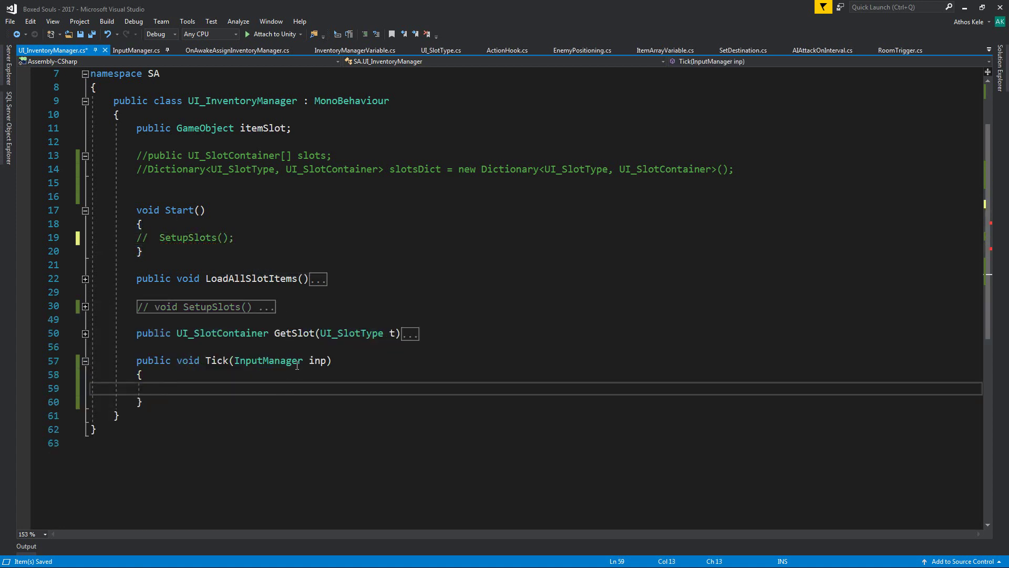
scroll(277, 388, up, 1)
click(211, 210)
key(Down)
- Declare public UI_ItemSlot[] horizontal and public UI_ItemSlot[] vertical arrays
key(Return)
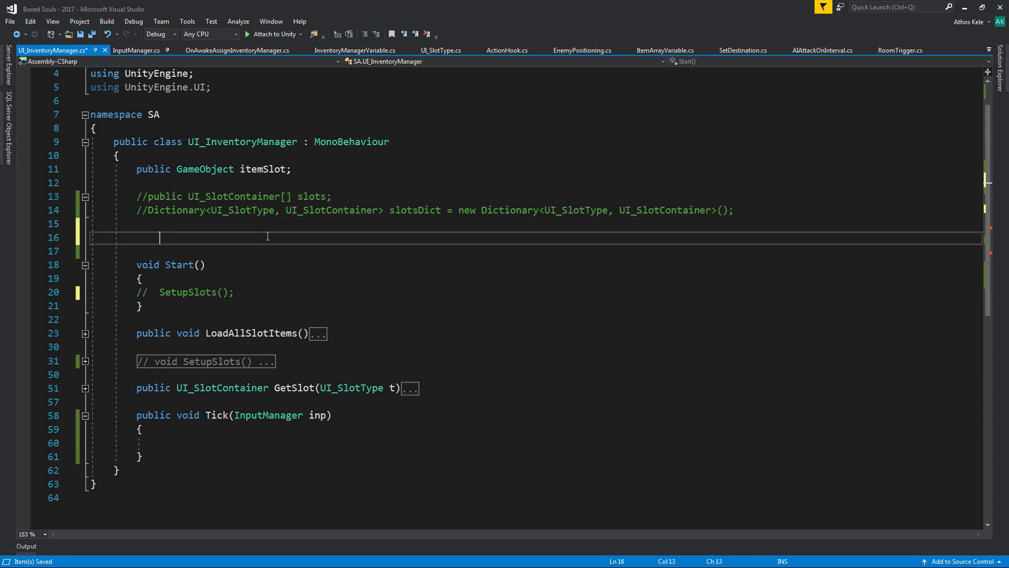
key(Return)
key(Up)
text(pu)
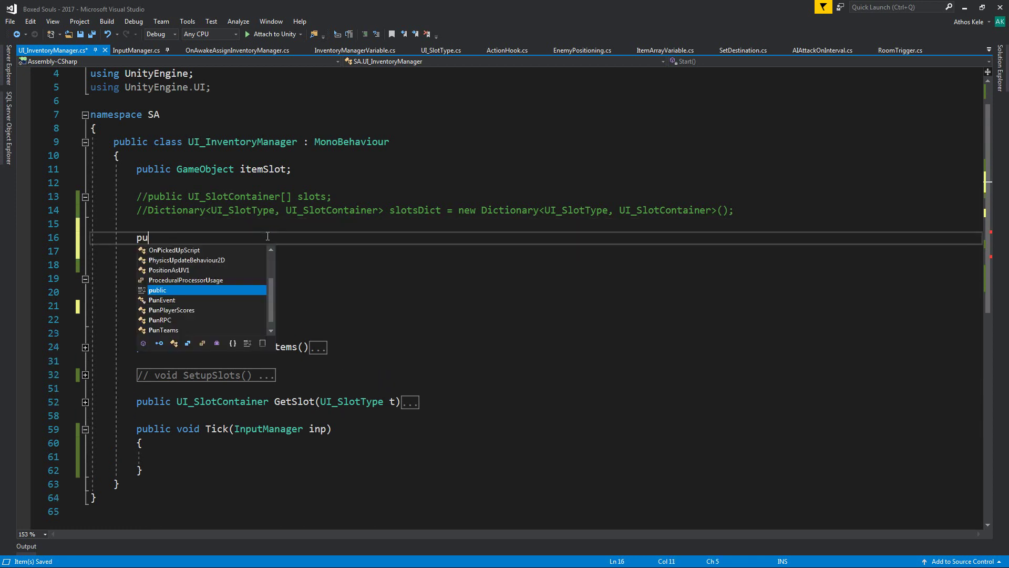
text(blic )
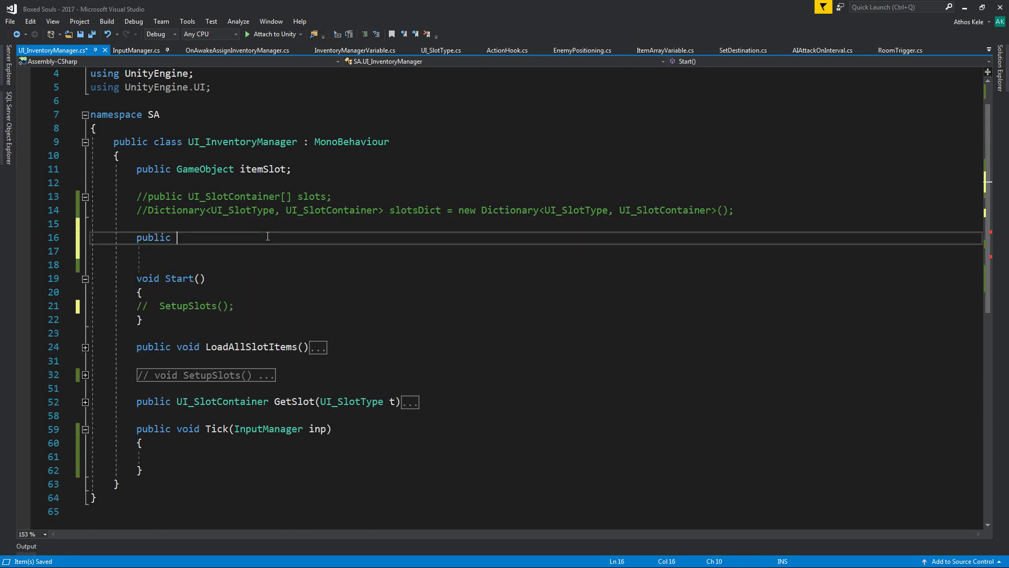
text(UI_)
key(Down)
key(Down)
key(Down)
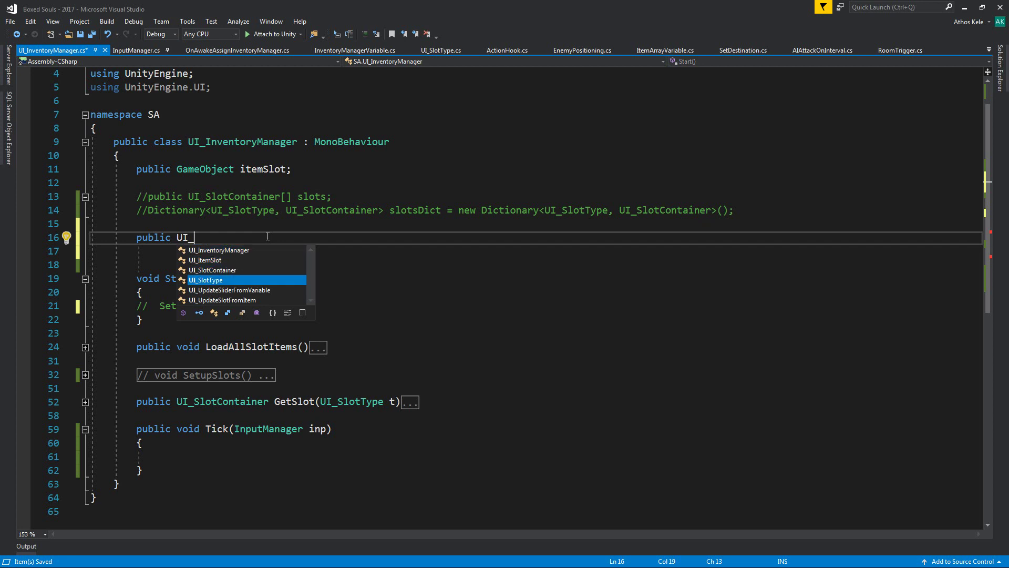
key(Up)
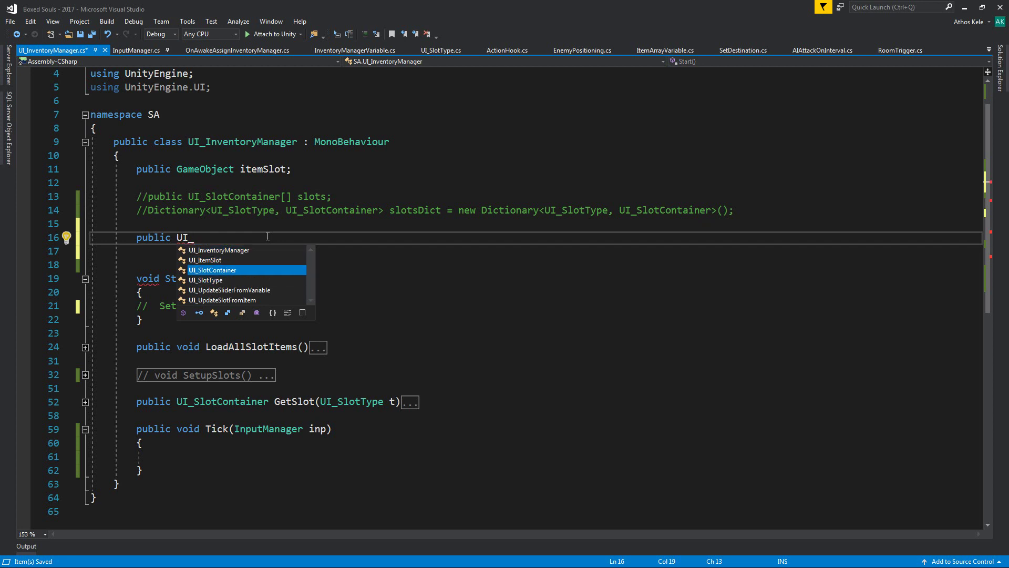
key(Up)
key(Tab)
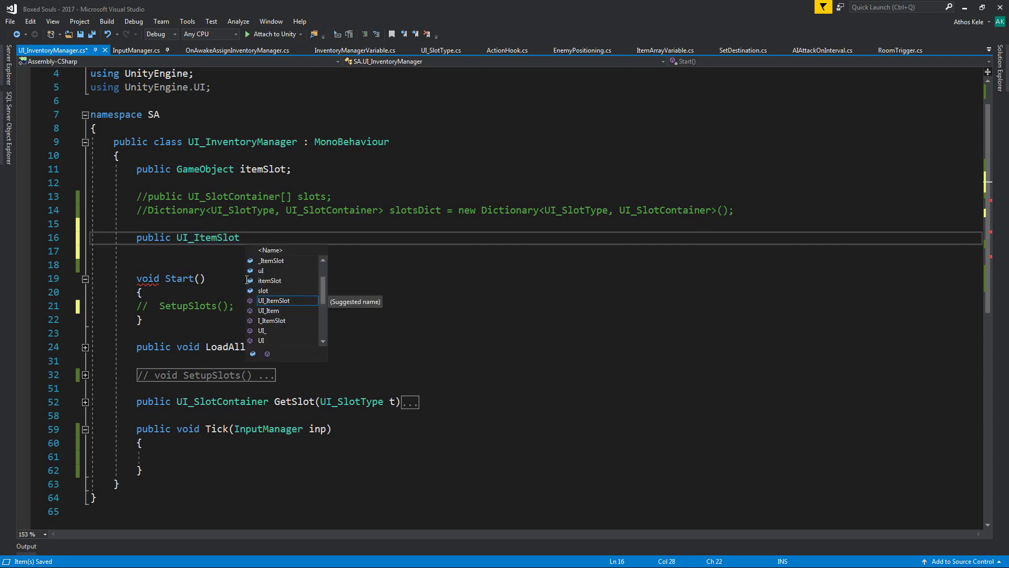
text([] )
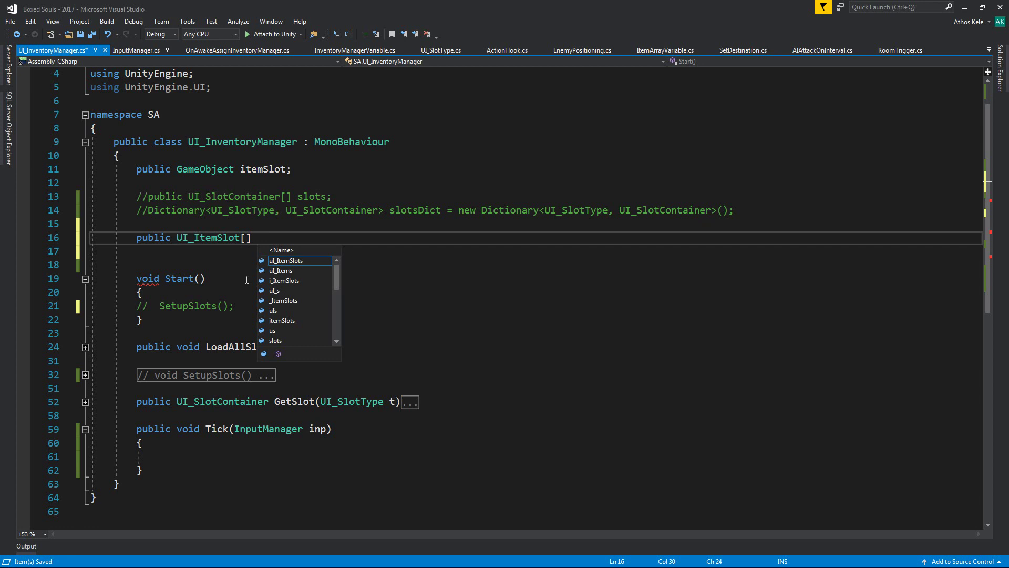
text(horizo)
text(ntal;)
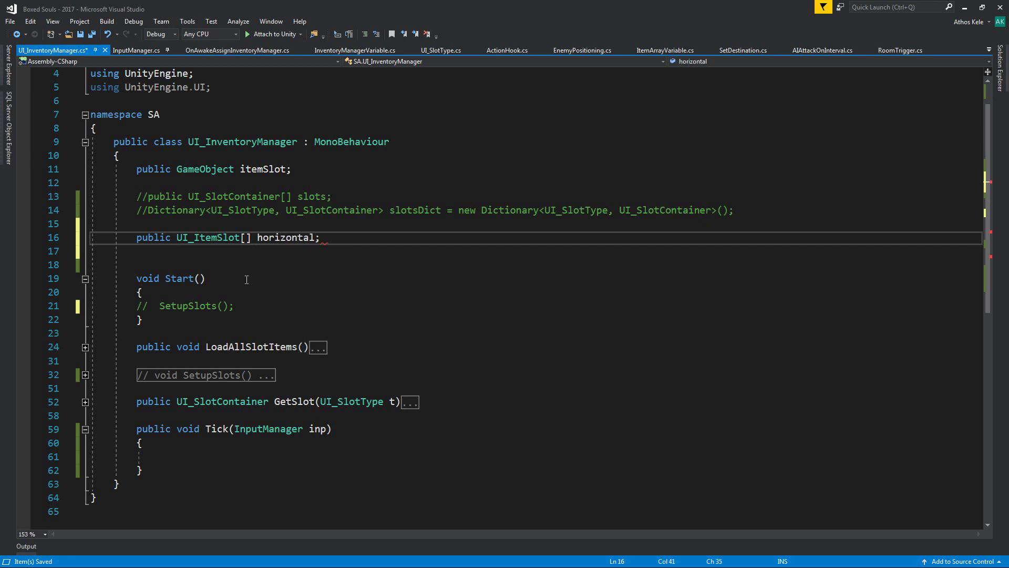
key(Return)
text(public UI_)
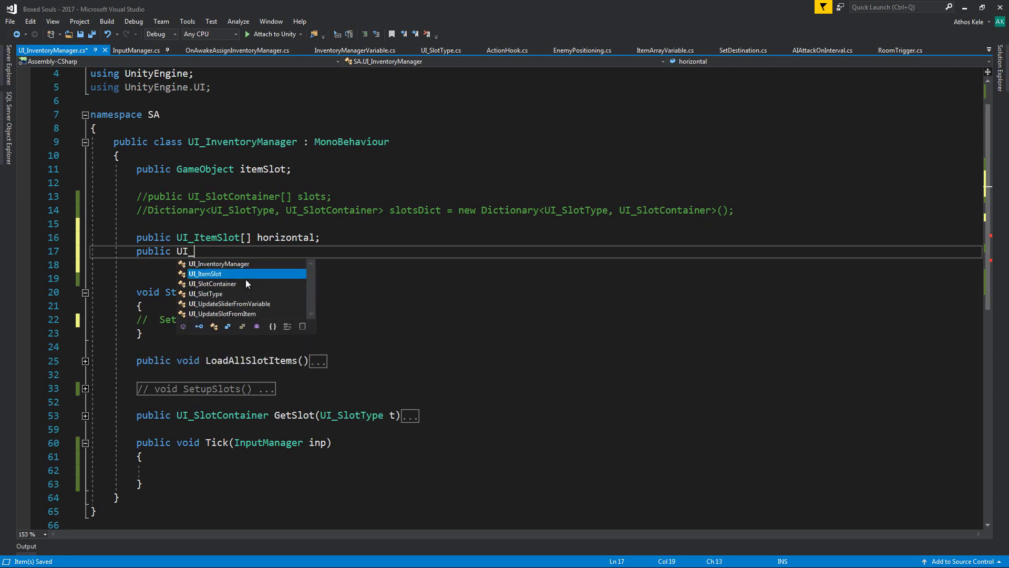
text(ItemSlot[] )
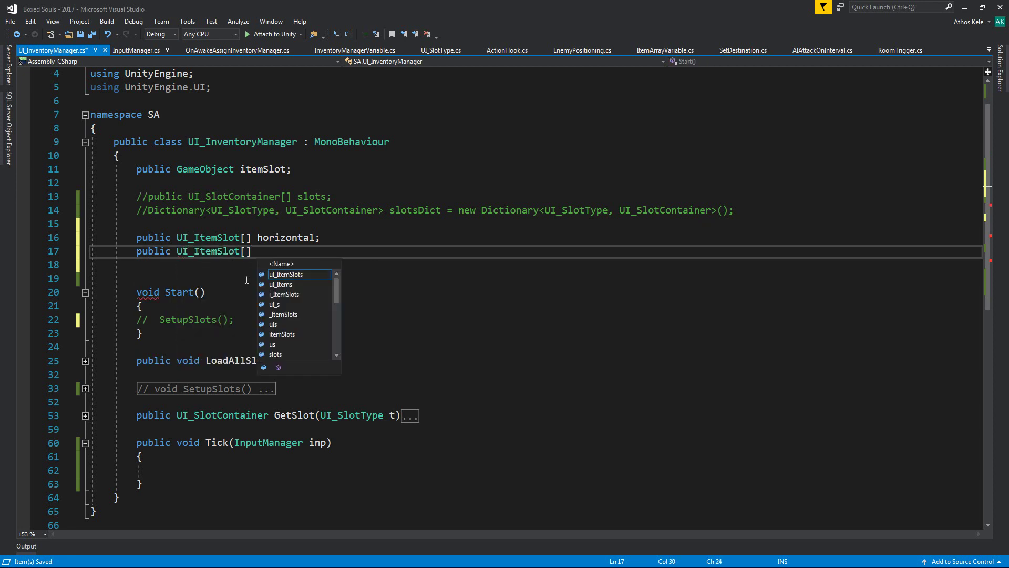
text(vertical;)
key(Up)
key(Up)
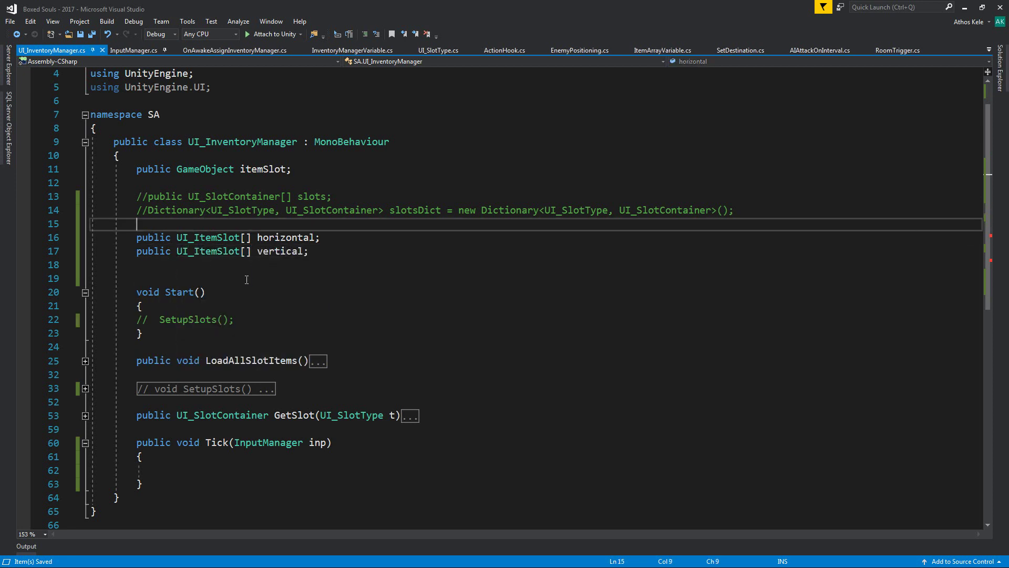
- Add a non-public UI_ItemSlot[,] slots grid field above the arrays and save
key(Return)
key(Return)
key(Up)
text(pu)
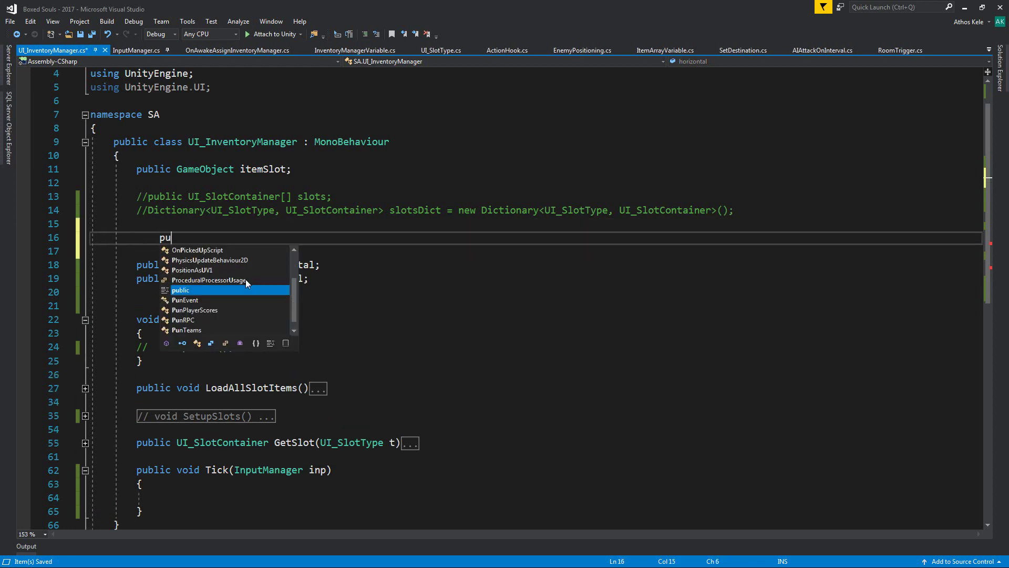
text(blic UI)
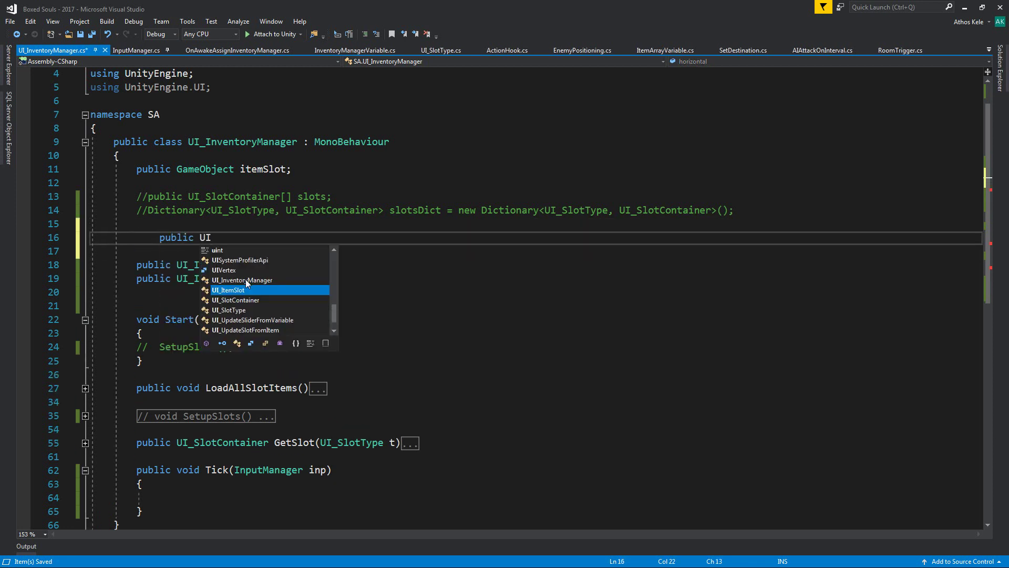
key(Tab)
text([])
key(Left)
text(,)
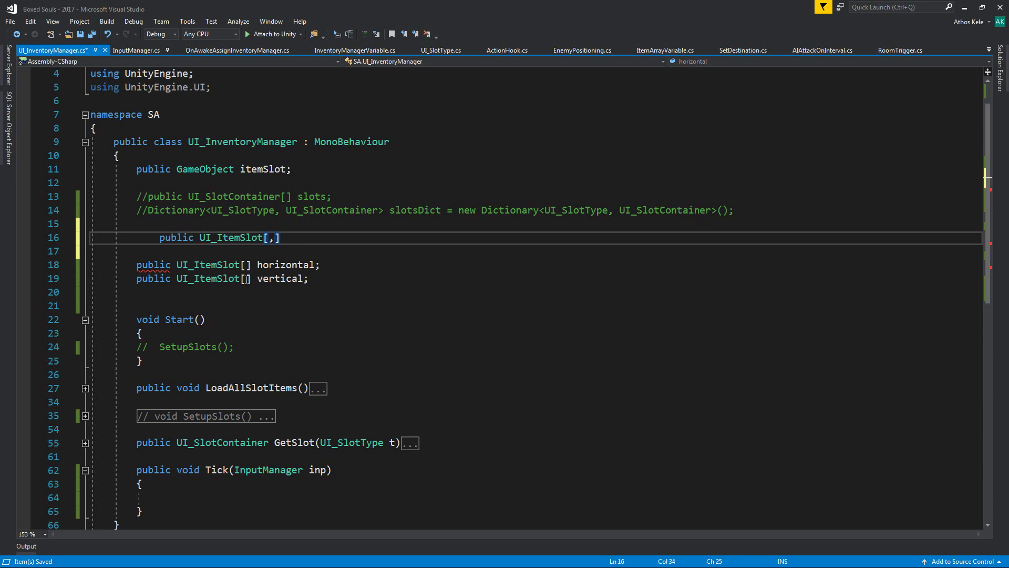
key(Right)
text(slo)
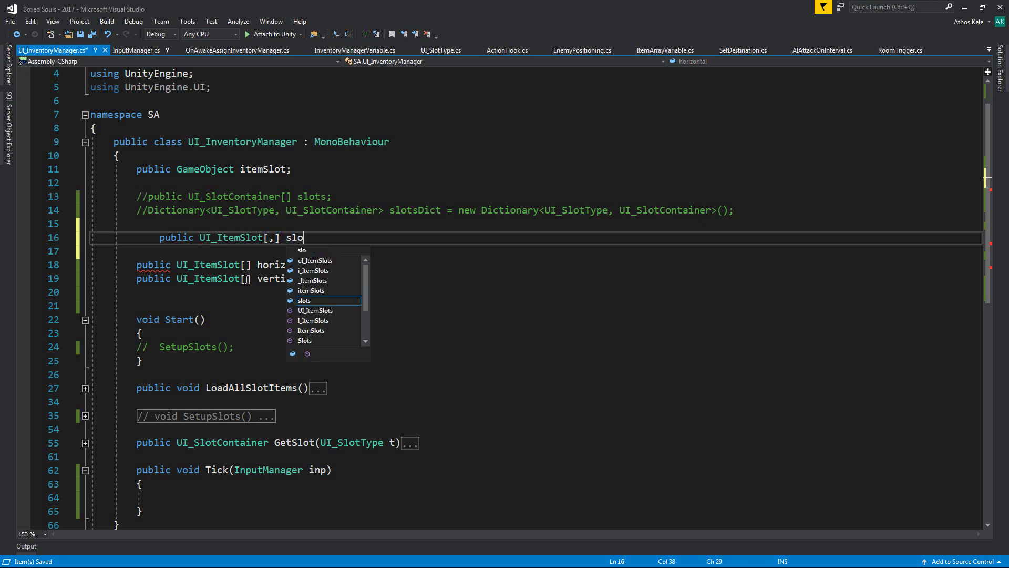
text(ts;)
key(Left)
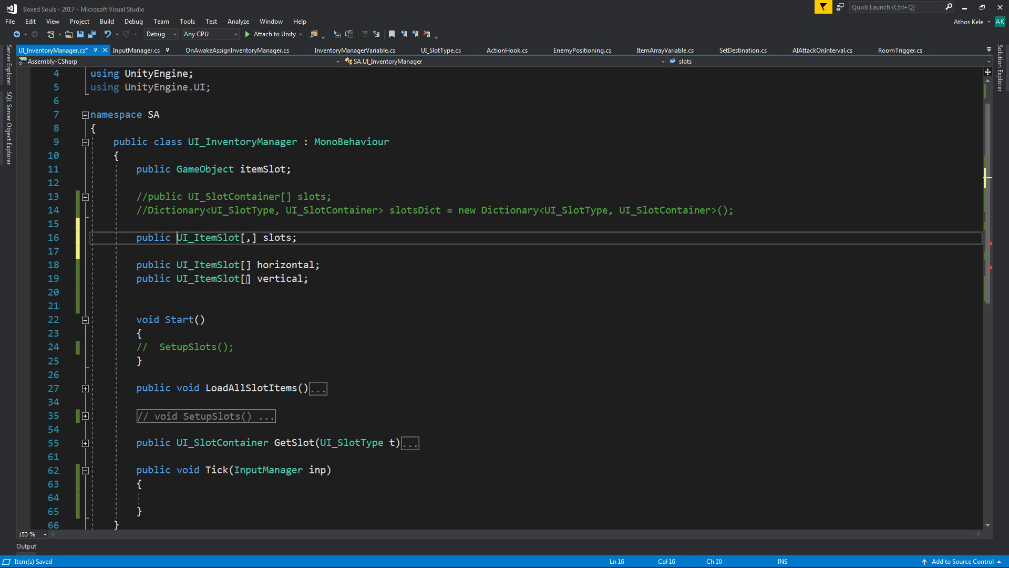
key(Home)
key(ctrl+Right)
key(BackSpace)
key(BackSpace)
key(BackSpace)
key(BackSpace)
key(BackSpace)
key(Down)
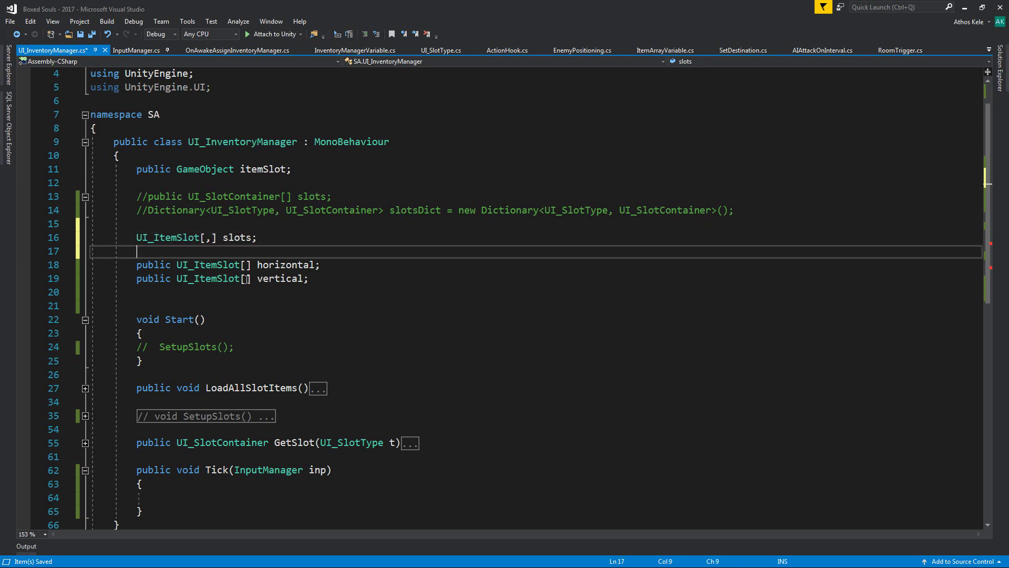
key(Down)
key(Down)
key(ctrl+s)
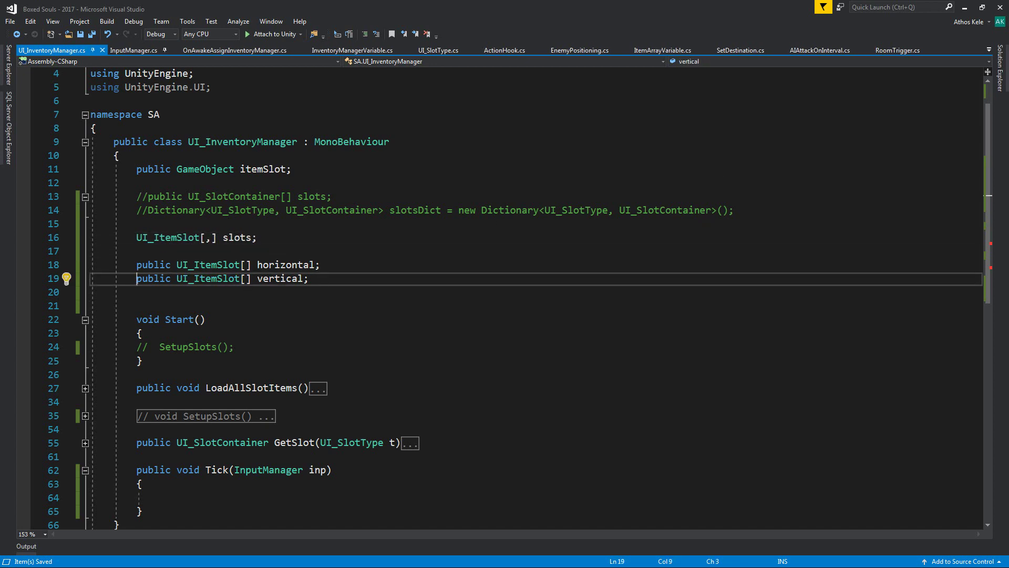
- Open empty lines inside the Start() method body
click(197, 332)
scroll(197, 256, down, 3)
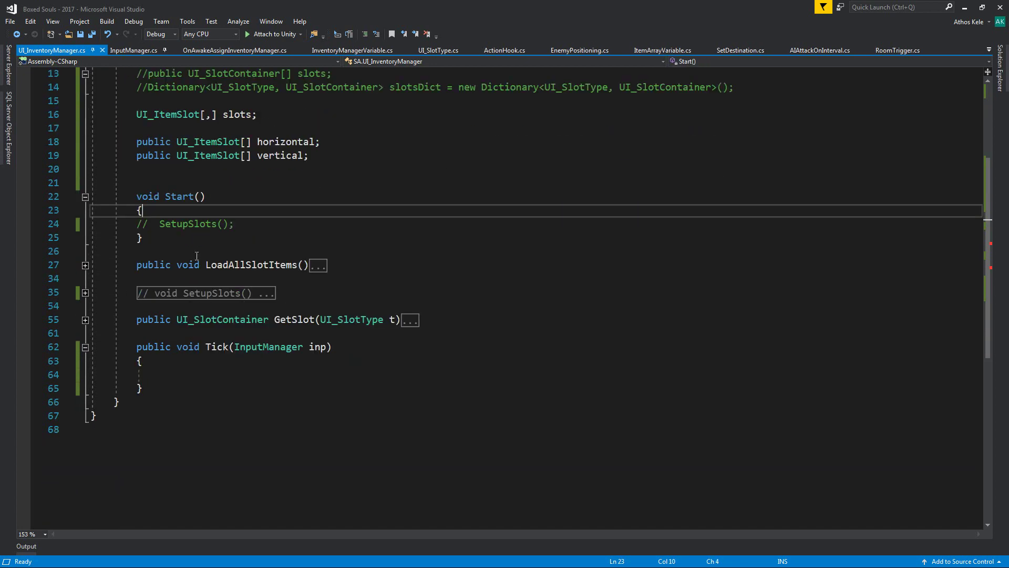
click(314, 205)
key(Return)
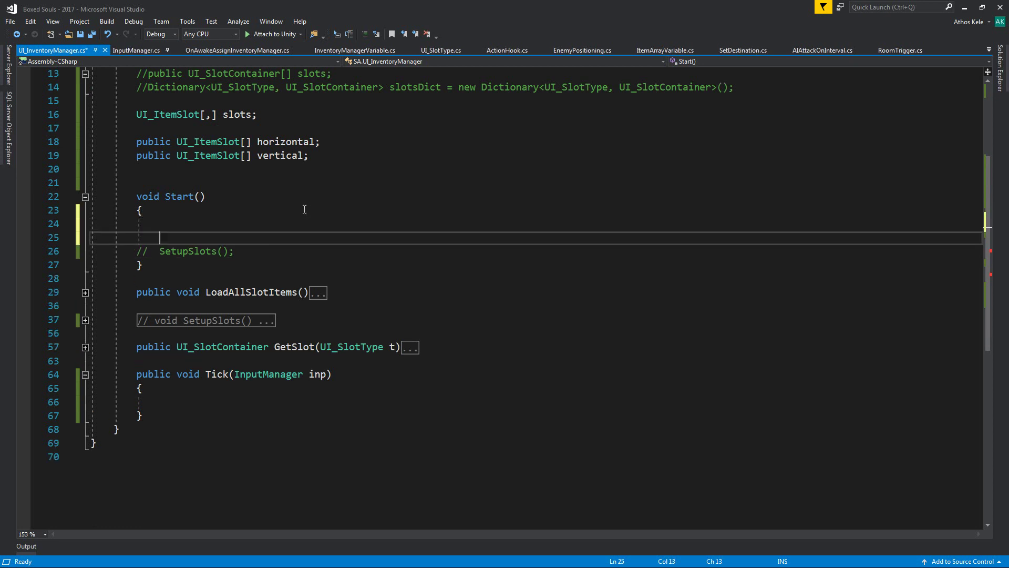
key(Return)
key(Up)
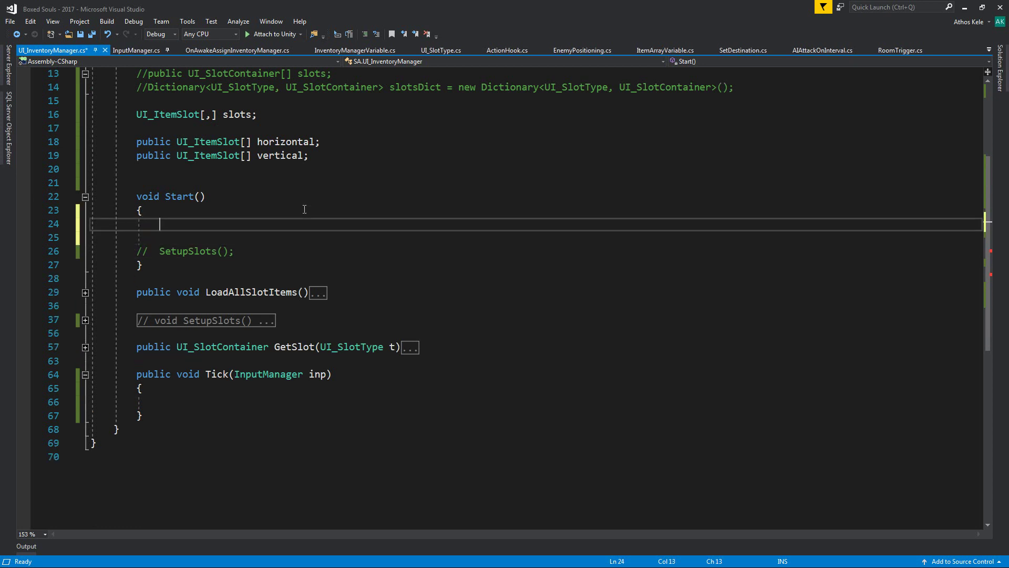
- Declare int indexX and int indexY below the commented fields and save
scroll(304, 209, up, 1)
click(302, 142)
key(Return)
key(Return)
key(Up)
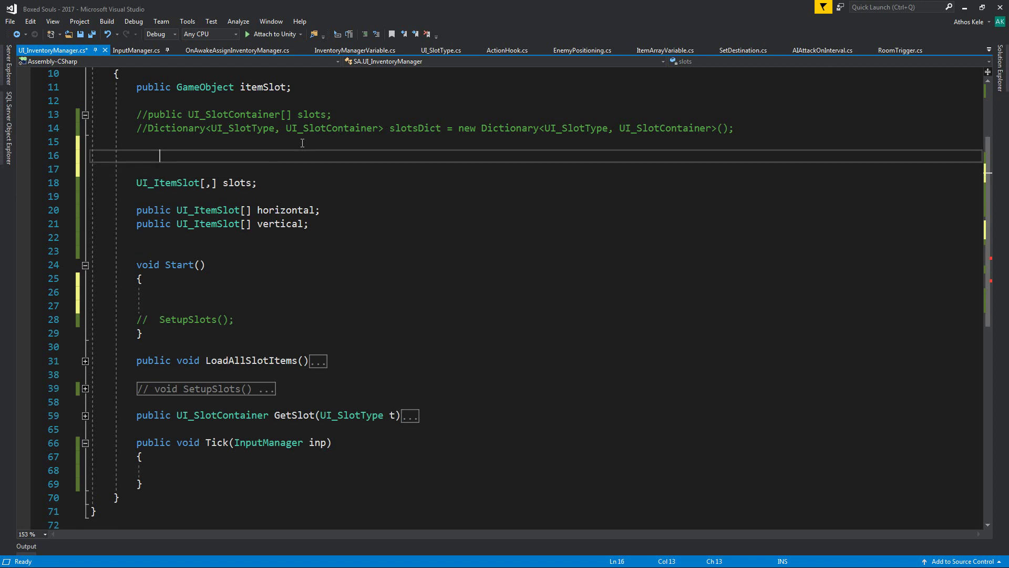
text(int index)
text(X;)
key(Return)
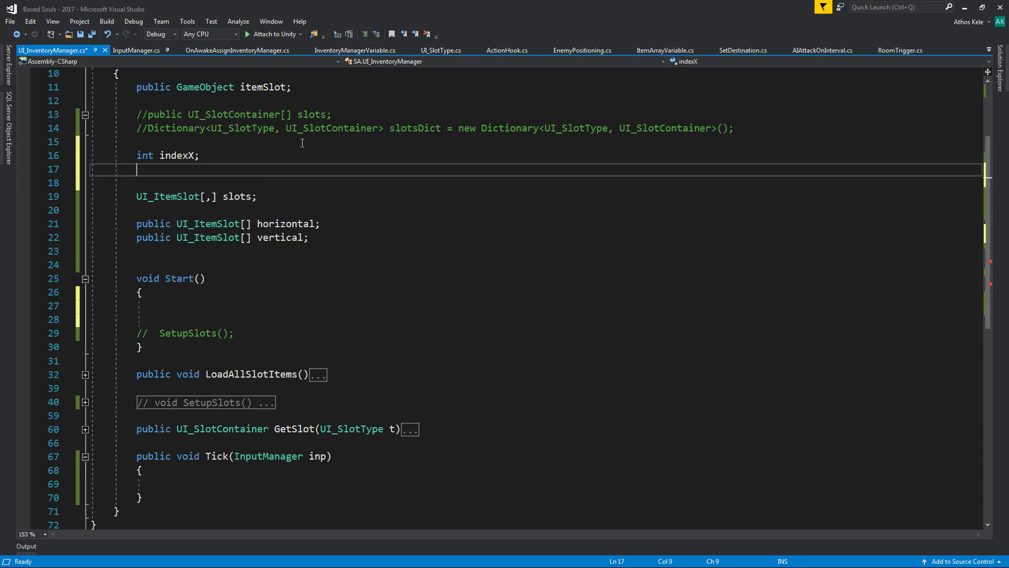
text(int indexY)
text(;)
key(ctrl+s)
- Review the new index and slot array declarations, then return to Start()
scroll(302, 143, up, 3)
scroll(303, 142, down, 3)
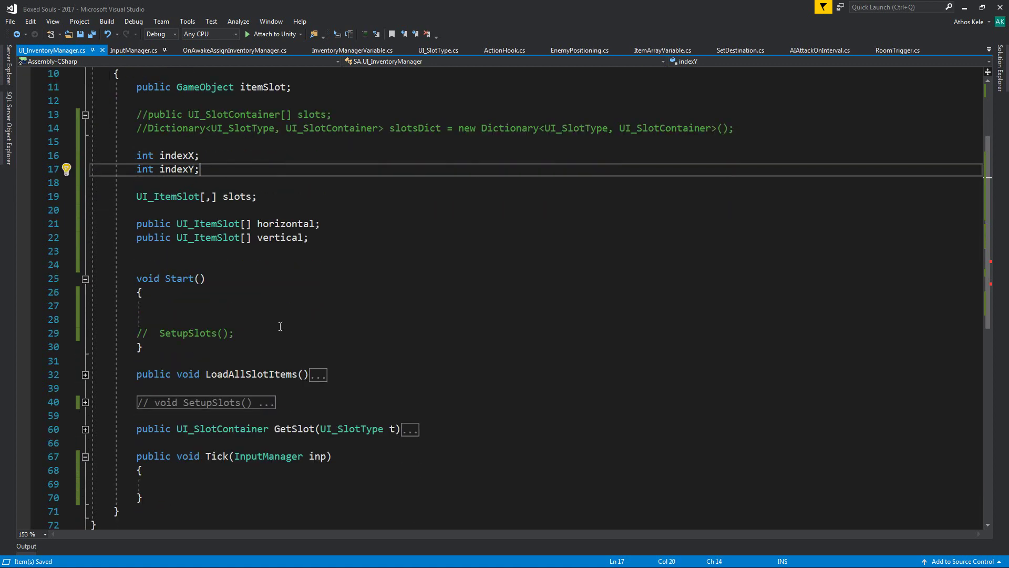
click(263, 306)
drag(254, 223, 393, 226)
drag(199, 155, 136, 155)
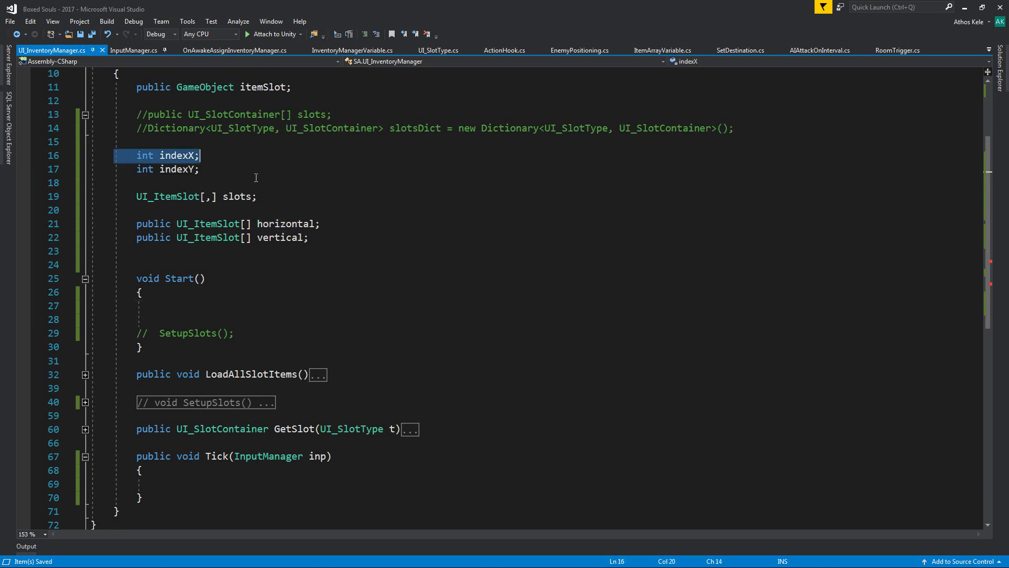
drag(200, 169, 91, 168)
click(284, 292)
click(277, 305)
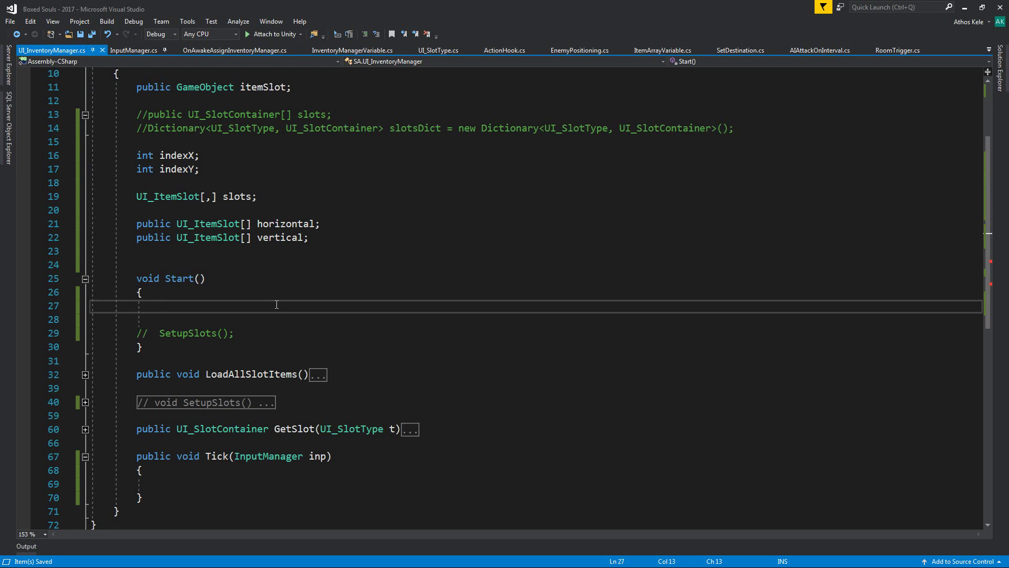
- Add an outer for loop with counter x running to horizontal.Length
text(for)
key(Tab)
key(Tab)
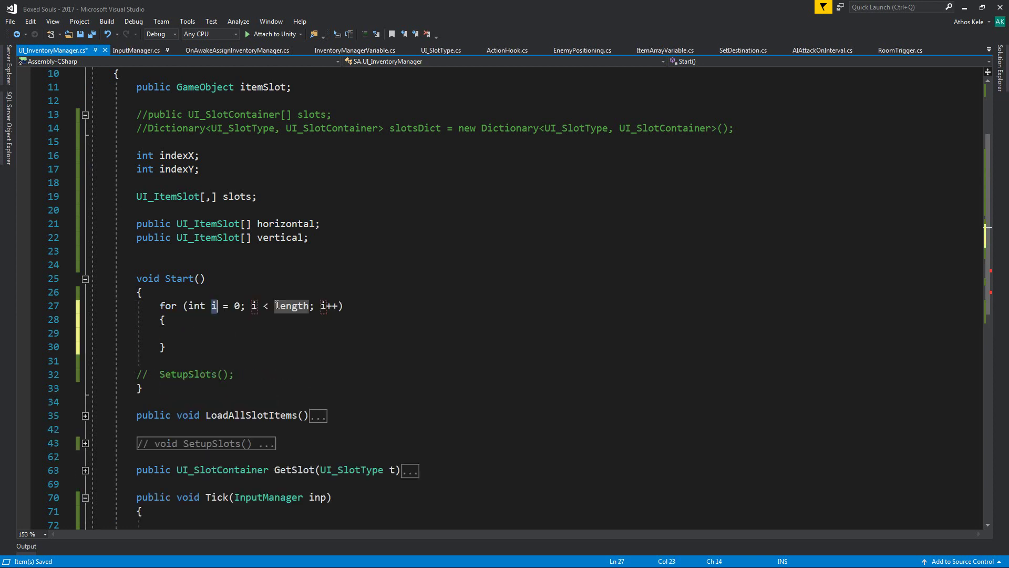
key(Tab)
text(hor)
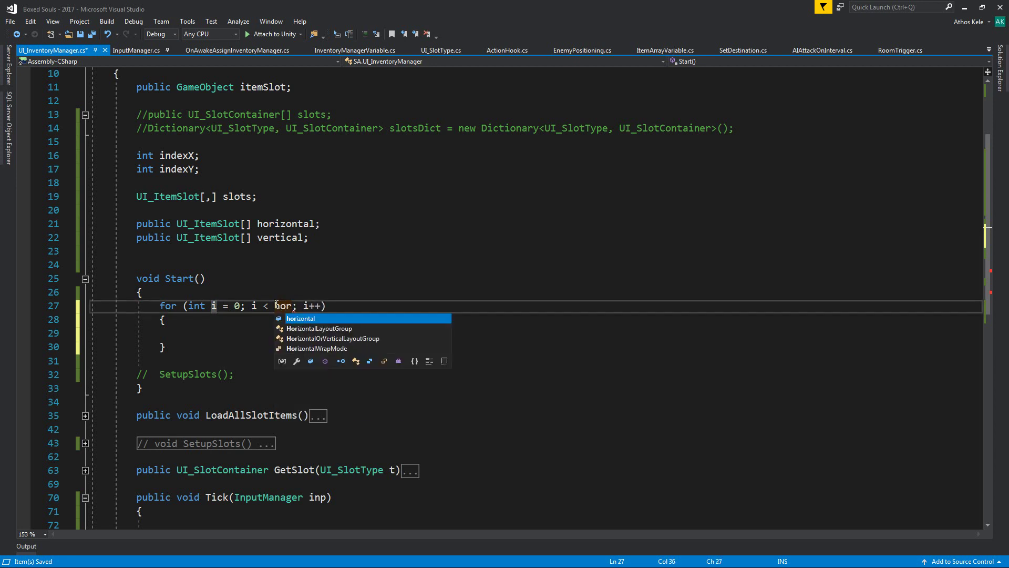
text(izontal.le)
key(Return)
key(Return)
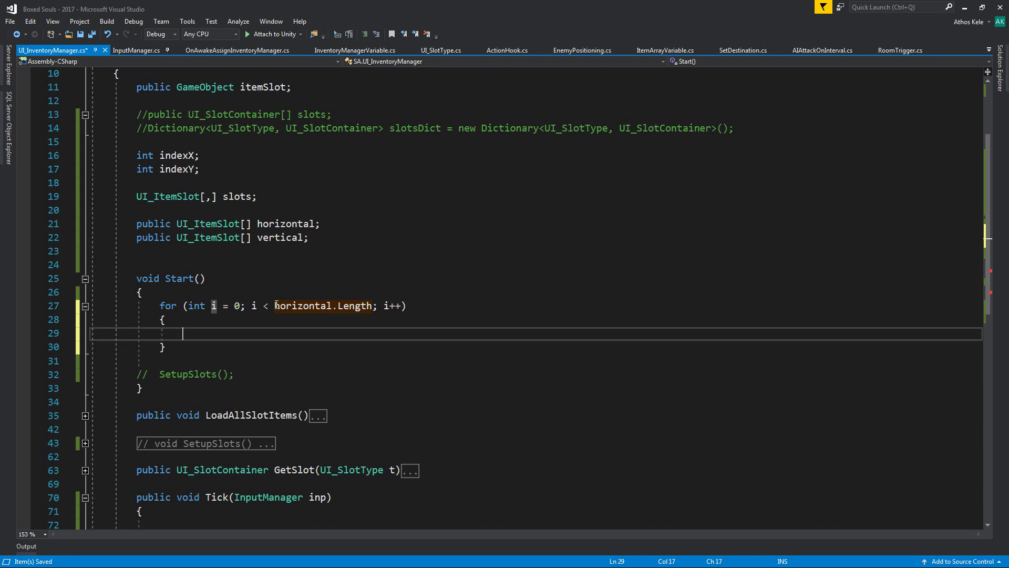
key(ctrl+z)
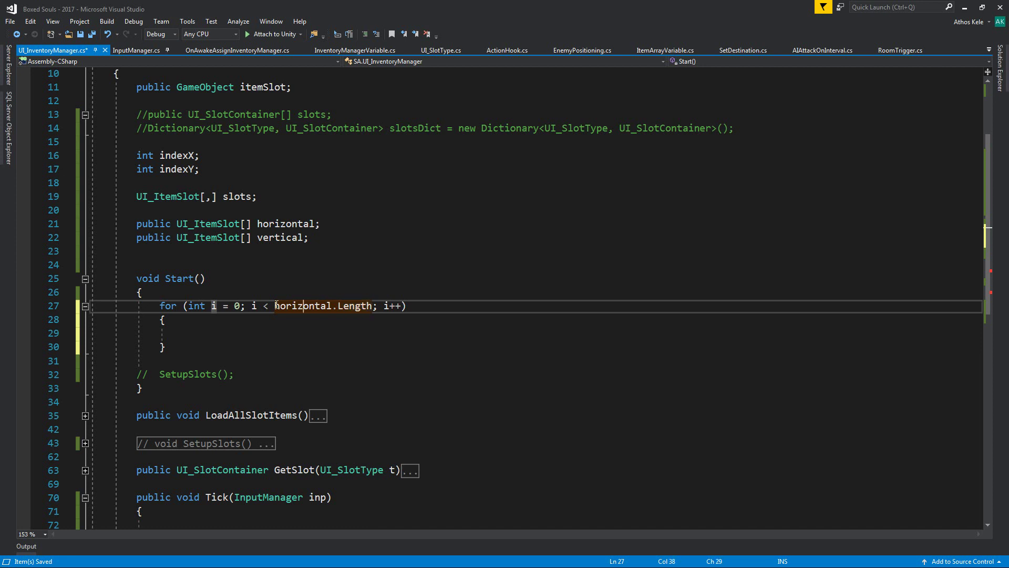
key(ctrl+r)
key(ctrl+r)
text(x)
key(BackSpace)
key(BackSpace)
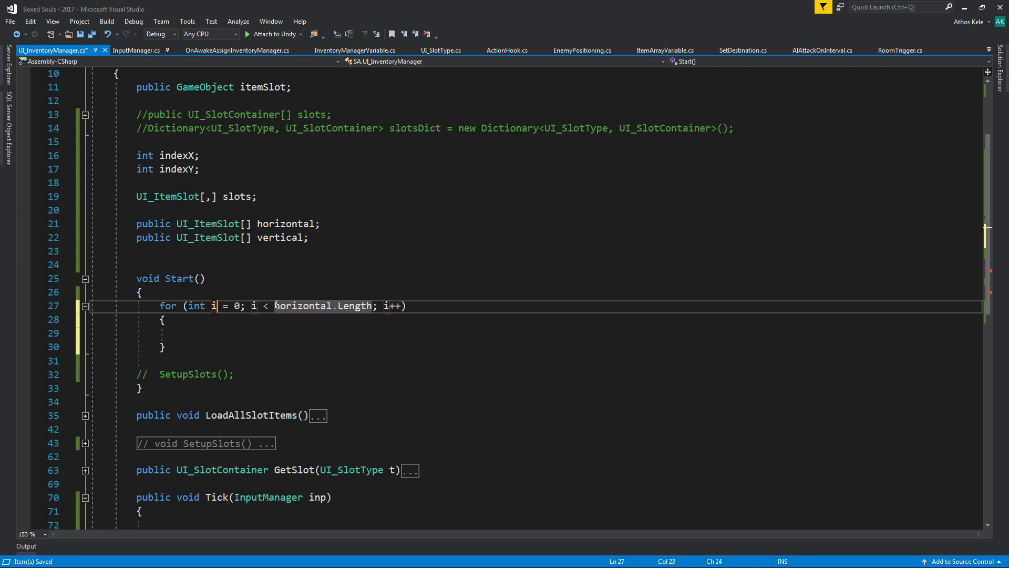
text(x)
key(Return)
key(Down)
key(Down)
- Nest a y loop over vertical.Length containing slots[x,y] = horizontal[y]
text(fo)
key(Tab)
key(Tab)
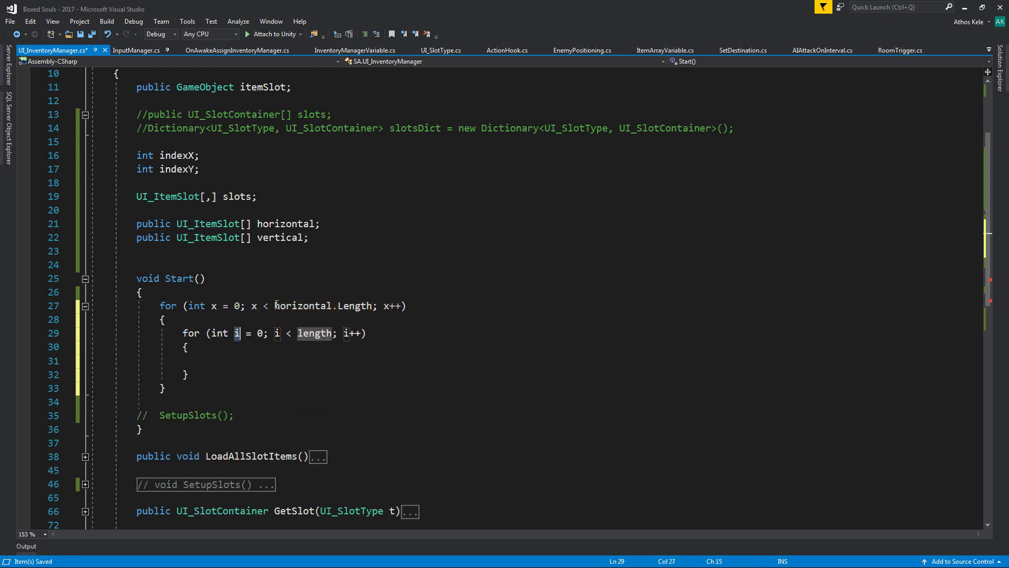
text(y)
key(Tab)
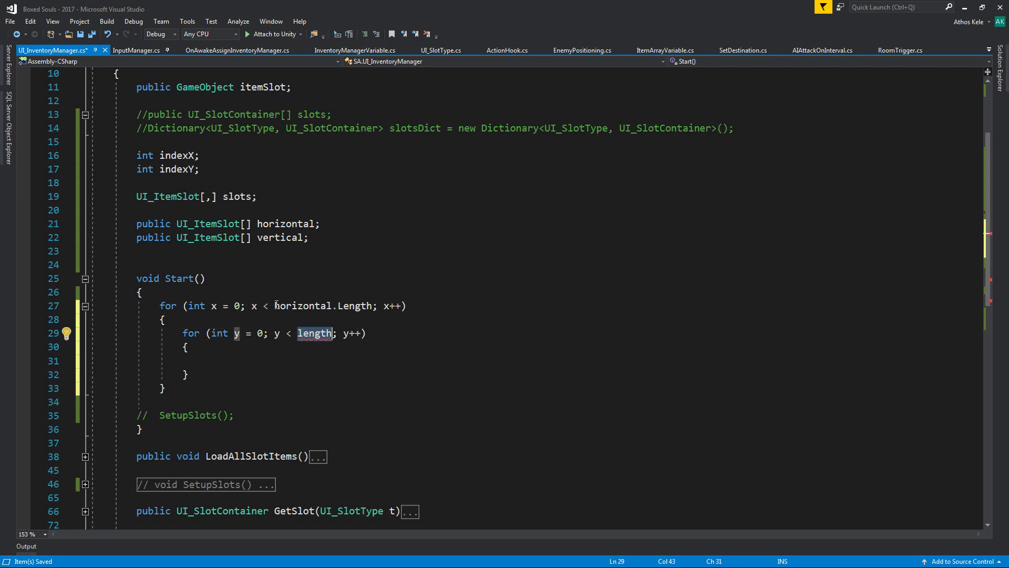
text(vertical.)
text(l)
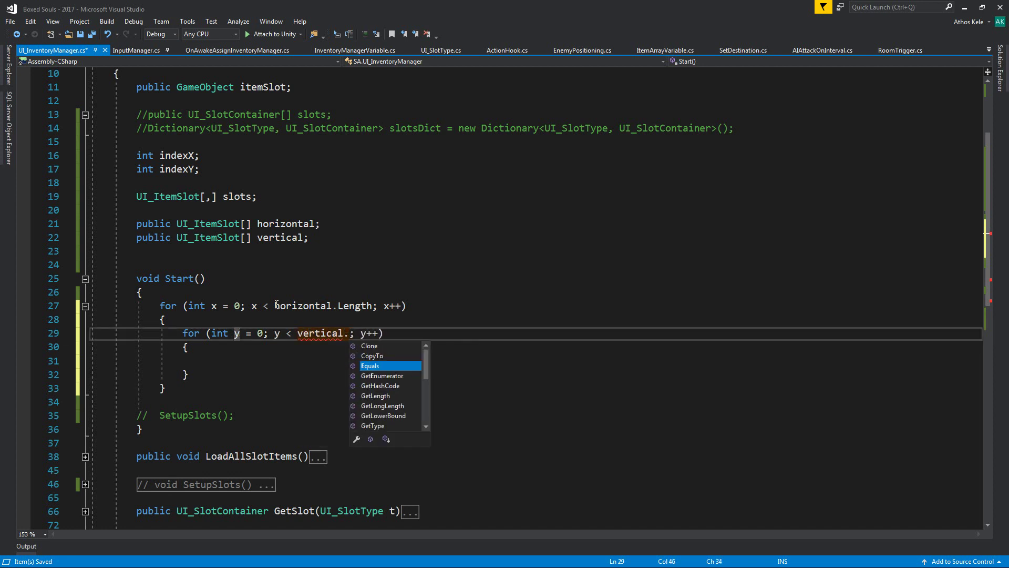
text(e)
key(Tab)
key(Return)
key(Up)
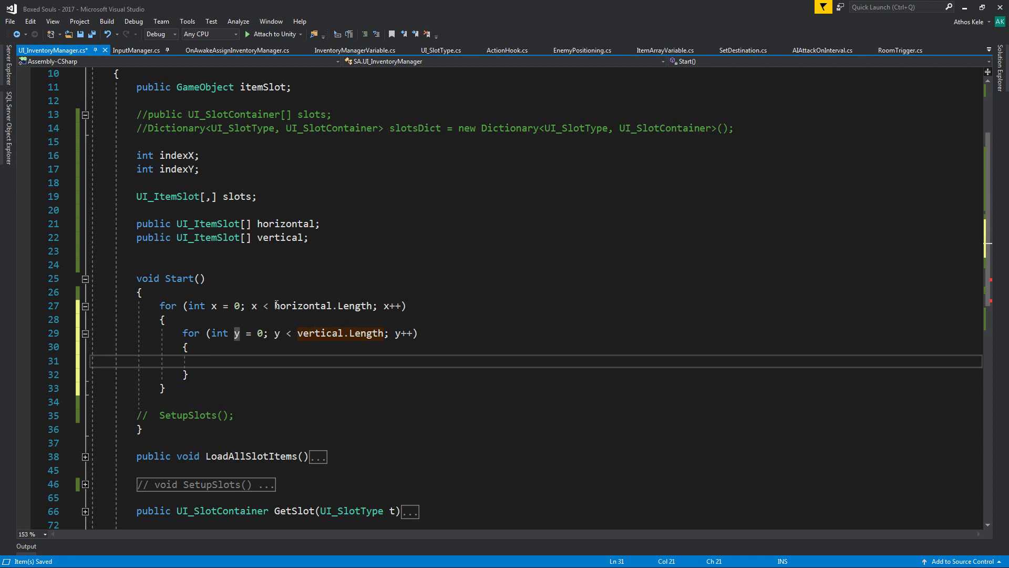
text(slots[)
text(x,y] = )
text(hor)
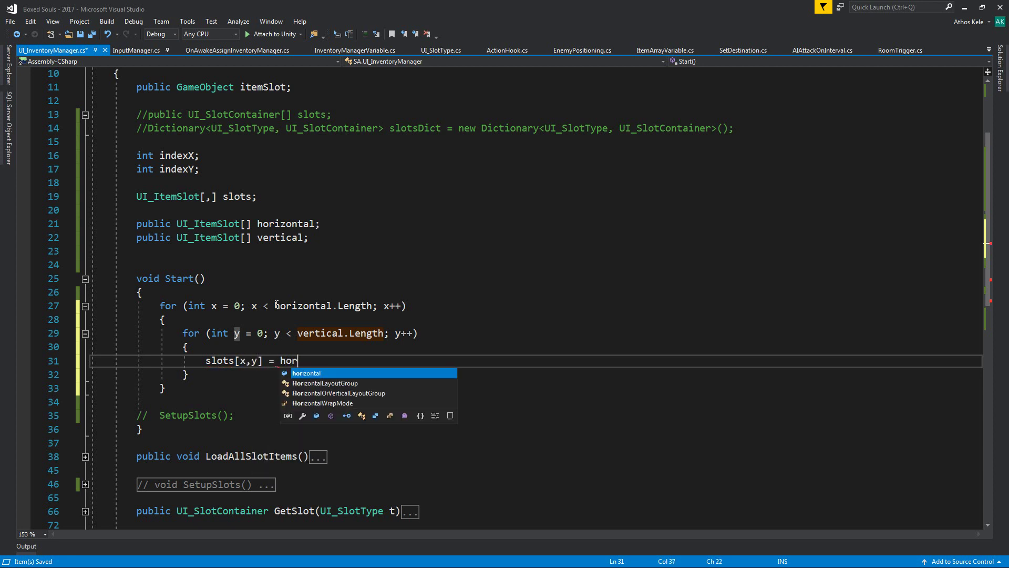
text(izontal[)
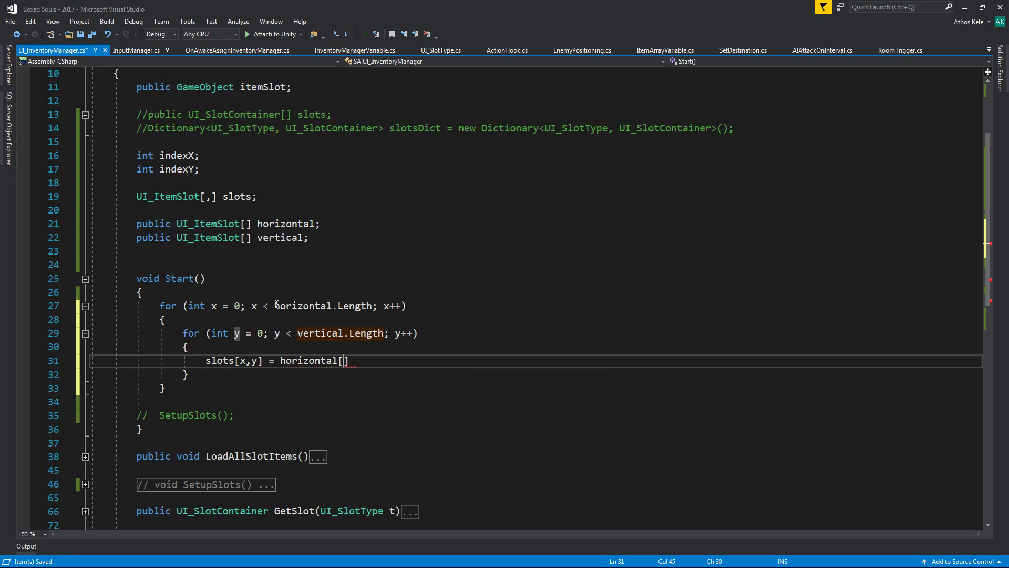
text(y)
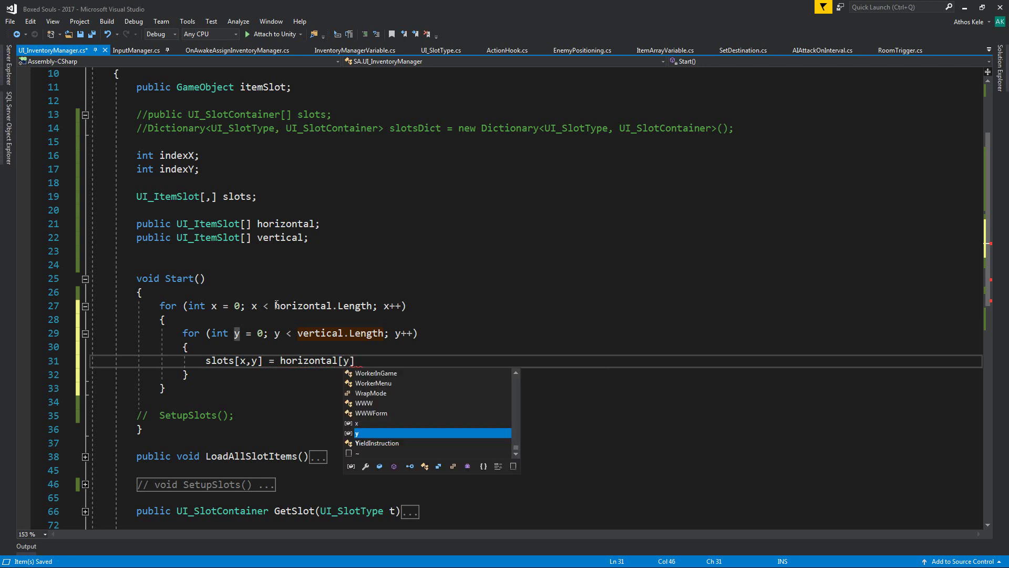
text(])
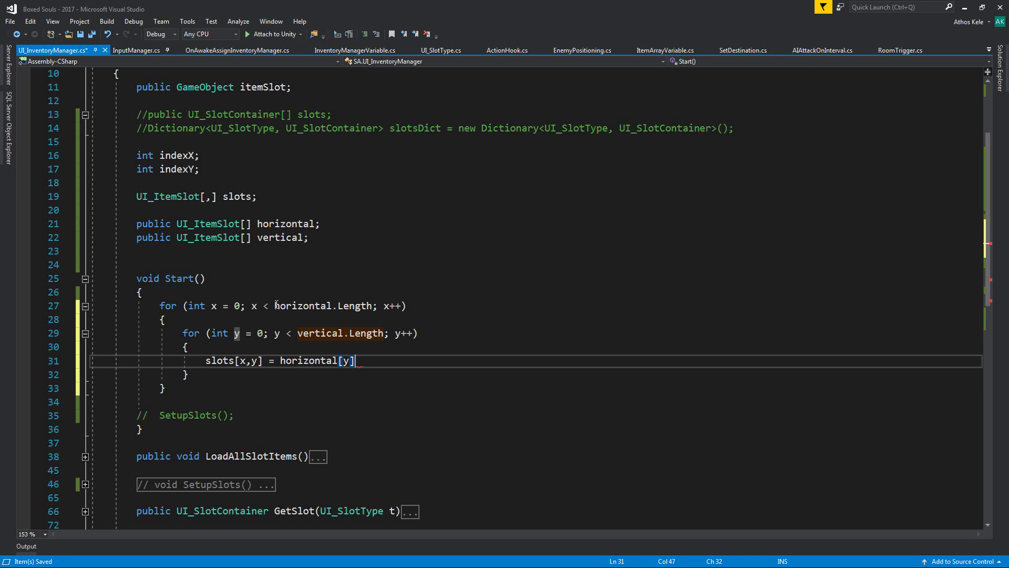
- Review the slots grid and horizontal/vertical array declarations above Start()
key(Up)
key(Up)
key(Up)
key(Up)
key(Up)
key(Up)
key(Up)
key(Up)
key(Up)
key(shift+Up)
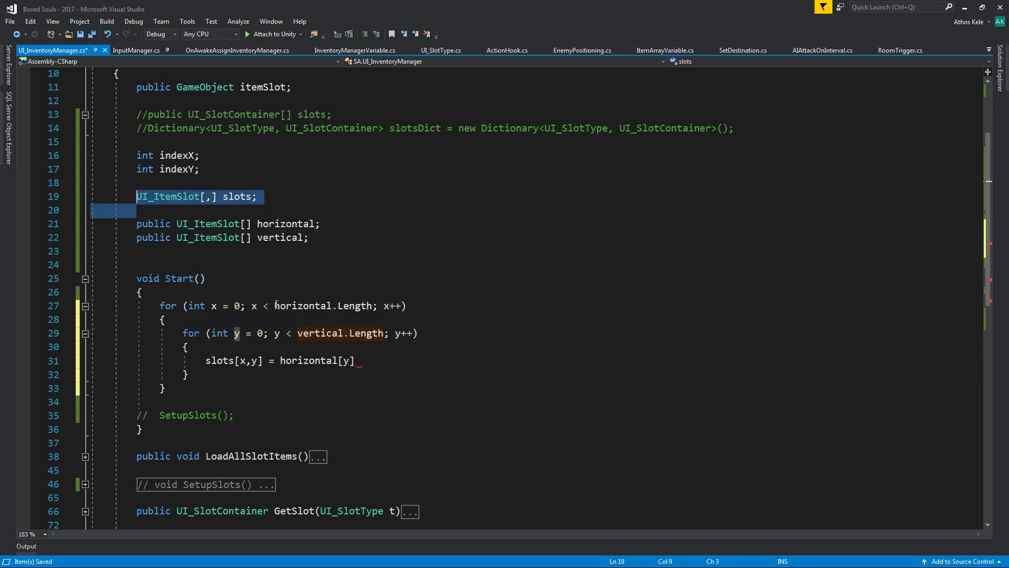
key(shift+Down)
key(shift+Up)
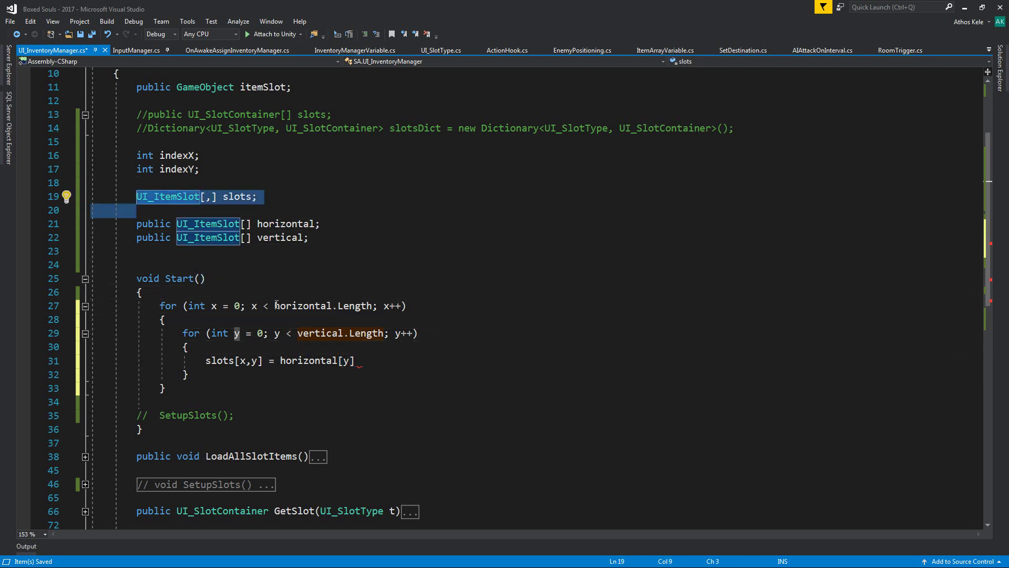
key(Down)
key(Down)
key(Down)
key(Down)
key(Down)
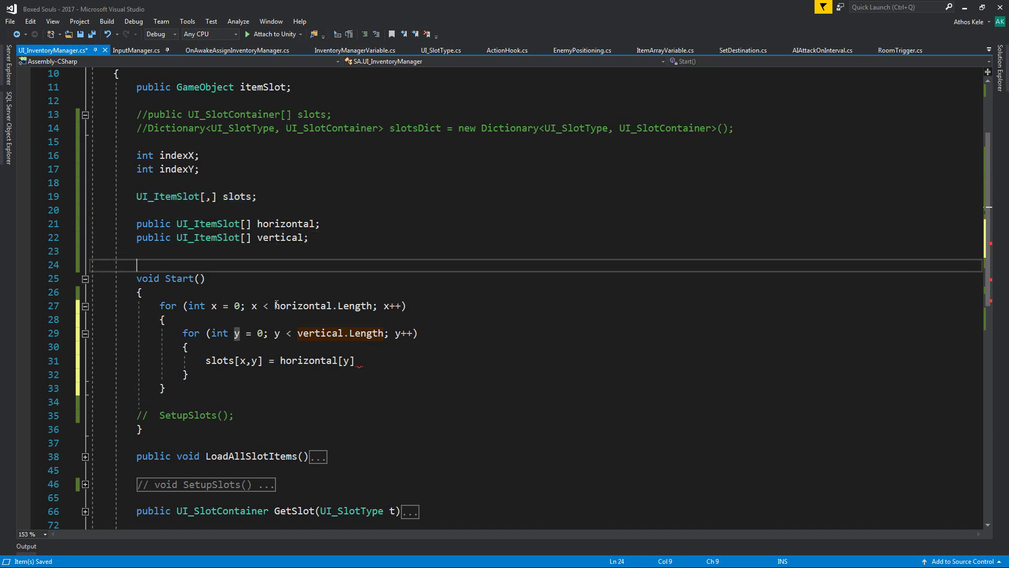
key(Down)
key(Down)
key(Down)
key(Down)
key(Down)
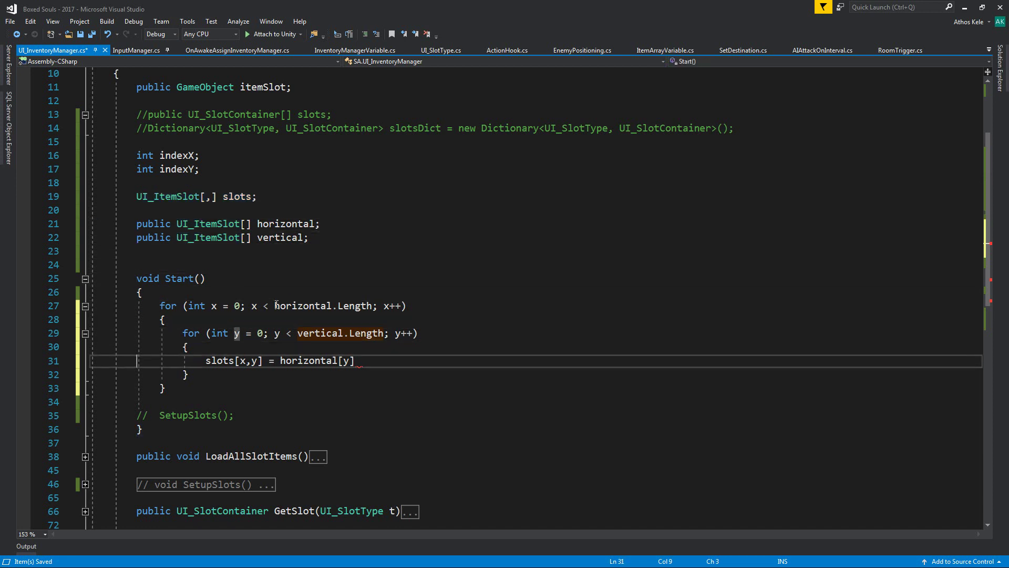
key(Up)
key(Up)
key(Up)
key(Up)
key(Up)
key(Up)
key(Up)
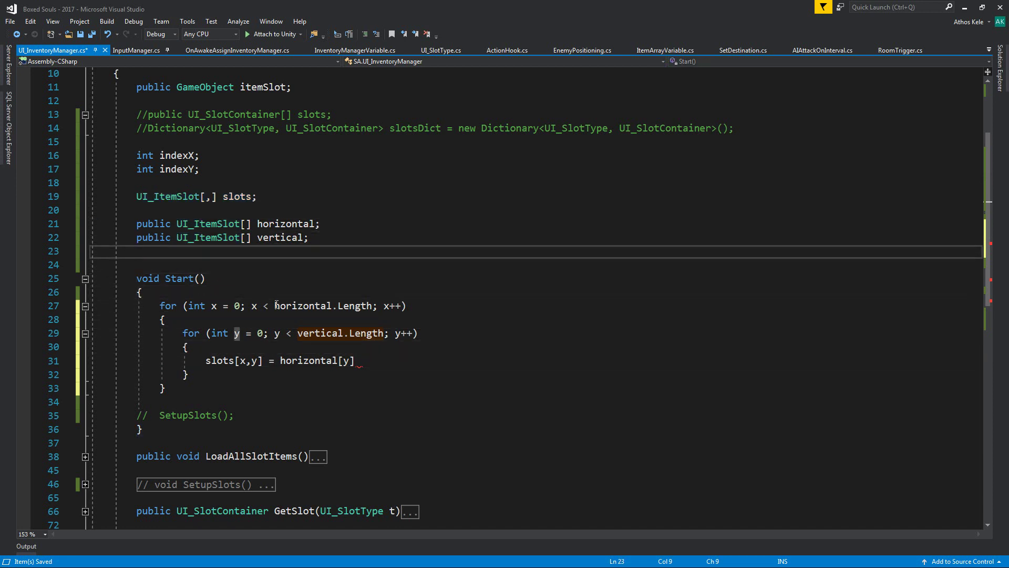
key(Up)
key(Up)
key(shift+Down)
key(shift+Down)
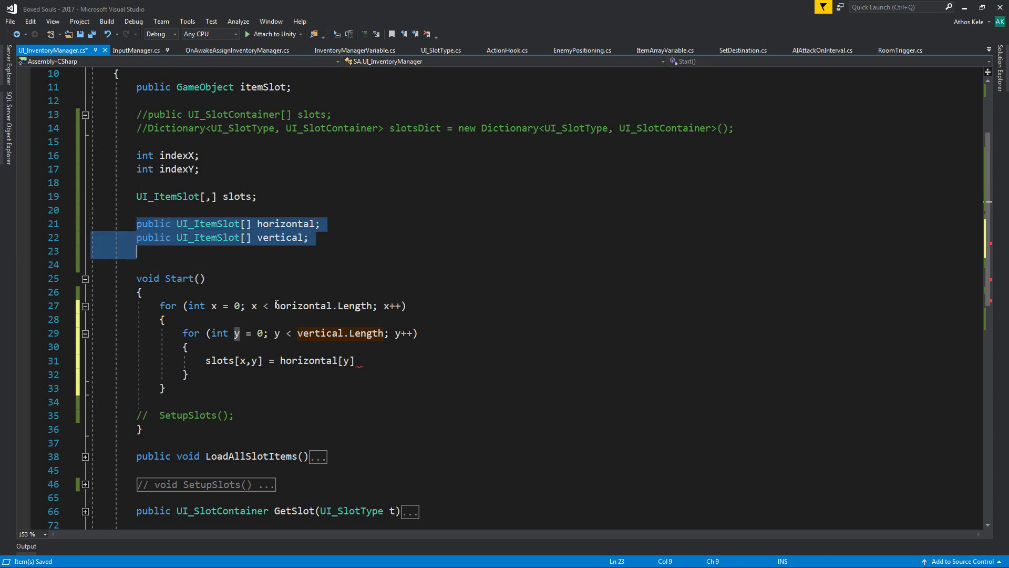
key(shift+Up)
key(shift+Up)
key(shift+Down)
key(shift+Down)
key(Escape)
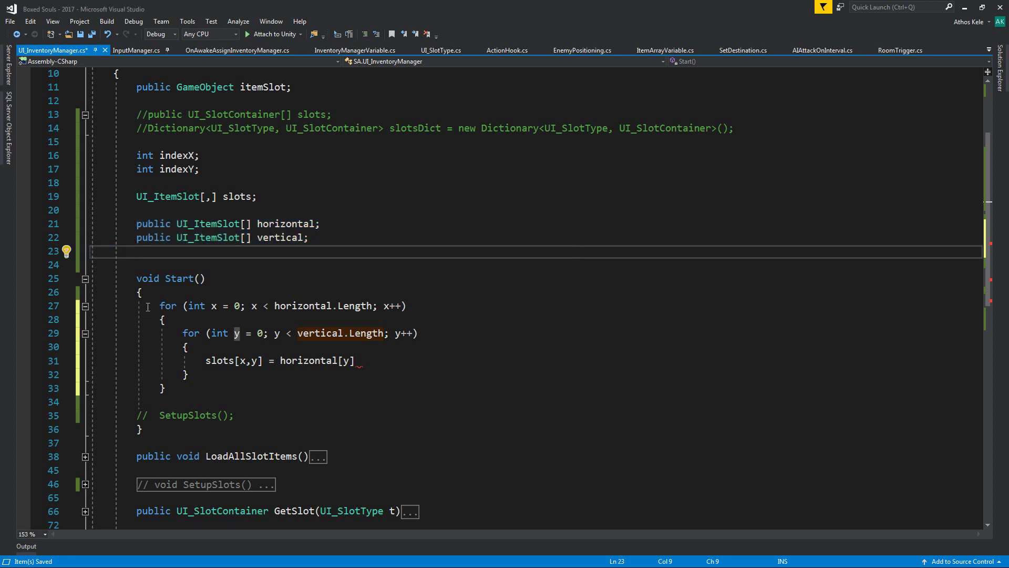
drag(147, 306, 166, 389)
- Delete the nested loops and the grid and horizontal/vertical array declarations
key(Delete)
key(Up)
key(Up)
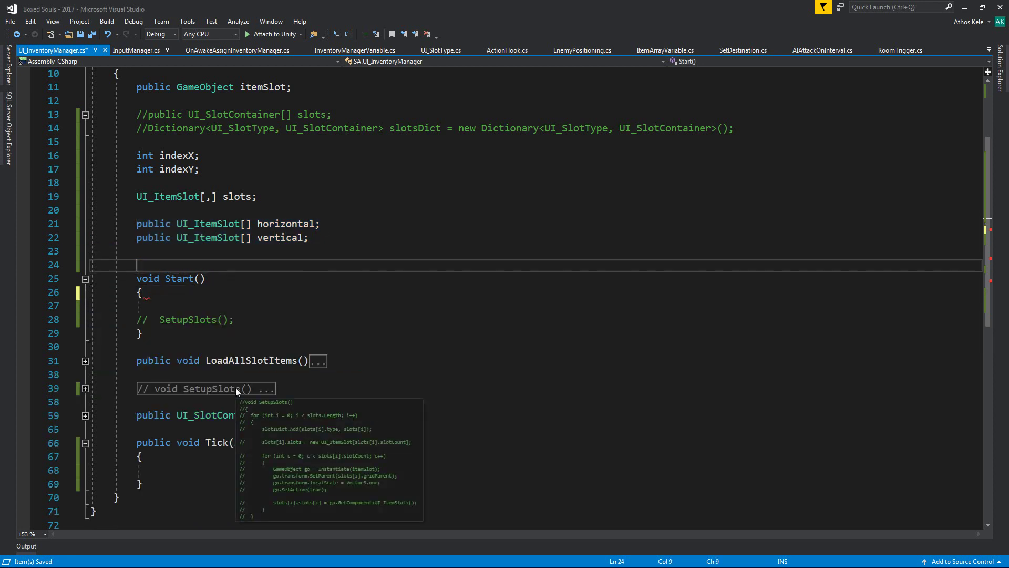
key(shift+Up)
key(shift+Up)
key(shift+Up)
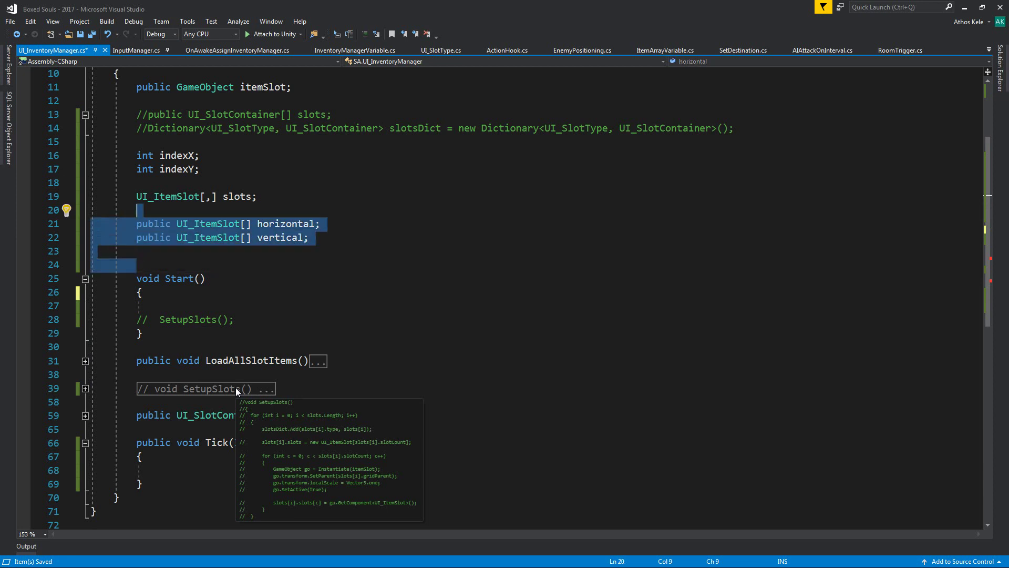
key(Delete)
- Write a single public UI_ItemSlot[] slots field and save
key(Up)
key(shift+End)
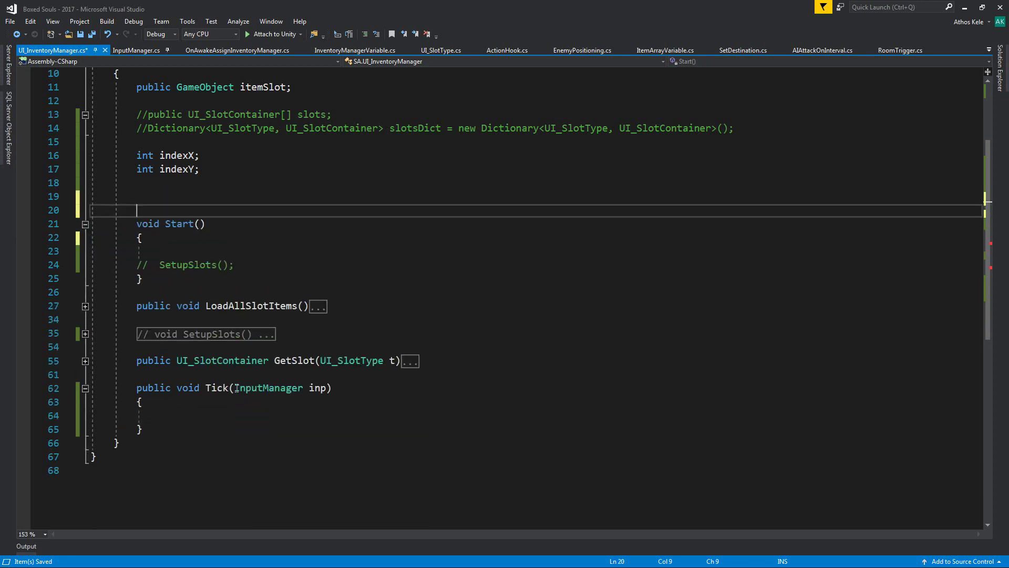
text(public UI)
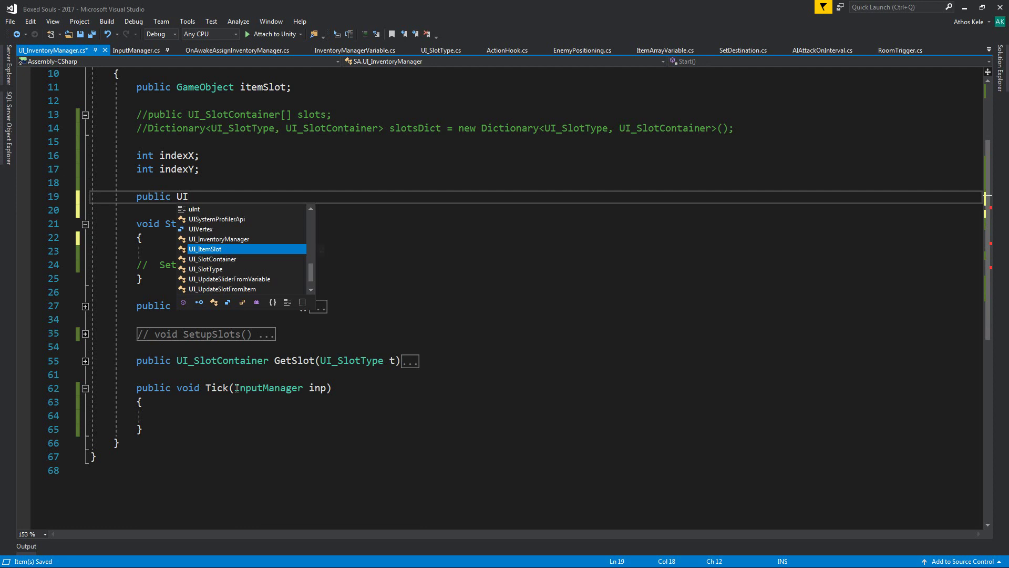
key(Tab)
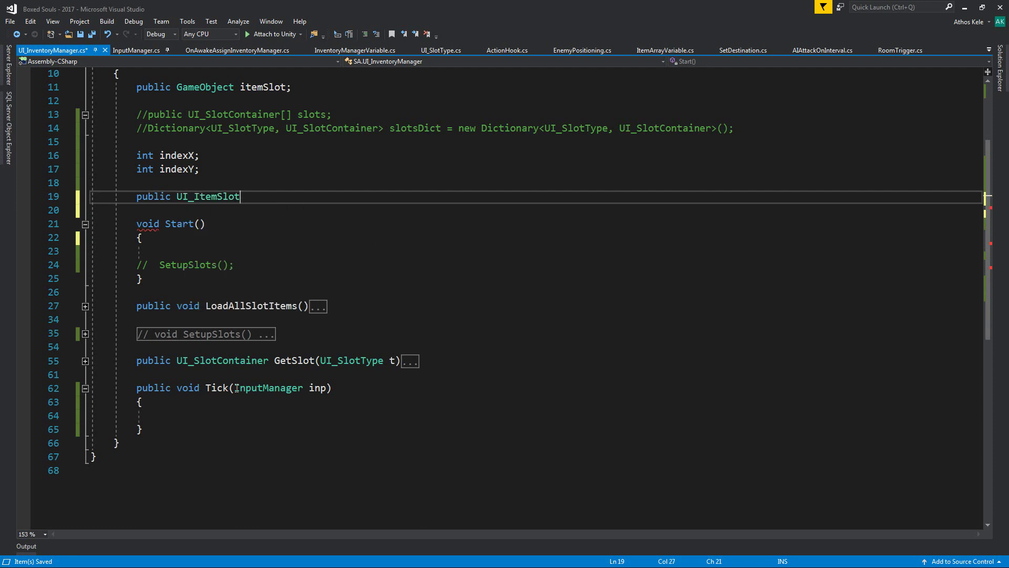
text([])
text( slots;)
key(ctrl+s)
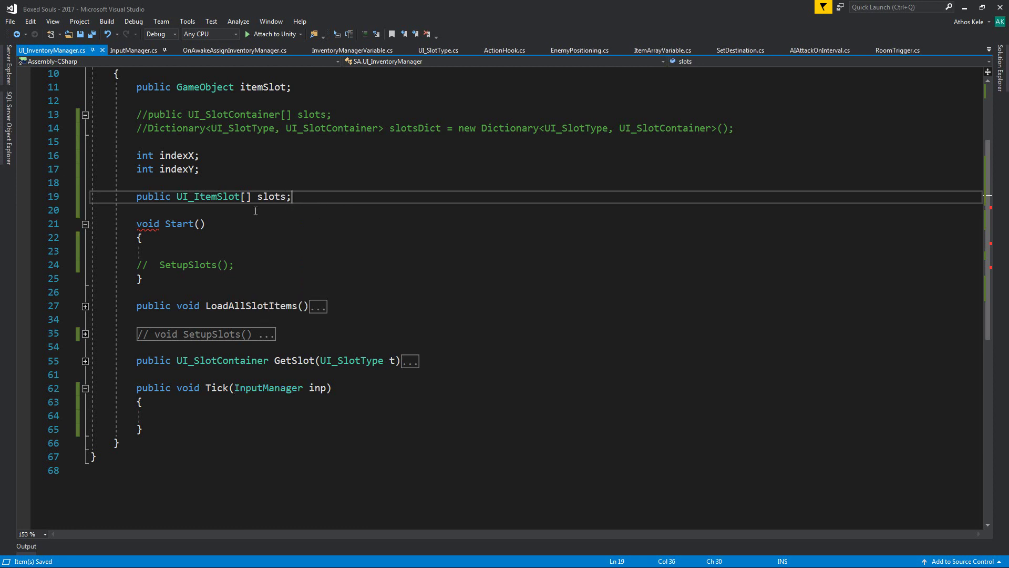
- Peek at UI_ItemSlot, add public int x and y fields, save, and close the peek
right_click(216, 200)
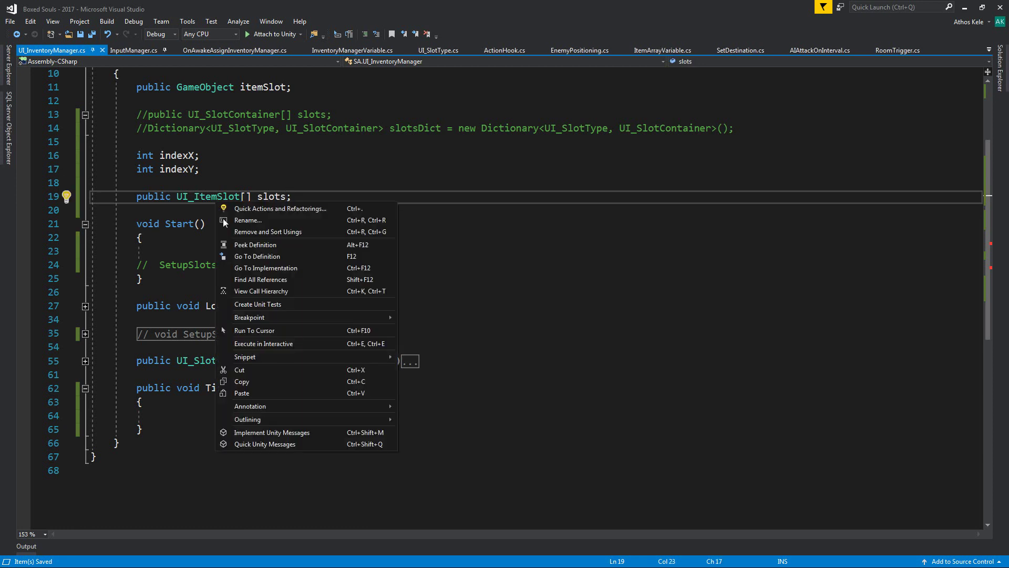
click(257, 245)
click(366, 282)
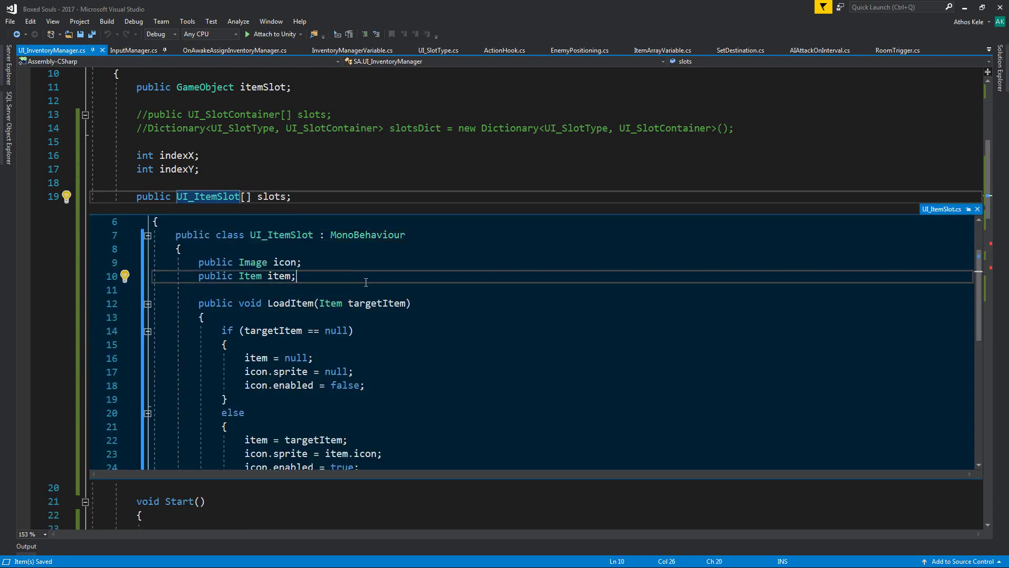
key(Return)
text(pu)
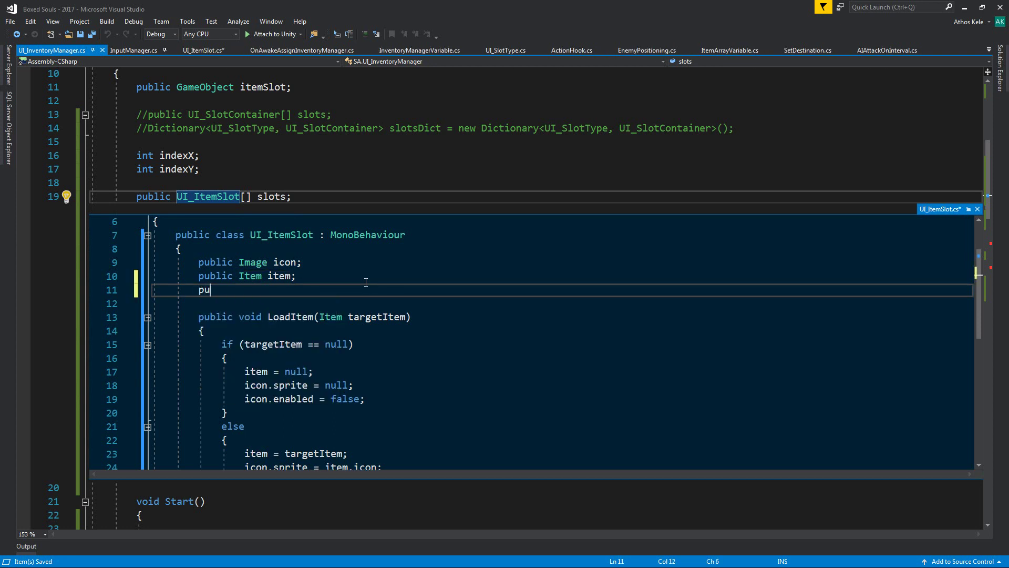
text(blic int )
text(x;)
key(Return)
text(public int)
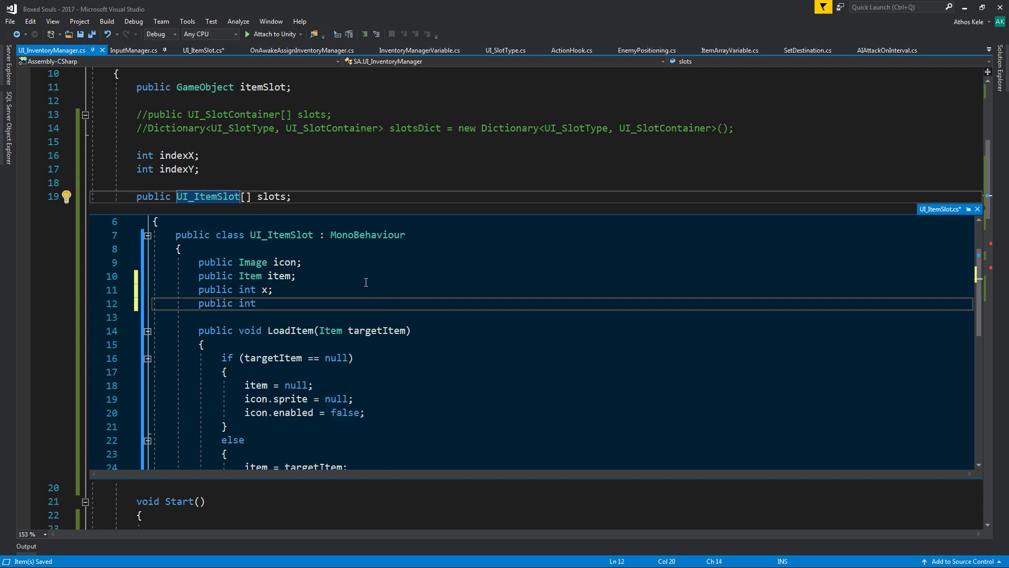
key(ctrl+s)
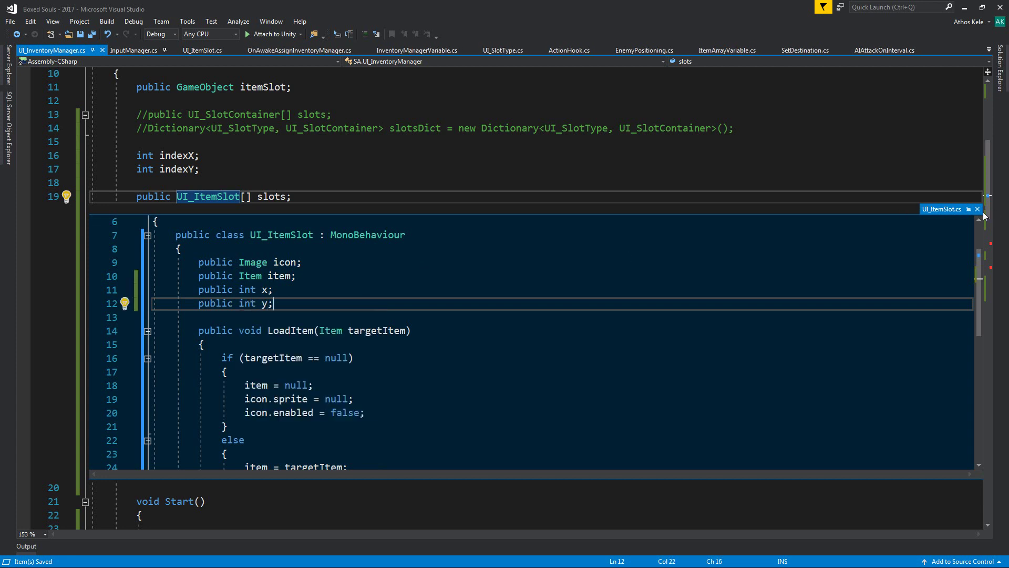
click(977, 208)
- Comment out the whole LoadAllSlotItems method with Ctrl+K, Ctrl+C
click(237, 240)
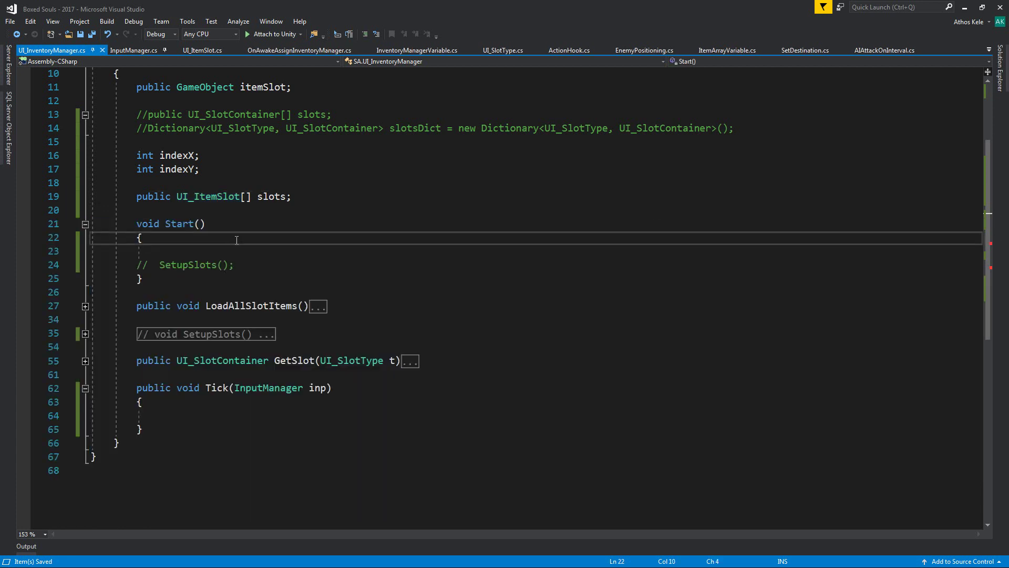
scroll(237, 239, down, 1)
scroll(210, 237, down, 1)
click(85, 224)
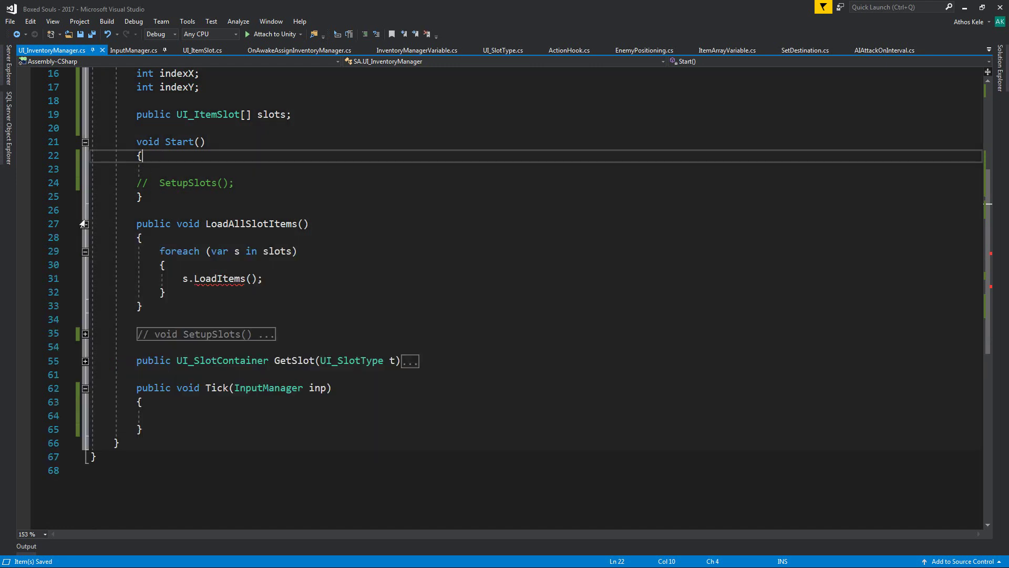
triple_click(106, 224)
click(85, 224)
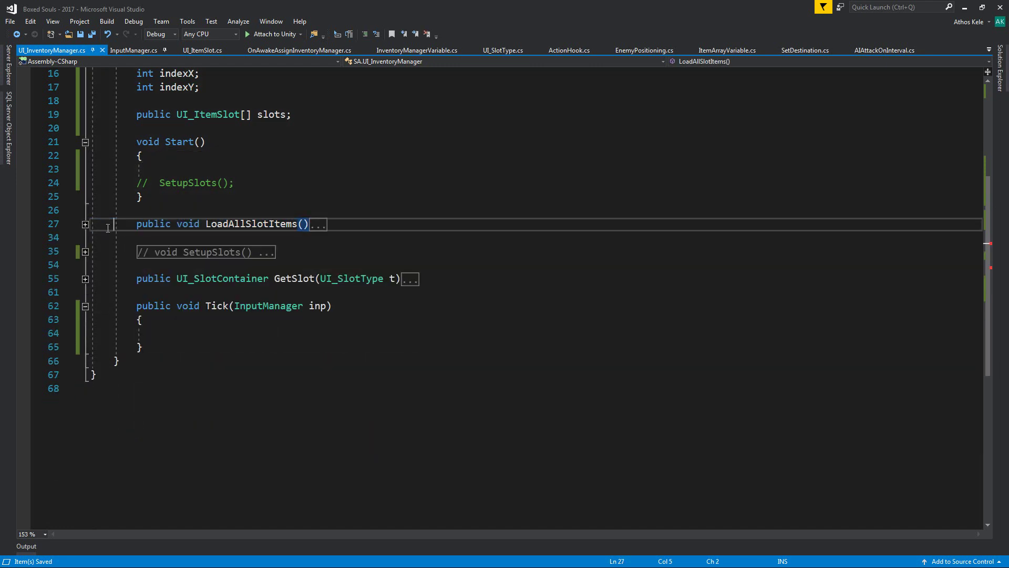
drag(109, 226, 342, 224)
key(ctrl+k)
key(ctrl+c)
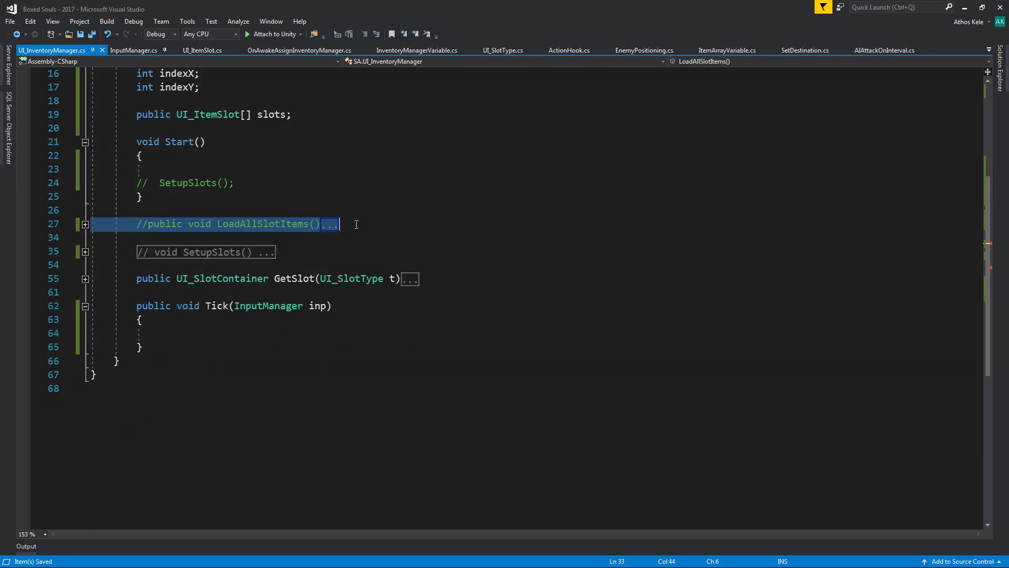
- Expand the commented-out code, then collapse the commented LoadAllSlotItems block
click(316, 197)
scroll(316, 217, up, 3)
key(ctrl+m)
key(ctrl+l)
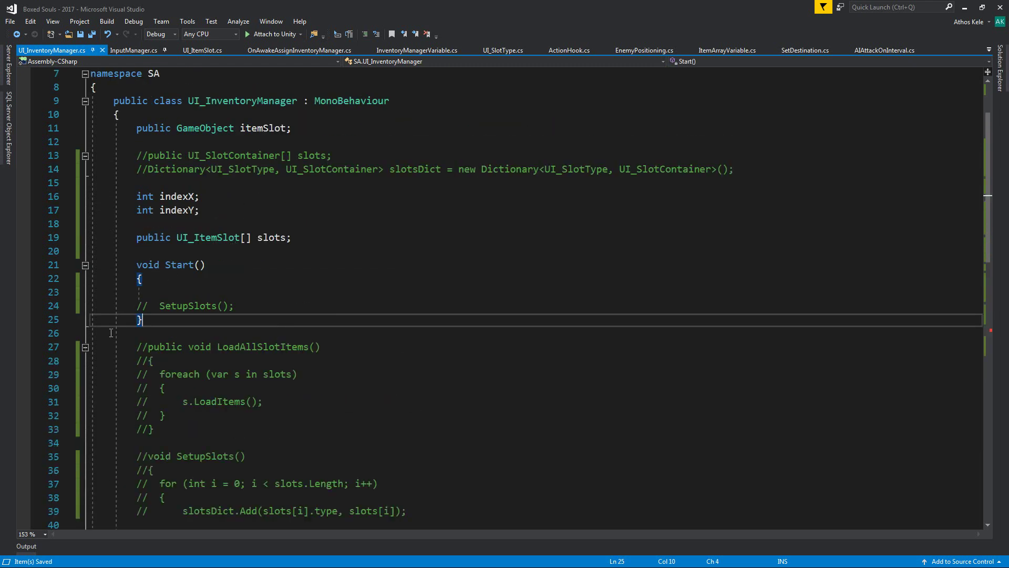
click(85, 347)
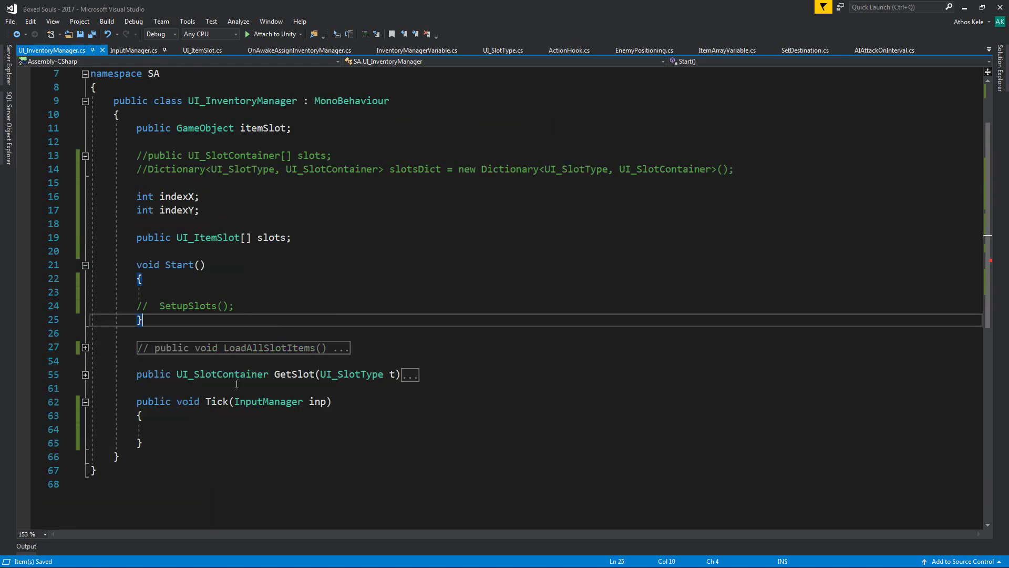
- Tidy the blank lines around GetSlot and open an empty line above Tick
click(546, 361)
key(Return)
key(Return)
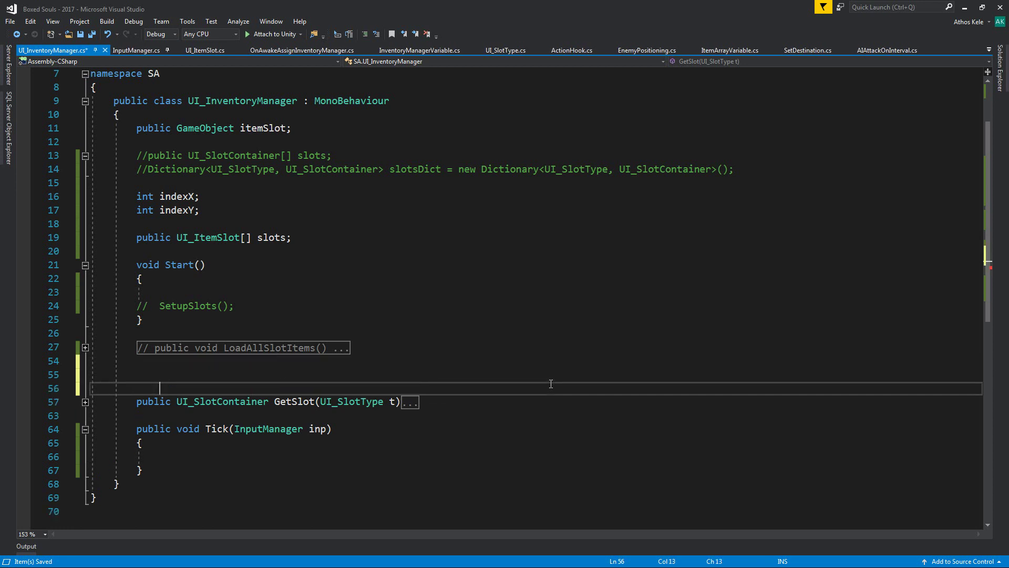
key(Up)
key(Delete)
key(Delete)
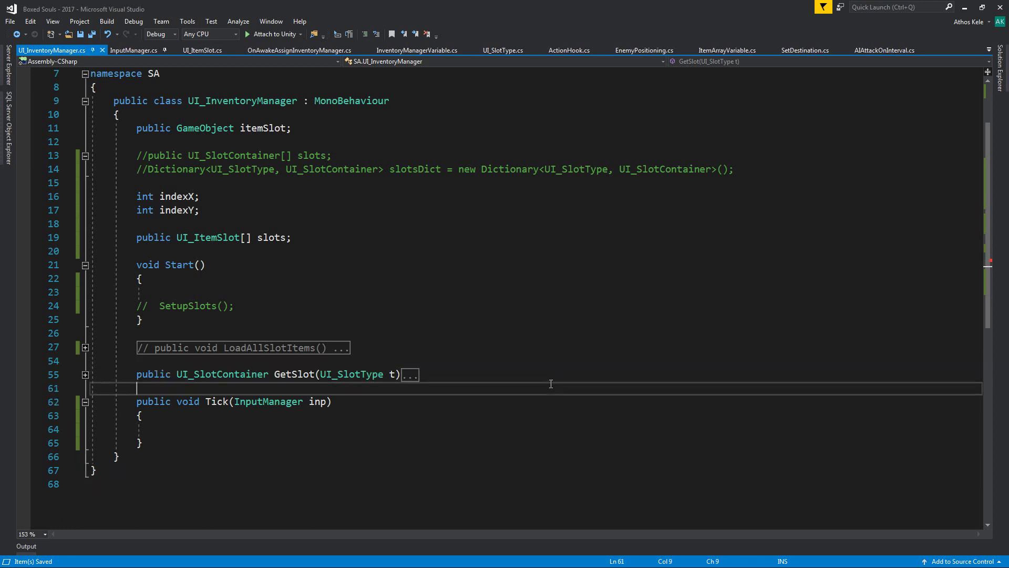
key(Down)
key(Down)
key(Return)
key(Return)
key(Up)
key(Up)
- Declare a public UI_ItemSlot GetSlot(int x, int y) method with an opening brace
text(p)
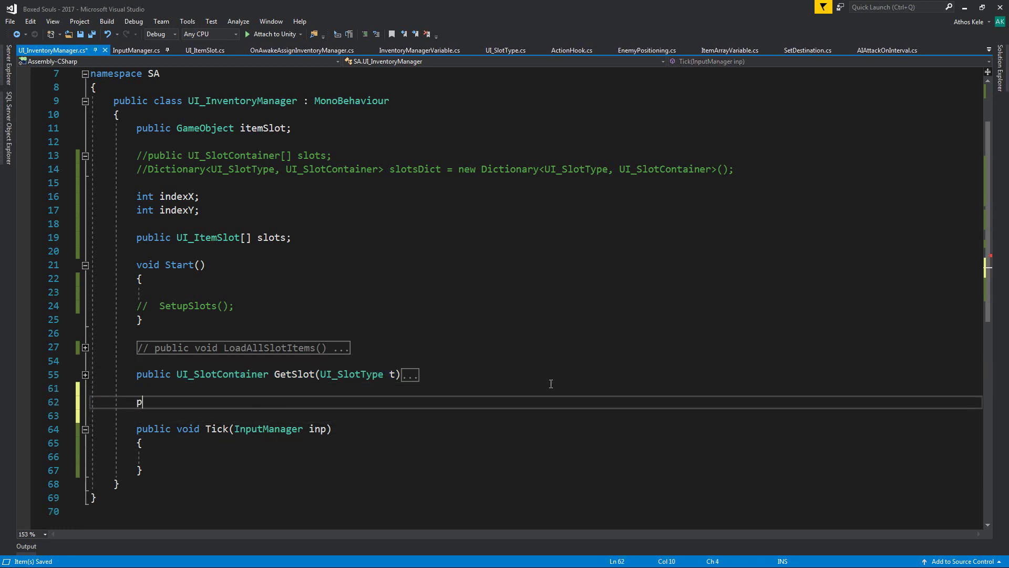
text(ublic UI_)
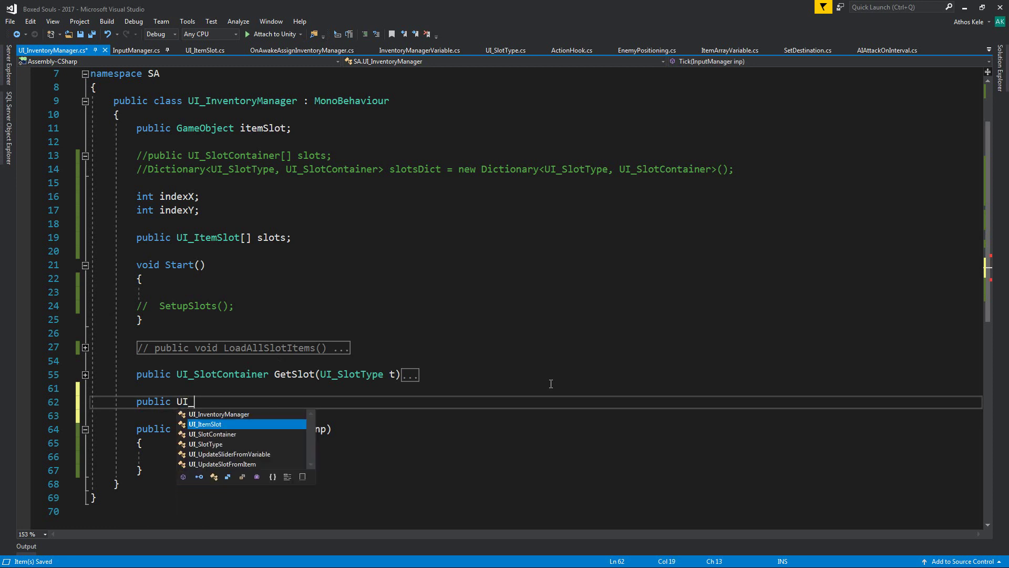
key(Tab)
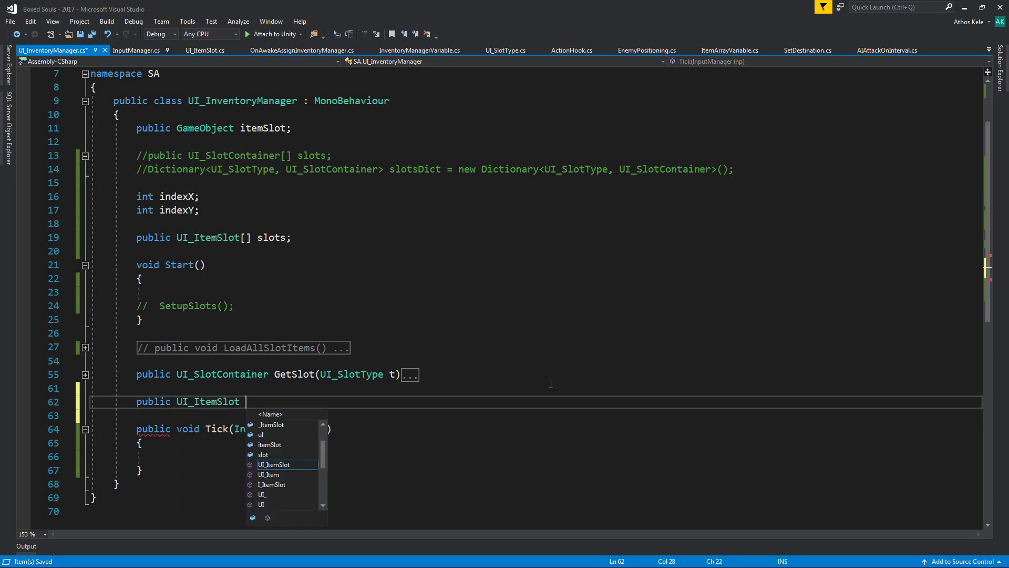
text(GetSlot()
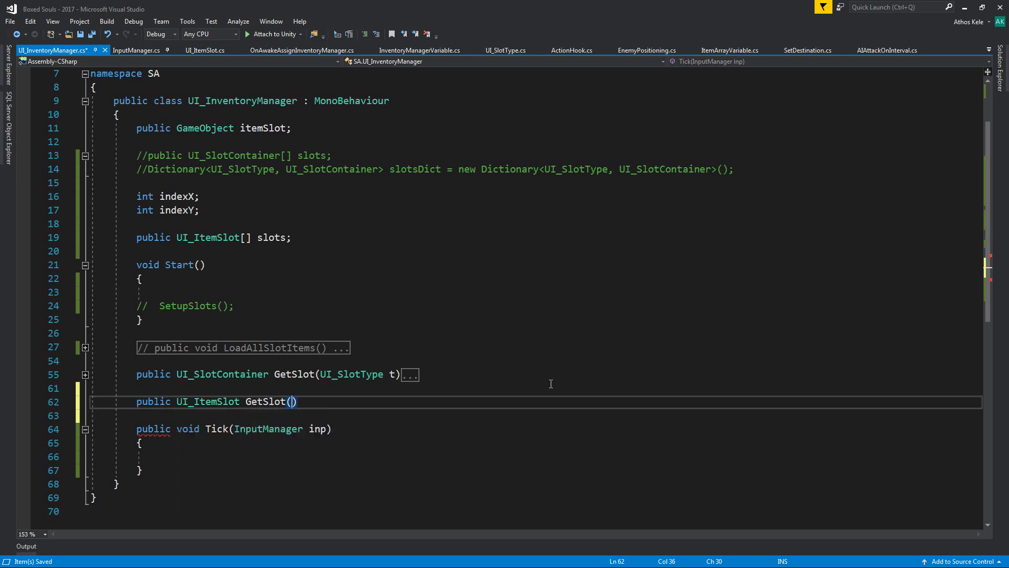
text(int x, int)
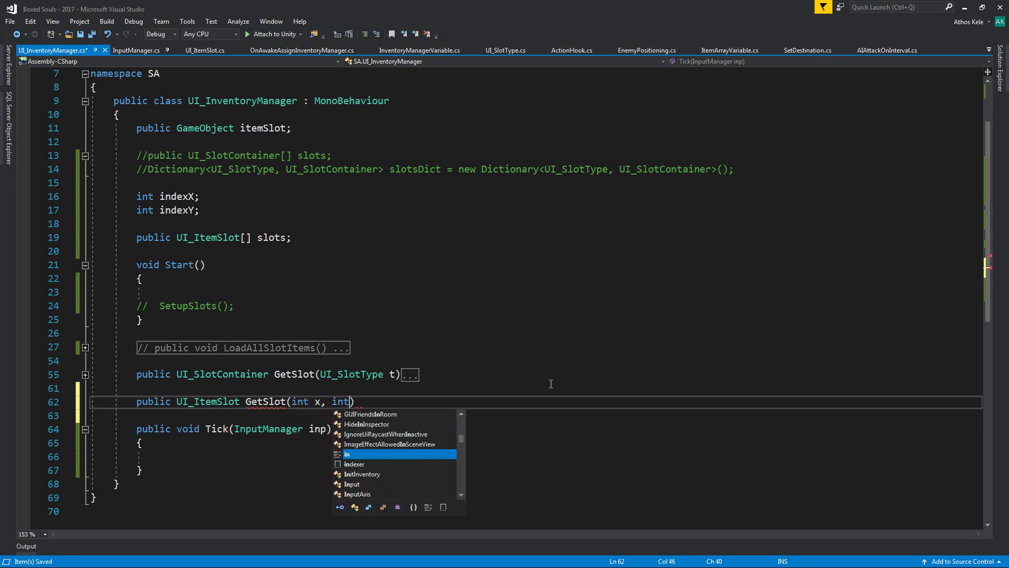
text( y))
key(Return)
text({)
key(Return)
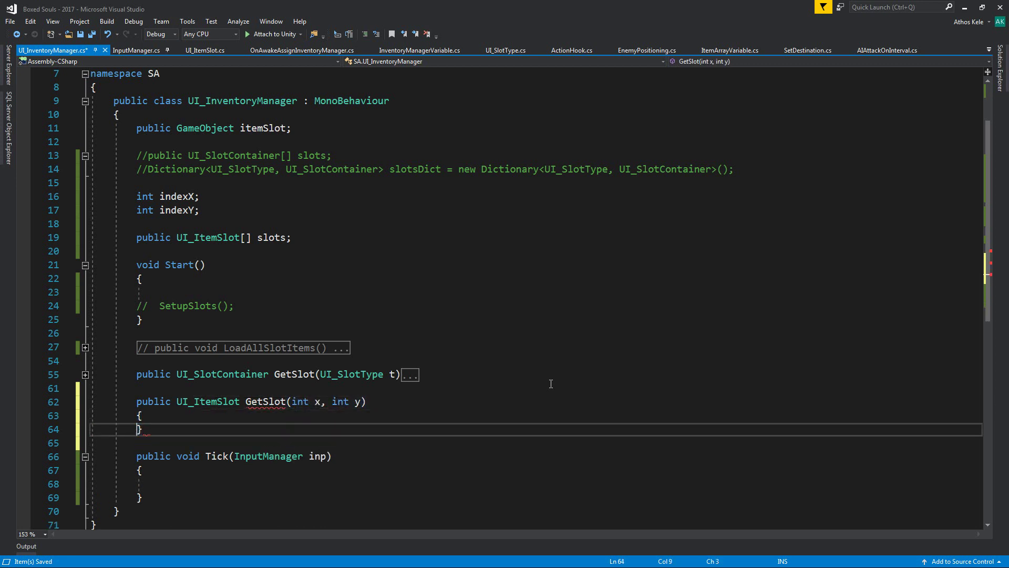
- Fill GetSlot's body with UI_ItemSlot r = null; and return r; on separate lines
scroll(478, 314, down, 2)
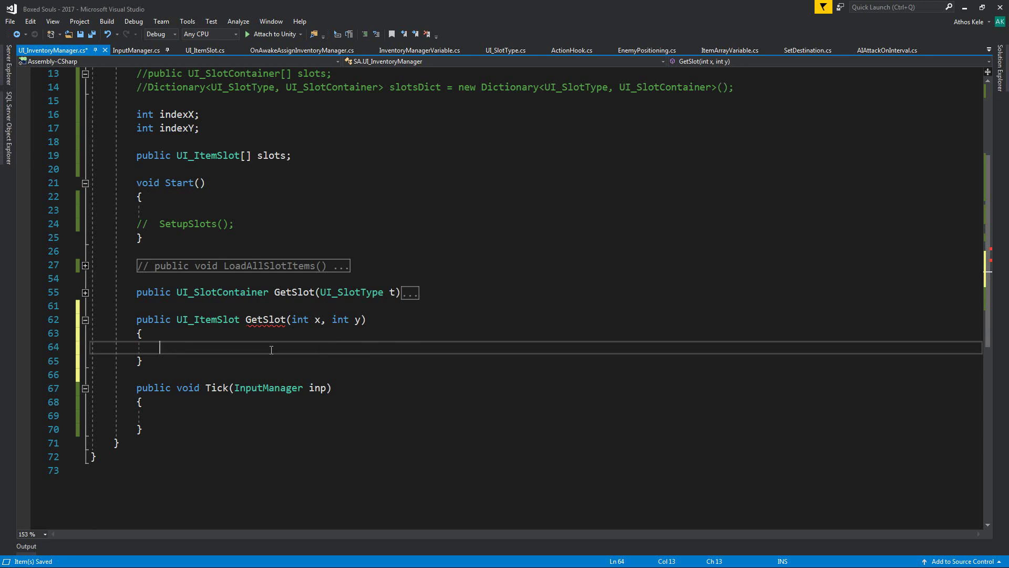
text(UI_)
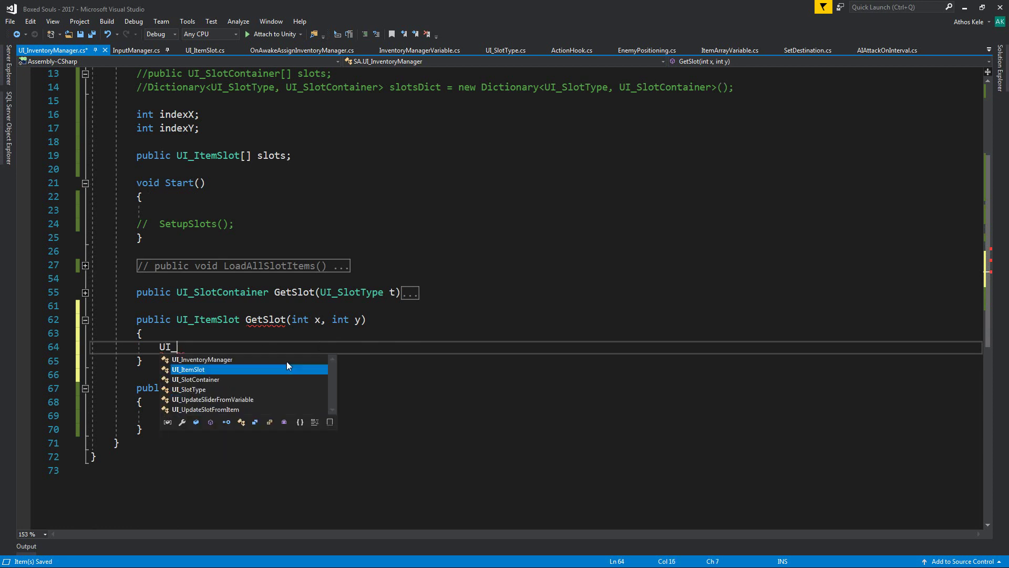
key(Tab)
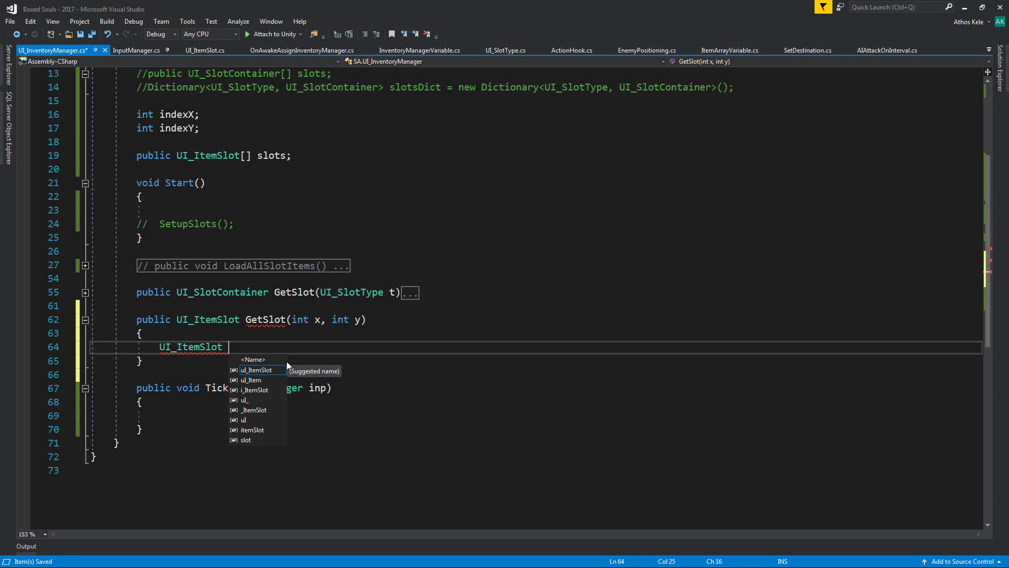
text(r )
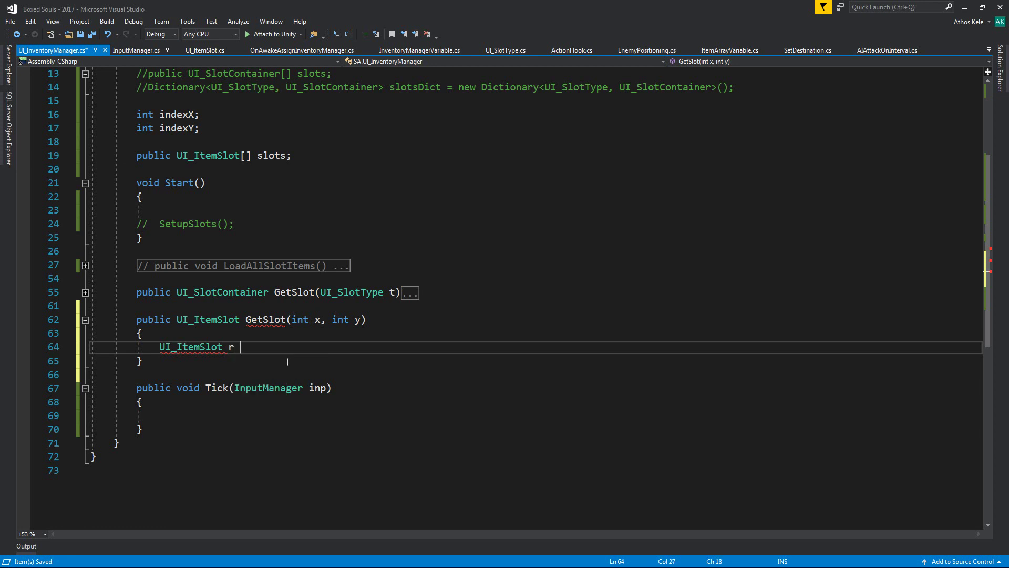
text(= null;r         et)
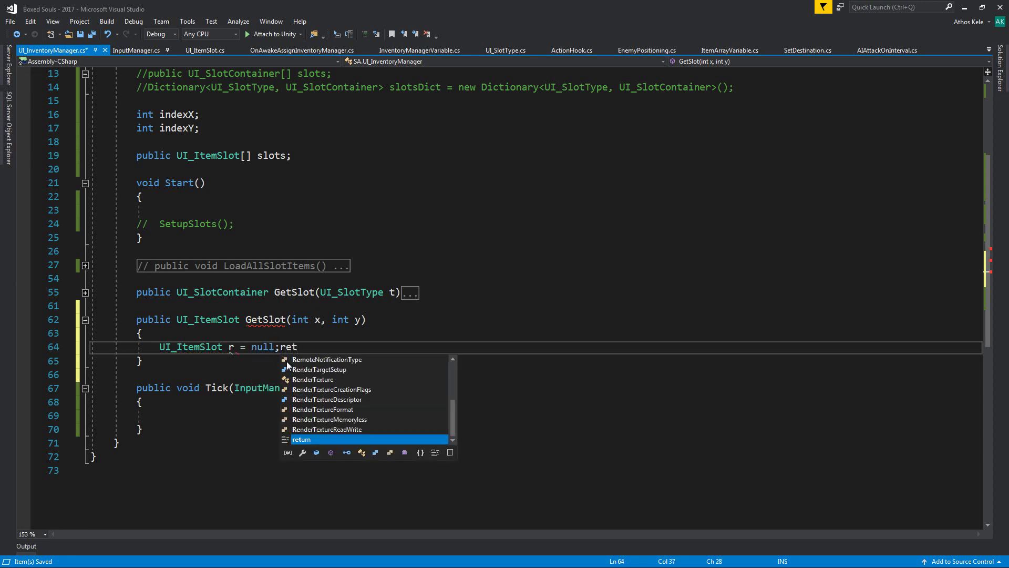
text(urn r;)
key(Left)
key(Left)
key(Left)
key(Left)
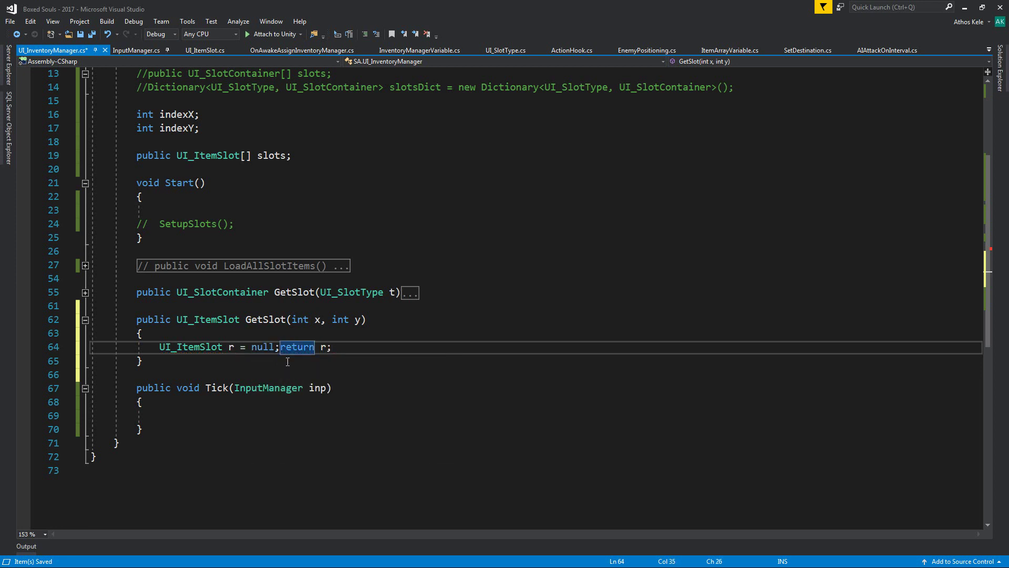
key(Return)
key(BackSpace)
key(Left)
key(Return)
key(Return)
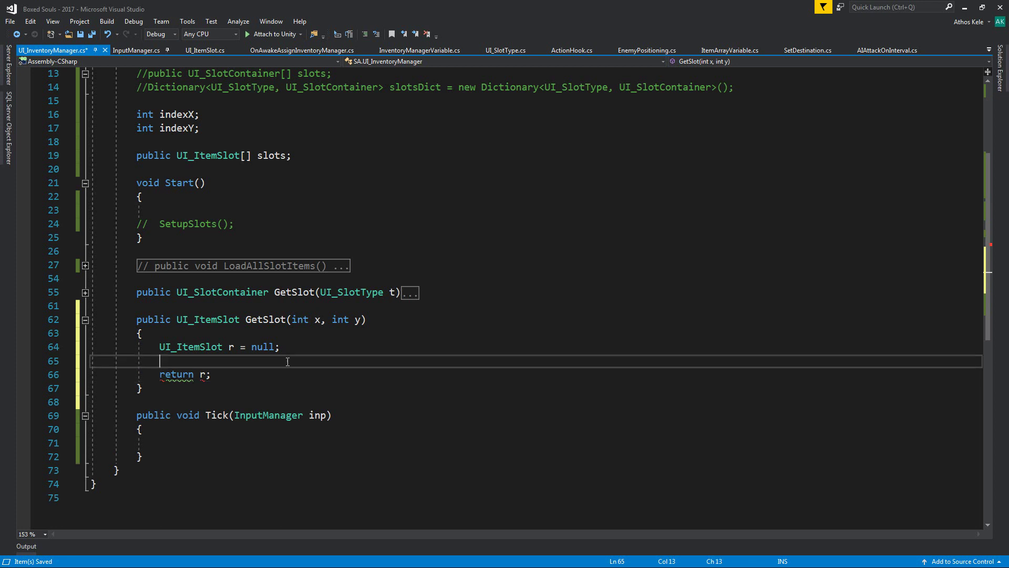
key(Up)
key(Up)
- Start a new Dictionary< field below the commented declarations
key(Up)
key(Up)
key(Up)
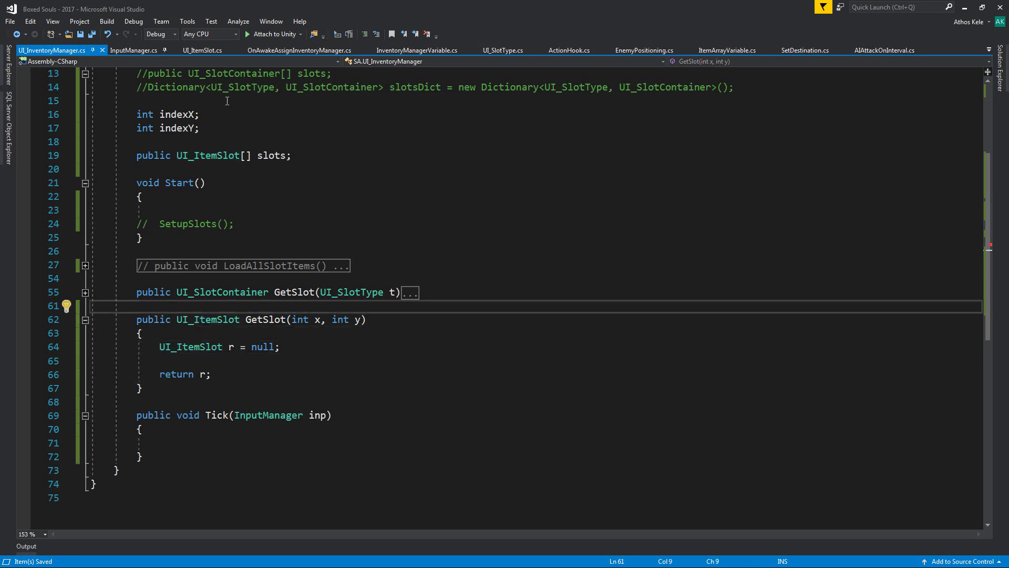
click(228, 101)
key(Return)
key(Return)
key(Up)
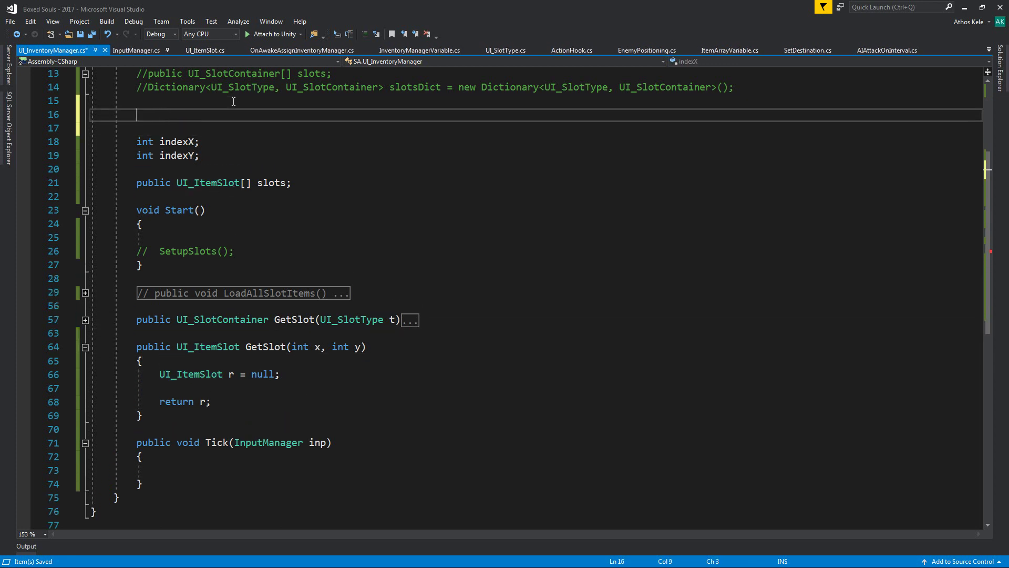
text(Dict)
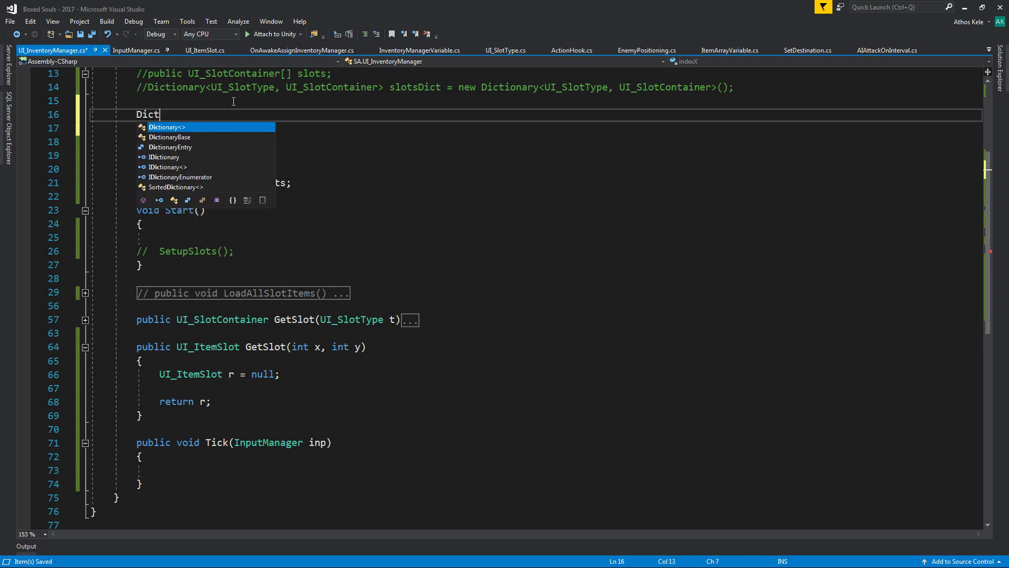
key(Tab)
text(M<)
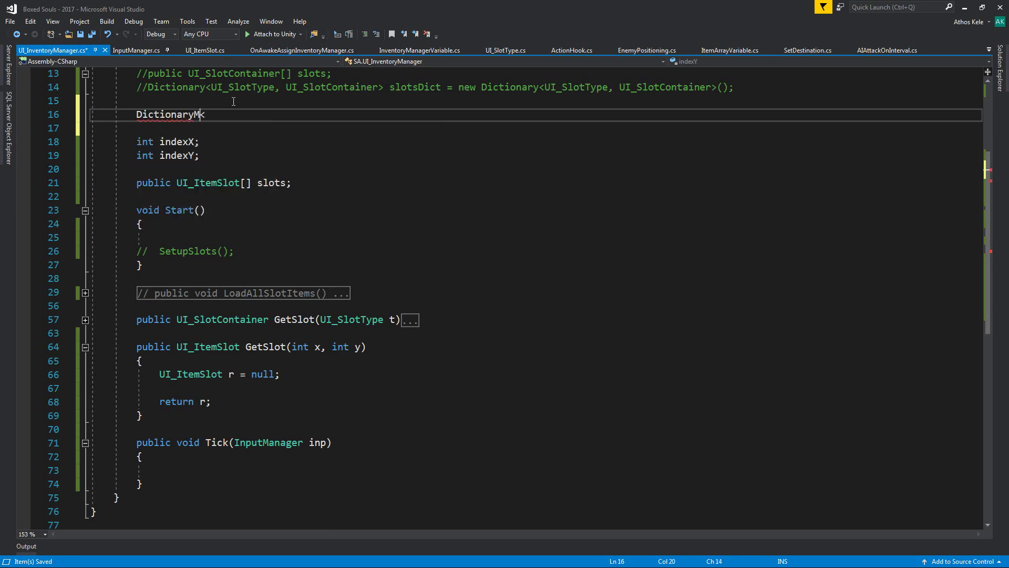
key(BackSpace)
key(BackSpace)
text(<)
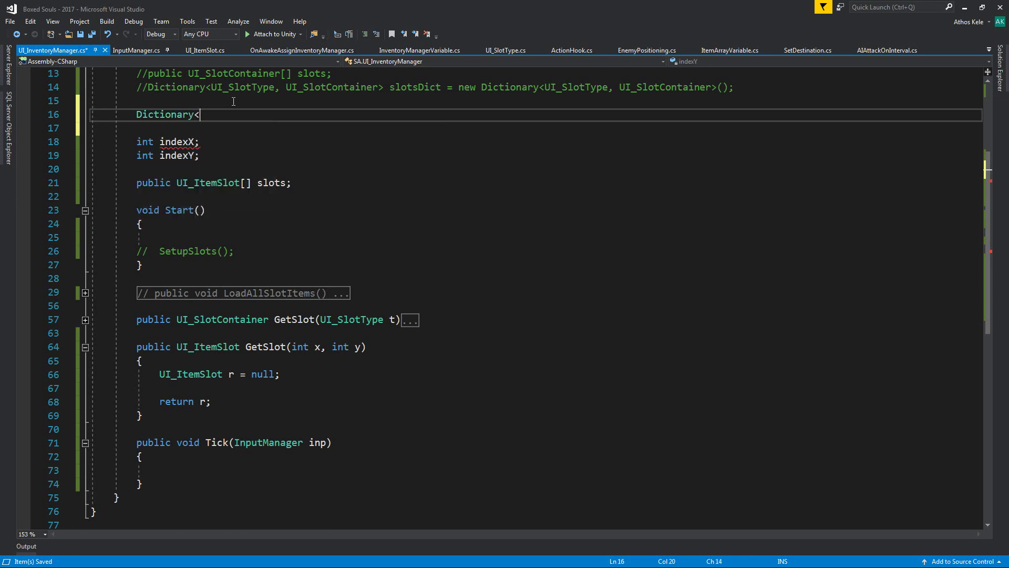
- Select the int indexX and indexY declarations, then return to the unfinished Dictionary line
key(Down)
key(Down)
key(Down)
key(End)
key(shift+Up)
key(shift+Up)
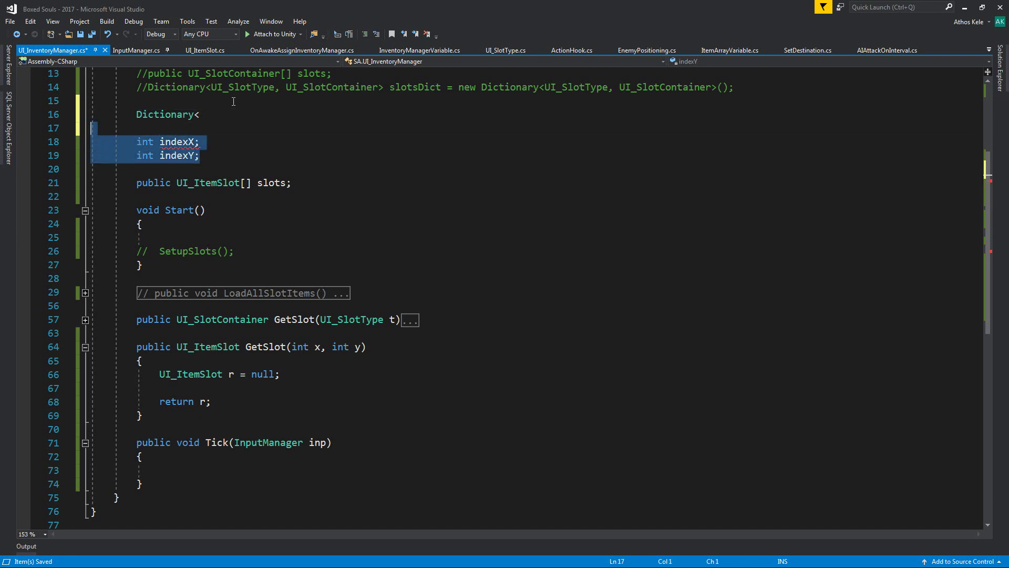
key(shift+Down)
key(shift+Left)
key(shift+Left)
key(shift+Left)
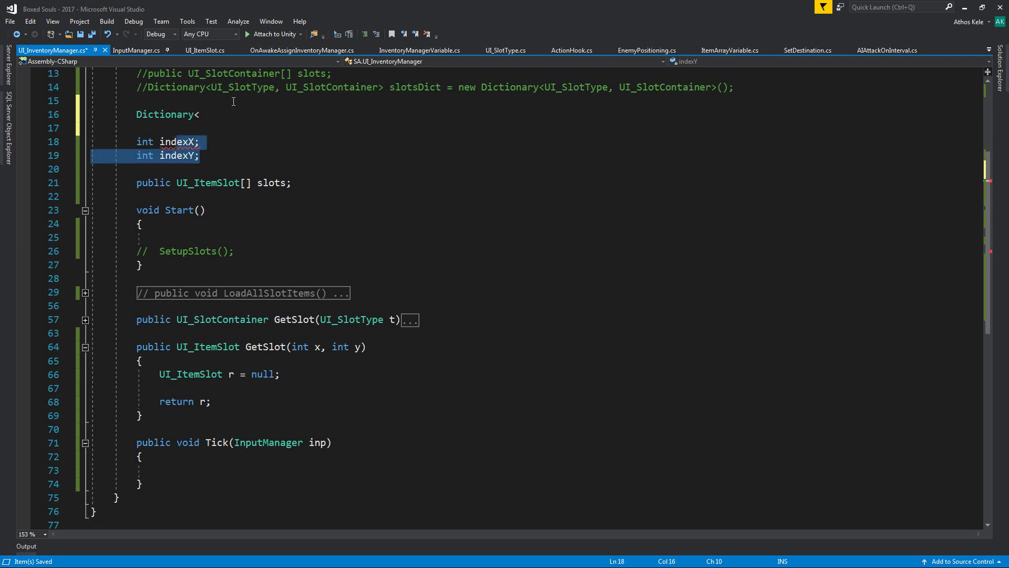
key(shift+Left)
key(shift+Left)
key(shift+Left)
key(shift+Left)
key(shift+Left)
key(shift+Left)
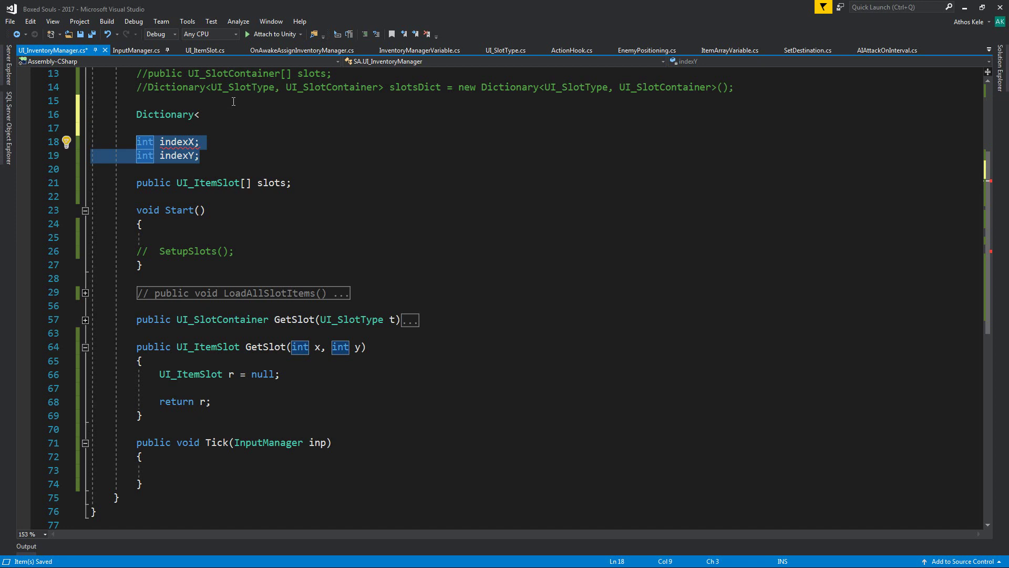
scroll(223, 206, up, 1)
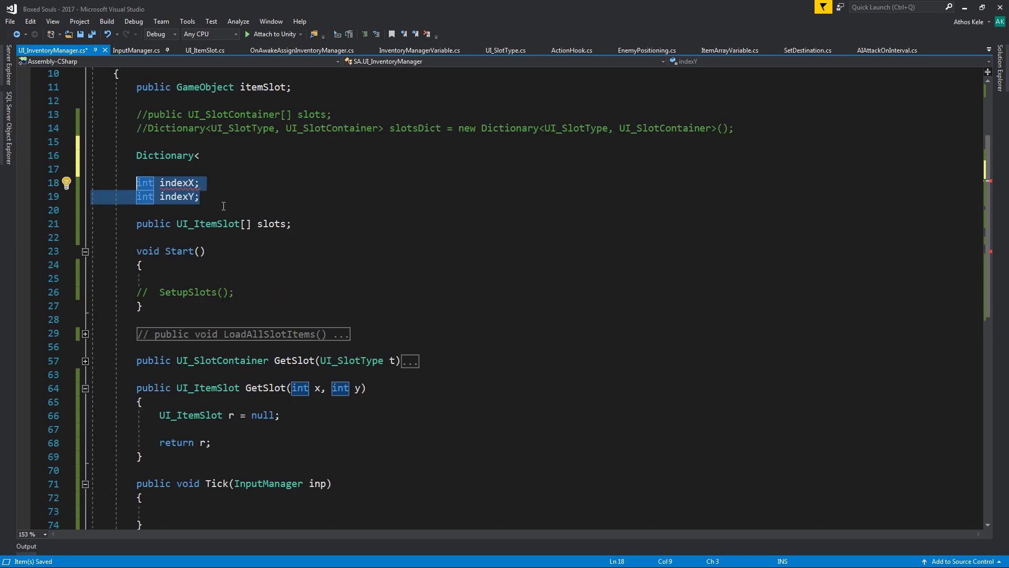
click(232, 166)
key(Up)
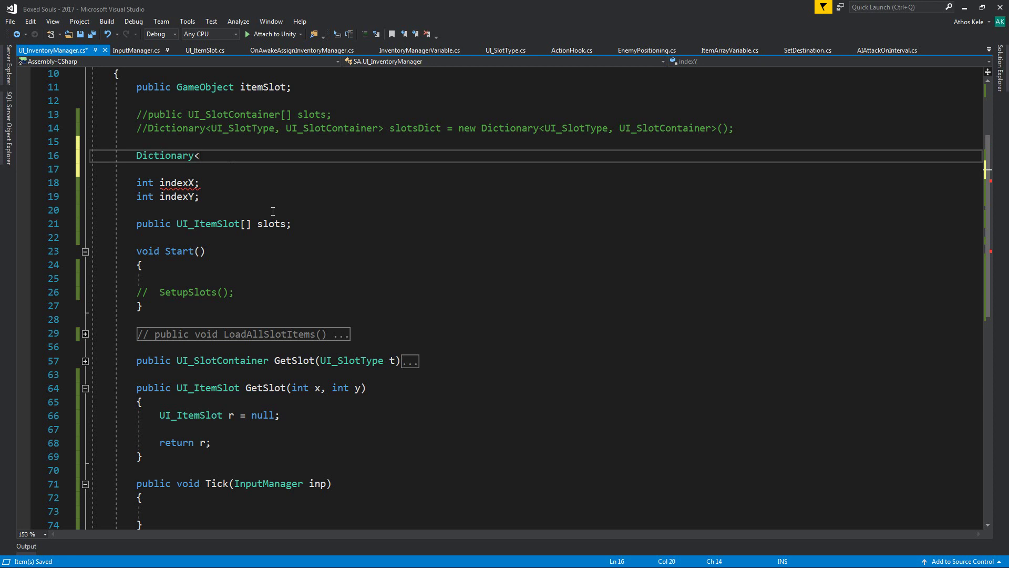
scroll(273, 211, down, 2)
scroll(230, 203, up, 1)
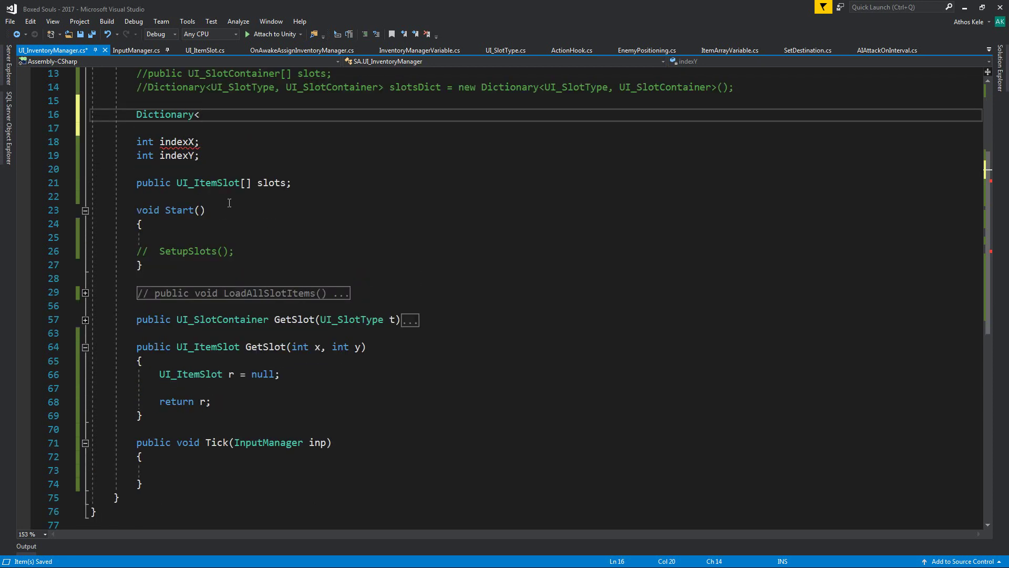
- Add a UI_ItemSlot[,] slotsGrid field below slots and delete the unfinished Dictionary line
click(292, 202)
key(Return)
key(Return)
key(Up)
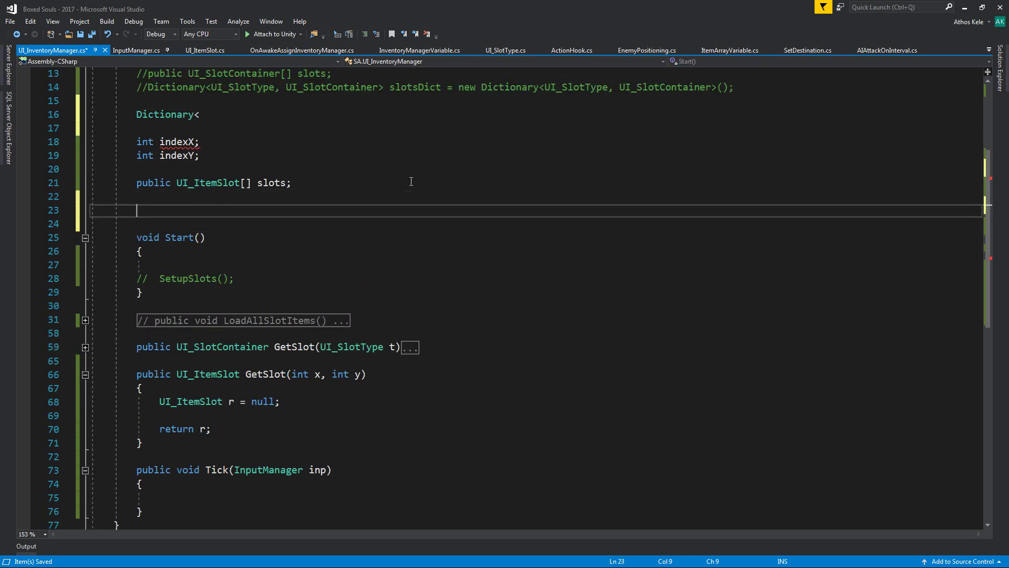
text(UI_I)
key(Tab)
text([])
key(Left)
text(,)
key(Right)
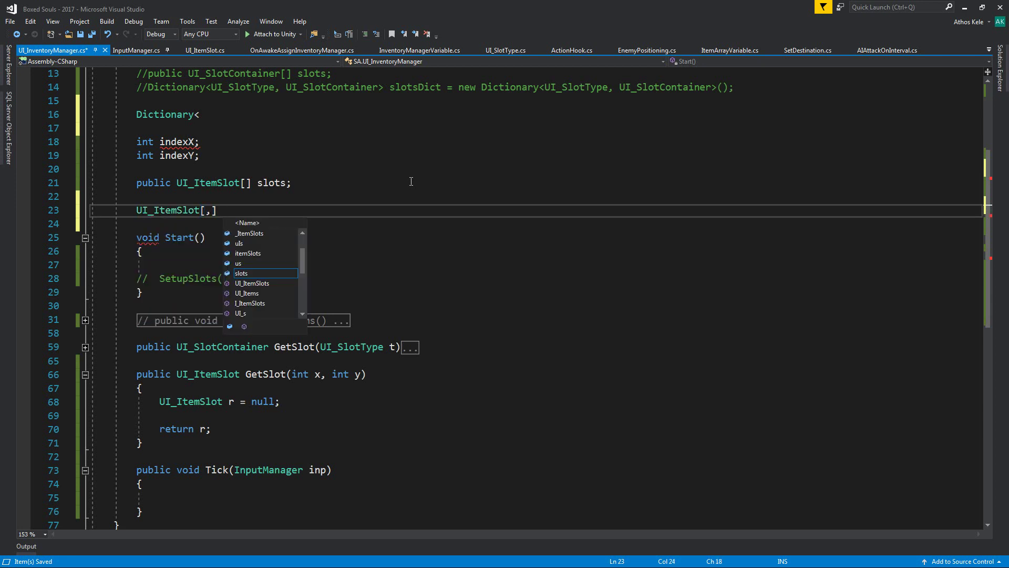
text(slots)
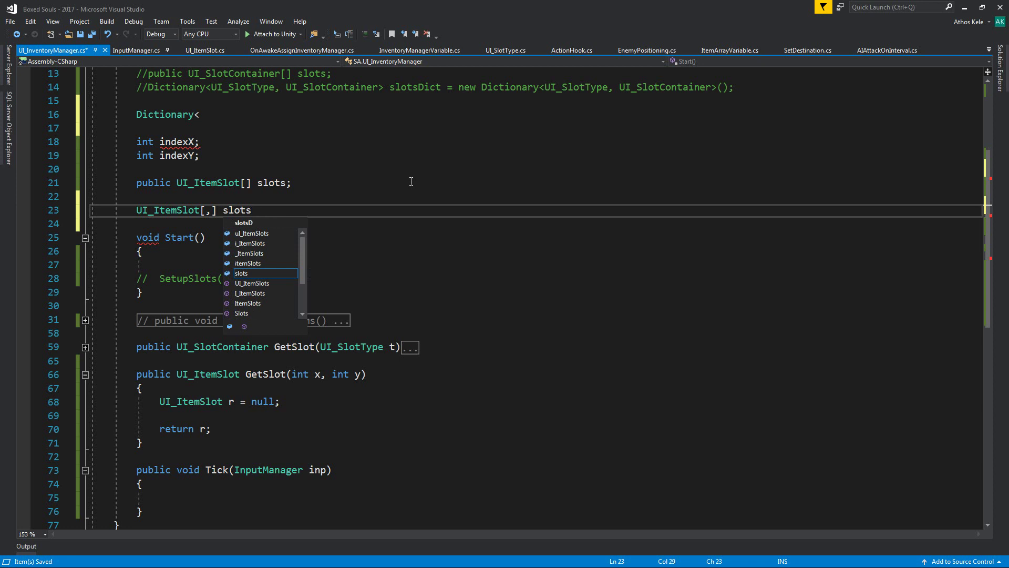
text(Grid;)
key(Up)
key(Up)
key(Up)
key(Up)
key(Up)
key(Up)
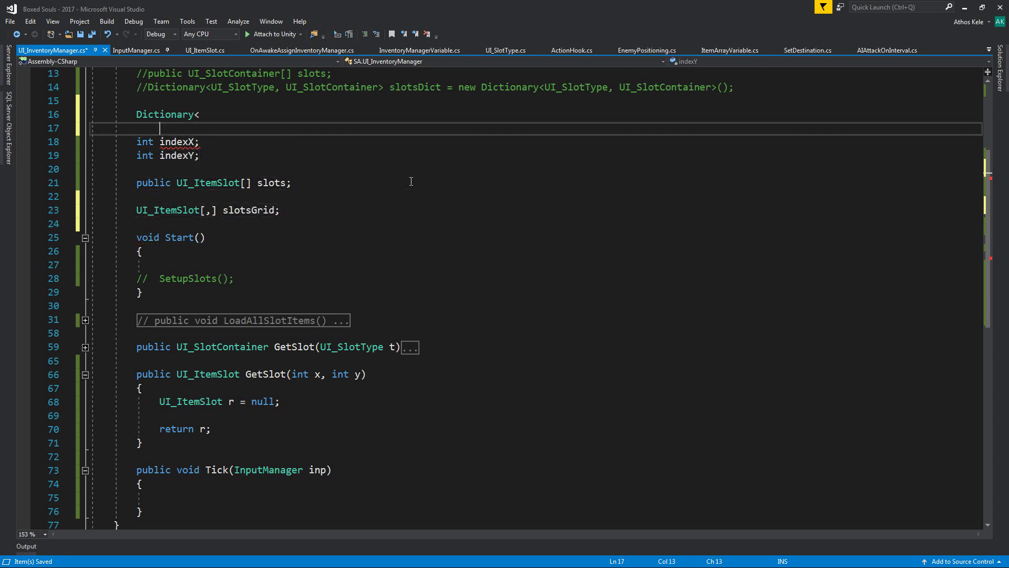
key(shift+Up)
key(BackSpace)
key(BackSpace)
- Insert a for loop in Start() that runs up to slots.Length
key(Down)
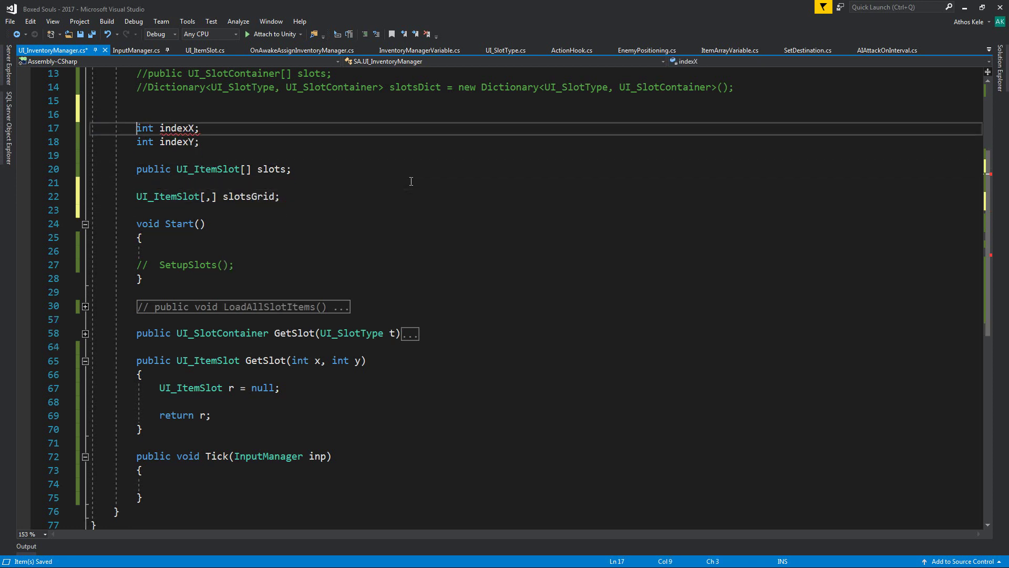
key(Down)
key(Down)
key(Down)
key(Down)
key(Down)
key(Down)
key(Down)
key(Down)
text(f)
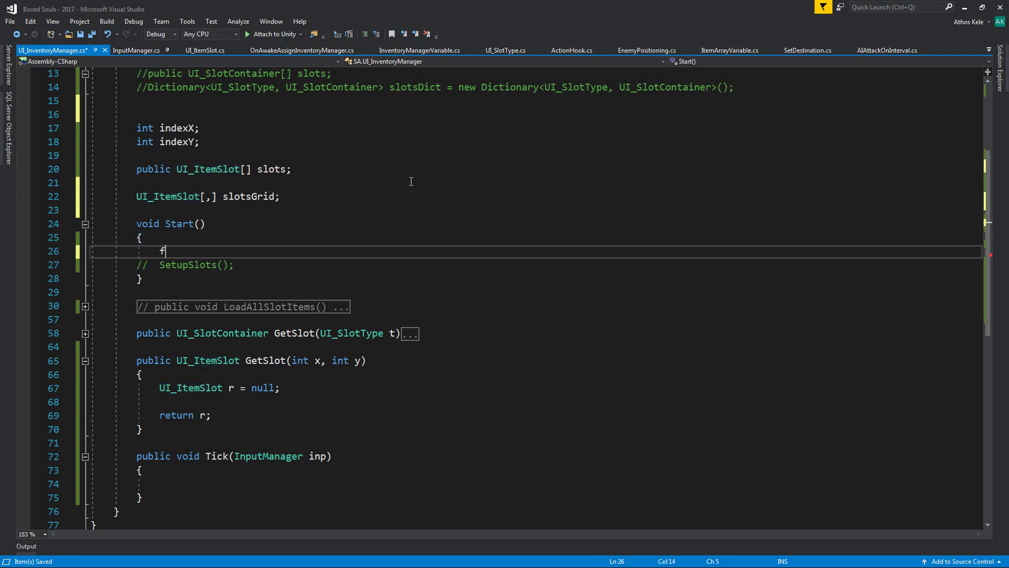
text(or)
key(Tab)
key(Tab)
key(Tab)
text(slots)
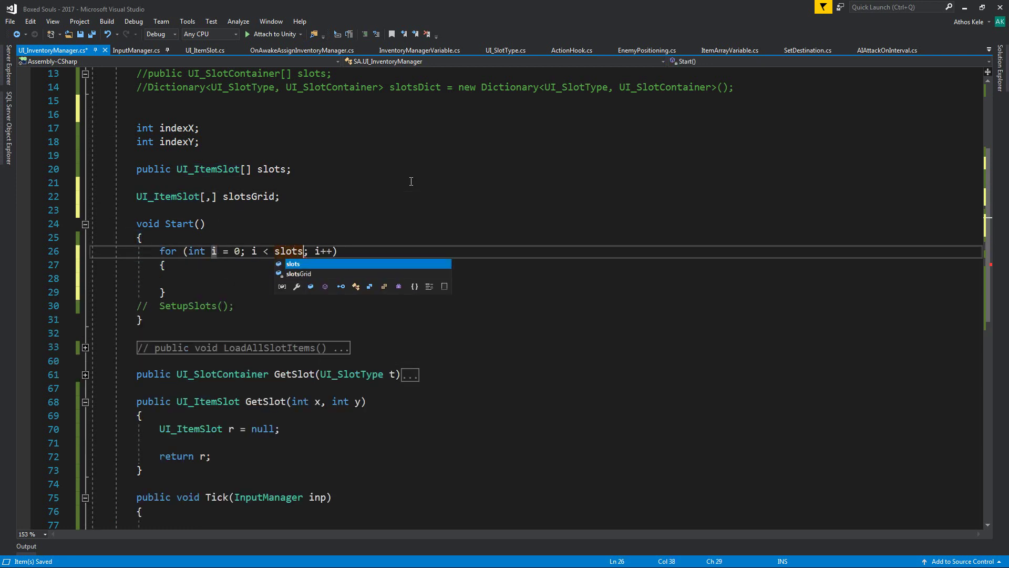
text(.Le)
key(Tab)
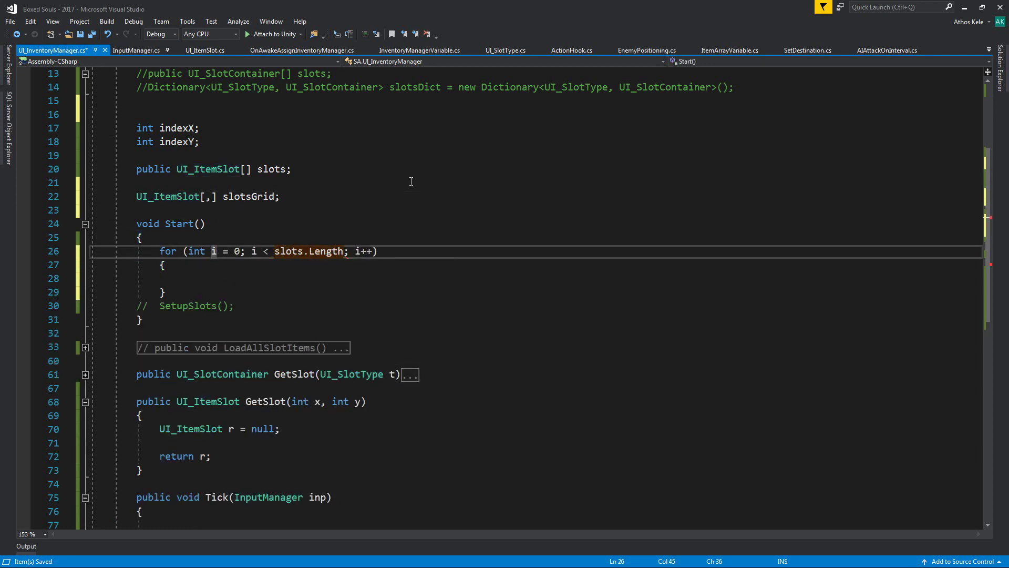
key(Return)
- Begin the loop body with slotsGrid[slots[i].x as the first index
text(slots)
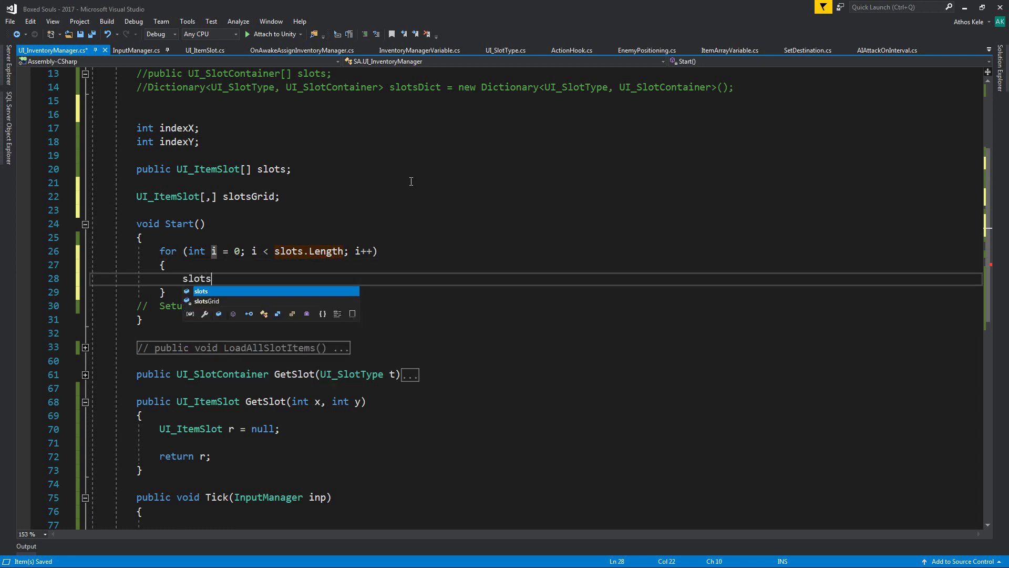
key(Tab)
text([)
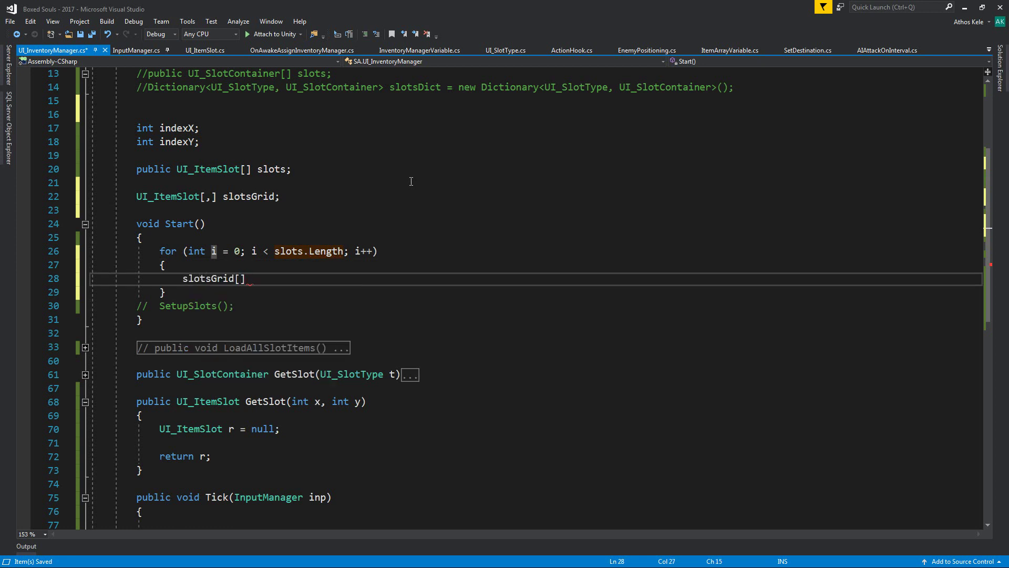
text(slots[])
key(BackSpace)
text(.)
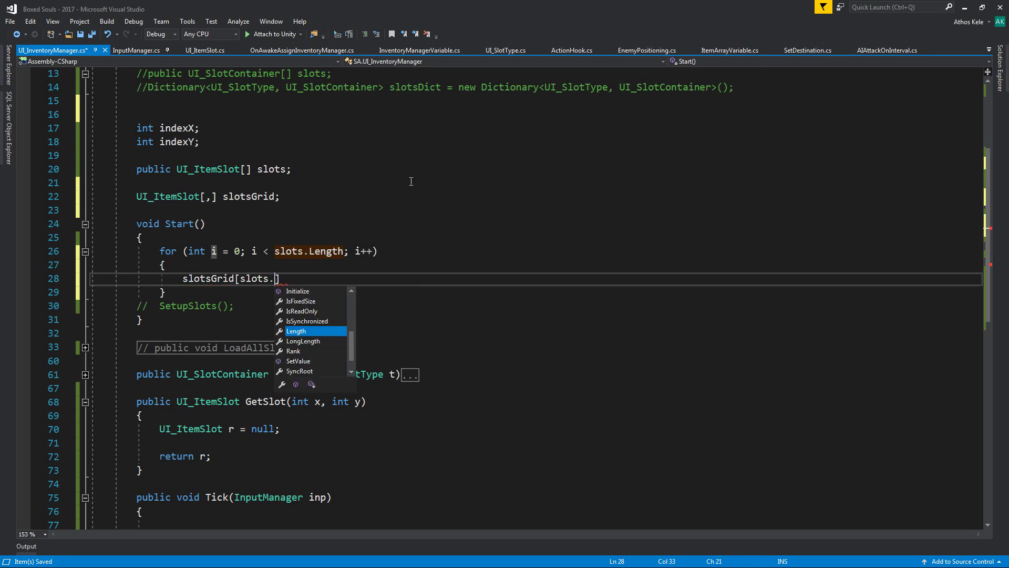
text(x)
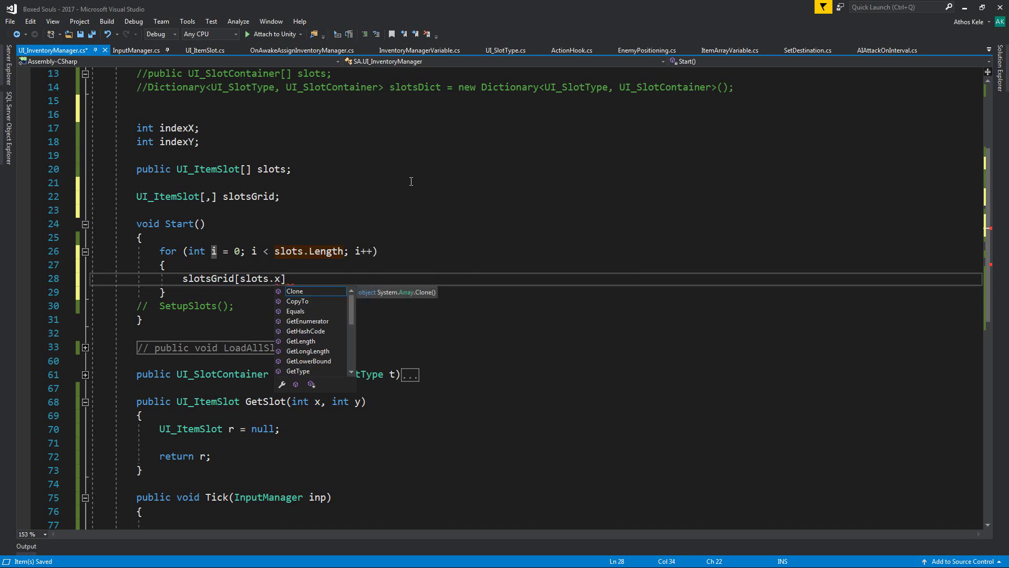
key(BackSpace)
key(BackSpace)
key(BackSpace)
text([)
- Complete the assignment slotsGrid[slots[i].x, slots[i].y] = slots[i];
key(BackSpace)
text(s[)
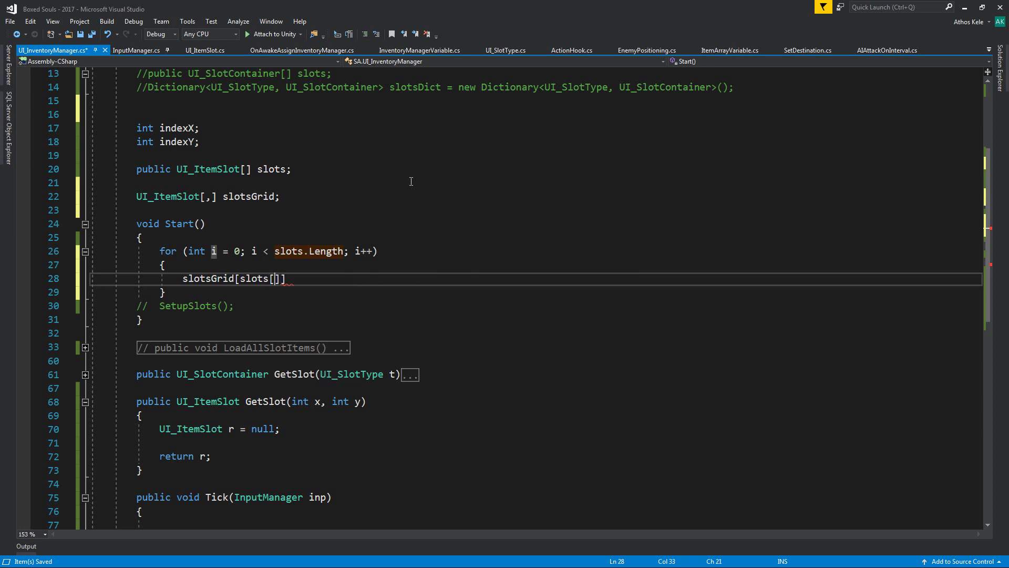
text(i].x)
key(Escape)
text(, slots[)
text(u)
key(Escape)
key(BackSpace)
text(i)
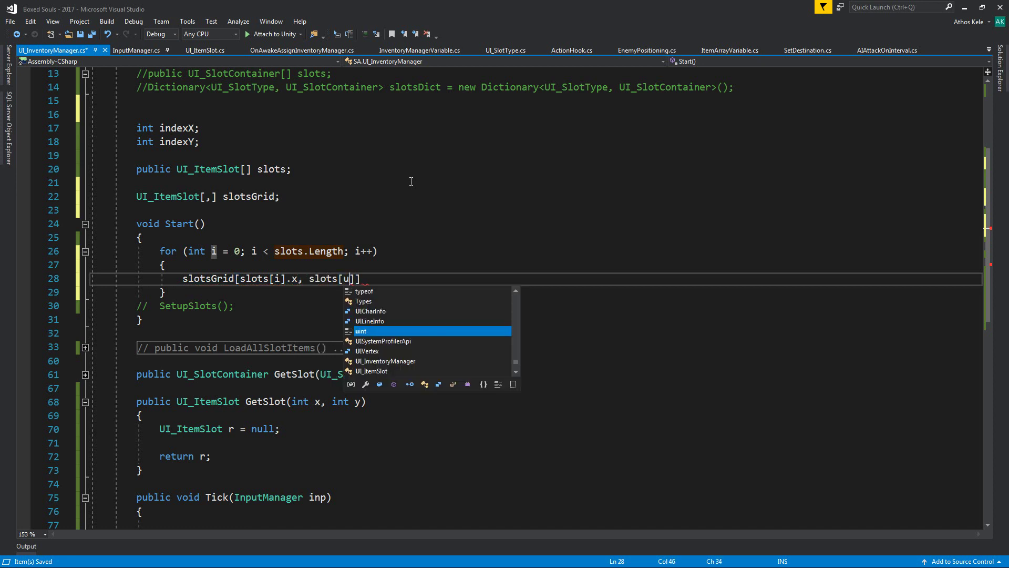
key(Escape)
text(])
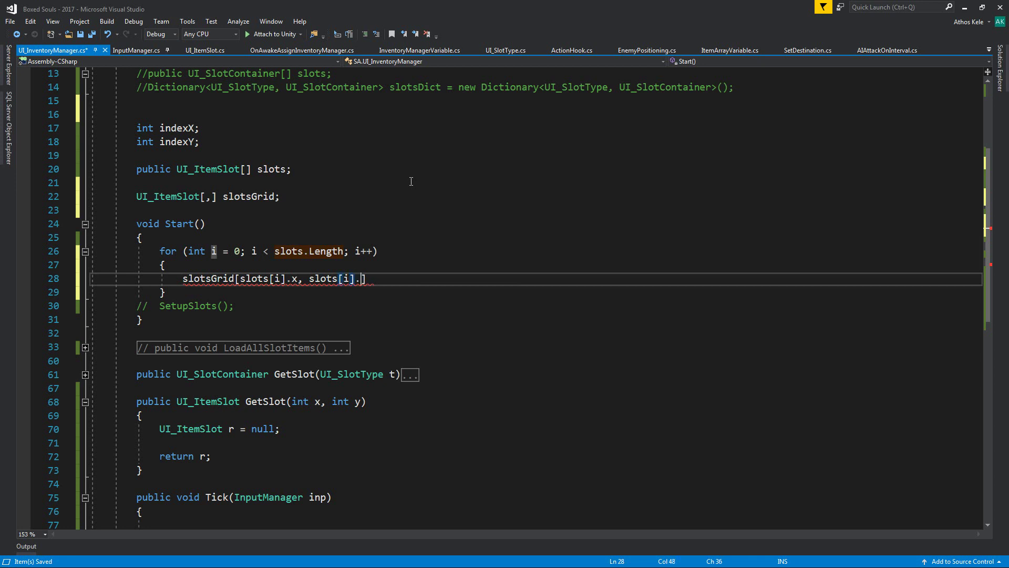
text(.y)
key(Escape)
text(=)
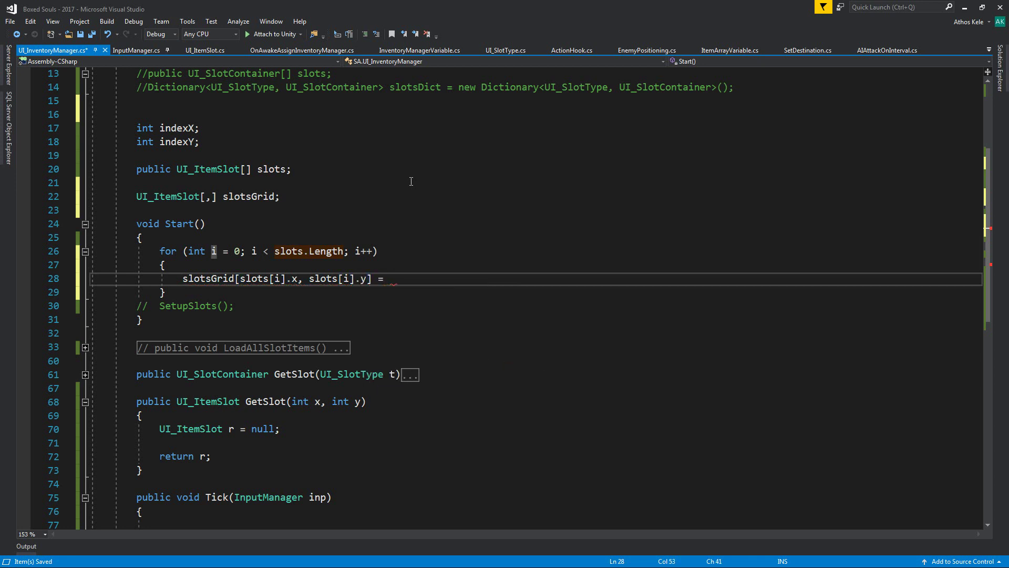
text( slots][)
key(BackSpace)
key(BackSpace)
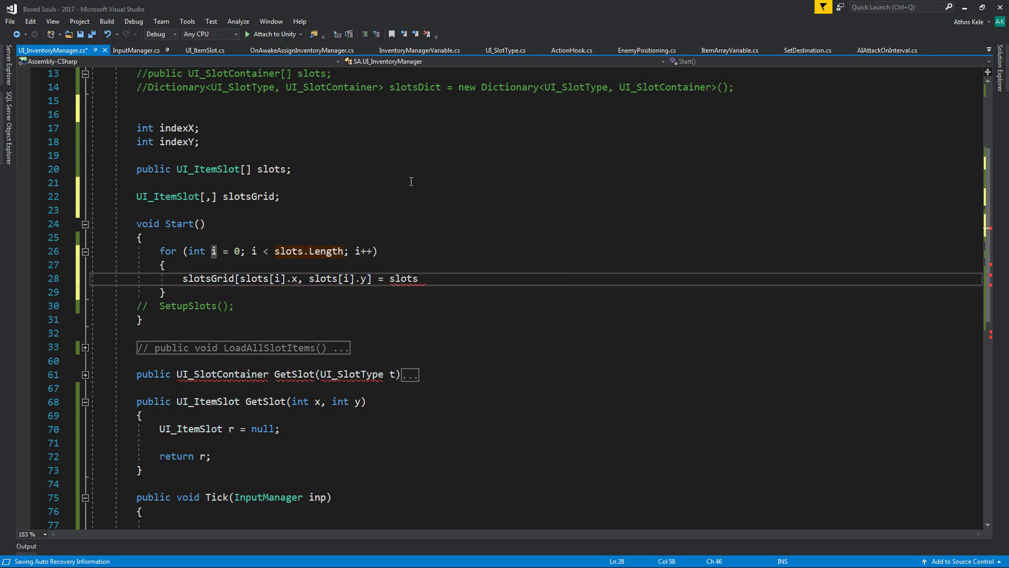
text(i];)
- Move back up to the end of the slotsGrid field declaration
key(shift+Up)
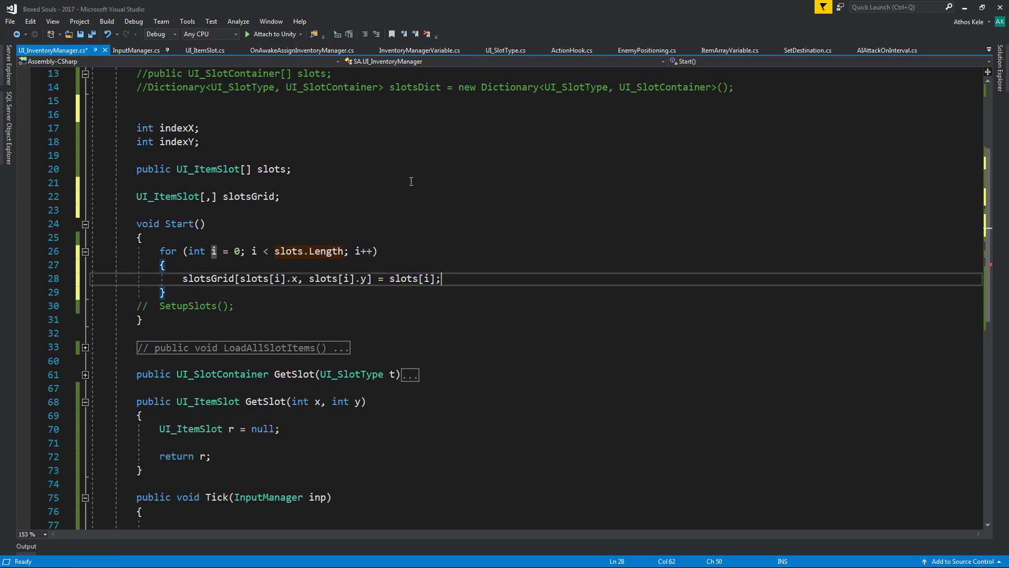
key(Up)
key(Up)
key(Up)
key(Up)
key(Up)
key(Up)
key(Up)
key(End)
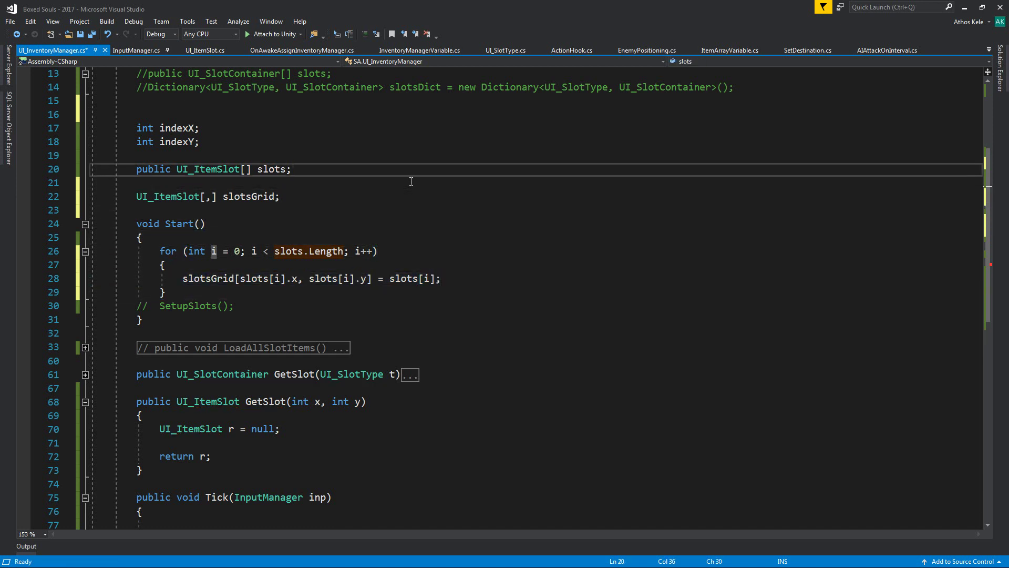
key(Down)
key(Down)
key(Down)
key(Down)
key(Down)
- Declare public int maxX and maxY fields below the slots field, then save
key(End)
key(Return)
key(Return)
key(Up)
text(s)
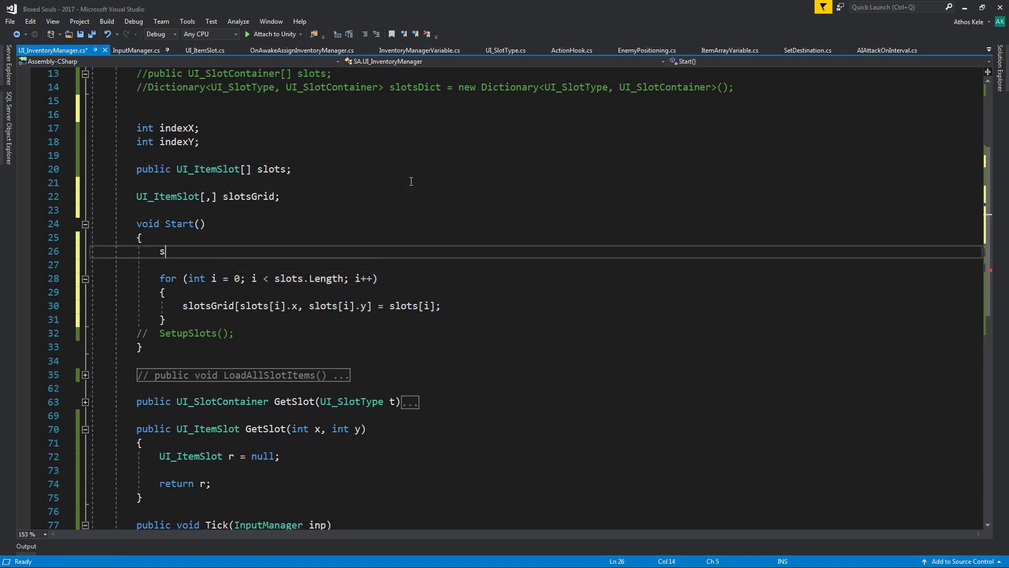
text(lots)
key(BackSpace)
key(BackSpace)
key(BackSpace)
key(BackSpace)
key(BackSpace)
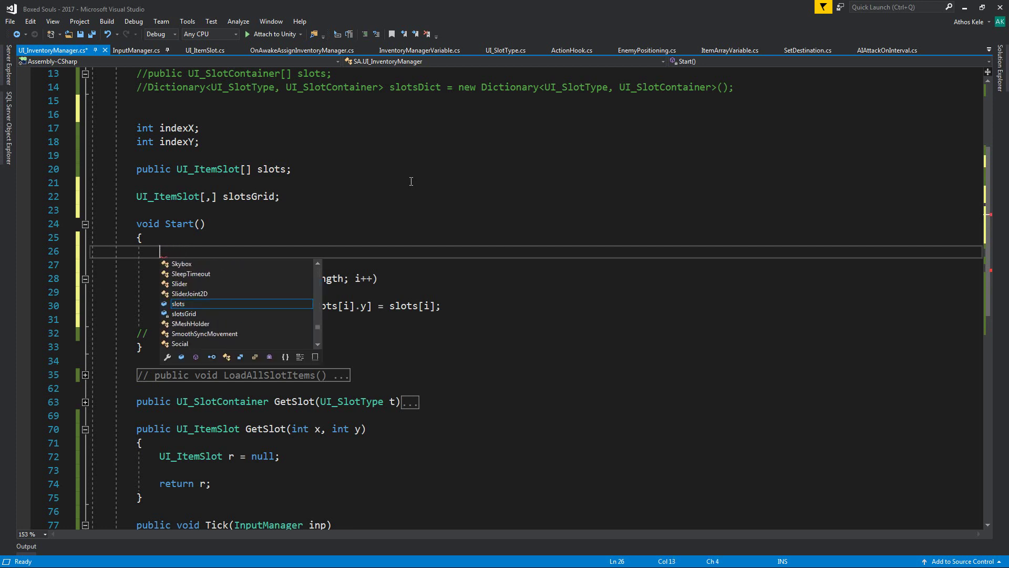
key(Escape)
key(Up)
key(Up)
key(Up)
key(Up)
key(shift+End)
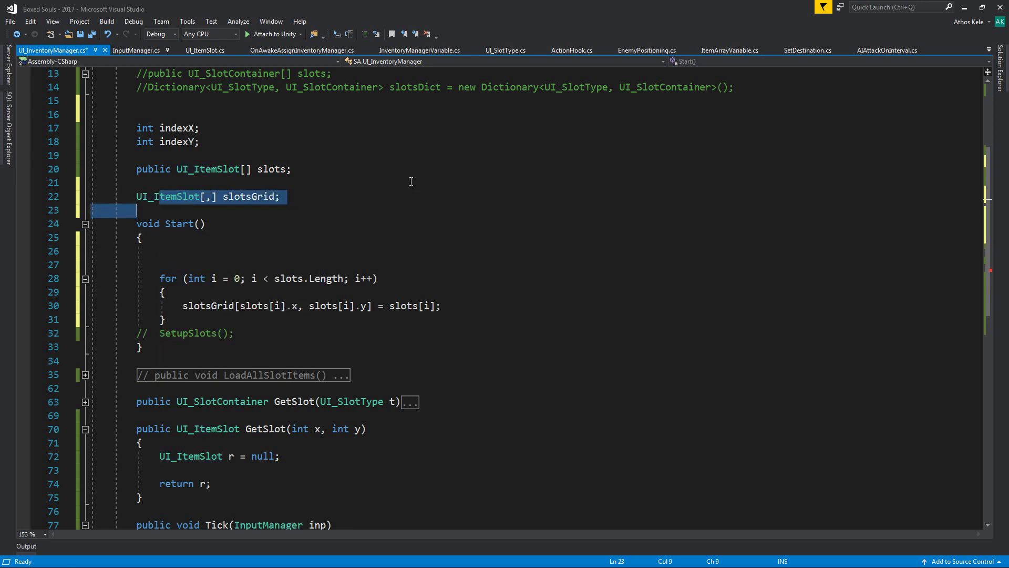
key(Up)
key(Up)
key(Down)
key(Down)
key(Down)
key(shift+Up)
key(shift+Up)
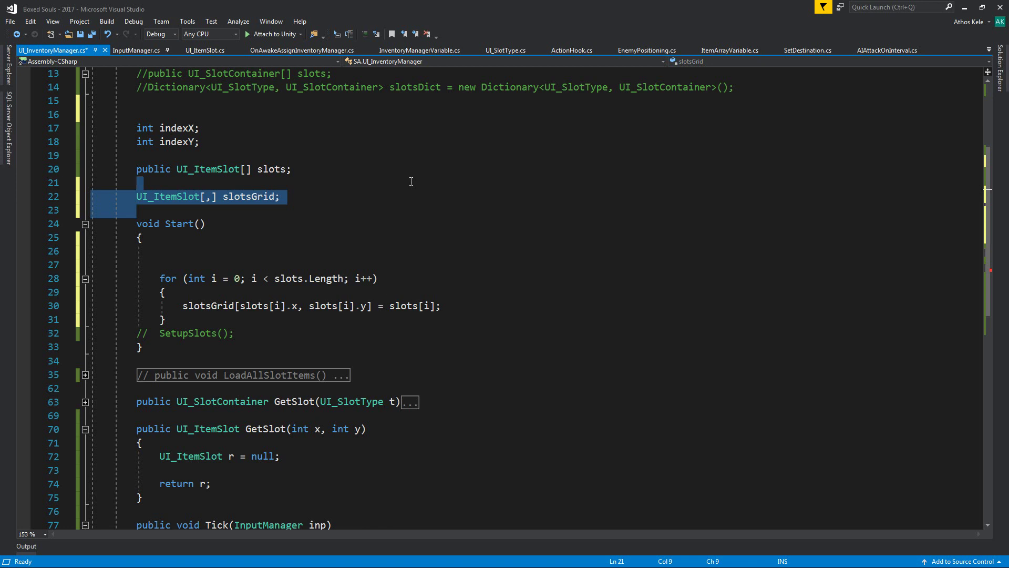
key(Down)
key(Up)
key(Up)
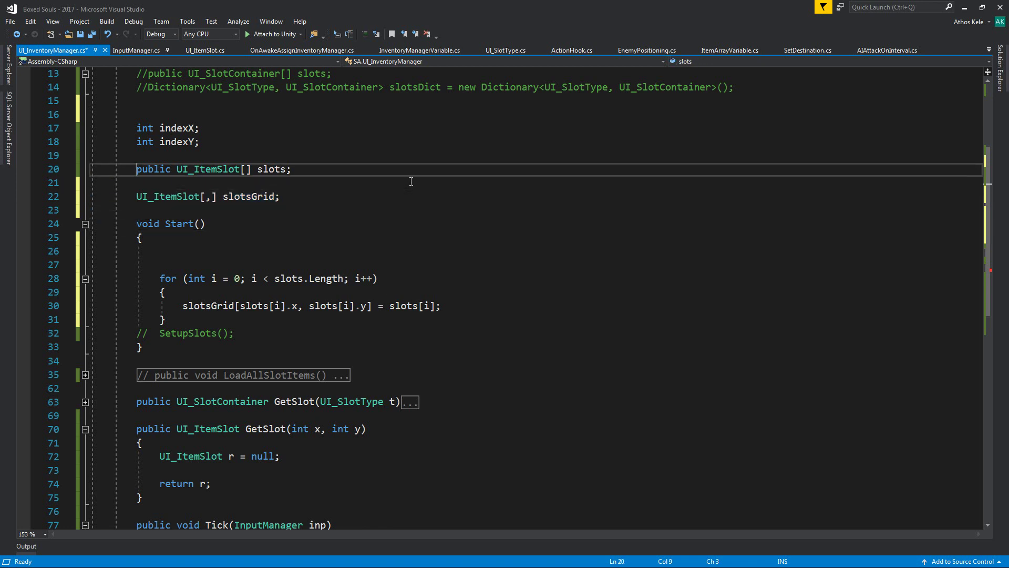
key(Up)
key(shift+Down)
key(shift+Down)
key(shift+Down)
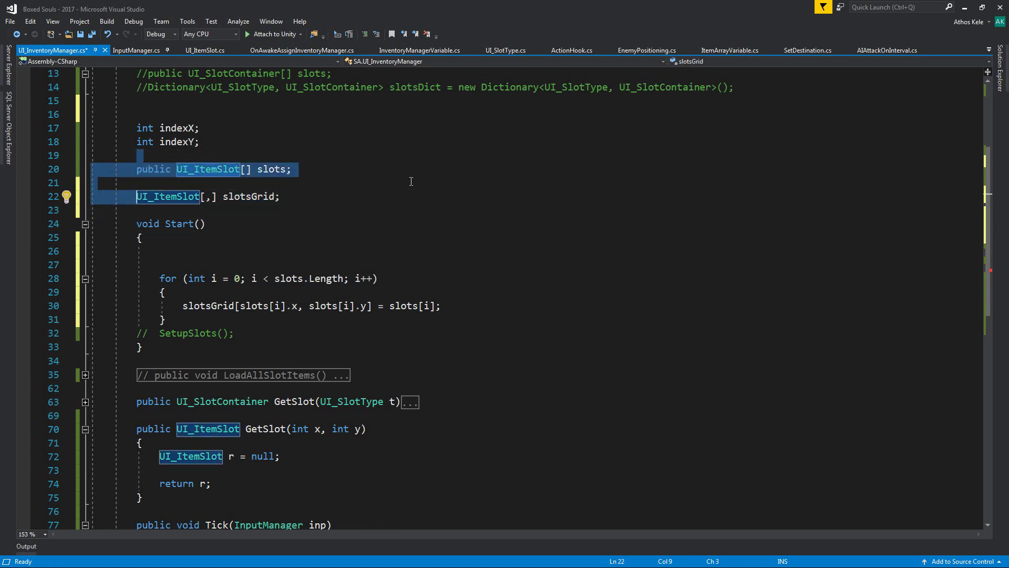
key(Up)
key(Up)
key(Up)
key(Down)
key(Down)
key(Down)
key(Down)
key(Down)
key(Down)
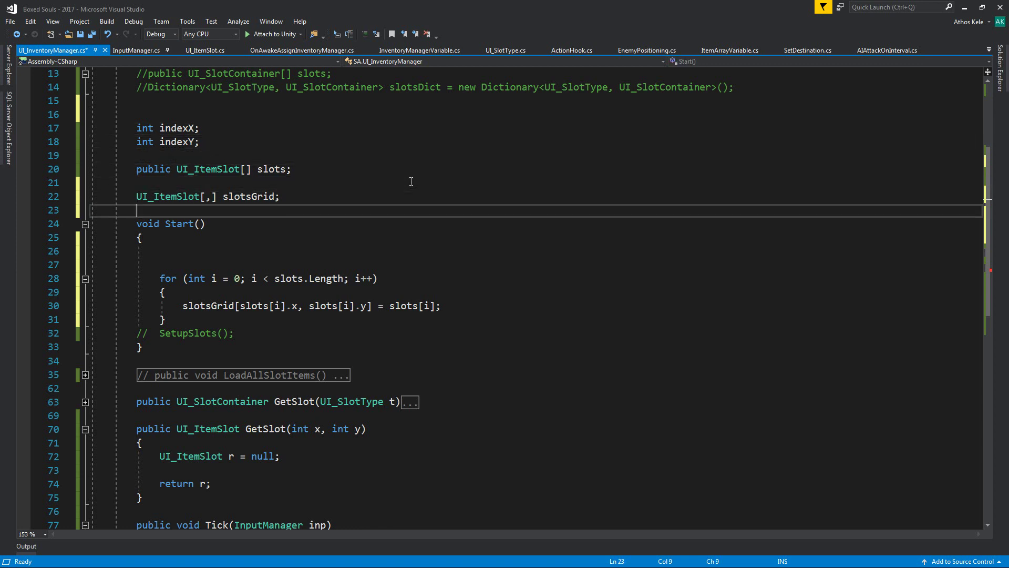
key(Up)
key(Up)
key(Return)
text(public )
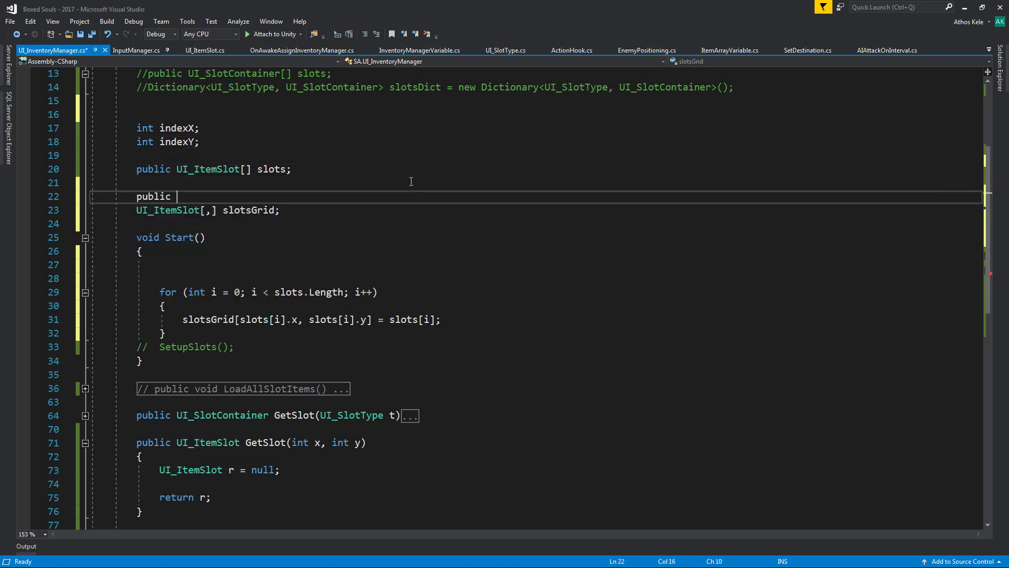
text(int maxX;)
key(Return)
text(pu)
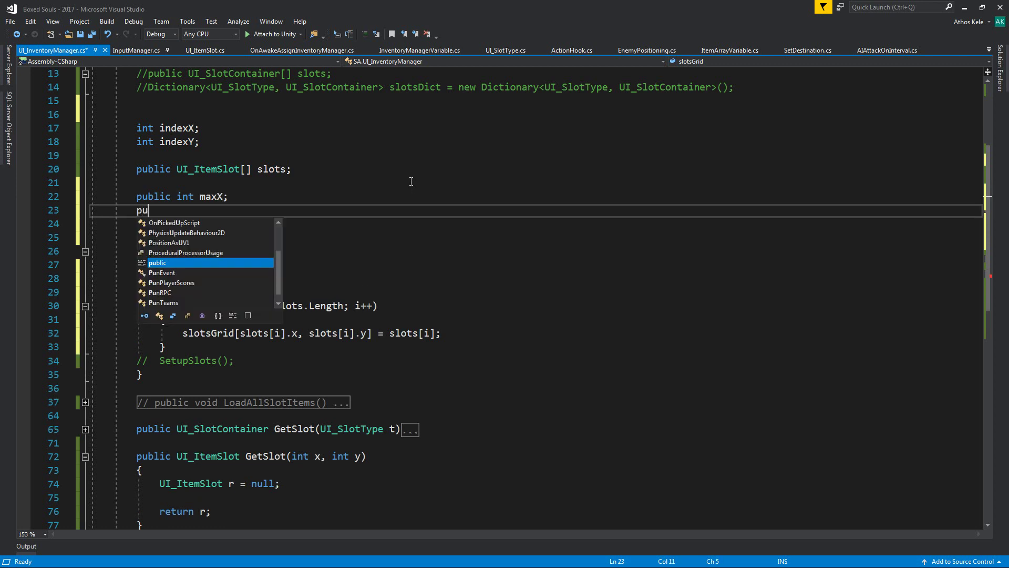
text(blic int maxY;)
key(ctrl+s)
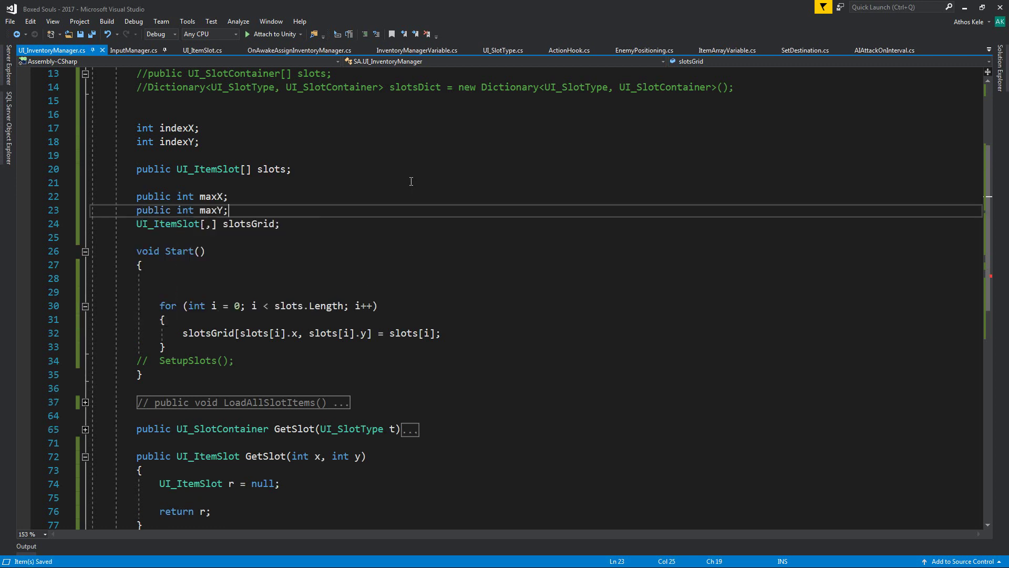
- In Start, create slotsGrid as new UI_ItemSlot[maxX, maxY]
key(Down)
key(Down)
key(Down)
key(Down)
text(slots)
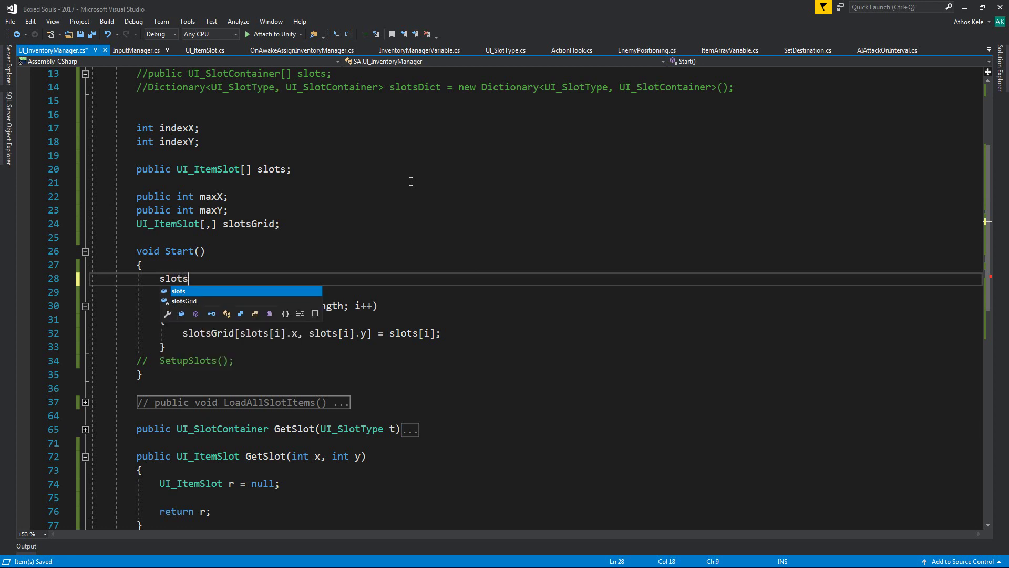
key(Down)
text(= )
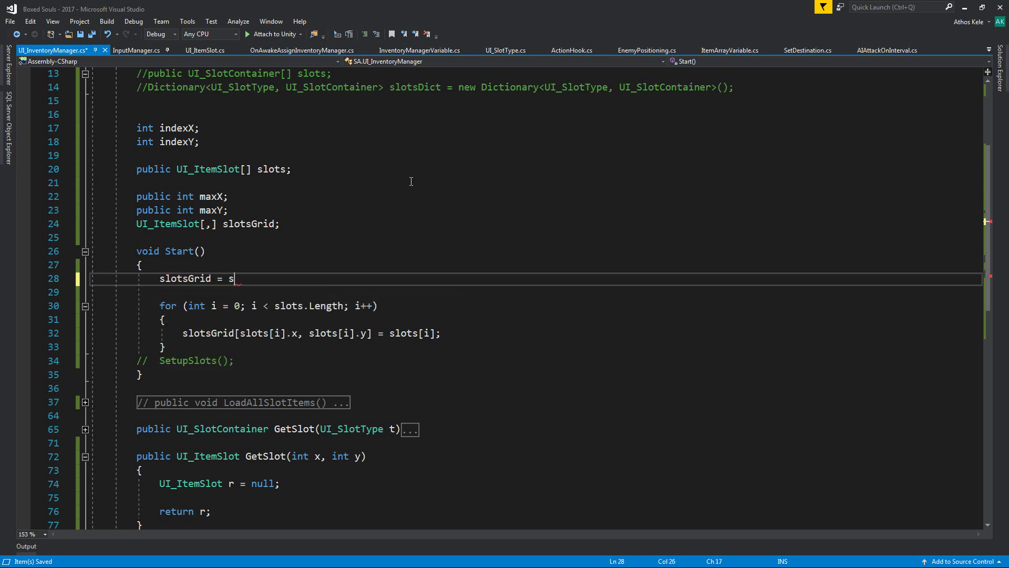
text(ew )
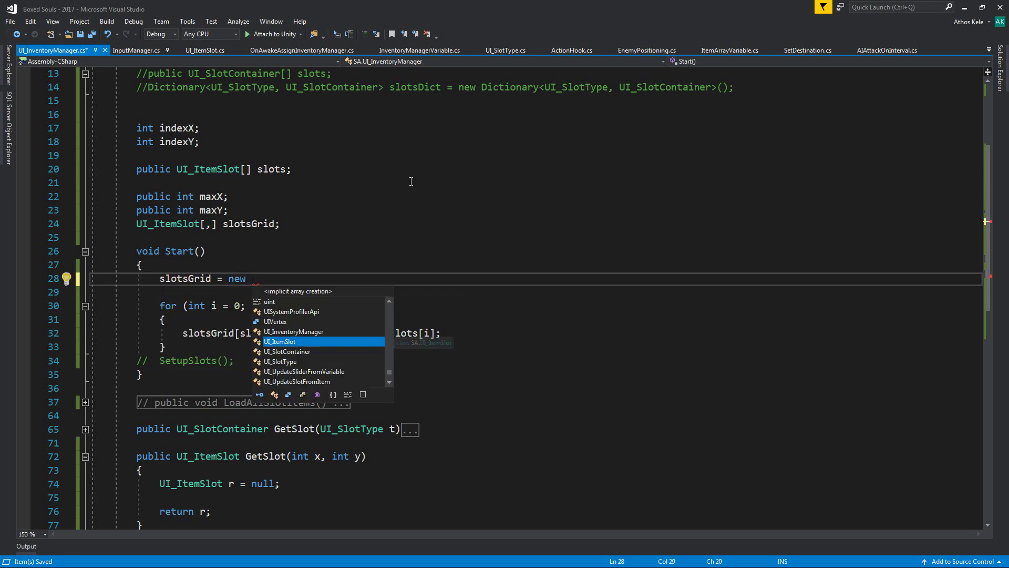
text([max)
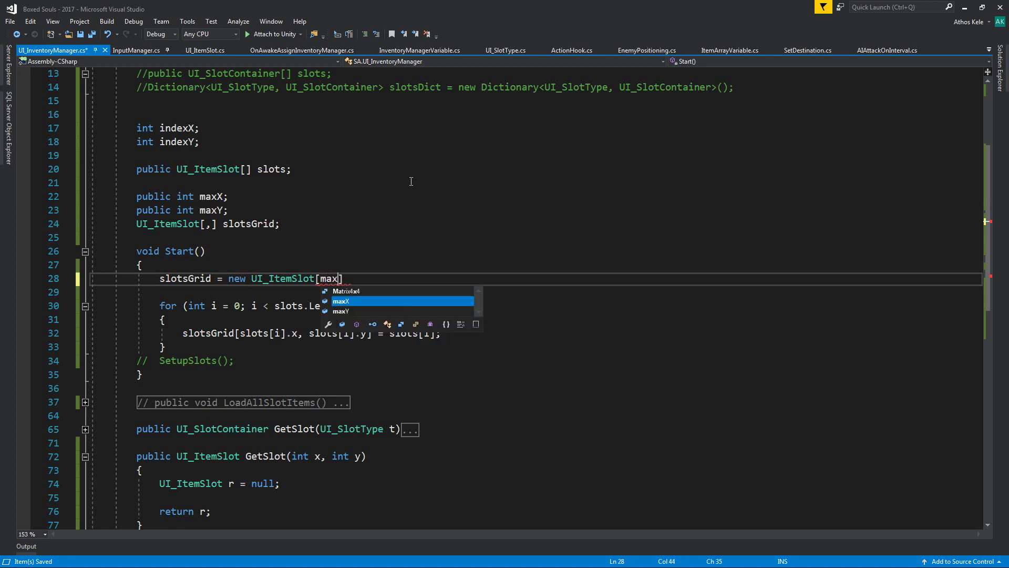
key(Tab)
text(axY)
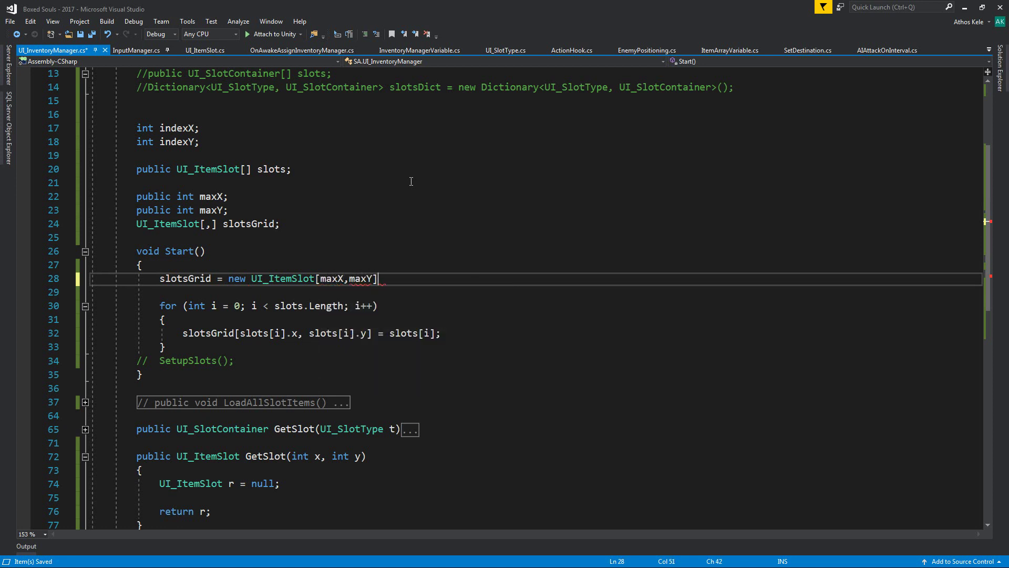
text(];)
- Initialize maxX to 5 and maxY to 7, then save the file
key(Up)
key(Up)
key(Up)
key(Up)
key(Up)
key(Up)
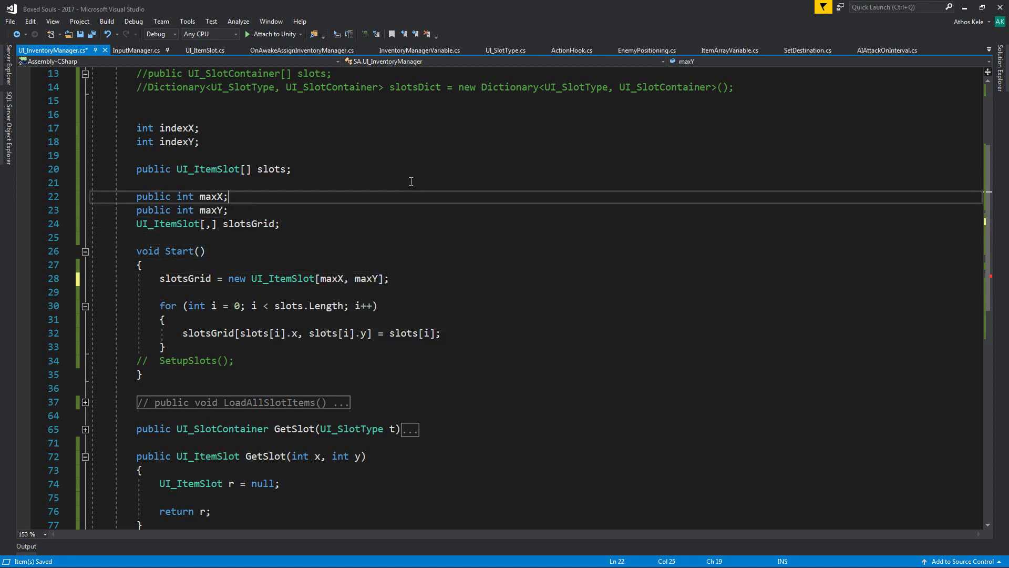
text(= 5)
key(Down)
key(Left)
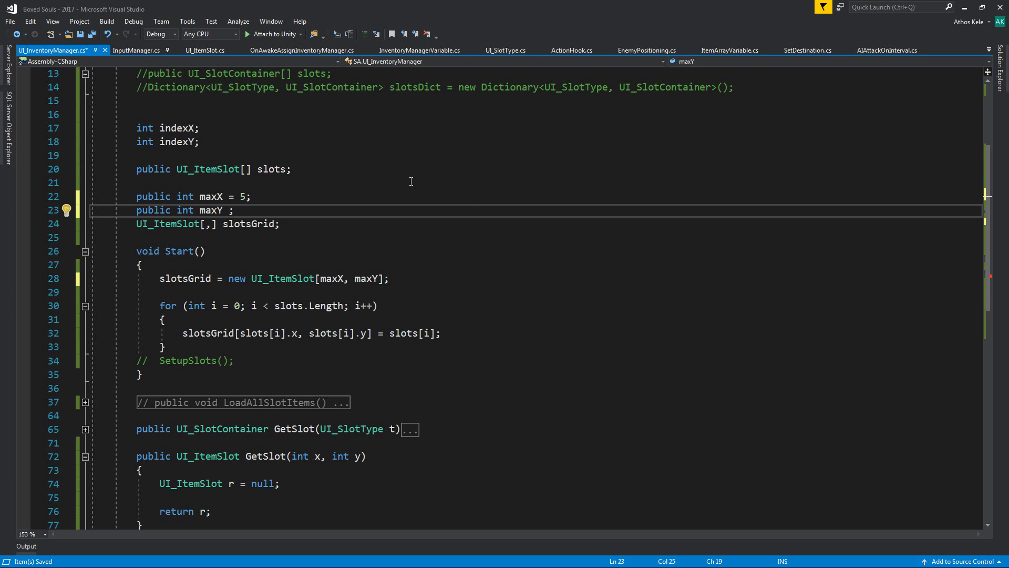
text(6)
key(BackSpace)
text(= )
text(7)
key(Down)
key(Down)
key(Down)
key(ctrl+s)
key(Up)
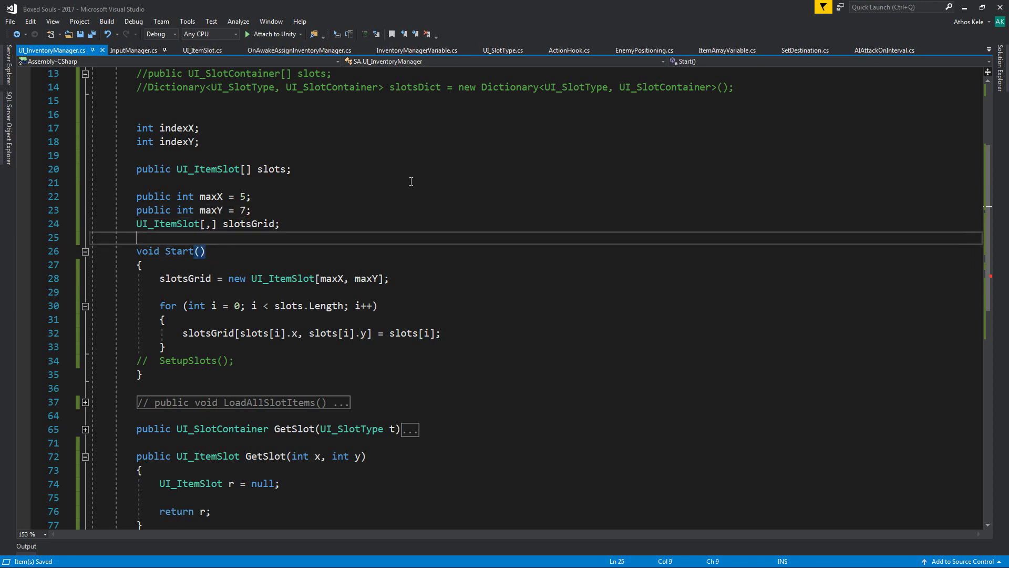
key(Up)
key(Up)
key(Up)
key(shift+Down)
key(shift+Down)
key(Down)
key(Down)
key(Down)
key(Down)
key(Down)
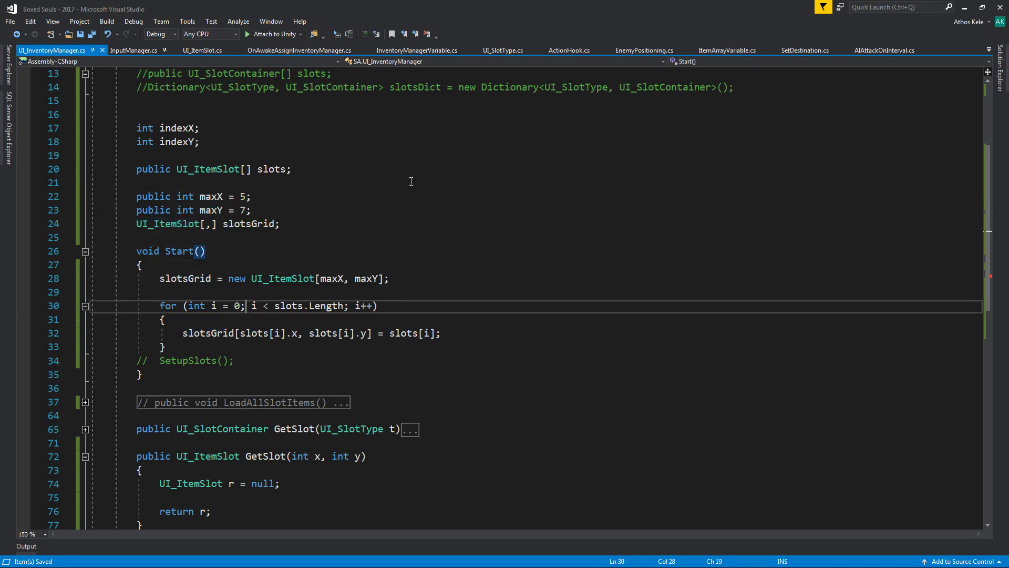
key(Down)
scroll(134, 381, down, 1)
scroll(134, 382, down, 1)
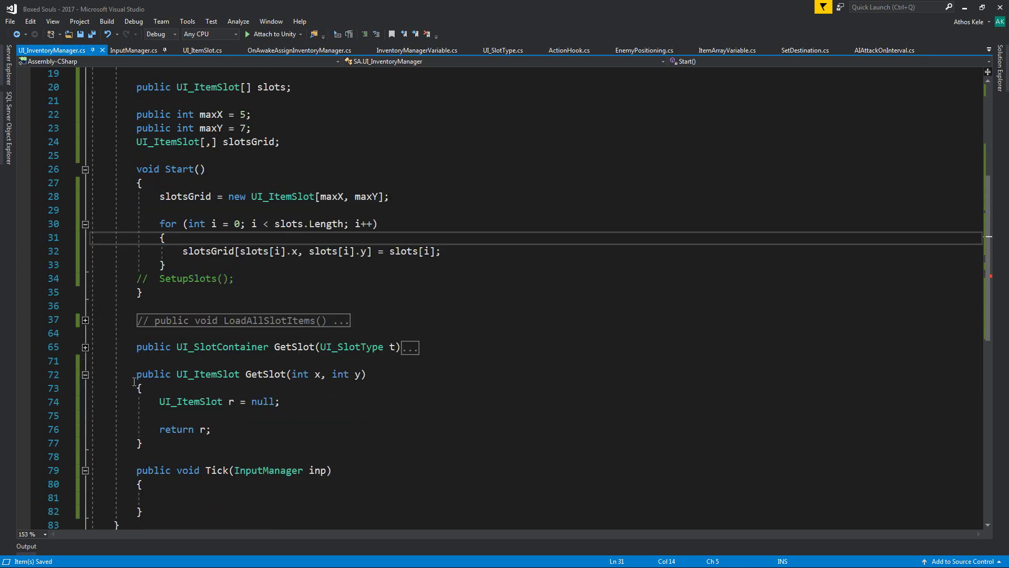
- Replace GetSlot's placeholder lines with return slotsGrid[x, y]; and save
click(130, 401)
key(Home)
key(shift+End)
key(shift+Down)
key(shift+Down)
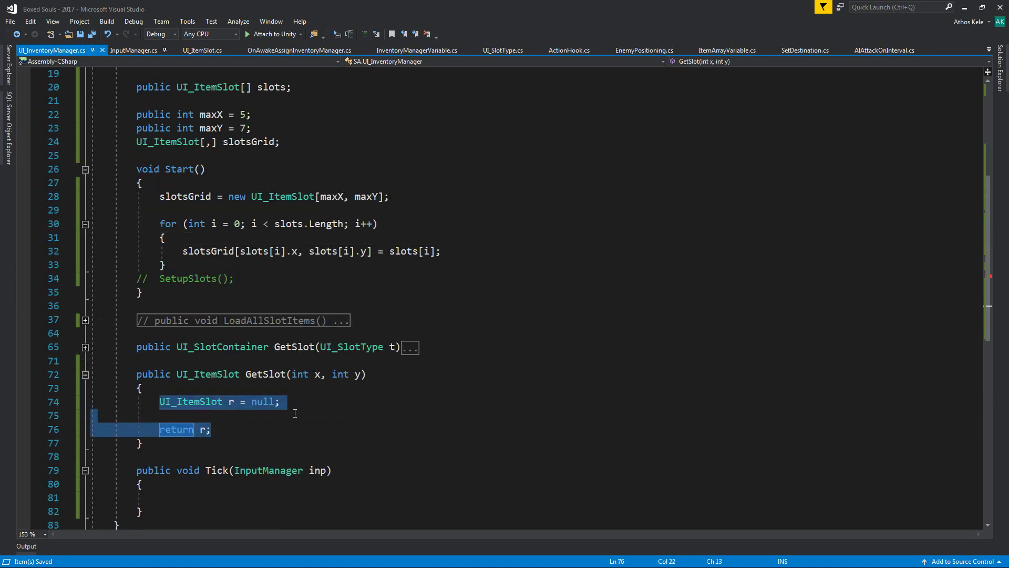
key(Delete)
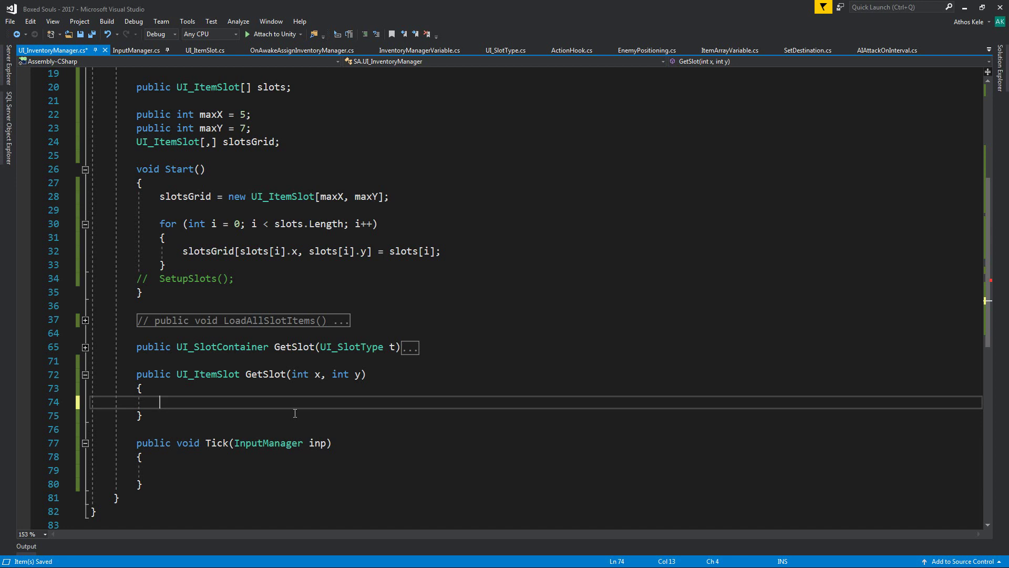
text(return sl)
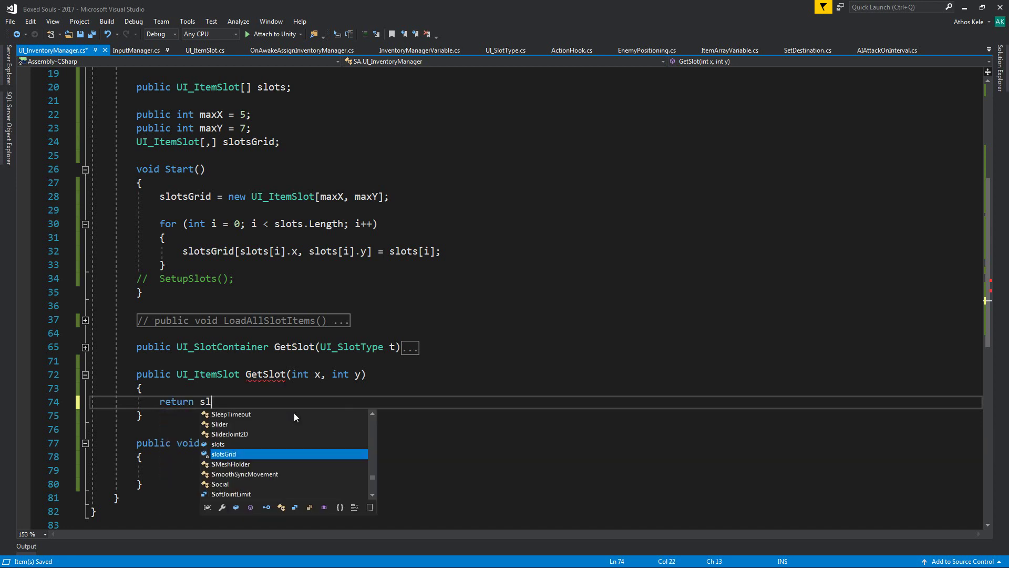
text(otsG)
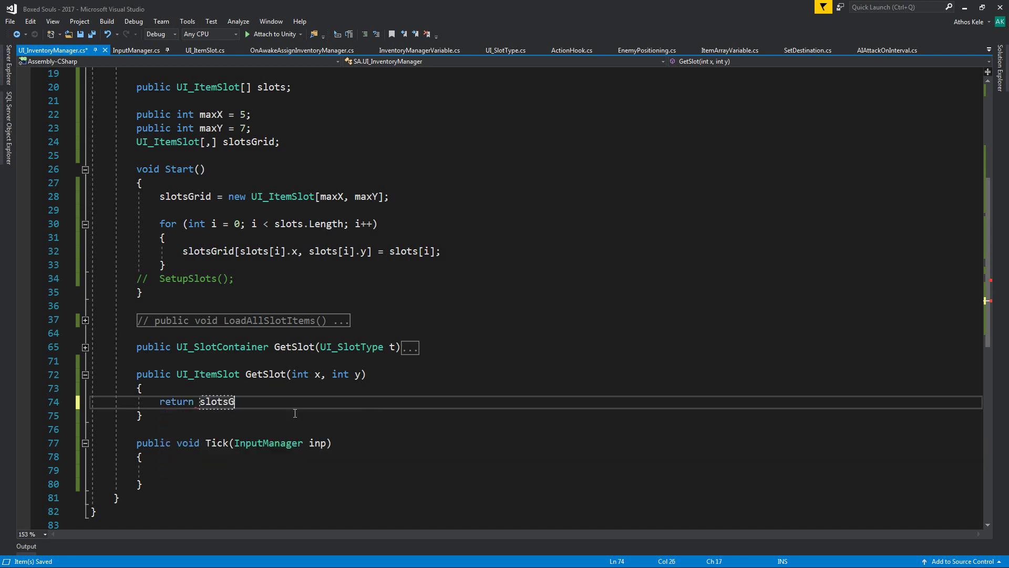
text(rid[x, y)
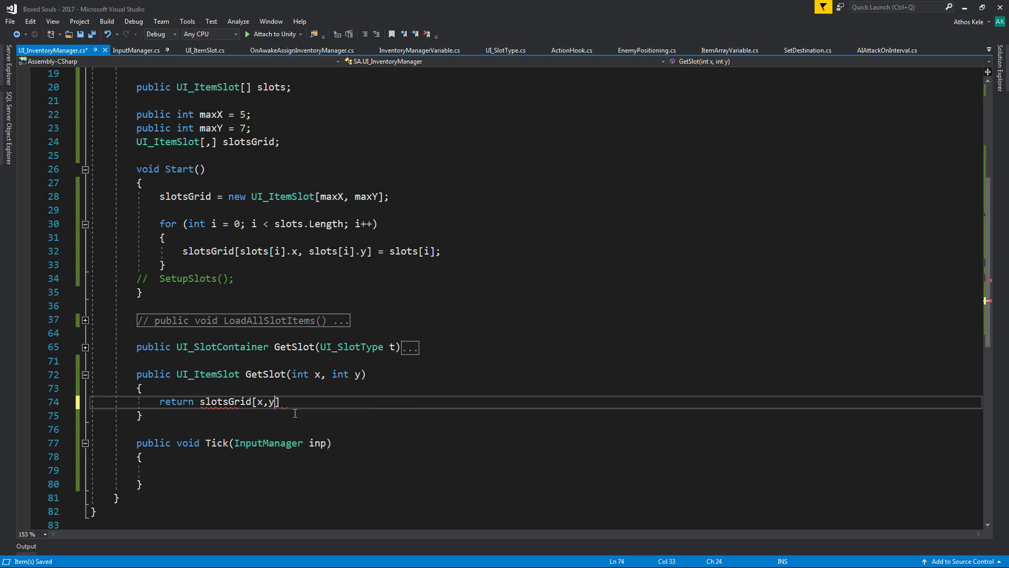
text(];)
key(ctrl+s)
key(Up)
key(Up)
key(Up)
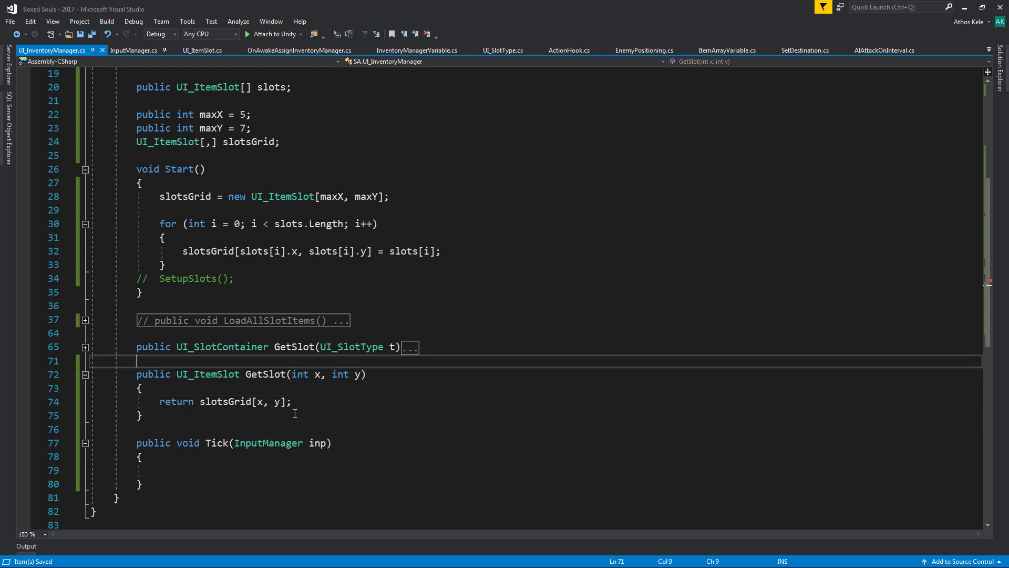
scroll(281, 377, down, 1)
click(221, 429)
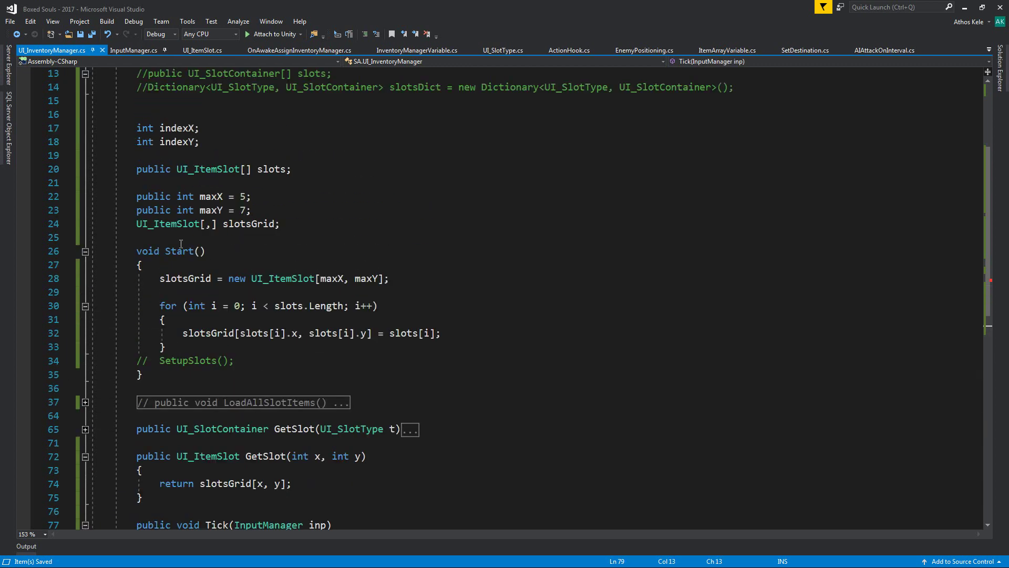
- In Tick, add an inp.leftArrow branch that decrements indexX
scroll(215, 271, down, 2)
text(if()
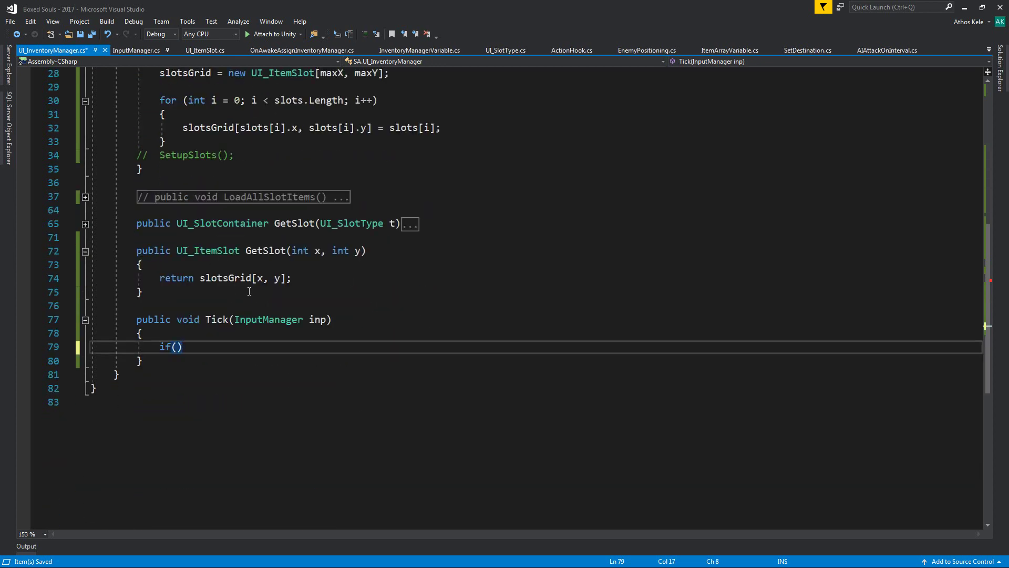
text(inp.)
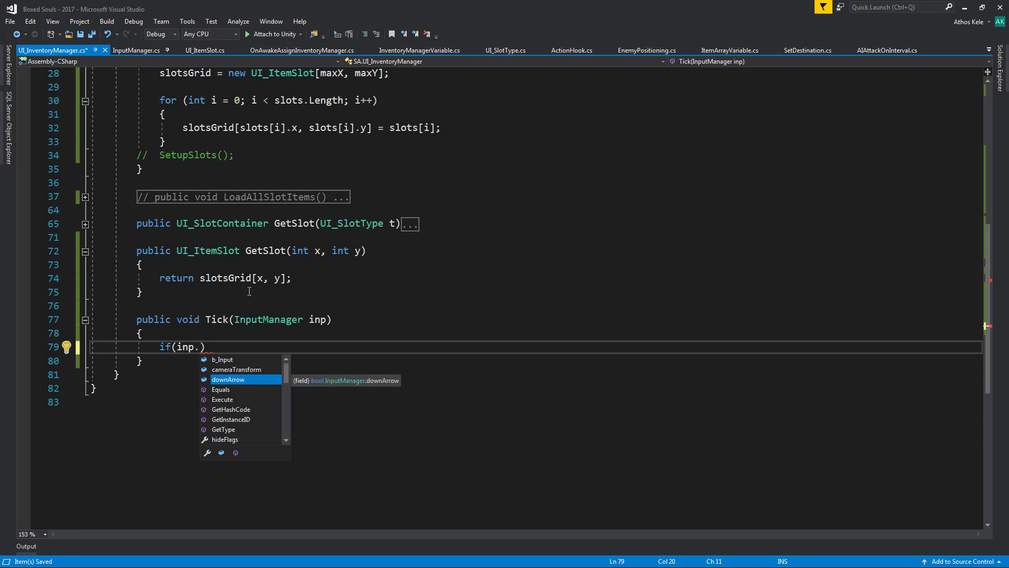
text(le)
key(Tab)
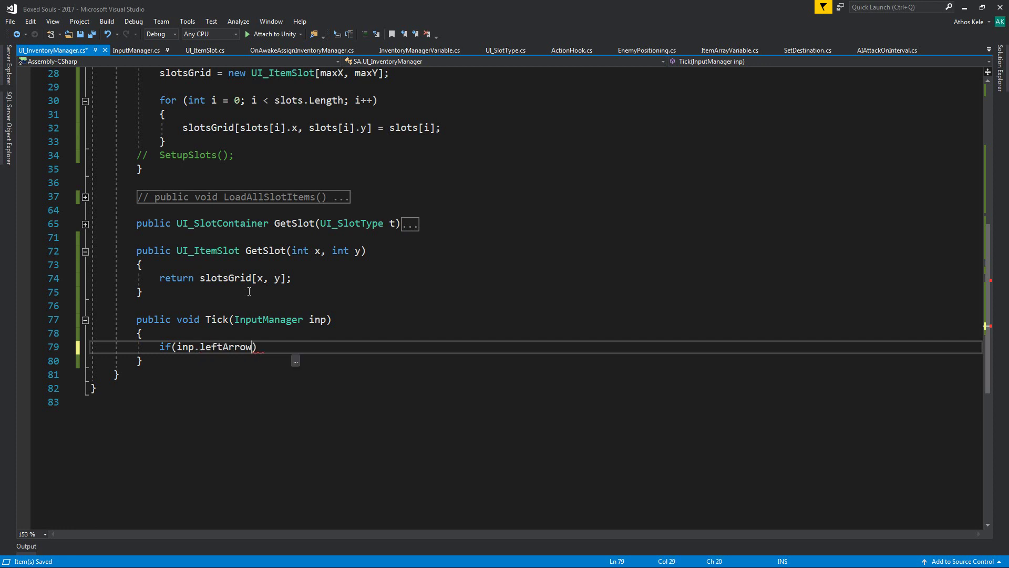
text())
key(Return)
text({)
key(Return)
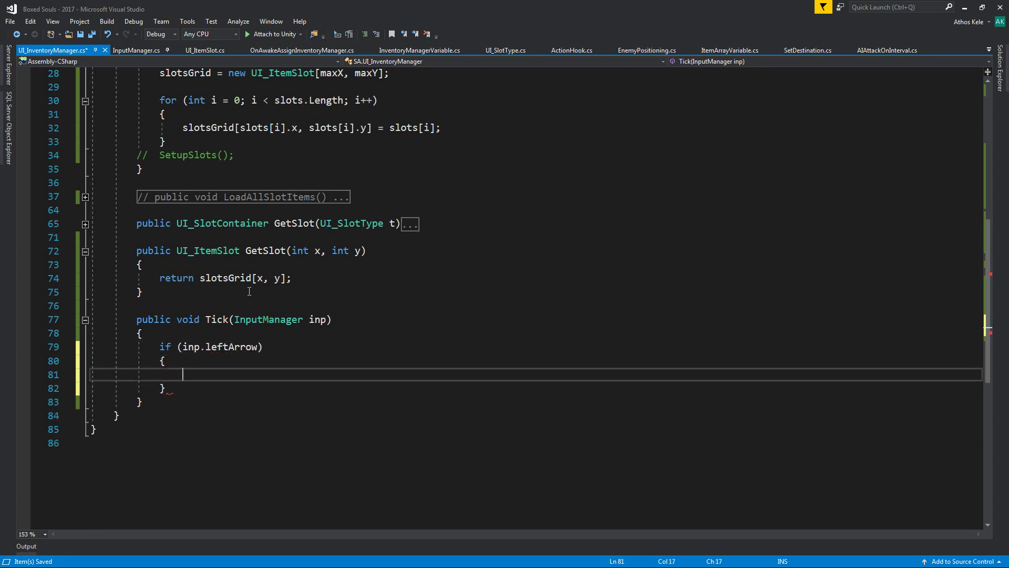
scroll(249, 292, up, 3)
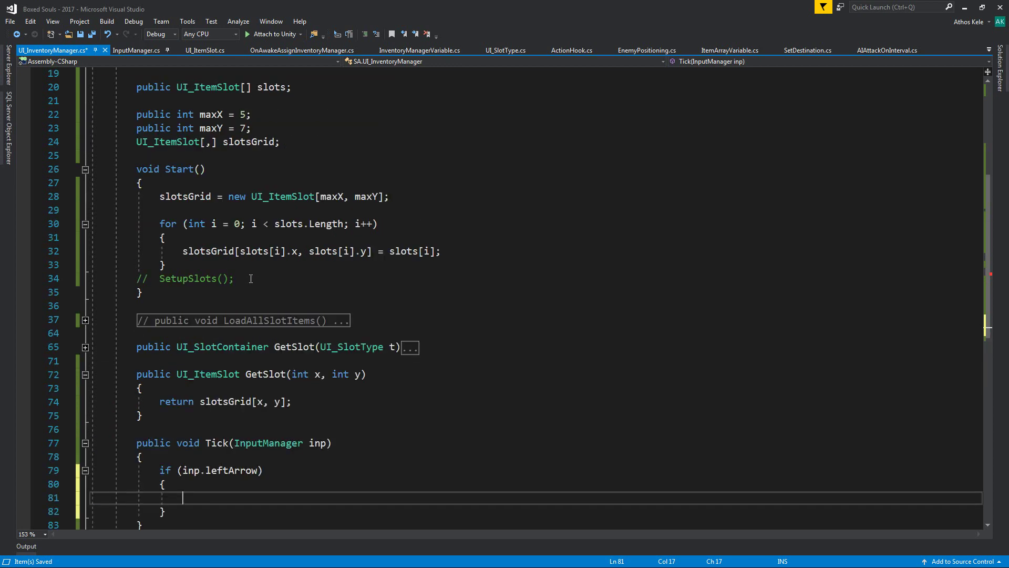
scroll(294, 315, up, 2)
scroll(325, 331, up, 1)
scroll(360, 350, down, 2)
scroll(367, 350, down, 4)
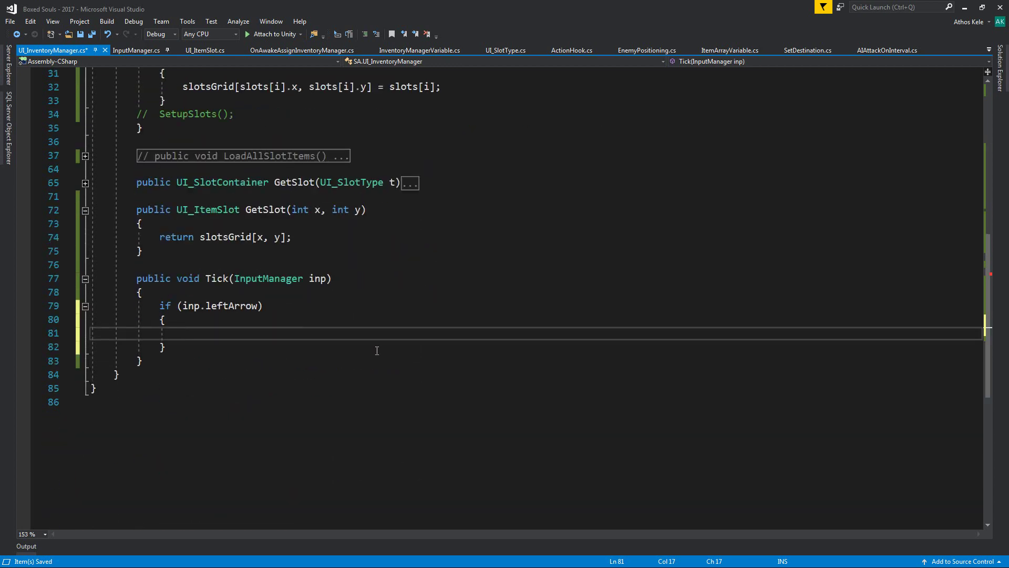
text(index)
key(Down)
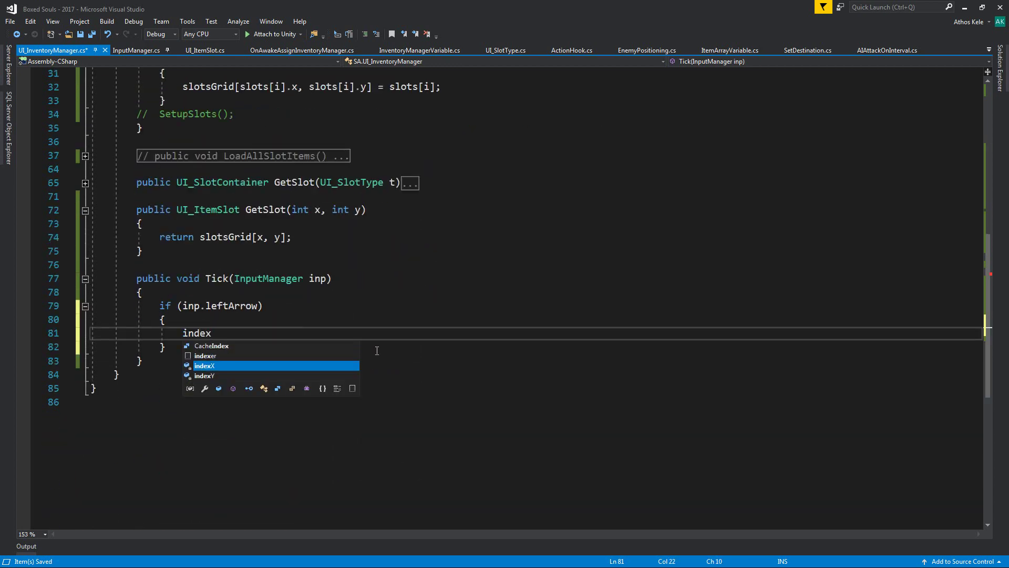
key(Tab)
text(--)
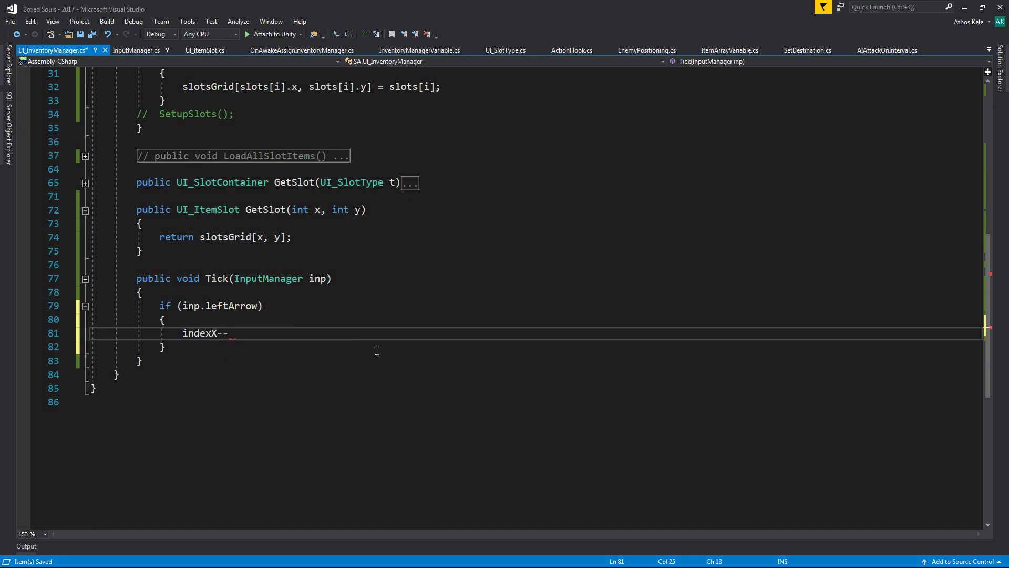
key(Return)
- Inside it, reset indexX to maxX when it drops below 0
text(if(index)
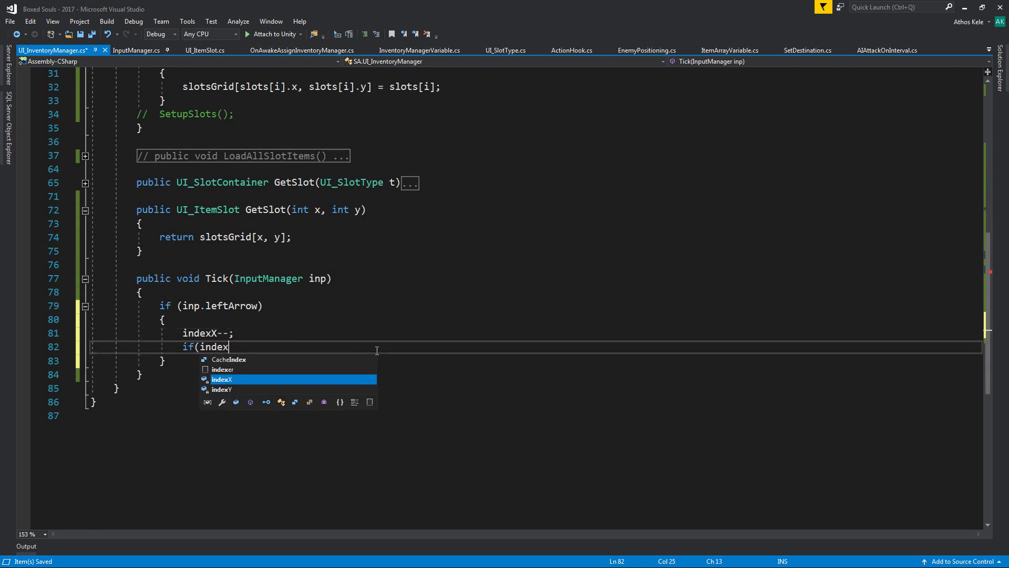
key(Tab)
text(<)
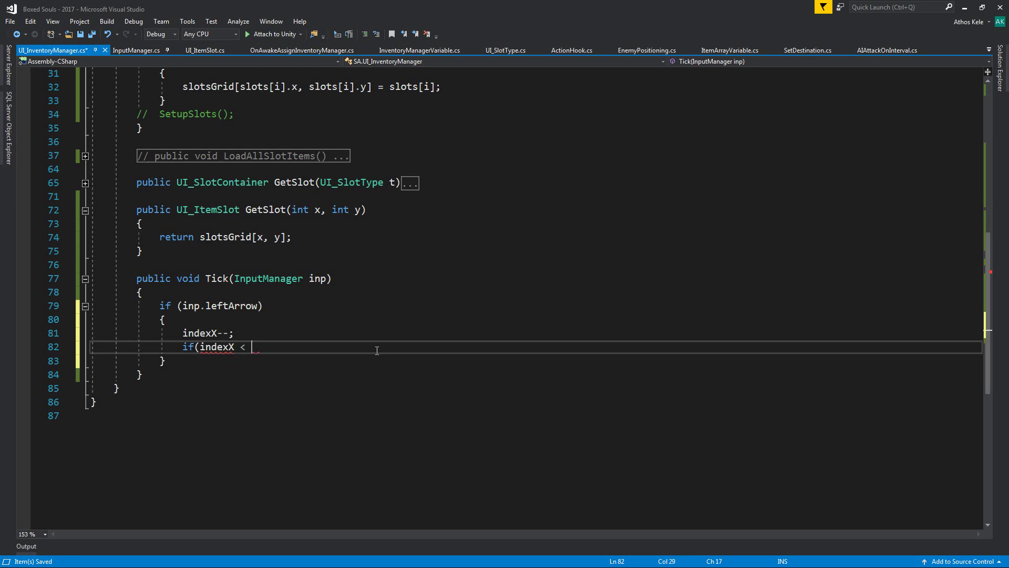
key(Return)
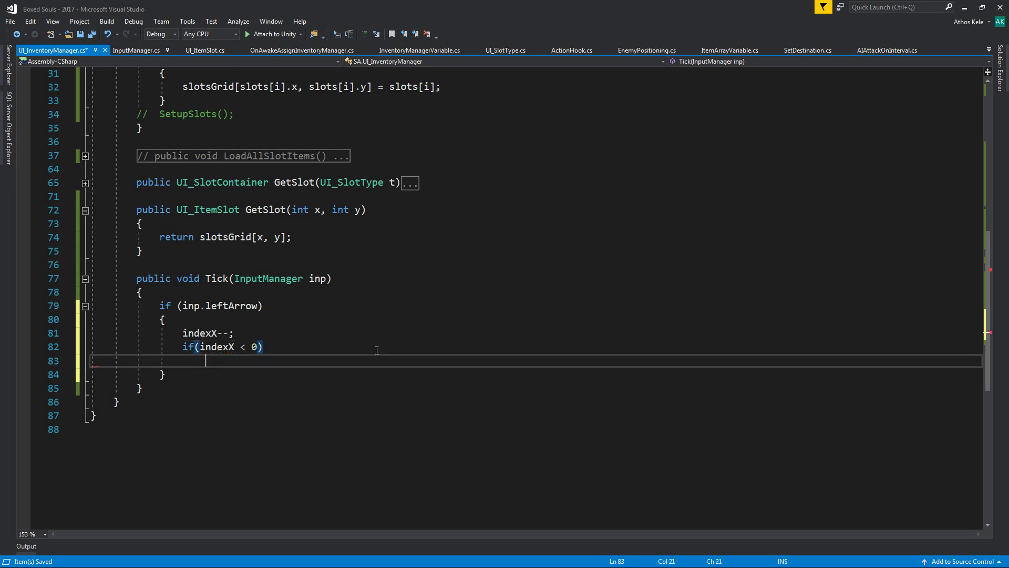
text({)
key(Return)
text(index)
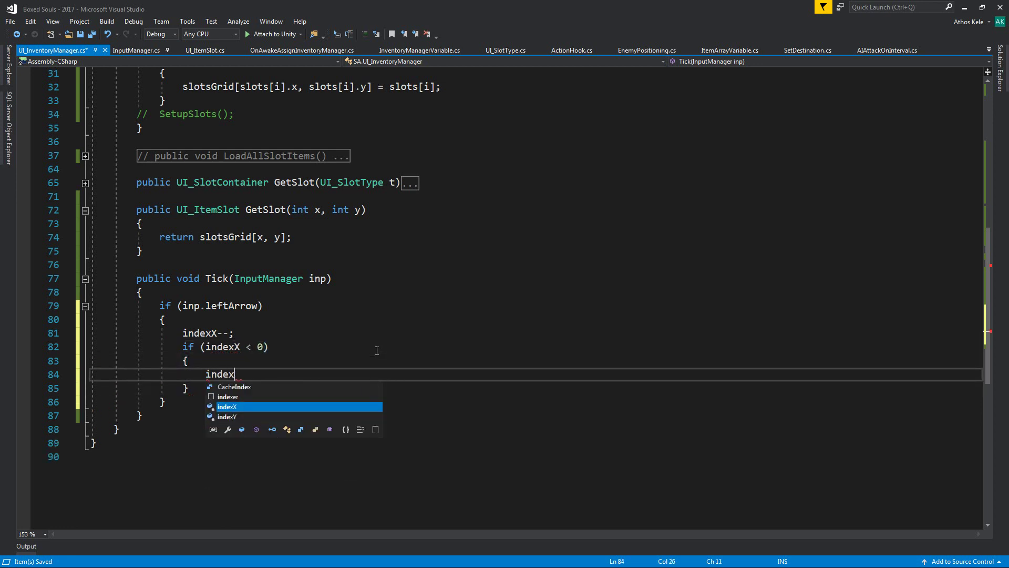
key(Tab)
text(= )
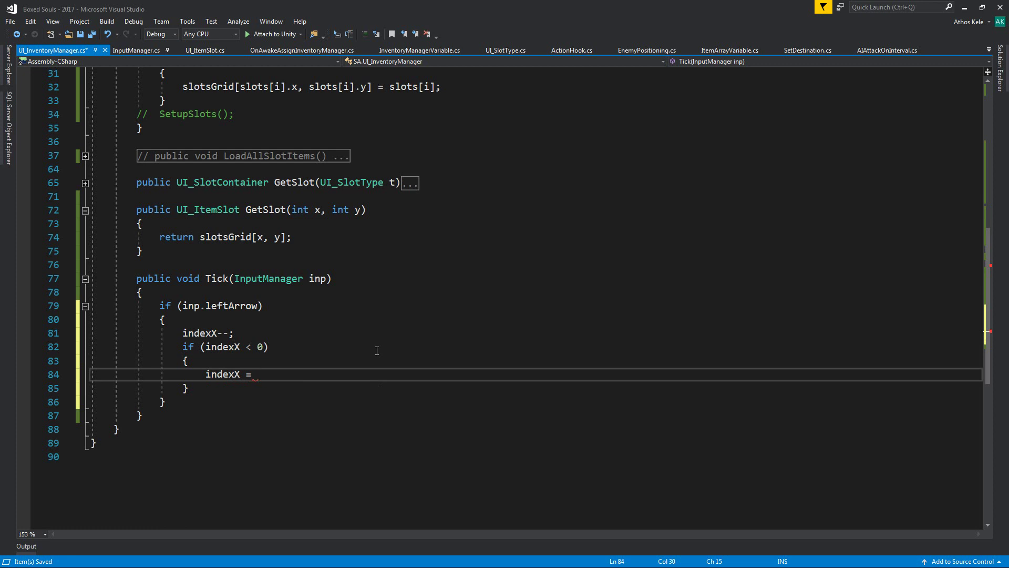
text(max)
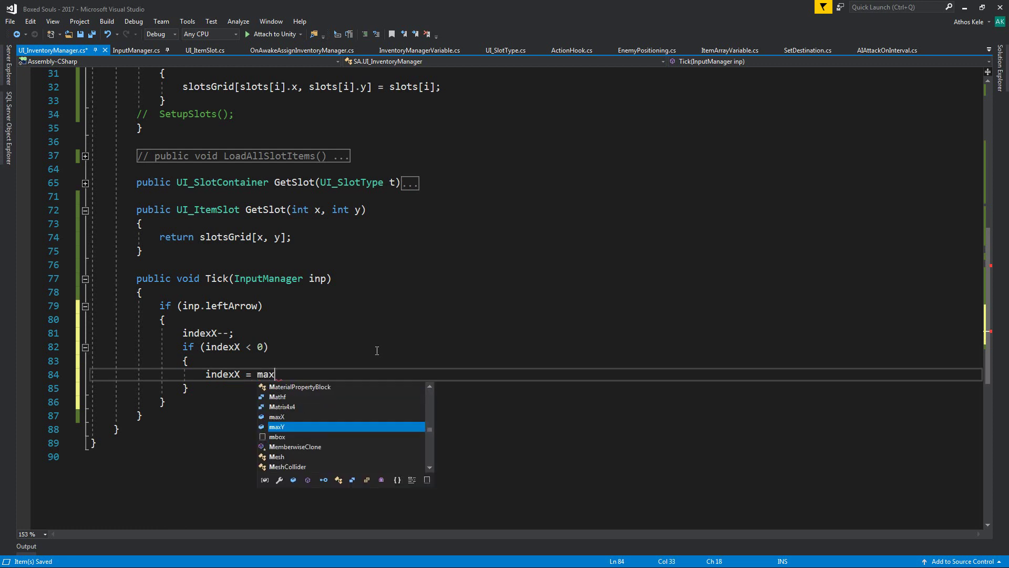
text(X; ;)
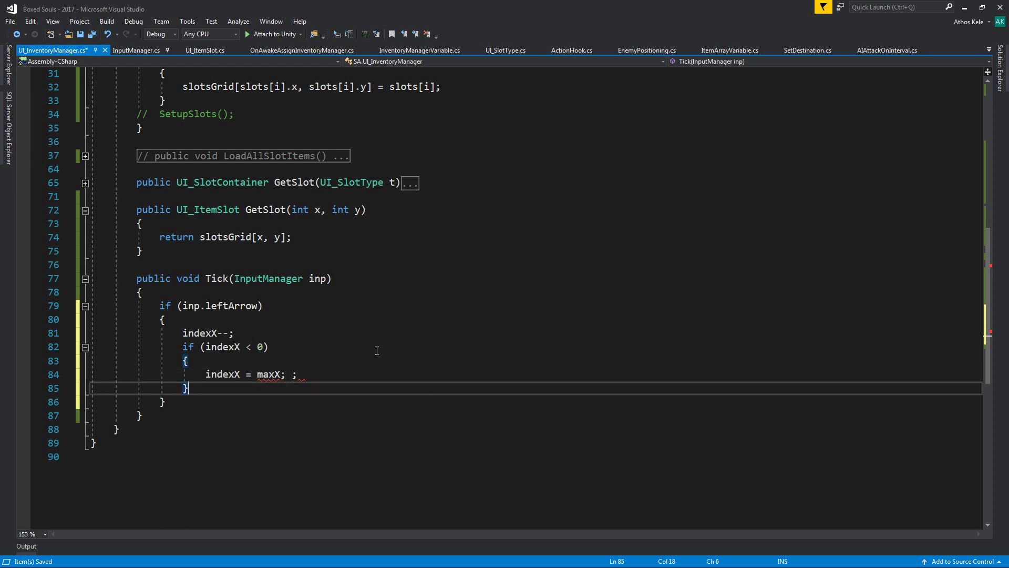
- Copy the leftArrow block and paste a duplicate below it
key(Up)
key(Up)
key(Down)
key(Down)
key(Down)
key(Down)
key(Up)
key(End)
key(Return)
key(Return)
key(shift+Up)
key(shift+Up)
key(shift+Up)
key(shift+Up)
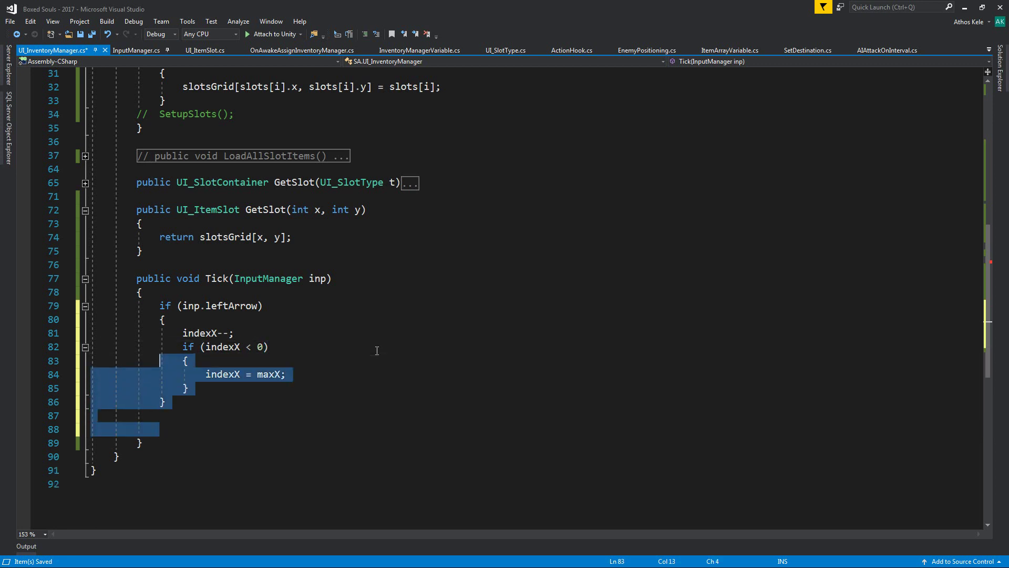
key(shift+Up)
key(shift+Up)
key(shift+Up)
key(ctrl+c)
key(Down)
key(Down)
key(Down)
key(Up)
key(Up)
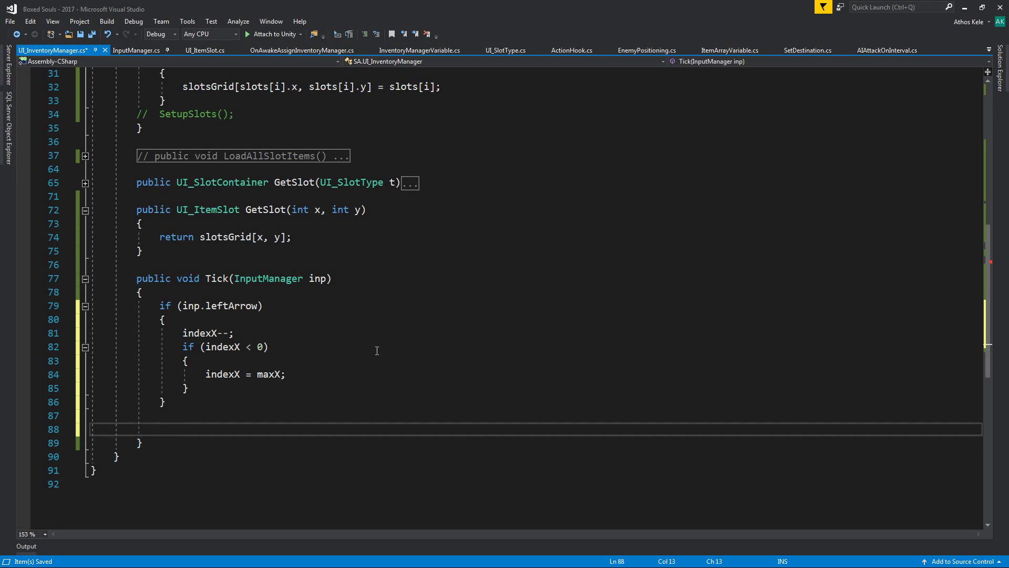
key(ctrl+v)
- Make the copy a rightArrow branch: indexX++, reset to 0 when indexX > maxX-1
scroll(234, 379, down, 2)
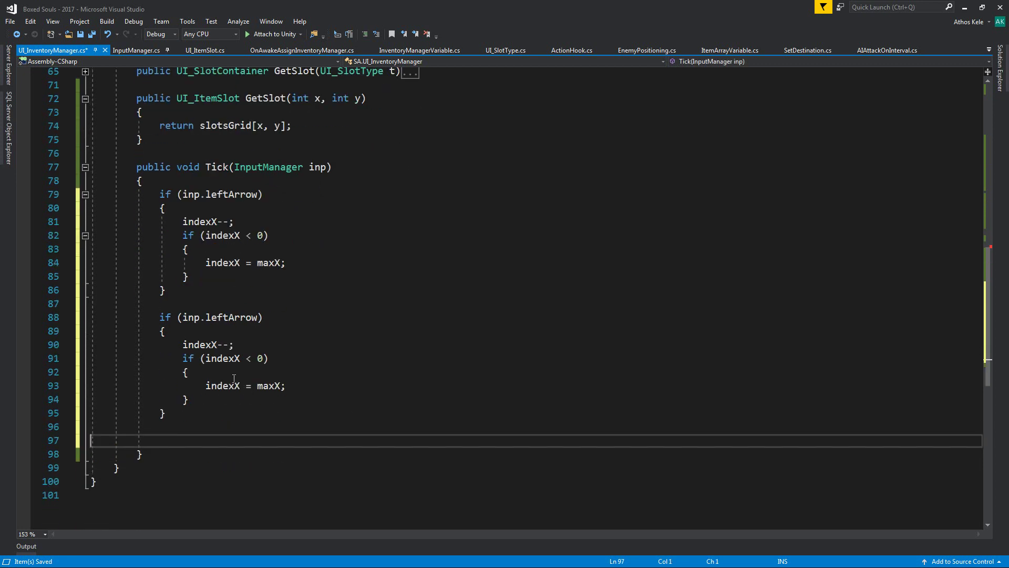
double_click(212, 316)
text(r)
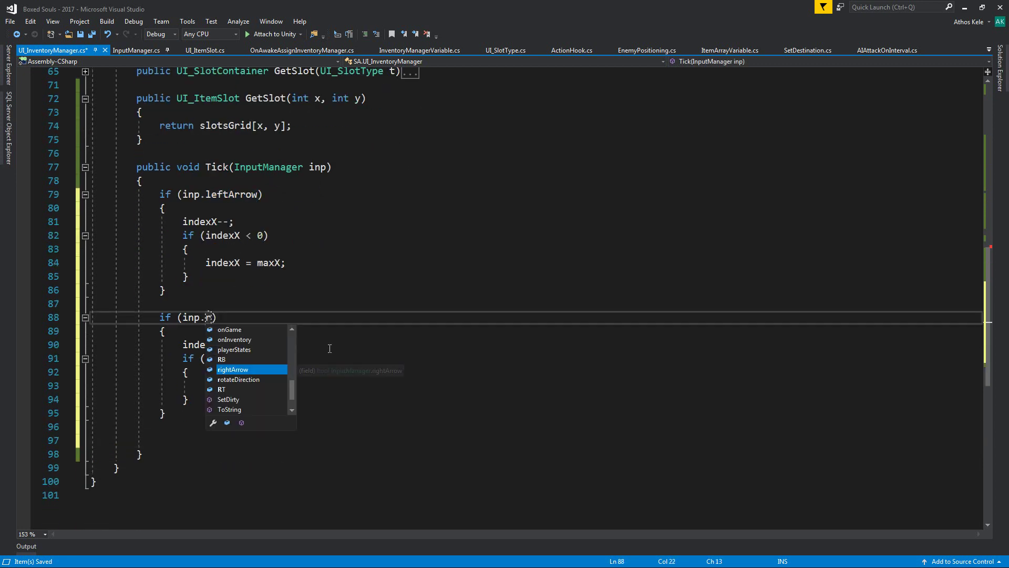
key(Tab)
click(218, 345)
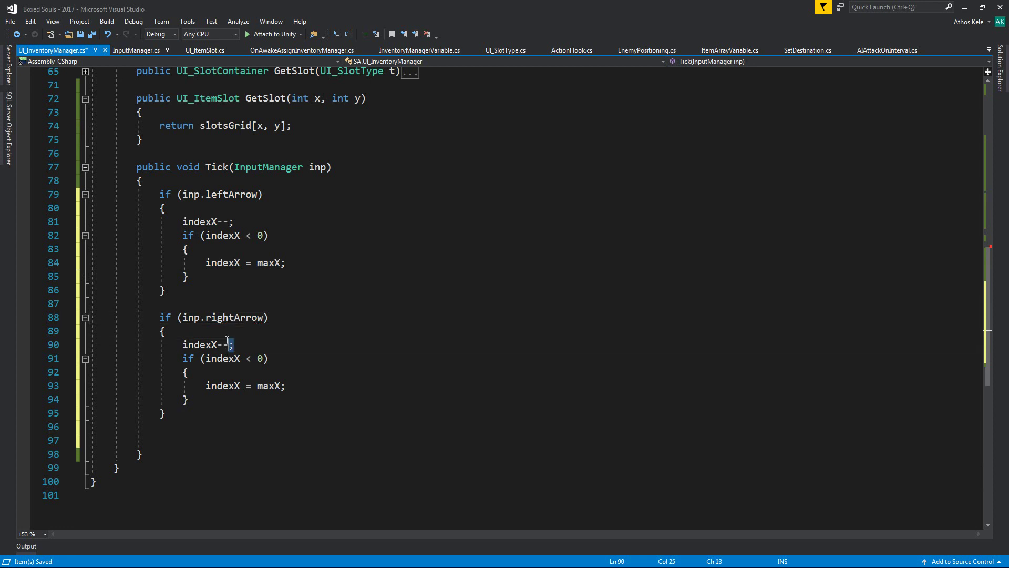
double_click(220, 345)
text(++)
key(Down)
key(Down)
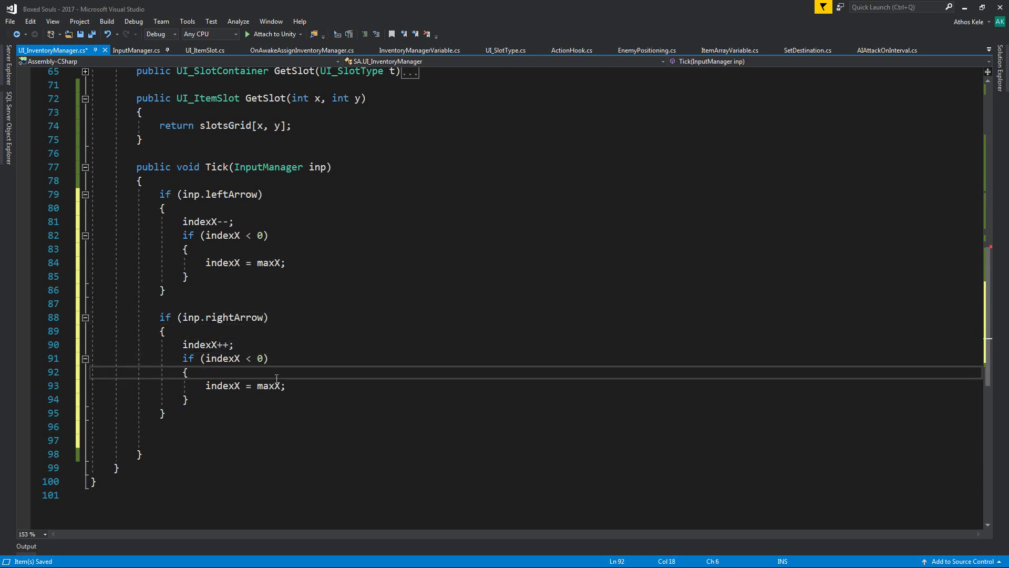
double_click(247, 359)
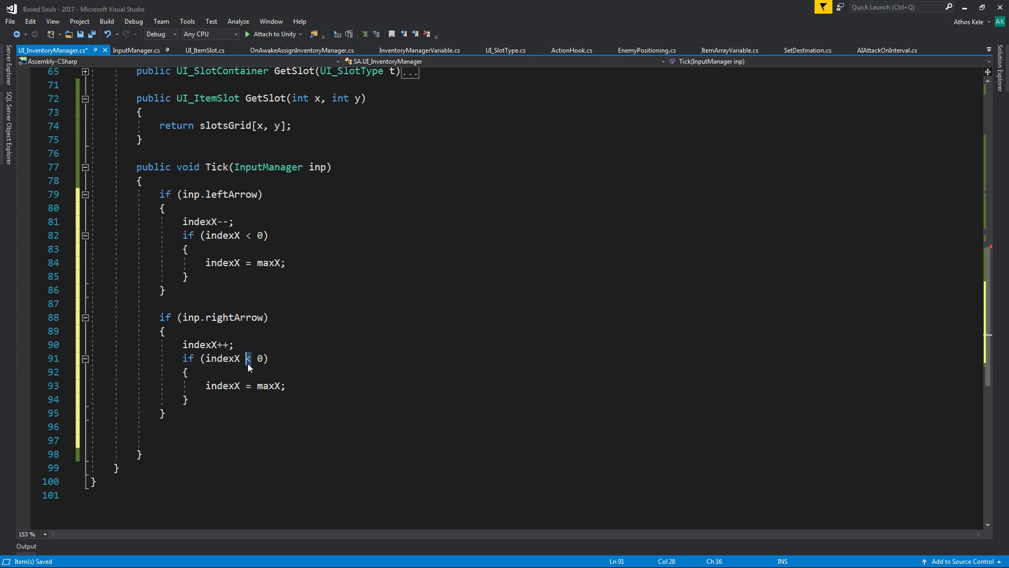
text(> max)
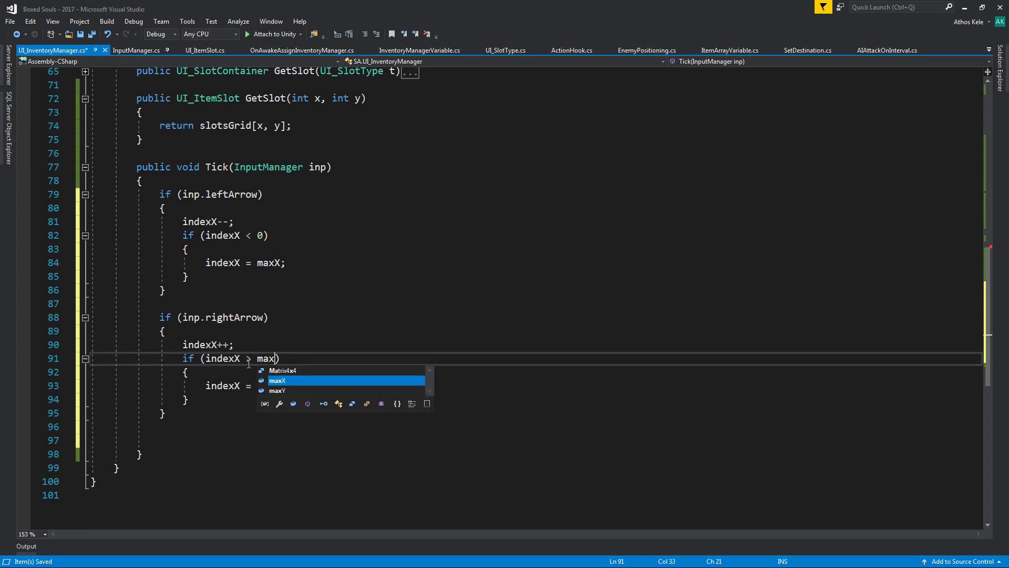
key(Tab)
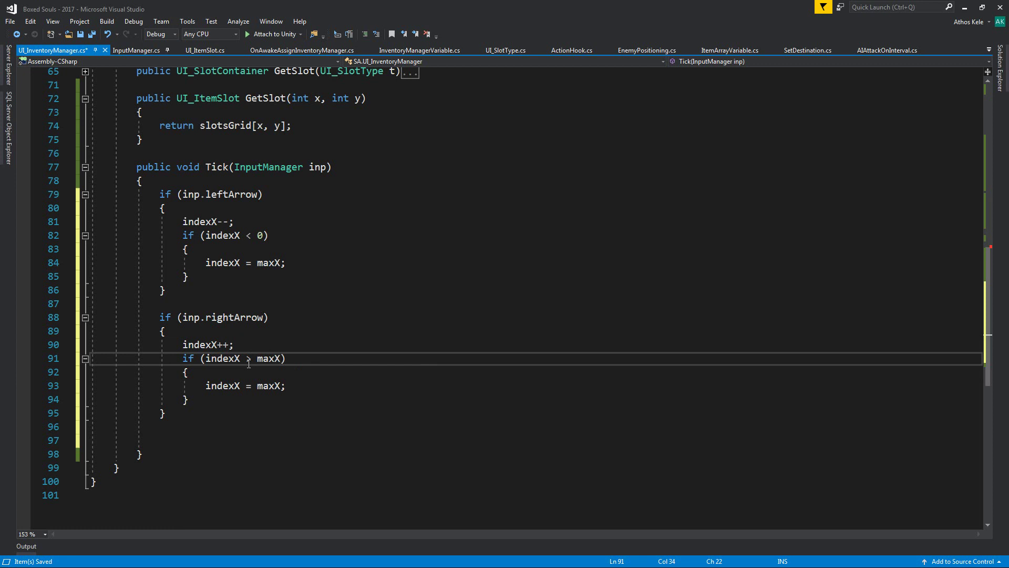
text(-1)
key(Down)
key(Down)
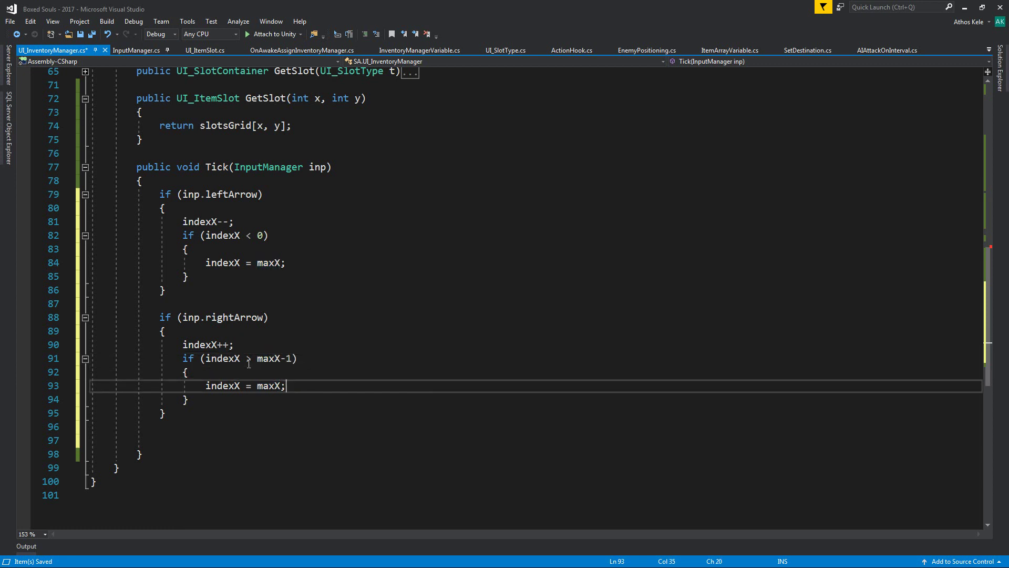
key(Left)
key(BackSpace)
key(BackSpace)
key(BackSpace)
key(BackSpace)
text(0)
key(Down)
- Select both arrow blocks and paste a copy of them underneath
key(Down)
key(ctrl+s)
scroll(209, 378, down, 1)
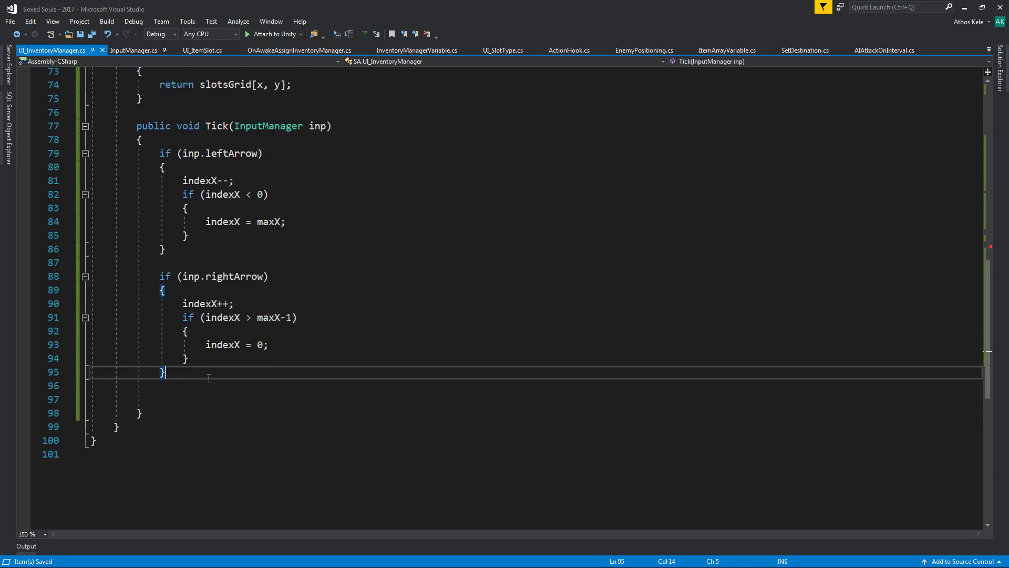
key(Up)
key(Up)
key(Down)
key(Down)
drag(154, 151, 194, 386)
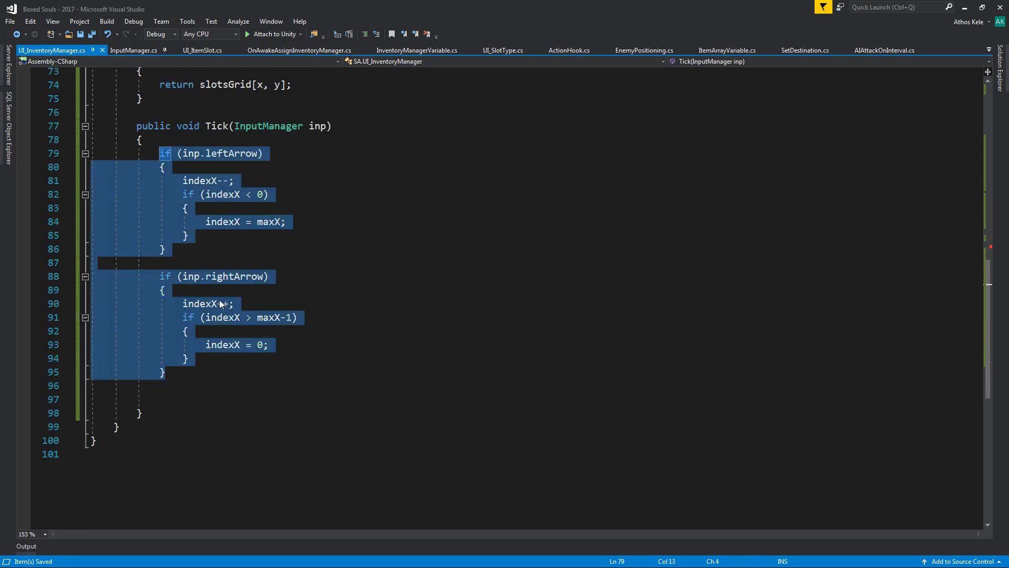
click(194, 385)
key(Return)
text(if (inp.leftArrow)             {                 indexX--;                 if (indexX < 0)                 {                     indexX = maxX;                 }             }              if (inp.rightArrow)             {                 indexX++;                 if (indexX > maxX - 1)                 {                     indexX = 0;                 }             })
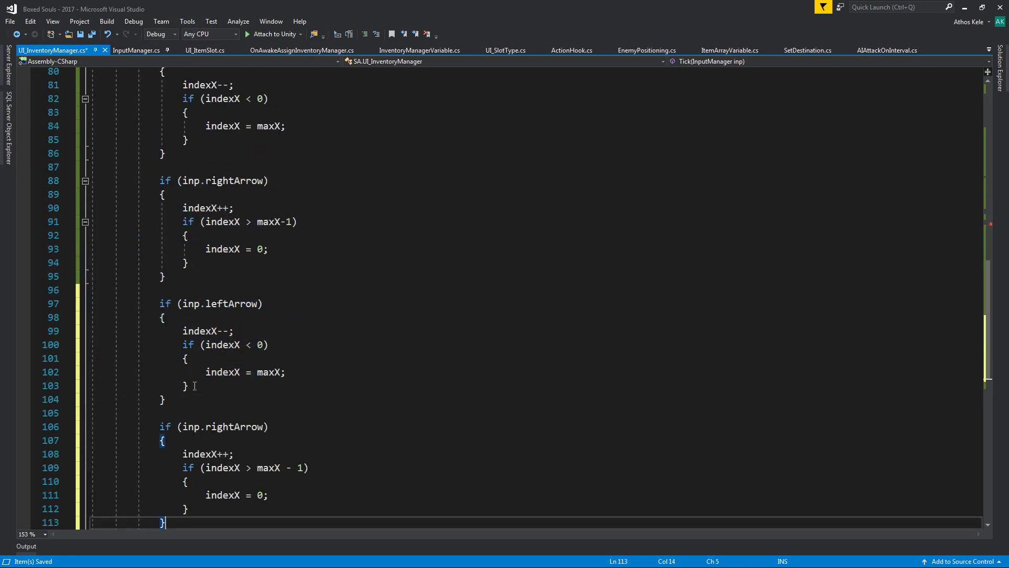
- Rename the pasted conditions to downArrow and upArrow; use indexY in the downArrow block
scroll(204, 269, down, 1)
double_click(231, 262)
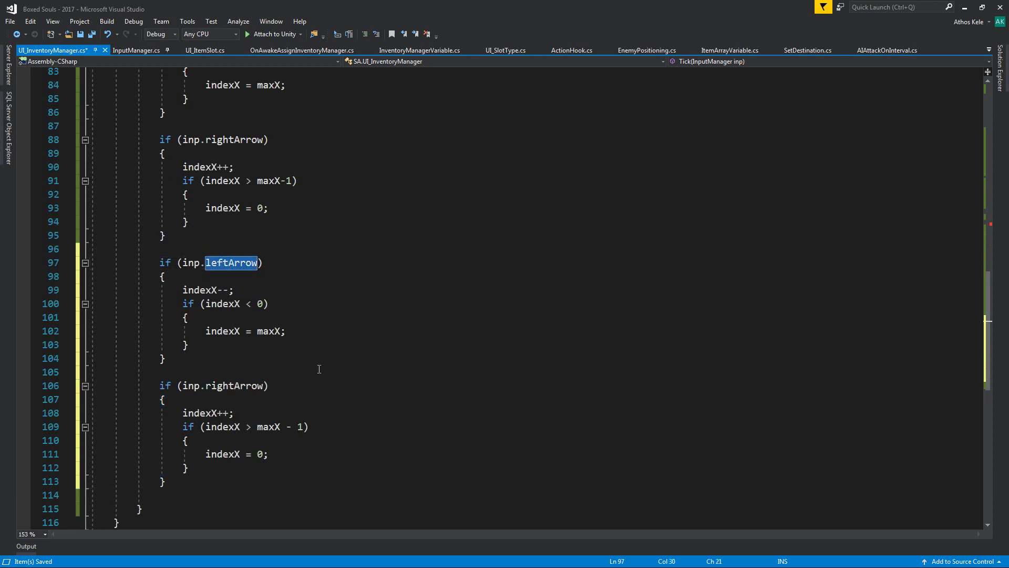
text(dow)
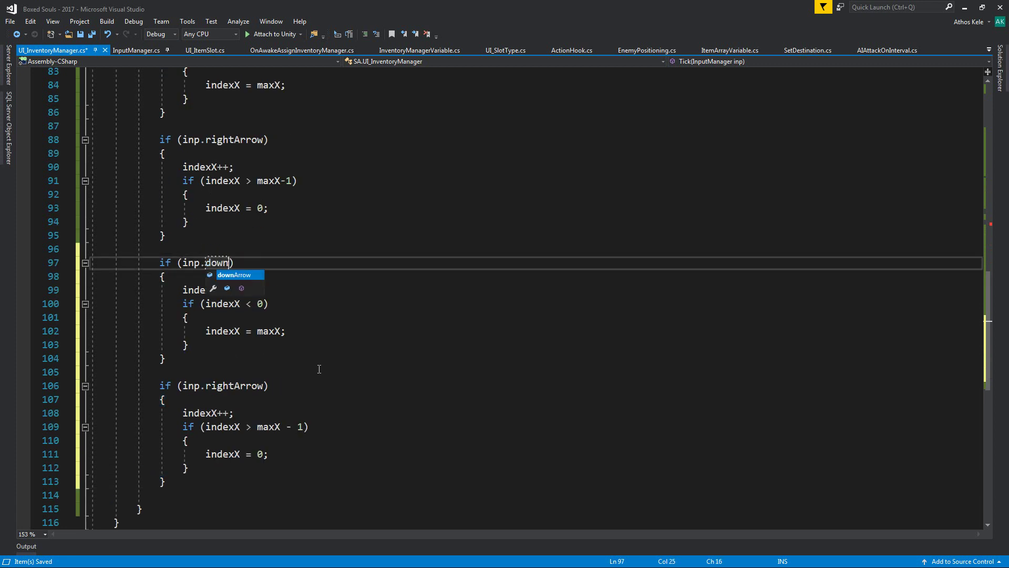
text(n)
key(Tab)
double_click(244, 387)
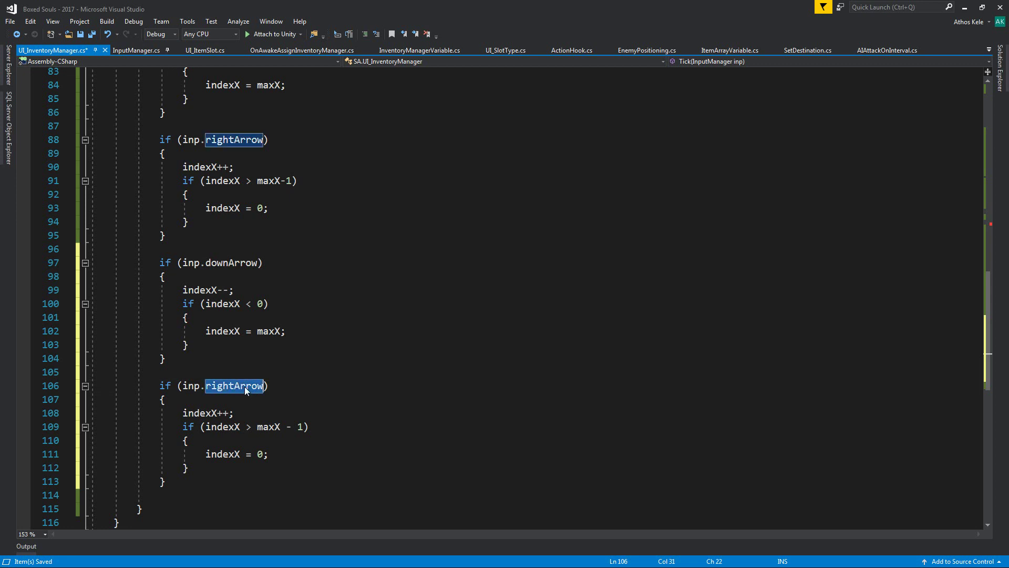
text(up)
key(Tab)
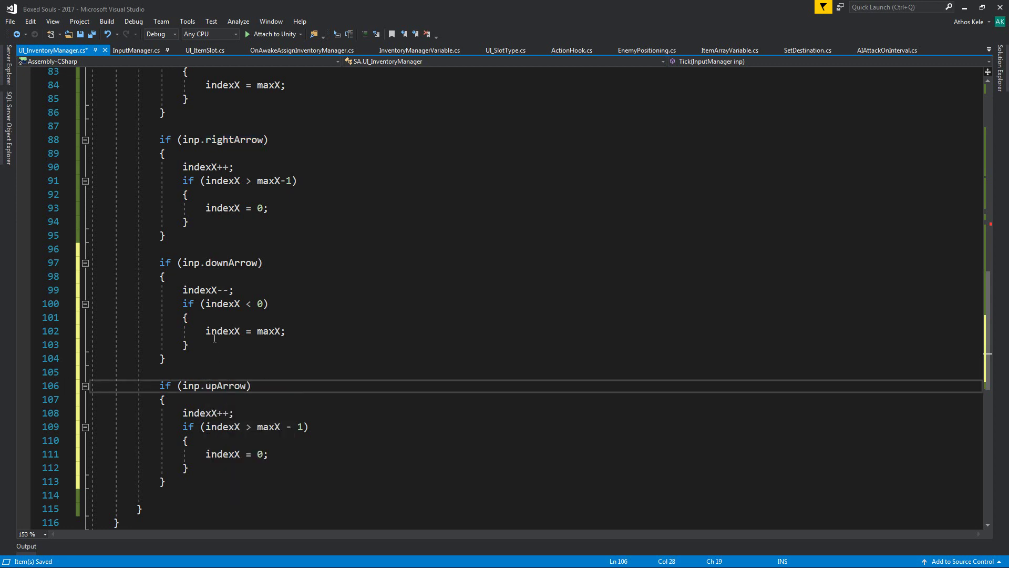
double_click(202, 291)
text(index)
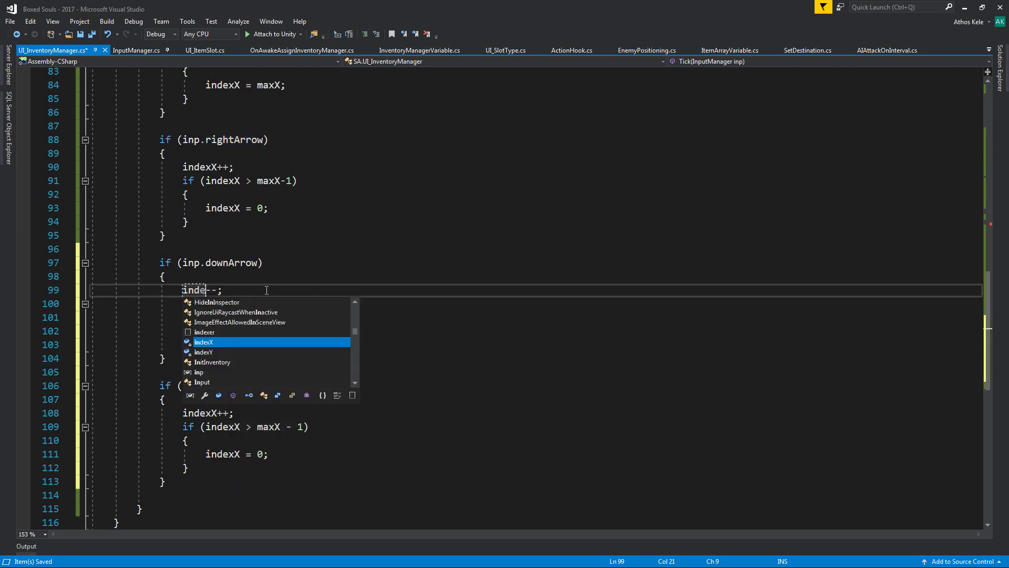
text(Y)
key(Tab)
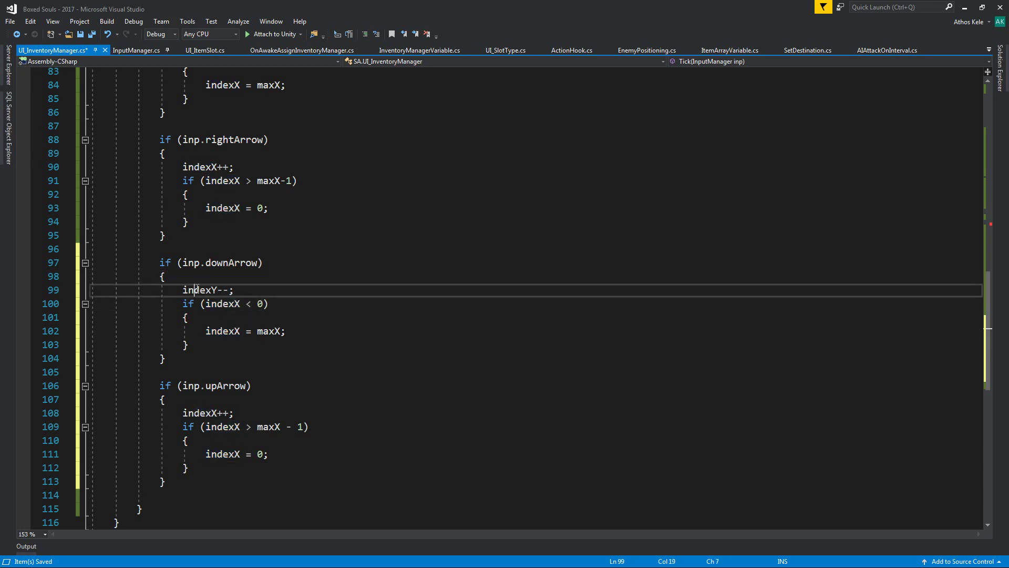
- Switch the down-arrow block's bounds check and wrap to indexY and maxY
double_click(230, 305)
text(indexY)
double_click(222, 331)
text(indexY)
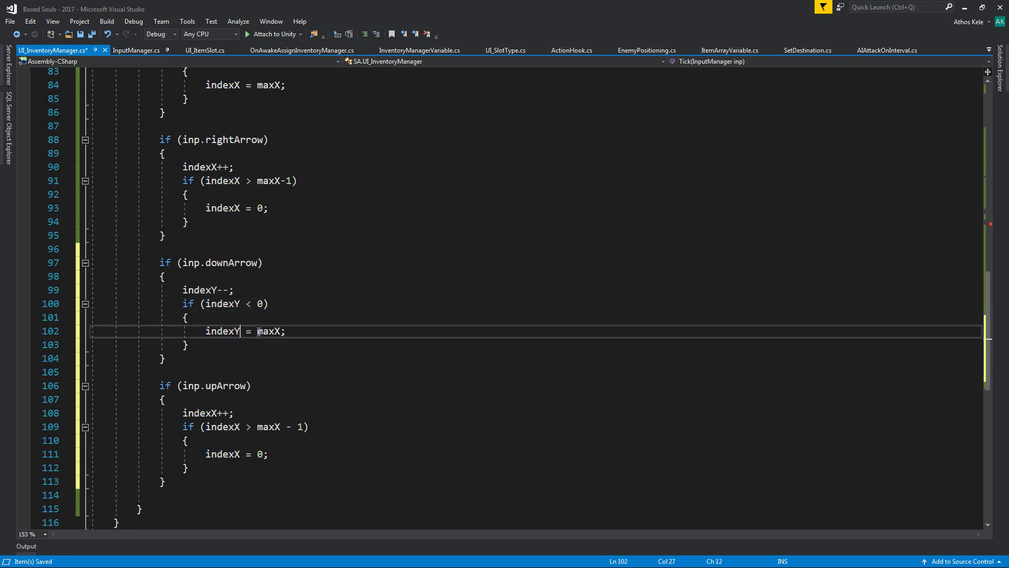
double_click(269, 332)
key(BackSpace)
text(max)
key(Down)
key(Tab)
- Make the up-arrow block increment indexY and test indexY on line 109
scroll(339, 322, down, 2)
click(326, 358)
double_click(200, 208)
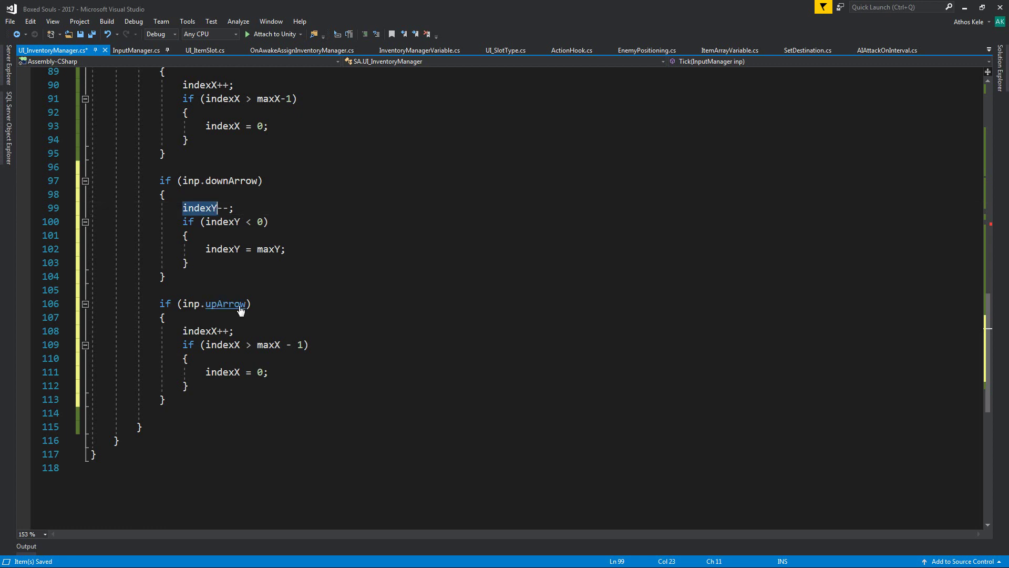
click(217, 331)
key(BackSpace)
text(Y)
click(221, 225)
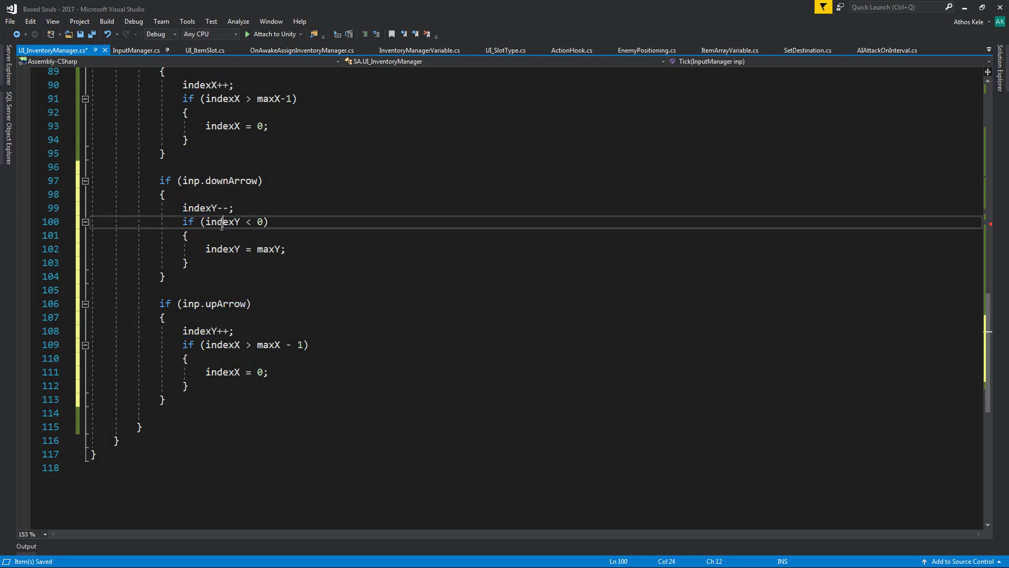
double_click(221, 223)
key(ctrl+c)
click(241, 345)
key(BackSpace)
text(Y)
- Change line 111 to indexY and make the up-arrow wrap limit maxY - 1
double_click(222, 372)
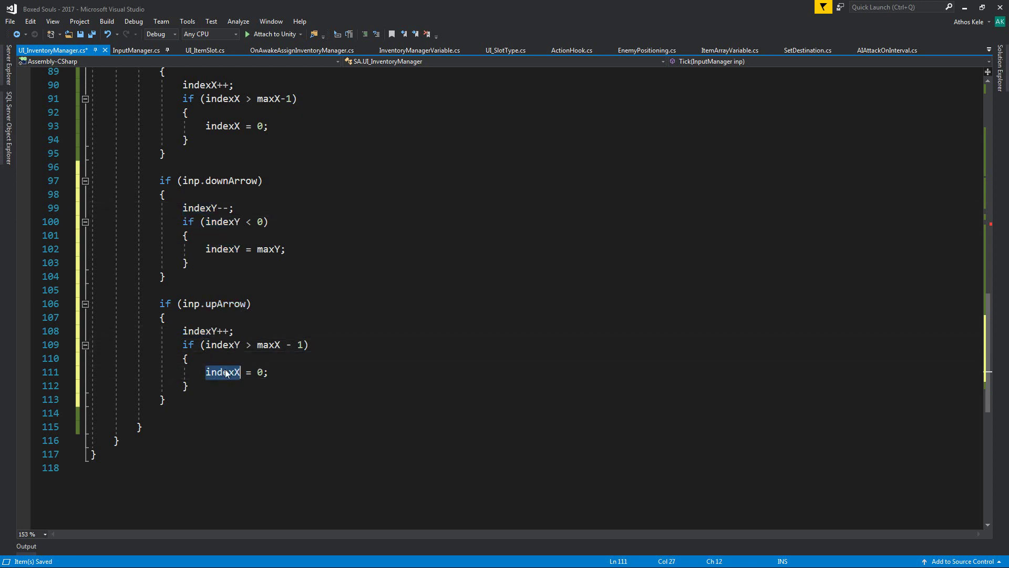
key(ctrl+v)
double_click(268, 345)
text(ma)
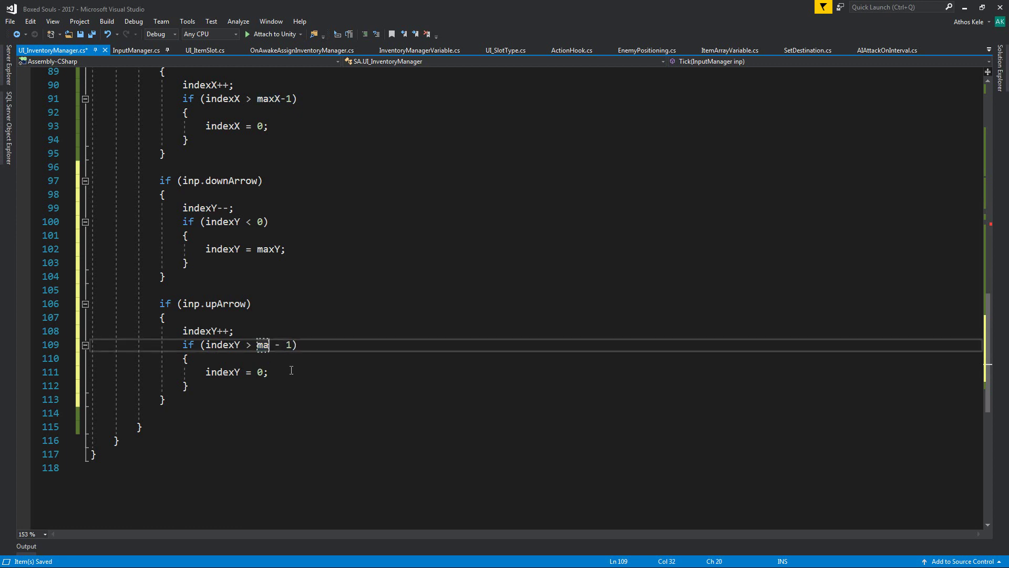
text(x)
double_click(291, 374)
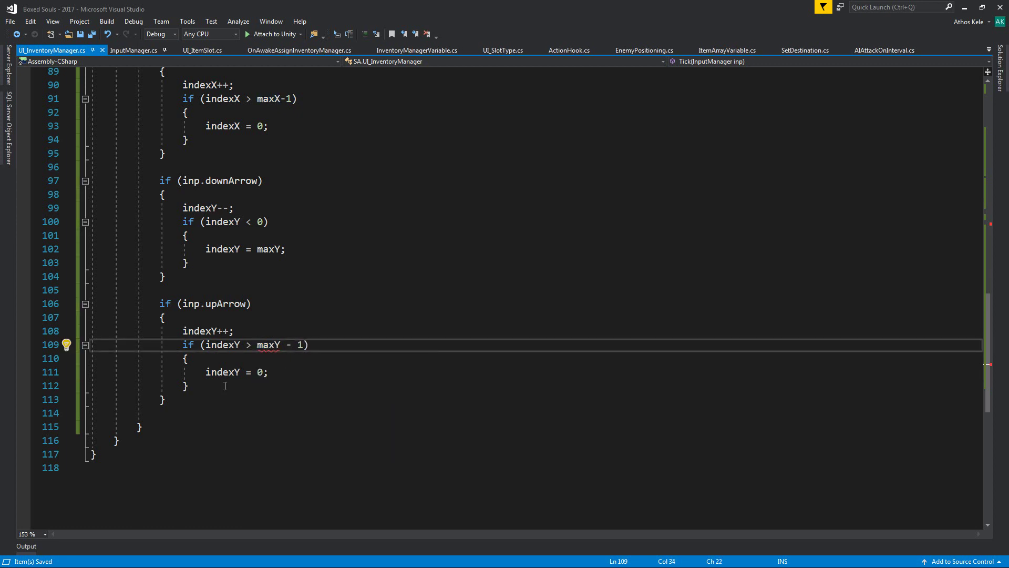
click(345, 414)
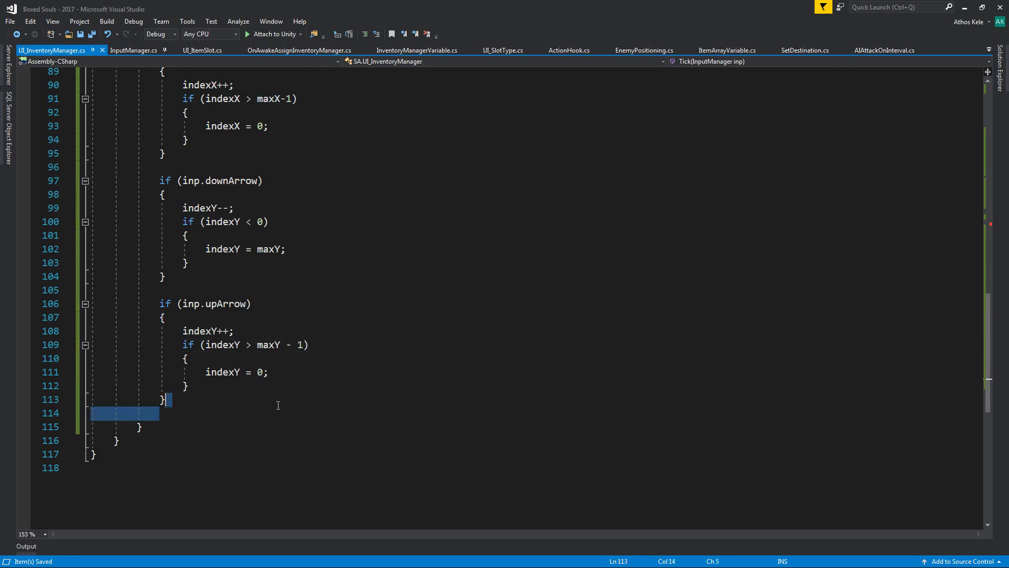
- Switch to the UI_ItemSlot.cs script
scroll(310, 399, up, 3)
click(338, 387)
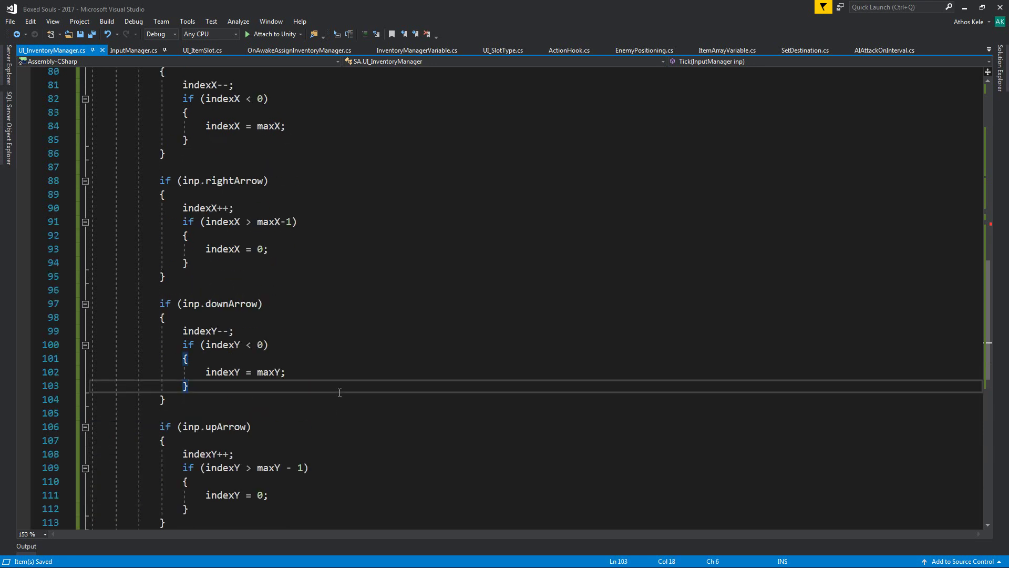
scroll(337, 394, down, 4)
scroll(263, 368, down, 1)
click(182, 335)
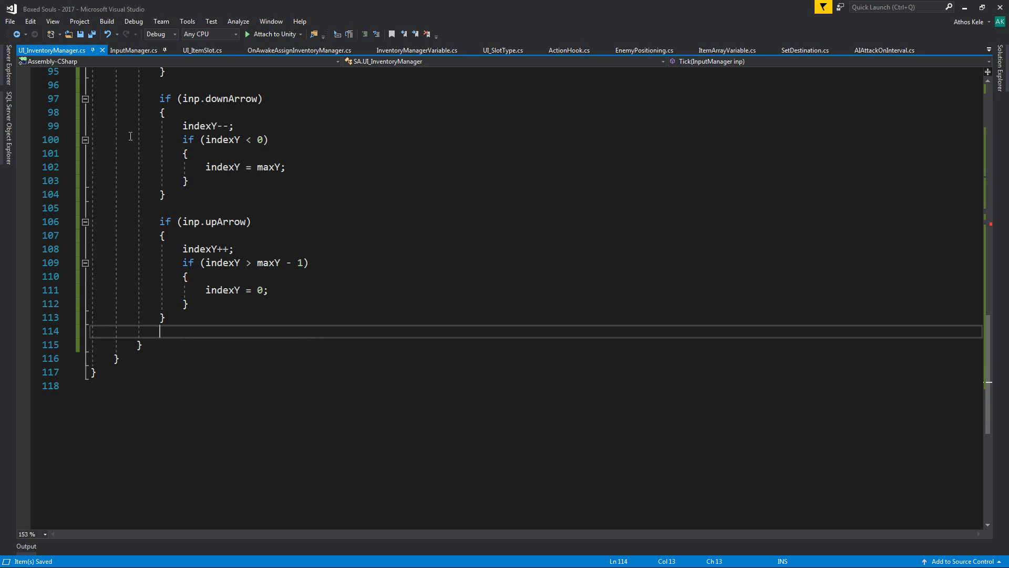
click(202, 50)
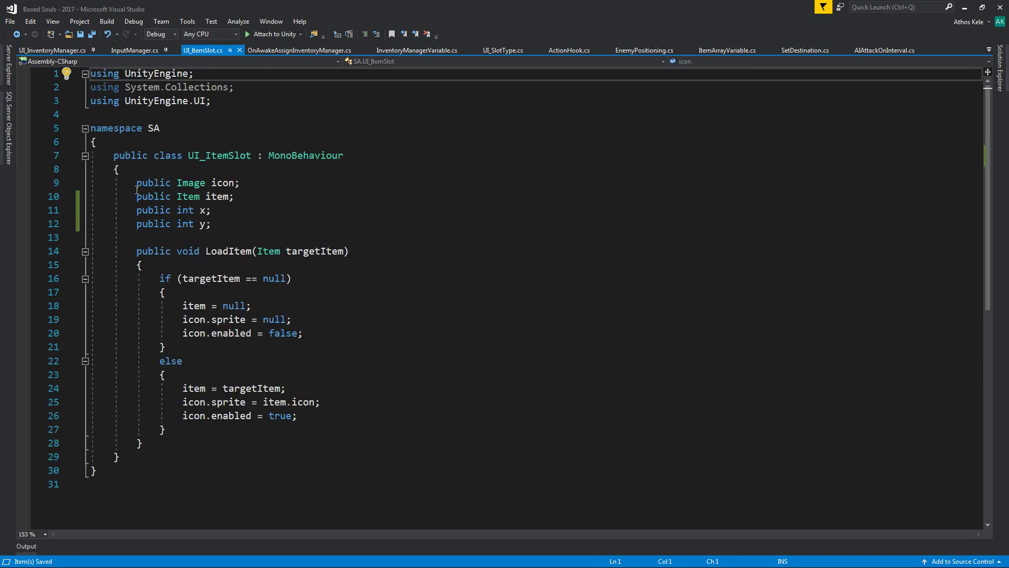
- Declare 'public Image highlighter;' under the icon field, save, and go back to UI_InventoryManager.cs
drag(138, 191, 137, 210)
click(217, 183)
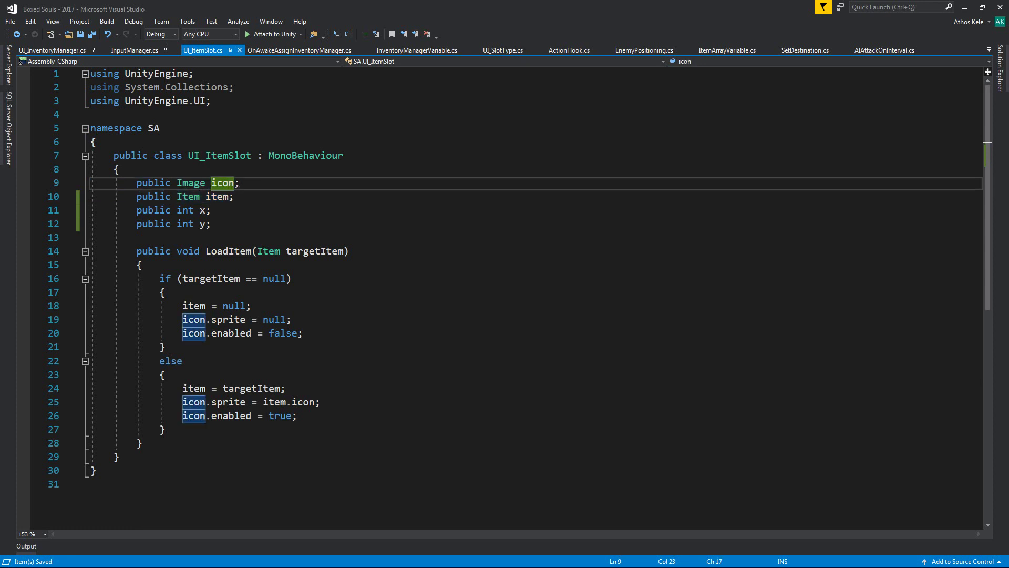
double_click(202, 185)
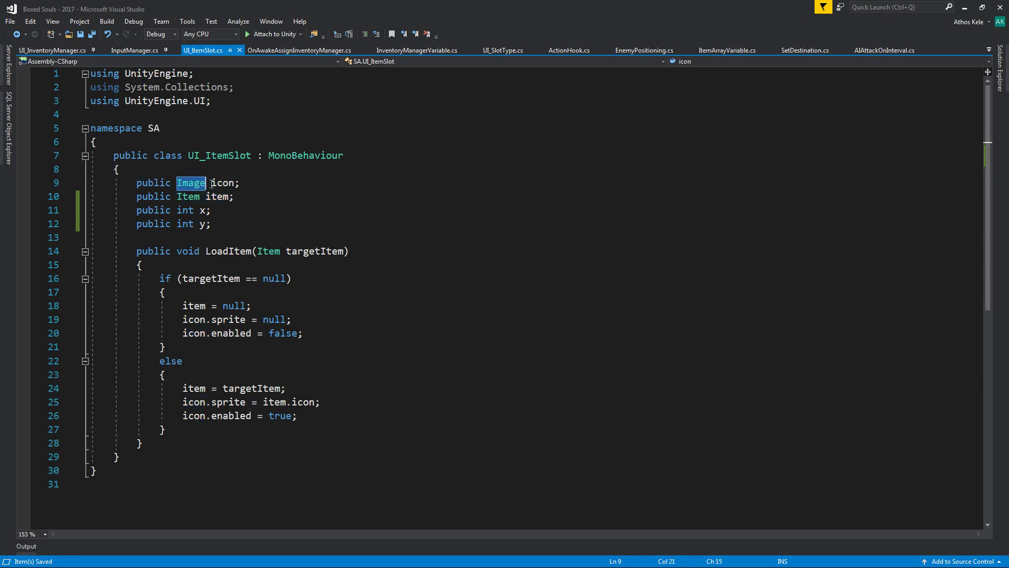
click(255, 184)
key(Return)
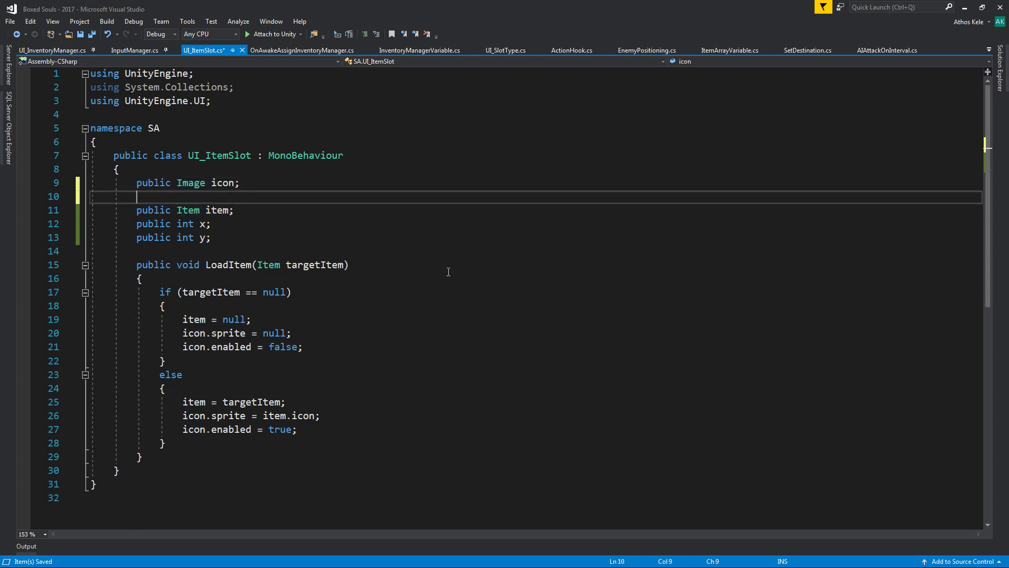
key(Return)
key(Up)
text(public )
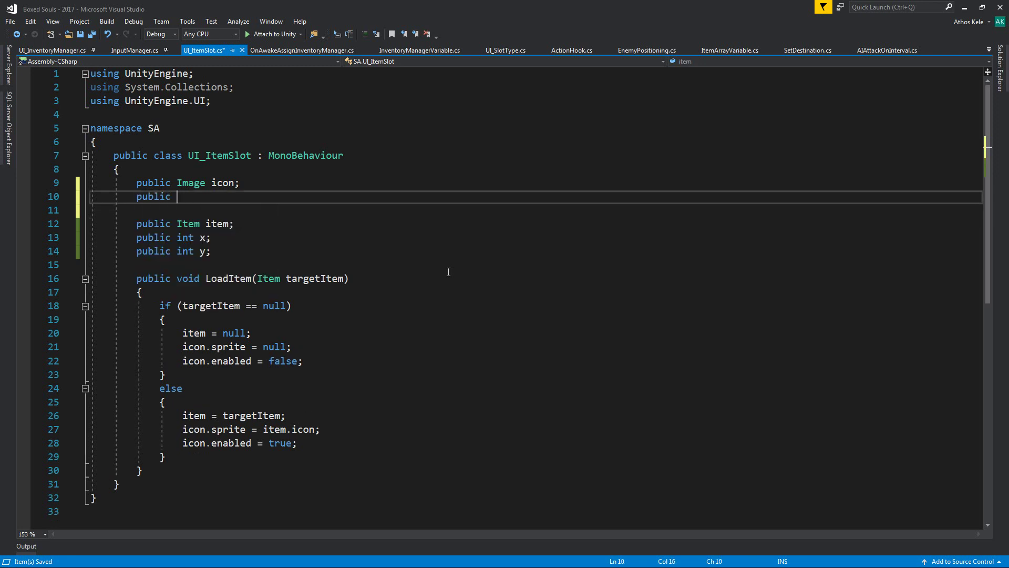
text(Image hi)
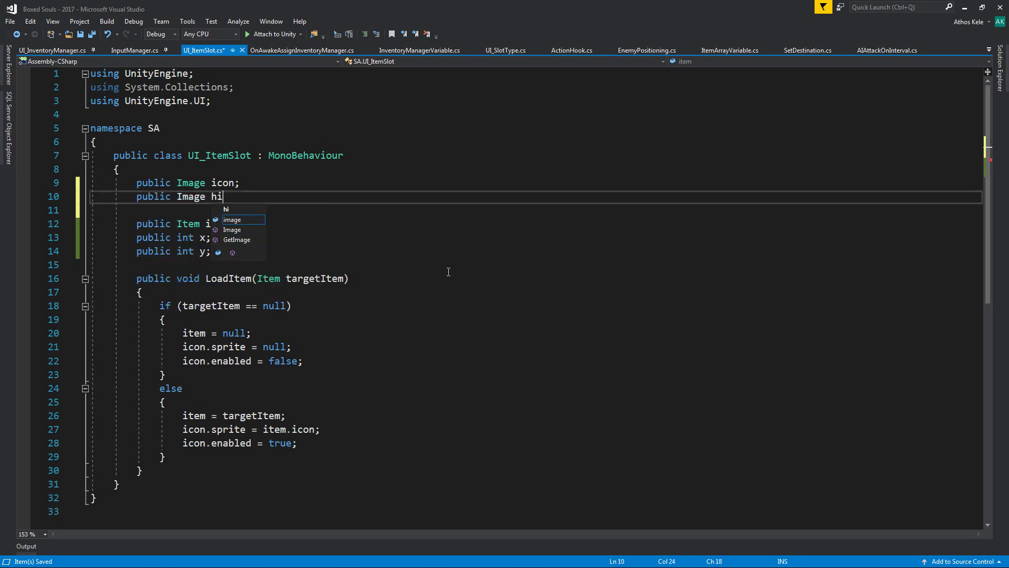
text(ghliter)
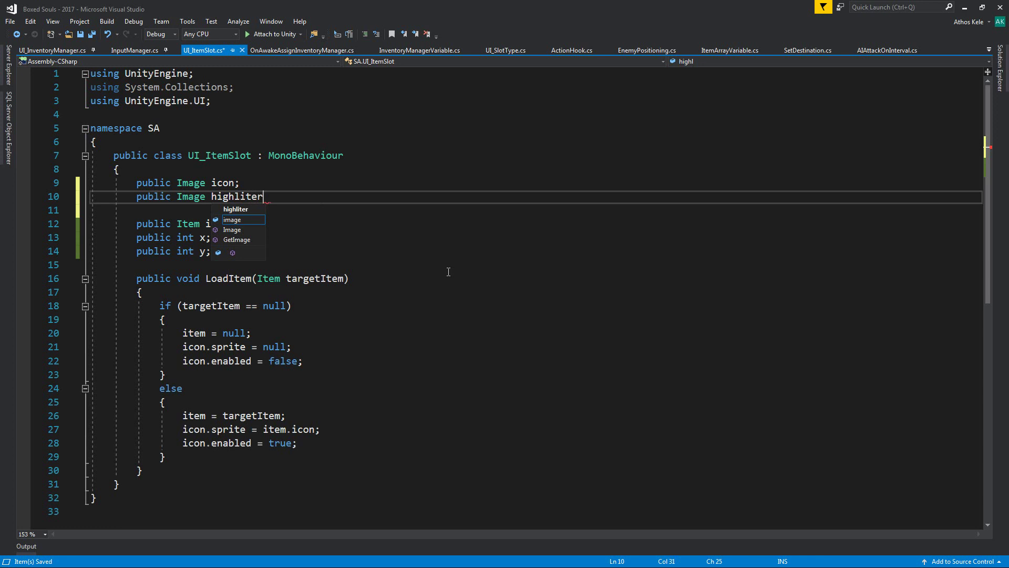
key(BackSpace)
key(BackSpace)
text(ight)
text(er;)
key(ctrl+s)
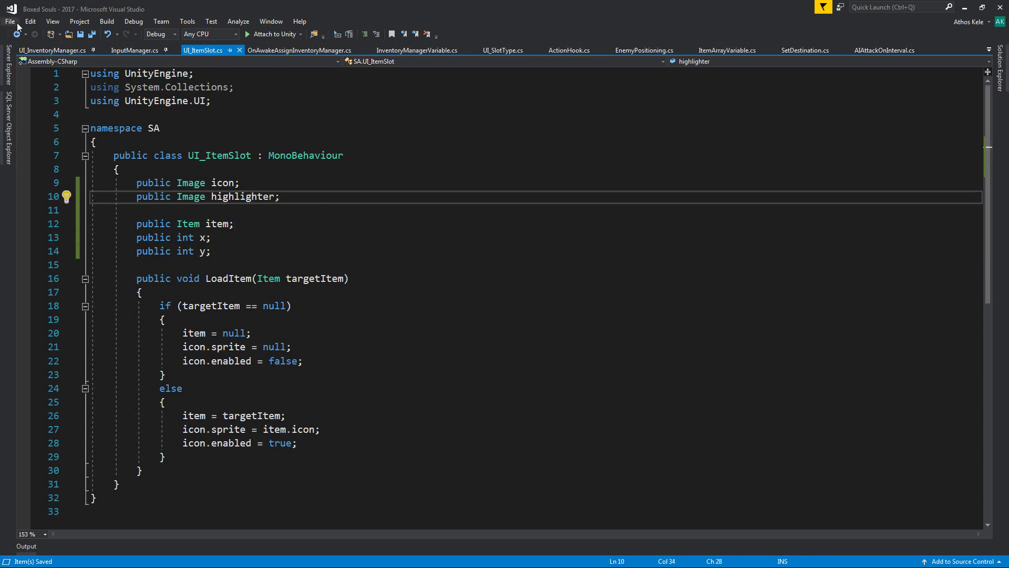
click(47, 50)
- Below slotsGrid, begin a 'UI_ItemSlot currentSlot {' property declaration
scroll(253, 327, up, 2)
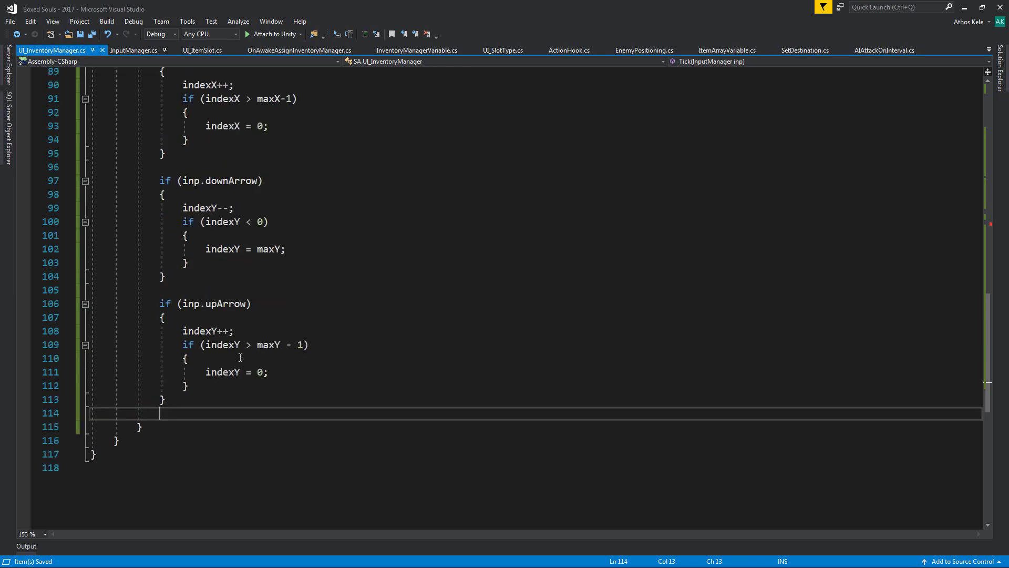
scroll(260, 380, up, 9)
scroll(258, 321, up, 3)
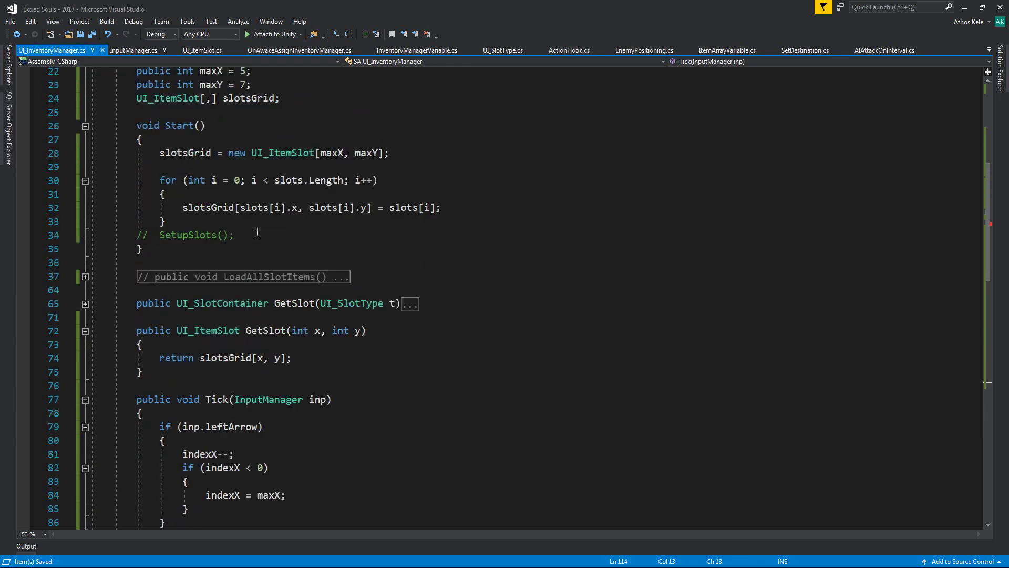
scroll(255, 263, up, 4)
click(331, 280)
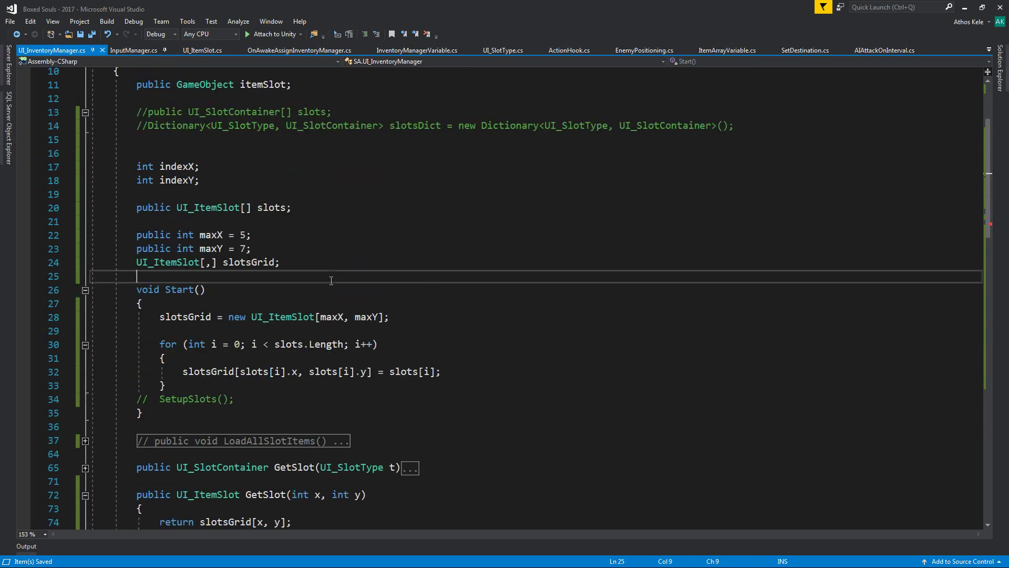
key(Return)
text(UI_item)
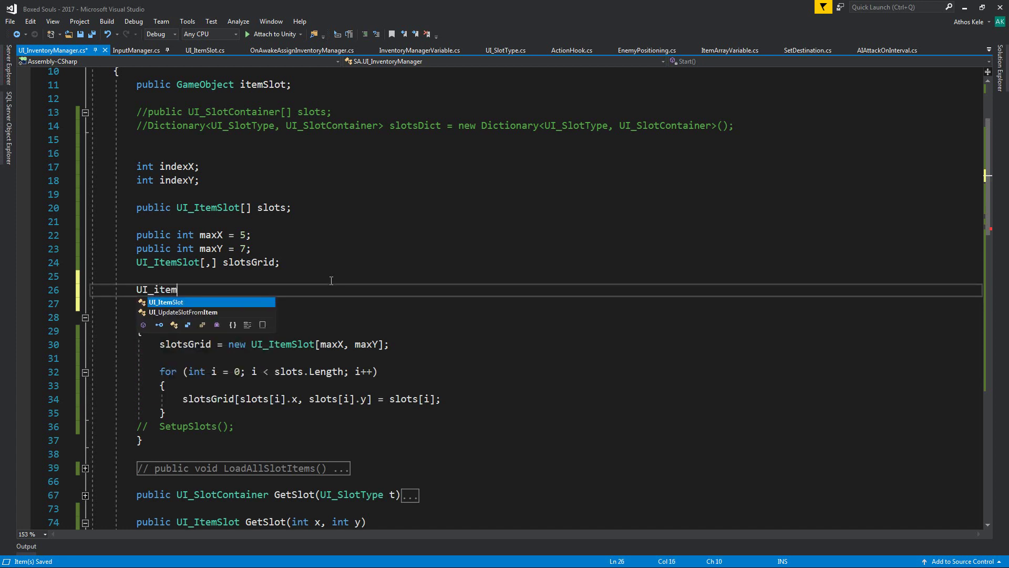
text( pr)
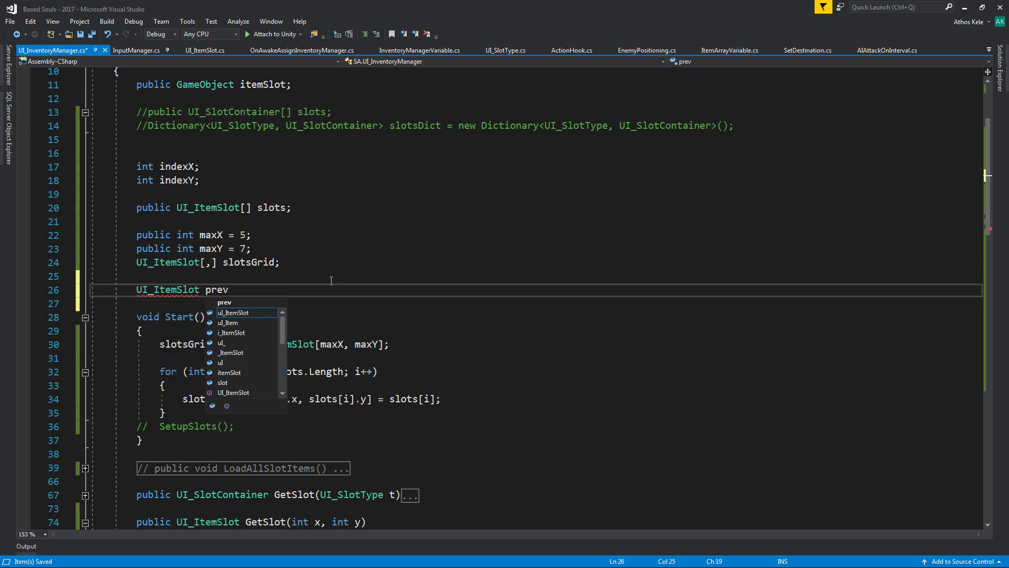
key(BackSpace)
key(BackSpace)
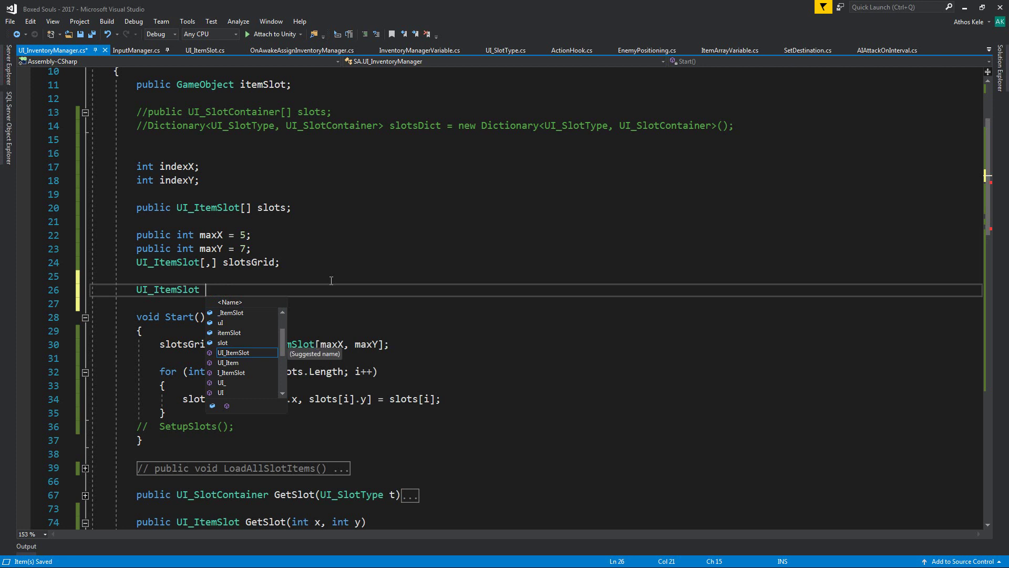
text(curre)
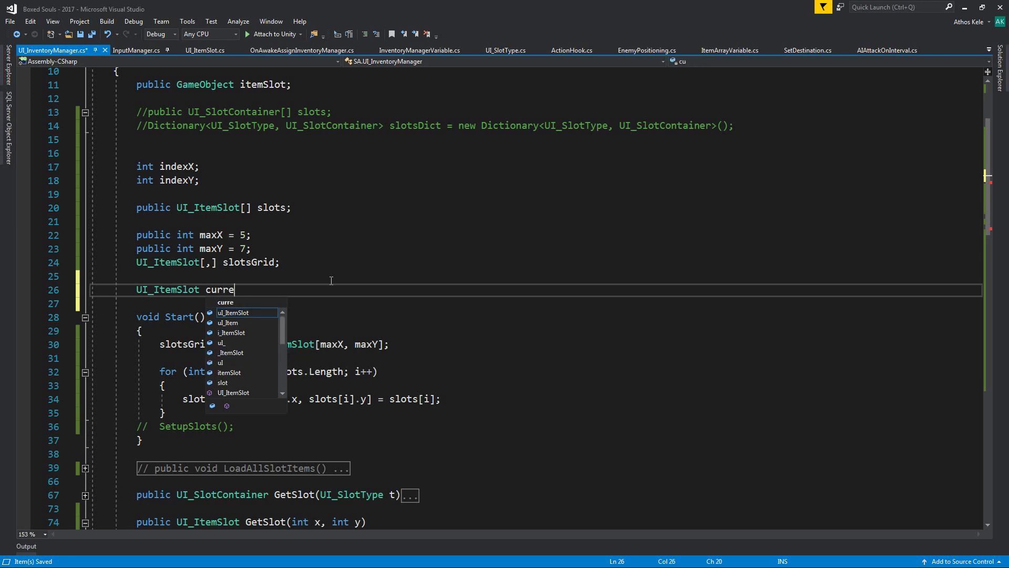
text(ntSlot)
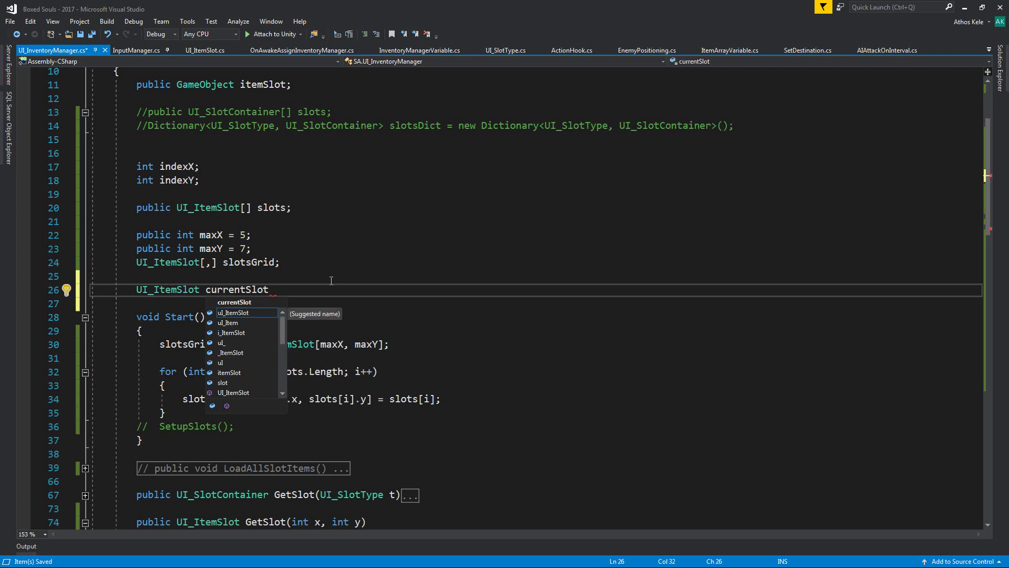
text( {)
key(Return)
- Give the currentSlot property empty get and set blocks
text(get {)
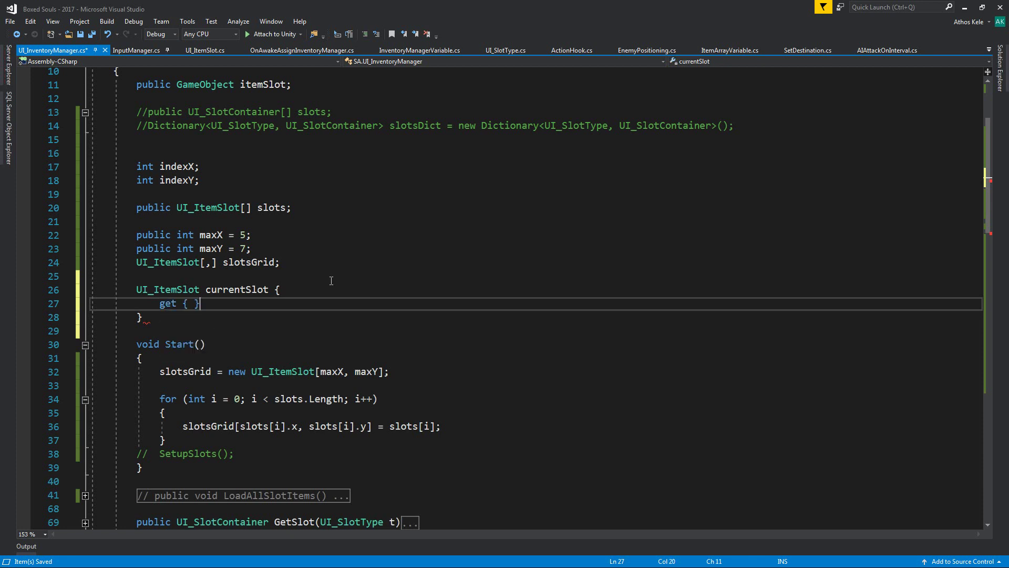
key(Return)
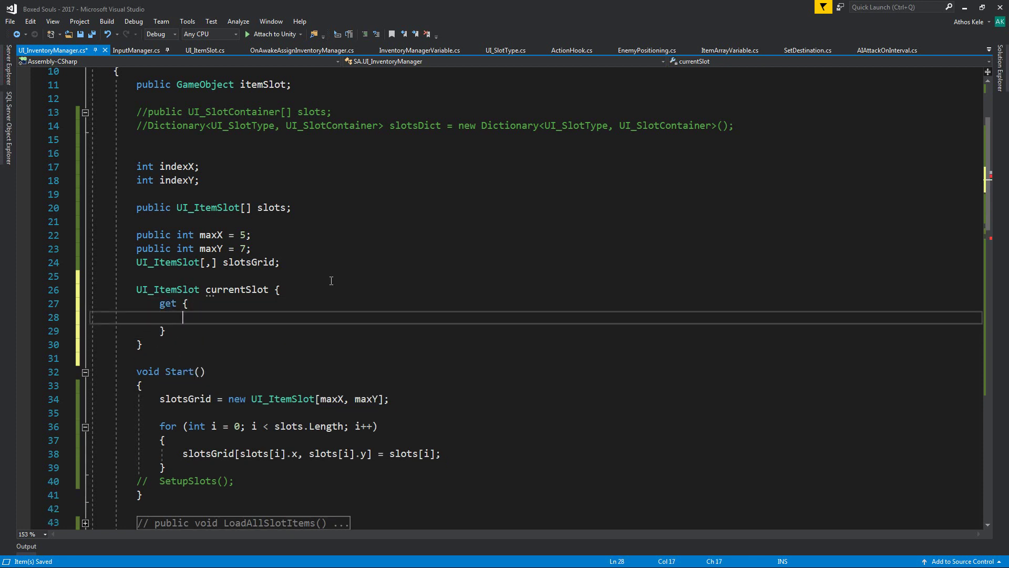
key(Down)
key(Return)
text(s)
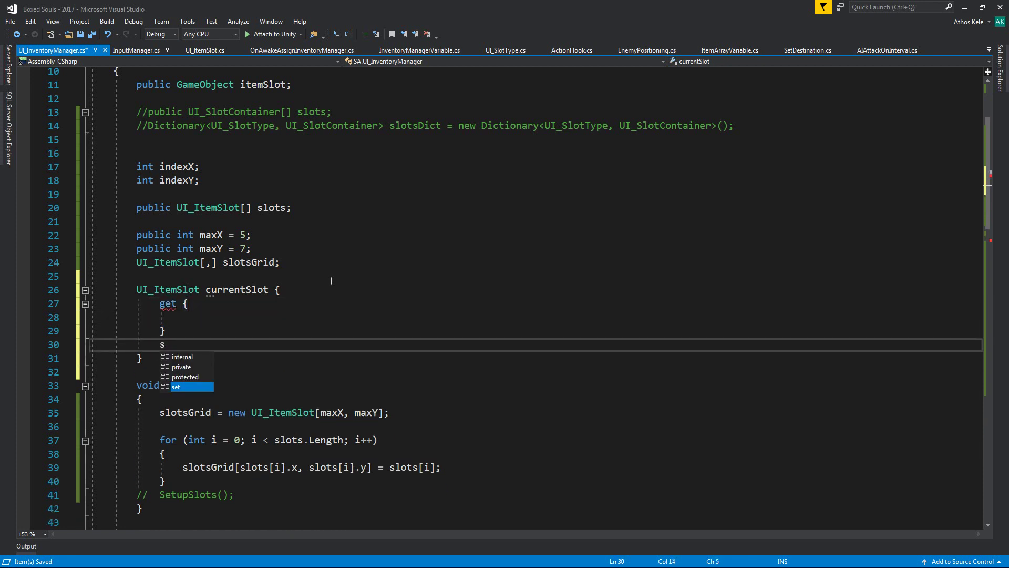
text(et {)
key(Return)
key(Return)
key(Up)
key(Up)
key(Up)
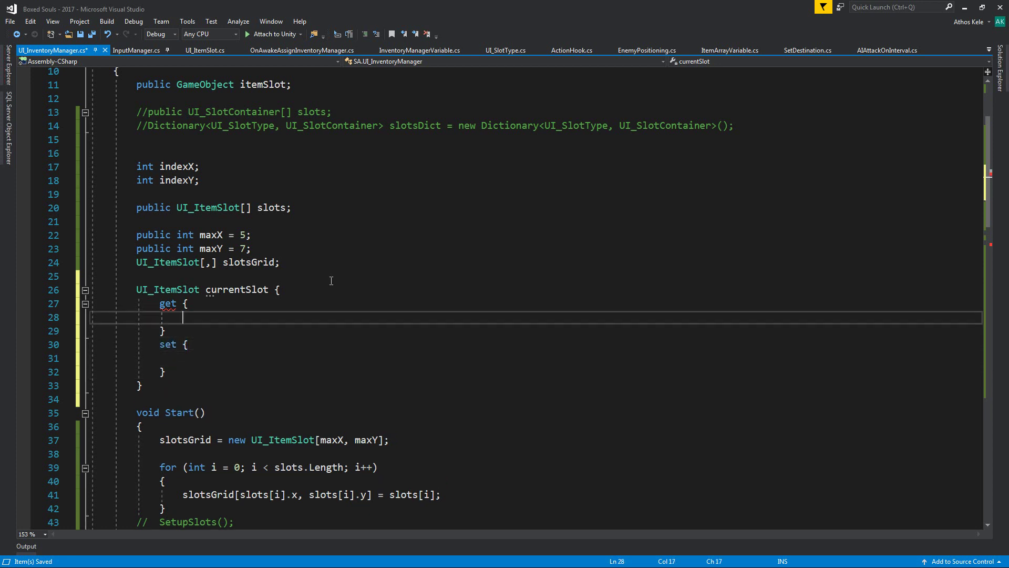
key(Up)
key(Up)
key(Up)
key(Return)
- Declare a UI_ItemSlot _currentSlot field and have the getter return _currentSlot
text(ui)
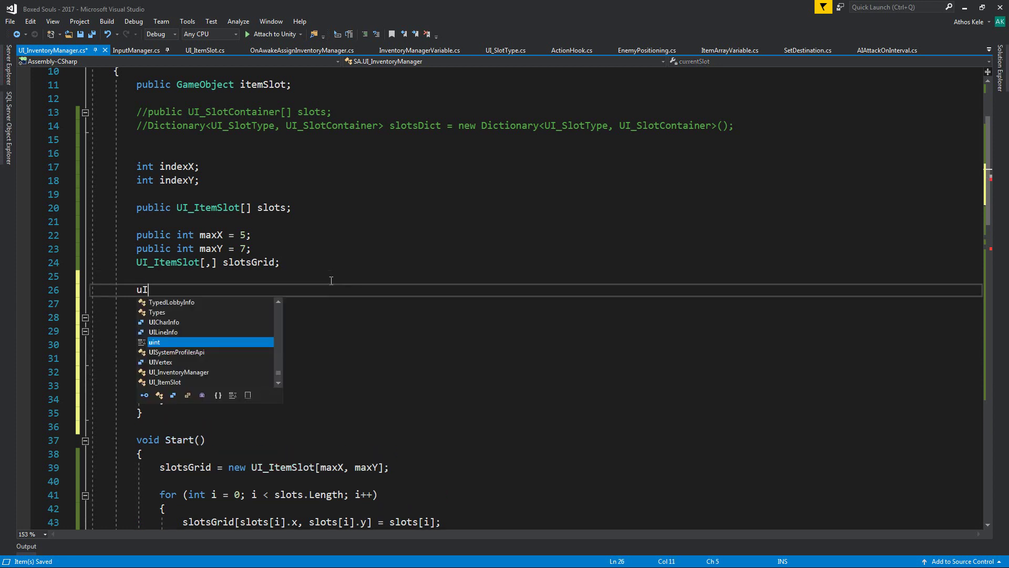
text(_I)
key(BackSpace)
key(BackSpace)
key(BackSpace)
text(UI_)
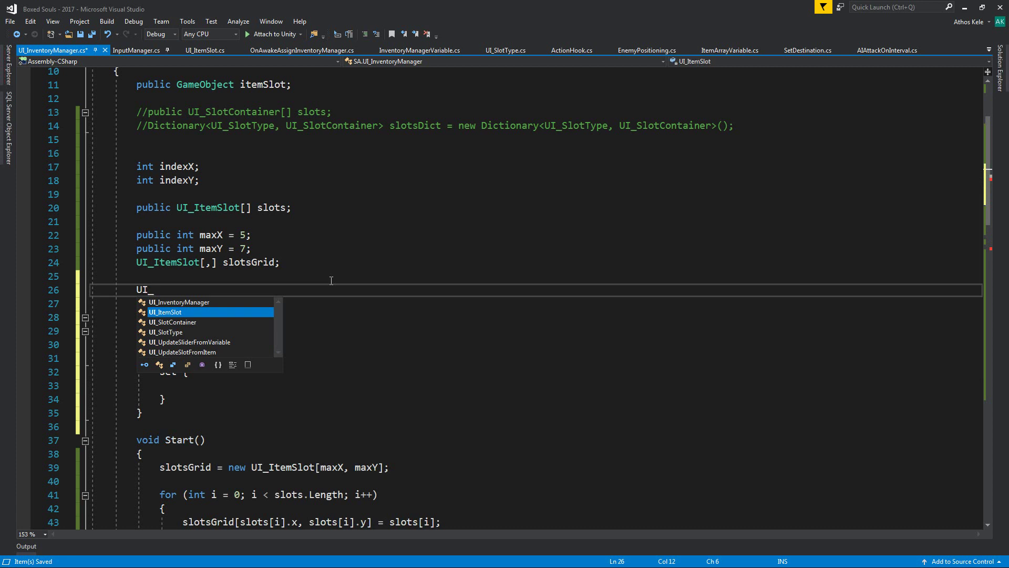
key(Tab)
text(_curren)
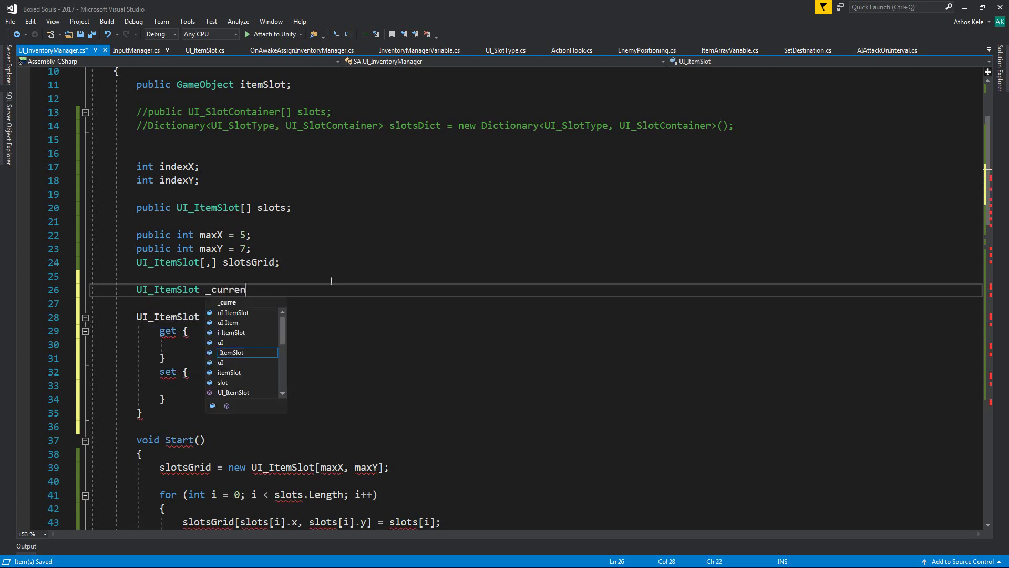
text(tSlot;)
key(Down)
key(Down)
key(Down)
key(Down)
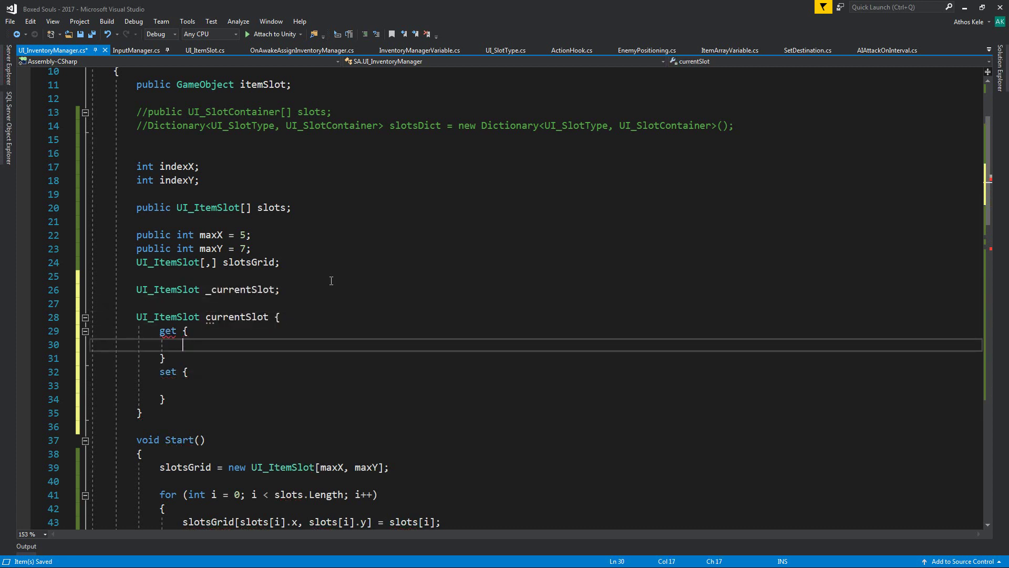
text(ret)
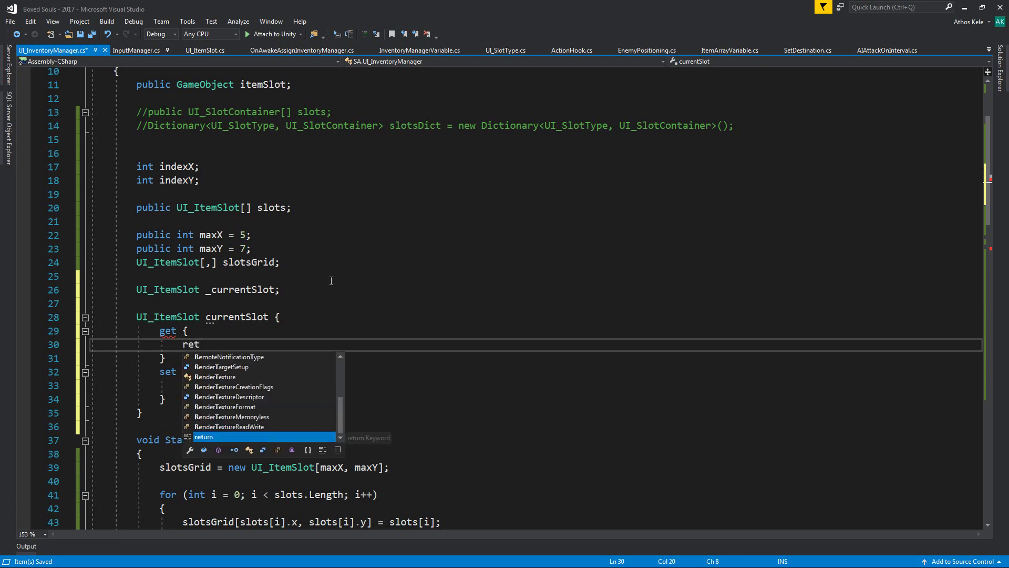
text(urn _cure)
key(Return)
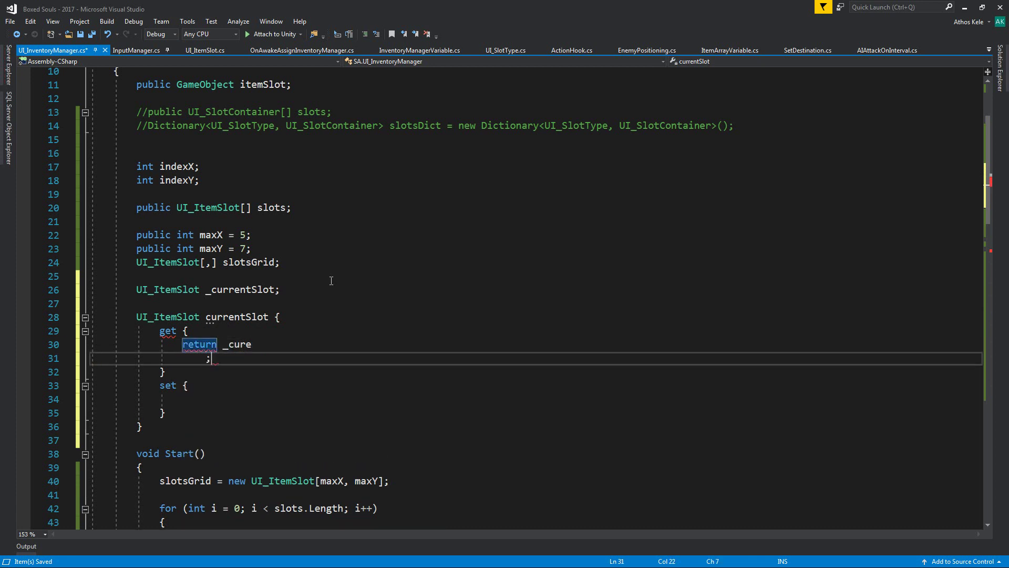
key(BackSpace)
key(BackSpace)
key(BackSpace)
key(BackSpace)
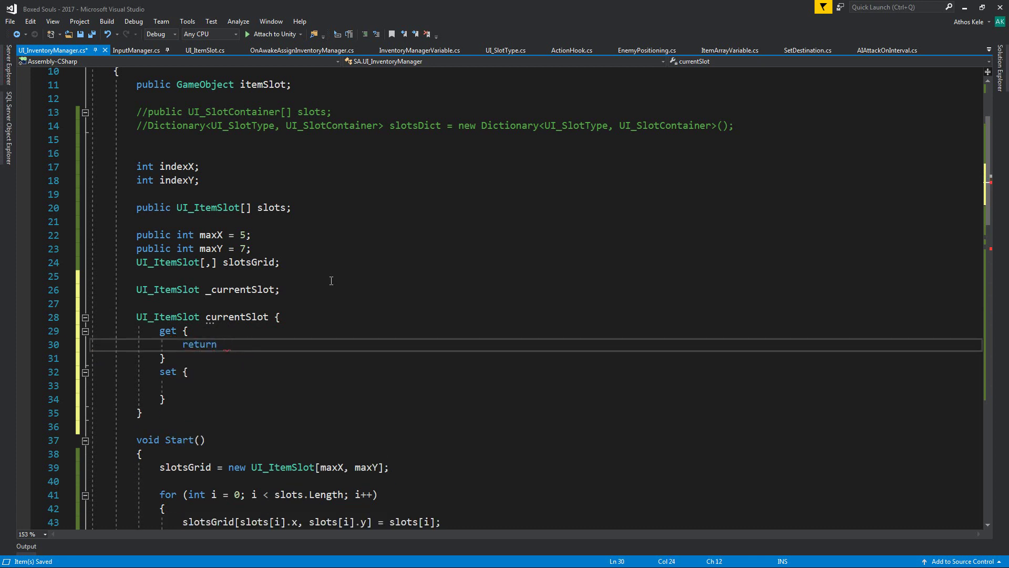
text(_curr;)
- Add an if (_currentSlot != null) block with braces inside the setter
key(Down)
key(Down)
key(Down)
key(Return)
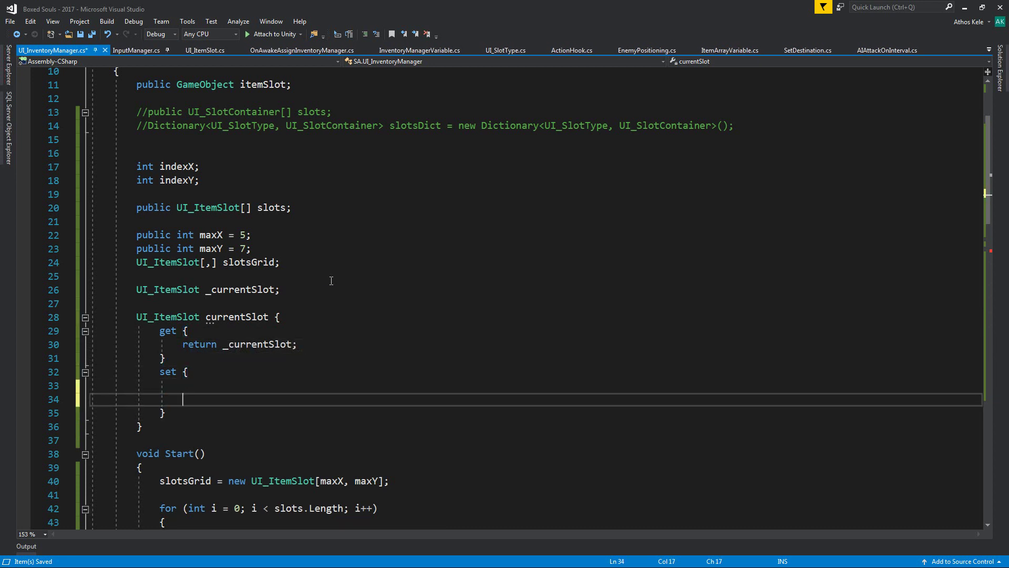
key(Up)
scroll(331, 280, down, 1)
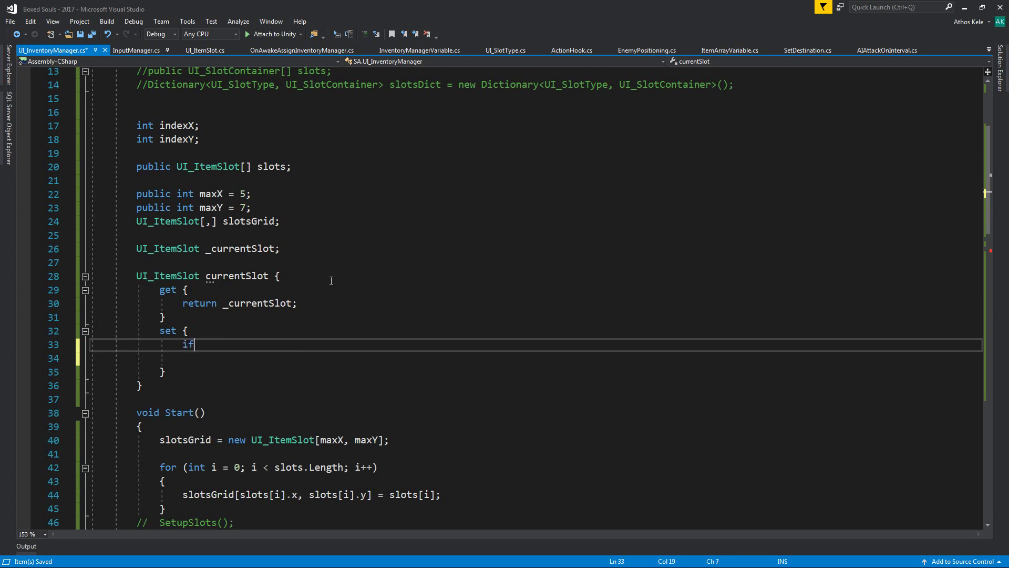
text(9))
key(BackSpace)
text(()
text(_cur))
key(Return)
key(Up)
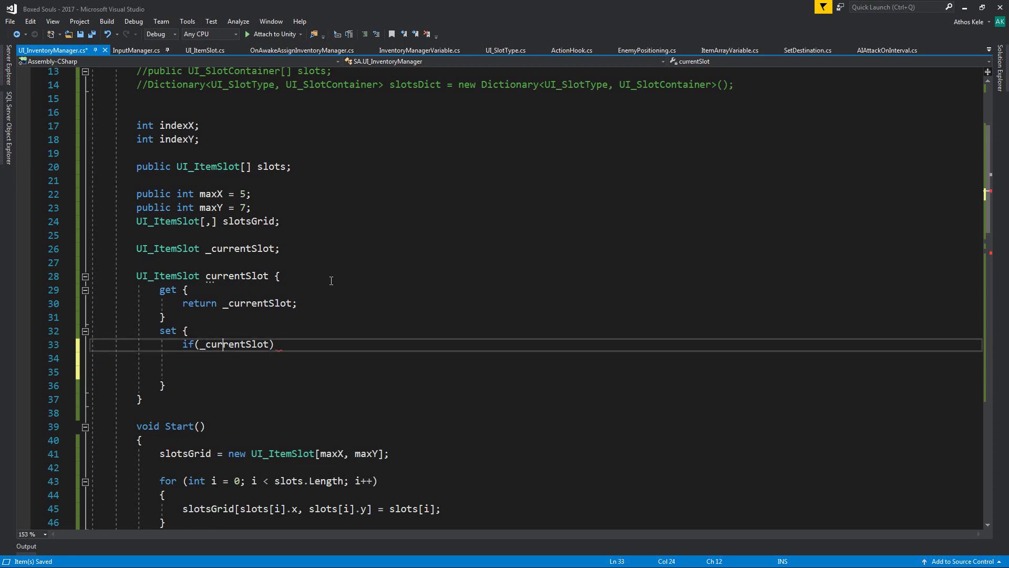
text(!=)
text( null)
text())
key(Return)
text({)
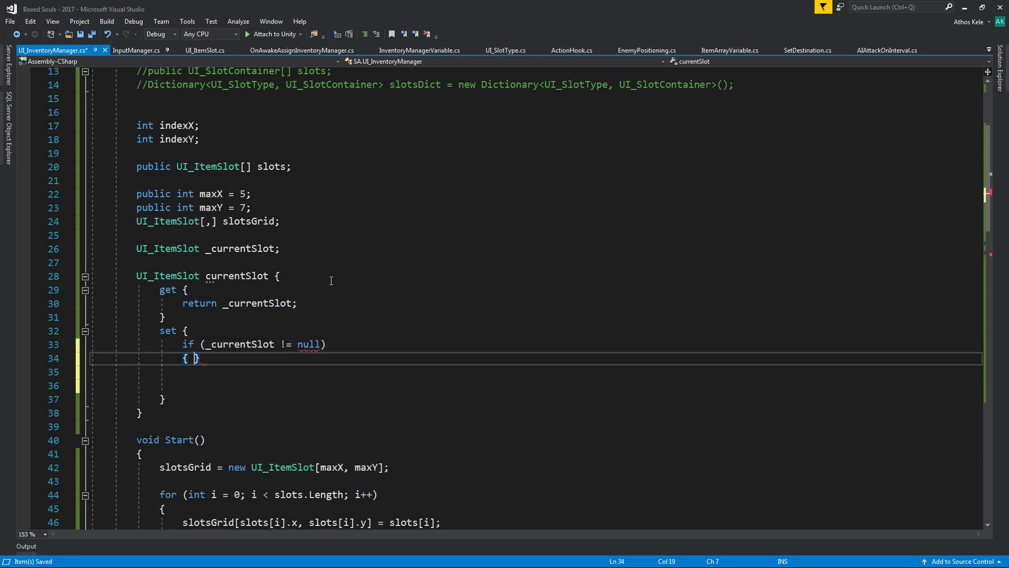
key(Return)
key(Down)
key(Down)
key(Up)
key(Up)
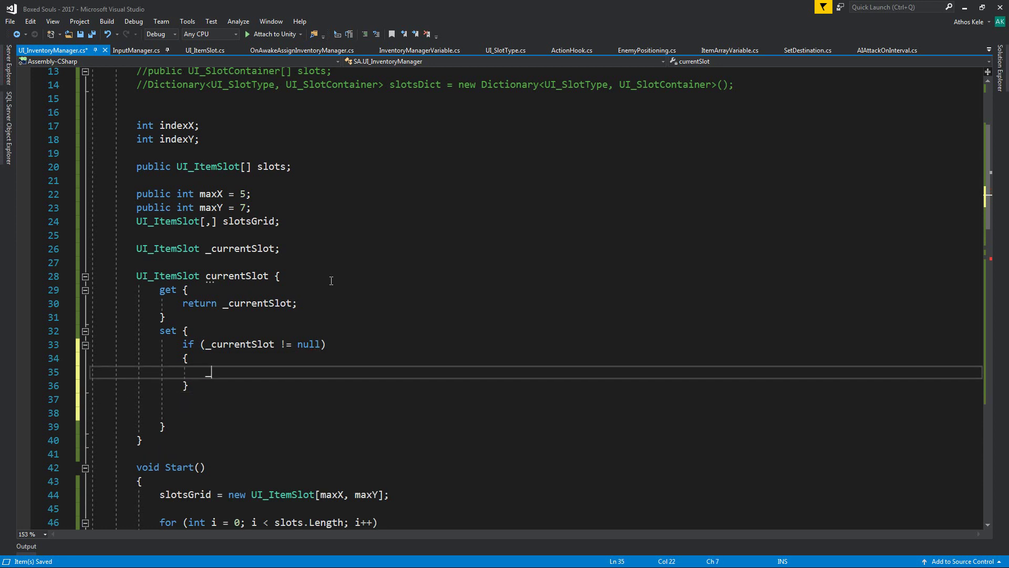
- Inside the if block, start writing _currentSlot.highlighter.color
text(_cur)
key(Tab)
text(.h)
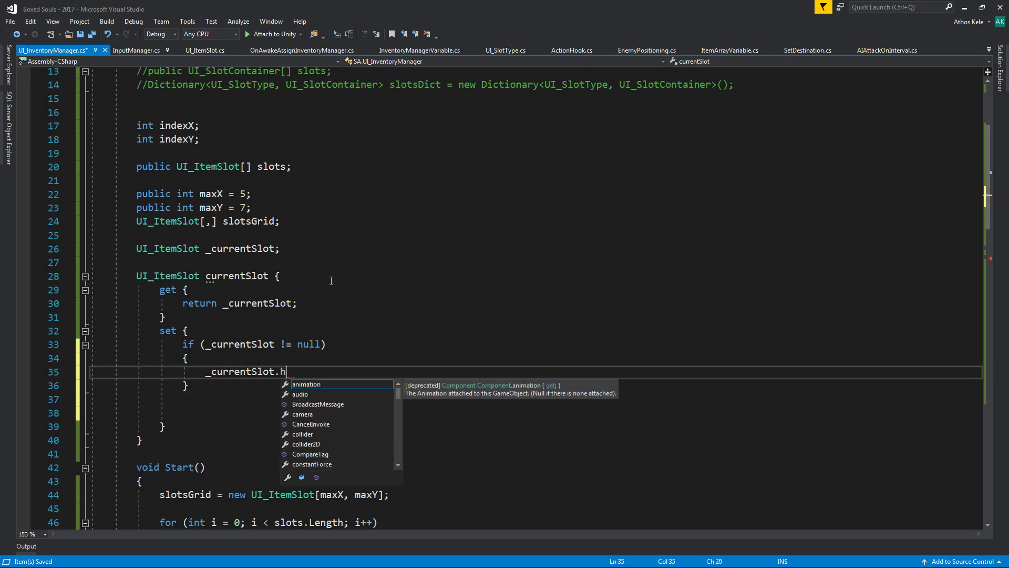
text(ighlighter.)
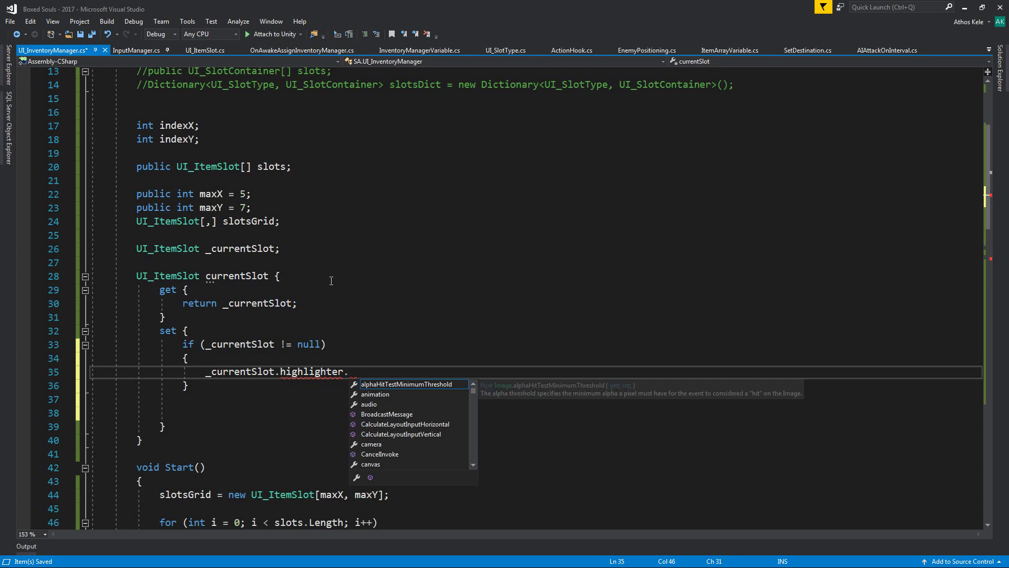
text(co)
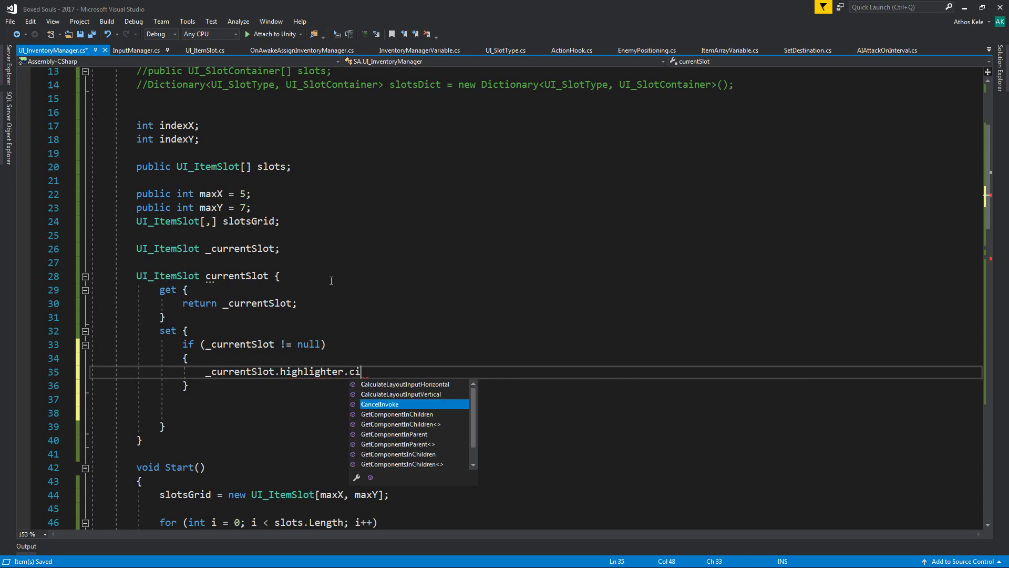
key(BackSpace)
key(BackSpace)
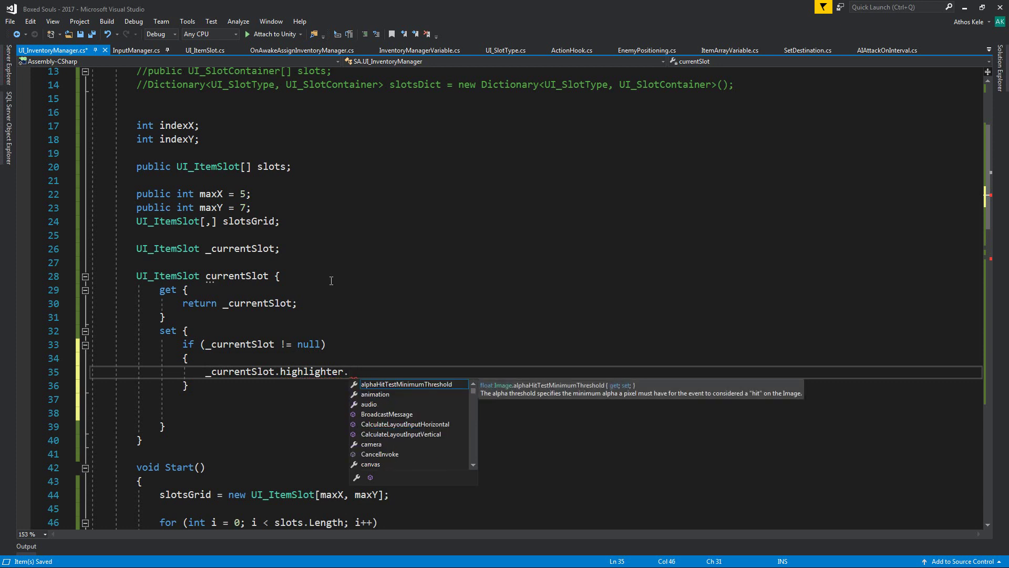
text(col)
key(Down)
key(Down)
- Add '=' to the highlighter color line and declare public Color normalColor below indexY
text(=)
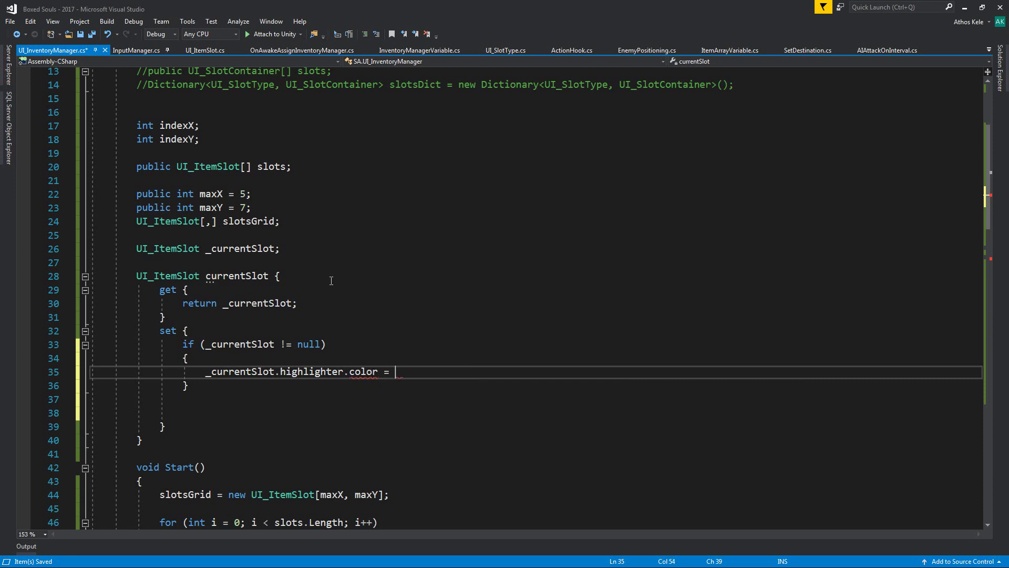
click(327, 153)
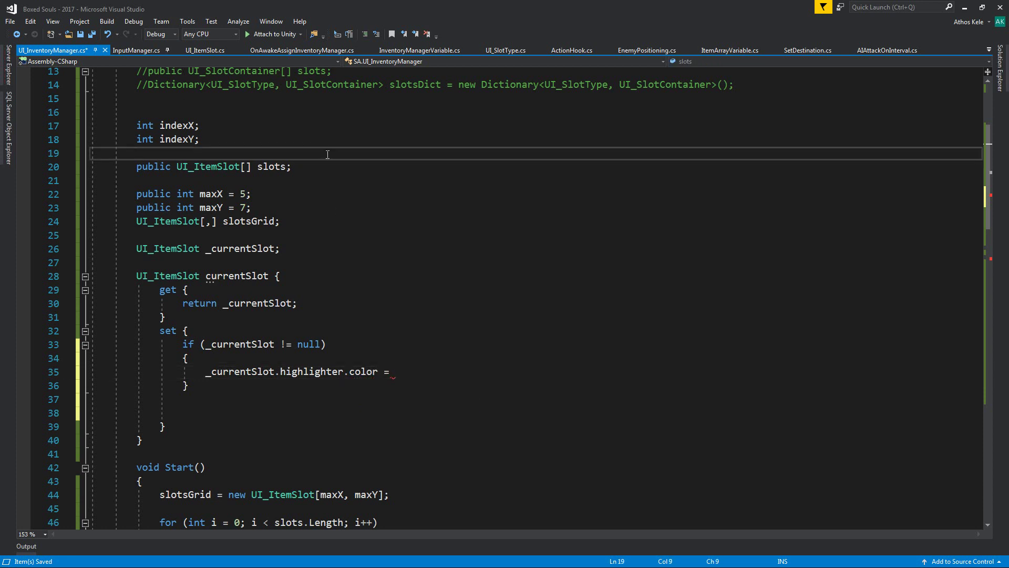
key(Return)
key(Return)
key(Up)
text(public C)
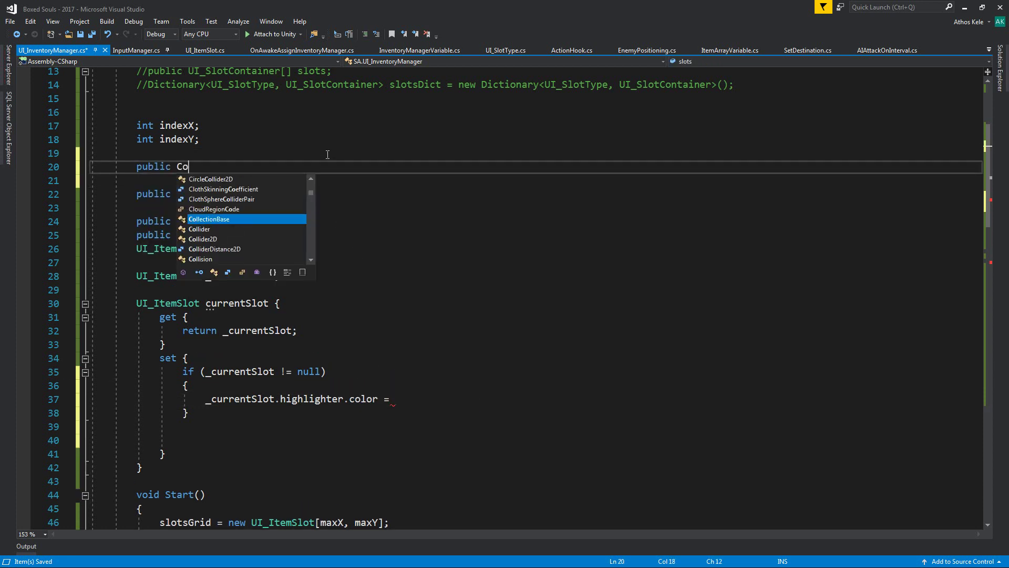
text(olor colo)
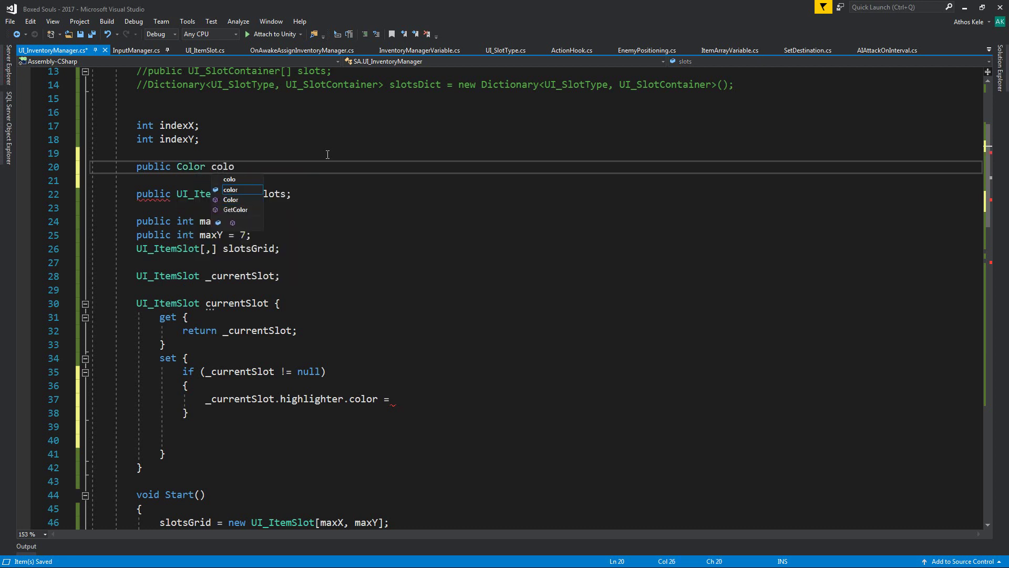
text(r)
key(BackSpace)
key(BackSpace)
key(BackSpace)
key(BackSpace)
key(BackSpace)
text(ne)
key(BackSpace)
text(ormal)
text(Hol)
key(BackSpace)
key(BackSpace)
key(BackSpace)
text(Color)
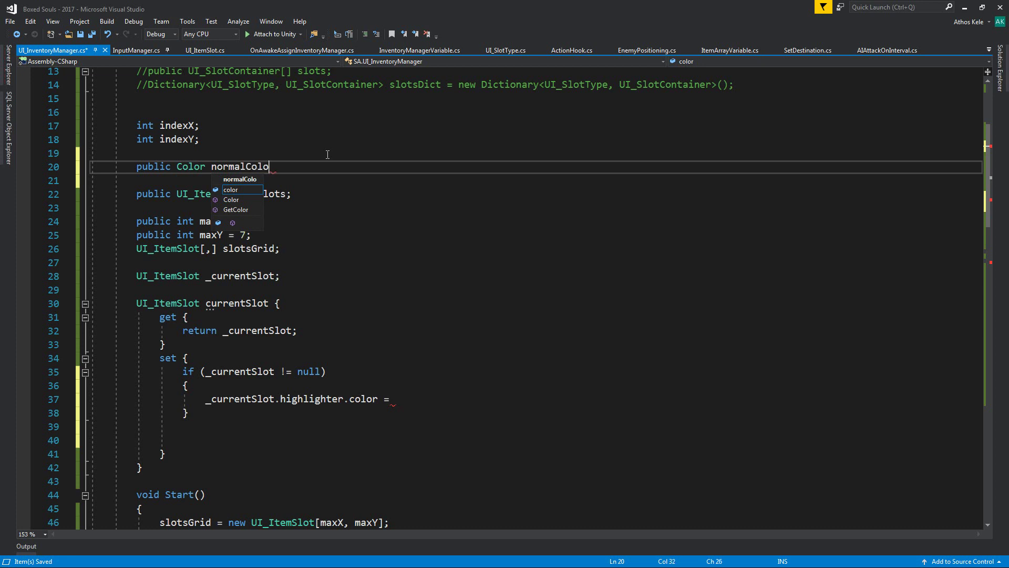
text(;)
- Duplicate the normalColor declaration and rename the copy to highlightedColor
key(shift+Home)
key(ctrl+c)
key(Down)
key(Return)
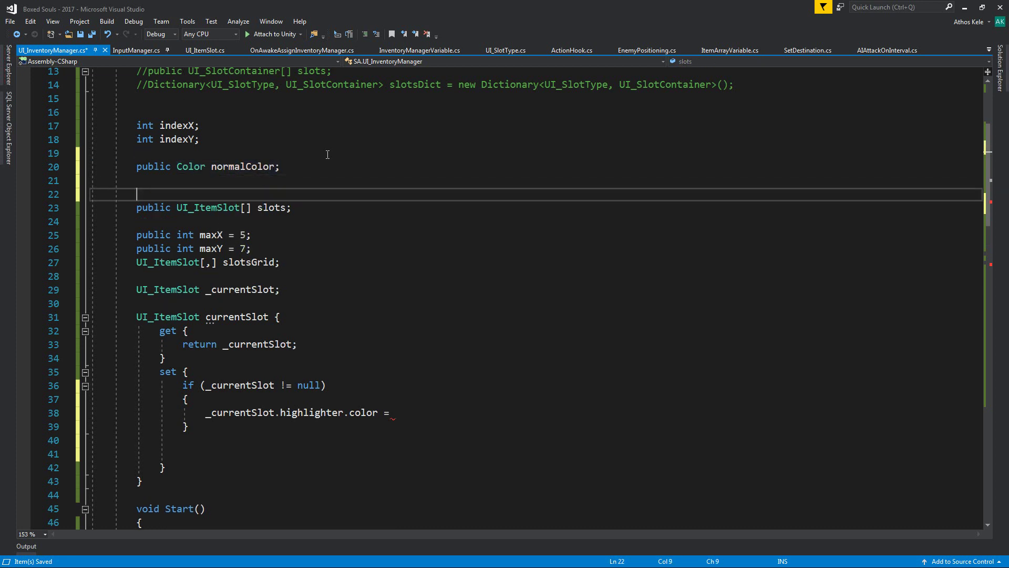
key(ctrl+v)
key(Left)
key(Up)
key(BackSpace)
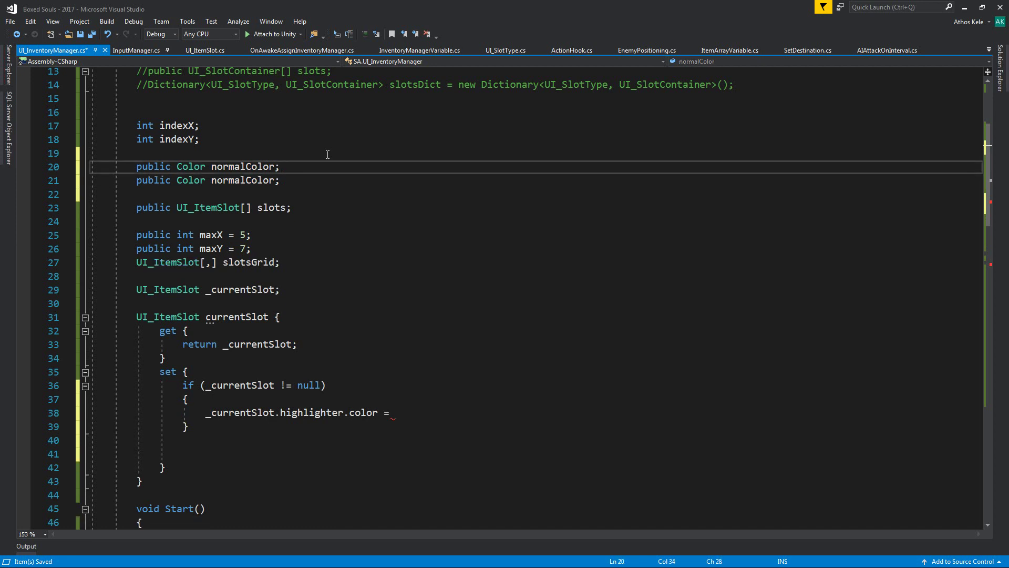
key(Down)
key(Left)
key(Left)
key(Left)
key(BackSpace)
key(BackSpace)
key(BackSpace)
key(BackSpace)
key(BackSpace)
key(BackSpace)
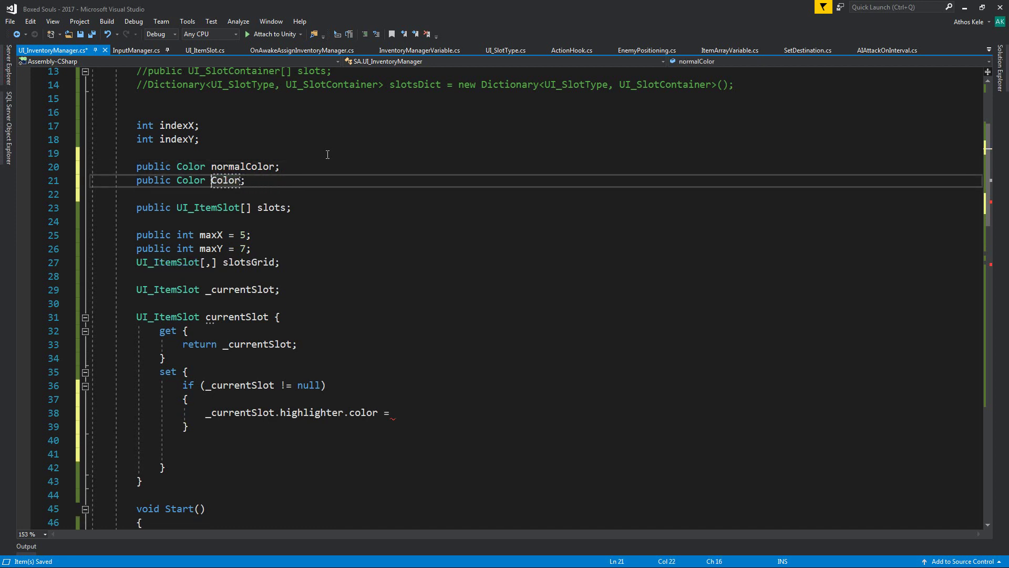
text(highlight)
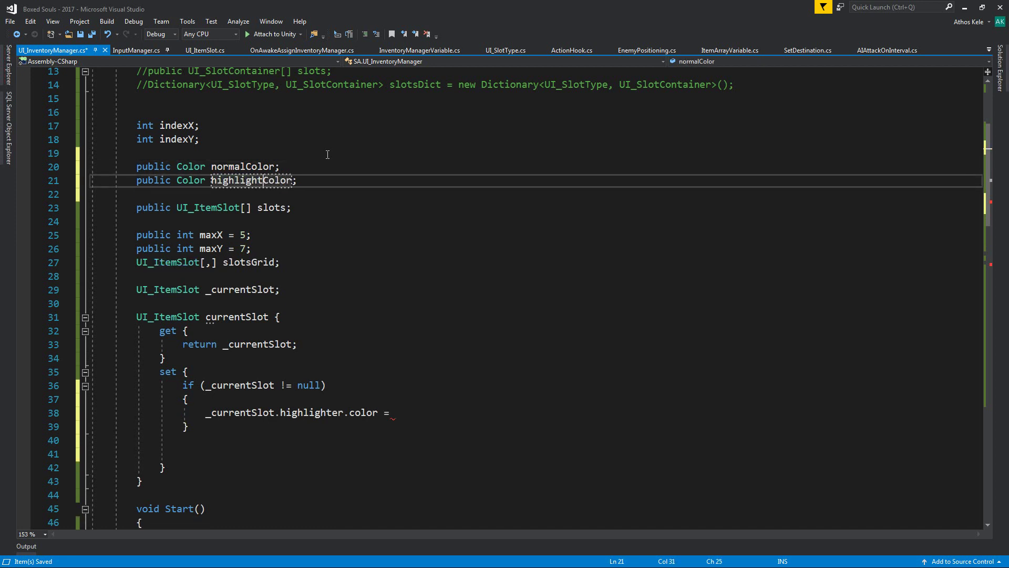
text(ed)
click(336, 222)
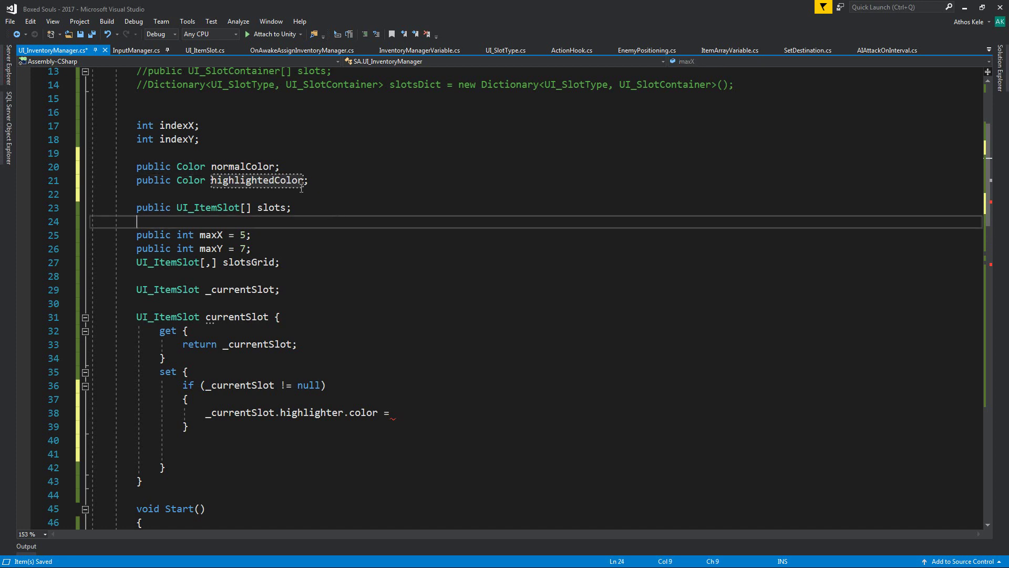
- Assign highlightedColor to _currentSlot.highlighter.color and save the script
double_click(290, 181)
key(ctrl+c)
click(549, 412)
key(ctrl+v)
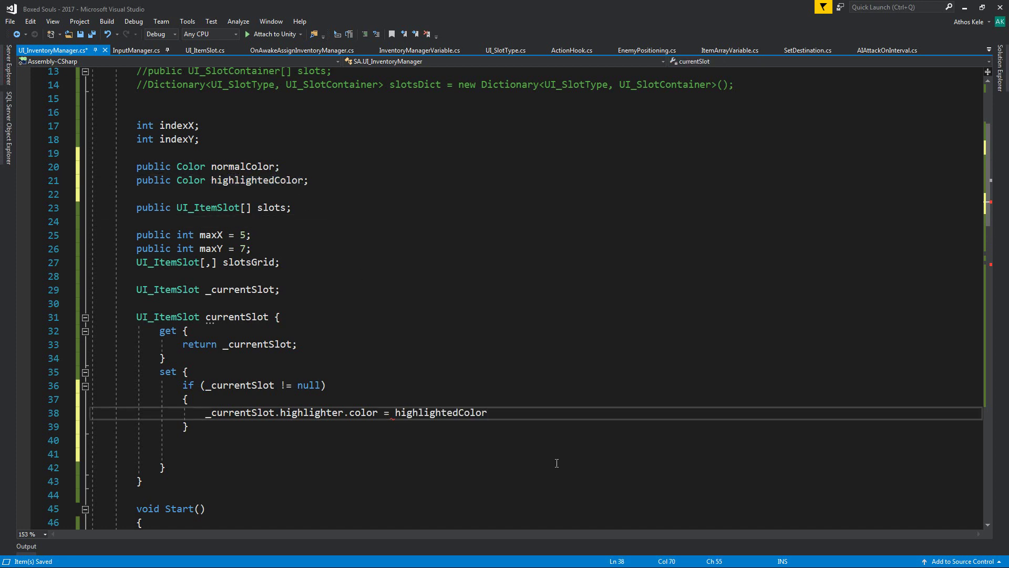
text(;)
key(ctrl+s)
- Wrap the old-slot reset in an 'if(_currentSlot != value)' check
scroll(361, 397, down, 1)
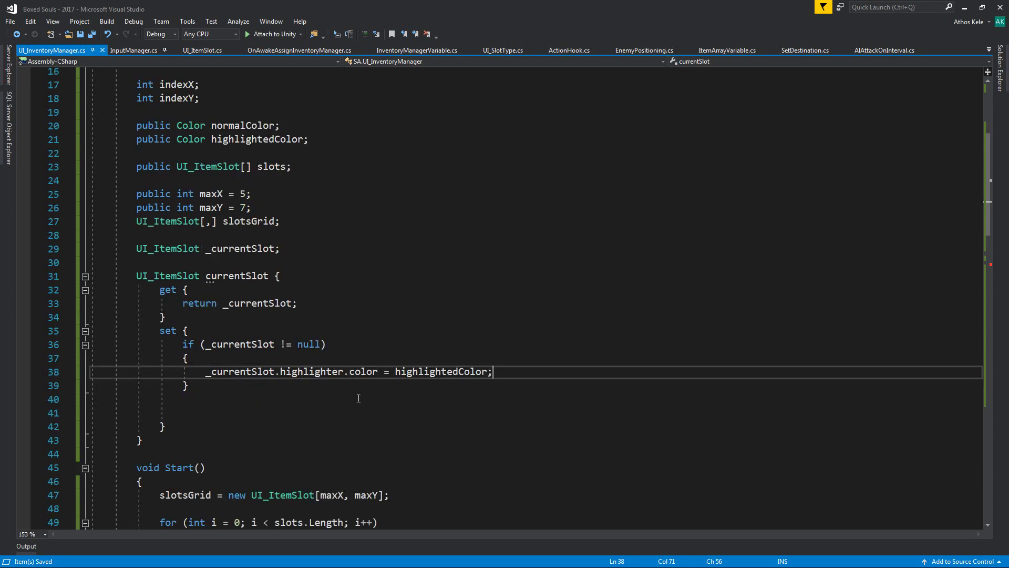
click(374, 359)
key(Return)
text(if()
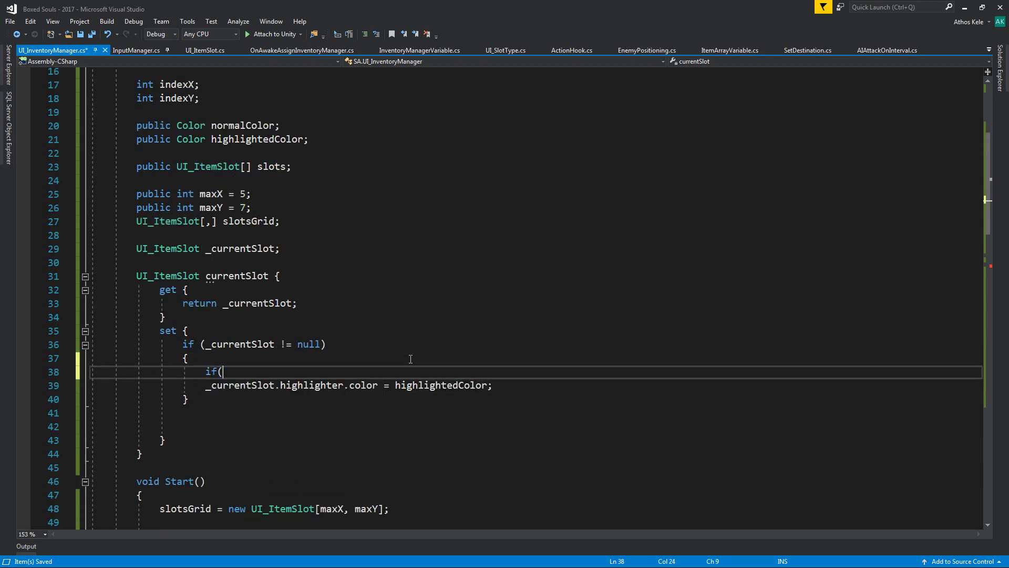
text(_cur)
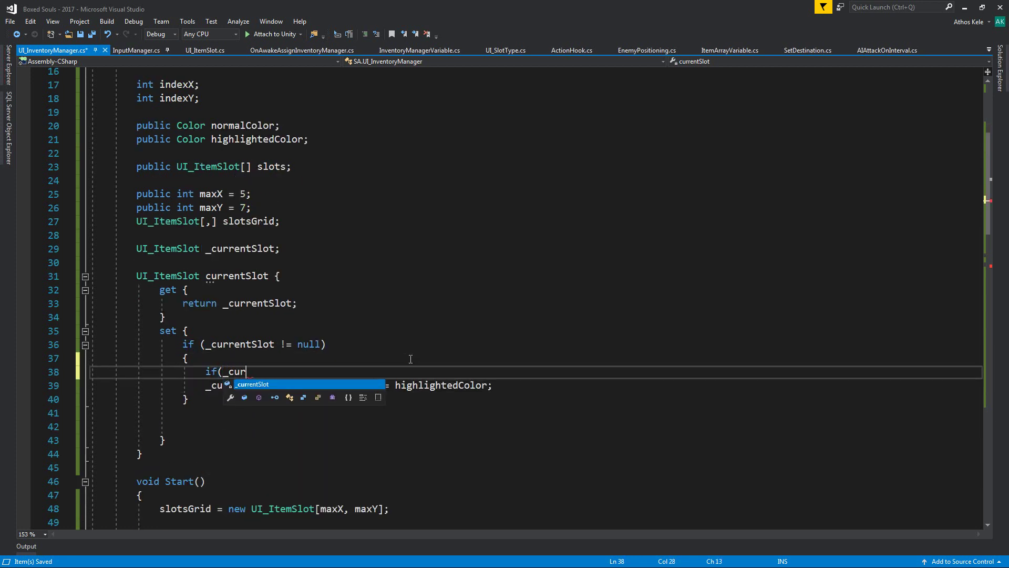
text(rentSlot )
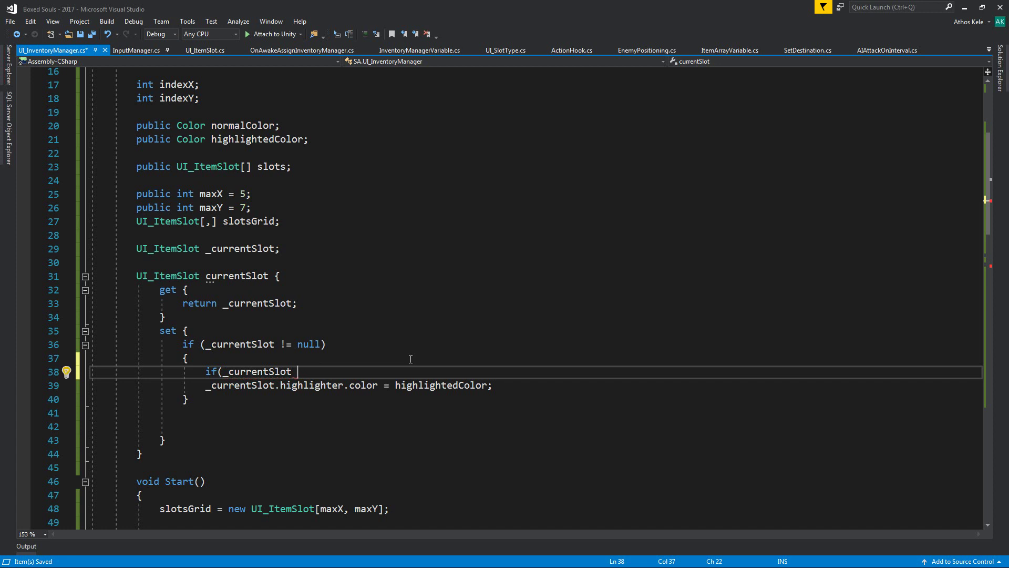
text(!= n)
key(BackSpace)
text(v)
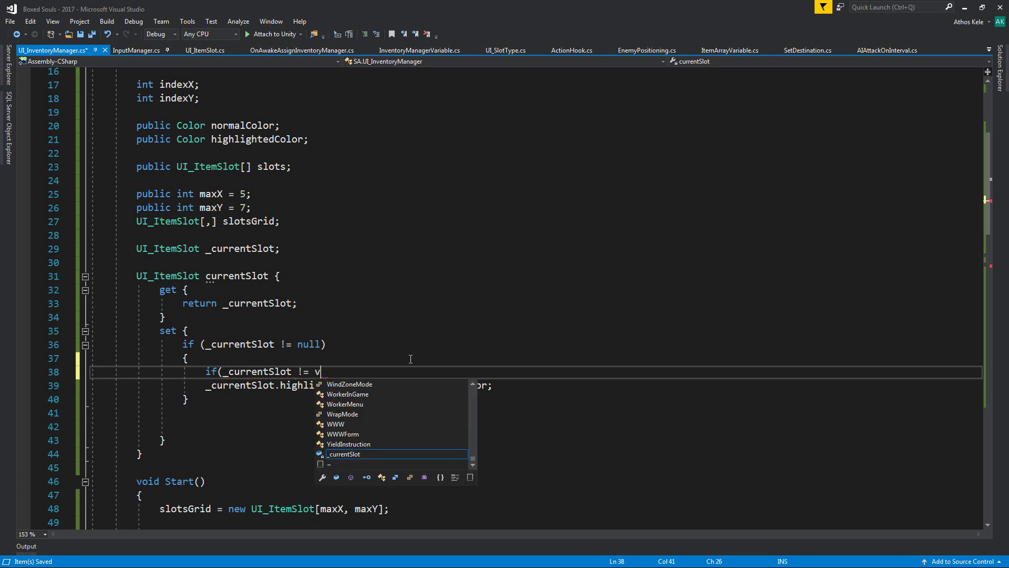
text(alue))
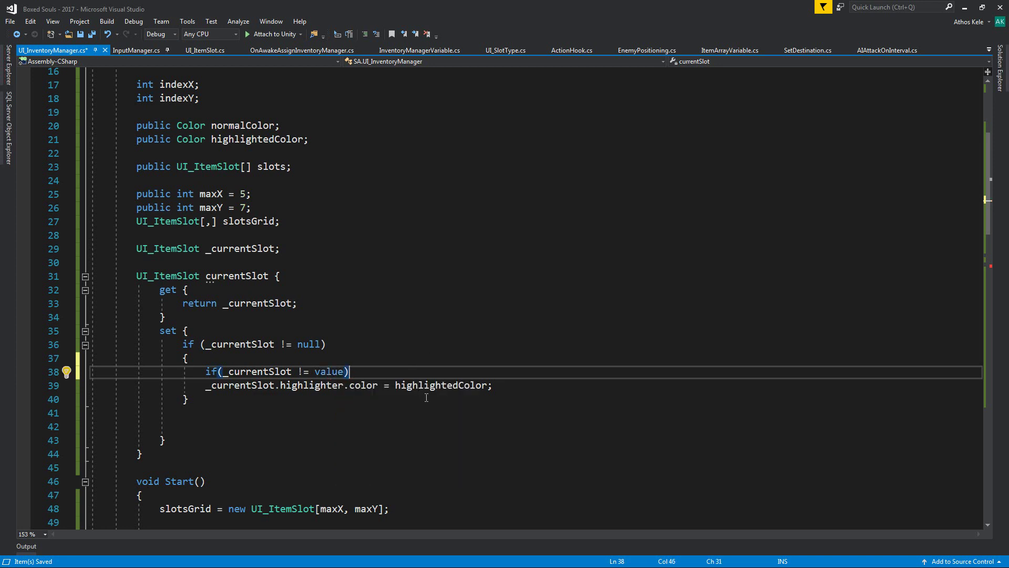
- Change line 39's colour from highlightedColor to normalColor
double_click(426, 389)
text(norm)
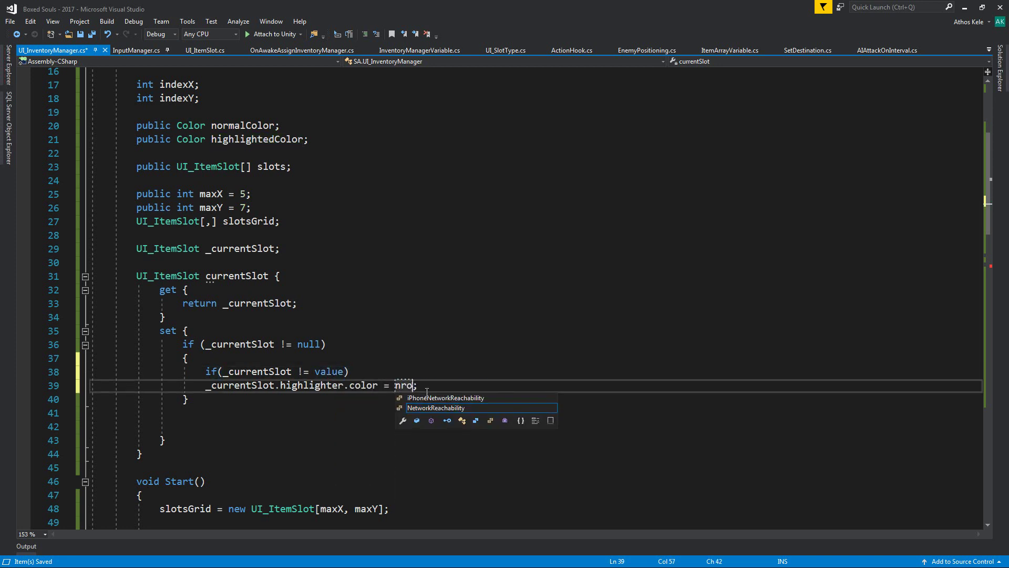
key(BackSpace)
key(BackSpace)
text(orm)
key(Tab)
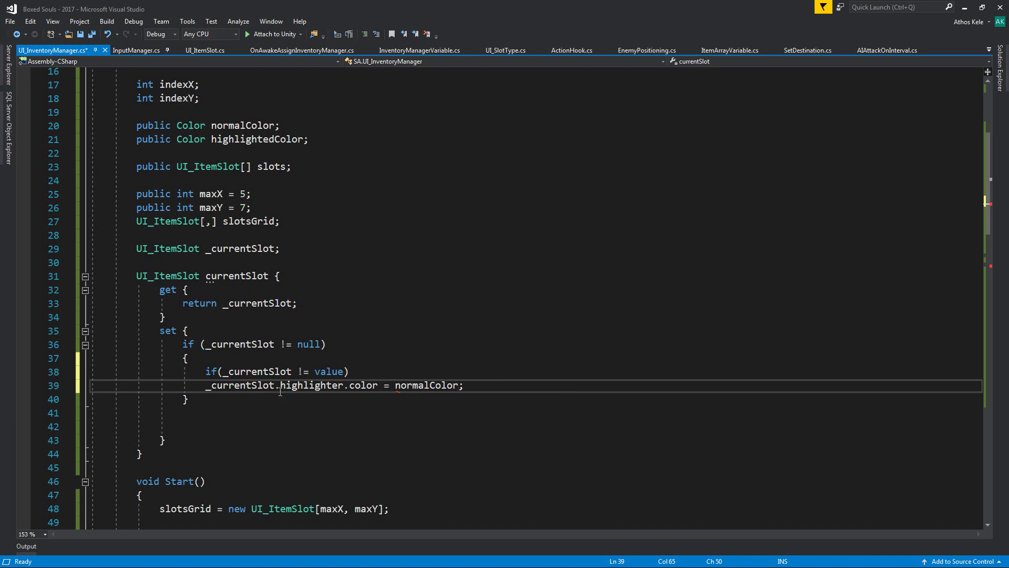
key(Home)
key(Tab)
- Add an early exit 'if (value == _currentSlot) return;' to the setter
click(222, 426)
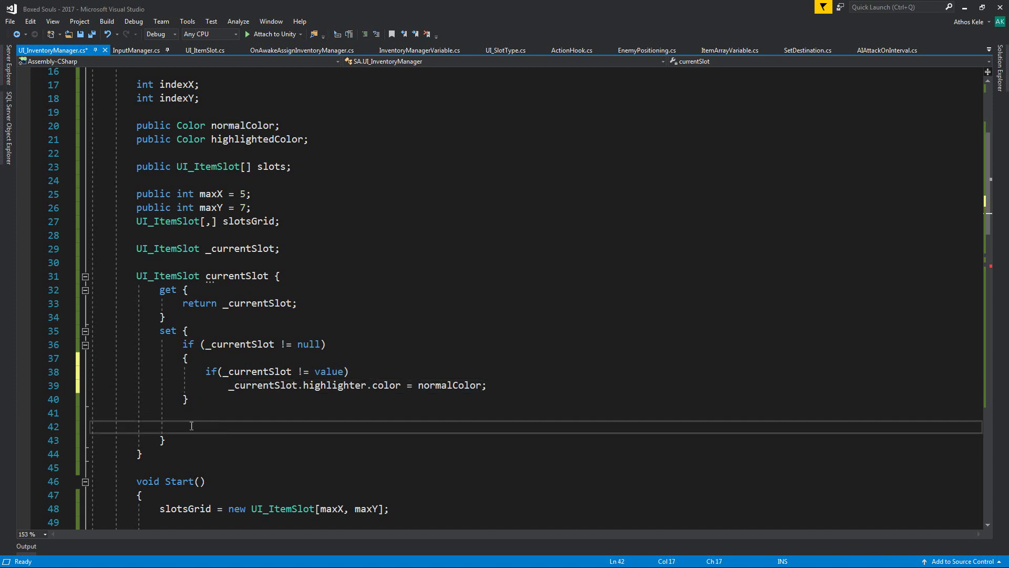
text(if)
text(()
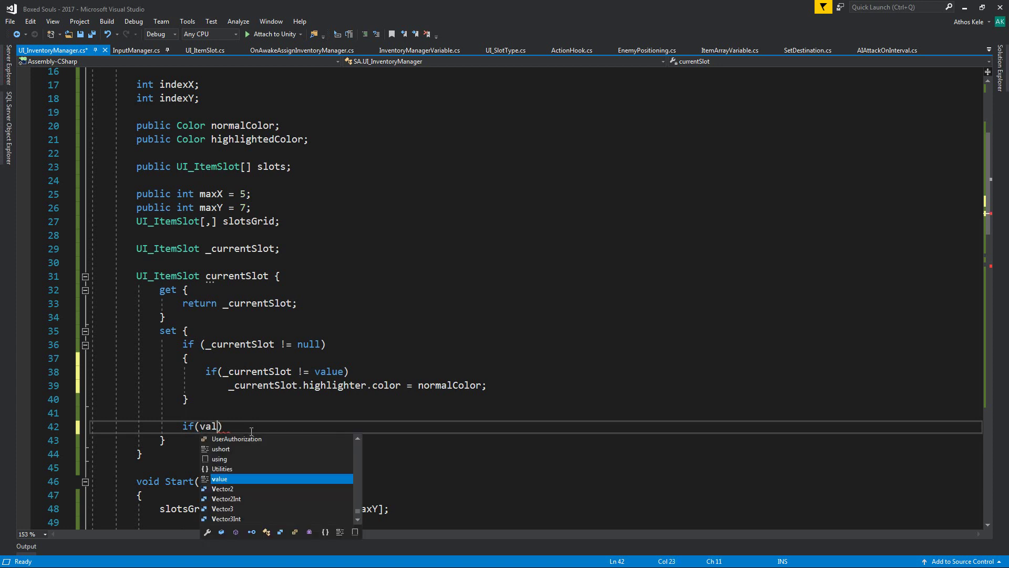
text(value == )
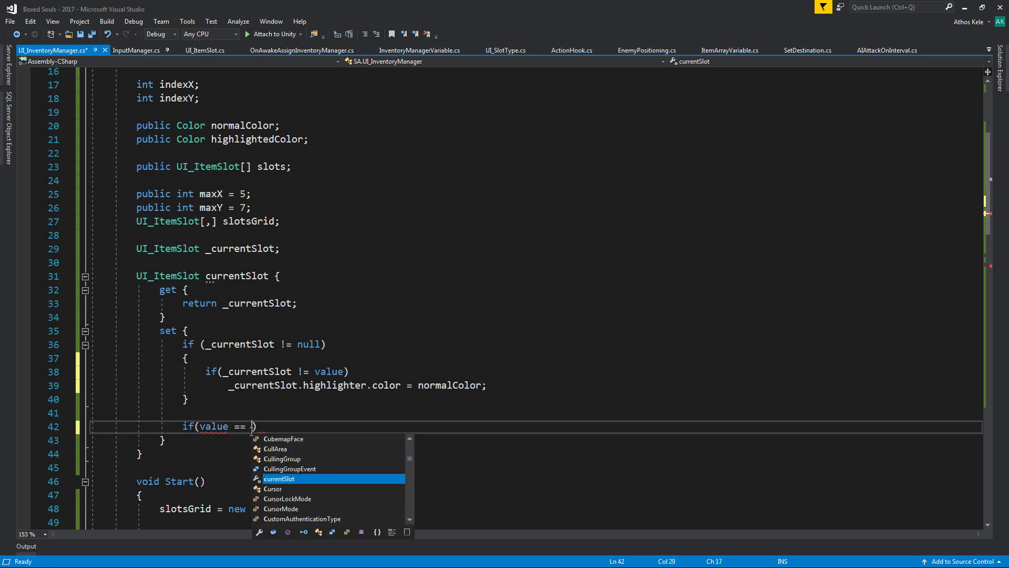
text(_currentSlot))
key(Return)
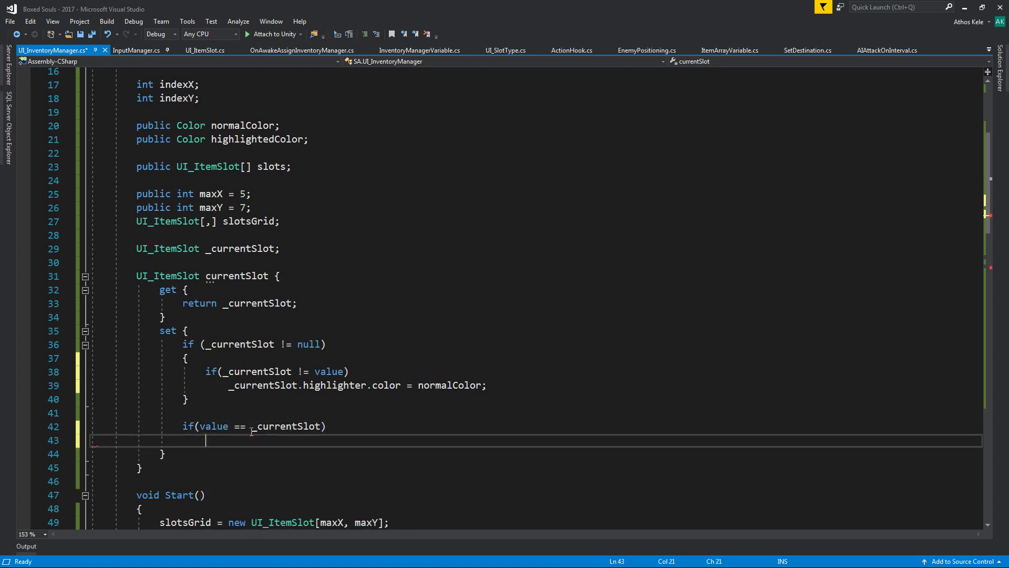
text(return;)
key(Return)
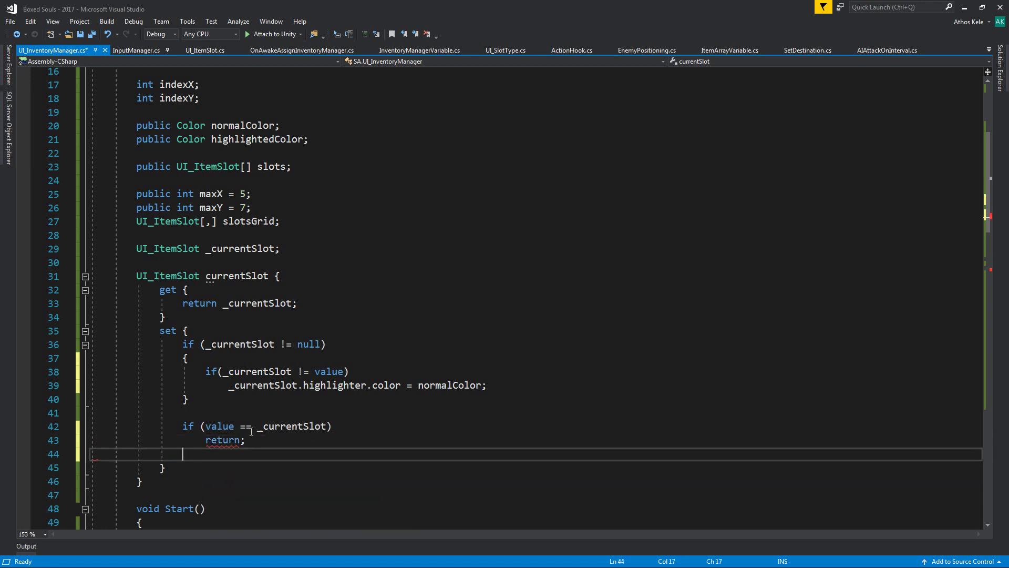
key(Return)
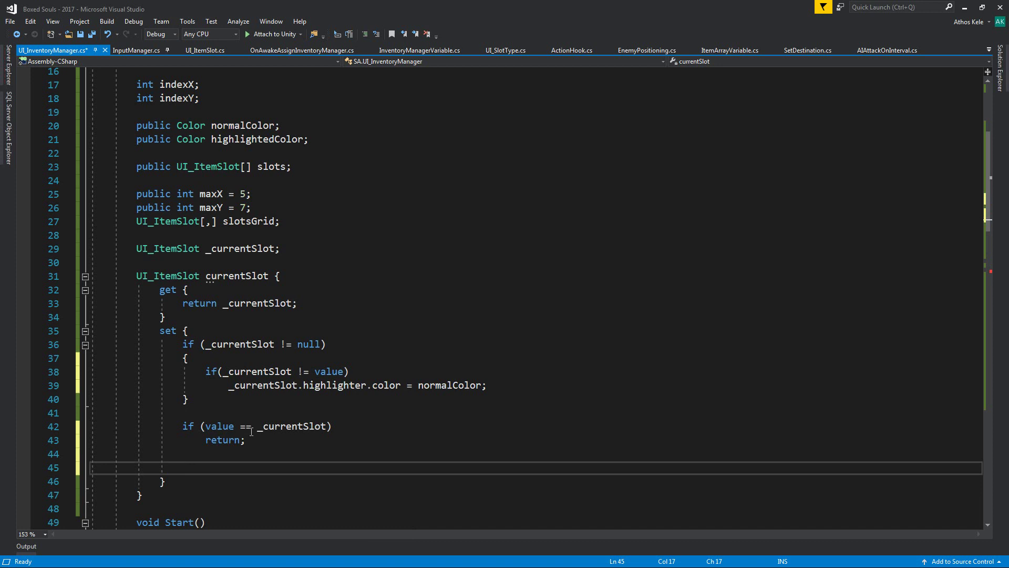
- Store the value in _currentSlot and set its highlighter colour to highlightedColor
text(_c)
key(Tab)
text(= value;)
key(Return)
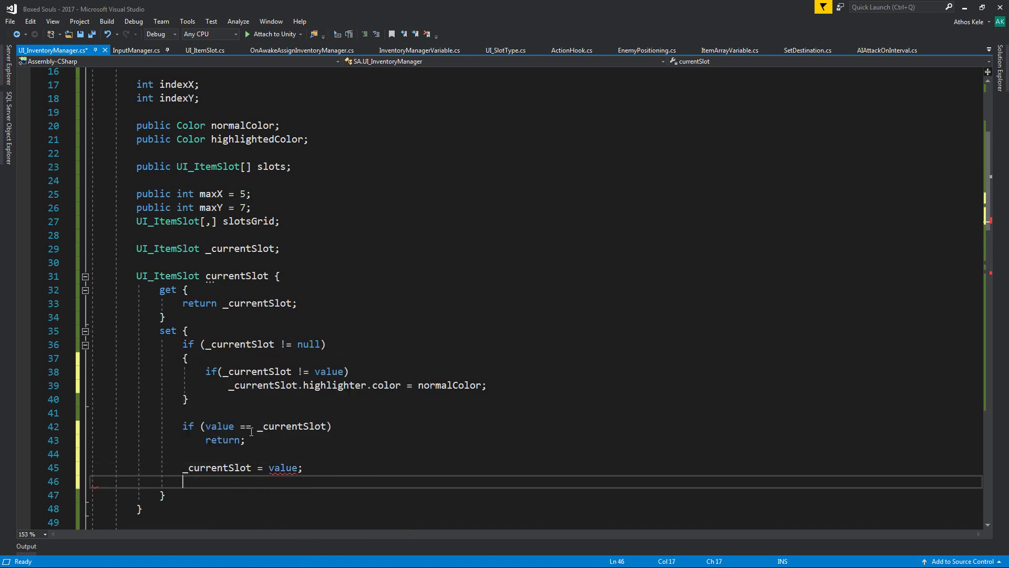
text(_cu)
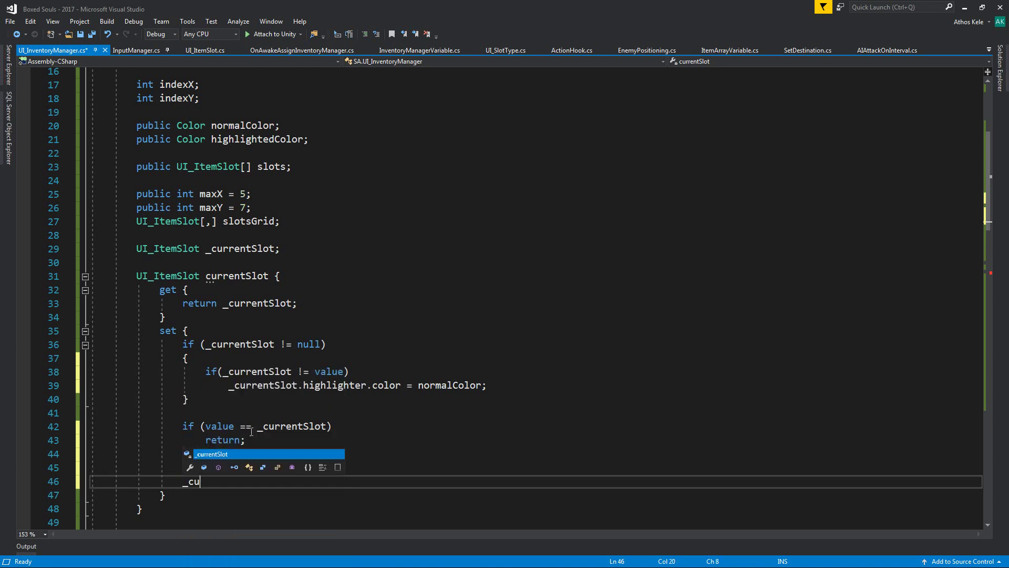
text(.co)
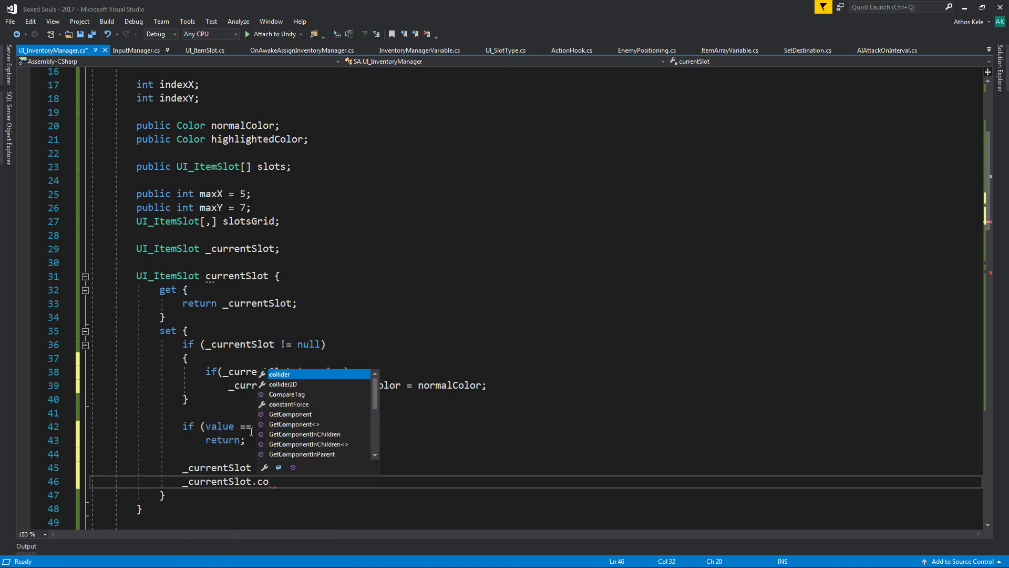
key(BackSpace)
key(BackSpace)
text(hter.)
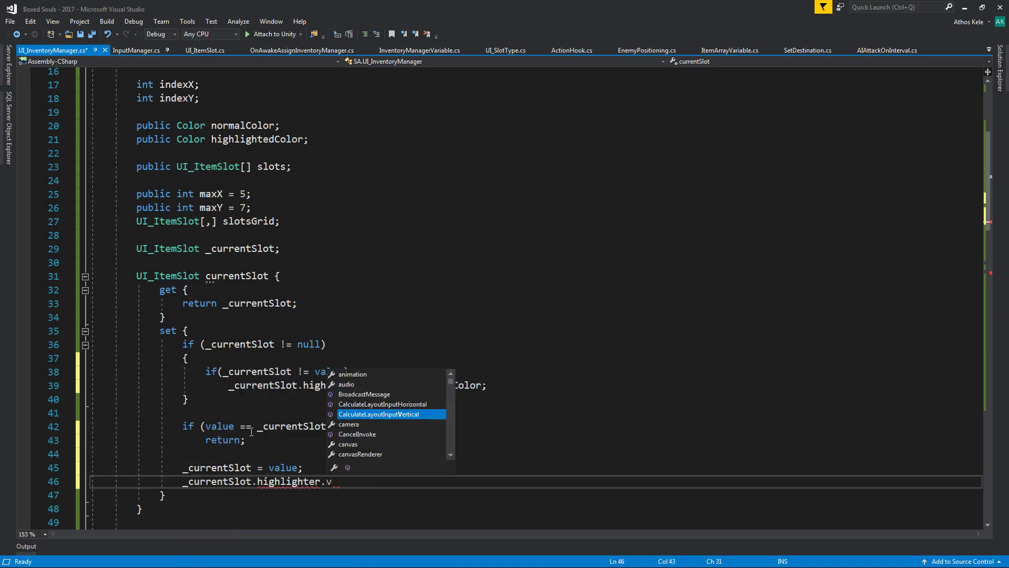
text(co)
key(space)
text(= )
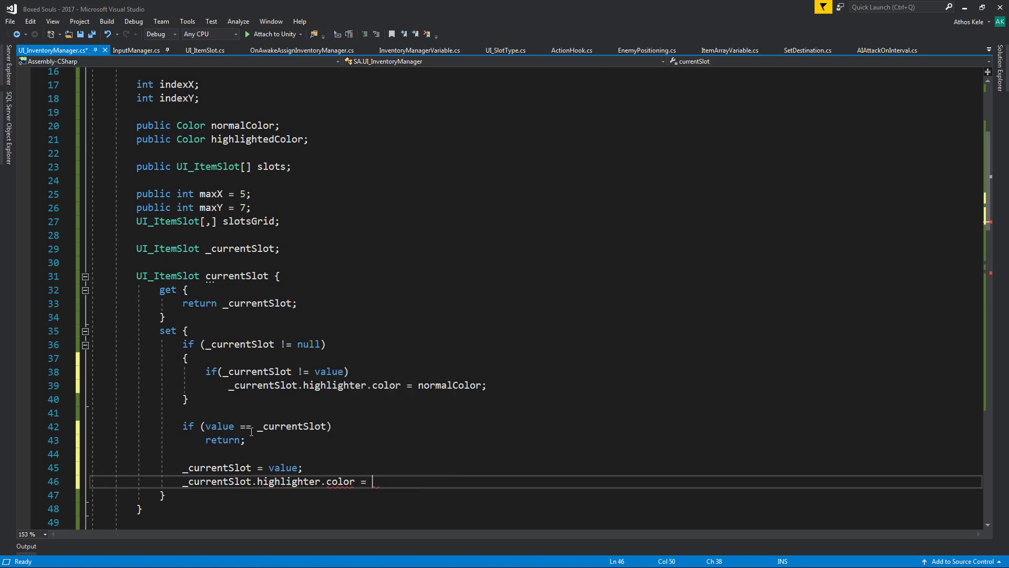
text(hig)
key(Tab)
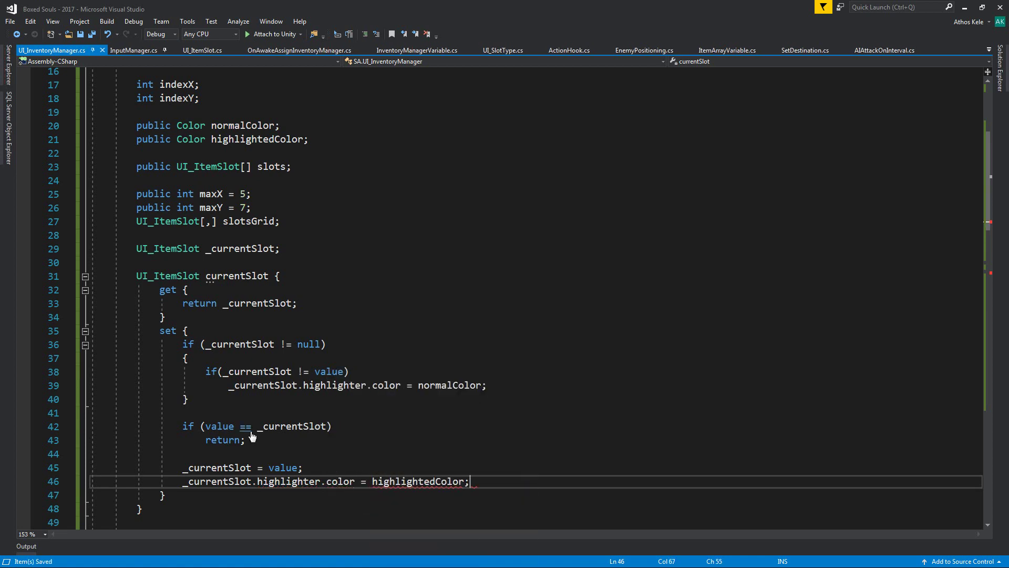
- Finish the highlightedColor line with a semicolon and save the script
text(;)
key(ctrl+s)
scroll(234, 158, down, 3)
click(234, 157)
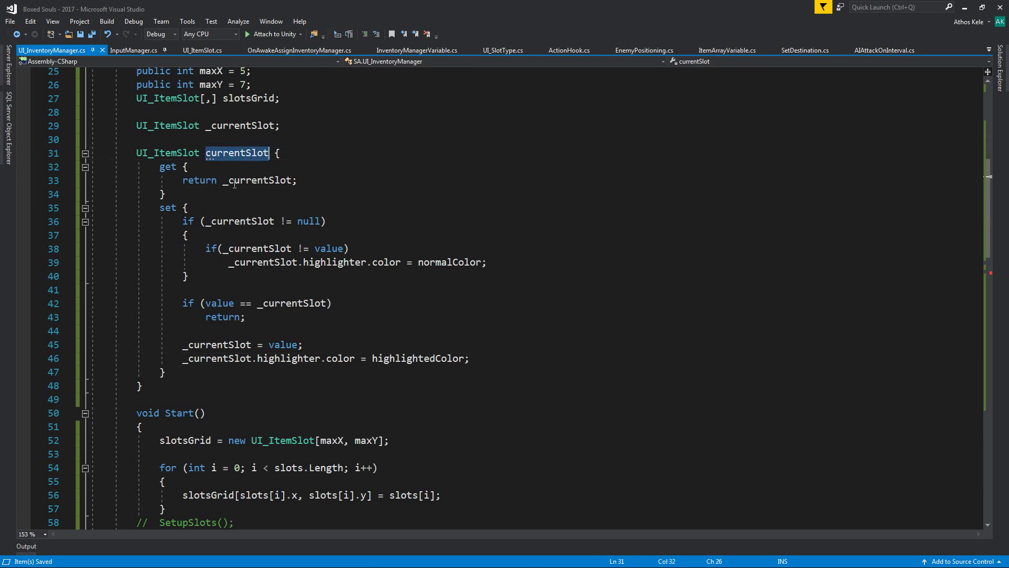
scroll(226, 262, down, 3)
scroll(223, 342, down, 4)
scroll(220, 384, down, 6)
scroll(220, 384, down, 4)
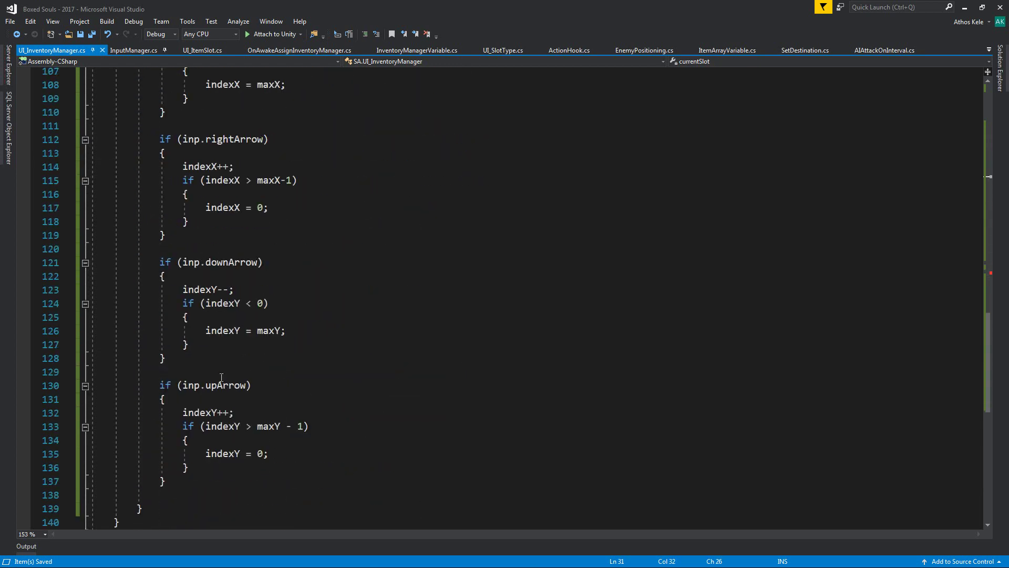
scroll(225, 368, down, 4)
- Add 'currentSlot = GetSlot(indexX, indexY);' at the end of Tick and save
click(244, 329)
key(Return)
text(currentSlot)
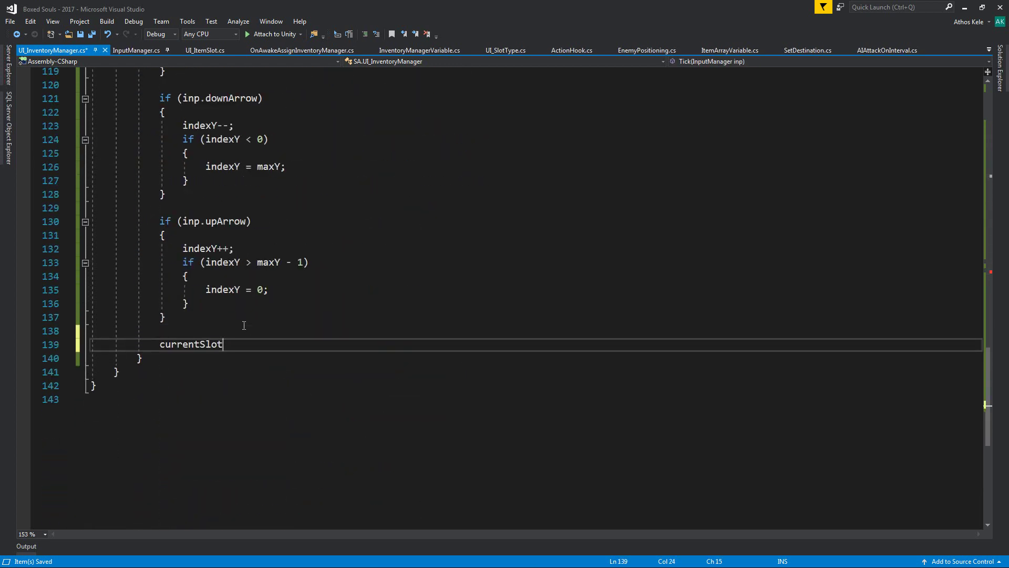
text( = )
text(GetSlot(i)
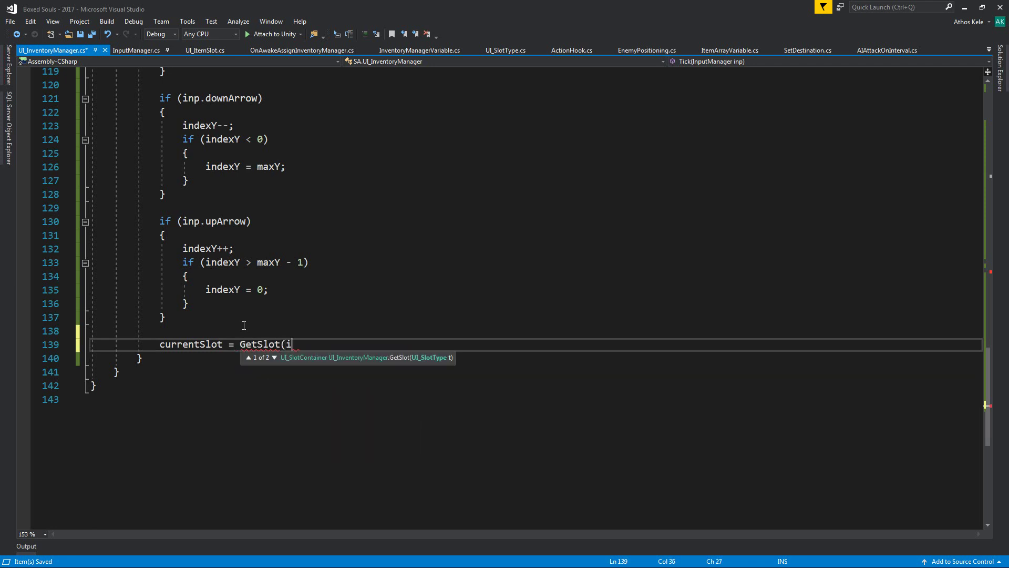
text(ndexX,inde)
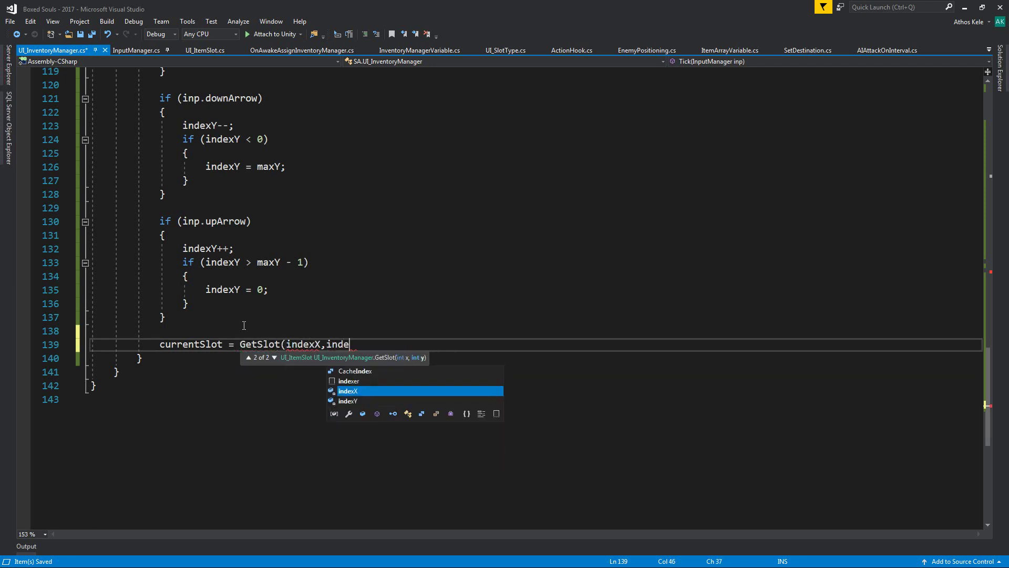
key(Down)
text();)
key(ctrl+s)
- Review the edited code, then minimize Visual Studio to return to Unity
click(435, 291)
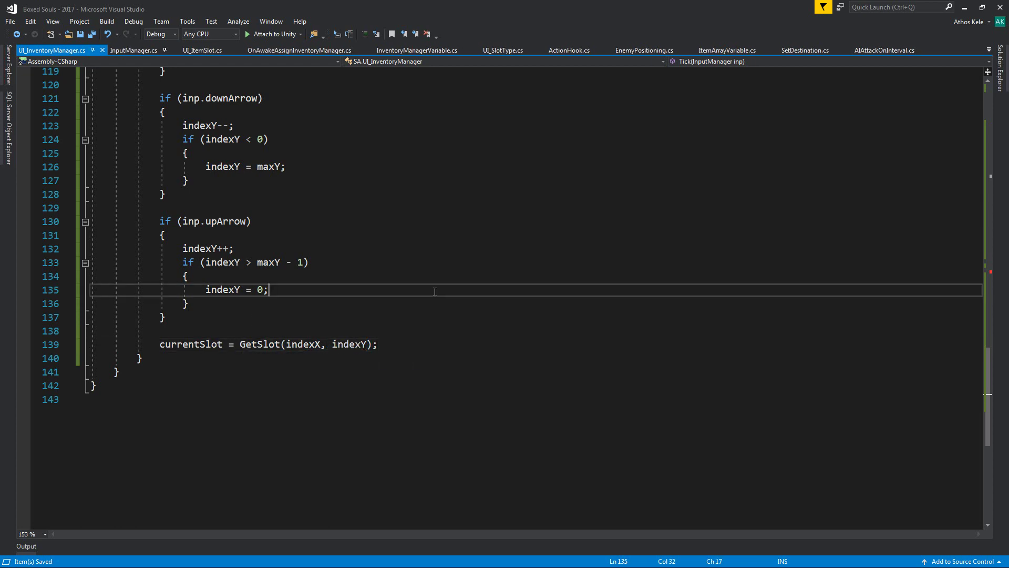
key(Down)
key(Down)
key(Down)
scroll(773, 212, up, 5)
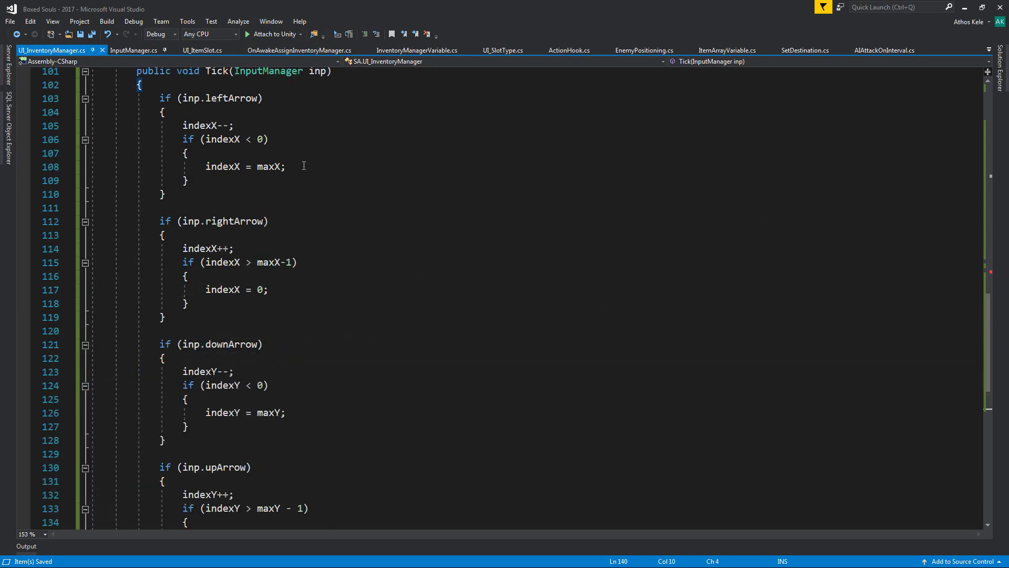
scroll(630, 262, up, 4)
scroll(526, 316, up, 3)
scroll(422, 355, up, 2)
click(422, 354)
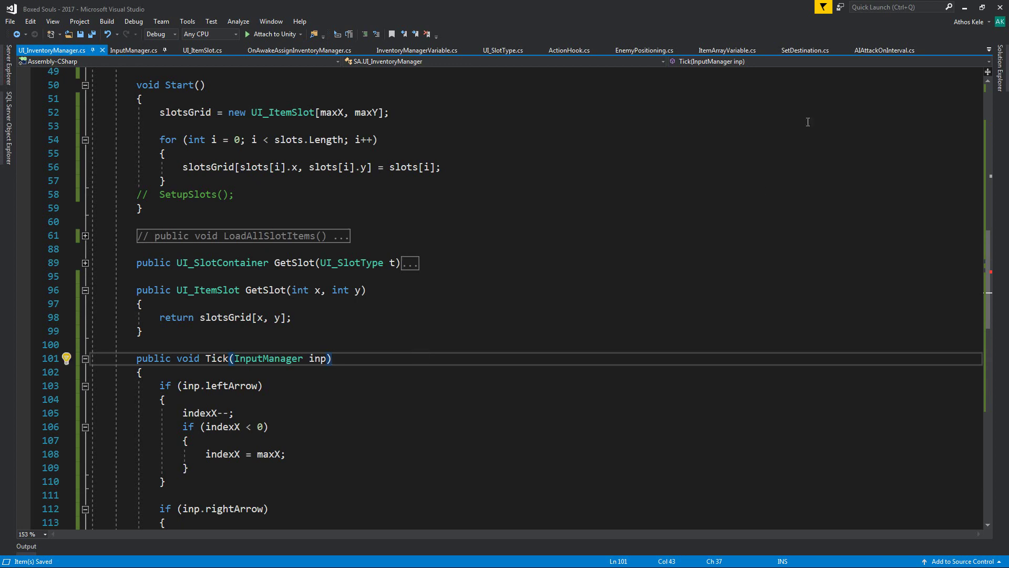
click(964, 8)
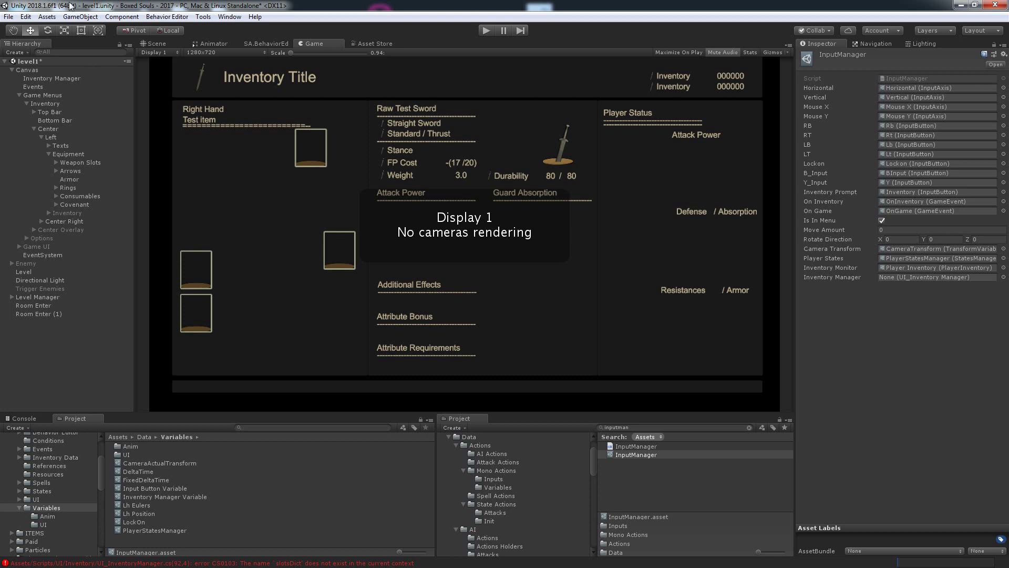
- Open the project's Input Manager settings from the Edit menu
click(26, 17)
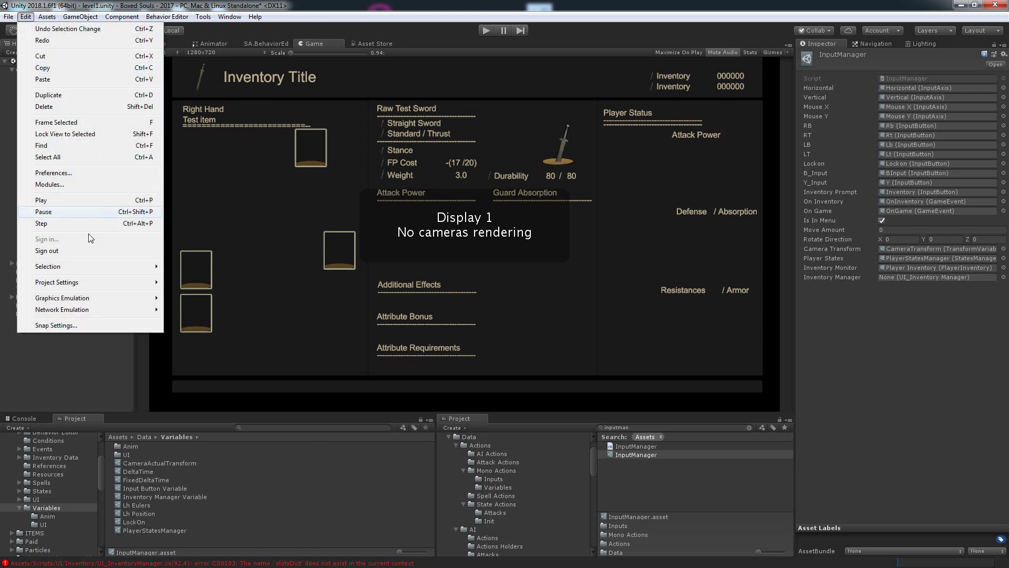
mouse_move(83, 282)
click(198, 282)
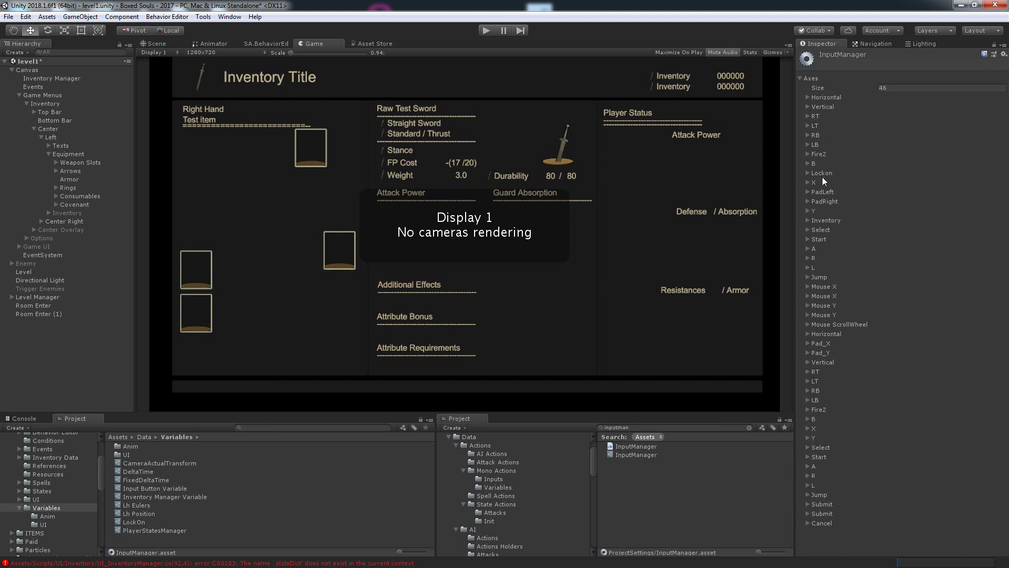
- Check and collapse the PadLeft, PadRight, Pad_Y and Pad_X axes, then expand the A axis
click(828, 193)
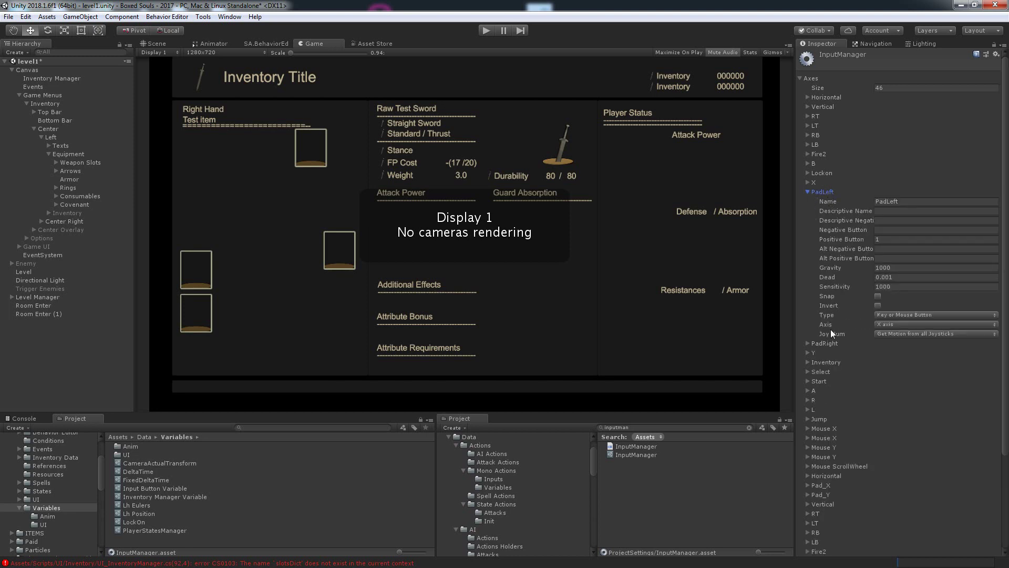
click(834, 343)
click(822, 193)
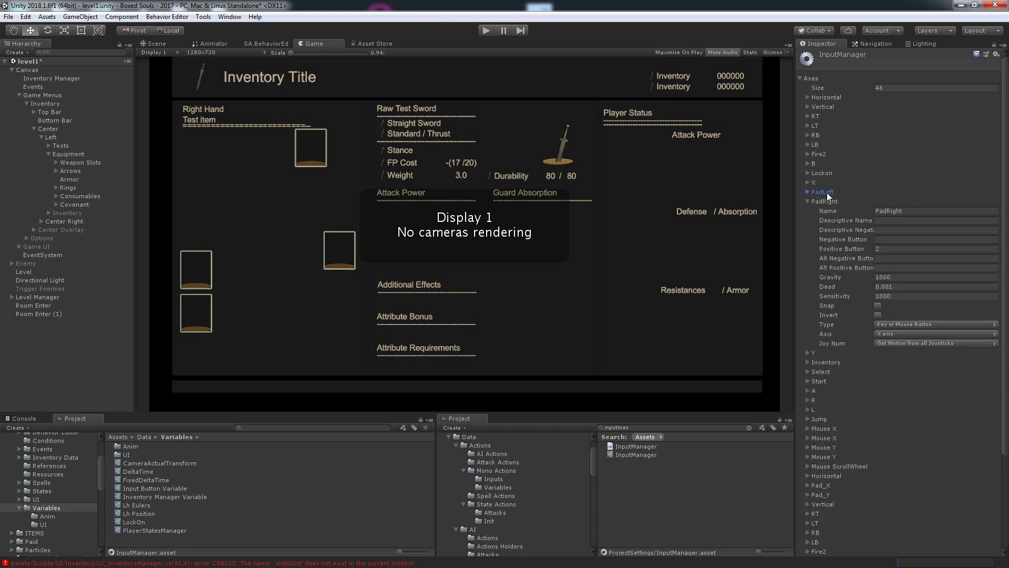
click(824, 203)
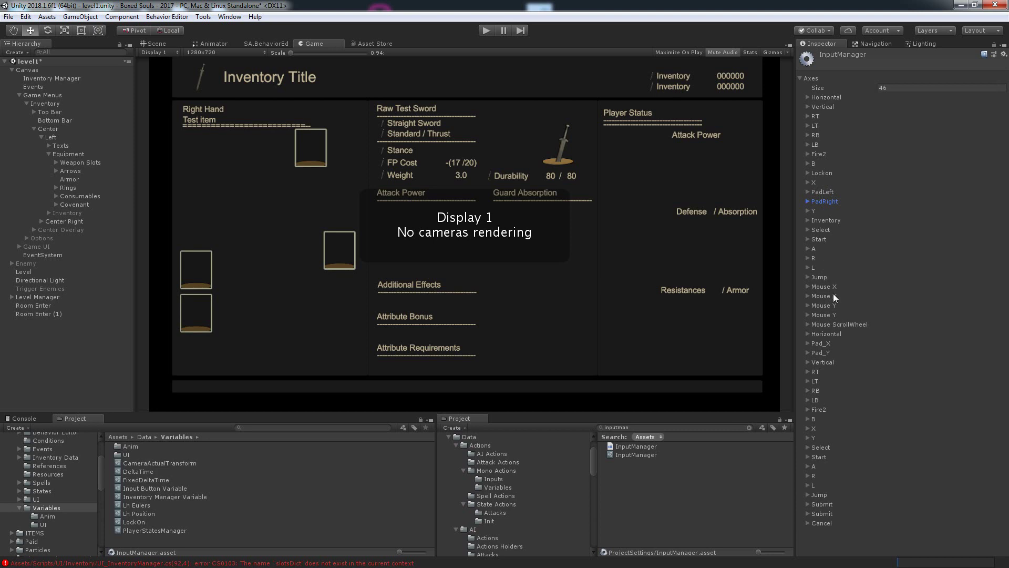
click(833, 351)
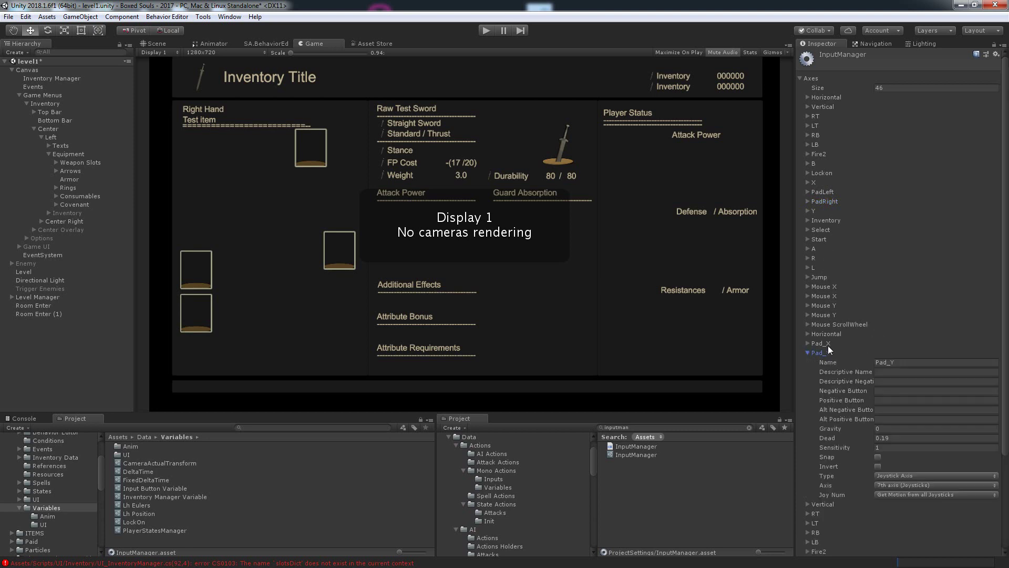
click(824, 345)
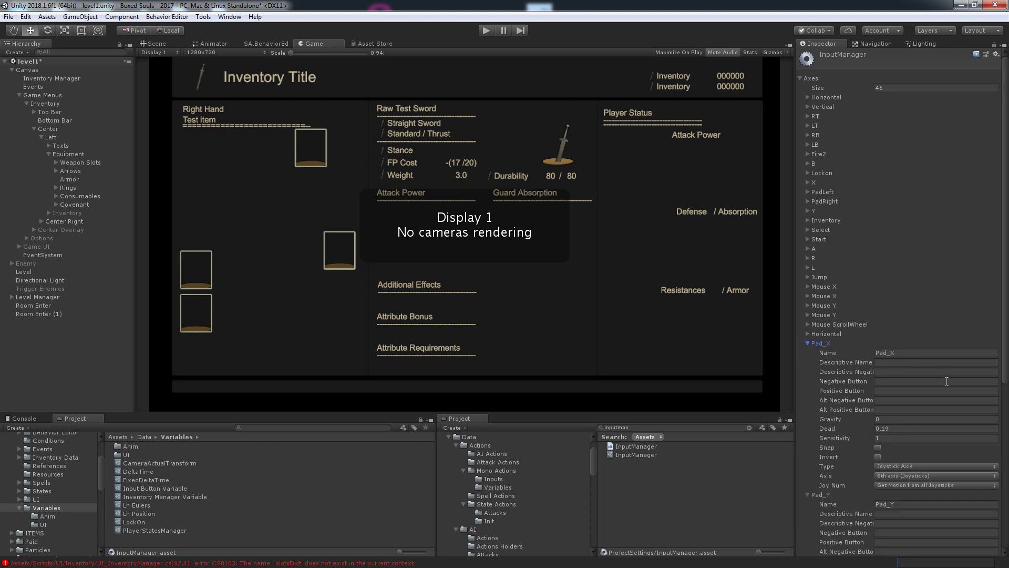
click(822, 496)
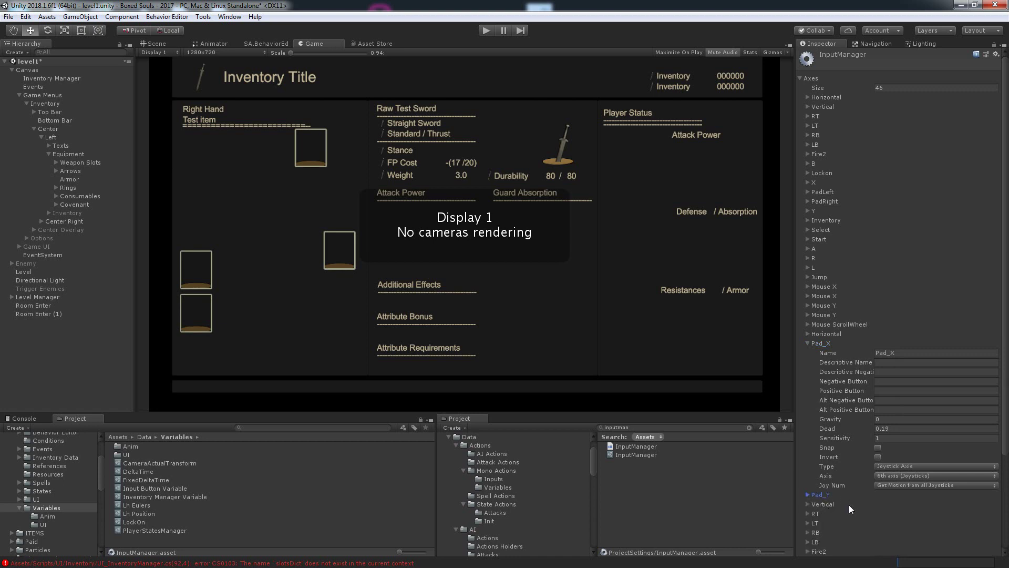
scroll(843, 515, down, 5)
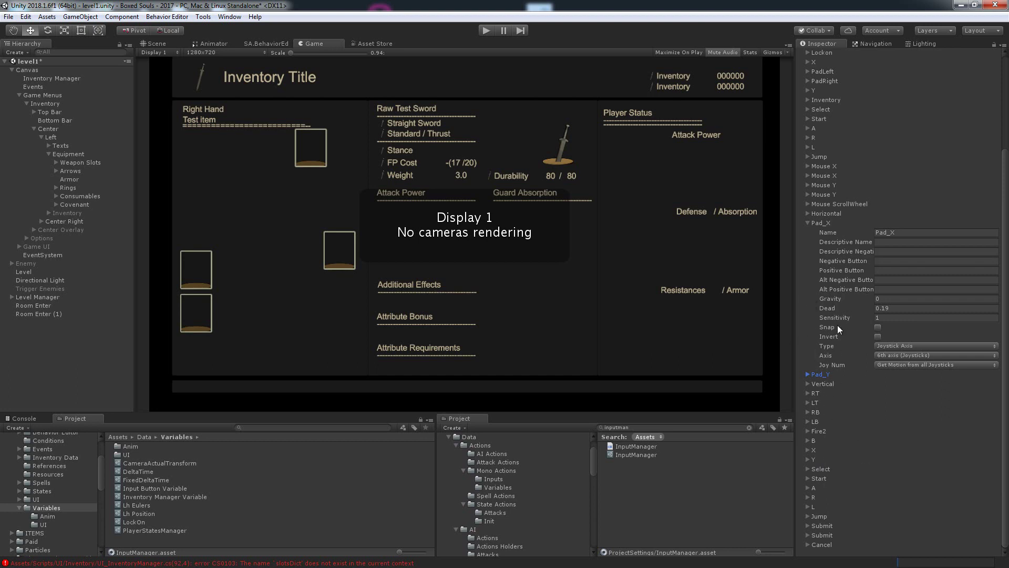
click(821, 222)
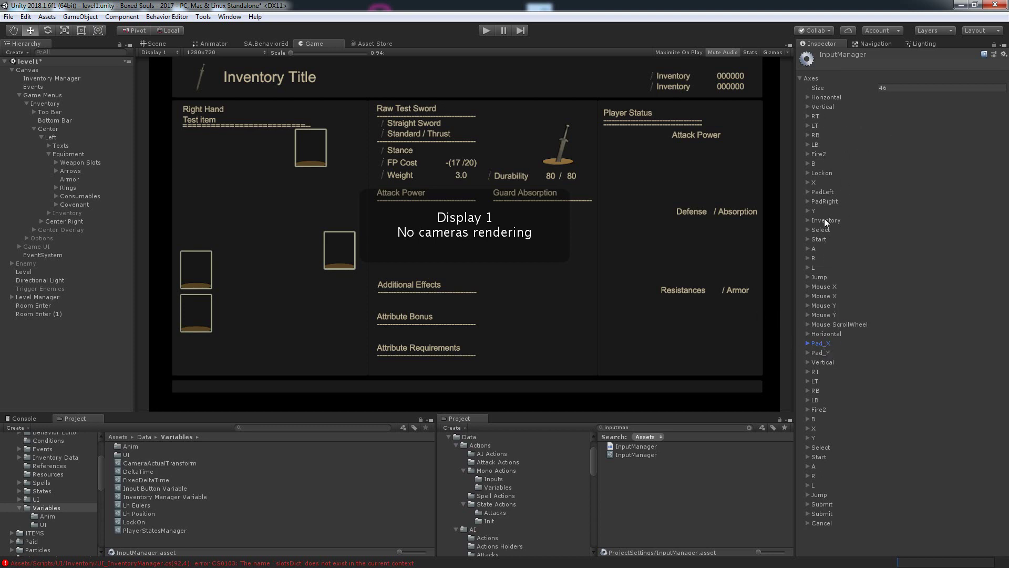
click(814, 248)
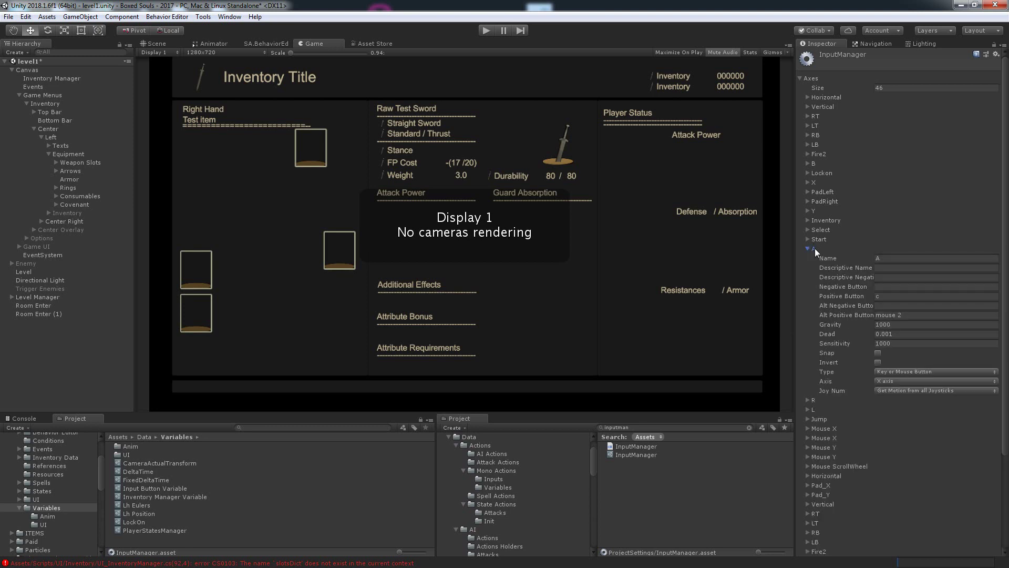
- Duplicate the A axis and make it an 'Up' axis with positive button up
right_click(815, 248)
click(824, 253)
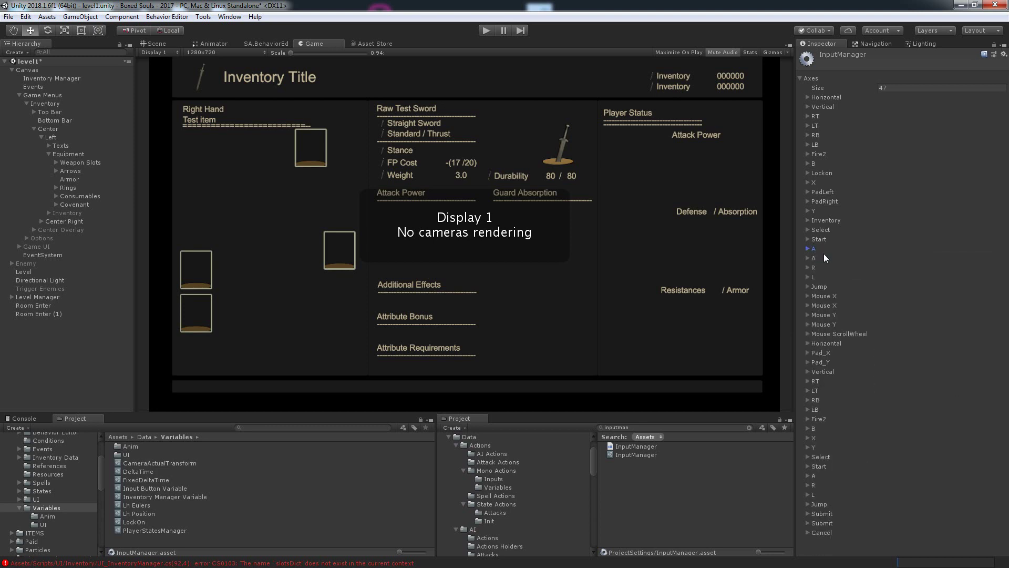
click(813, 249)
click(883, 258)
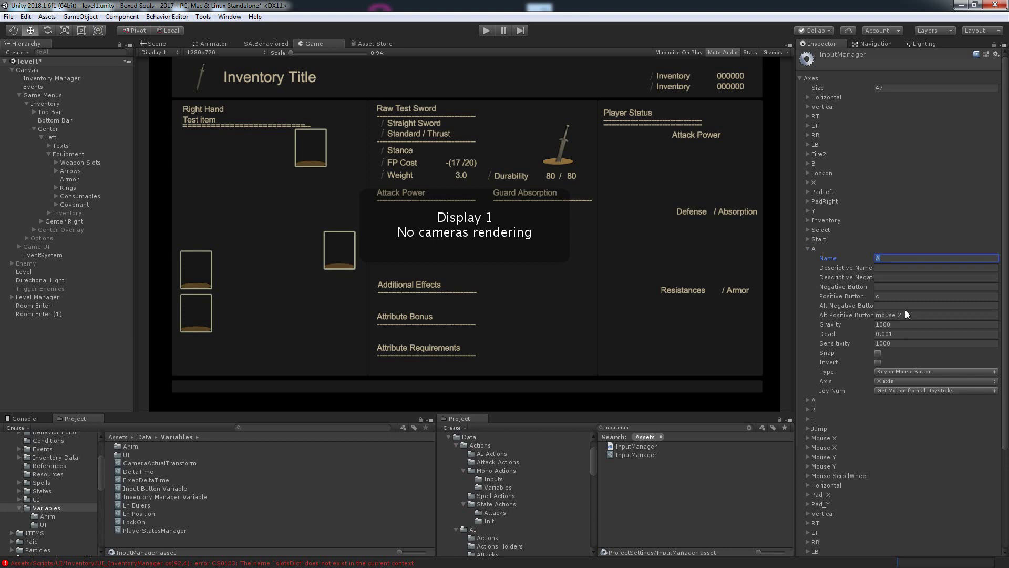
text(U)
key(BackSpace)
text(p)
key(Tab)
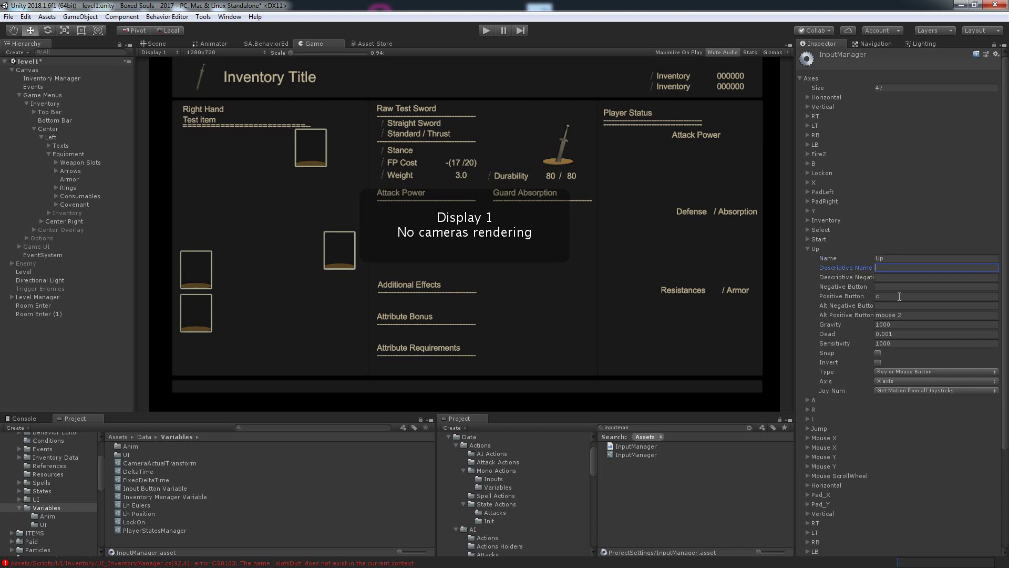
click(941, 296)
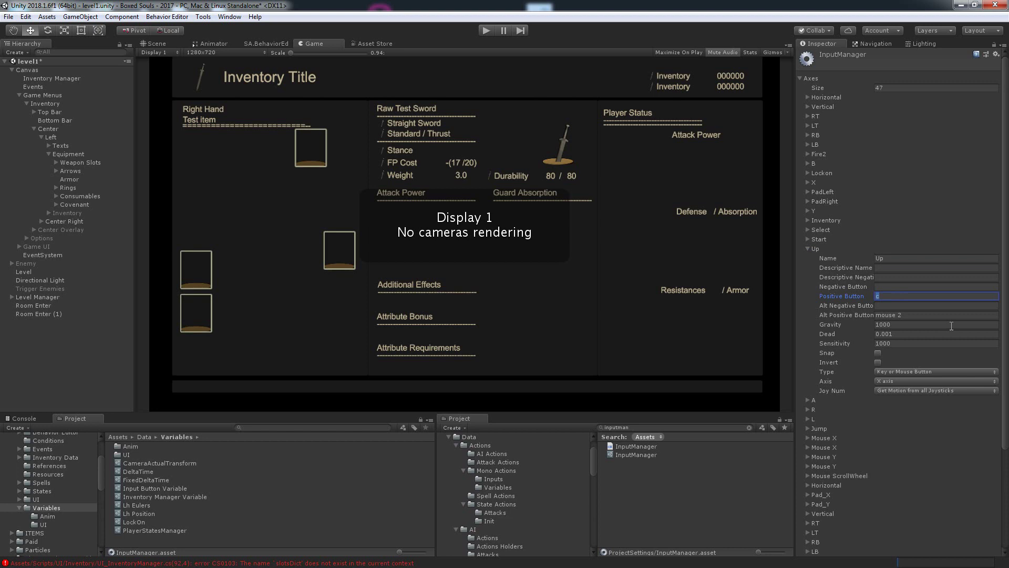
text(up)
- Duplicate Up into a 'Down' axis with positive button down
right_click(810, 249)
click(825, 260)
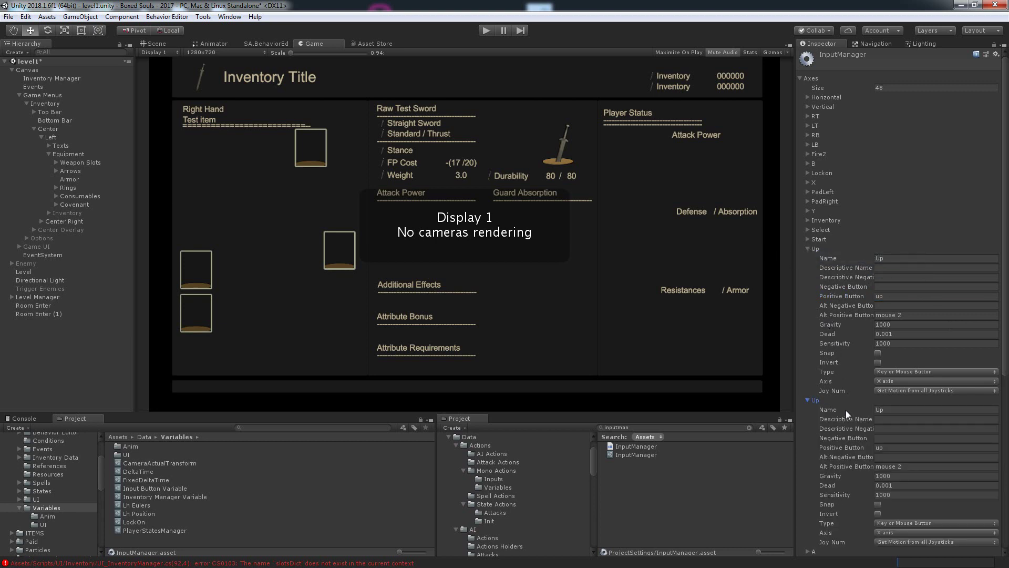
click(886, 412)
text(Do)
text(wn)
key(Tab)
key(Tab)
key(Tab)
key(Tab)
text(down)
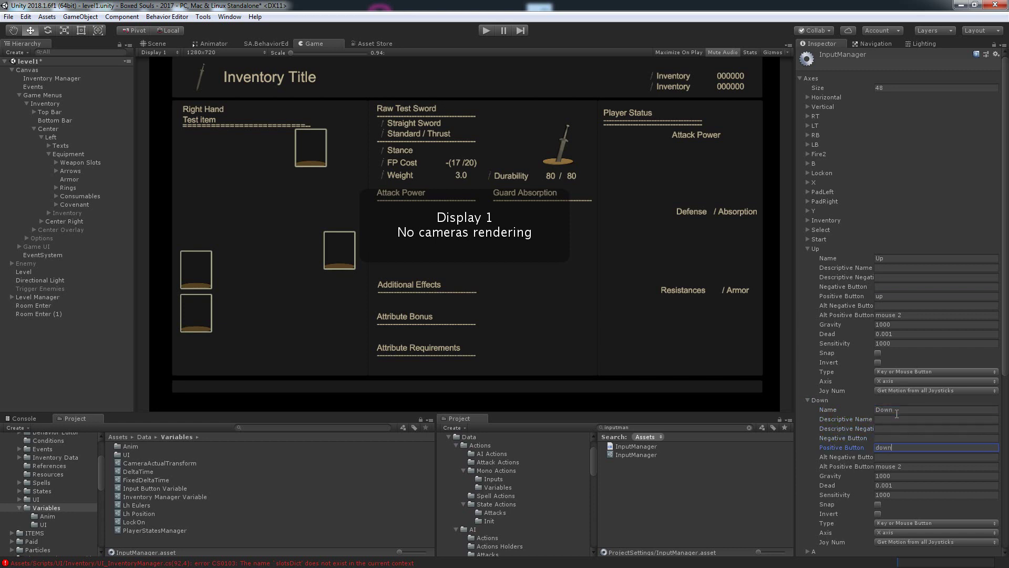
- Duplicate Down into a 'Left' axis with positive button left
scroll(858, 404, down, 3)
right_click(821, 368)
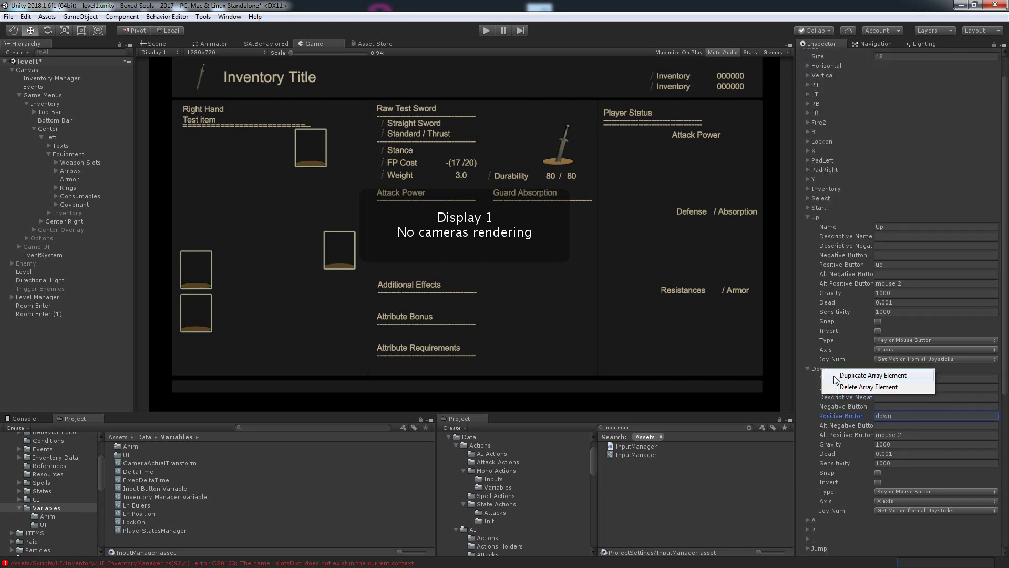
click(872, 374)
scroll(823, 501, down, 6)
click(823, 426)
click(929, 436)
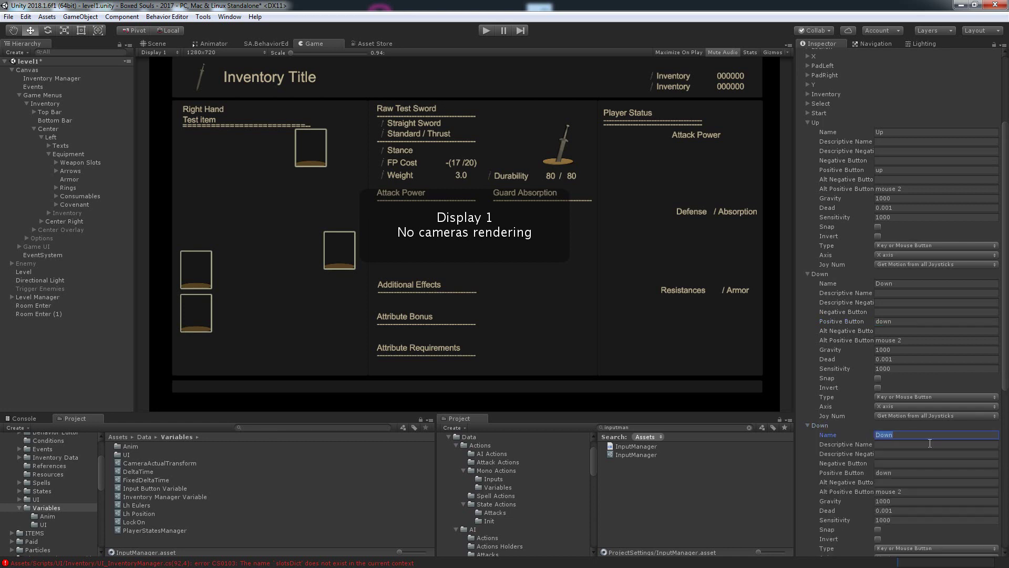
text(Left)
key(Tab)
key(Tab)
key(Tab)
key(Tab)
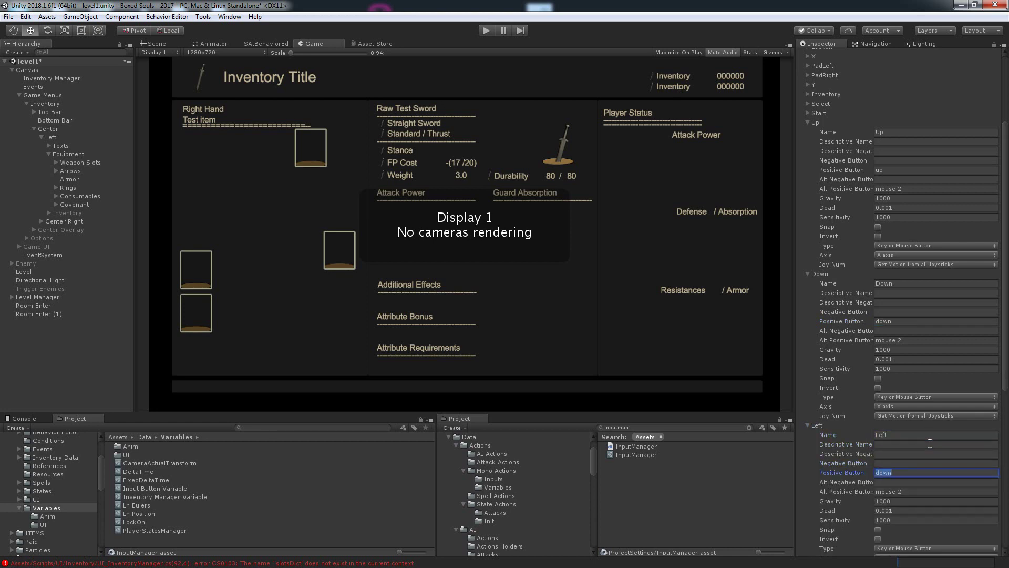
key(BackSpace)
text(left)
- Clear 'mouse 2' from the Alt Positive Button of Down, Up and Left
click(909, 340)
key(BackSpace)
click(902, 189)
key(BackSpace)
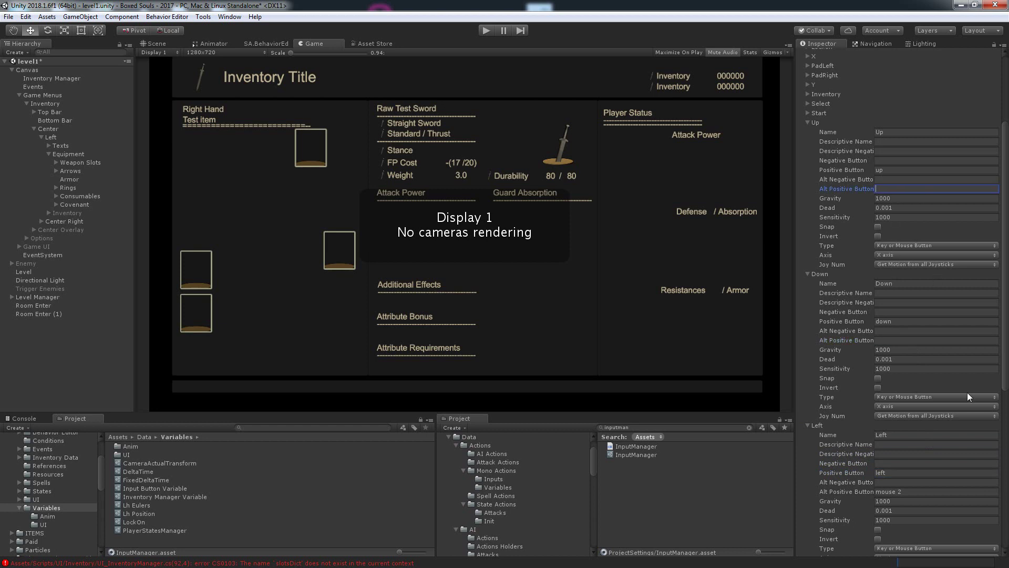
click(916, 493)
key(BackSpace)
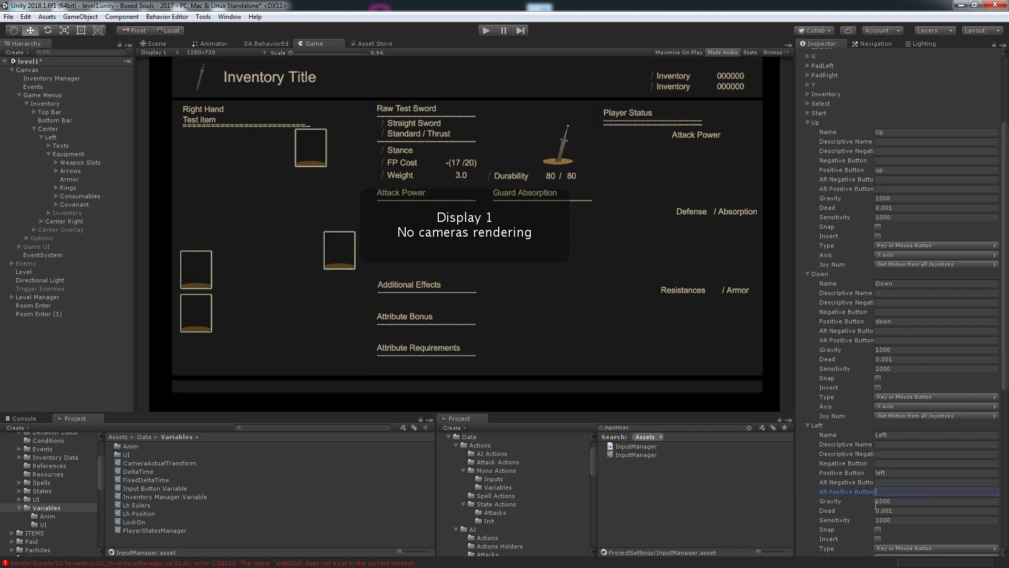
- Duplicate Left into a 'Right' axis with positive button right, then save
scroll(812, 350, down, 3)
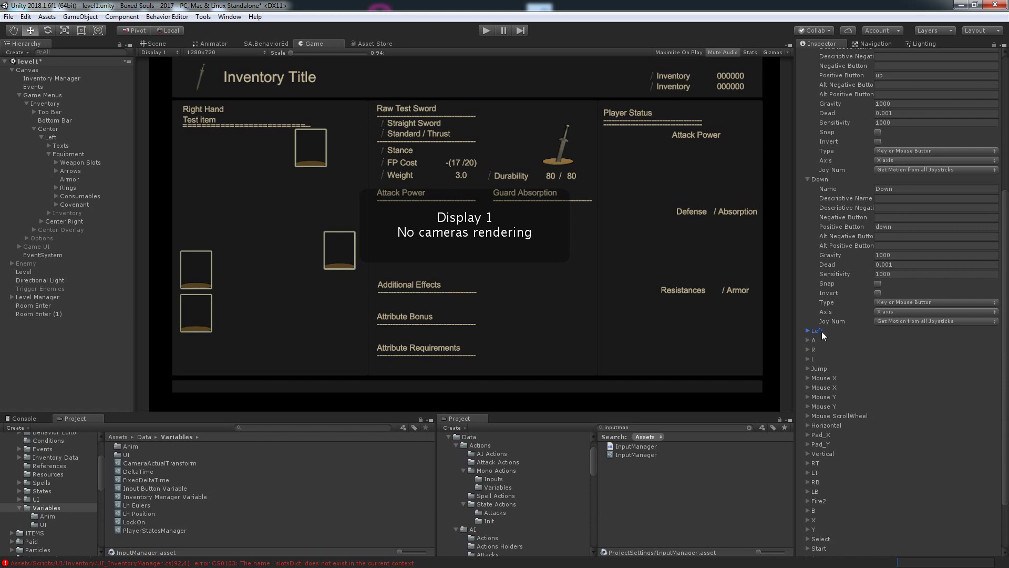
right_click(823, 336)
click(844, 340)
click(822, 340)
click(936, 350)
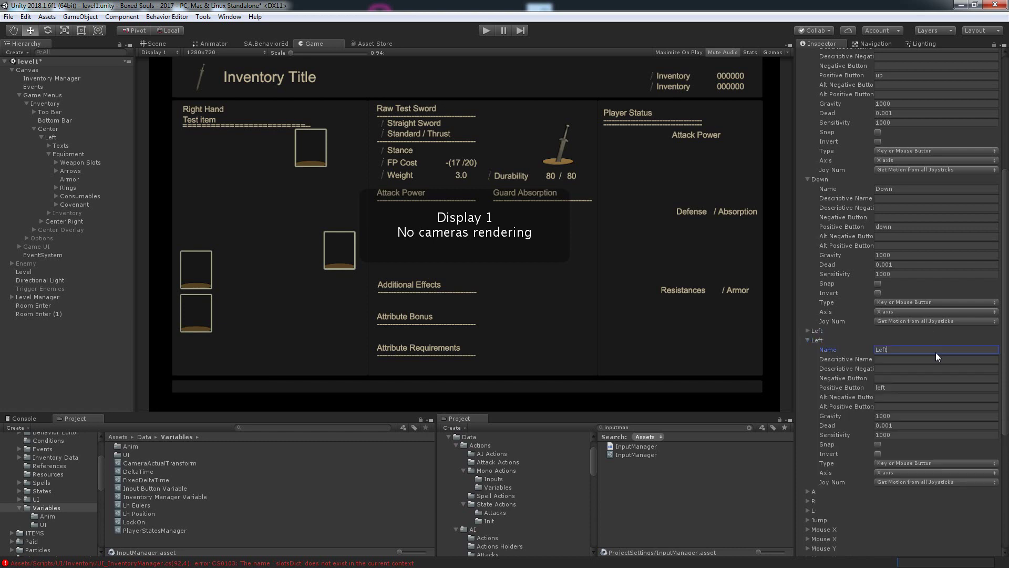
key(ctrl+a)
text(I)
key(BackSpace)
text(Right)
key(Tab)
key(Tab)
key(Tab)
text(right)
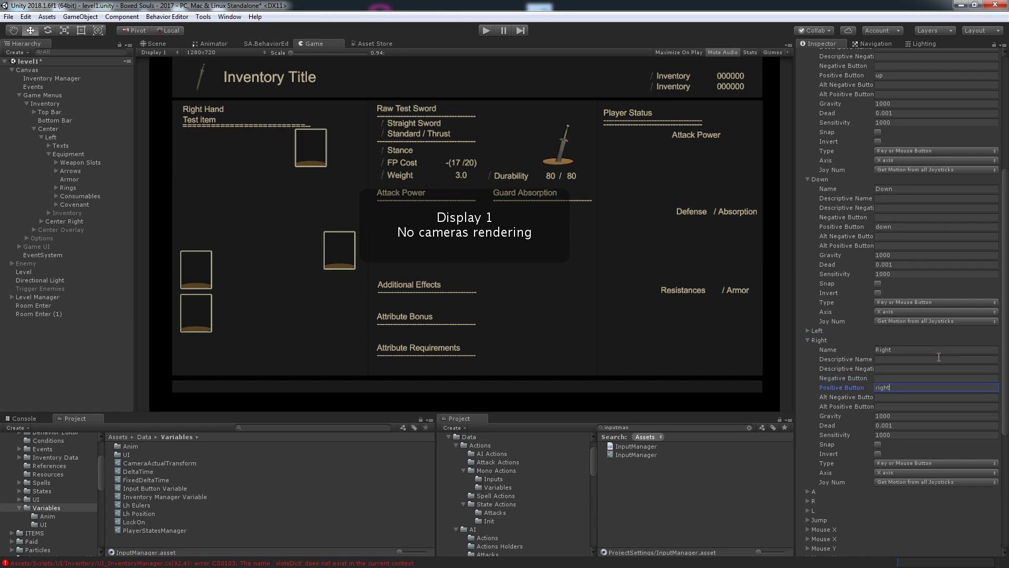
key(Return)
key(ctrl+s)
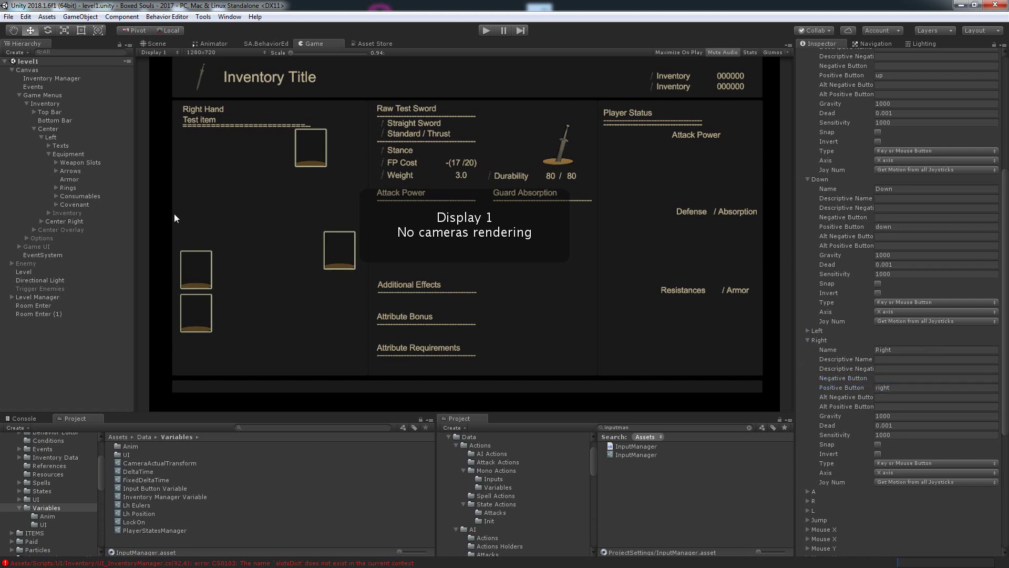
- Select Inventory Manager and ping its UI_InventoryManager script in the Assets/Scripts/UI/Inventory folder
click(49, 78)
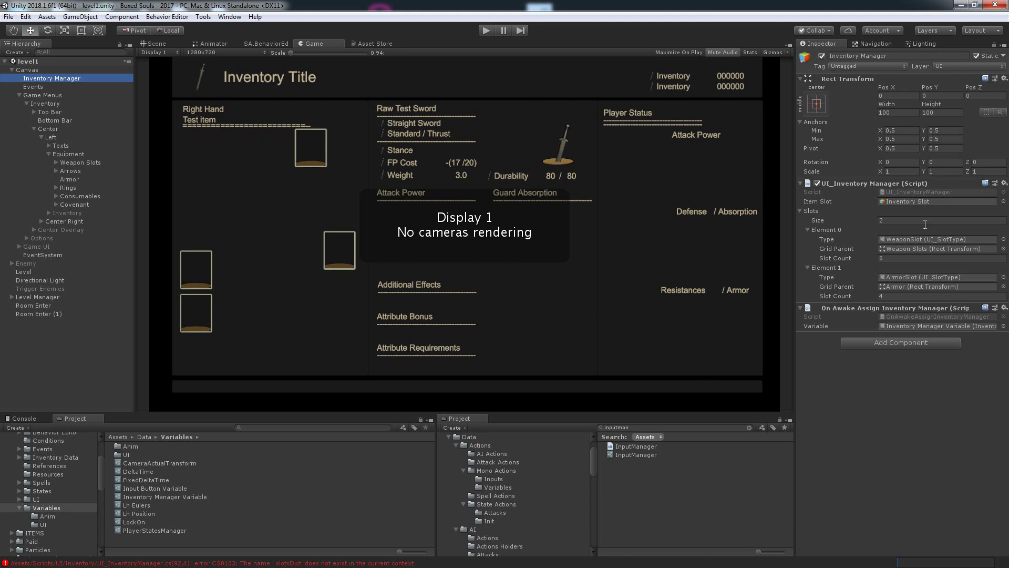
click(918, 192)
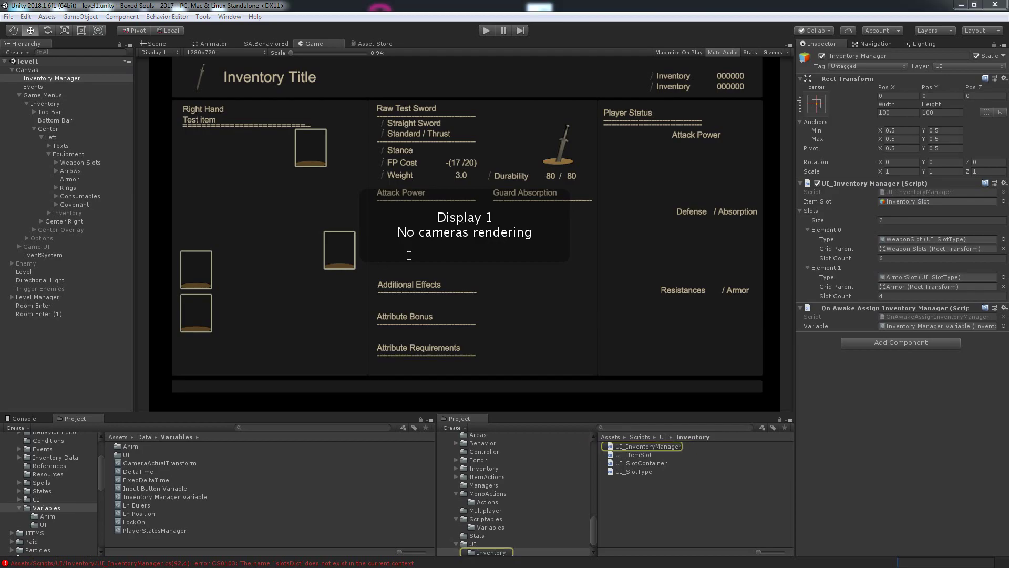
- Remove the public modifier from the slots array declaration on line 23
scroll(374, 358, up, 5)
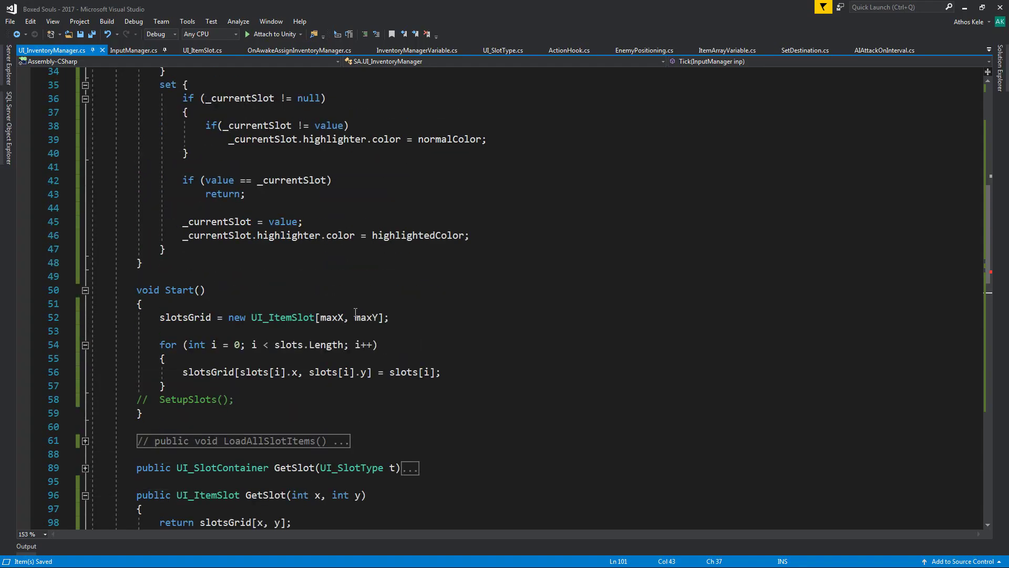
scroll(324, 318, up, 5)
scroll(157, 221, up, 3)
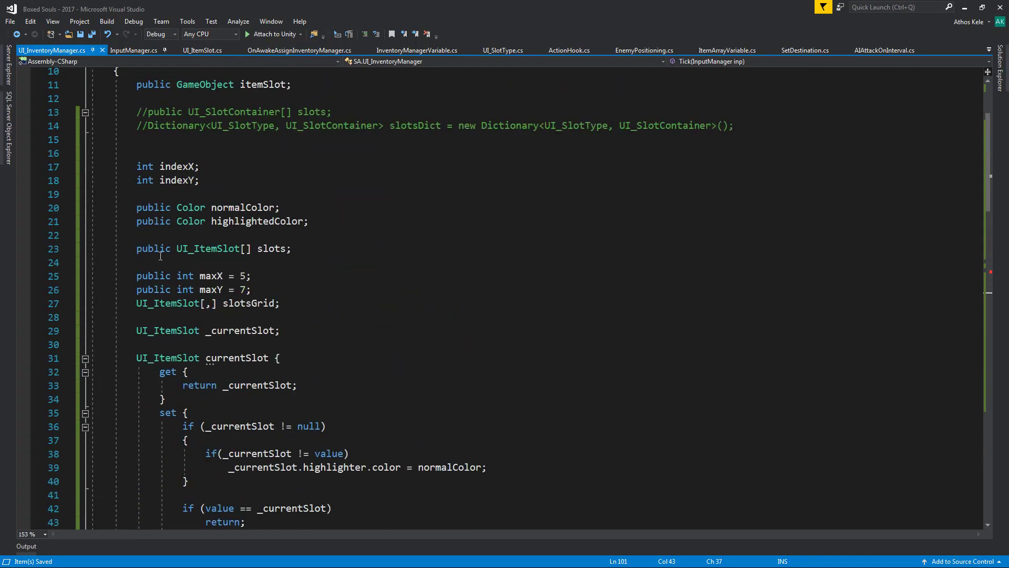
double_click(142, 252)
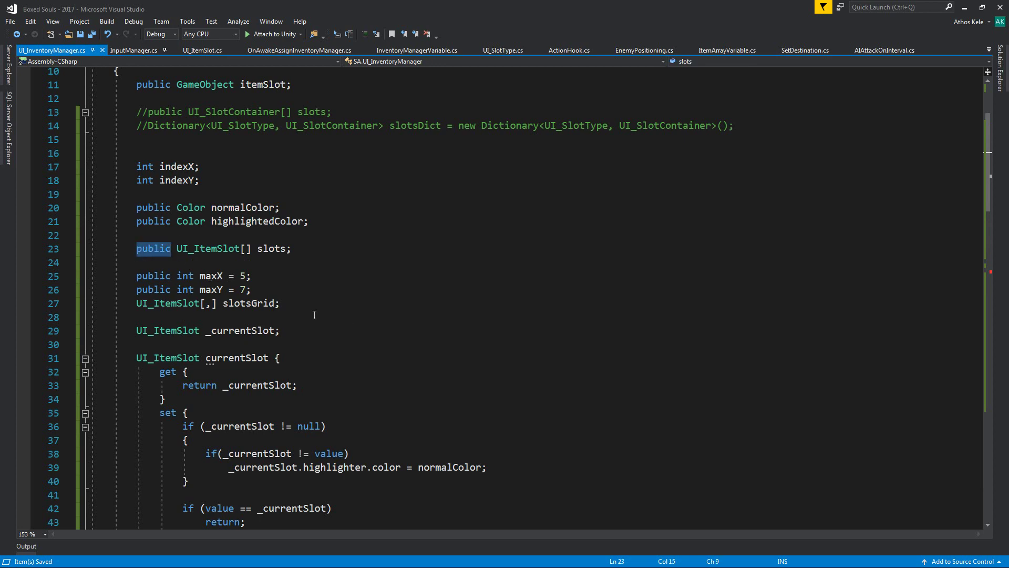
key(Delete)
key(Delete)
double_click(231, 249)
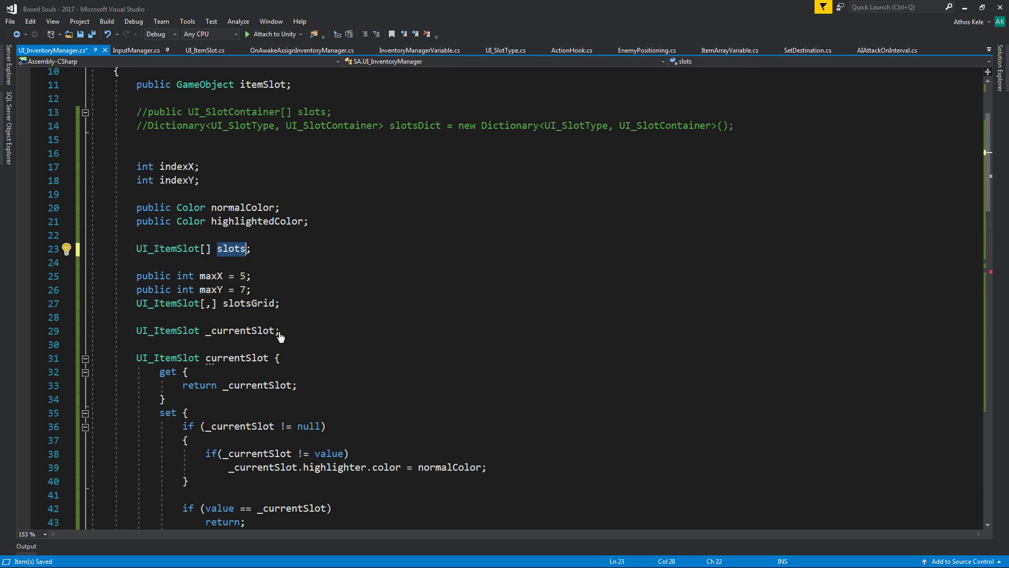
- At the top of Start(), begin a new line assigning slots = GetComponentsInChildren<UI_…>
scroll(236, 278, down, 2)
scroll(236, 277, down, 2)
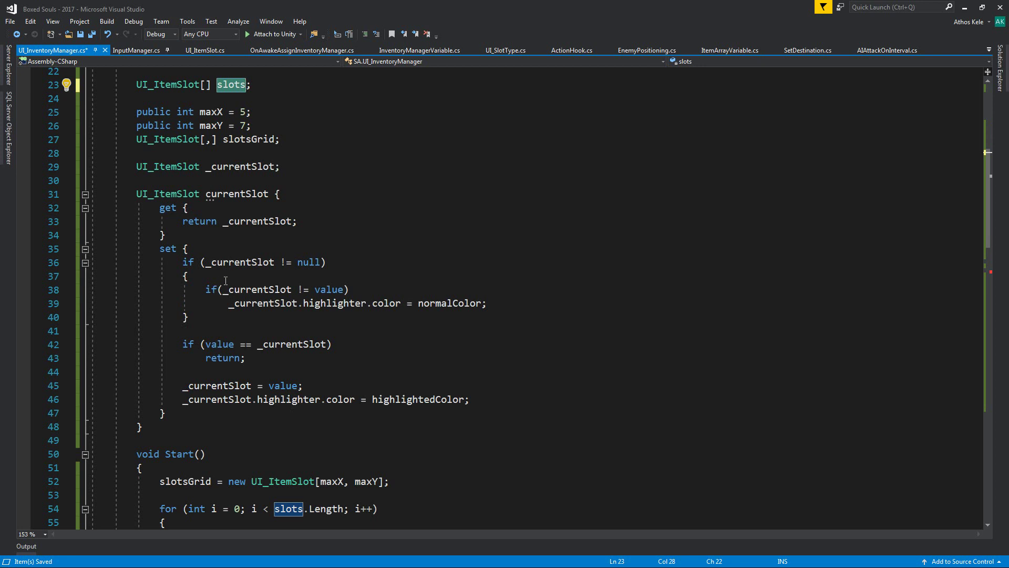
scroll(259, 350, down, 3)
click(317, 358)
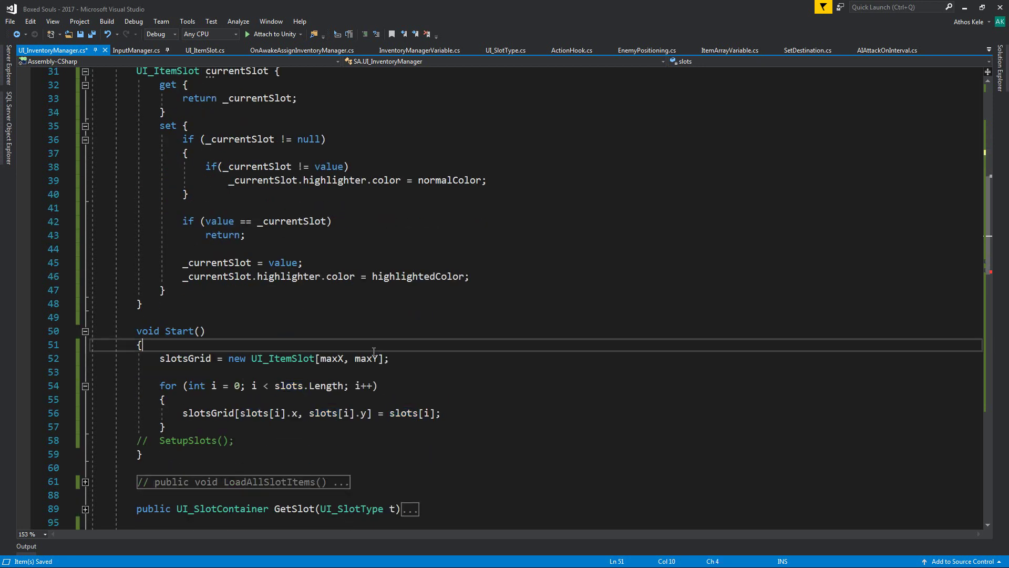
key(ctrl+Return)
key(ctrl+Return)
text(slots)
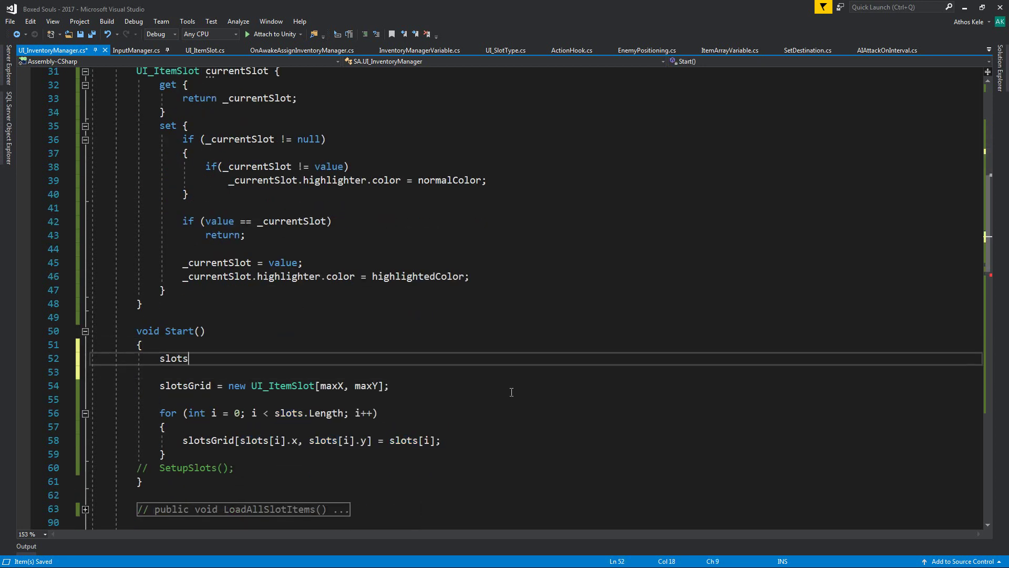
text( = Getc)
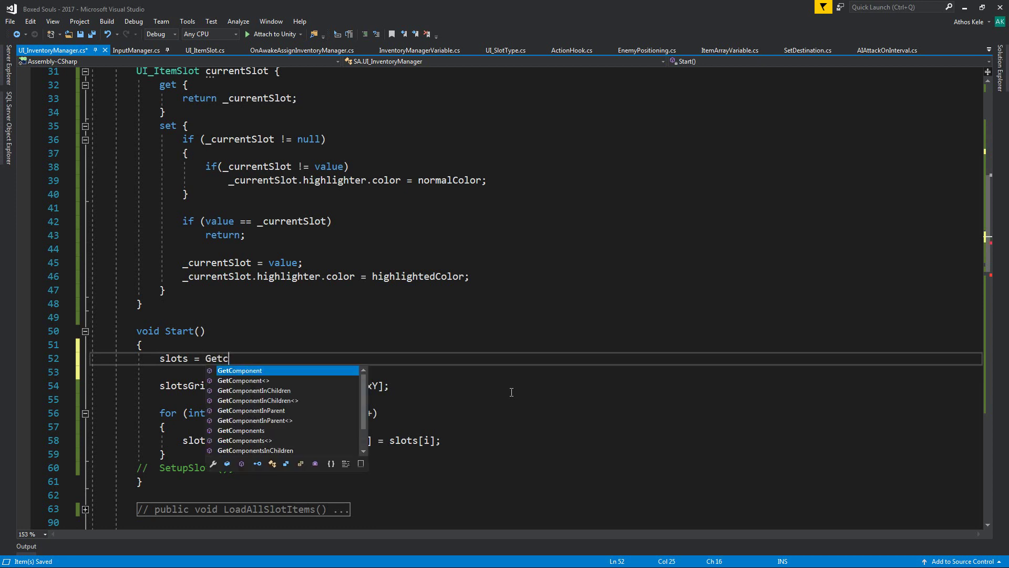
key(Down)
key(Down)
key(Down)
key(Down)
key(Down)
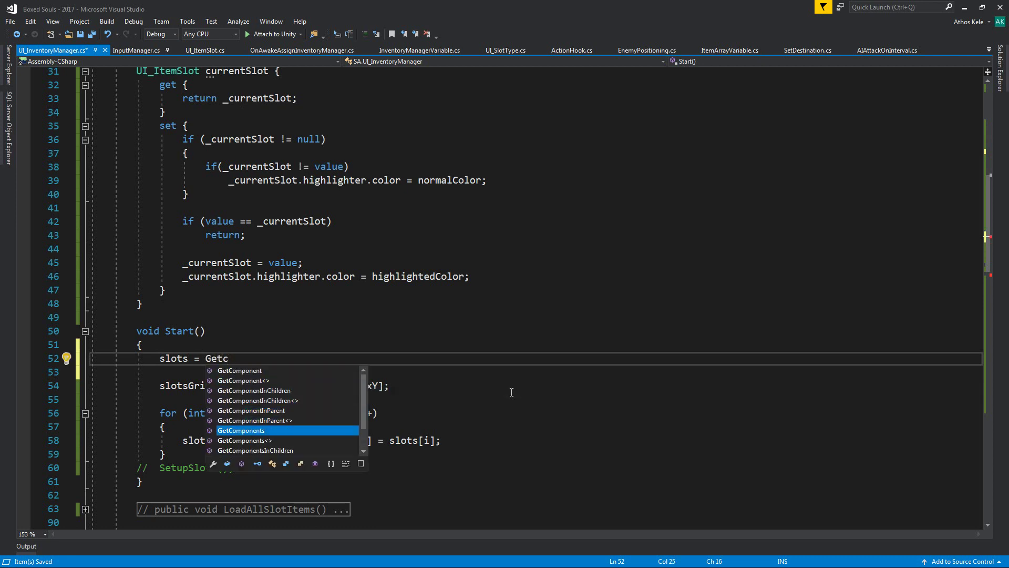
key(Down)
key(Down)
text(<)
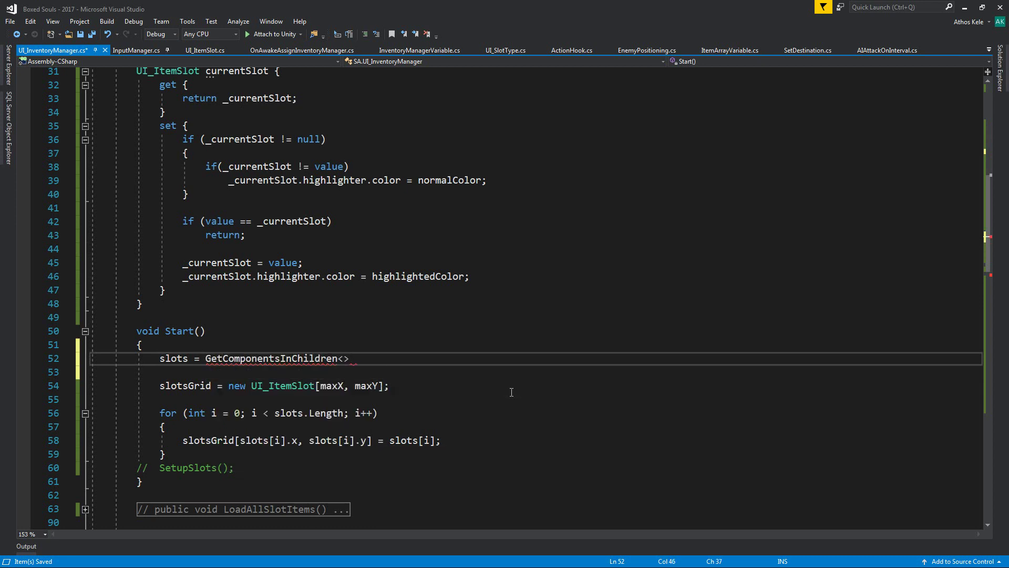
text(UI)
key(Tab)
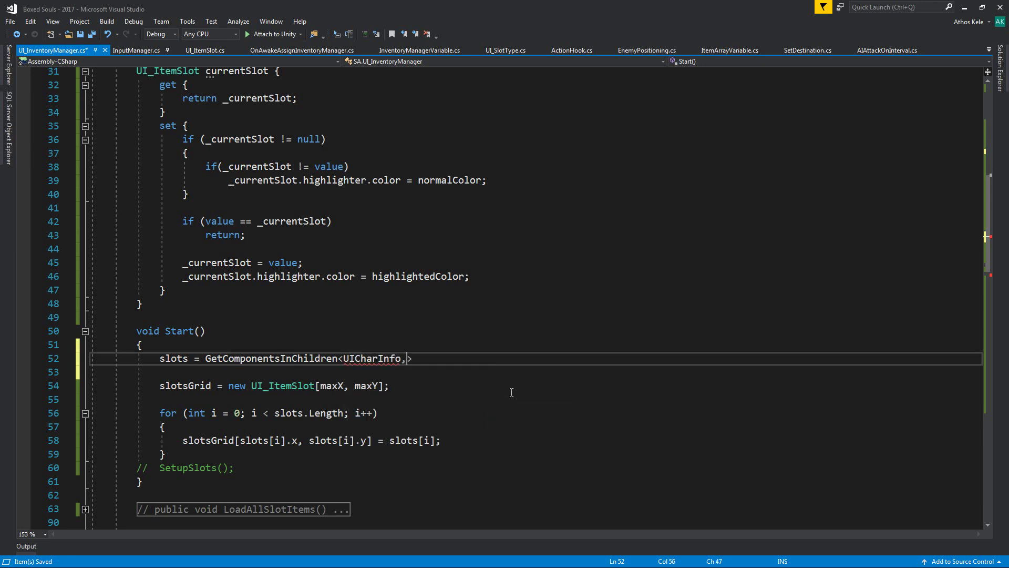
key(BackSpace)
key(BackSpace)
key(BackSpace)
key(BackSpace)
key(BackSpace)
key(BackSpace)
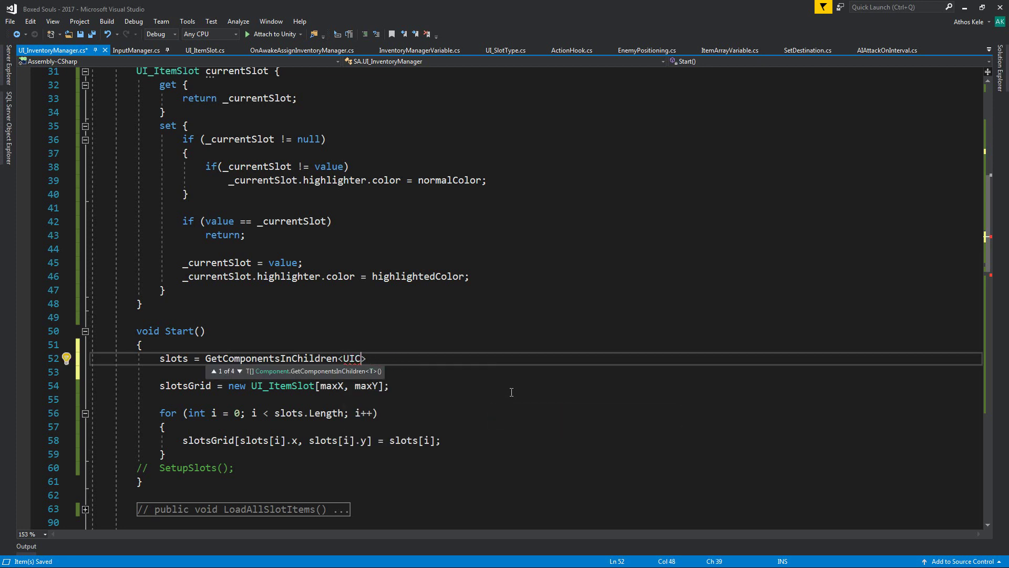
key(BackSpace)
text(_sl)
- Complete the line as slots = GetComponentsInChildren<UI_ItemSlot>(); and save the script
click(511, 392)
key(ctrl+c)
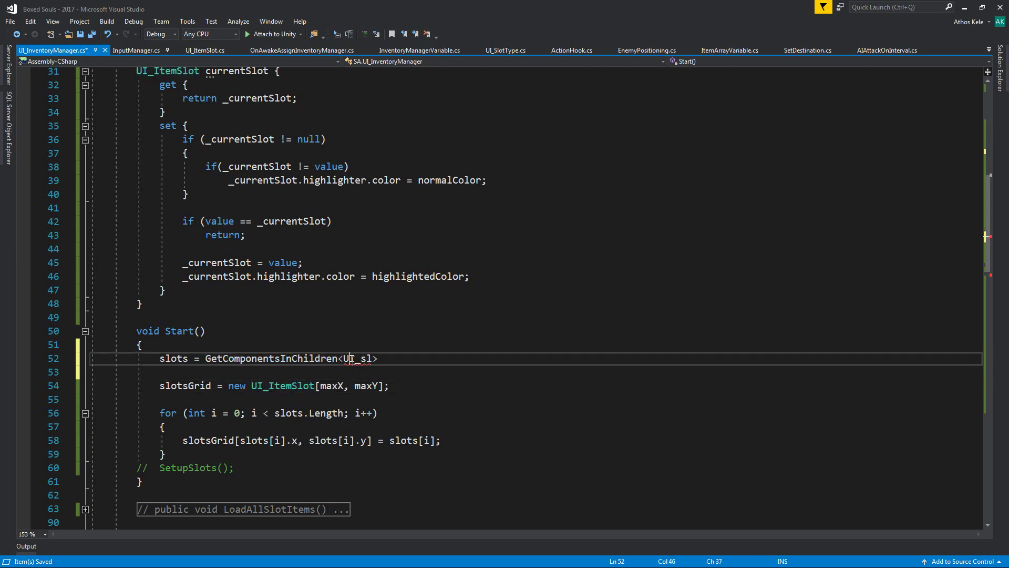
double_click(358, 358)
key(ctrl+v)
key(ctrl+z)
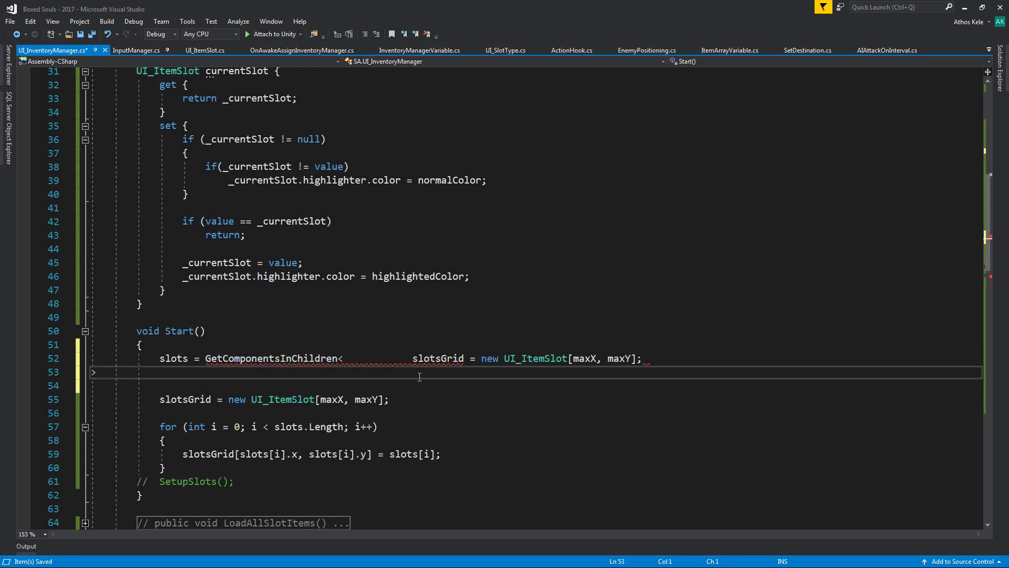
key(ctrl+z)
double_click(282, 386)
key(ctrl+c)
double_click(353, 358)
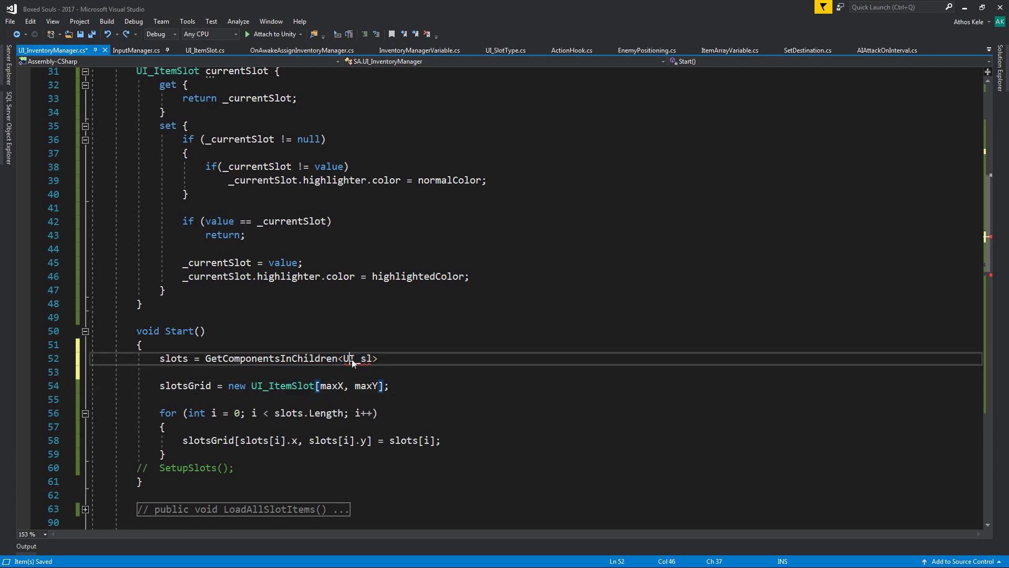
key(ctrl+v)
key(End)
text(())
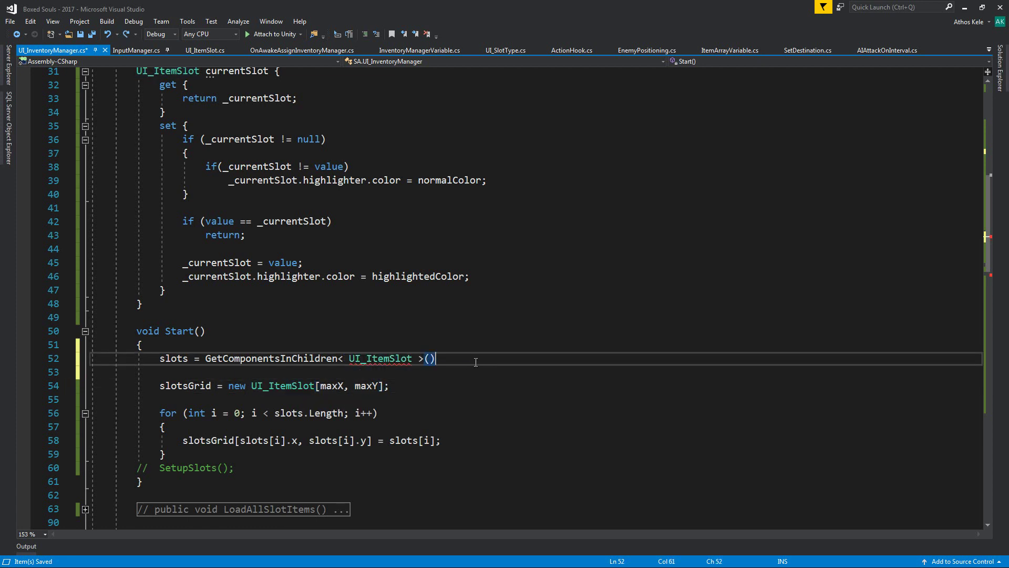
text(;)
key(ctrl+s)
- Review the new lookup line and the slot-grid loop, then return to Unity
key(Home)
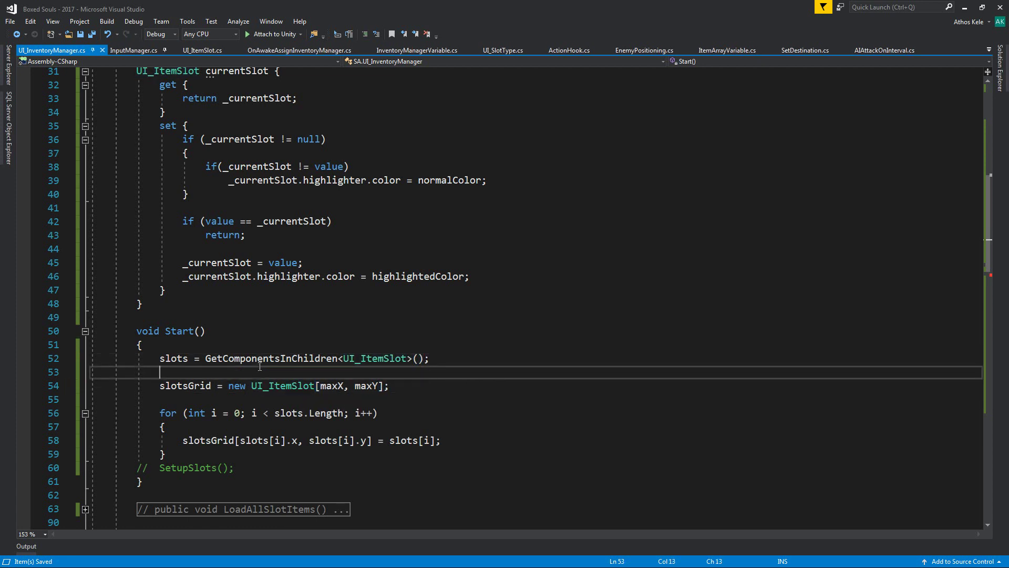
scroll(388, 336, down, 1)
scroll(373, 305, down, 1)
key(shift+Down)
click(364, 287)
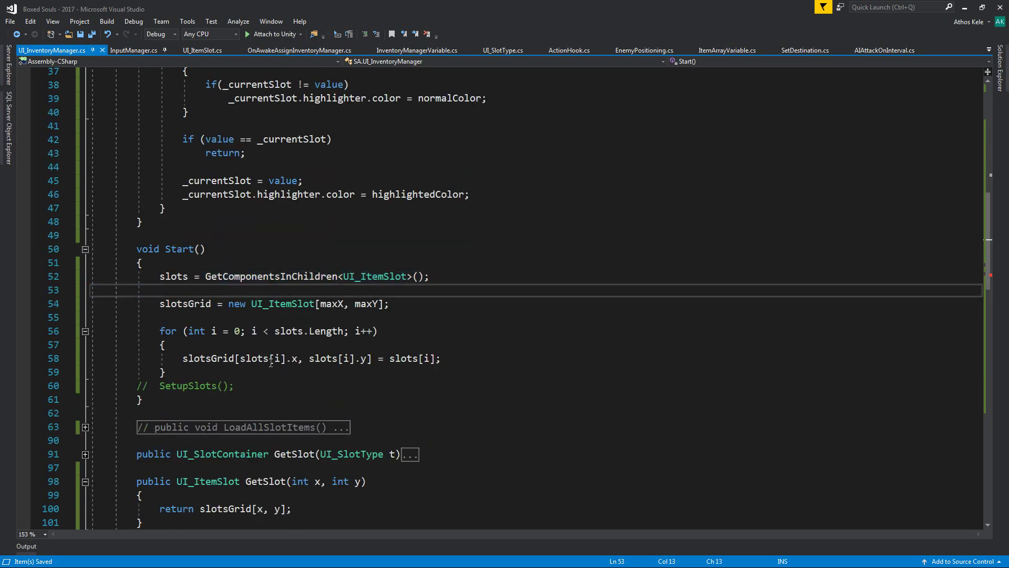
drag(95, 330, 235, 386)
click(166, 372)
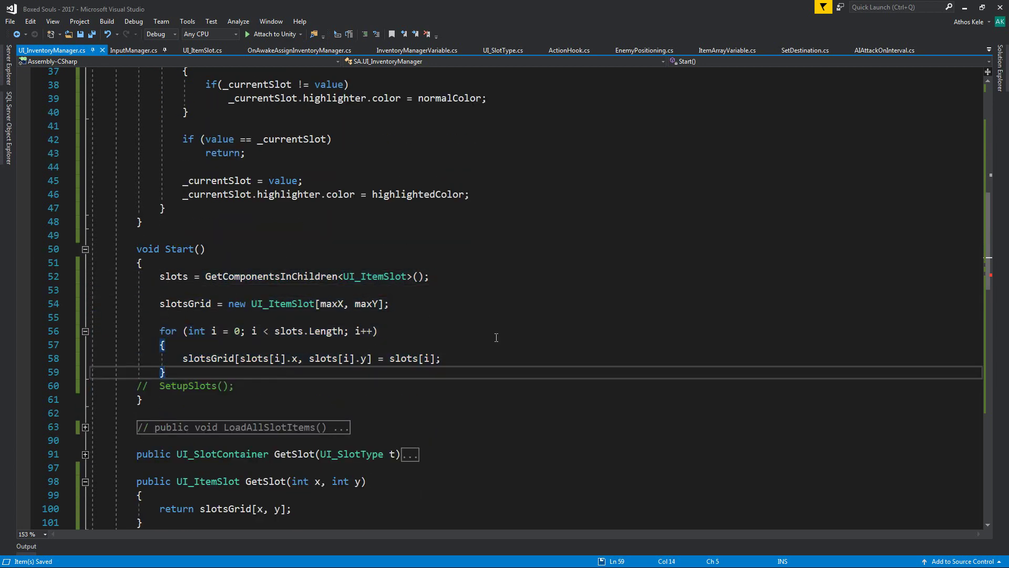
click(964, 8)
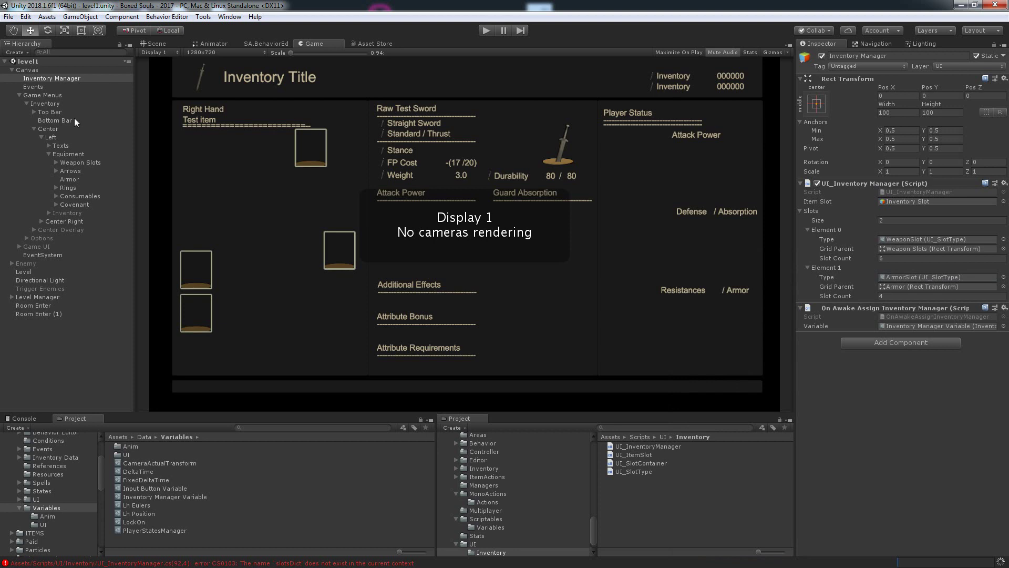
- Expand Equipment > Weapon Slots, activate its Inventory Slot, and open its UI_ItemSlot script
click(38, 112)
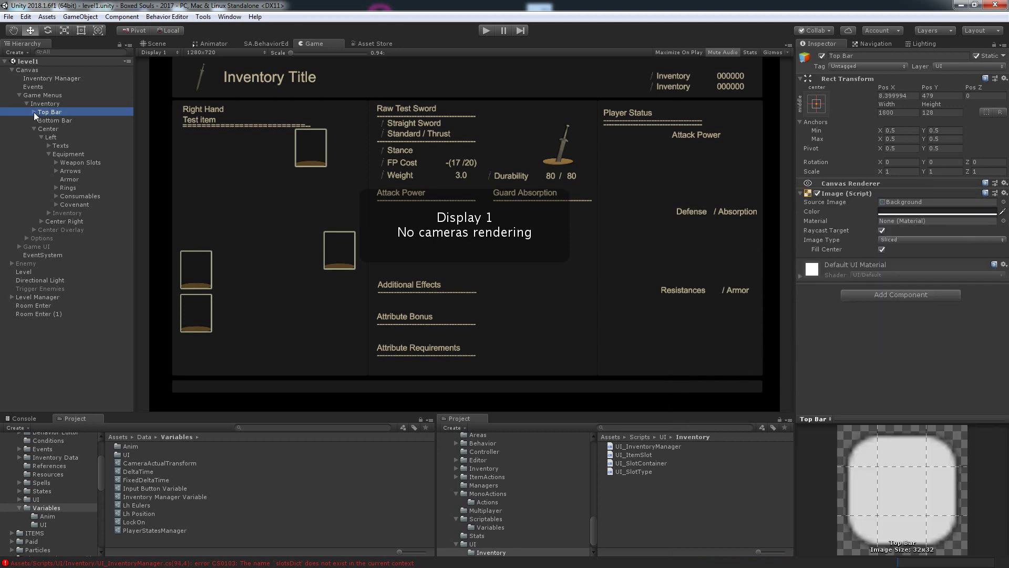
click(56, 155)
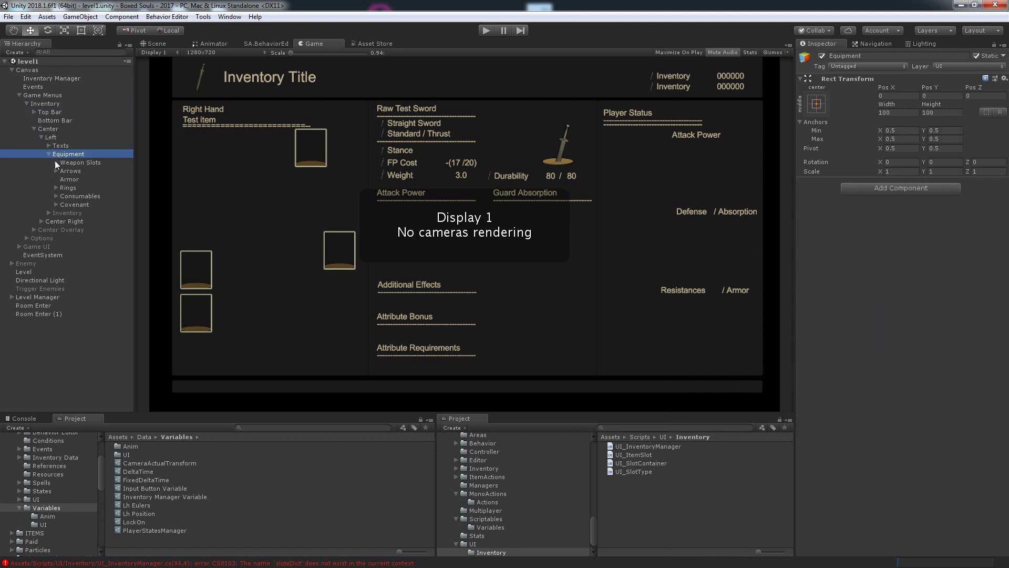
click(54, 160)
click(55, 162)
click(70, 170)
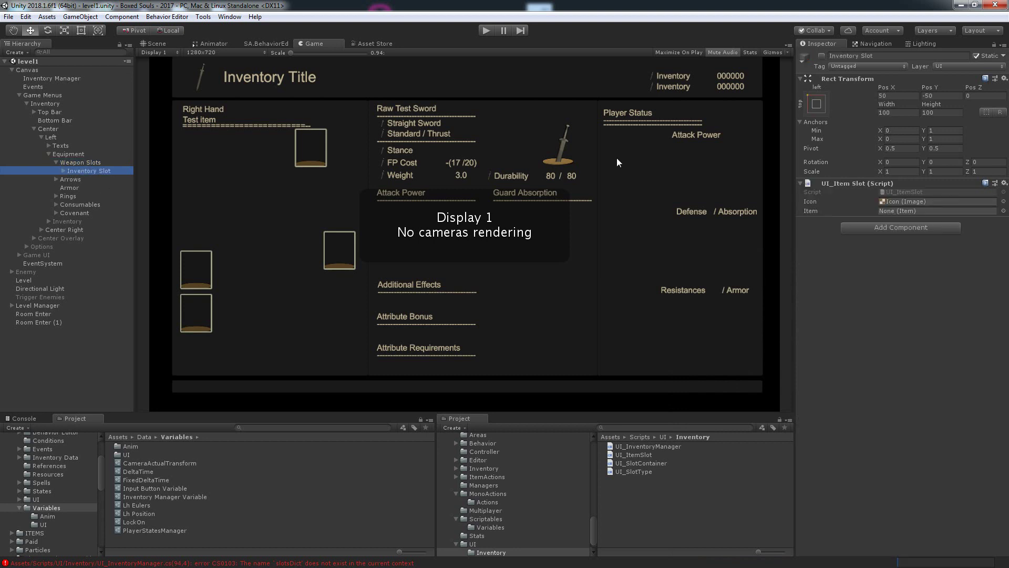
click(821, 55)
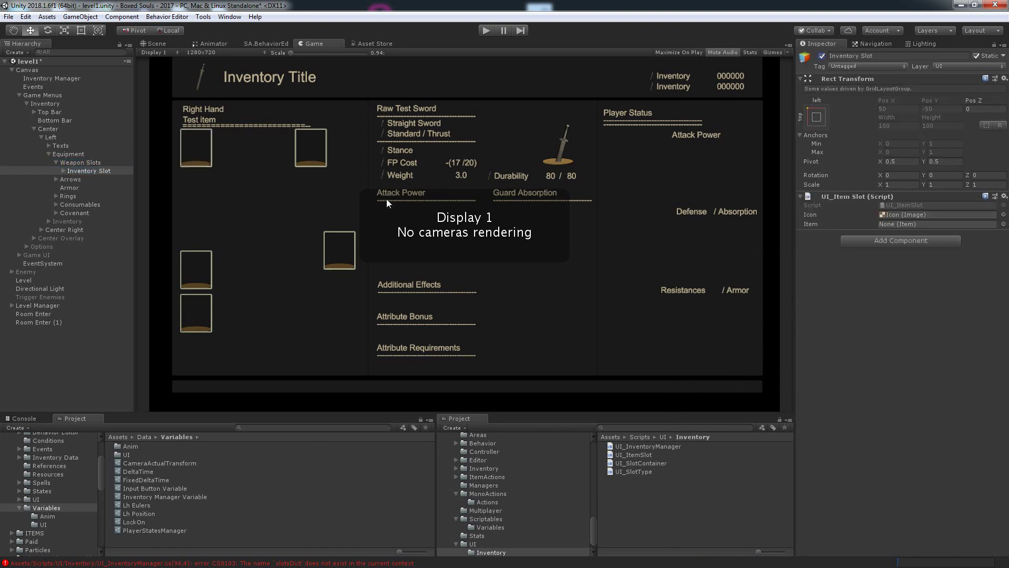
double_click(913, 205)
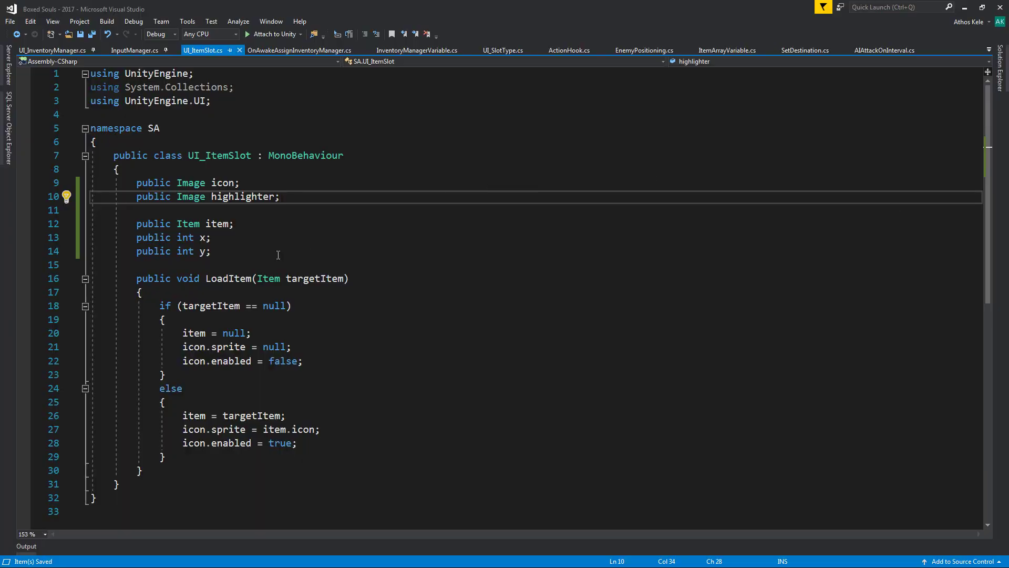
- Check the x and y field declarations, then reopen UI_ItemSlot from Unity
drag(137, 237, 288, 258)
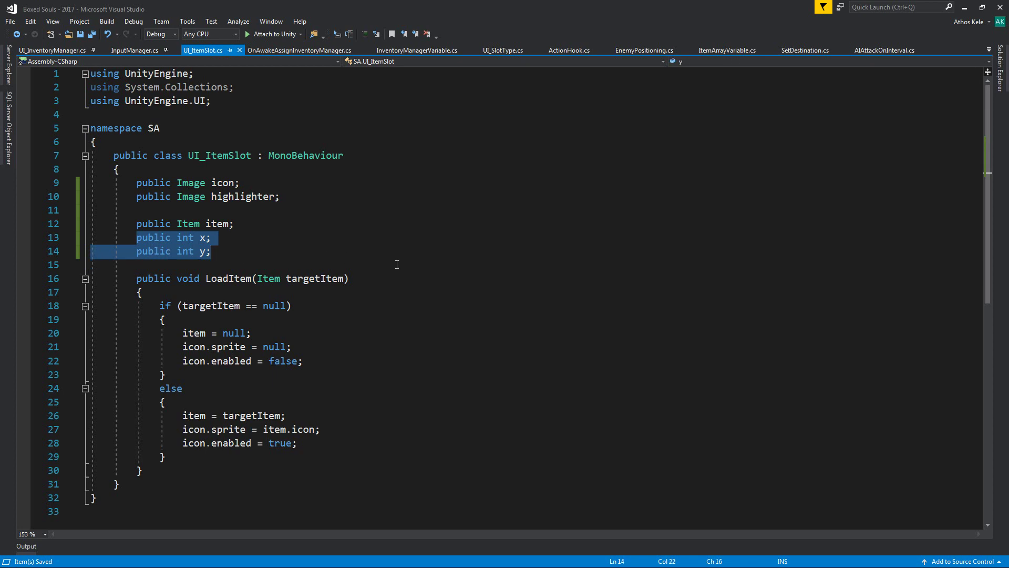
click(450, 265)
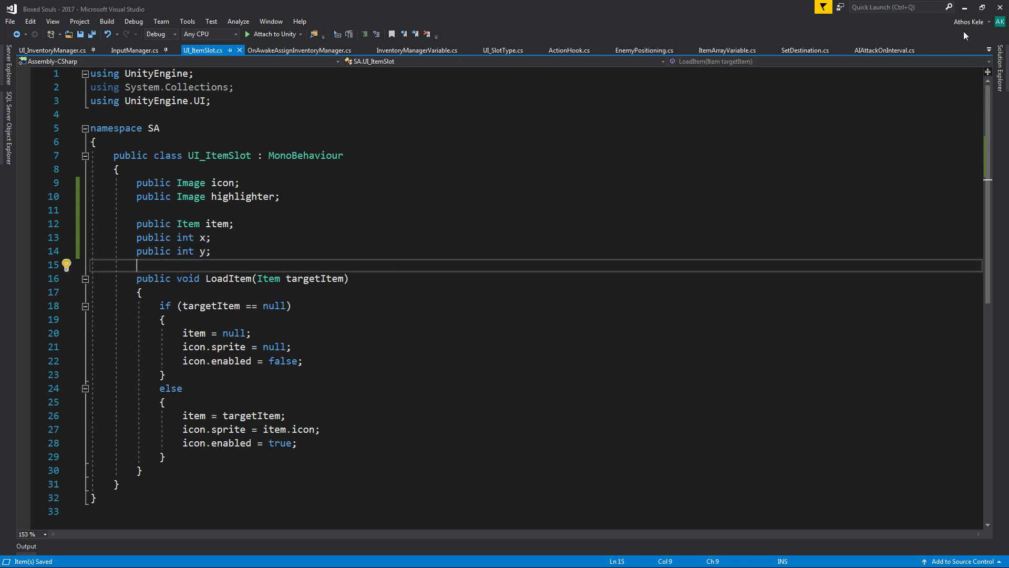
click(964, 7)
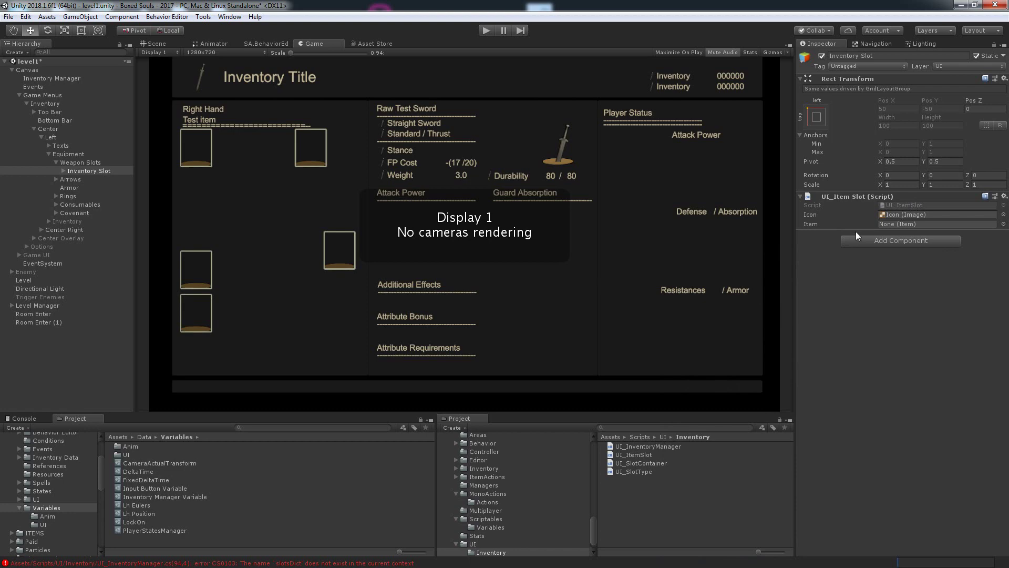
double_click(900, 205)
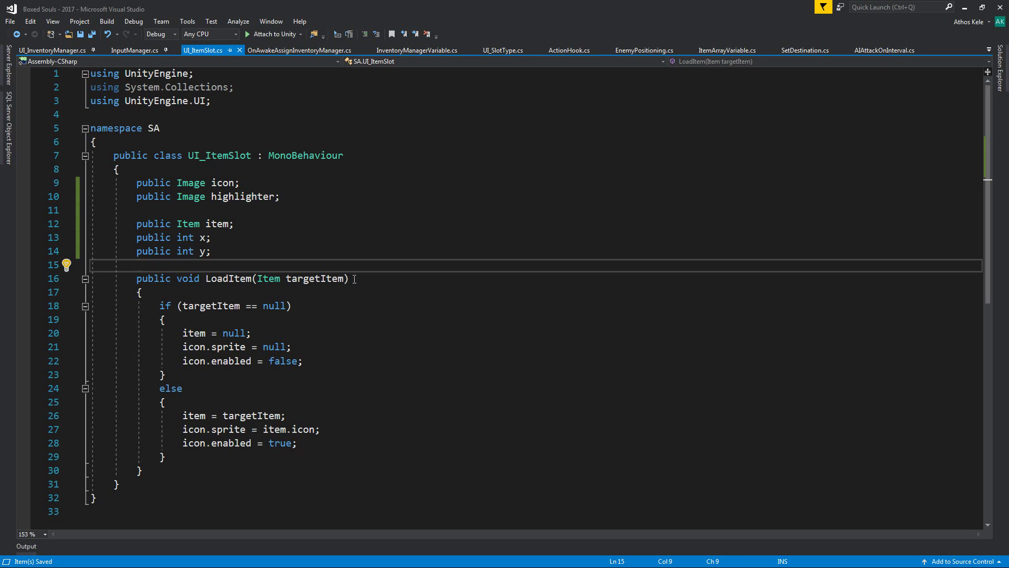
- Delete and retype the 'public int y;' declaration, save UI_ItemSlot, and return to Unity
key(Up)
key(shift+Home)
key(BackSpace)
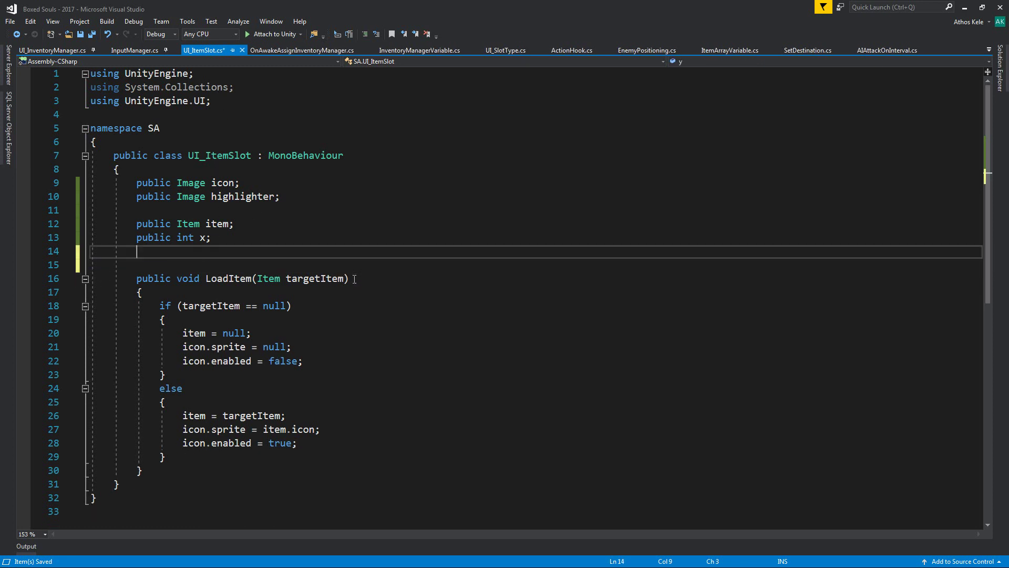
click(964, 8)
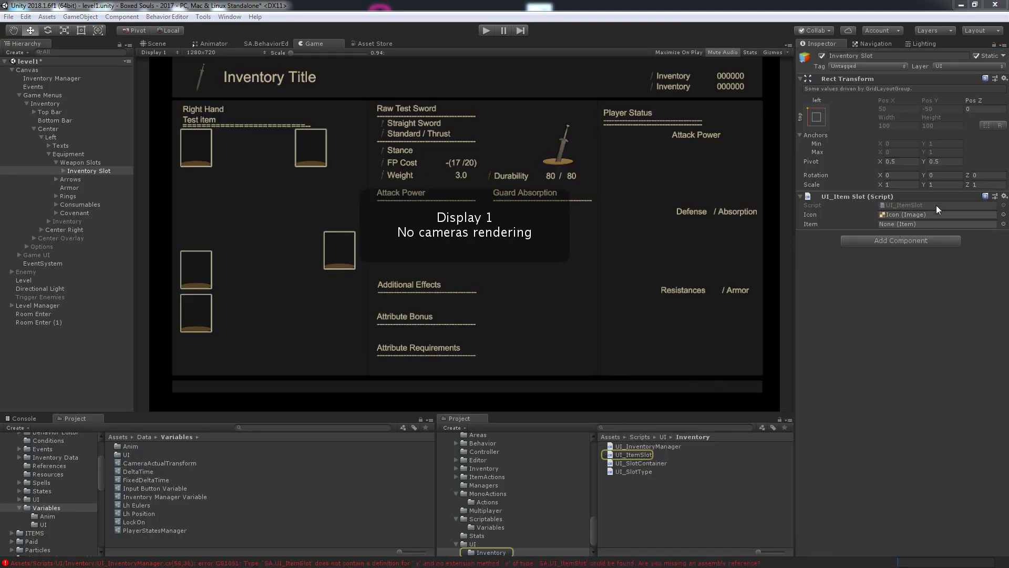
key(alt+Tab)
text(public )
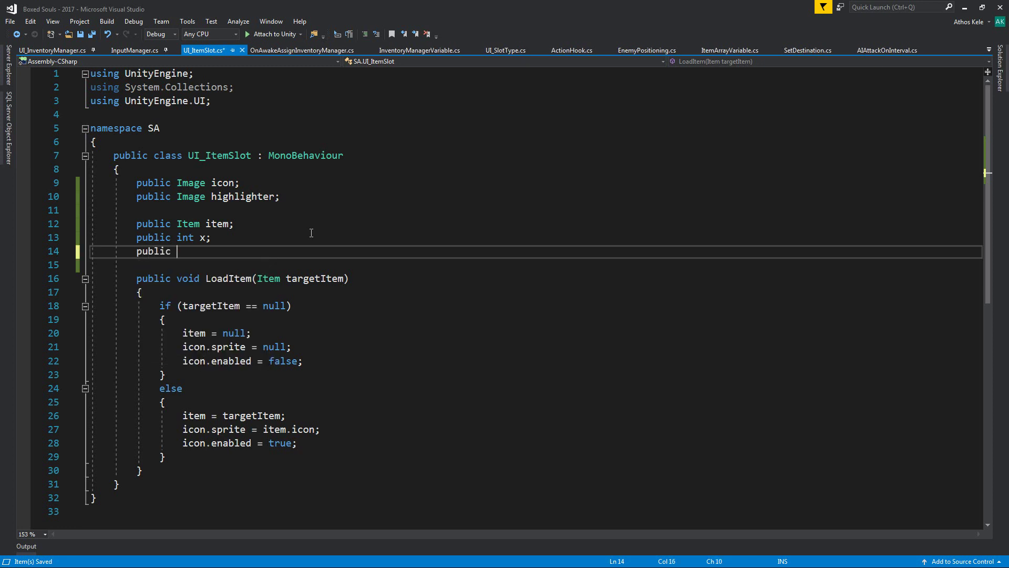
text(int y;)
key(ctrl+s)
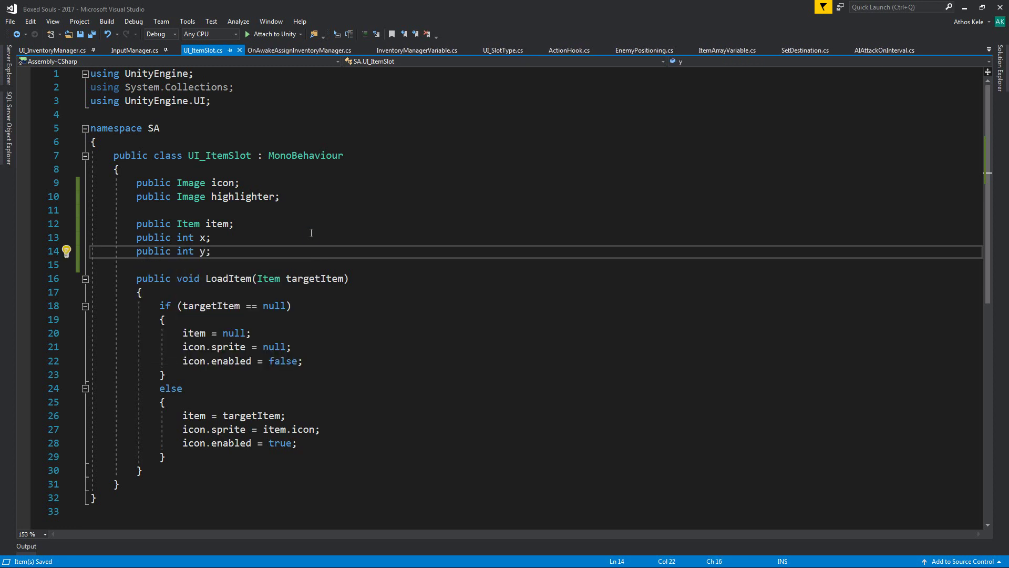
key(Down)
key(Down)
key(Down)
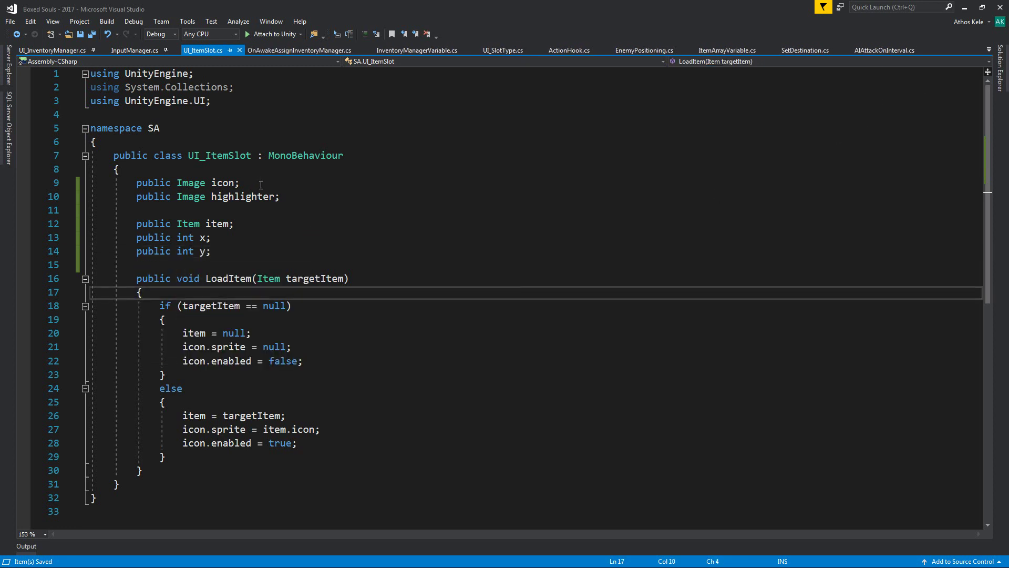
double_click(247, 196)
key(alt+Tab)
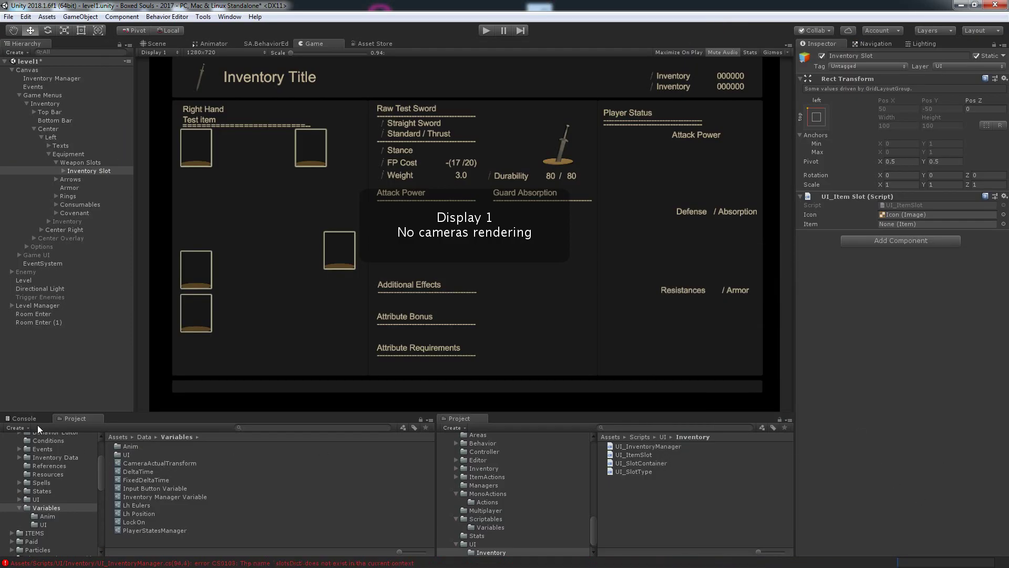
- Jump to the CS0103 slotsDict error and comment out the old GetSlot(UI_SlotType) method
click(24, 419)
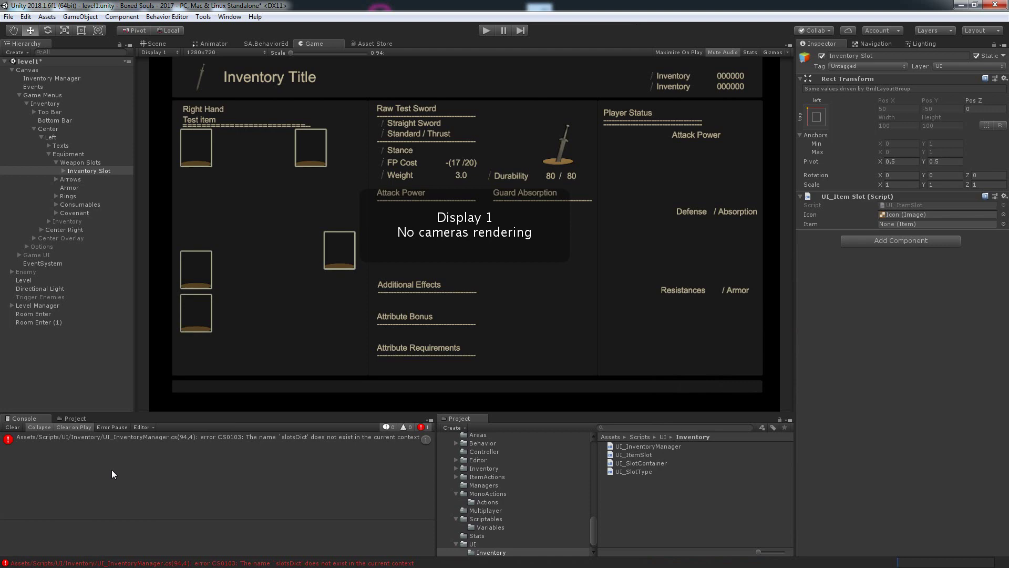
double_click(167, 439)
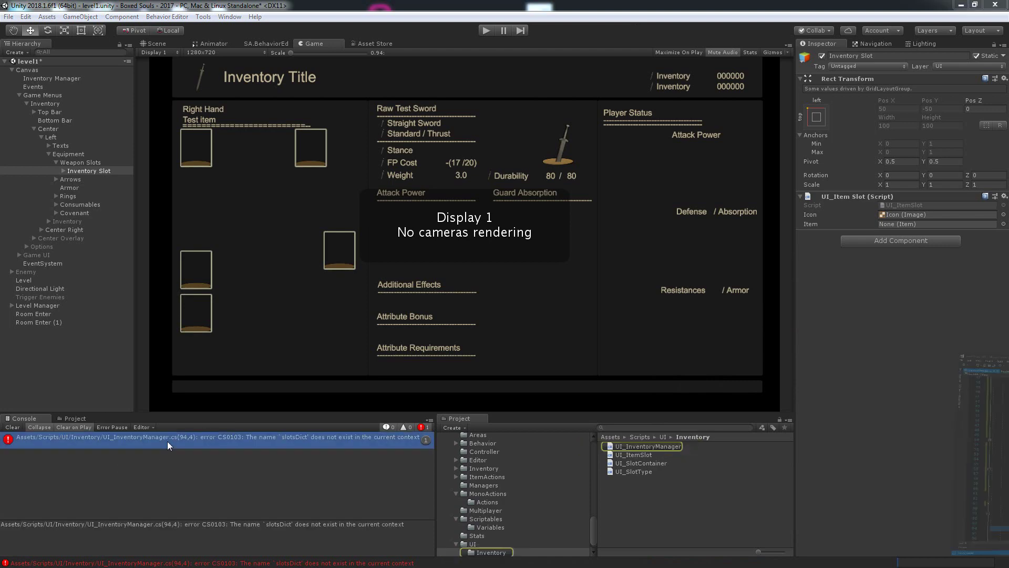
scroll(355, 455, down, 3)
click(263, 427)
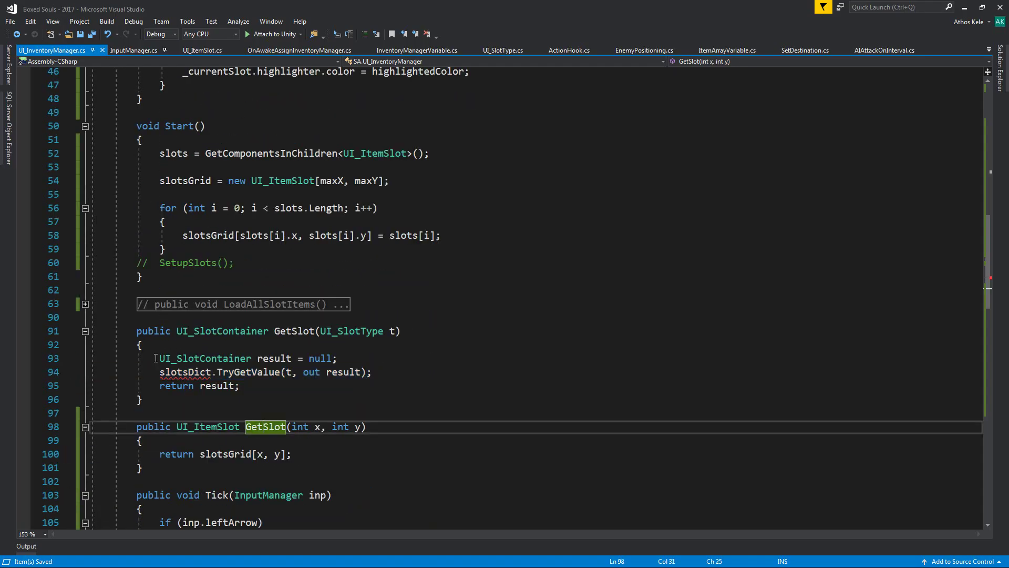
scroll(140, 291, down, 3)
mouse_move(132, 215)
mouse_down()
mouse_move(223, 303)
mouse_move(221, 294)
mouse_up()
key(ctrl+k)
key(ctrl+c)
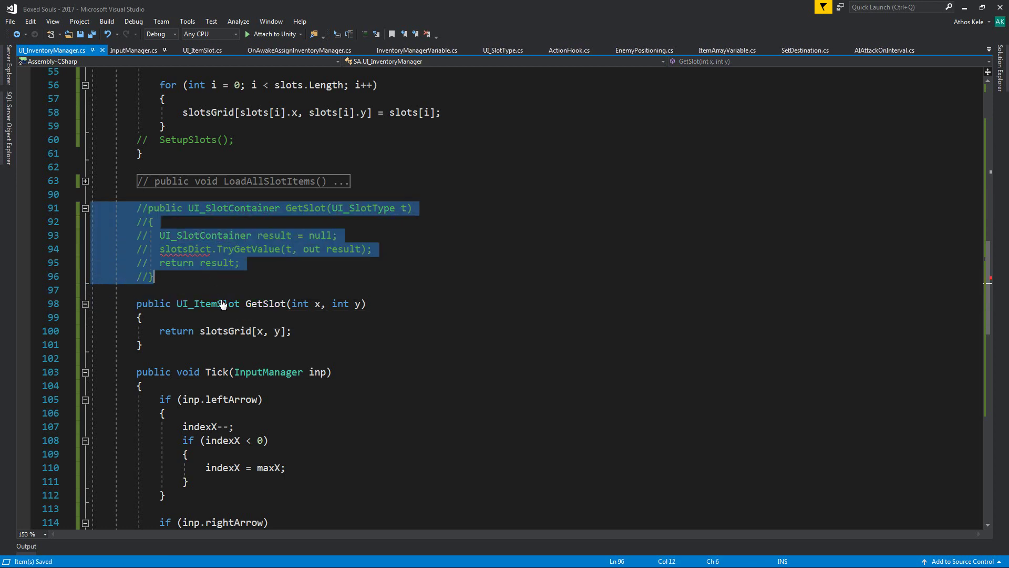
click(560, 259)
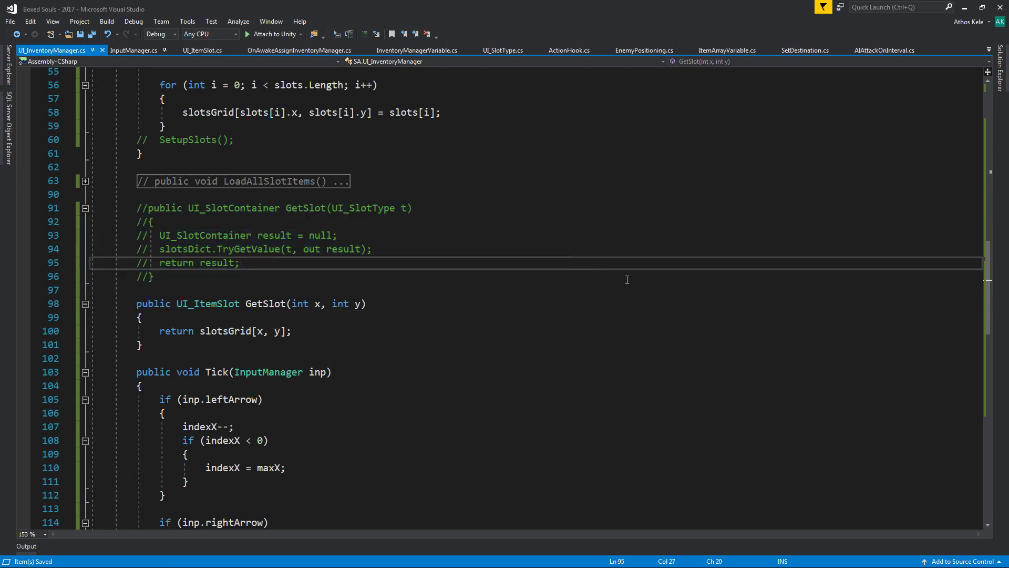
click(964, 8)
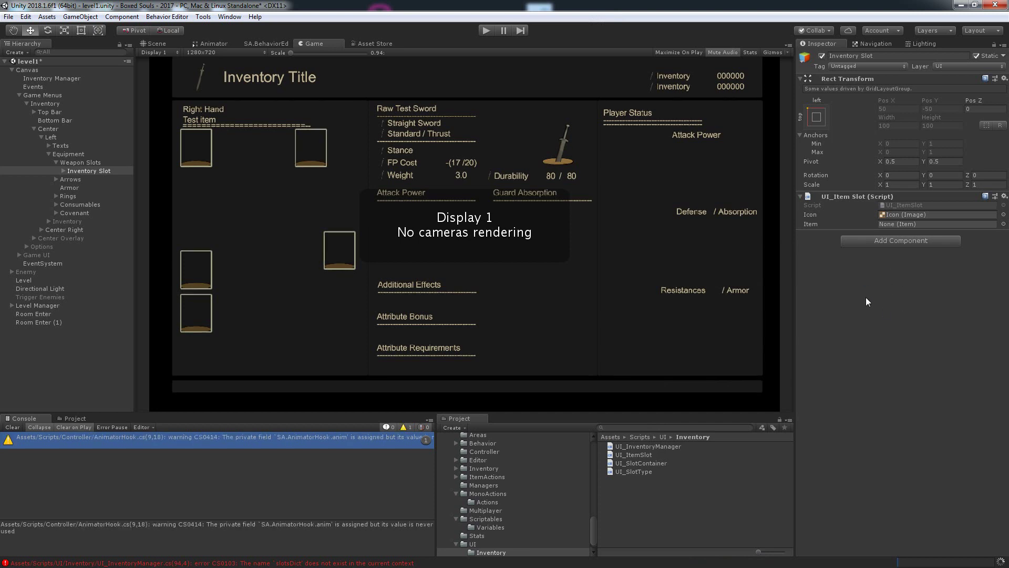
- Duplicate the Inventory Slot into Inventory Slot (1) and set its X to 1
click(897, 243)
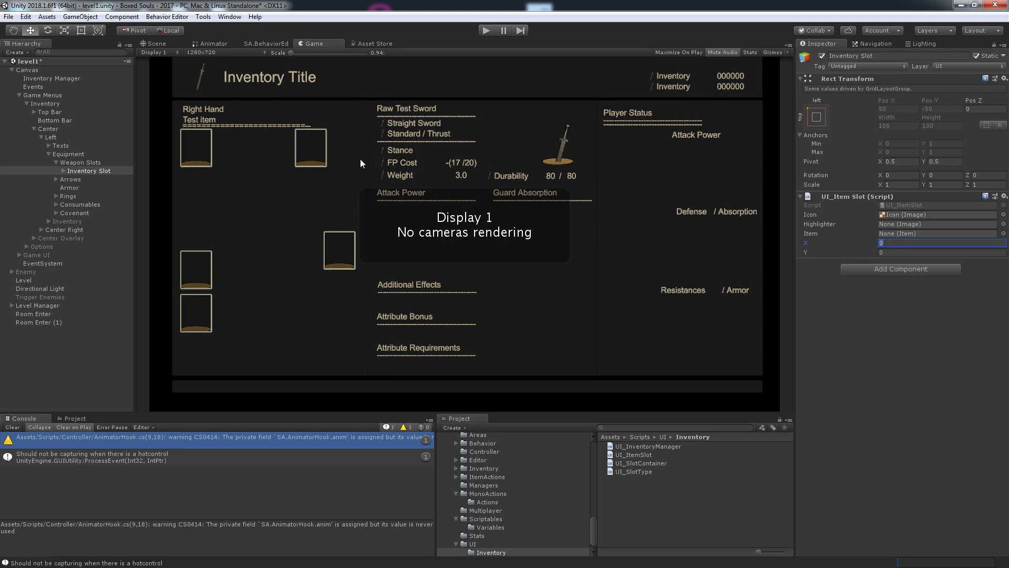
click(63, 170)
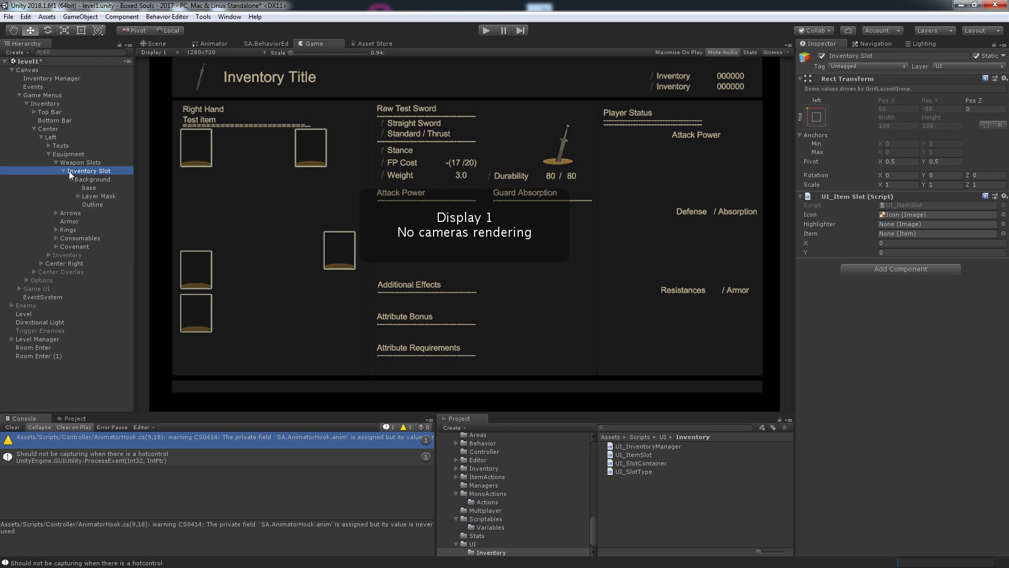
click(63, 170)
key(ctrl+d)
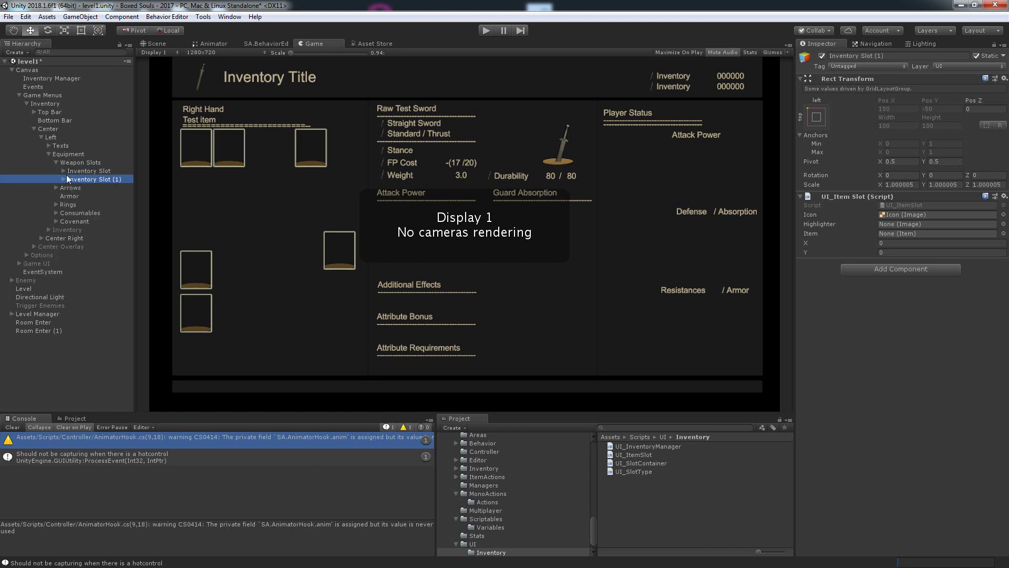
click(83, 162)
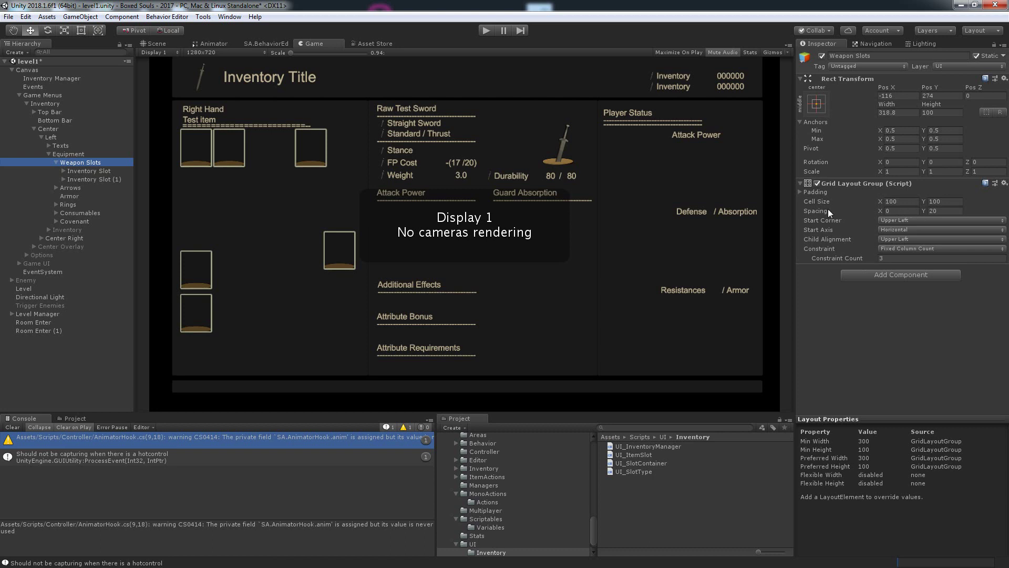
click(109, 168)
click(101, 179)
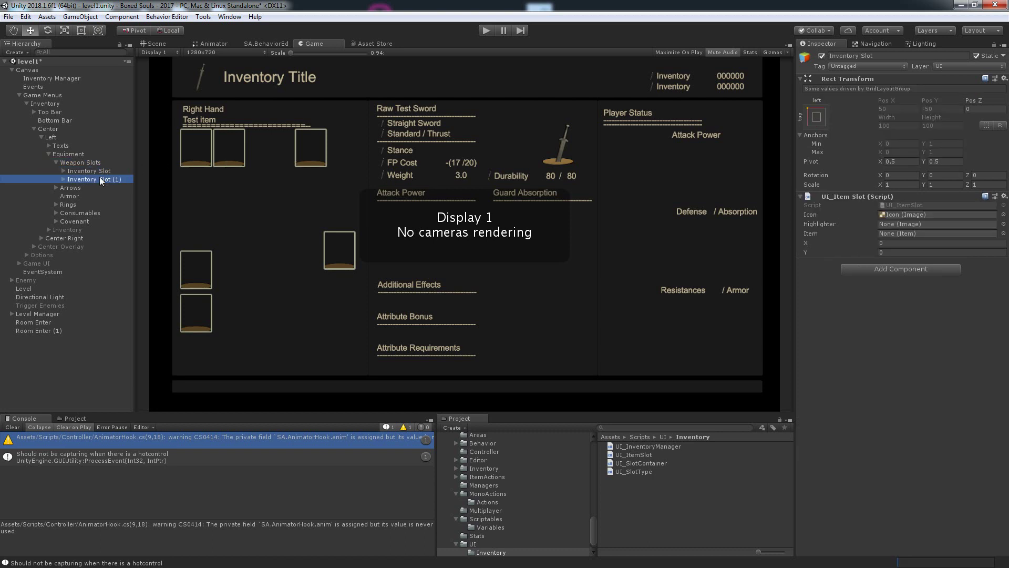
click(84, 156)
click(84, 163)
click(89, 171)
click(90, 180)
click(895, 243)
text(1)
key(Return)
- Add Inventory Slot (2) at X 2, and Inventory Slot (3) at X 0, Y 1
click(105, 182)
key(ctrl+d)
click(884, 243)
text(2)
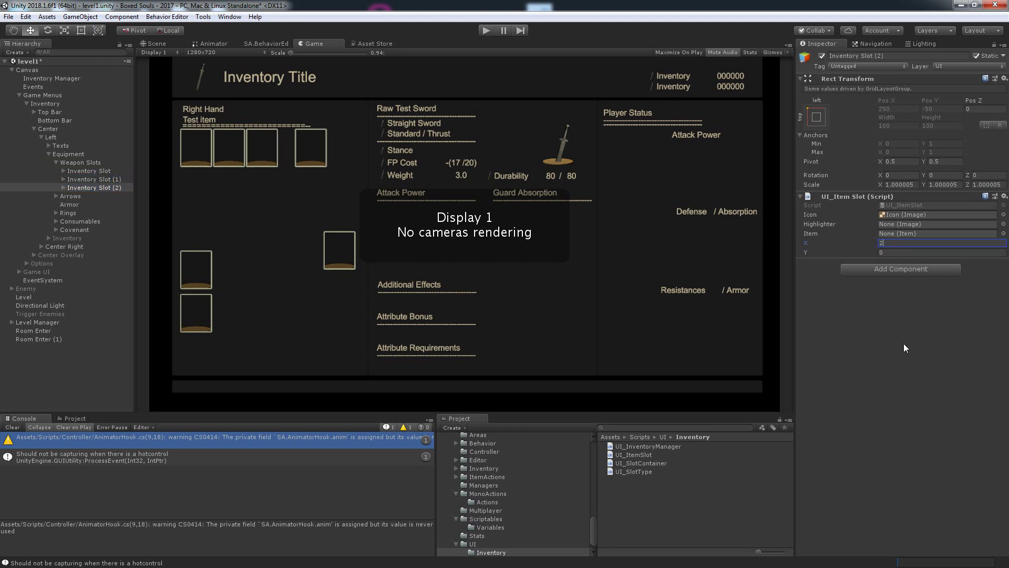
key(Return)
click(99, 187)
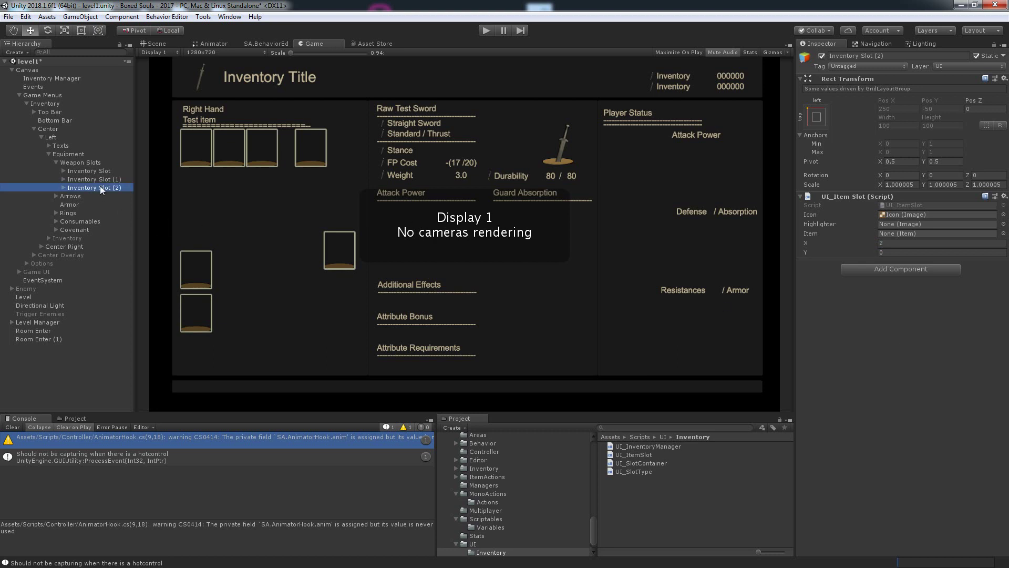
click(105, 179)
click(110, 186)
key(ctrl+d)
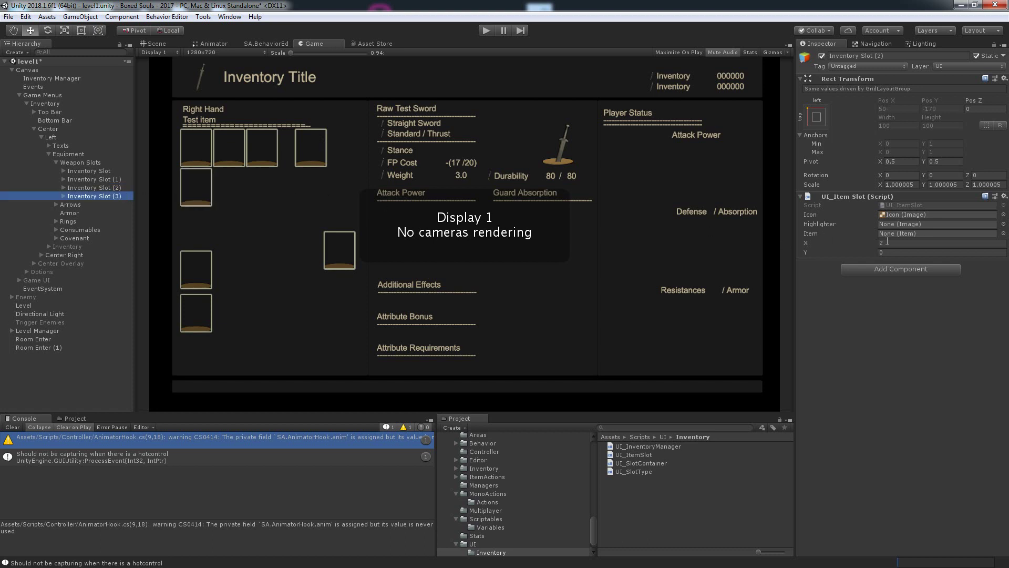
click(888, 252)
text(1)
click(894, 243)
text(0)
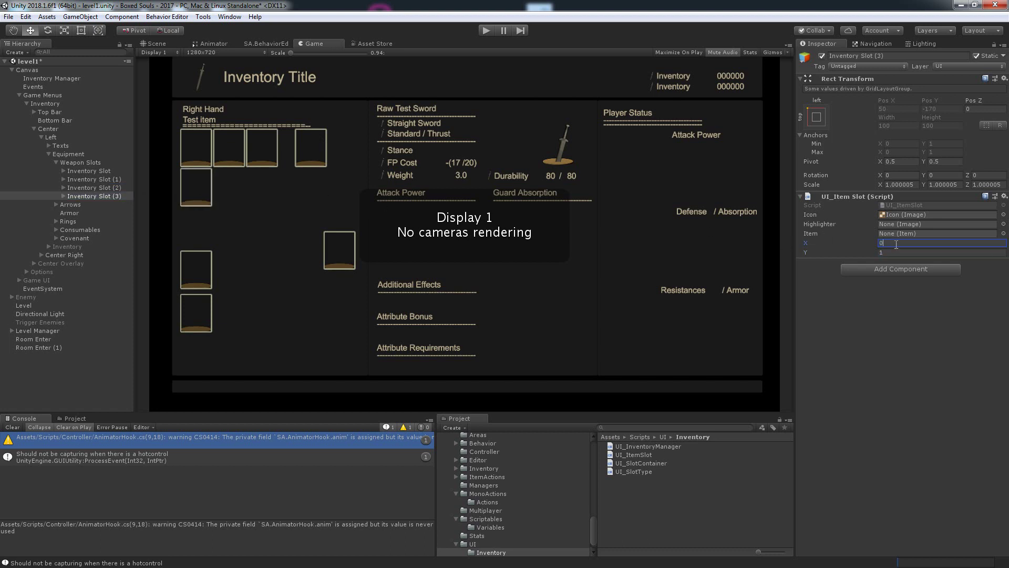
- Add Inventory Slots (4) and (5), setting Slot (5) to X 2 in the second row
click(86, 197)
key(ctrl+d)
key(ctrl+d)
click(93, 207)
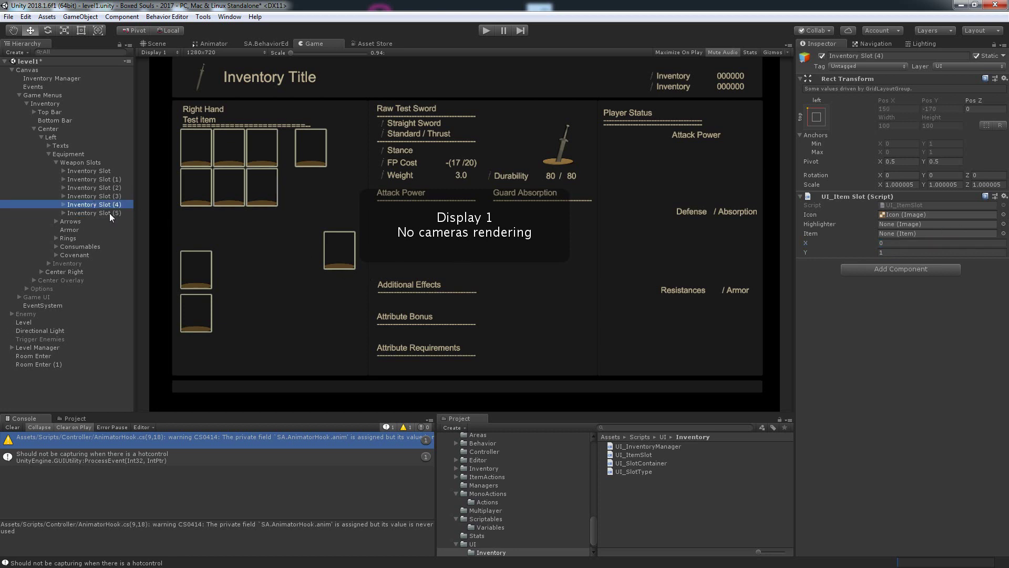
click(883, 243)
text(2)
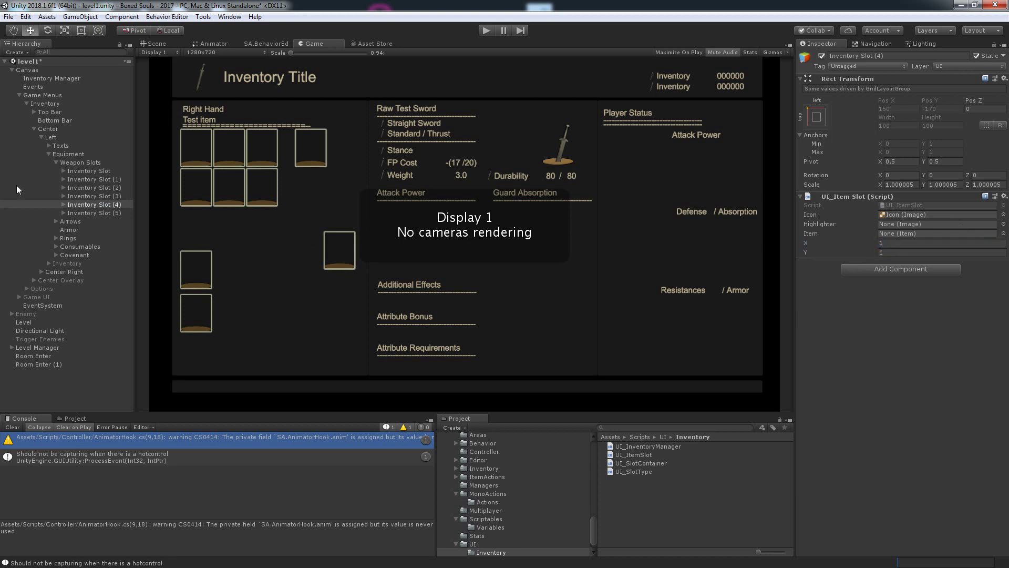
click(96, 213)
click(894, 242)
text(2)
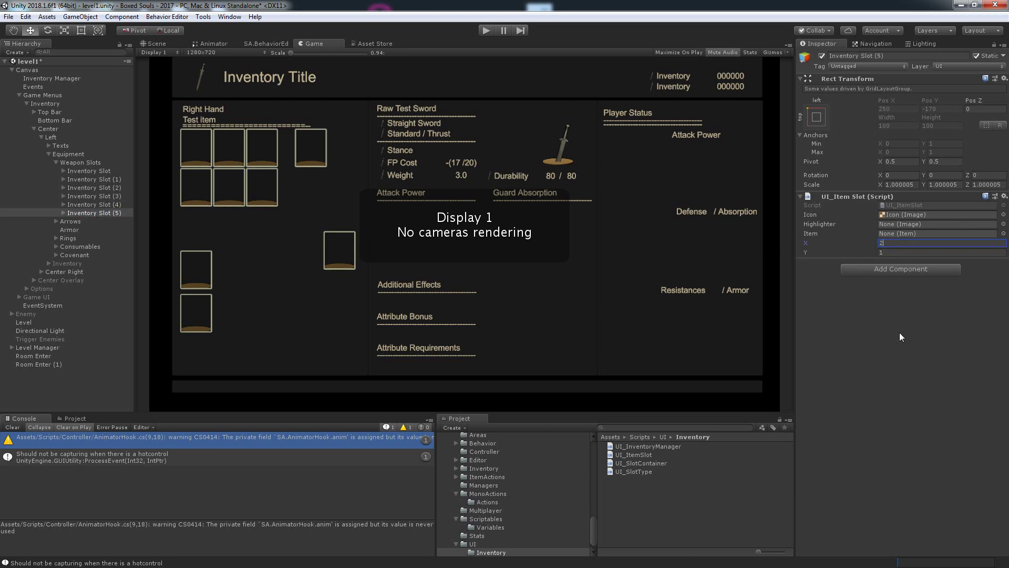
key(Return)
click(108, 171)
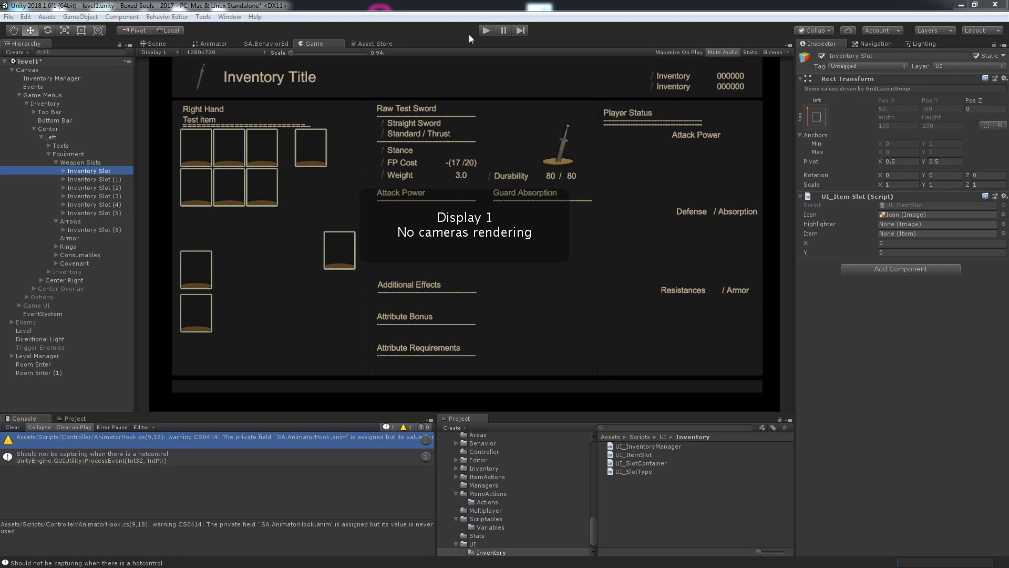
- Check the slot's Background children, then drag its Outline image into the Highlighter field
click(63, 170)
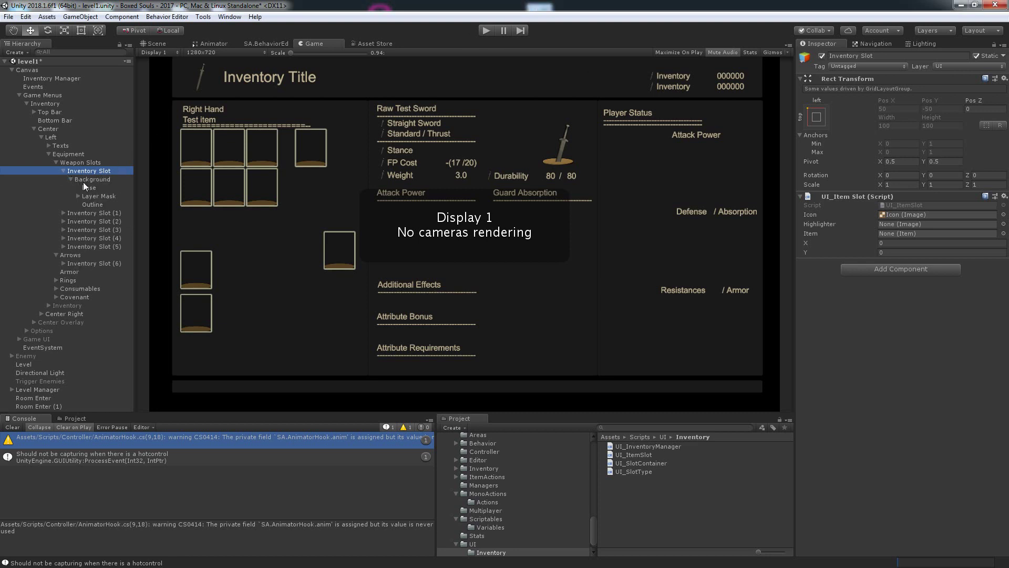
click(92, 181)
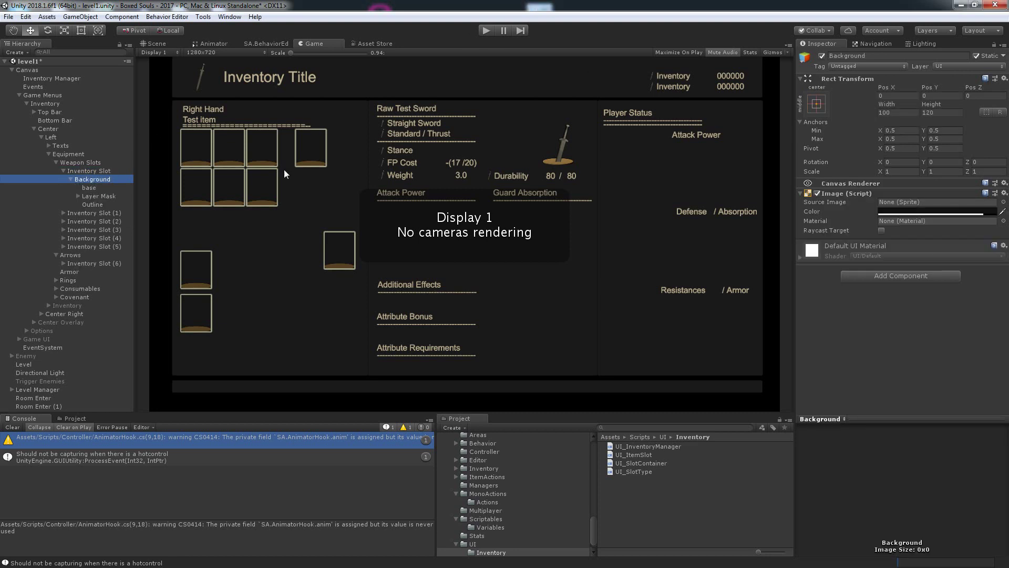
click(100, 188)
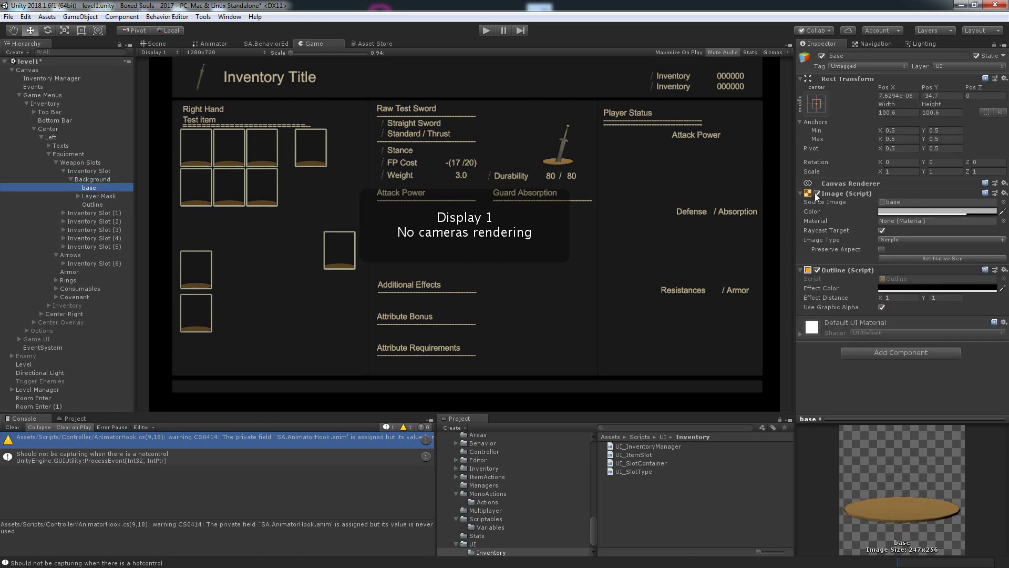
click(121, 196)
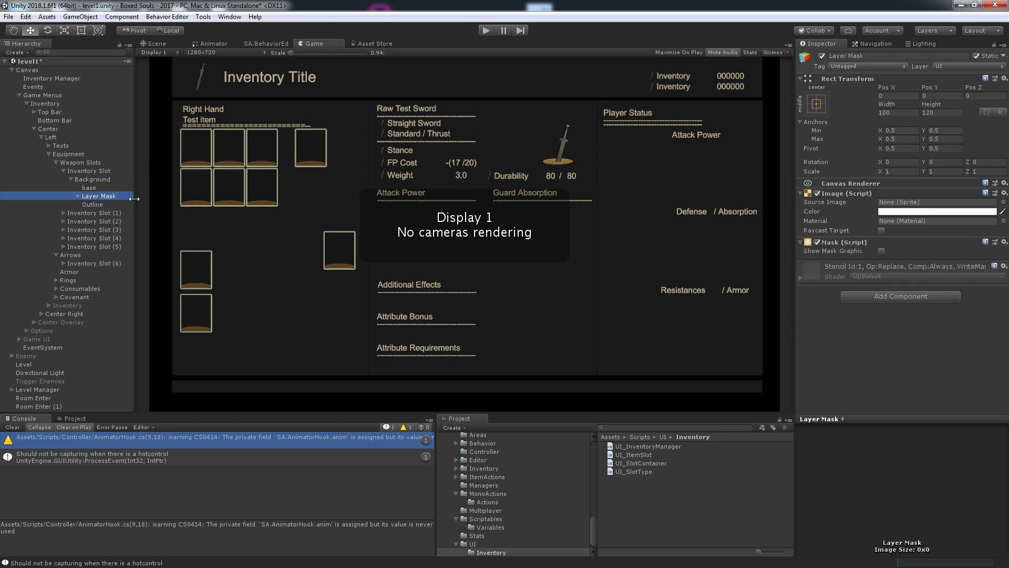
click(96, 205)
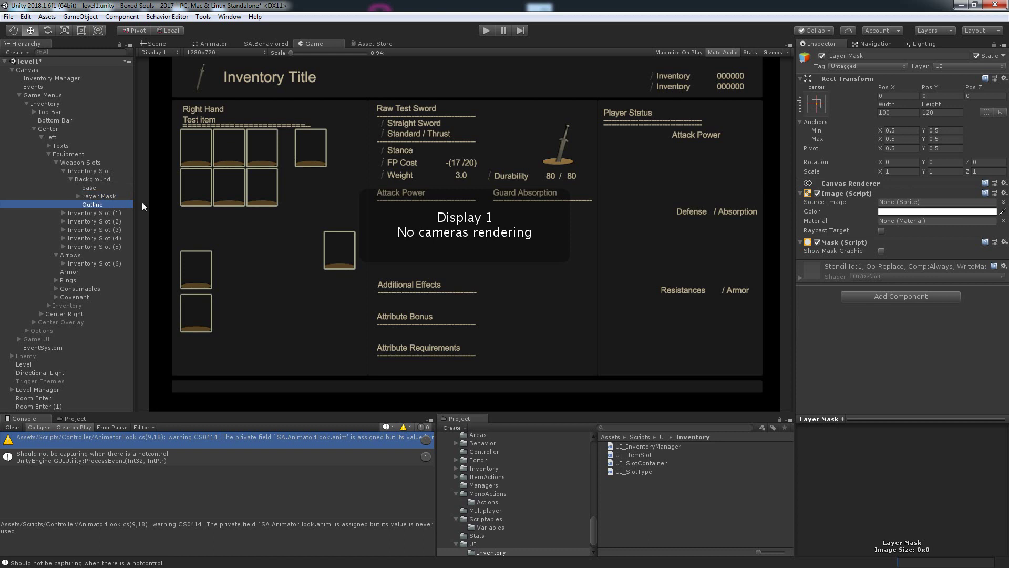
click(818, 193)
click(817, 193)
click(818, 193)
click(818, 193)
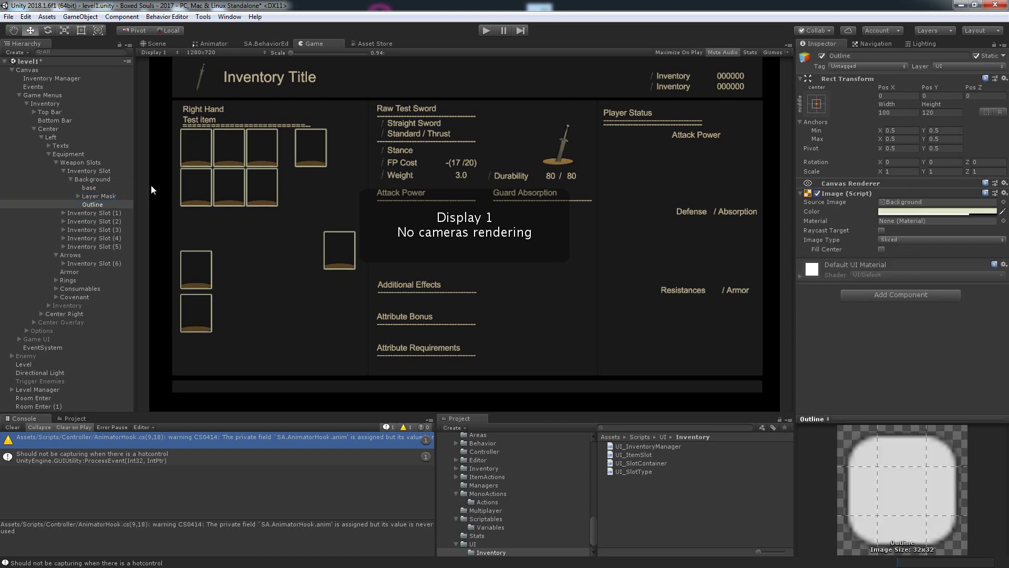
click(84, 171)
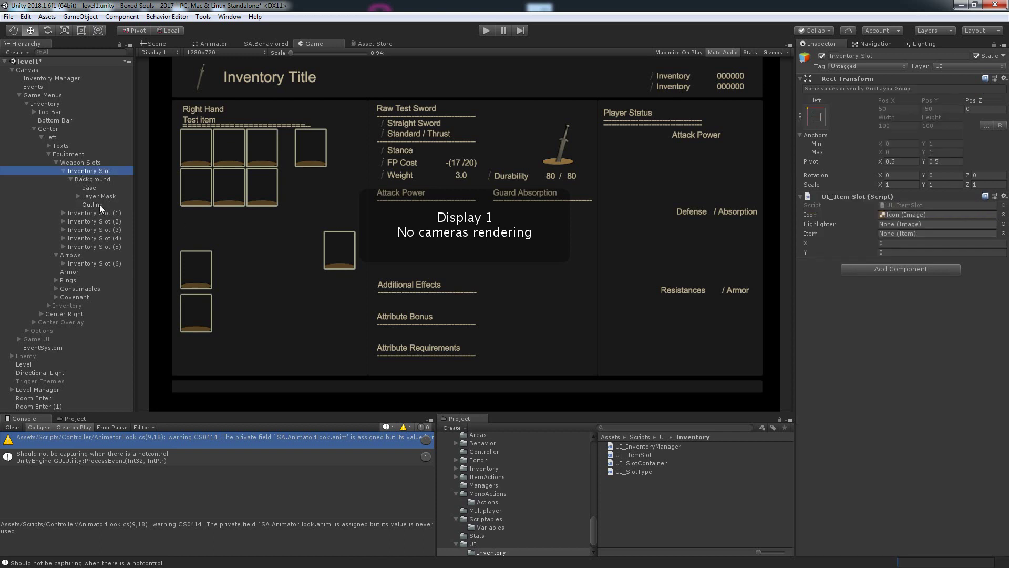
drag(99, 204, 912, 222)
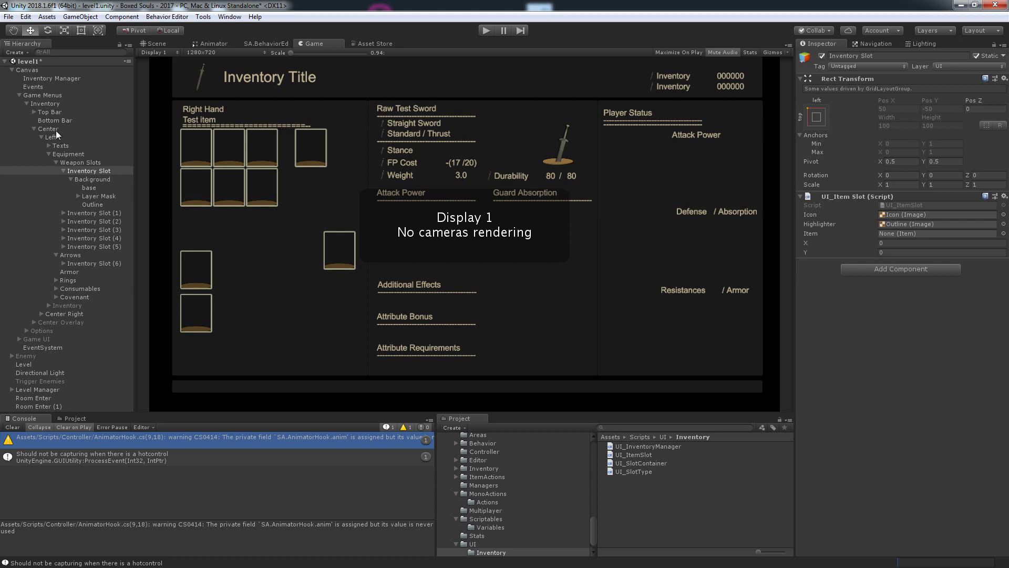
- Eyedrop the slot border's tan as the Inventory Manager's Normal Color, fully opaque
click(105, 78)
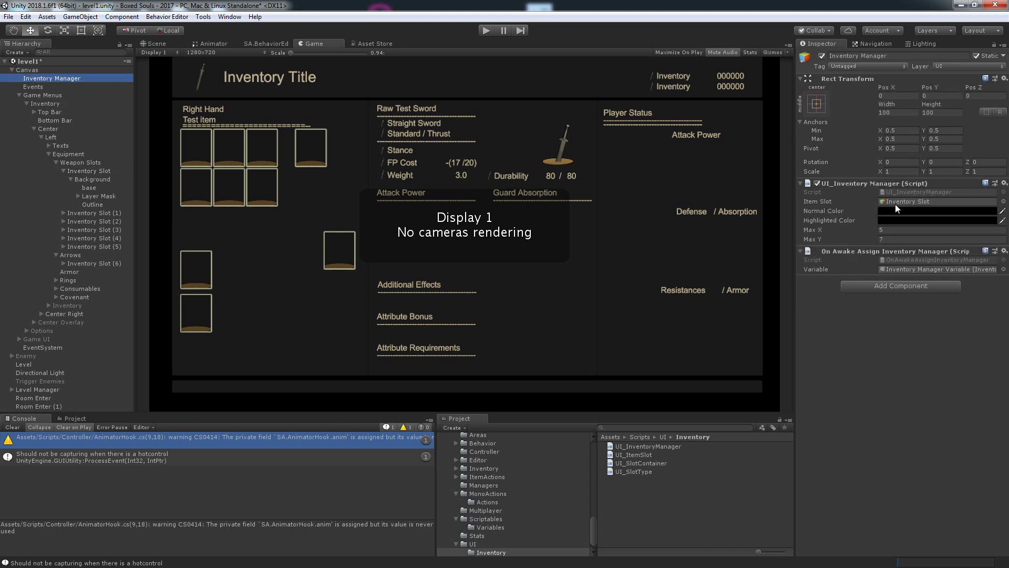
click(1002, 211)
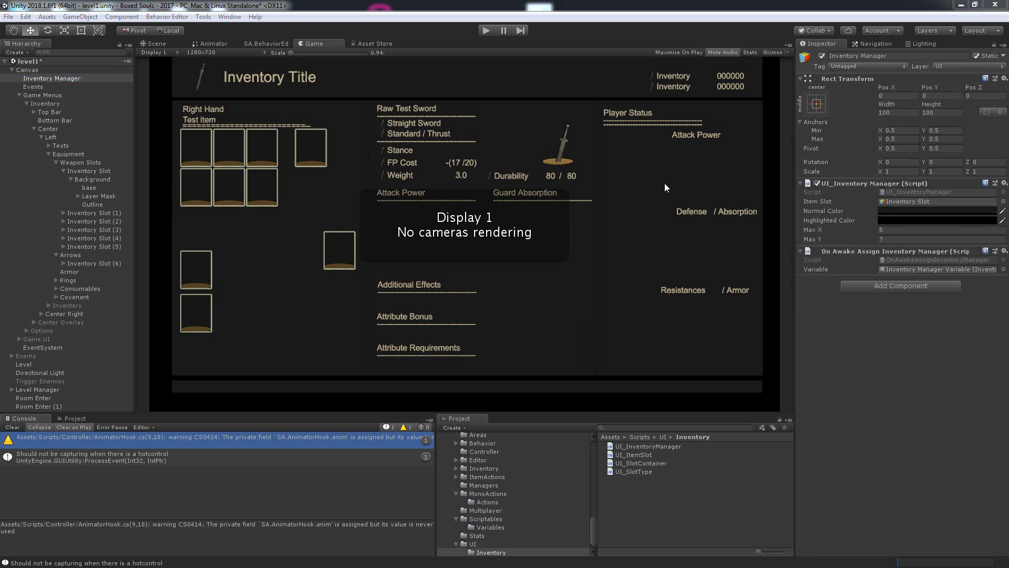
click(326, 143)
click(892, 211)
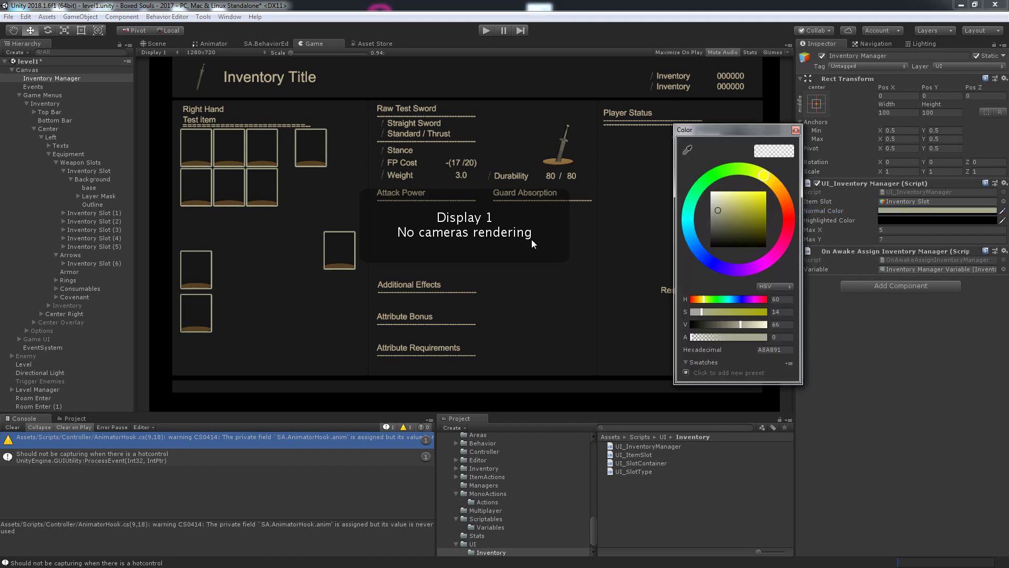
drag(710, 337, 766, 337)
click(796, 130)
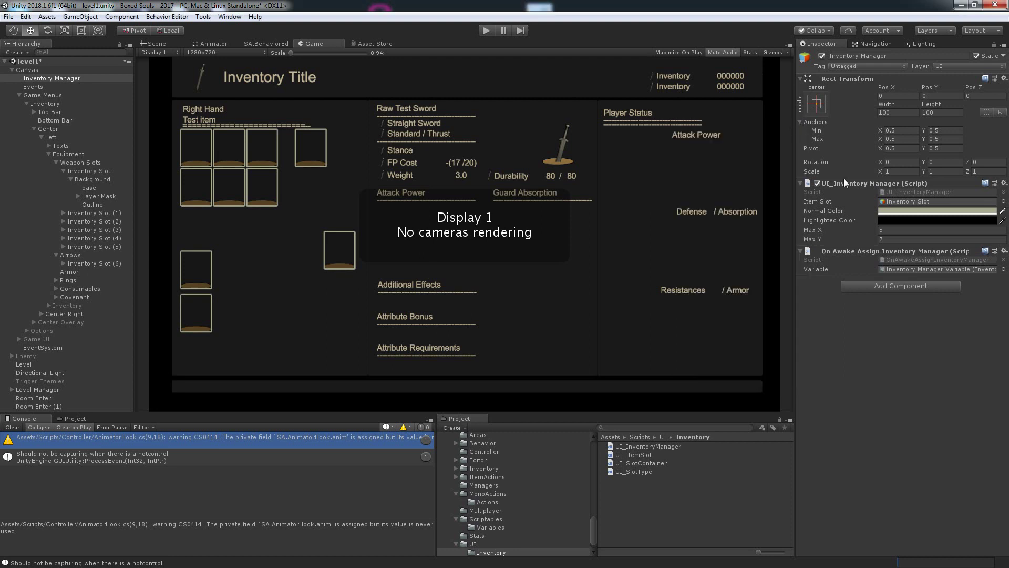
- Set the Highlighted Color to fully opaque bright yellow FFF600
click(923, 220)
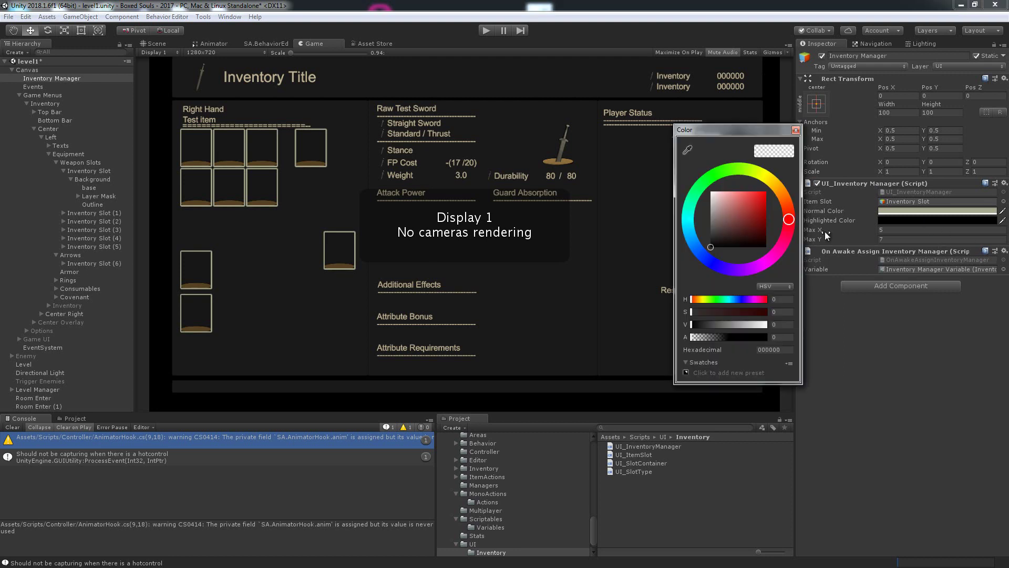
click(769, 174)
drag(759, 210, 770, 188)
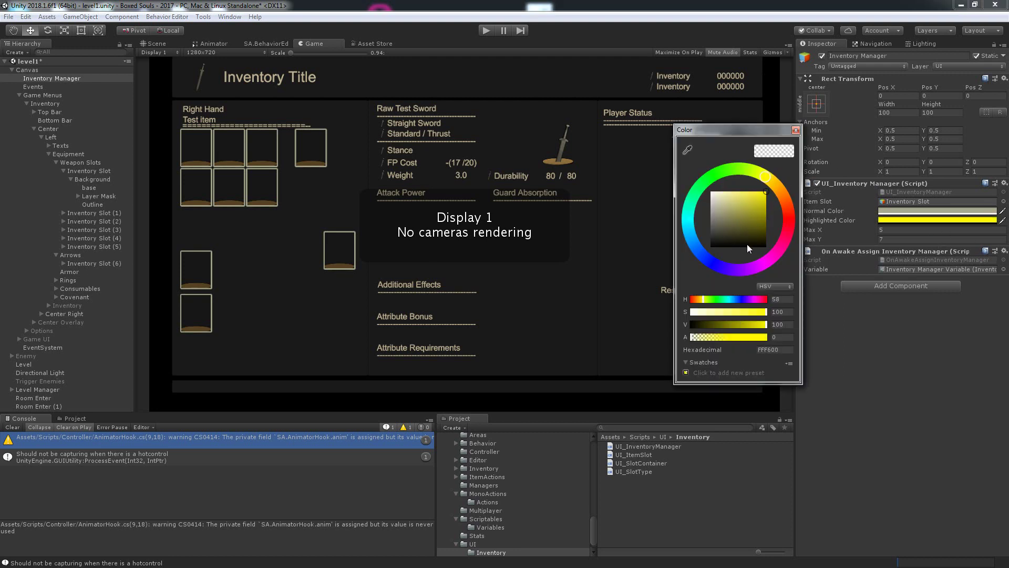
drag(733, 334, 863, 331)
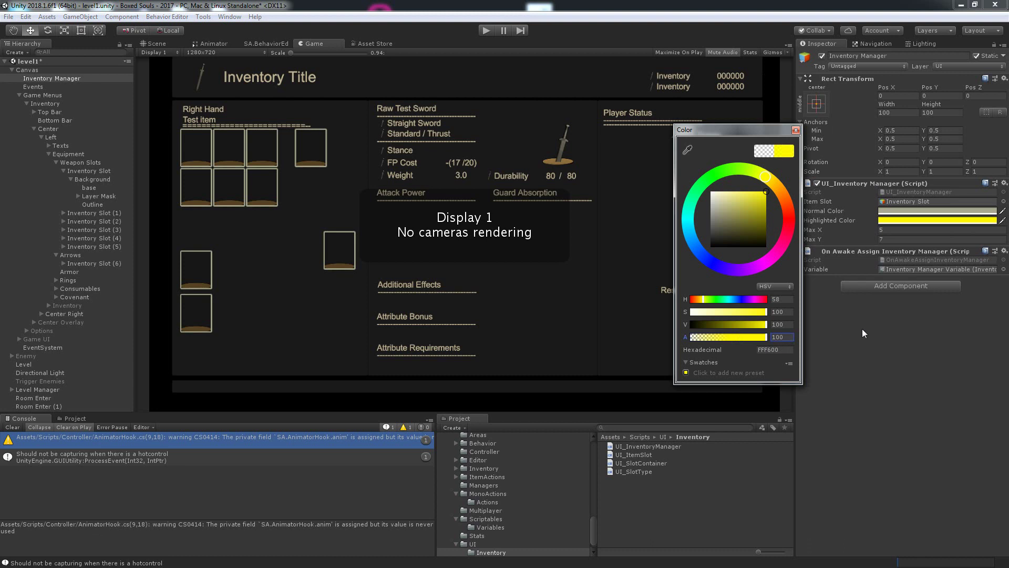
click(795, 130)
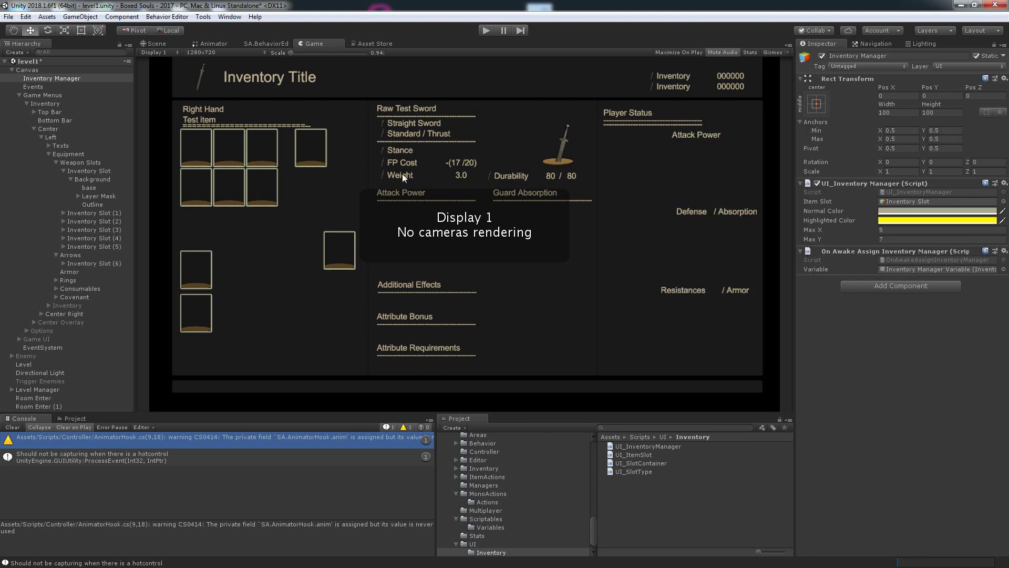
click(64, 171)
click(94, 179)
shift+click(106, 212)
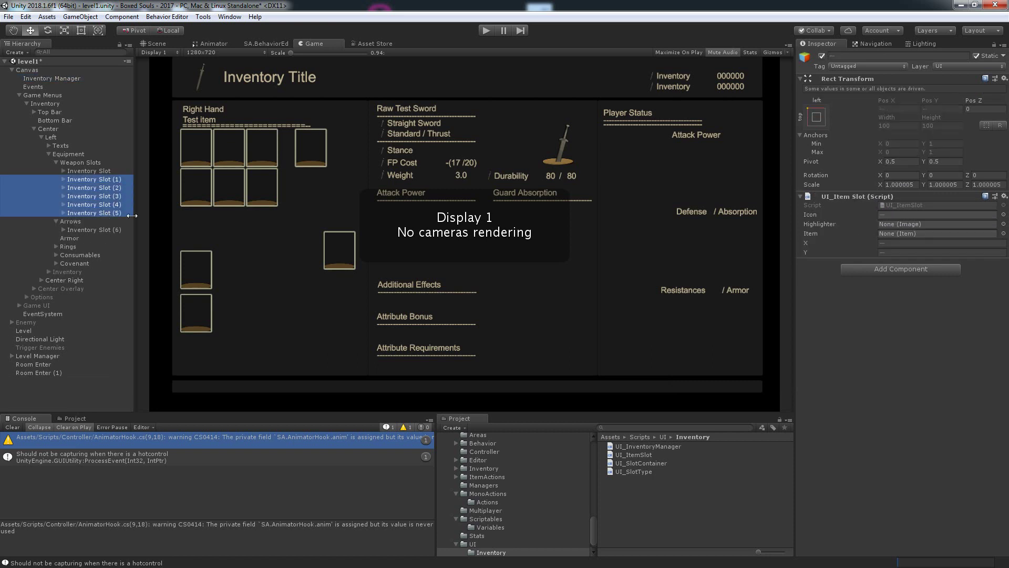
- Undo the slot deletion and inspect the slots in the Consumables group
key(Delete)
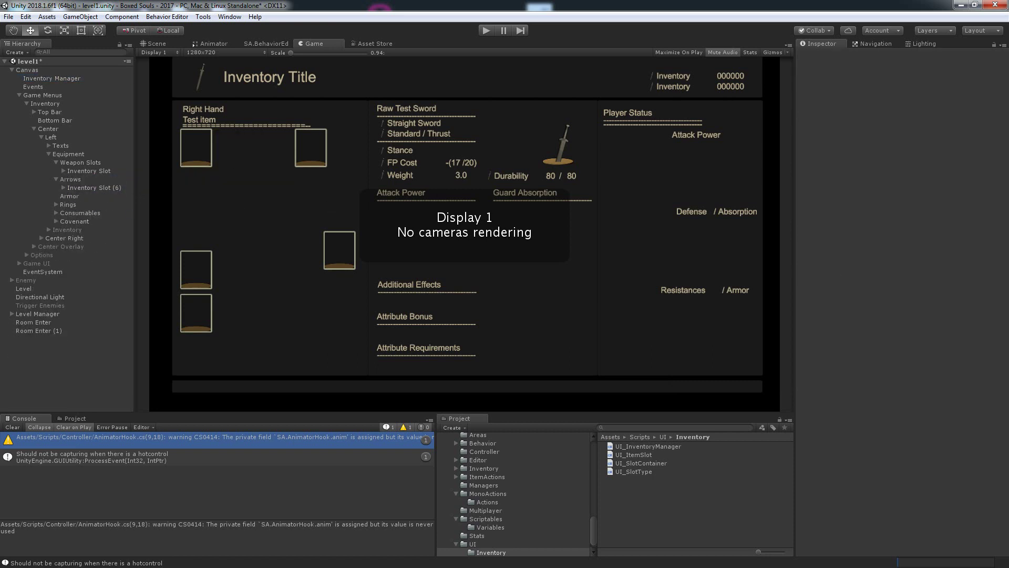
key(ctrl+z)
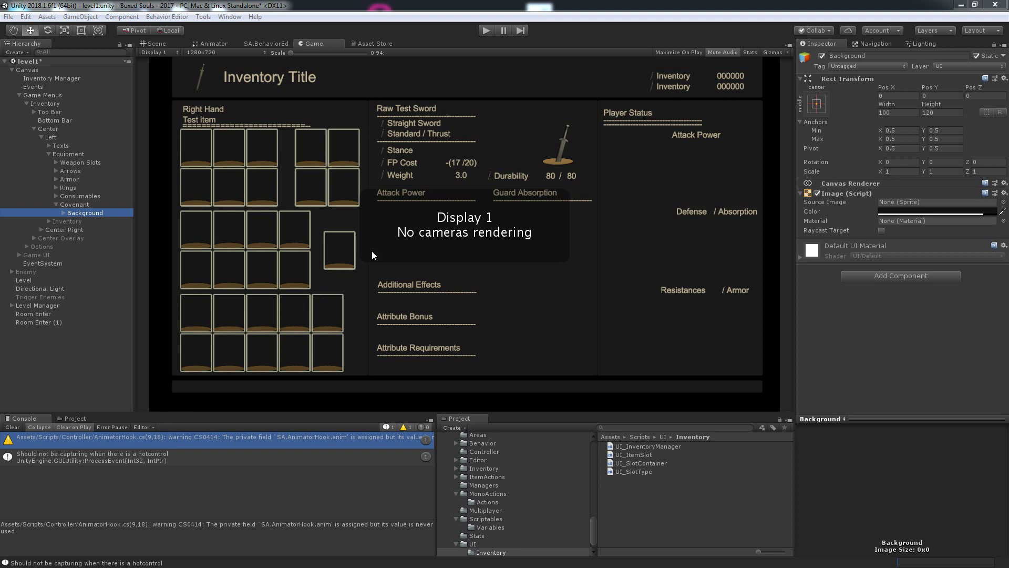
click(56, 204)
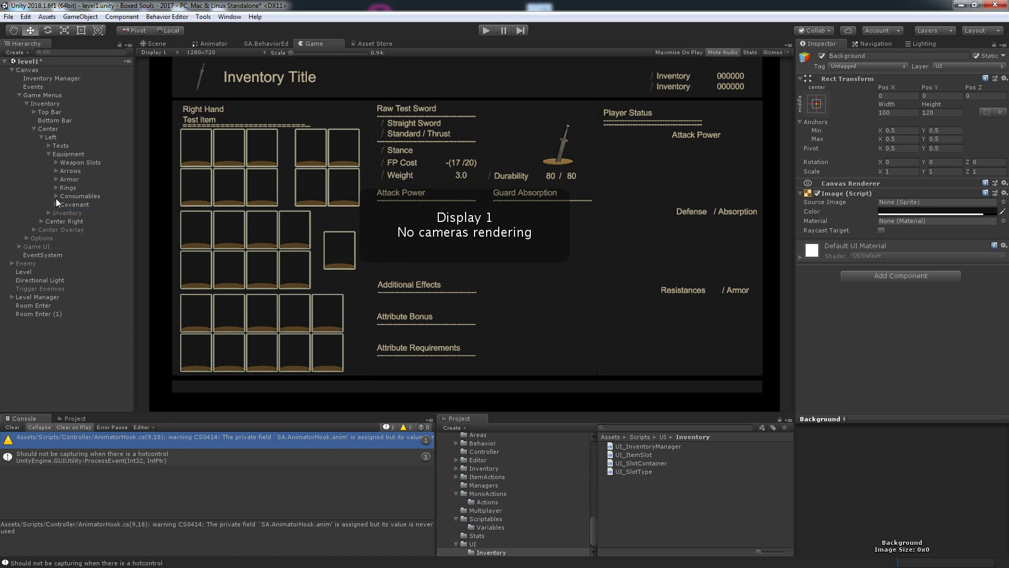
click(55, 196)
drag(80, 212, 99, 279)
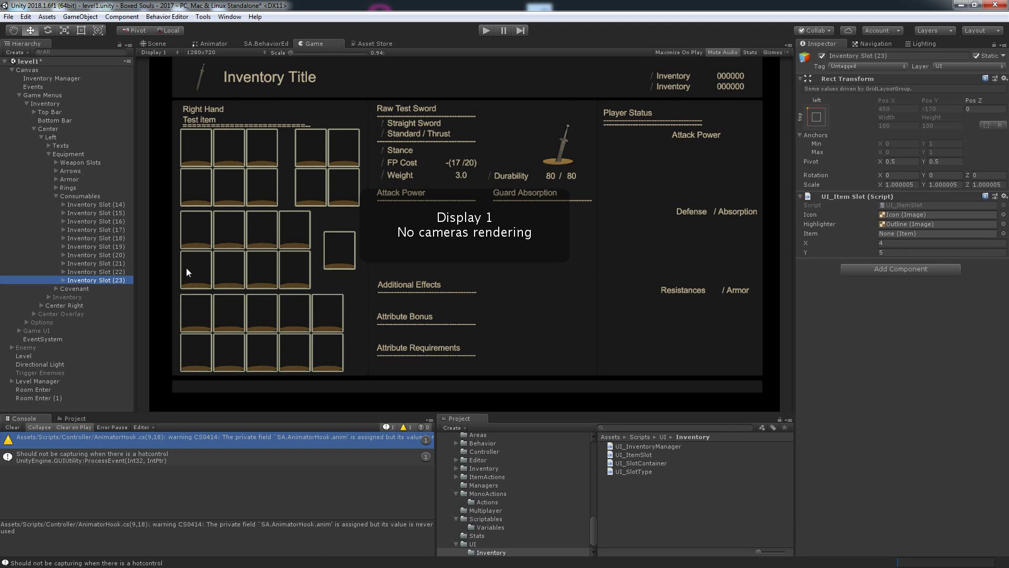
click(53, 195)
- Check Covenant's Background child, then select Weapon Slots to view its 100×100, 3-column grid
click(50, 204)
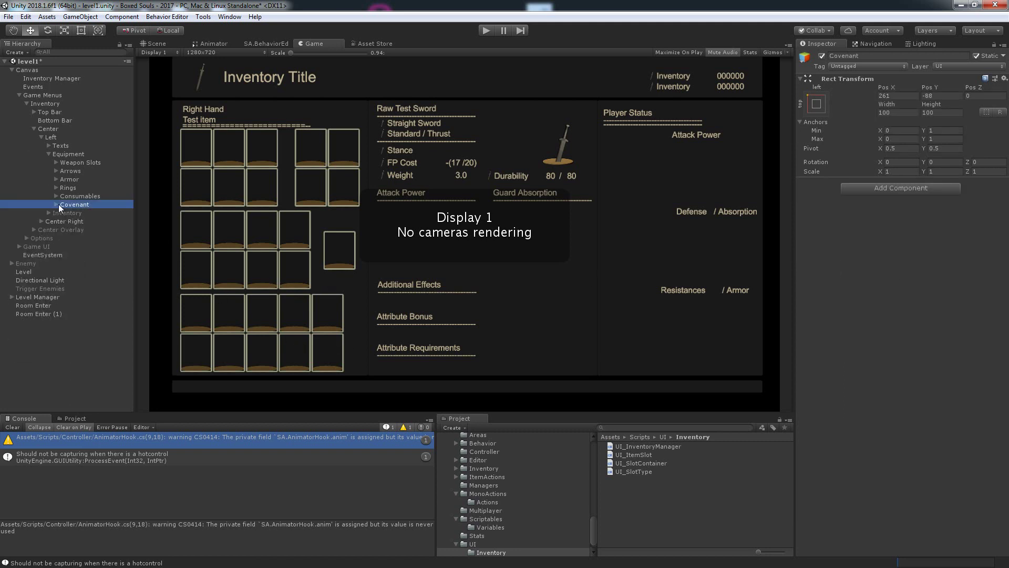
click(56, 205)
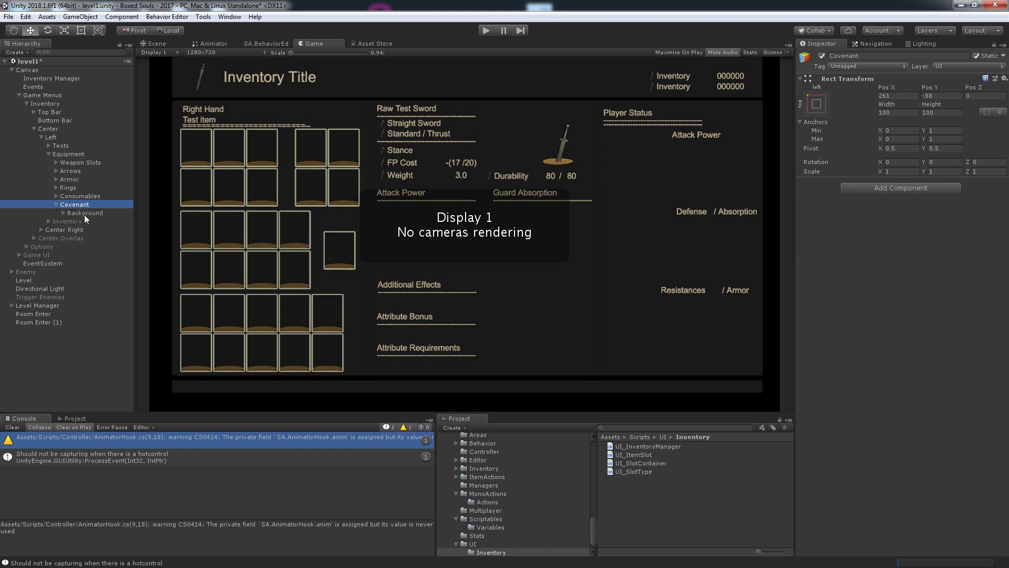
click(84, 213)
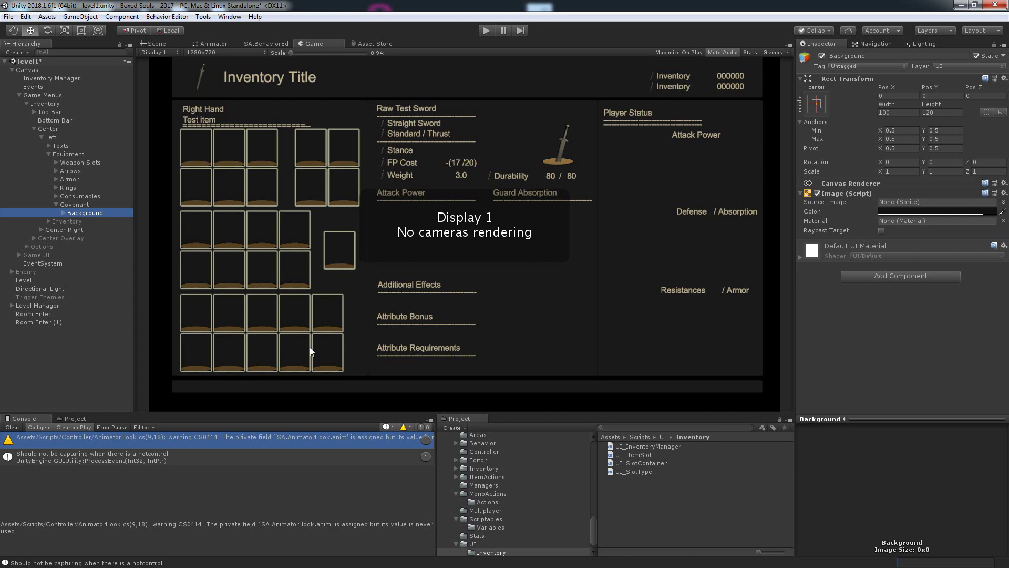
click(56, 204)
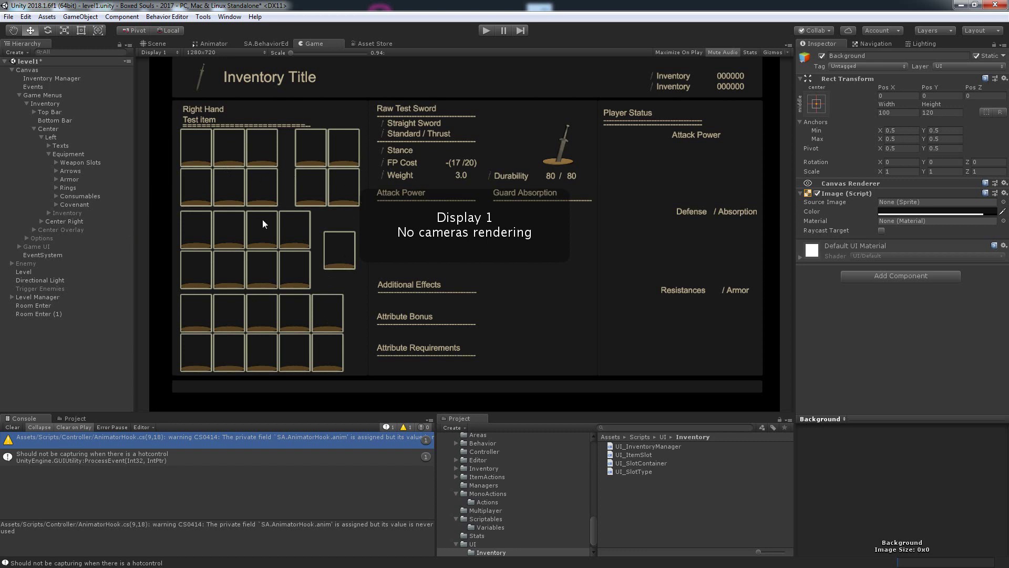
click(78, 164)
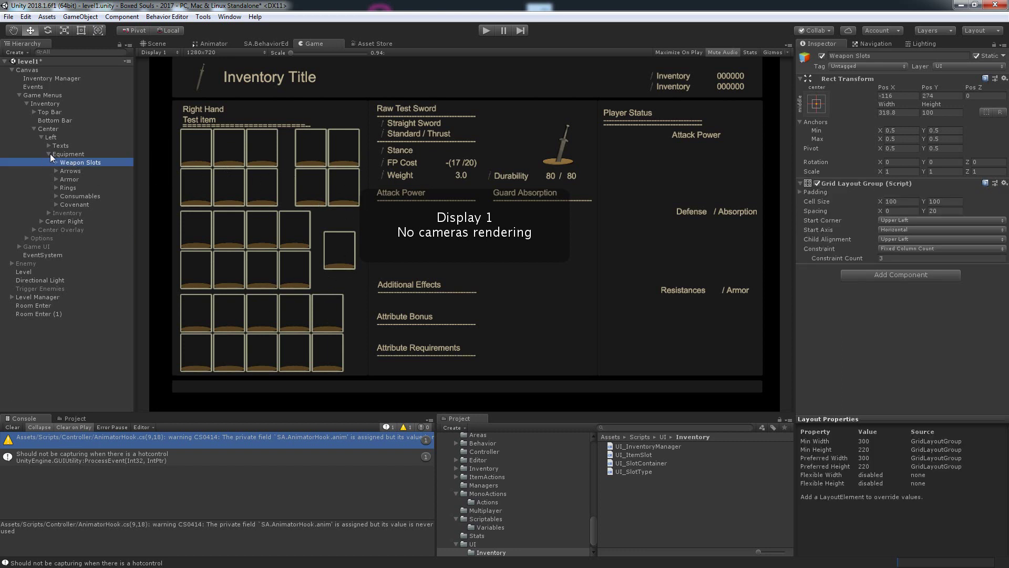
- Collapse Equipment and start dragging Inventory Manager toward Game Menus in the Hierarchy
click(49, 154)
click(50, 79)
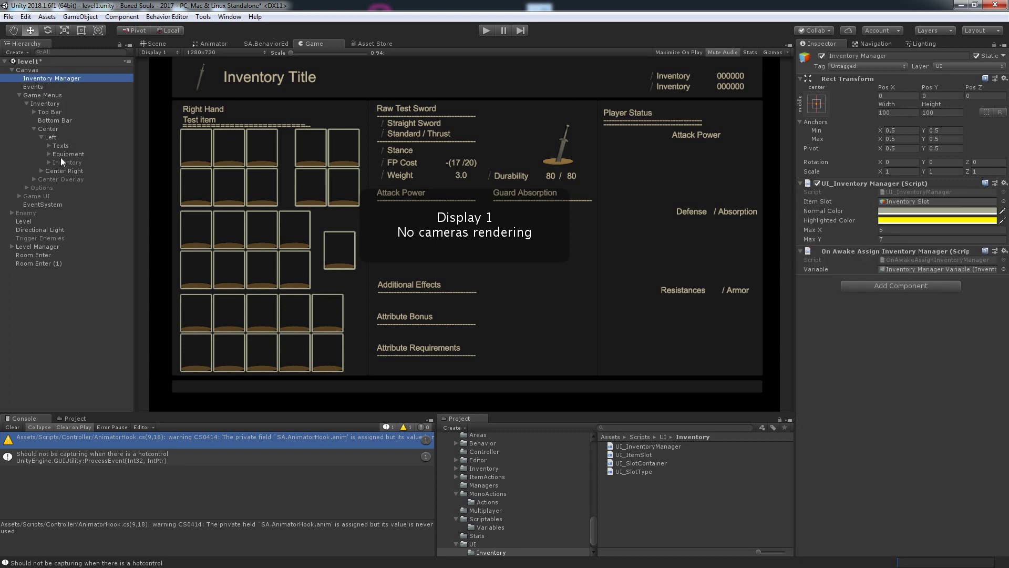
click(62, 160)
click(56, 78)
mouse_move(70, 80)
mouse_down()
mouse_move(57, 97)
mouse_move(59, 87)
mouse_up()
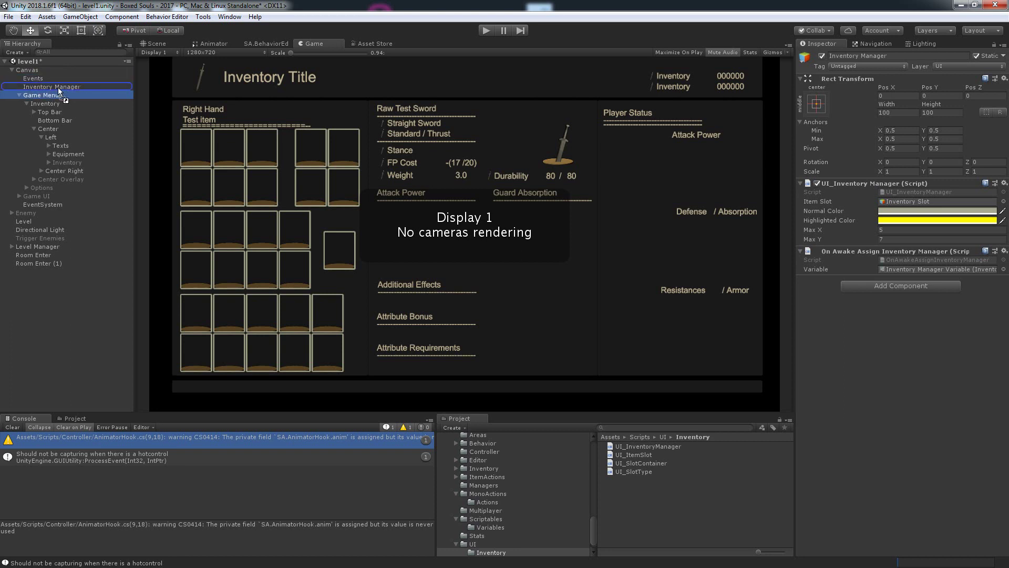
click(60, 87)
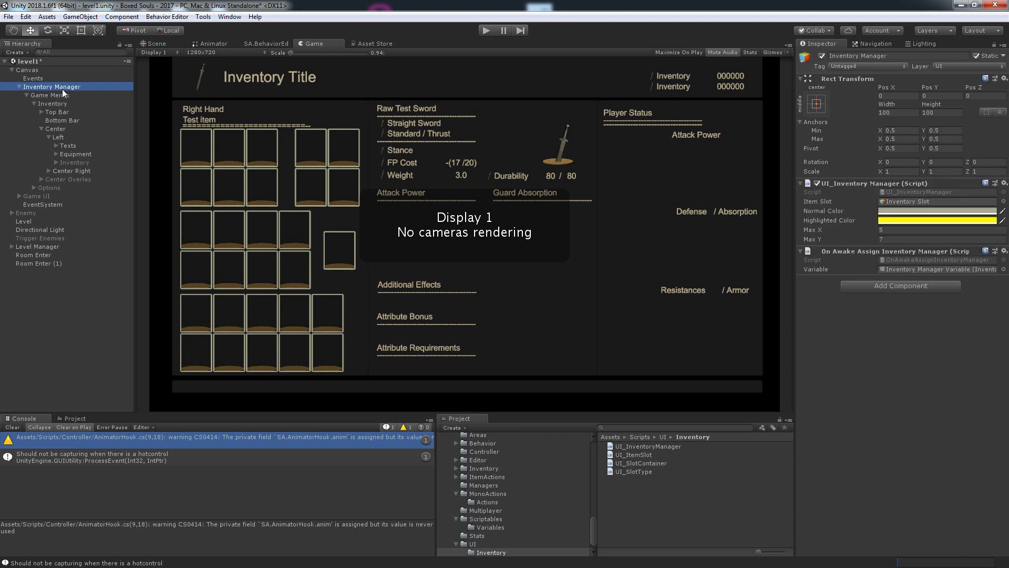
click(61, 94)
click(67, 88)
- Deactivate and then reactivate Game Menus to test hiding the inventory UI
click(111, 94)
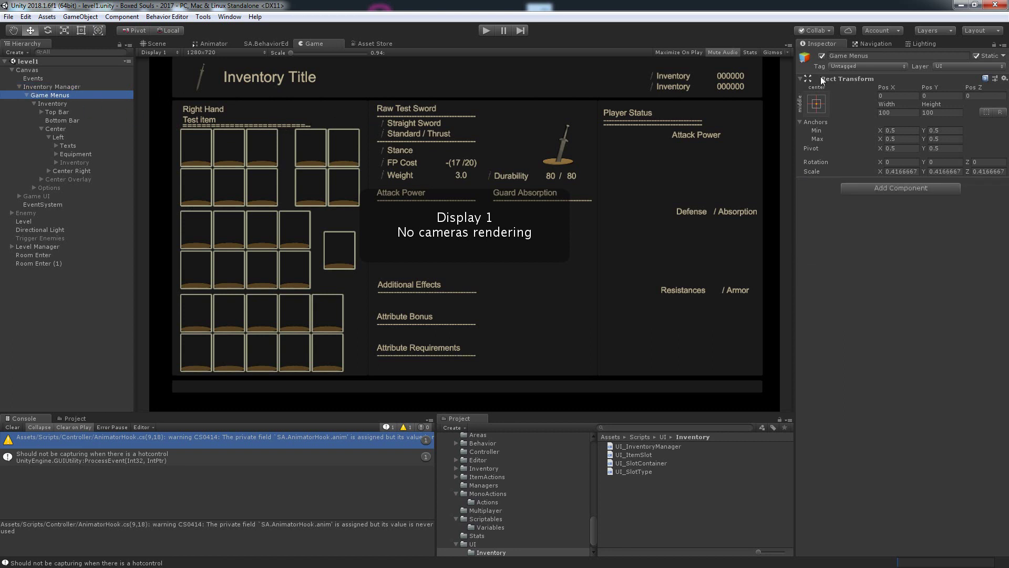
click(822, 55)
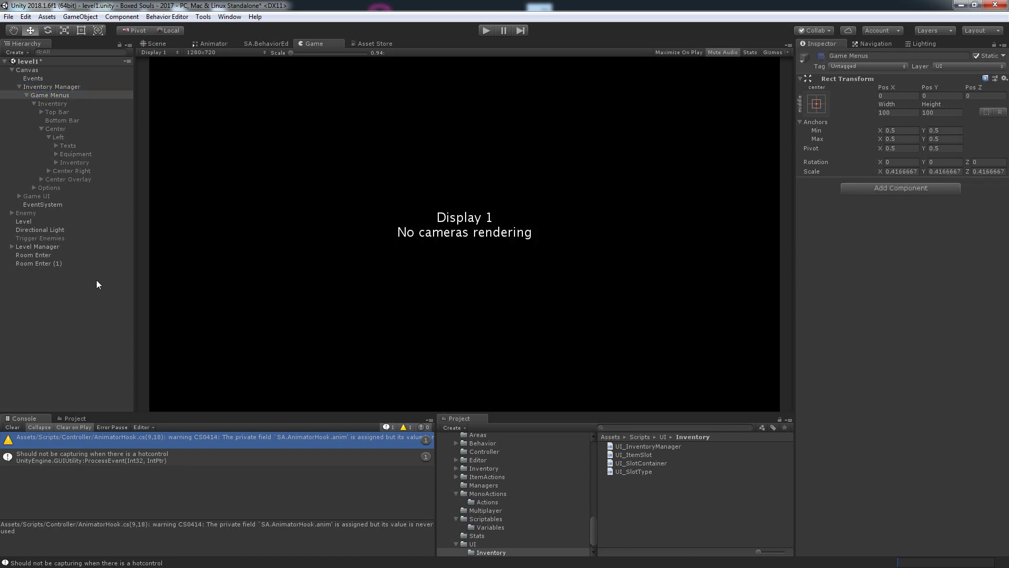
click(67, 88)
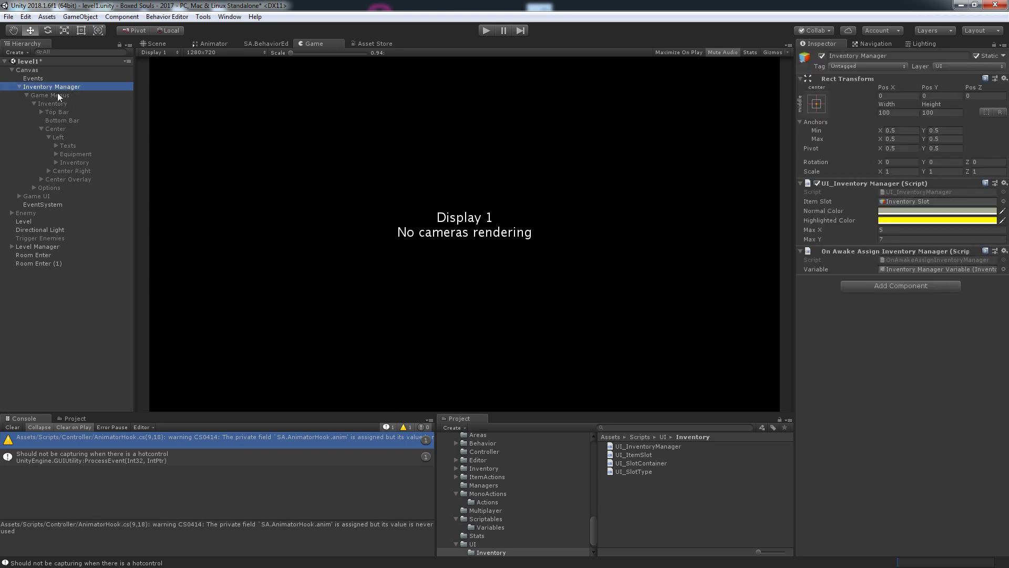
click(58, 94)
click(822, 56)
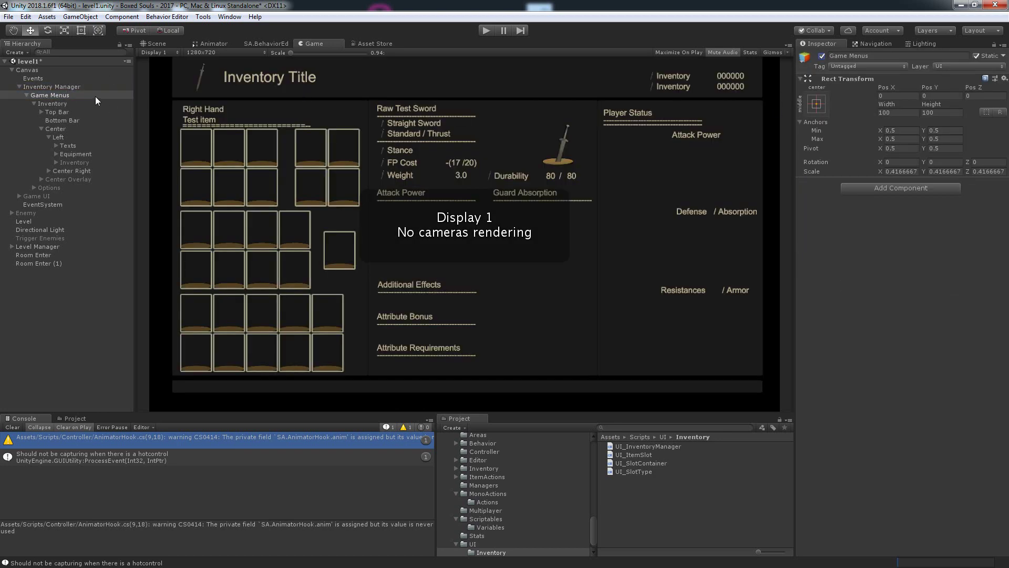
- Make Inventory Manager a child of Game Menus and deactivate Game Menus
drag(47, 93, 49, 81)
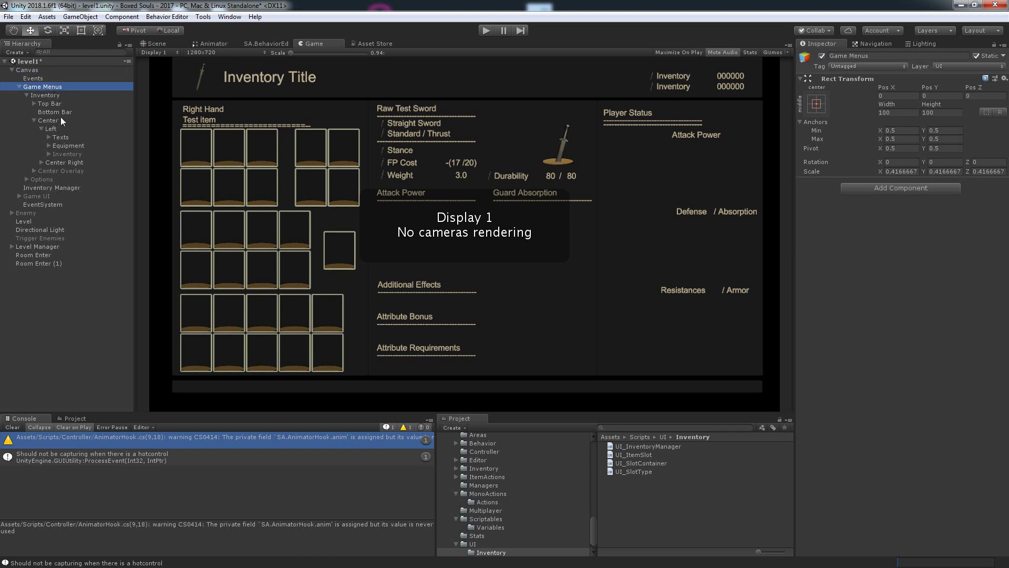
mouse_move(65, 187)
mouse_down()
mouse_move(47, 88)
mouse_move(61, 97)
mouse_up()
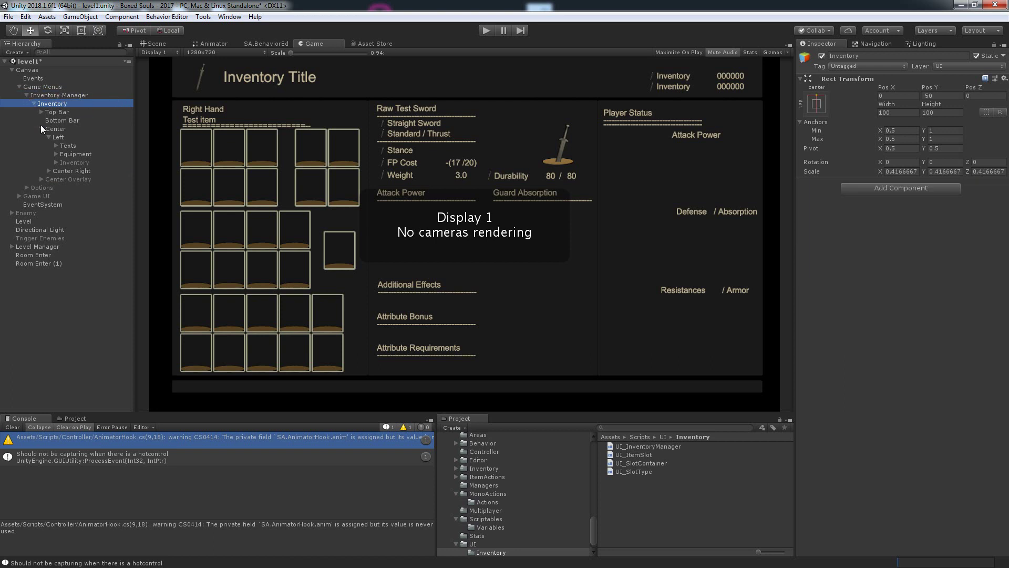
click(34, 103)
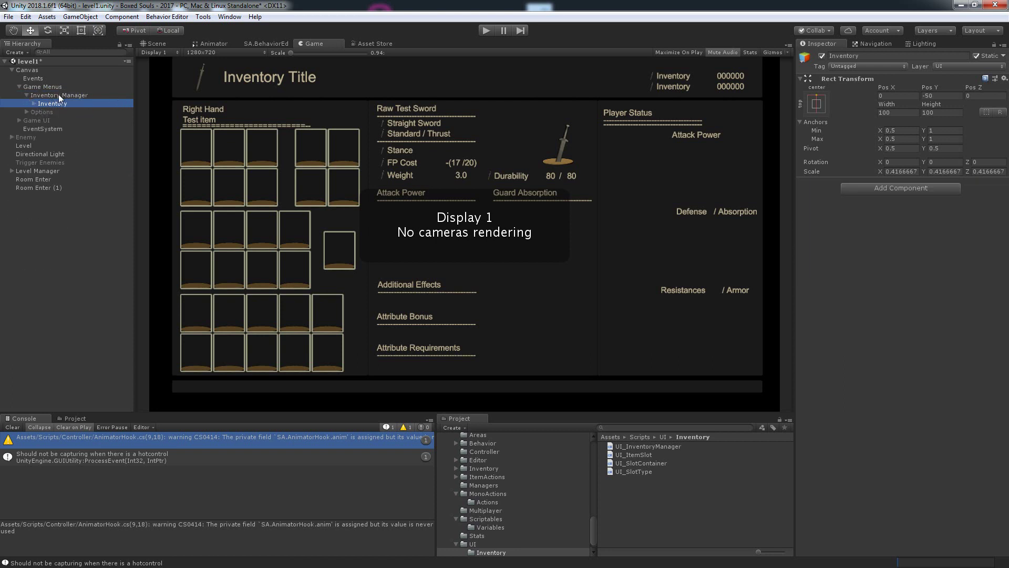
click(59, 96)
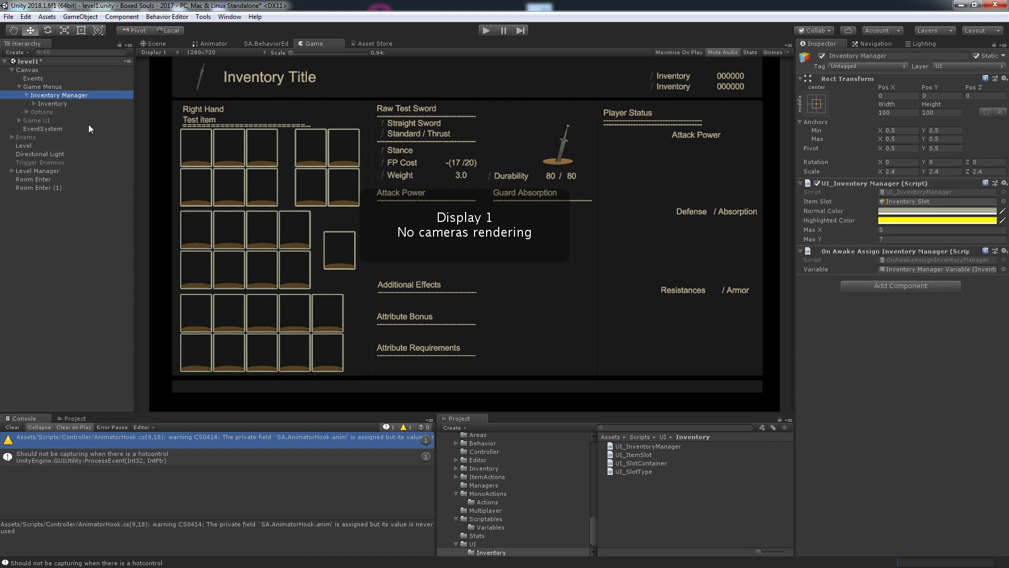
click(48, 86)
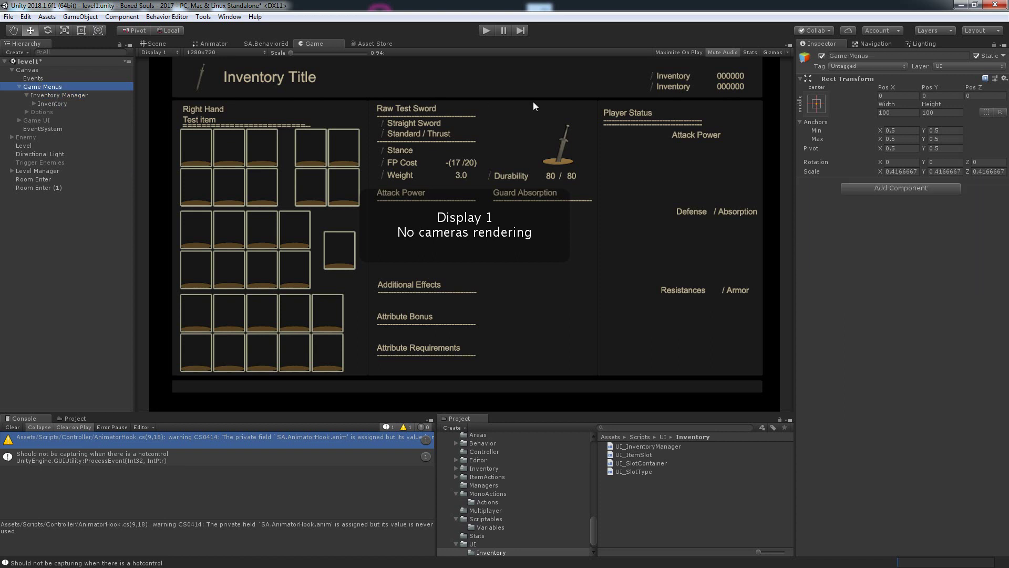
click(822, 56)
click(100, 256)
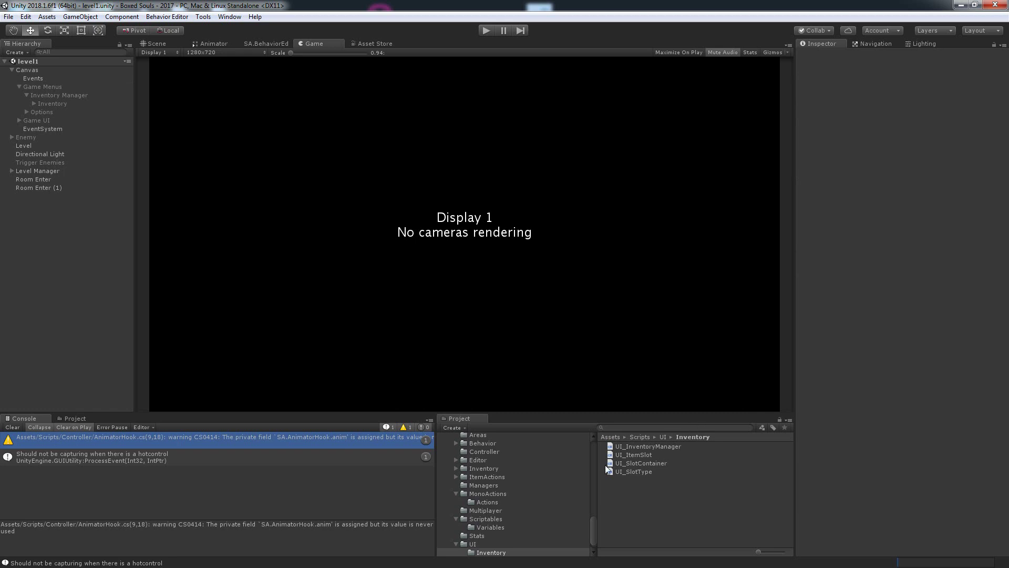
- Open the menu scene from Assets/Scenes, clear the Console, and enter play mode
scroll(487, 522, up, 3)
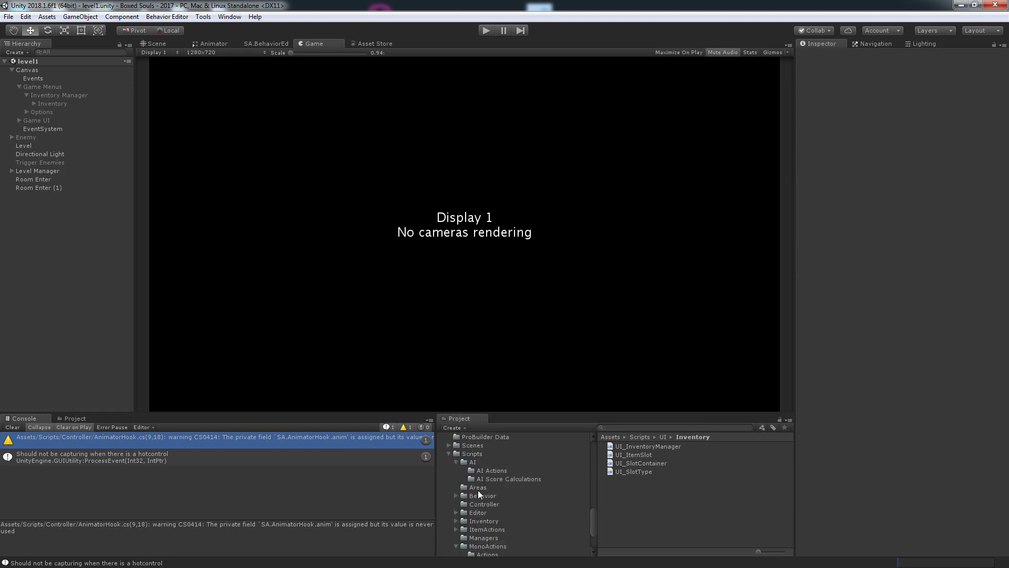
click(482, 445)
double_click(629, 462)
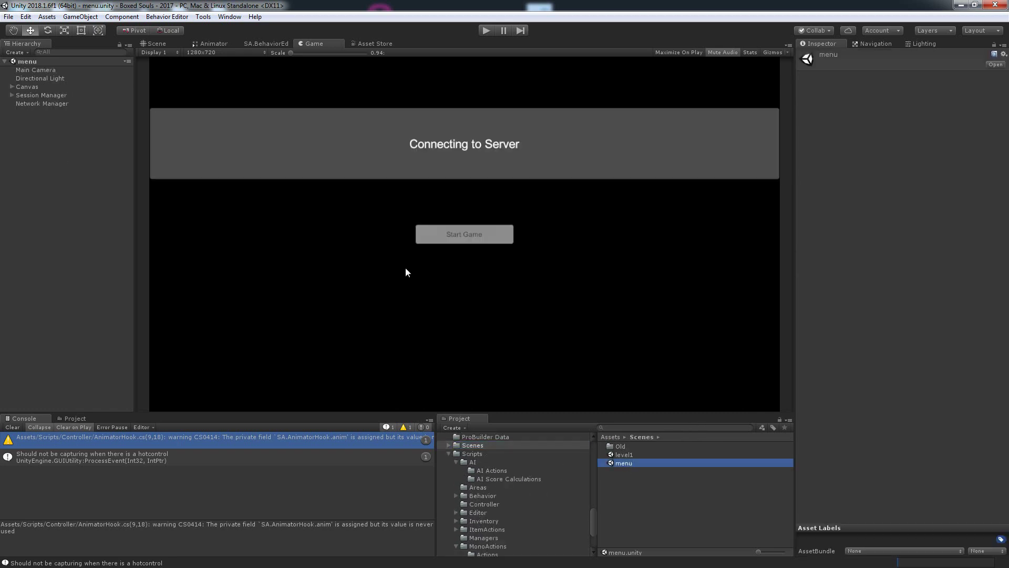
click(12, 427)
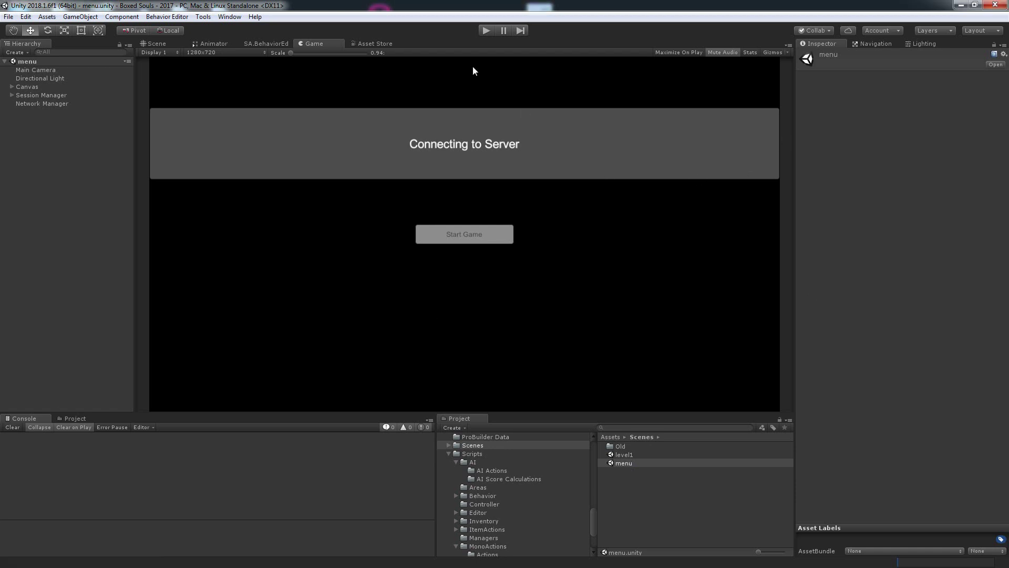
click(488, 33)
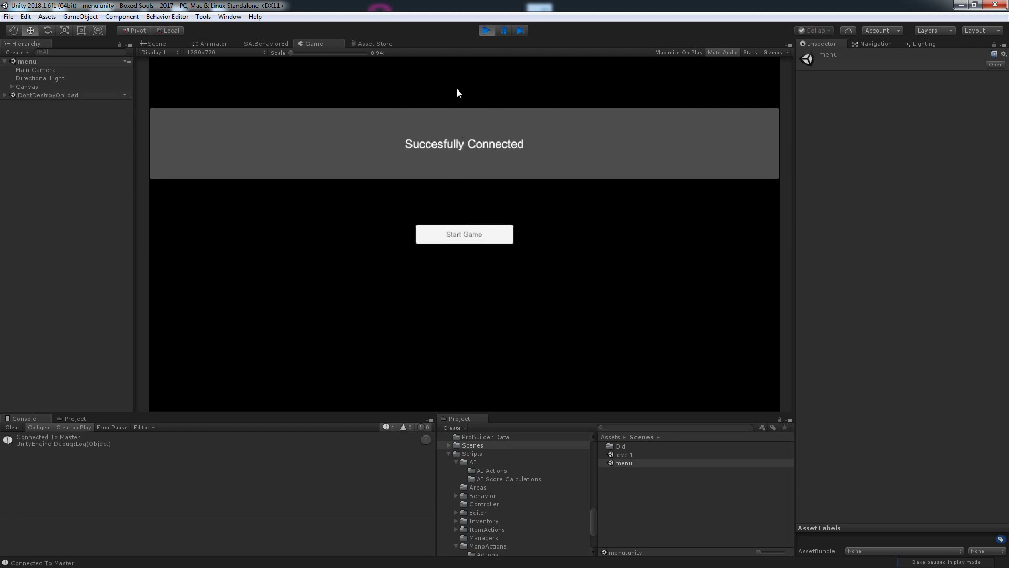
- Start the game, open the NullReferenceException at InputManager.cs:117 in the editor, then stop play mode
click(450, 234)
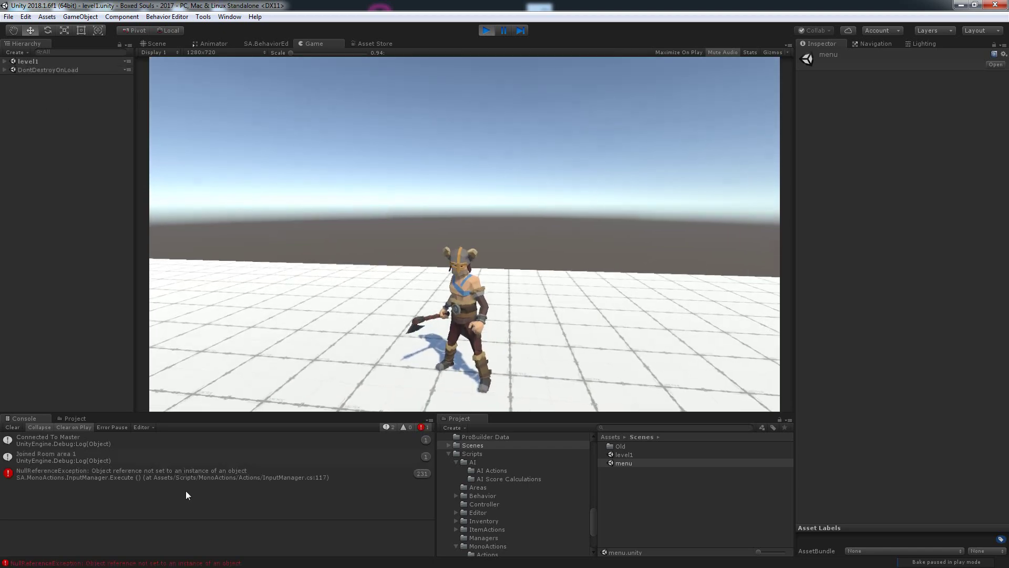
click(201, 477)
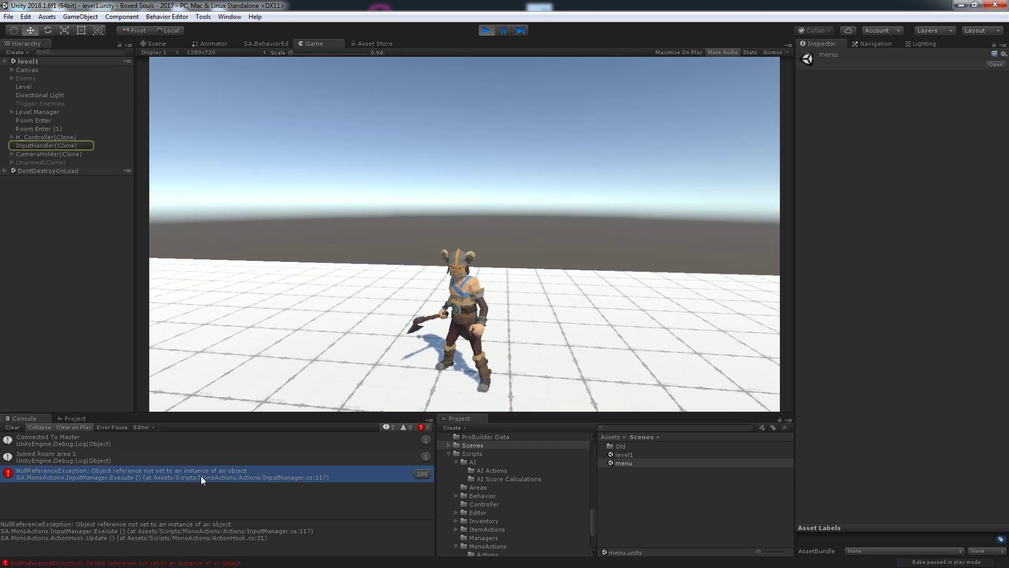
double_click(201, 475)
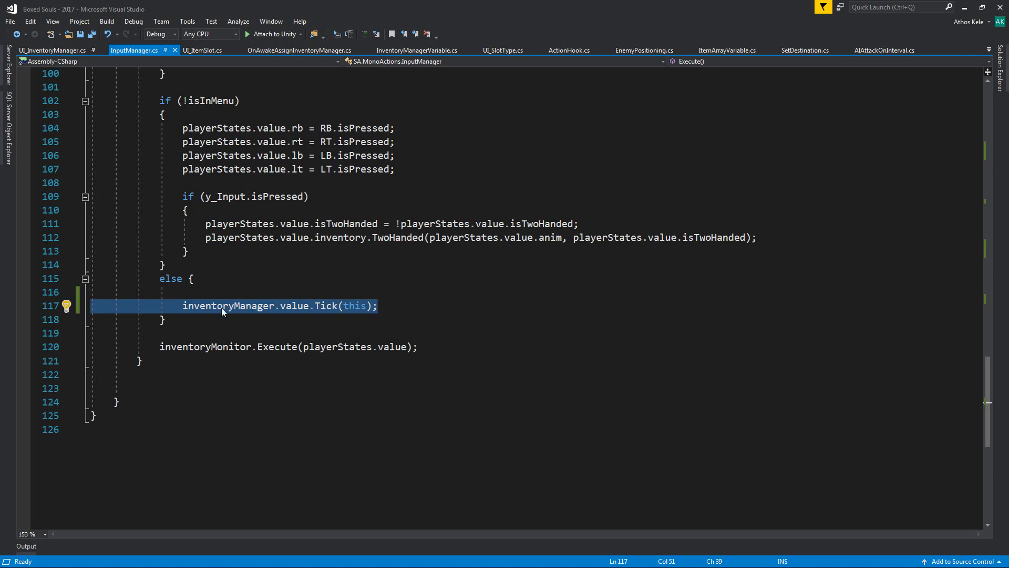
click(965, 7)
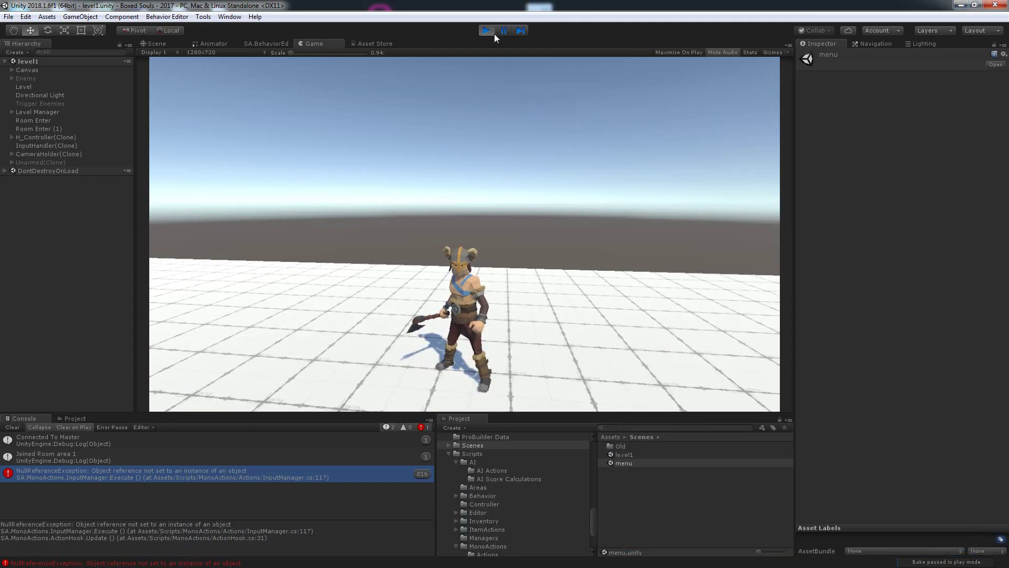
click(483, 30)
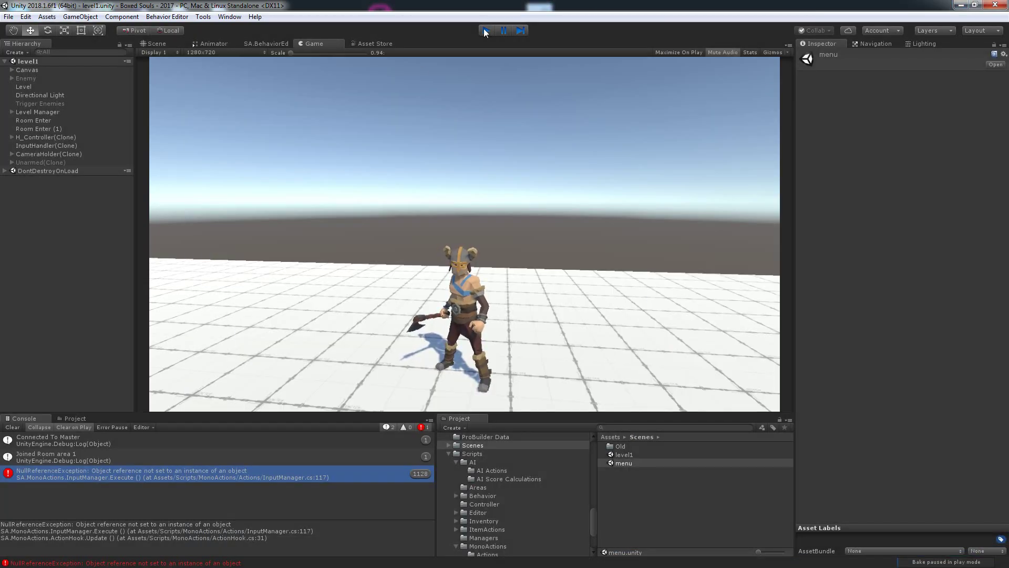
click(665, 427)
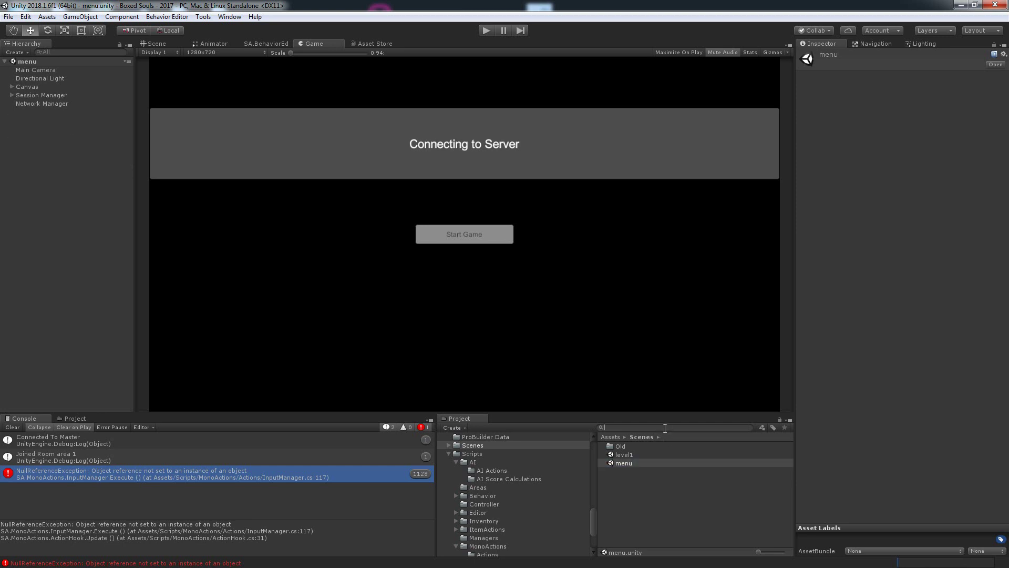
- Search the Project for UI_InventoryManager, then for InputManager, and select the InputManager asset
text(ui_)
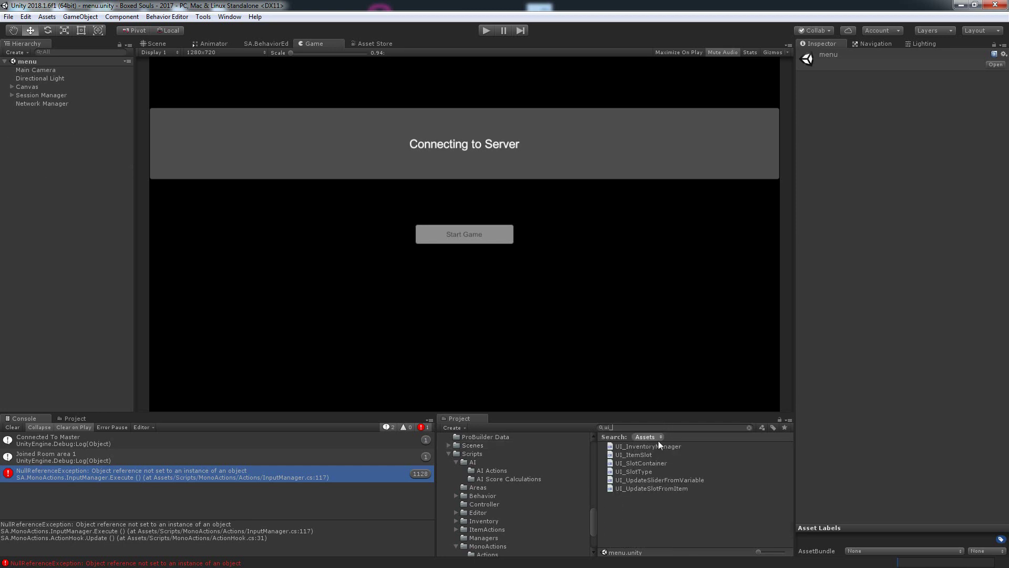
click(661, 446)
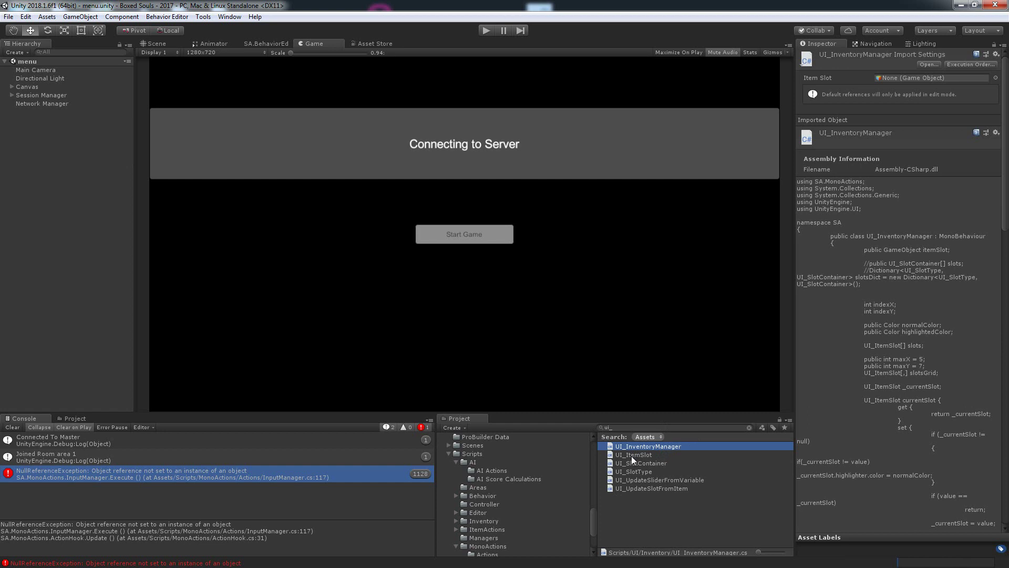
click(614, 427)
key(BackSpace)
key(BackSpace)
key(BackSpace)
text(inputm)
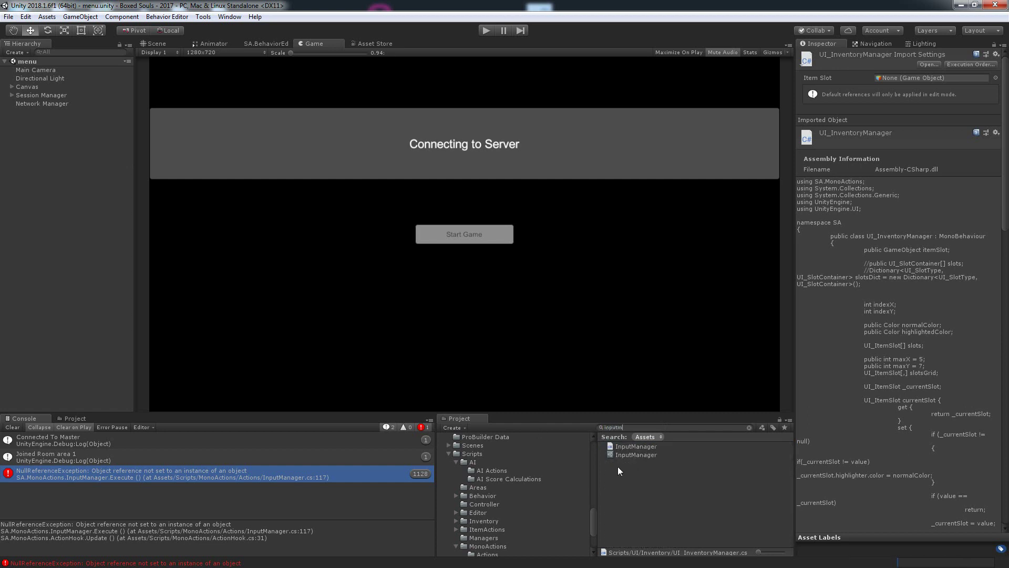
click(629, 455)
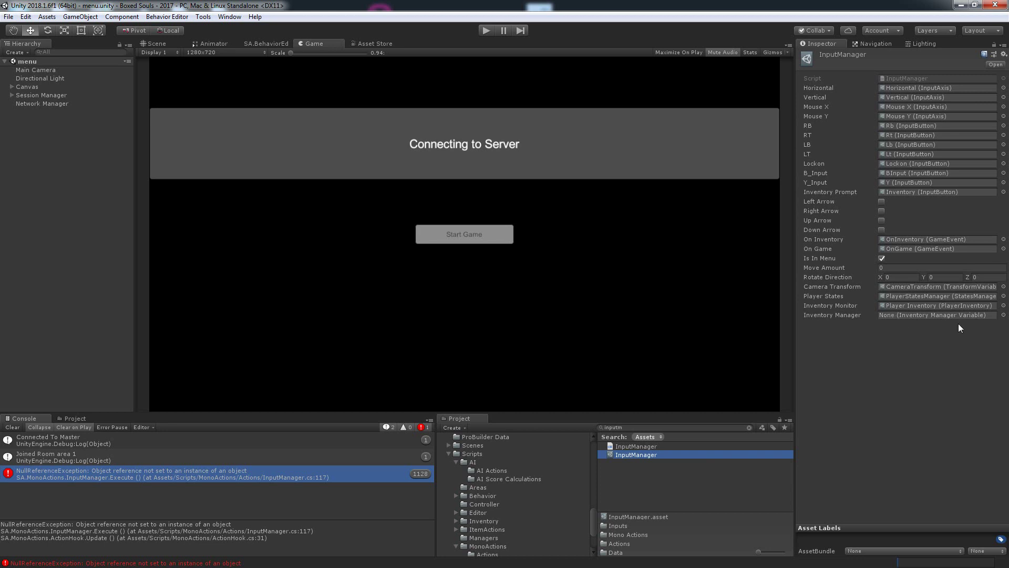
- Set the Inventory Manager reference to Inventory Manager Variable and clear the Console
click(1003, 315)
click(695, 155)
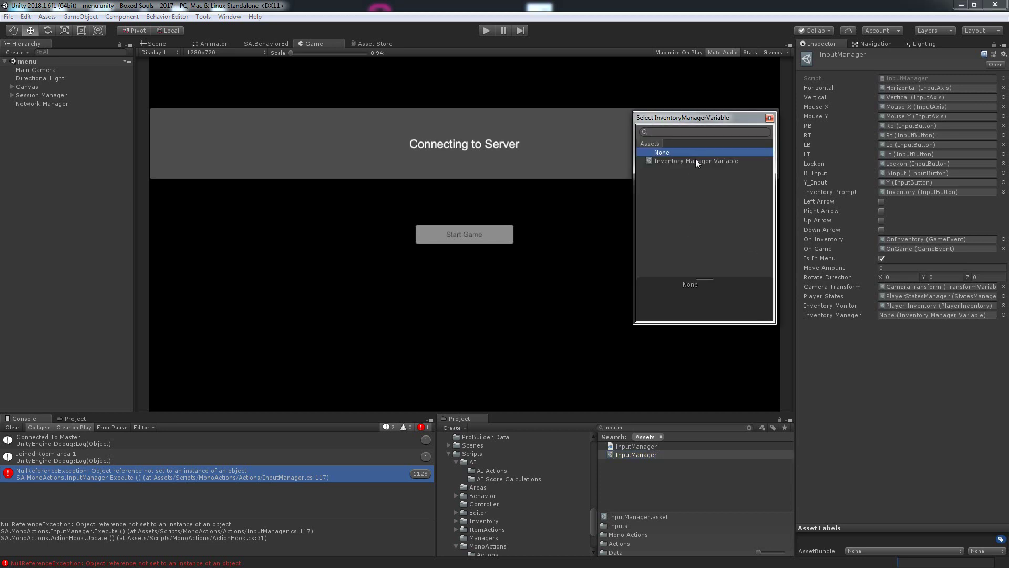
double_click(695, 159)
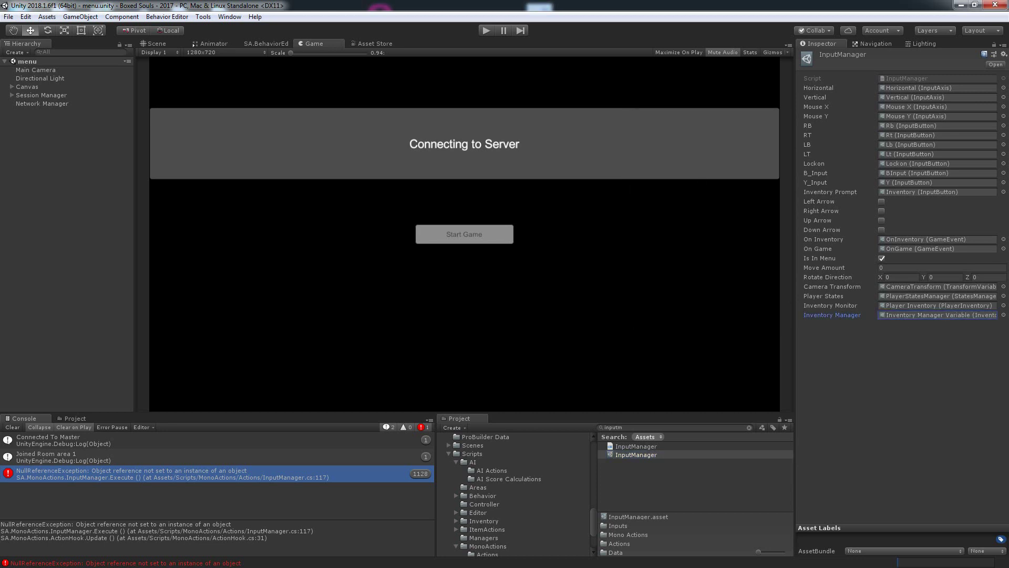
click(12, 427)
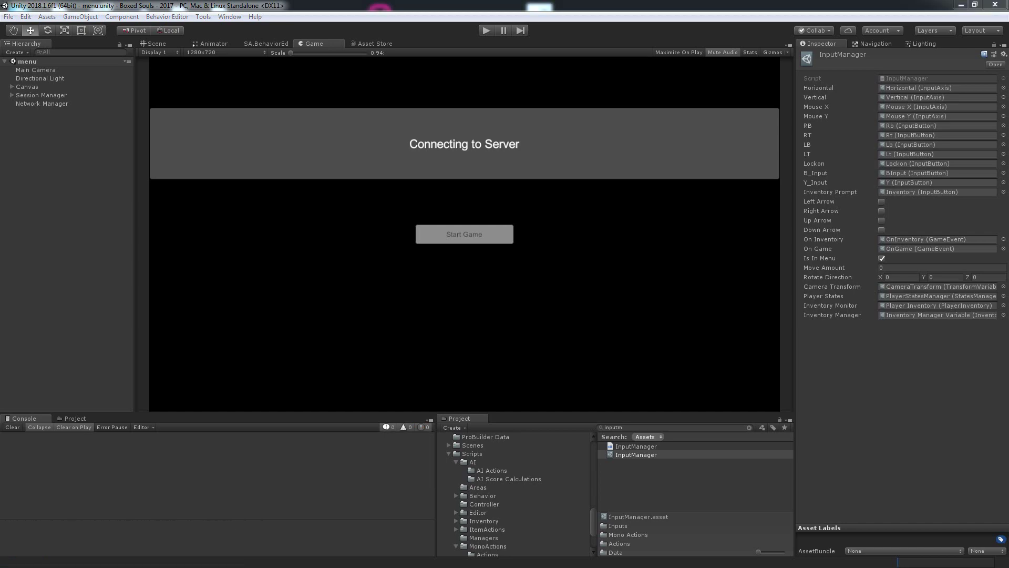
key(alt+Tab)
- Add if(inventoryManager.value != null) on line 117, indent the Tick call beneath it, and save
key(Return)
text(if)
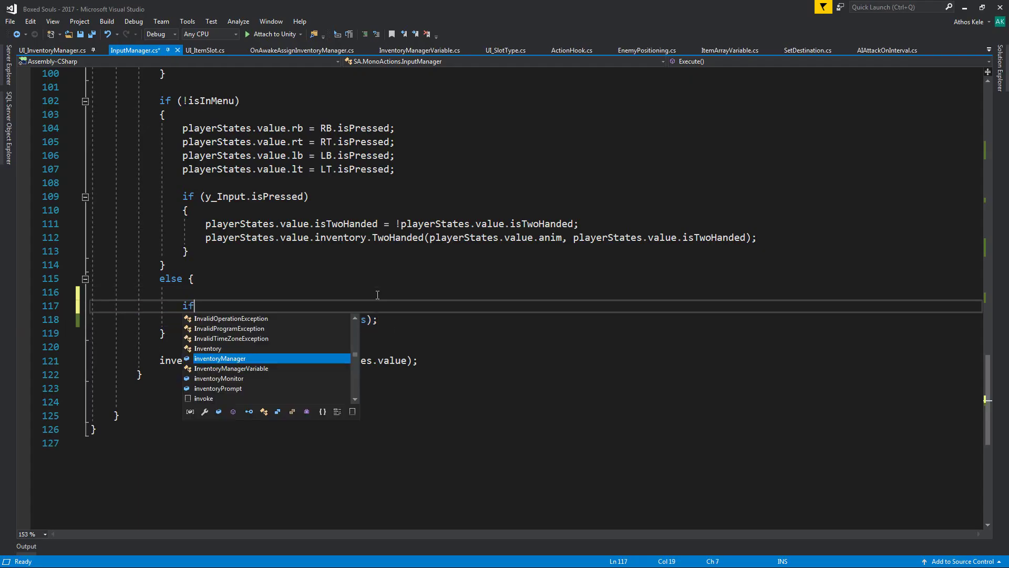
text((inv)
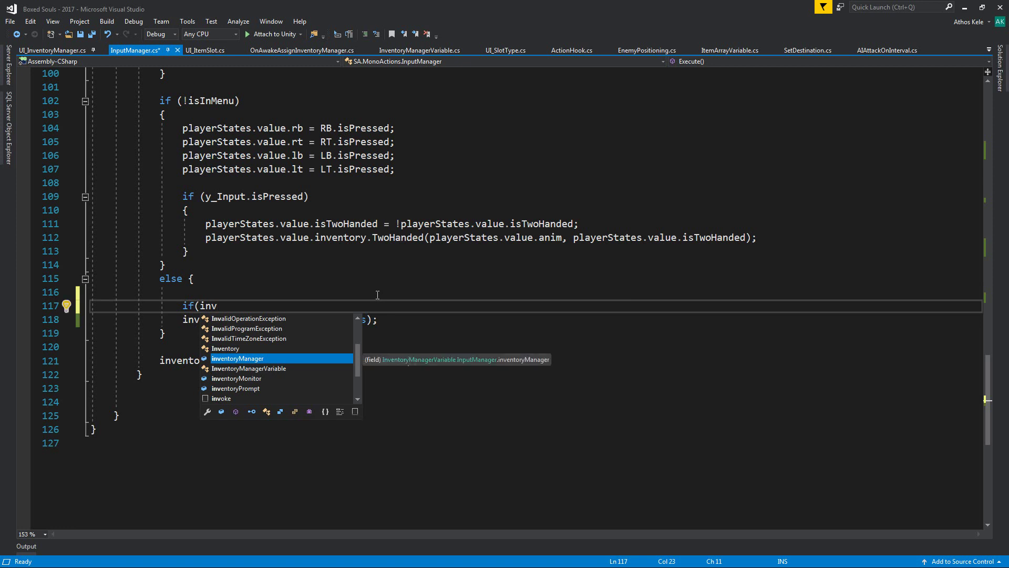
text(entoryManager.value !+)
key(BackSpace)
text(= )
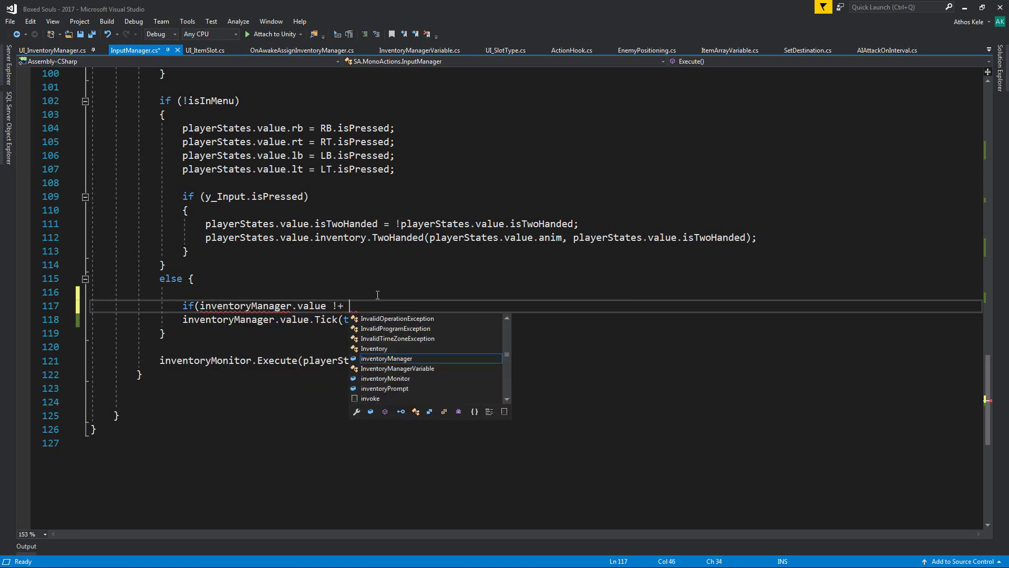
text(null))
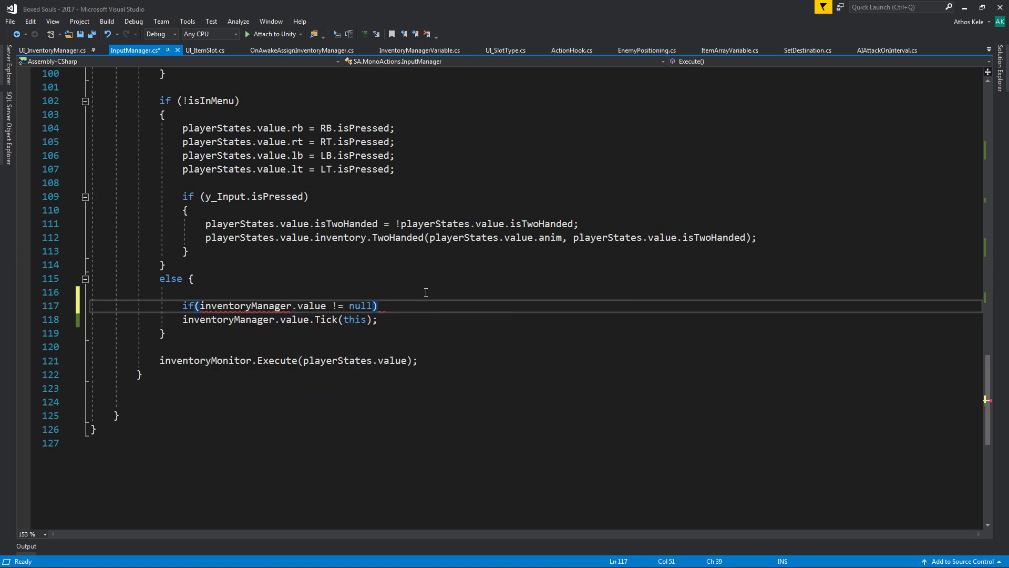
key(Down)
key(Home)
key(Tab)
key(ctrl+s)
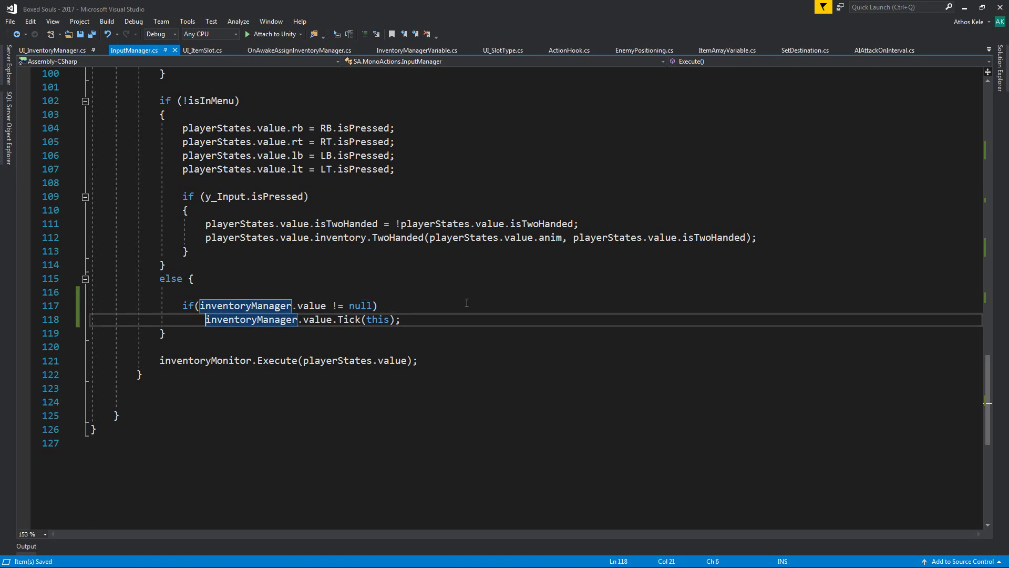
click(529, 233)
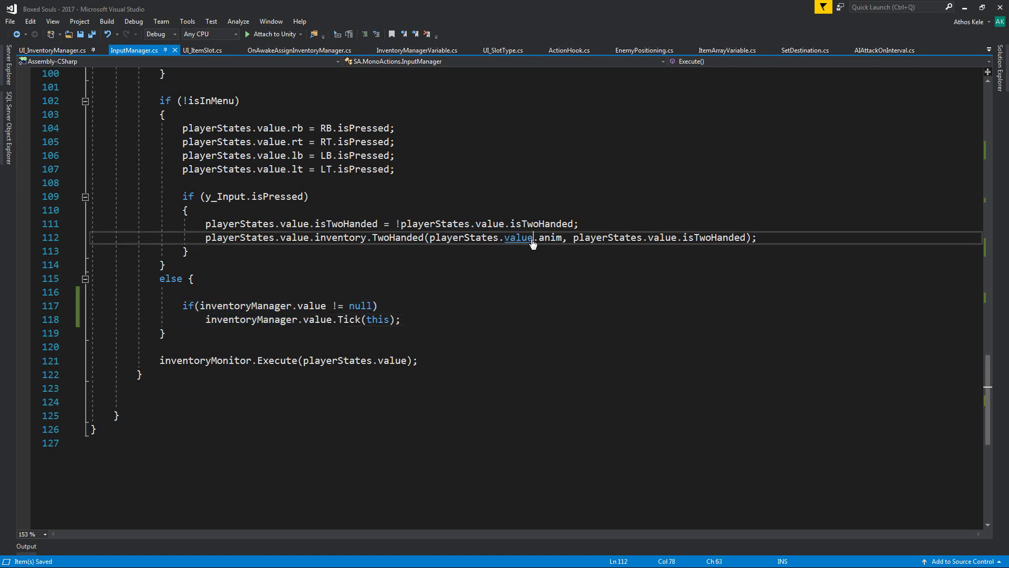
click(378, 305)
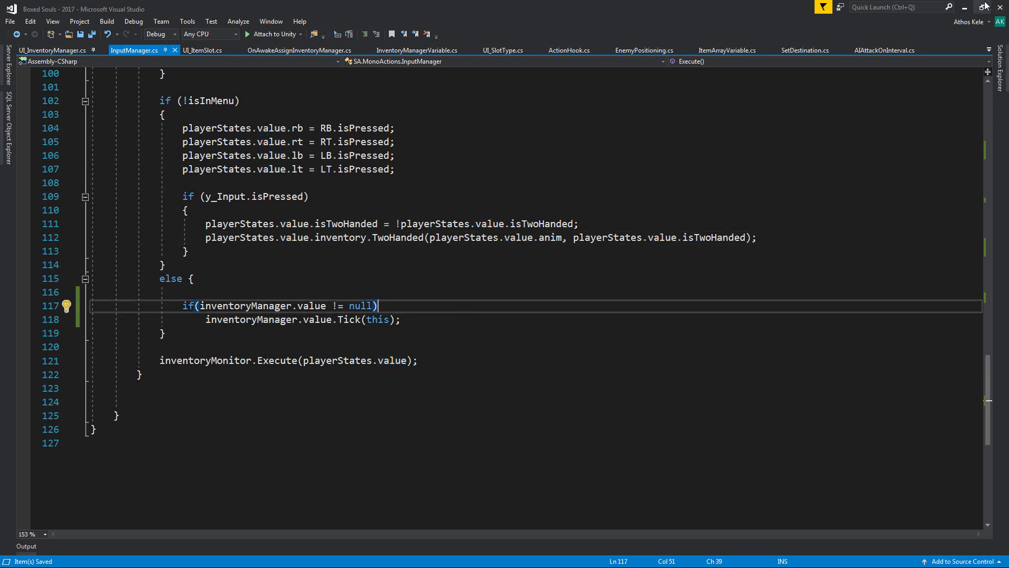
click(964, 7)
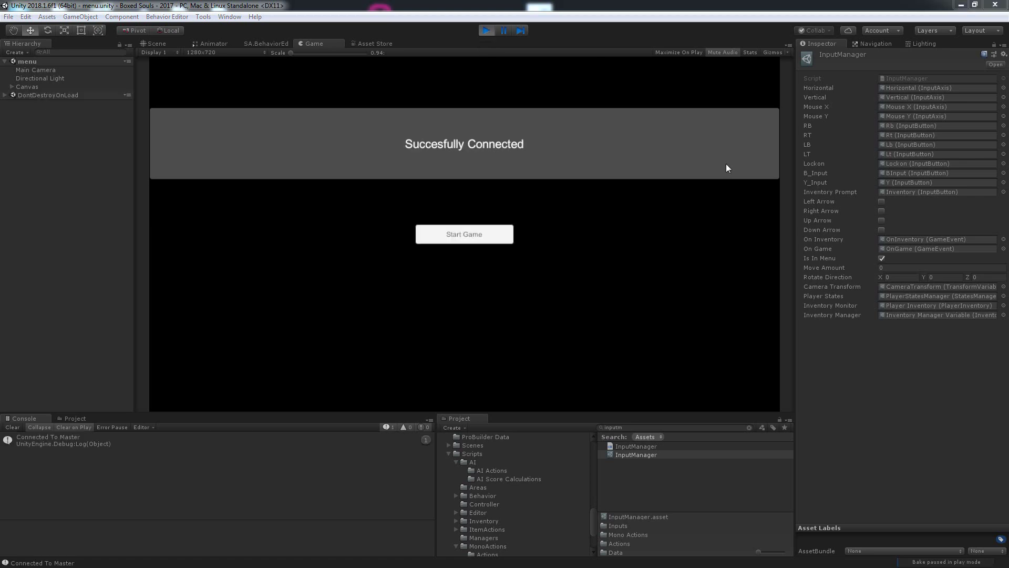
- Start the game, open the inventory with I, and open the first null reference error's code line
click(483, 231)
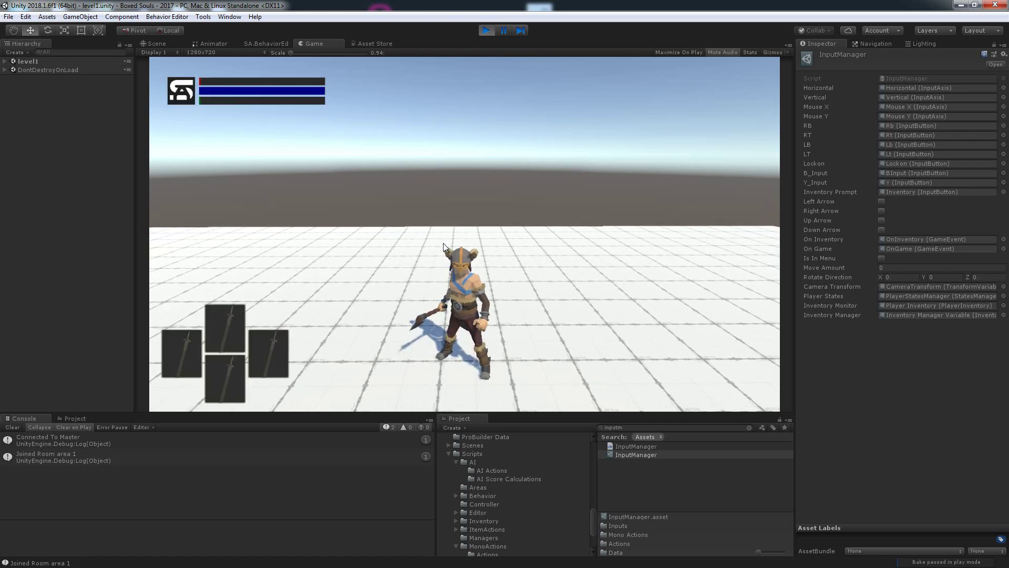
key(i)
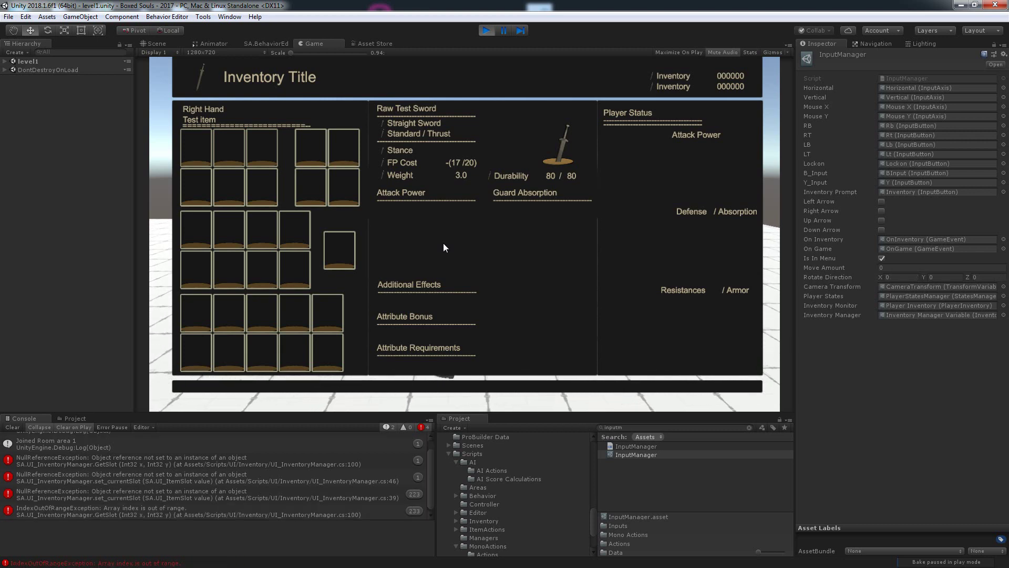
click(137, 460)
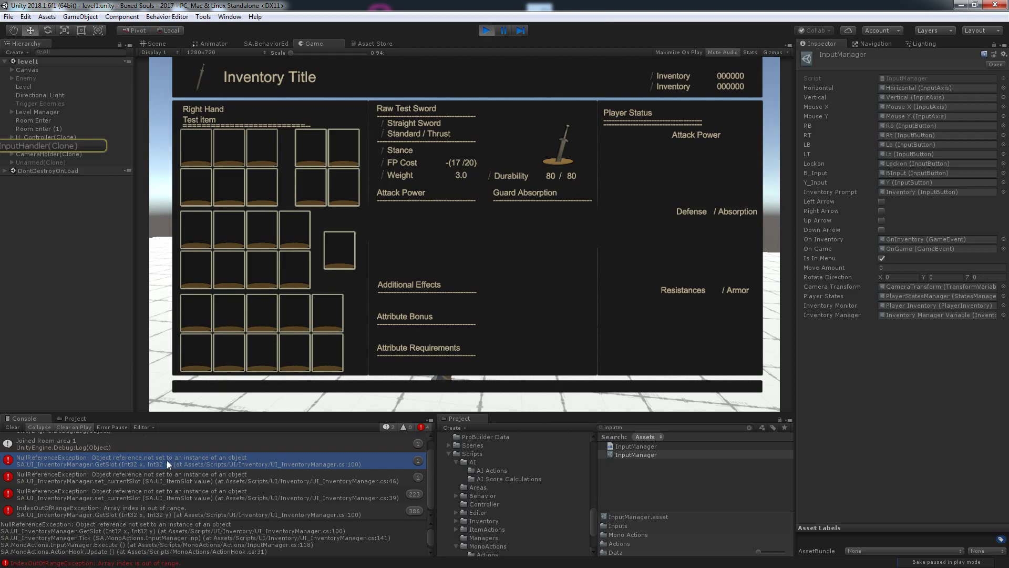
double_click(166, 460)
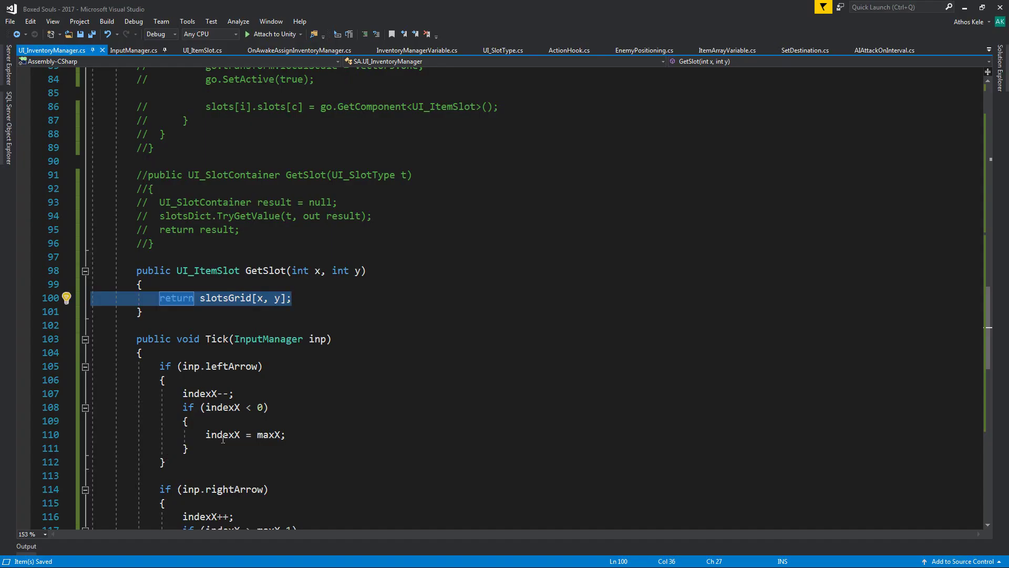
- Highlight GetSlot's slotsGrid return statement and scroll through the surrounding Start code
drag(142, 312, 293, 298)
scroll(302, 304, up, 13)
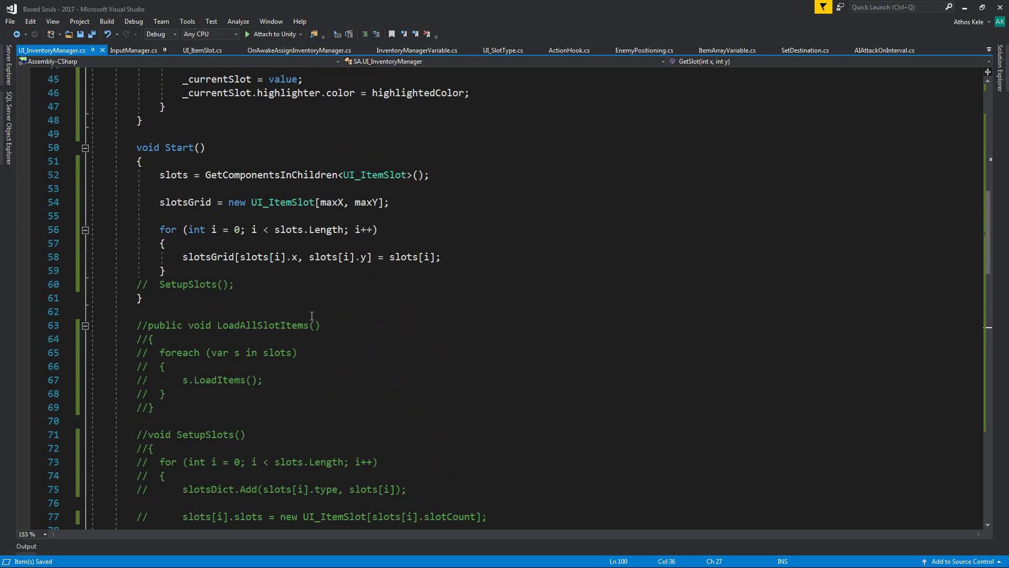
scroll(311, 315, down, 3)
scroll(311, 318, down, 13)
scroll(311, 322, down, 2)
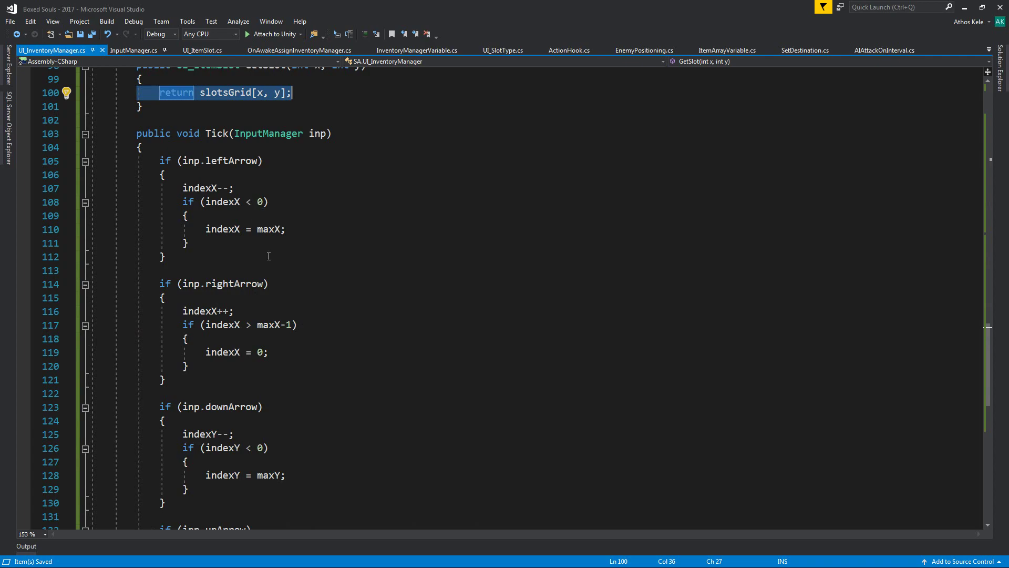
key(alt+Tab)
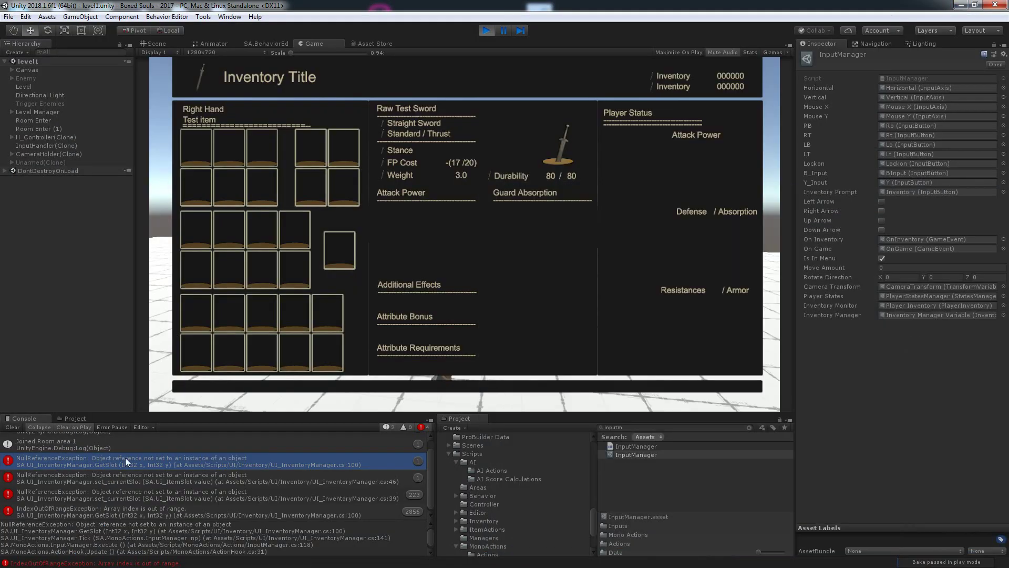
- Reopen the UI_InventoryManager.cs line 100 error and scroll up through the code before returning to Unity
double_click(124, 462)
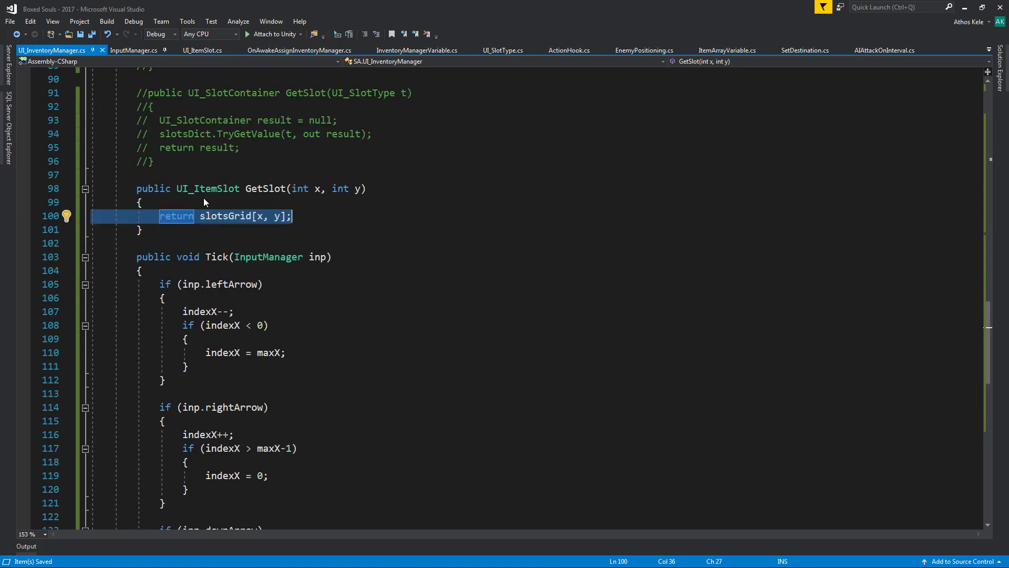
scroll(384, 246, up, 3)
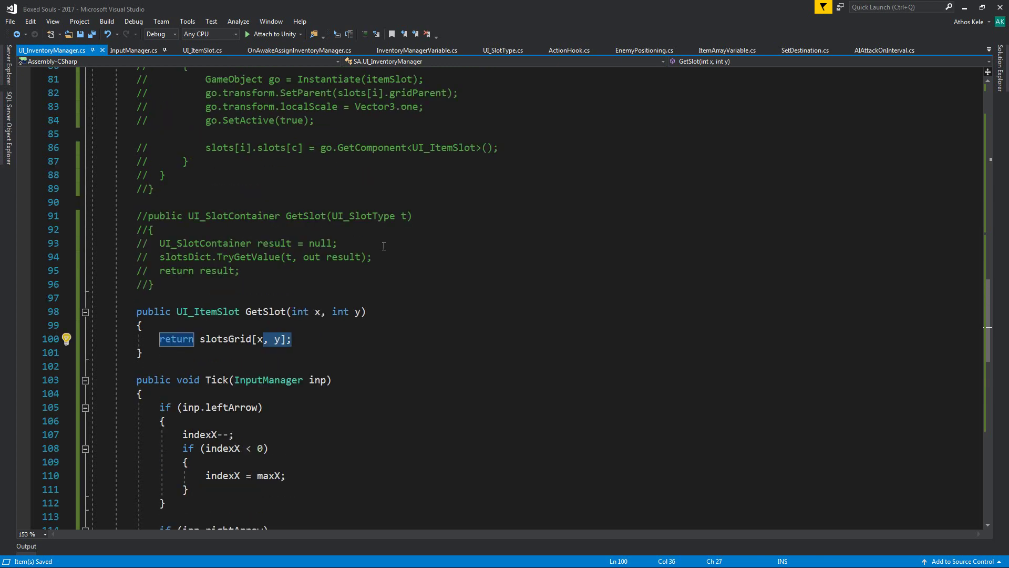
scroll(383, 246, up, 4)
scroll(378, 252, up, 4)
scroll(373, 262, up, 3)
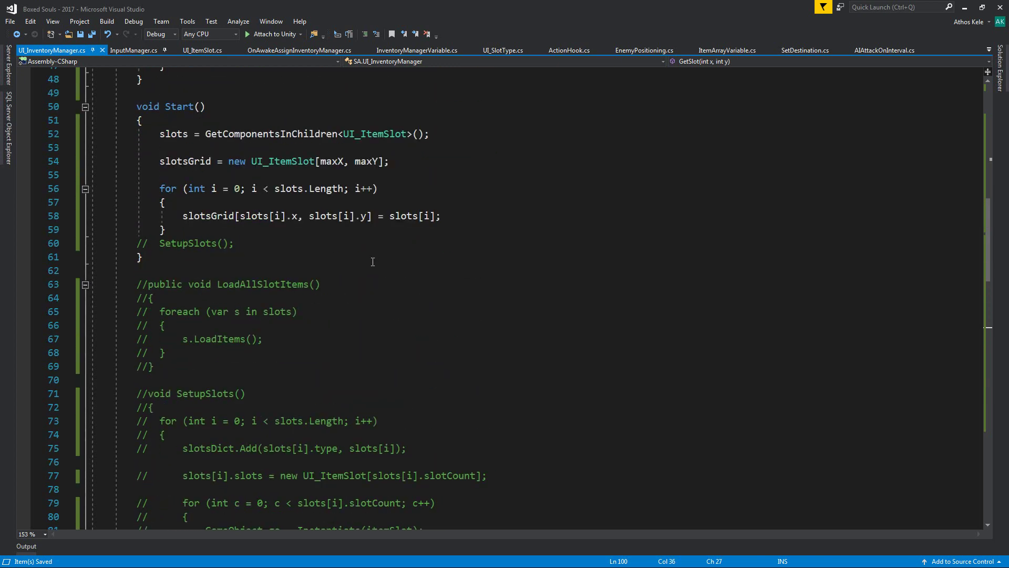
scroll(316, 262, up, 3)
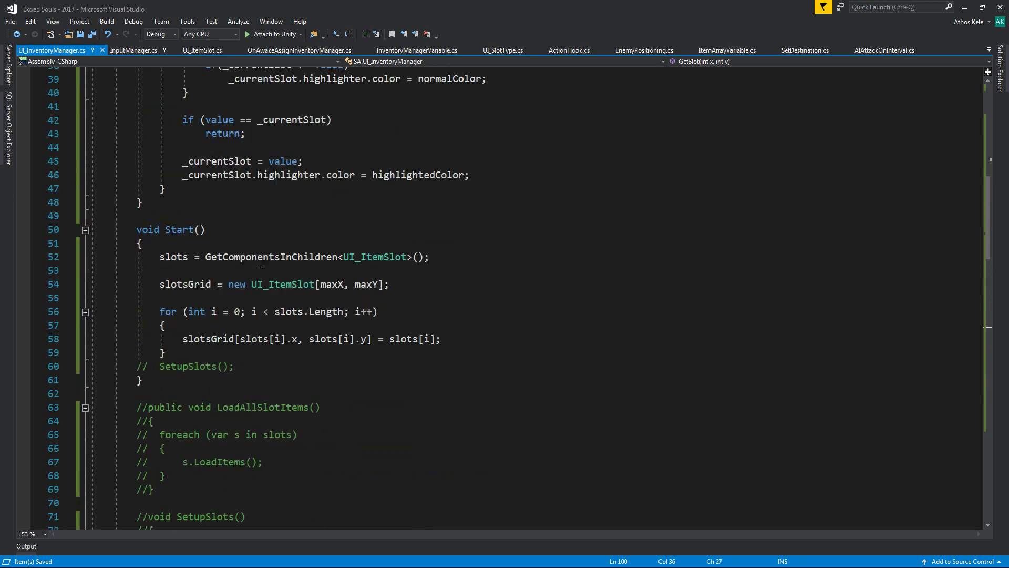
click(965, 8)
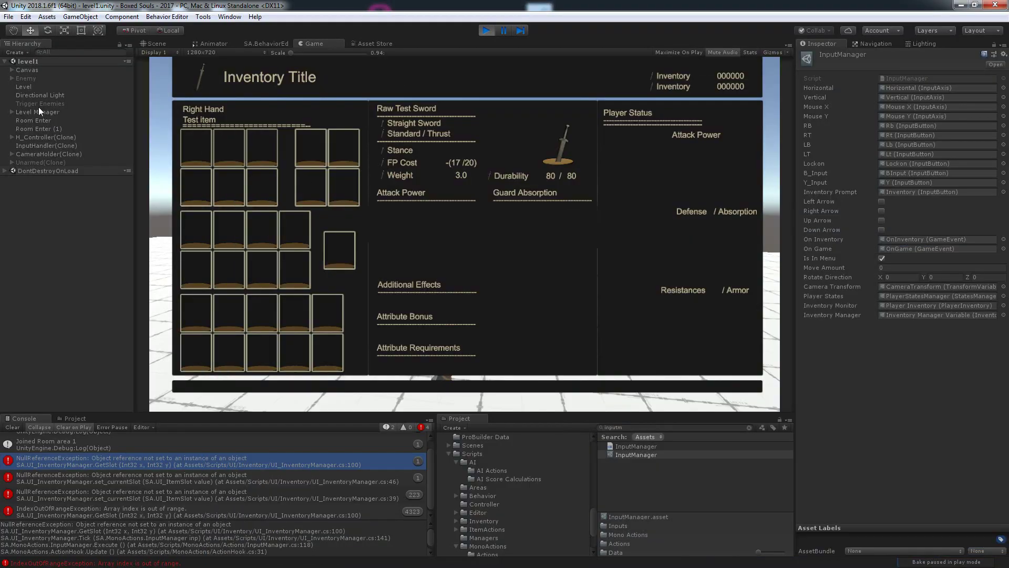
- Select Inventory Manager under Canvas > Game Menus and change its Max Y from 7 to 5
click(11, 70)
click(18, 87)
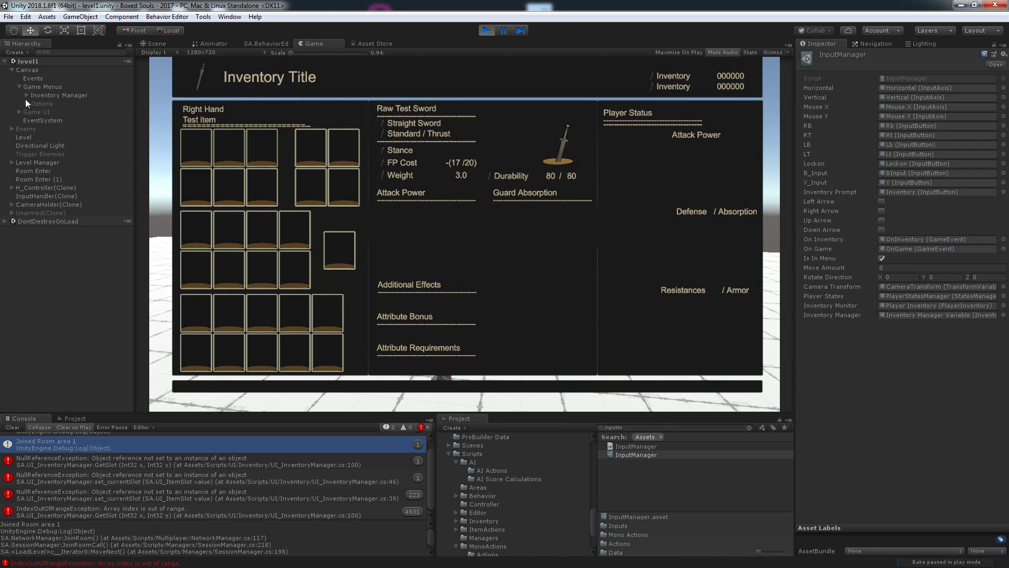
click(51, 98)
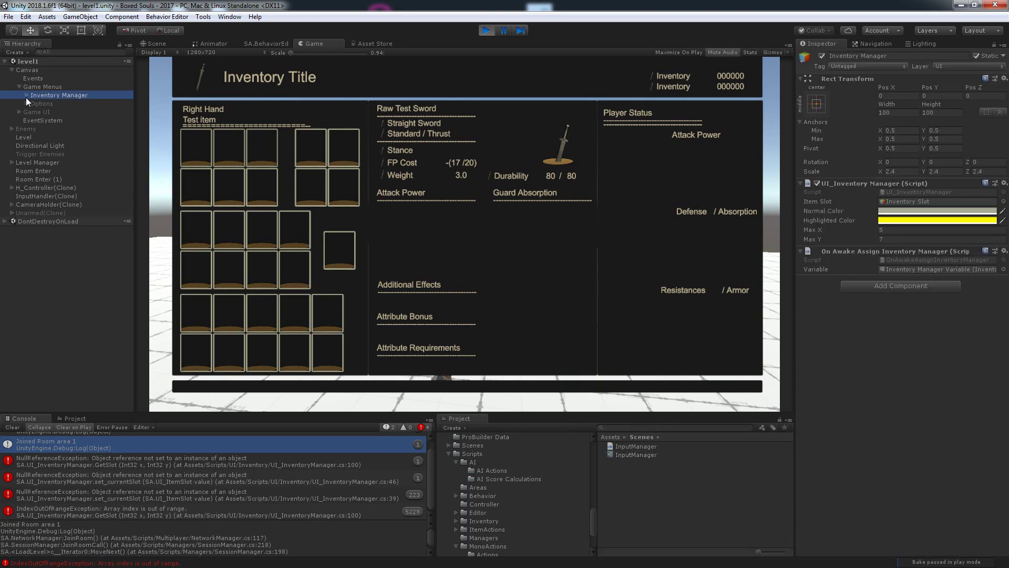
click(27, 97)
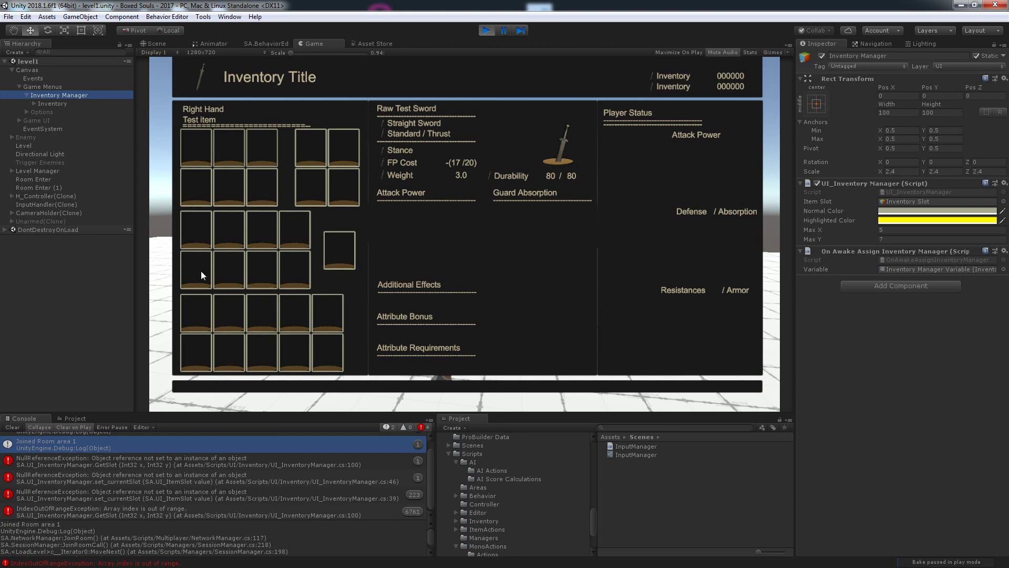
click(908, 240)
text(5)
key(Return)
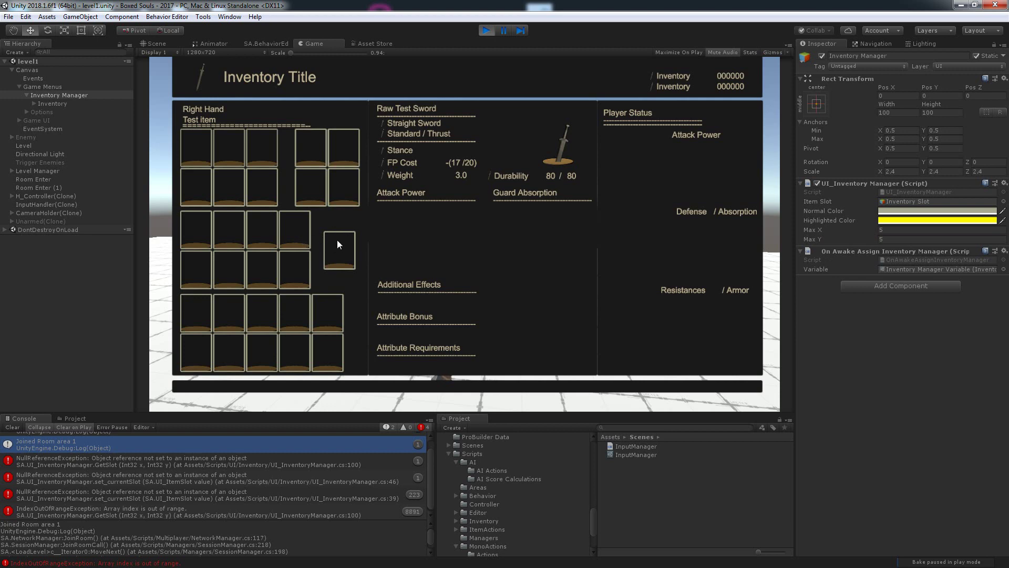
- Stop play mode, open the level1 scene and activate its Game UI object
click(485, 31)
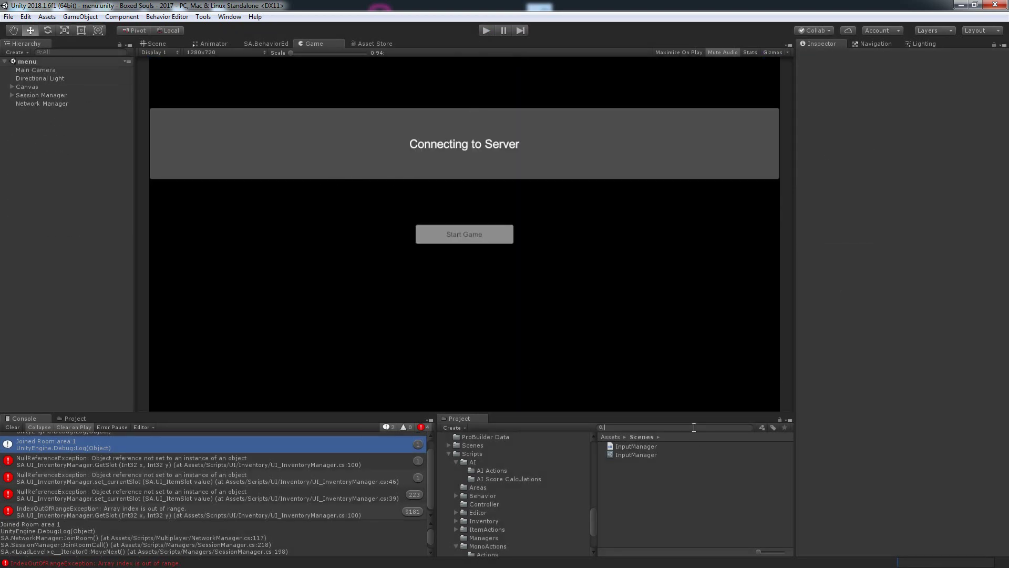
text(level)
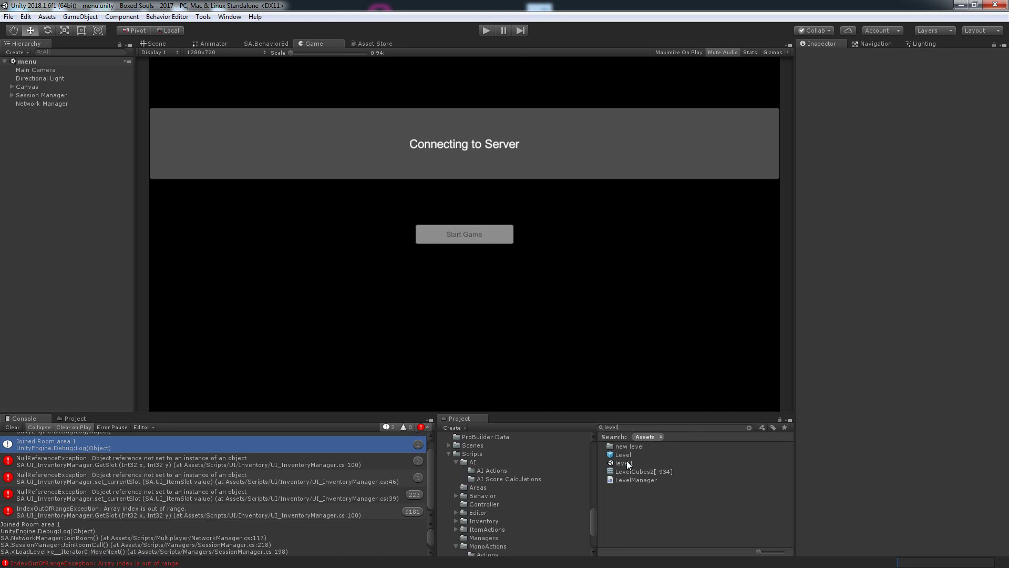
double_click(626, 462)
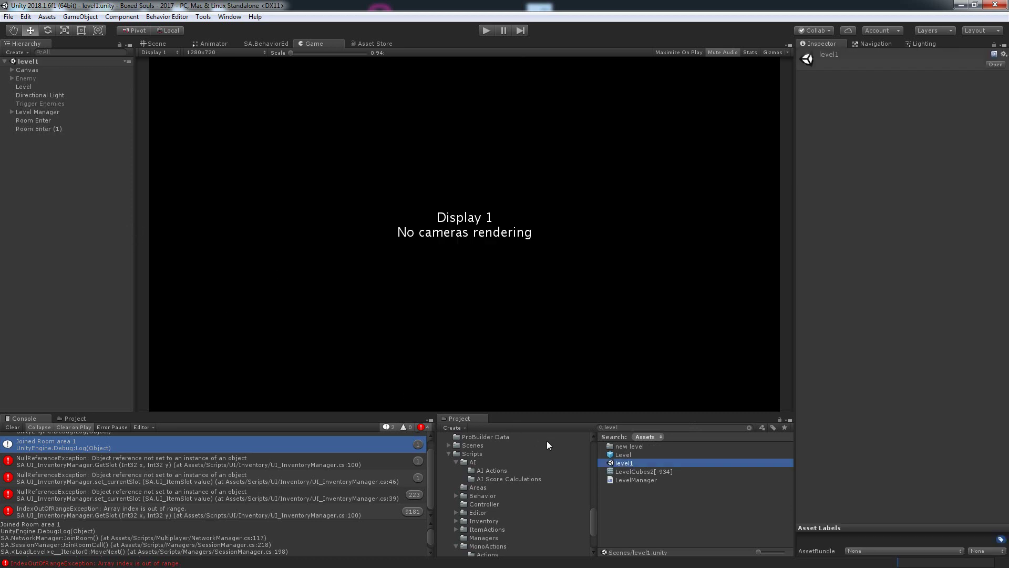
click(11, 71)
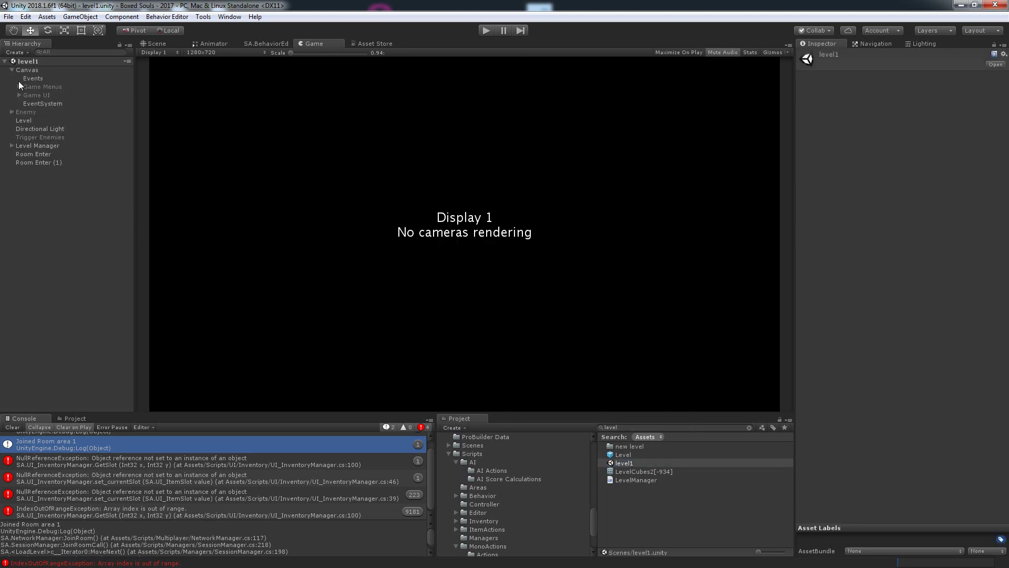
click(31, 96)
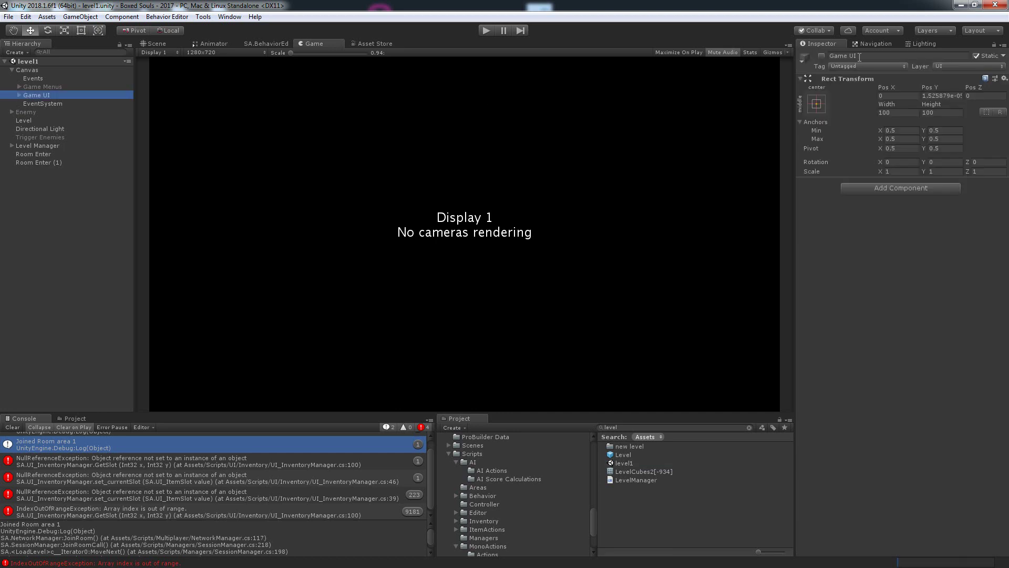
click(822, 56)
- Set the Inventory Manager's Max Y to 5
click(20, 84)
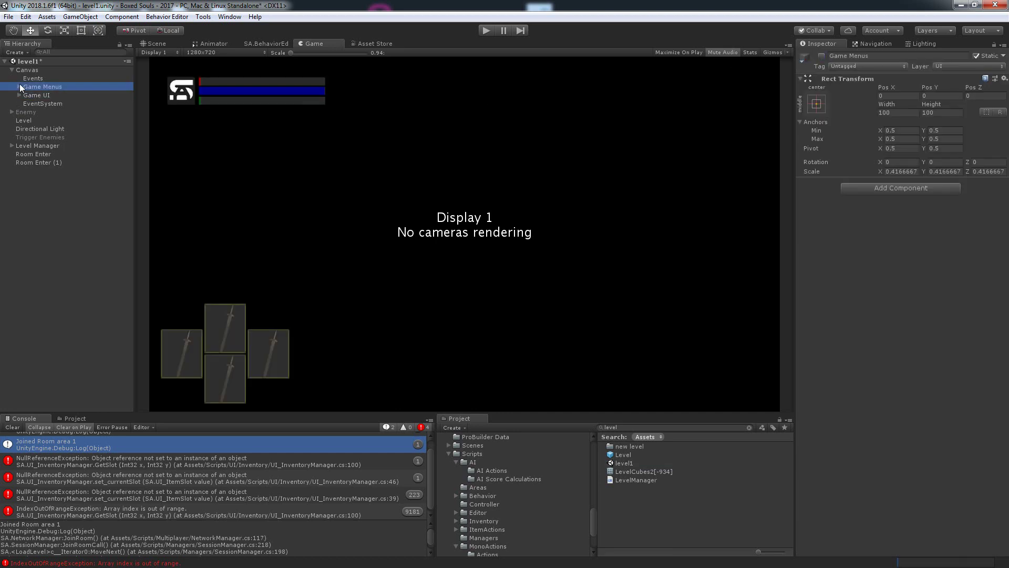
click(18, 85)
click(66, 95)
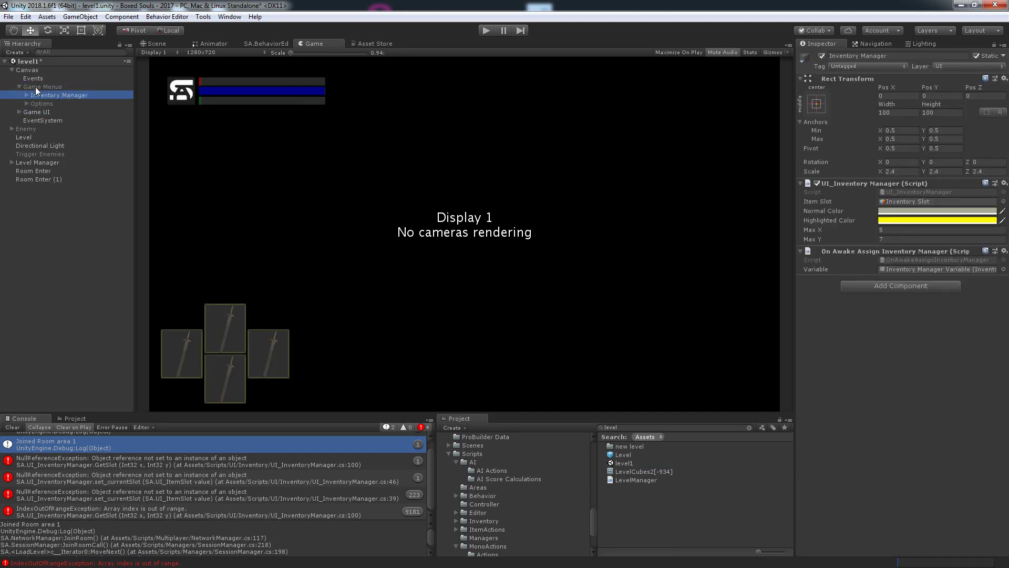
double_click(907, 238)
text(5)
key(Return)
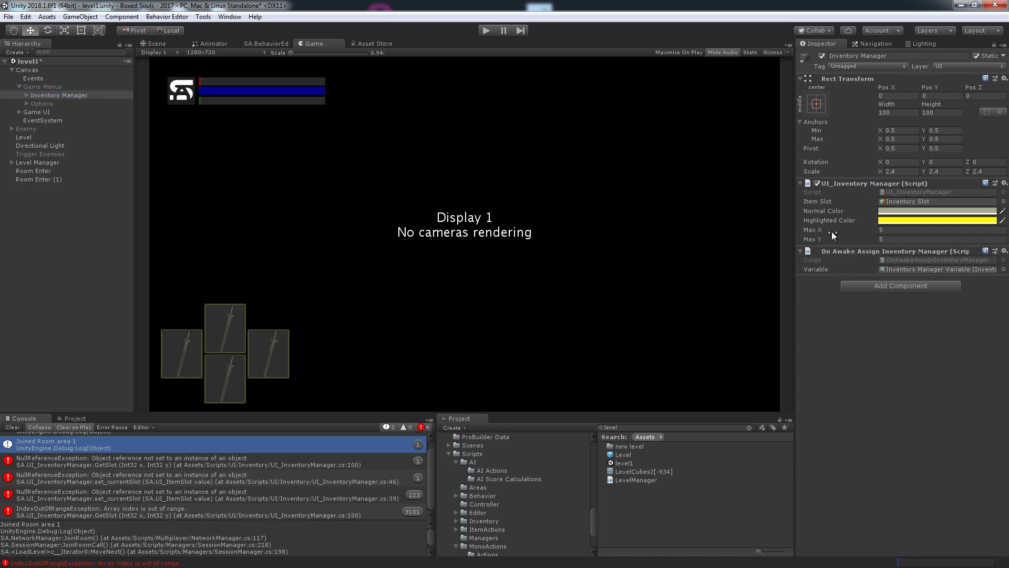
- Clear the Console, save the level1 scene, and reselect the Inventory Manager
click(14, 427)
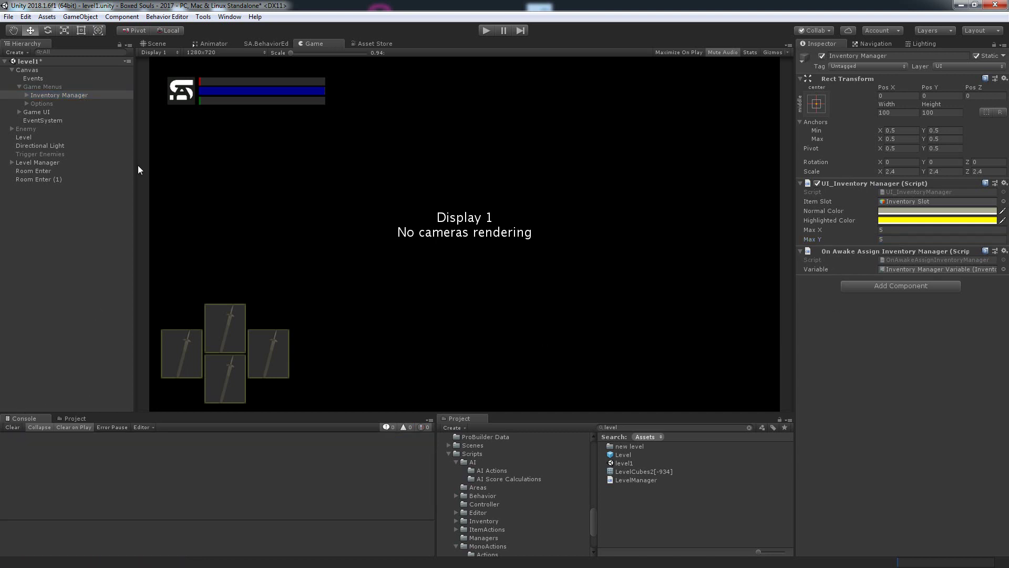
key(ctrl+s)
click(104, 273)
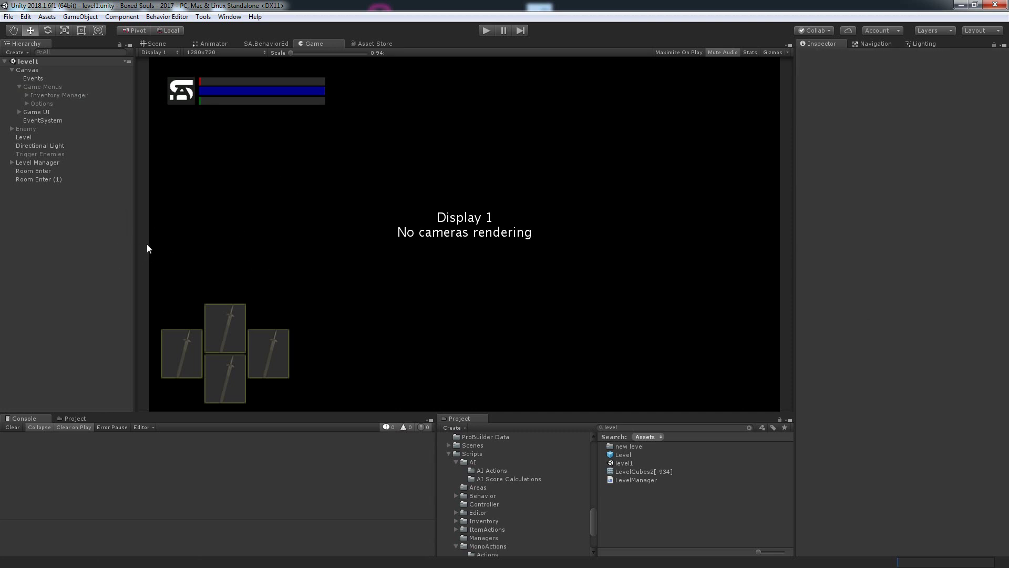
click(72, 95)
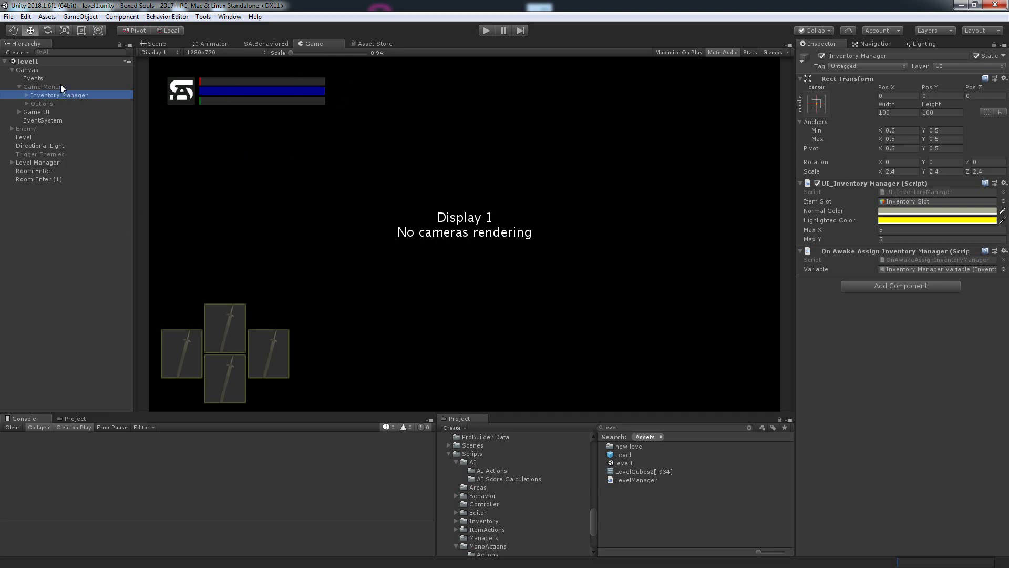
- Add the menu scene to the Hierarchy and unload level1
click(691, 426)
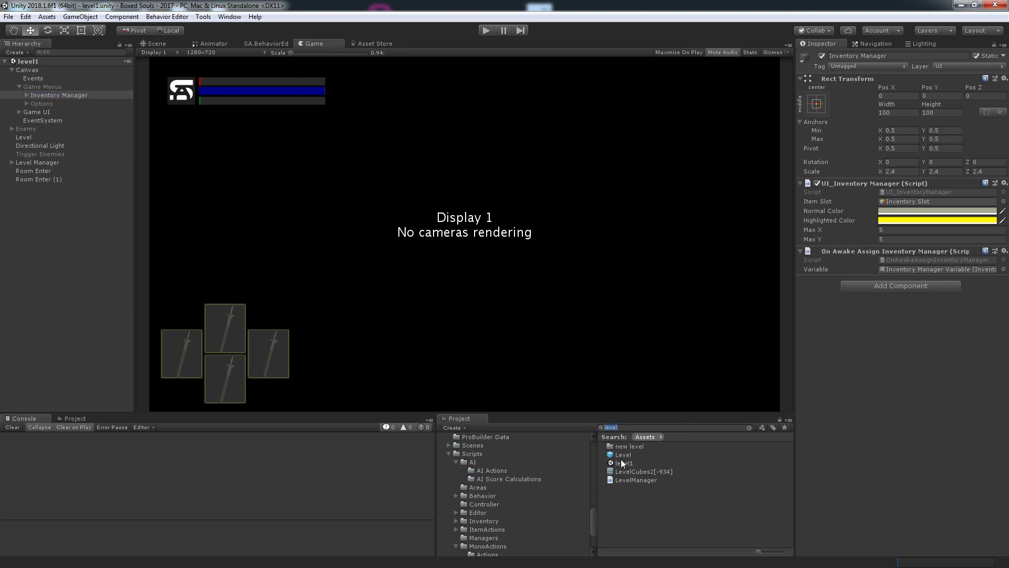
click(620, 459)
click(647, 429)
key(BackSpace)
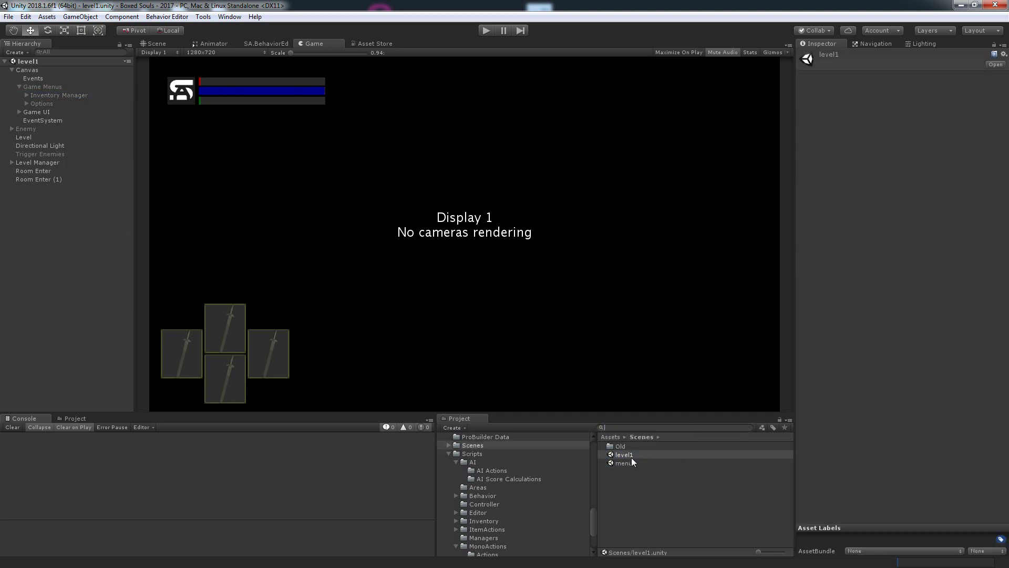
drag(631, 461, 93, 230)
click(39, 62)
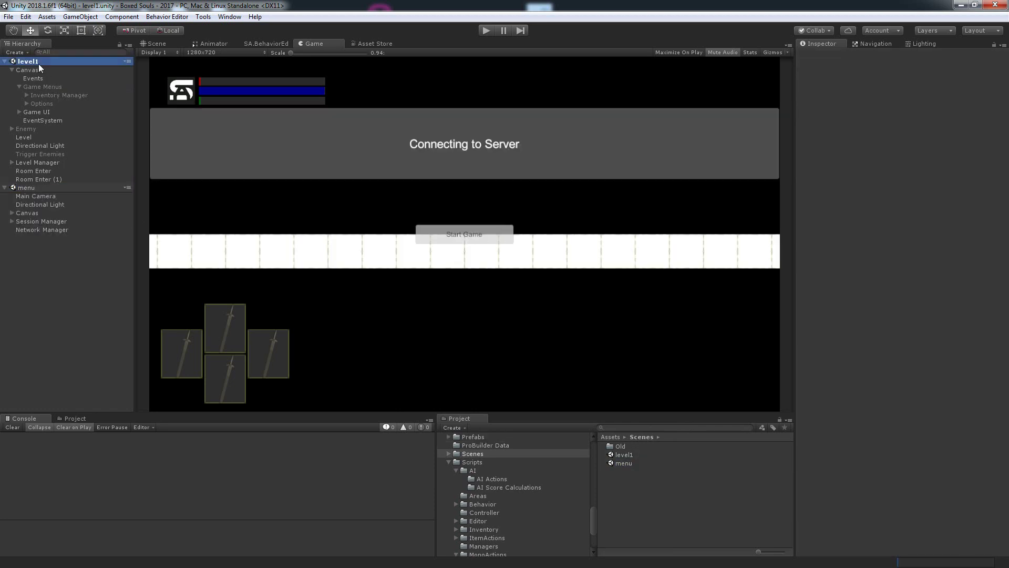
right_click(39, 62)
click(74, 126)
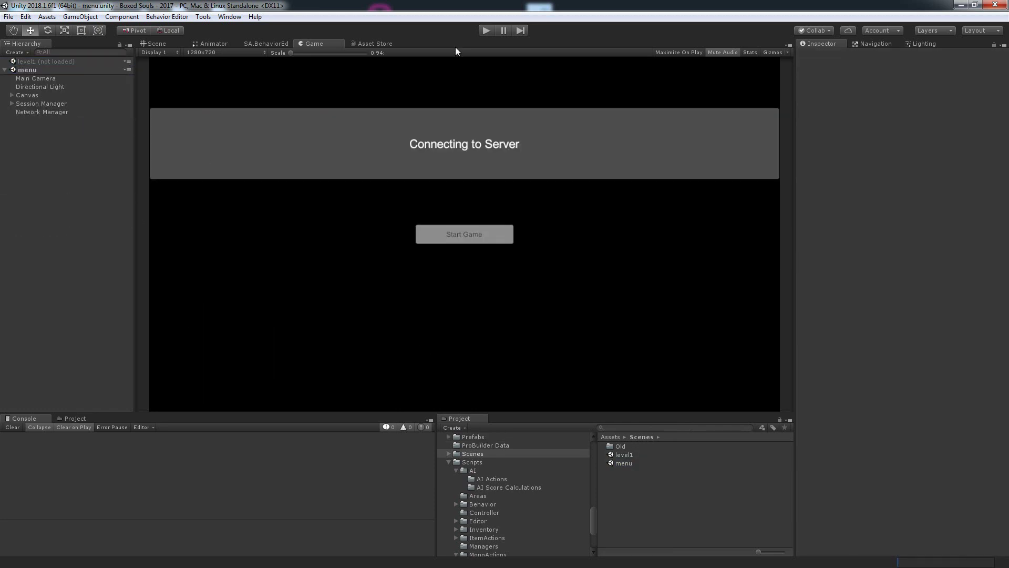
- Play from the menu into level1, open the inventory, and jump to the NullReferenceException line
click(487, 32)
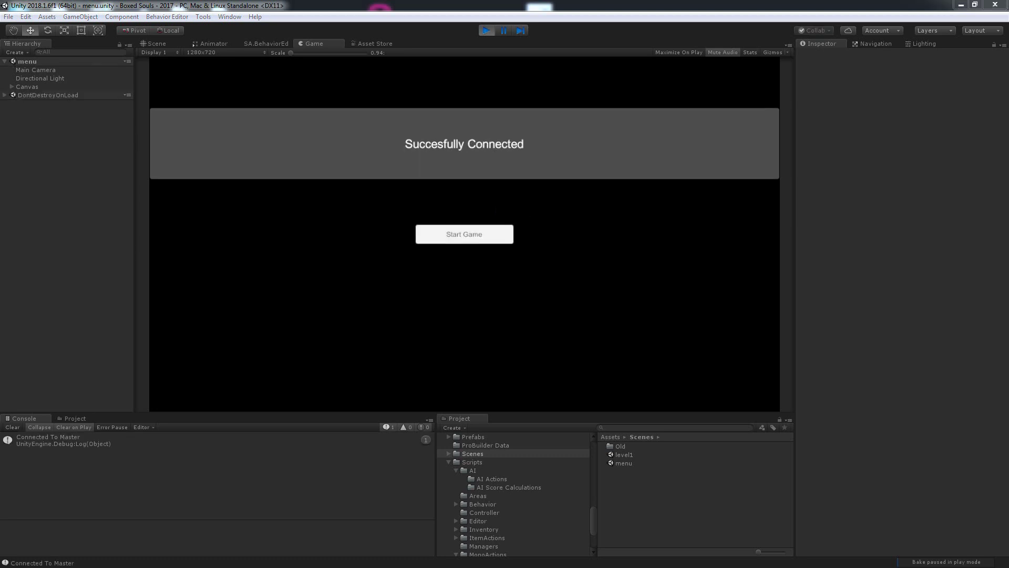
click(484, 237)
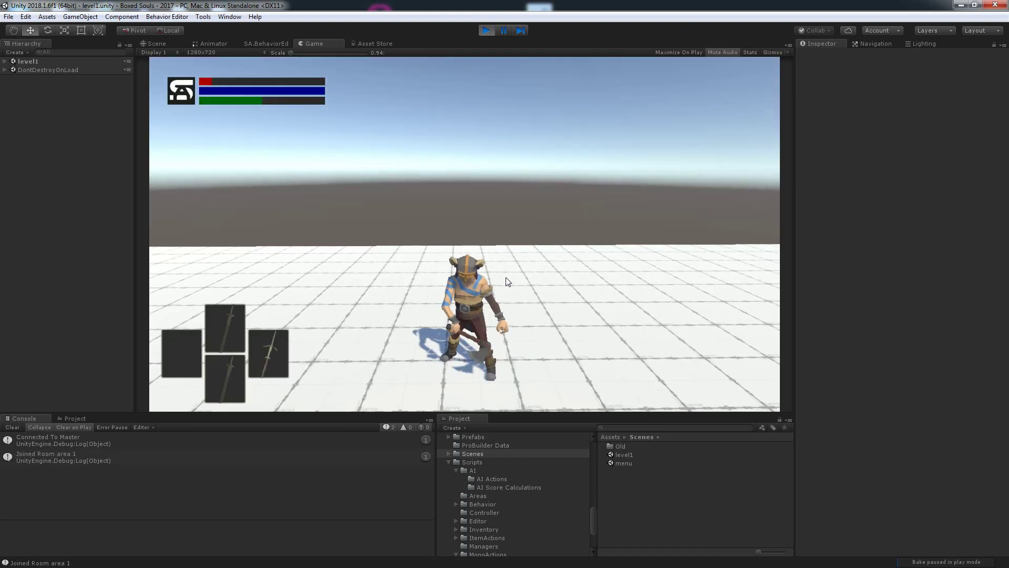
key(Escape)
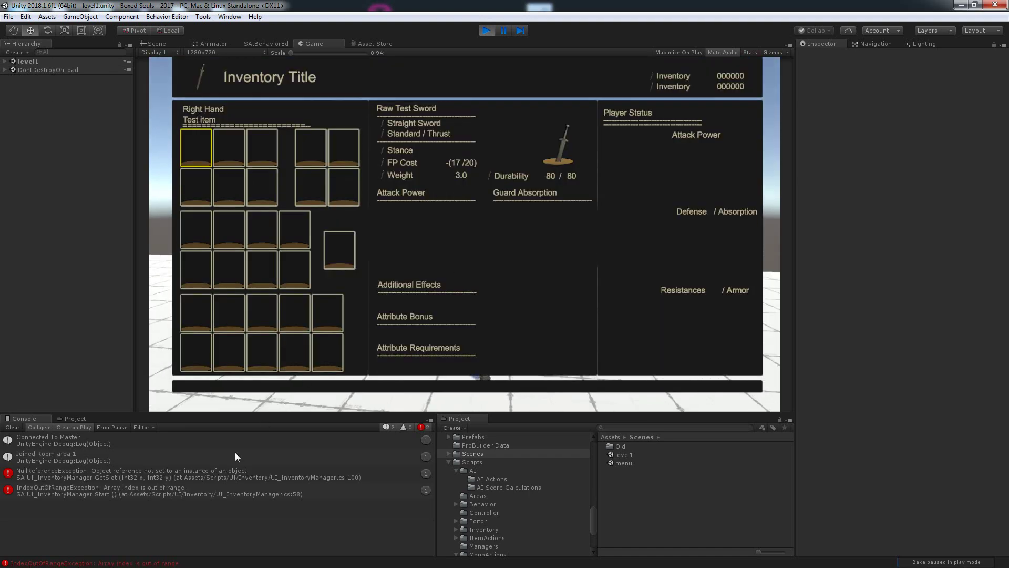
click(210, 473)
double_click(210, 473)
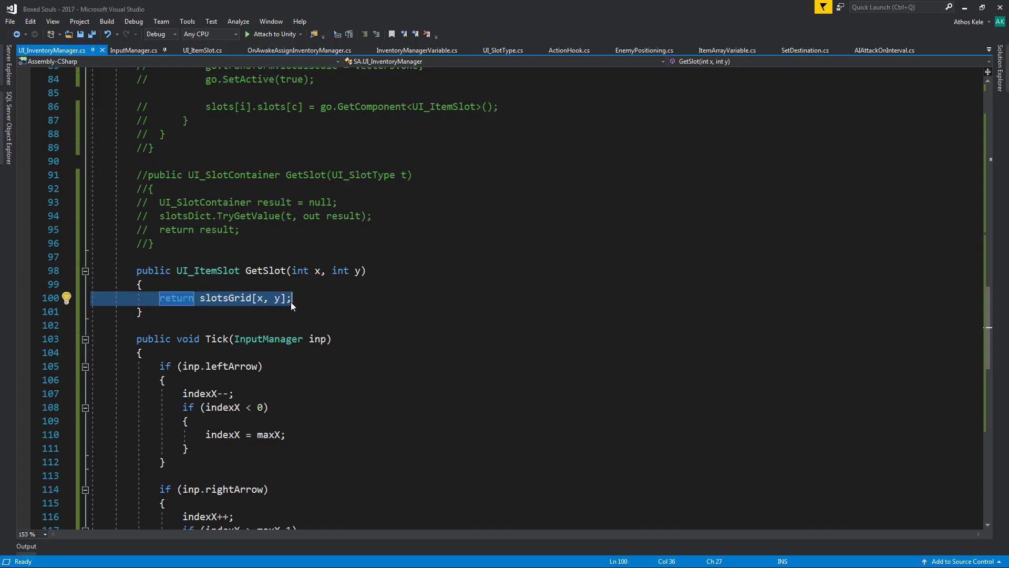
- Review the GetSlot method on line 98 and the uses of indexY in the script
click(145, 295)
drag(147, 292, 293, 298)
scroll(365, 329, up, 12)
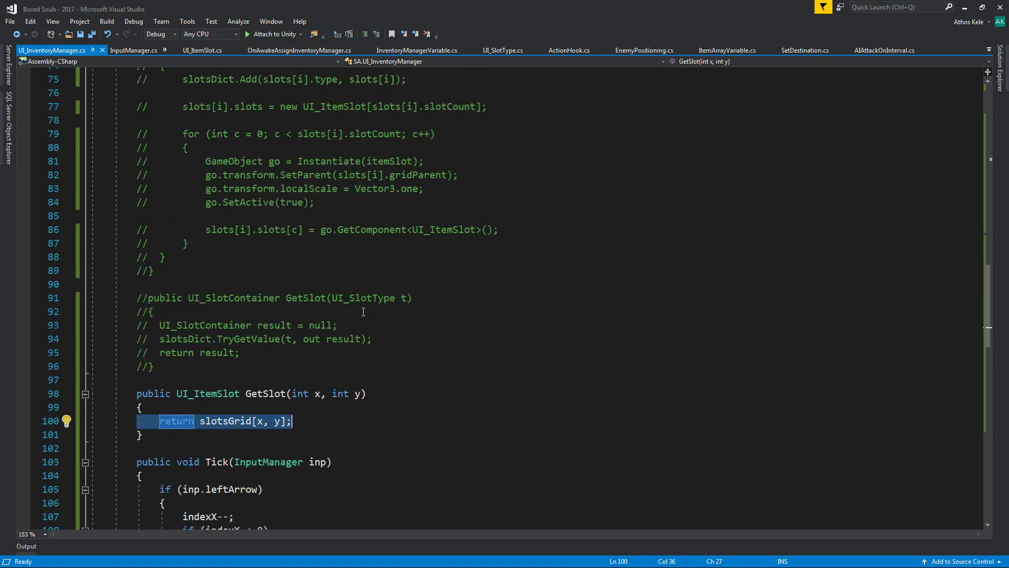
scroll(365, 329, up, 1)
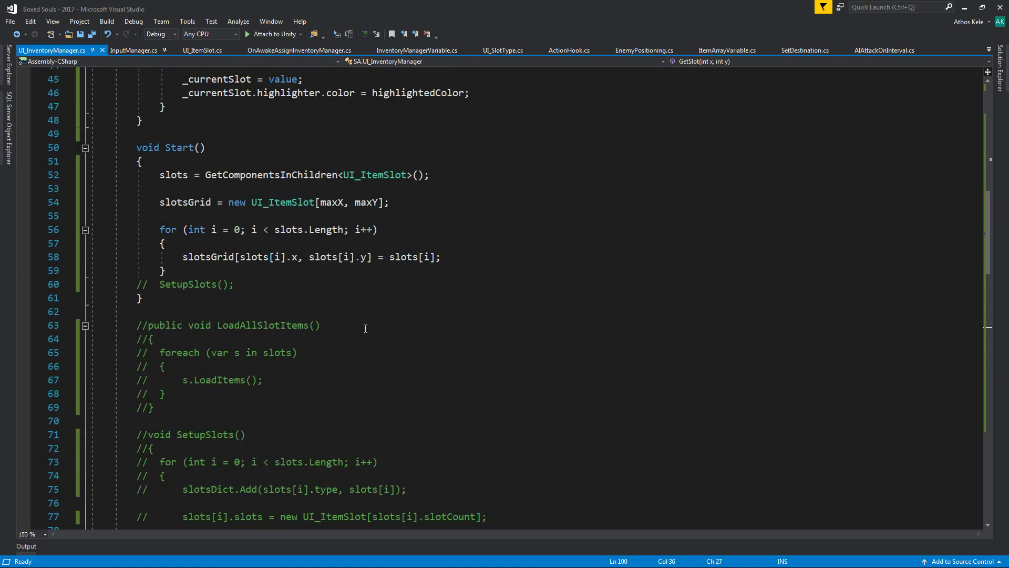
scroll(365, 329, up, 4)
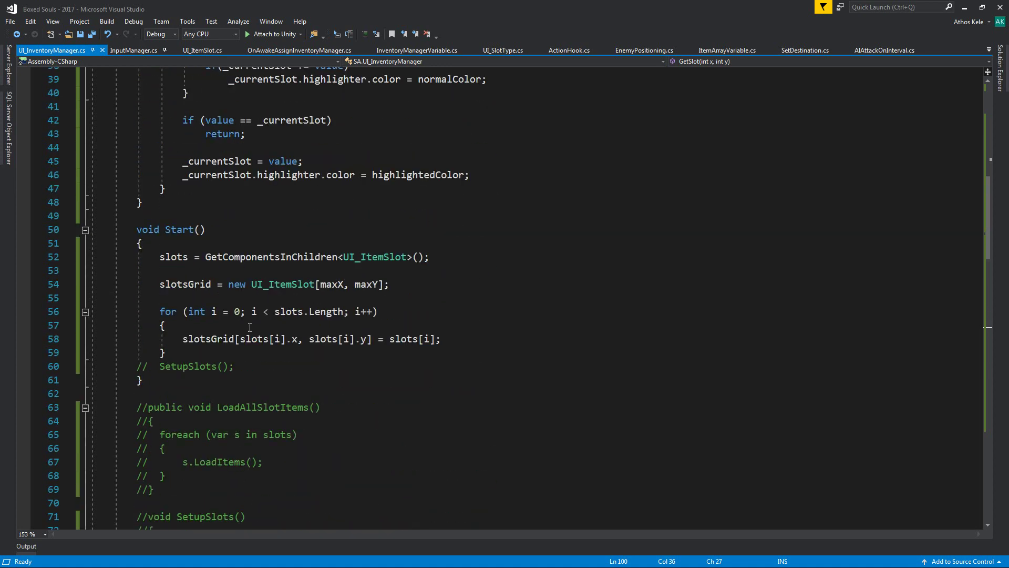
scroll(253, 342, up, 6)
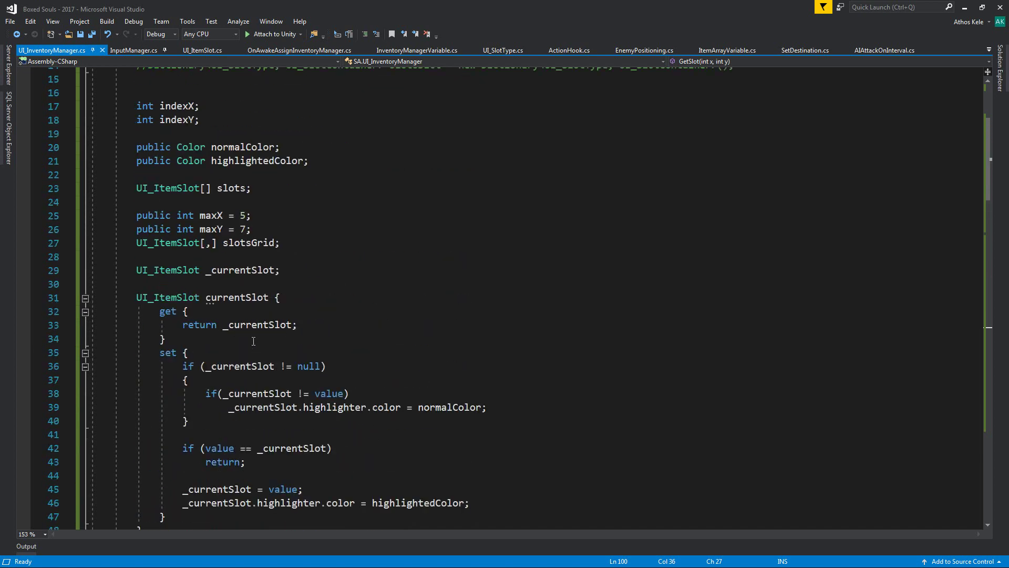
scroll(220, 243, up, 2)
scroll(173, 197, down, 3)
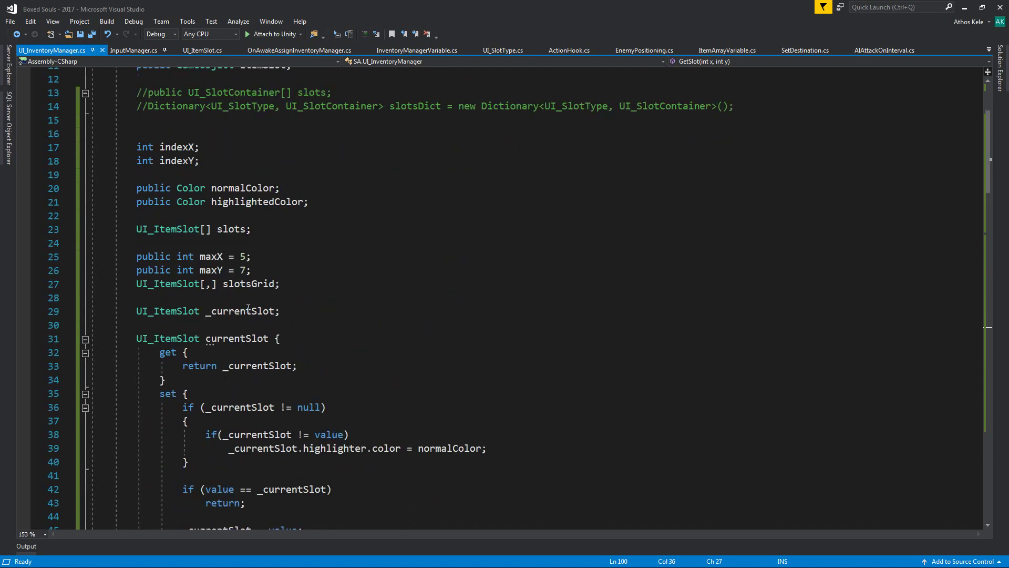
scroll(248, 312, down, 3)
scroll(248, 313, down, 4)
scroll(336, 274, down, 8)
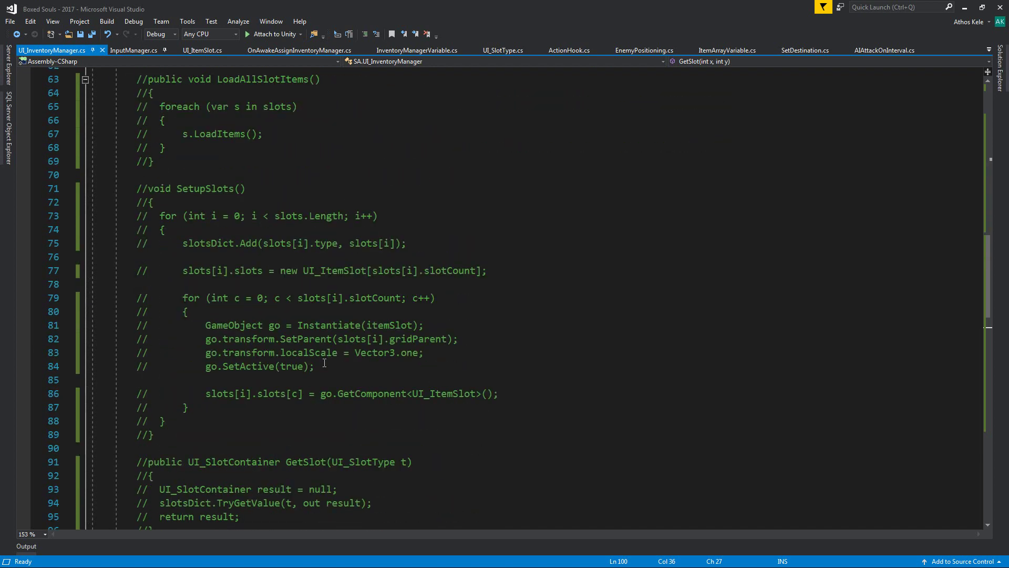
scroll(423, 243, down, 6)
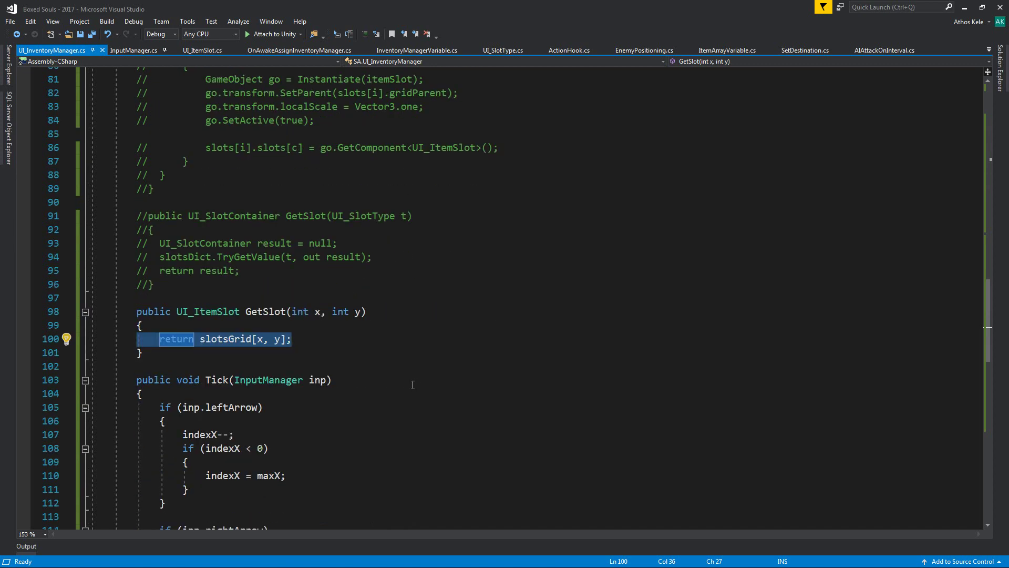
double_click(262, 312)
scroll(347, 372, up, 6)
scroll(347, 367, down, 10)
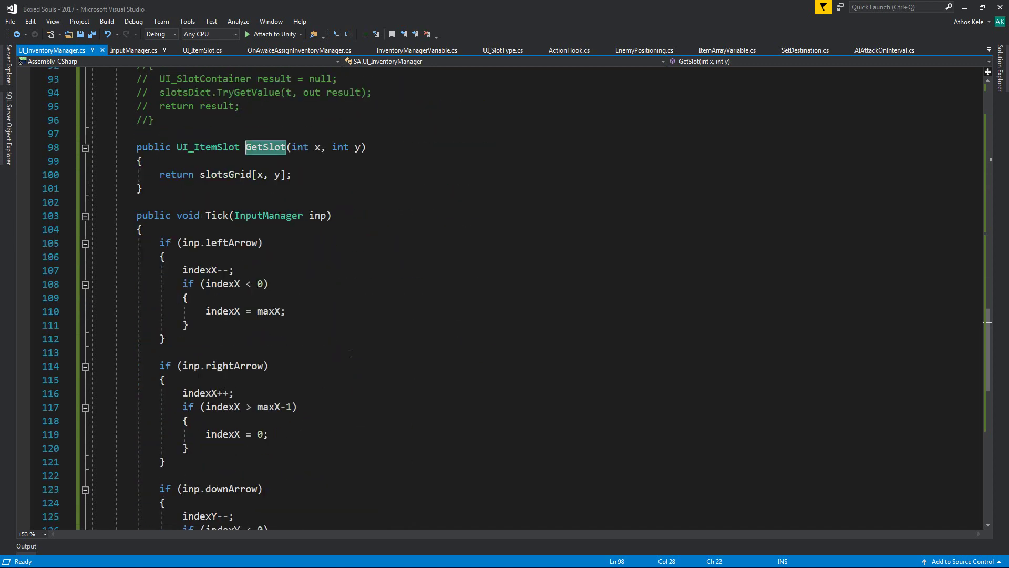
scroll(347, 362, down, 11)
click(357, 285)
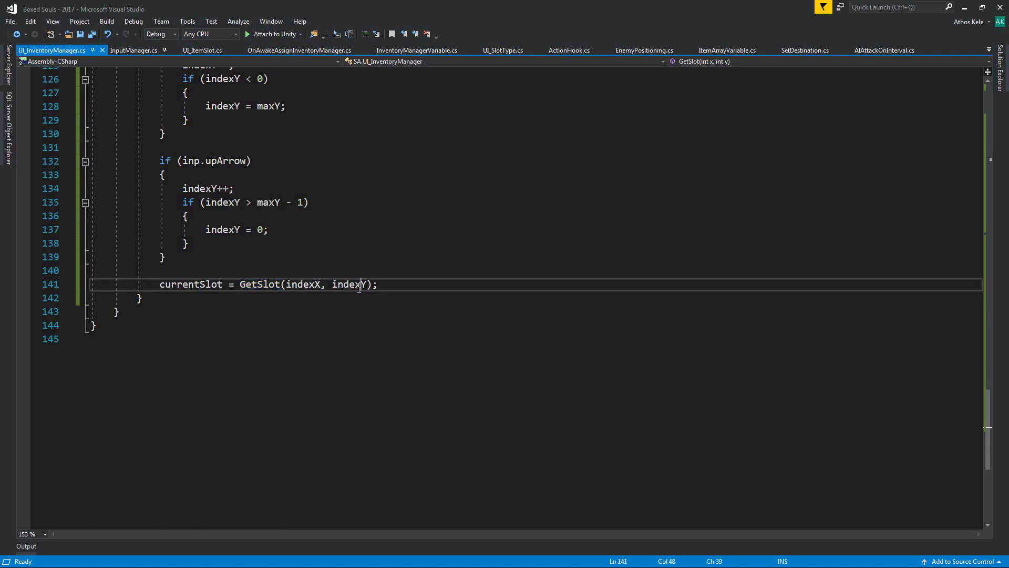
click(420, 346)
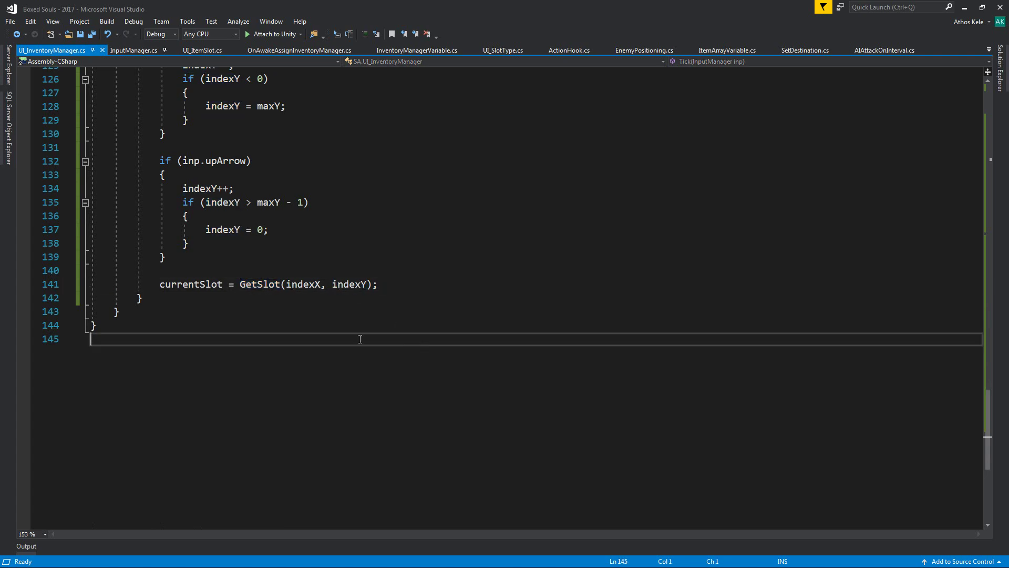
- Rename the Start method to Awake in UI_InventoryManager.cs and save
scroll(882, 100, up, 1)
scroll(599, 191, up, 6)
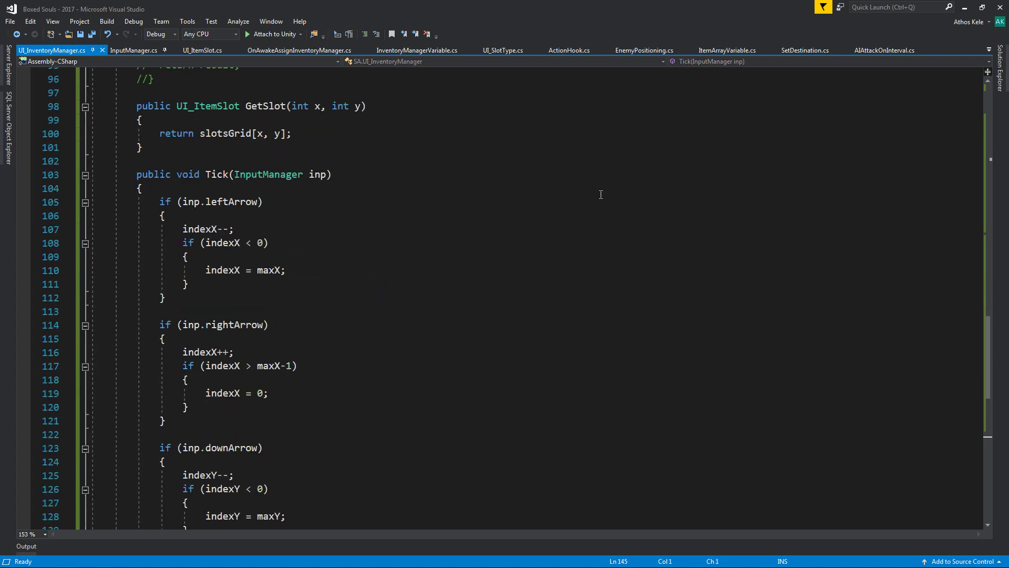
scroll(525, 214, up, 7)
scroll(518, 210, up, 8)
scroll(518, 209, up, 4)
scroll(500, 209, up, 2)
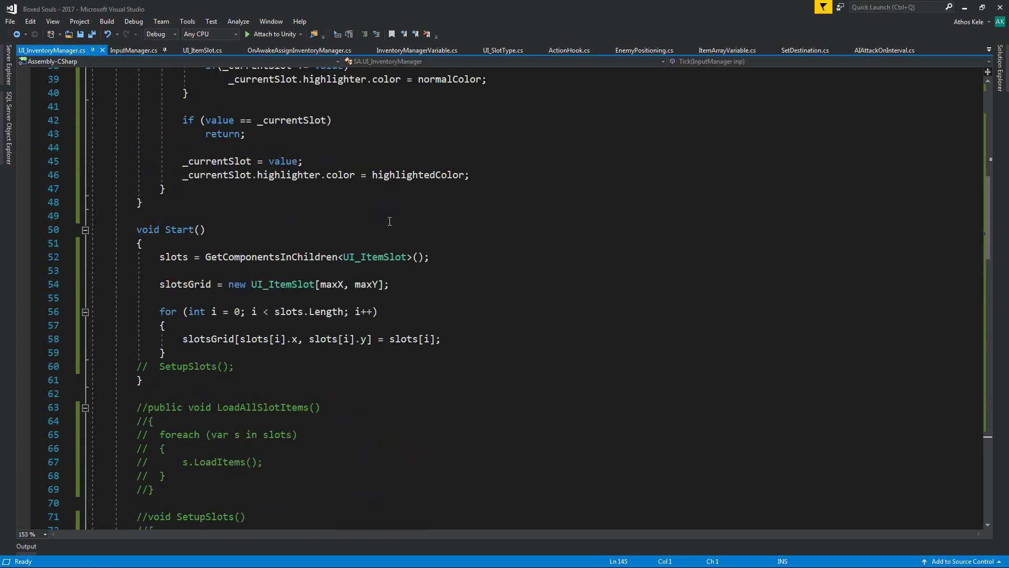
scroll(421, 215, up, 3)
scroll(312, 221, up, 1)
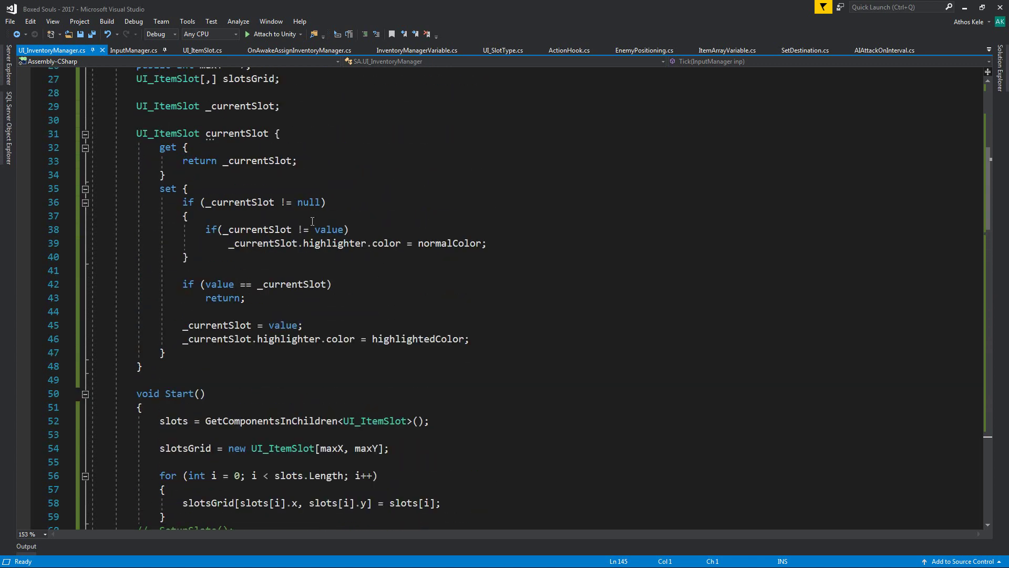
scroll(312, 221, down, 3)
scroll(312, 222, down, 2)
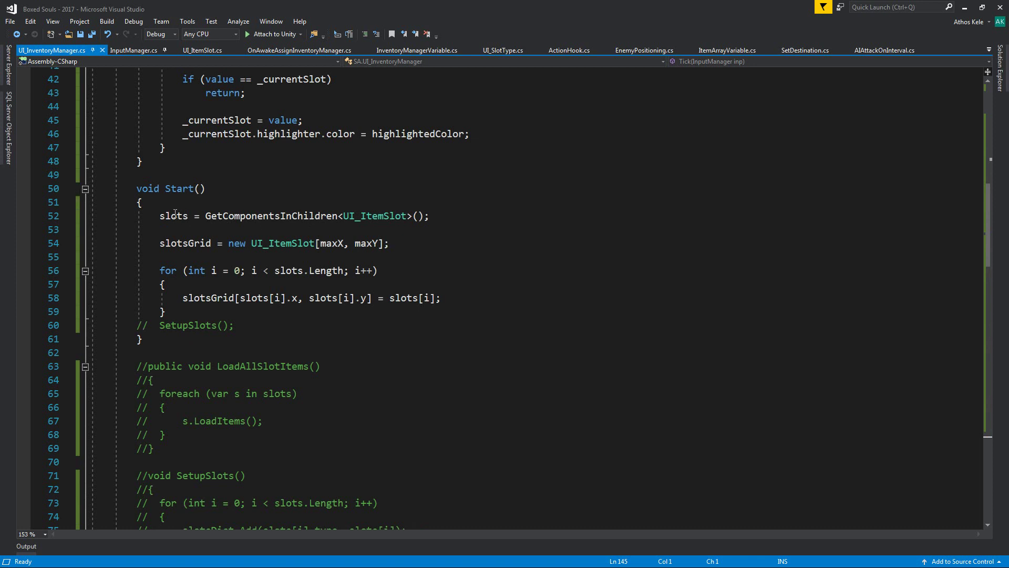
double_click(179, 189)
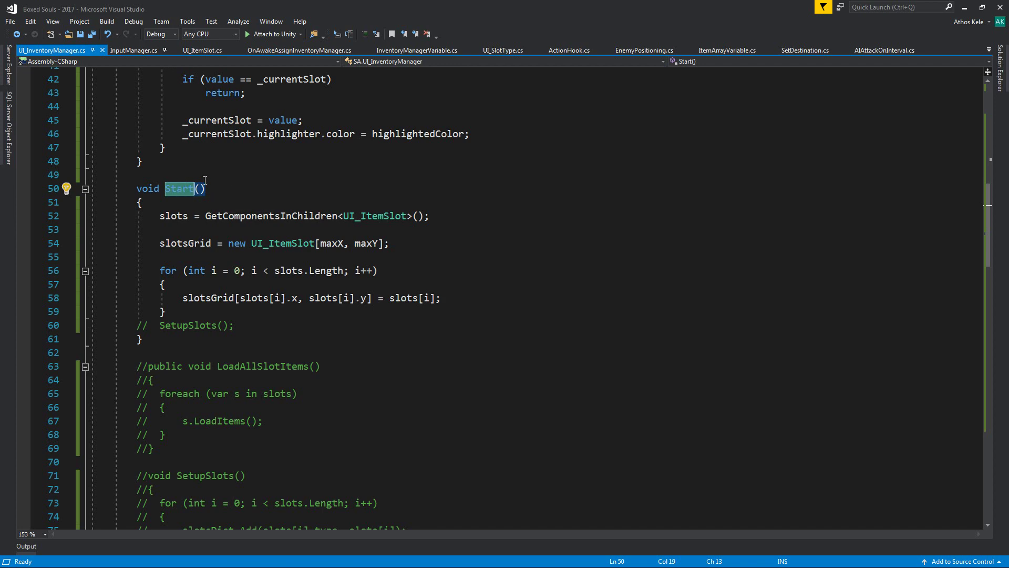
scroll(248, 219, up, 3)
scroll(247, 220, up, 2)
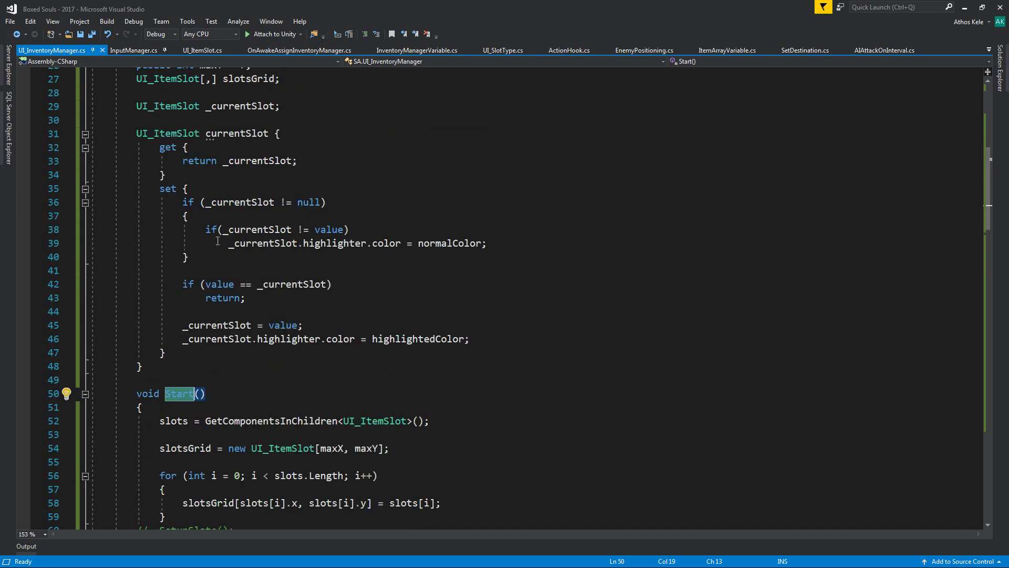
scroll(252, 220, up, 2)
scroll(258, 221, down, 5)
scroll(258, 221, down, 2)
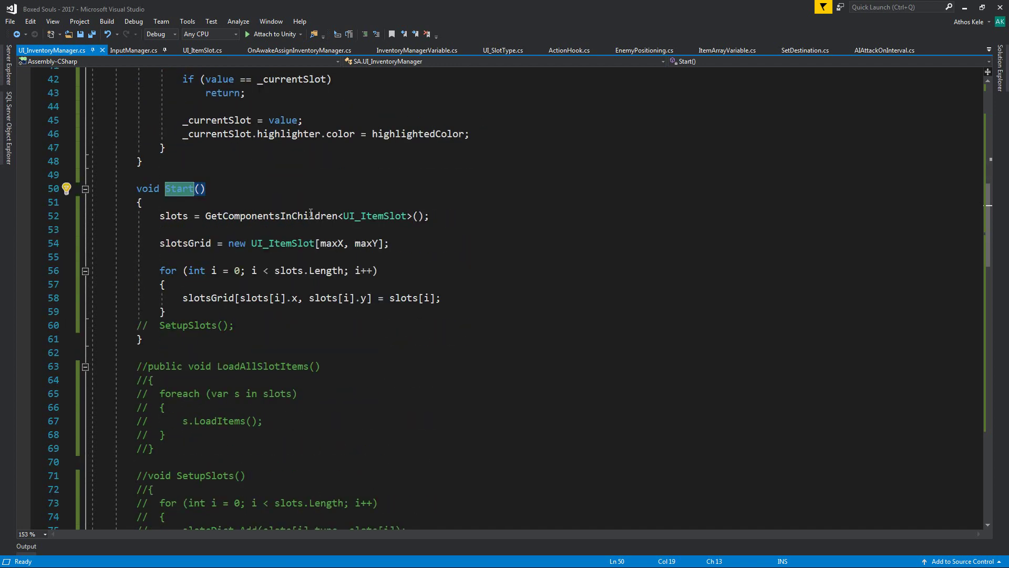
text(Awake)
key(ctrl+s)
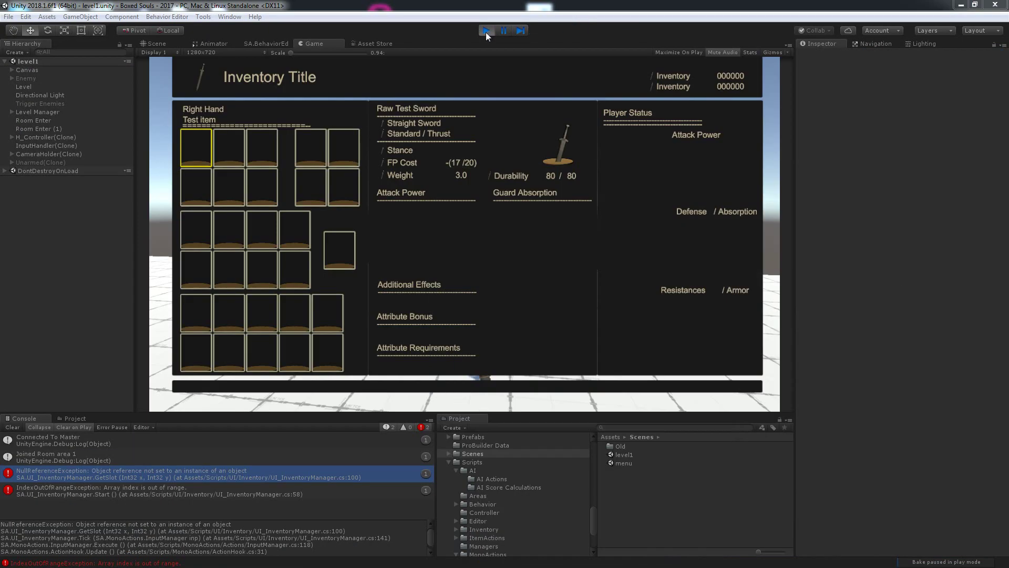
- Restart play mode, enter level1 via Start Game, open the inventory, and select the IndexOutOfRangeException
click(485, 34)
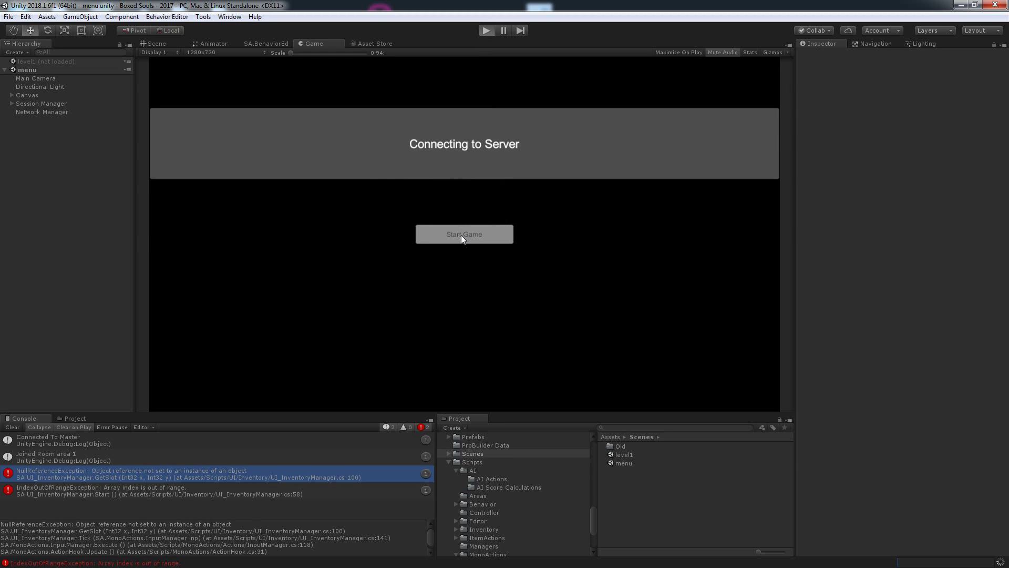
key(ctrl+p)
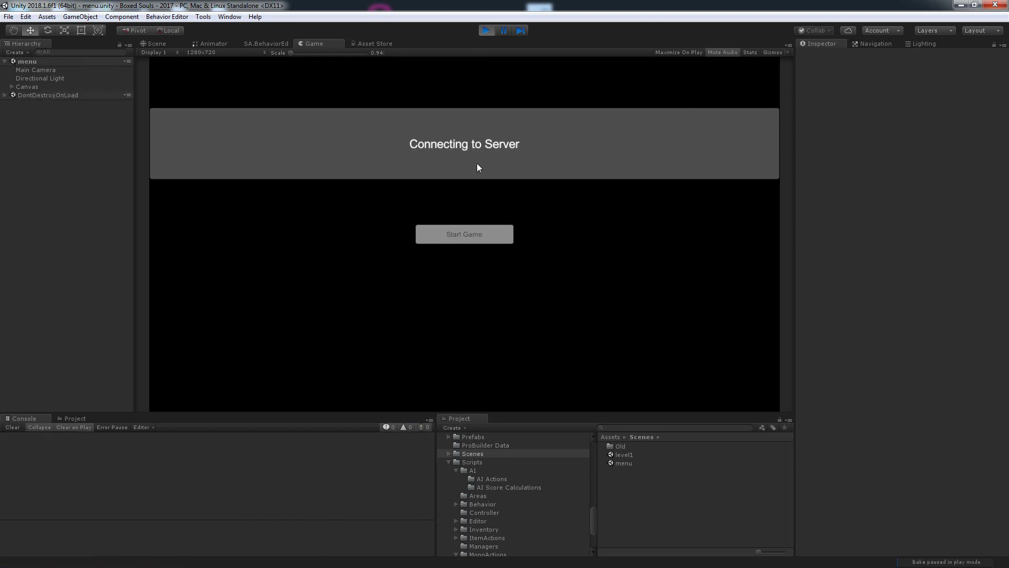
click(471, 239)
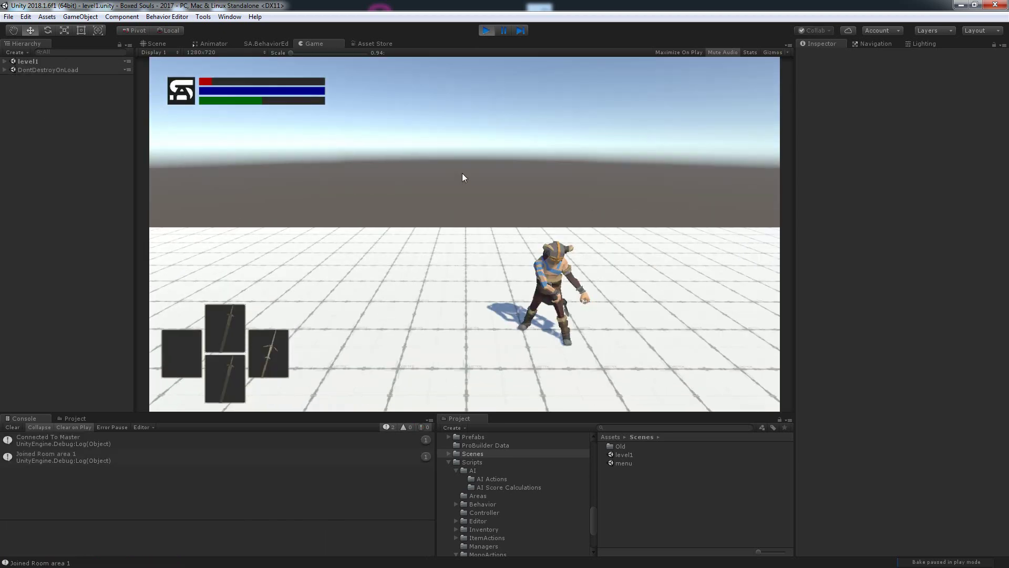
key(i)
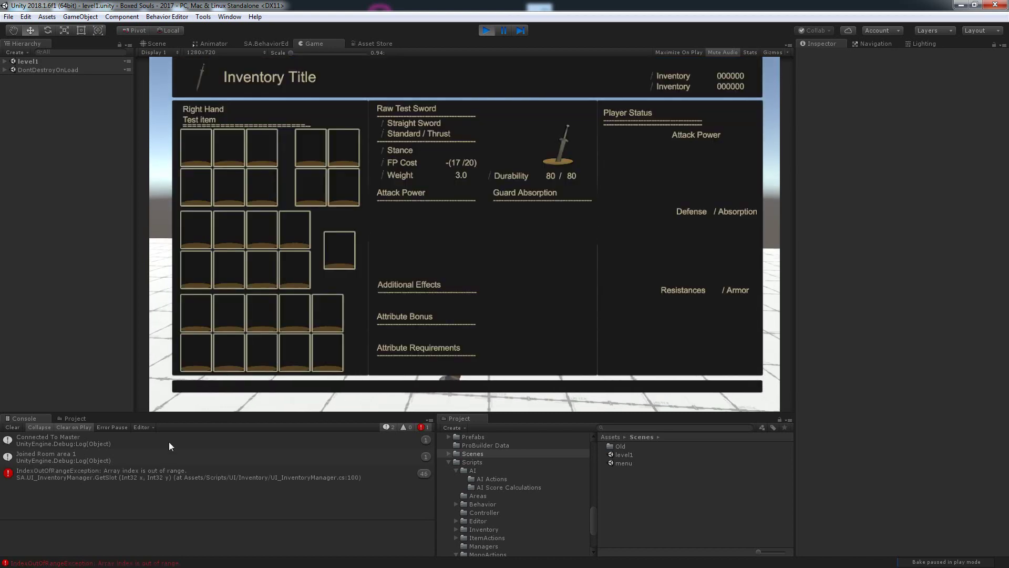
click(112, 473)
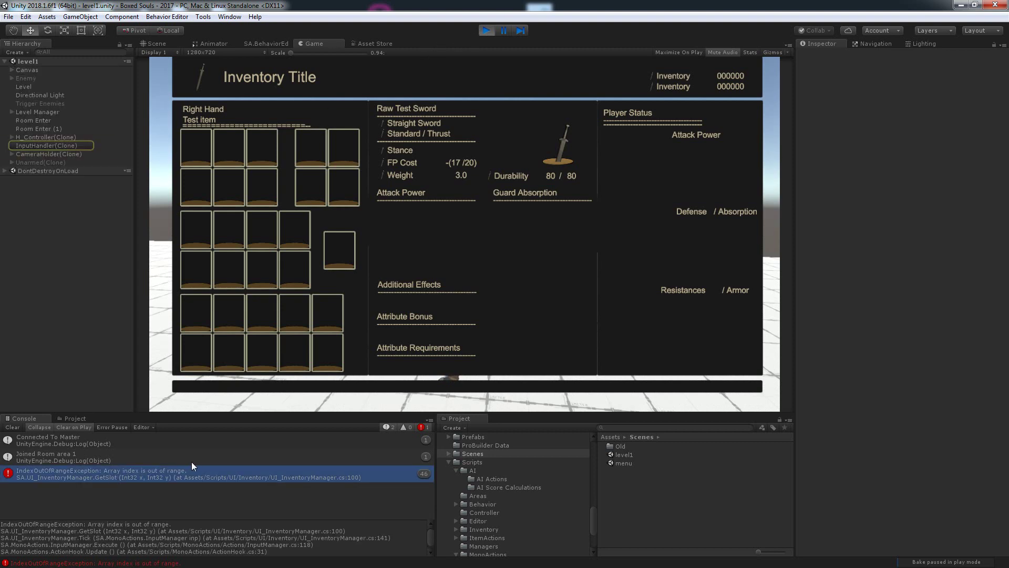
- Open the erroring line and make the indexX and indexY fields public
double_click(355, 465)
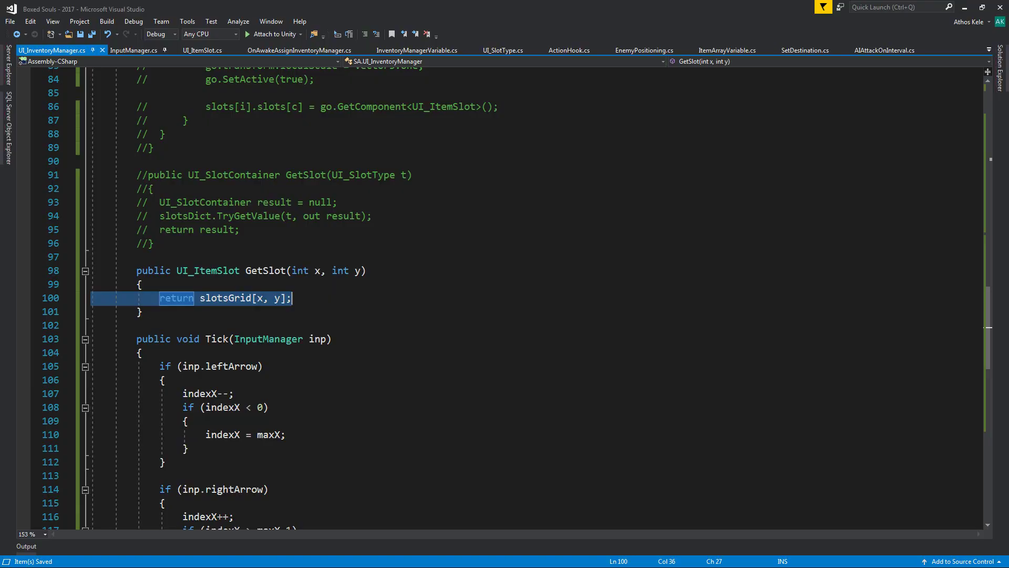
click(409, 245)
scroll(410, 269, up, 11)
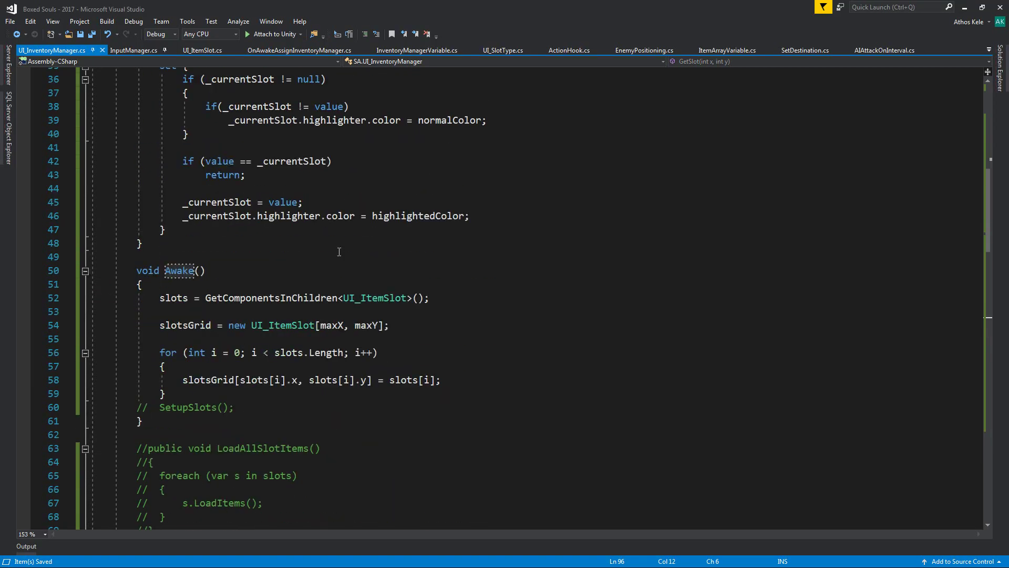
scroll(315, 221, up, 3)
scroll(210, 178, up, 5)
click(148, 189)
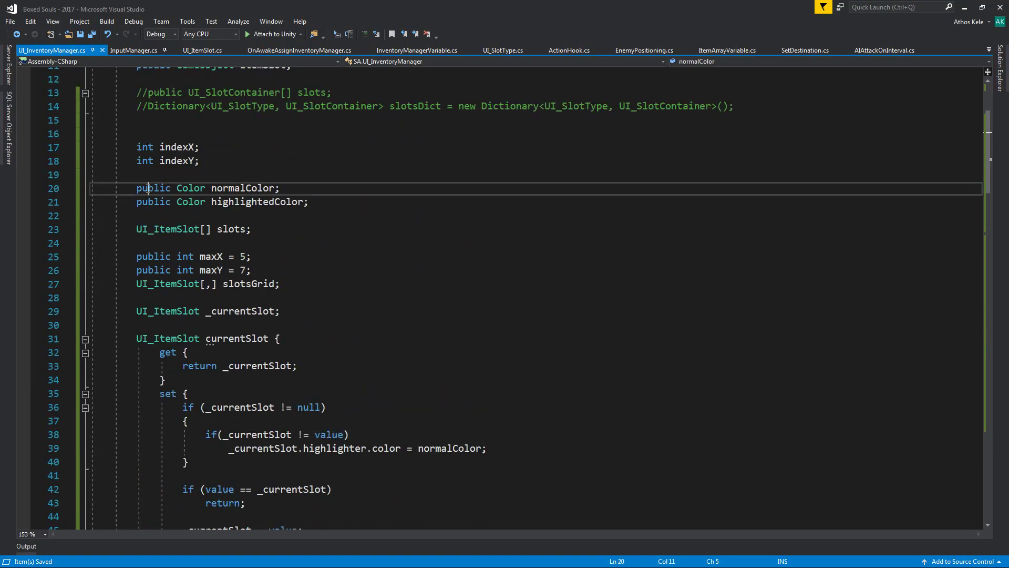
click(140, 148)
text(publicint)
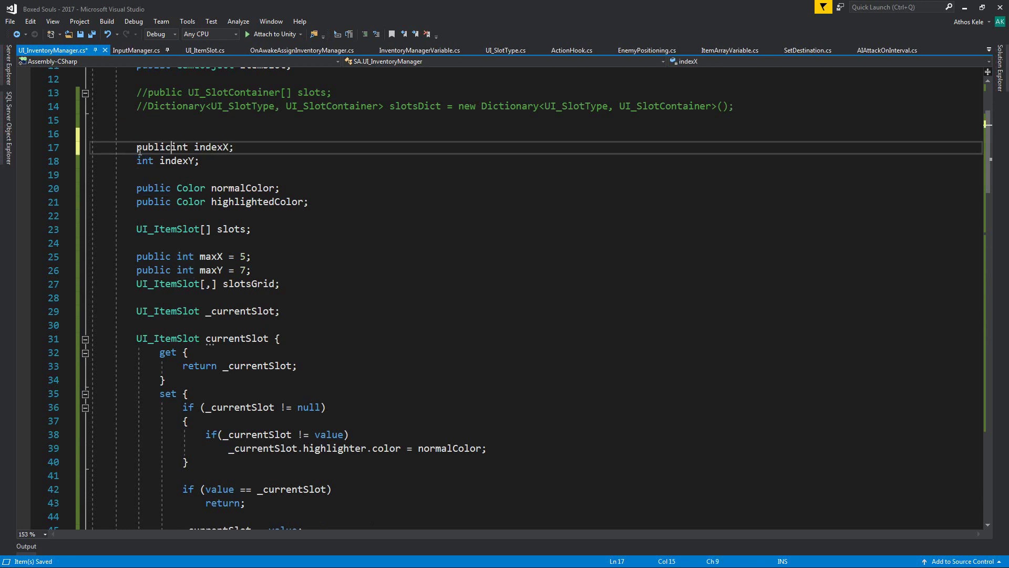
click(136, 161)
text(public)
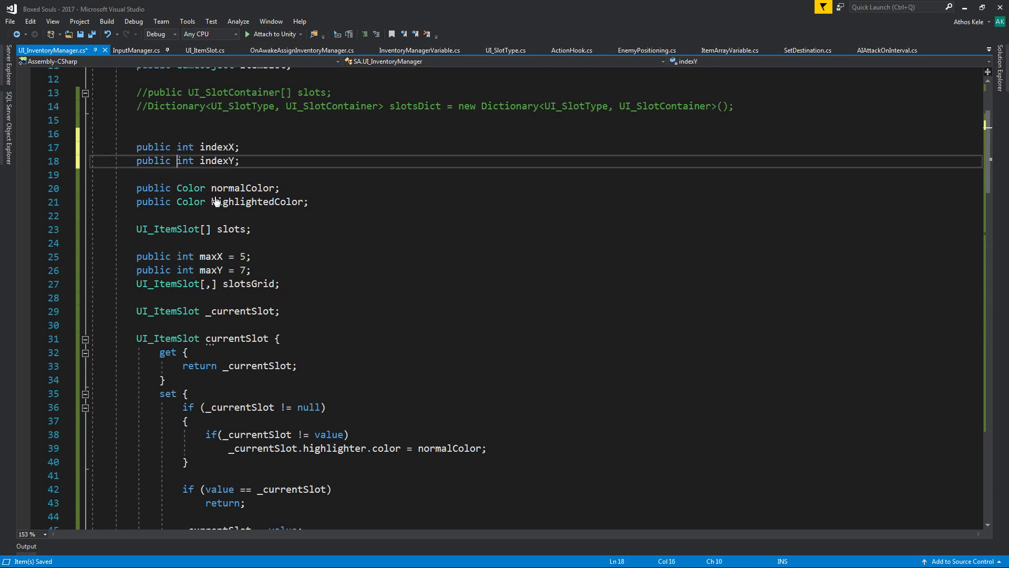
- Rename the Awake method back to Start
scroll(327, 200, up, 4)
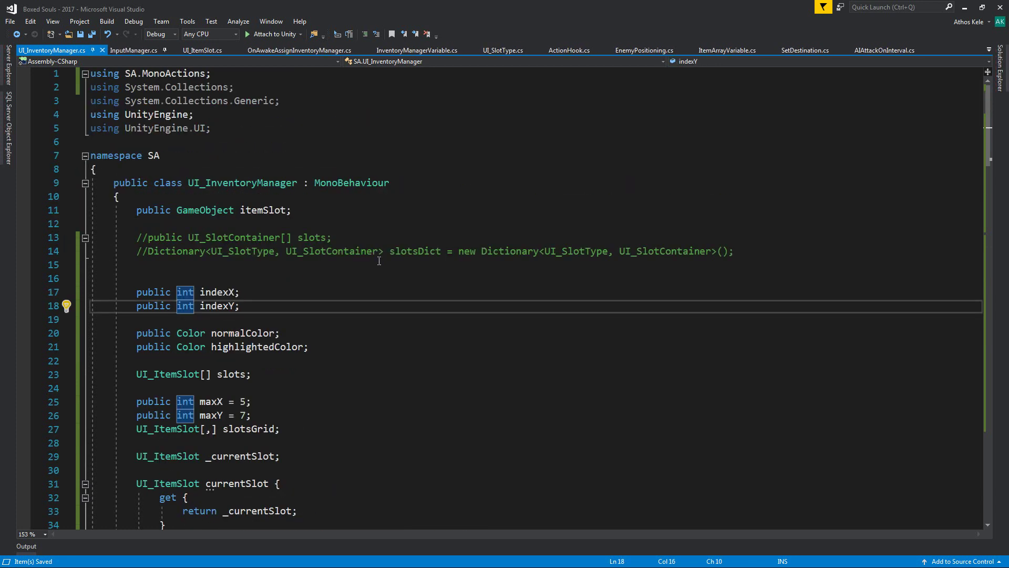
key(End)
scroll(378, 260, down, 5)
scroll(315, 295, down, 1)
scroll(237, 342, down, 8)
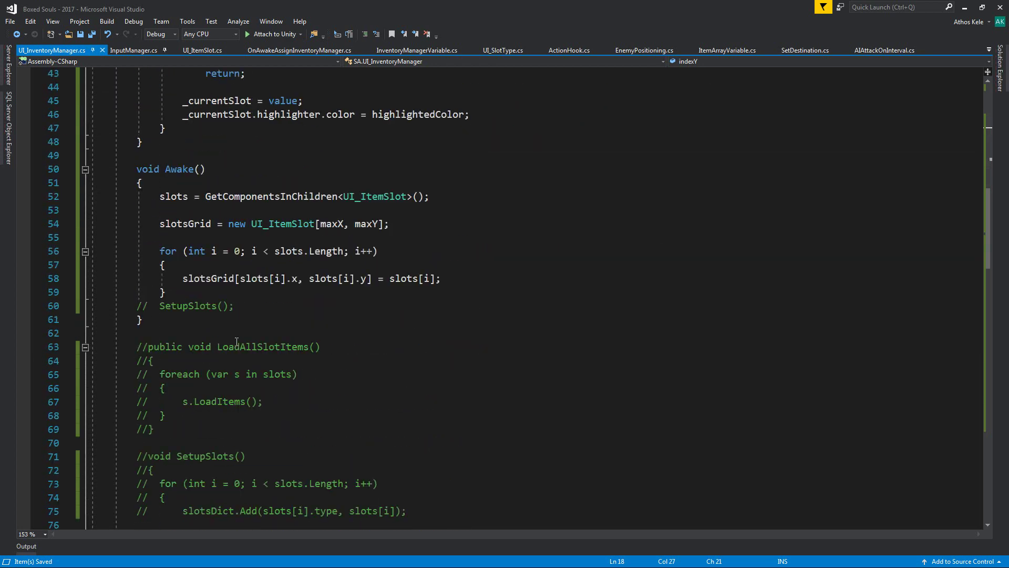
scroll(236, 341, down, 4)
scroll(237, 342, up, 3)
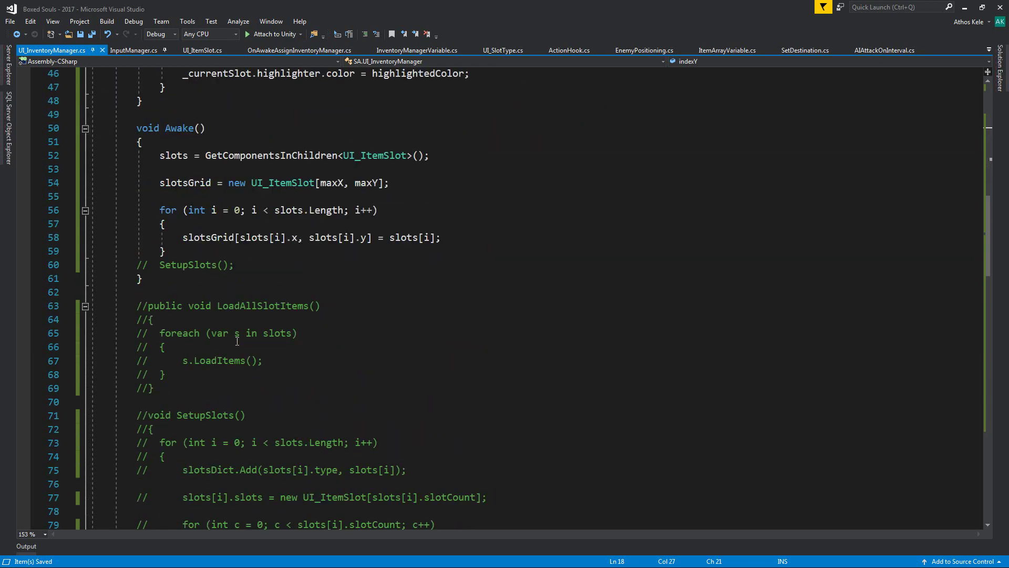
click(178, 121)
double_click(179, 127)
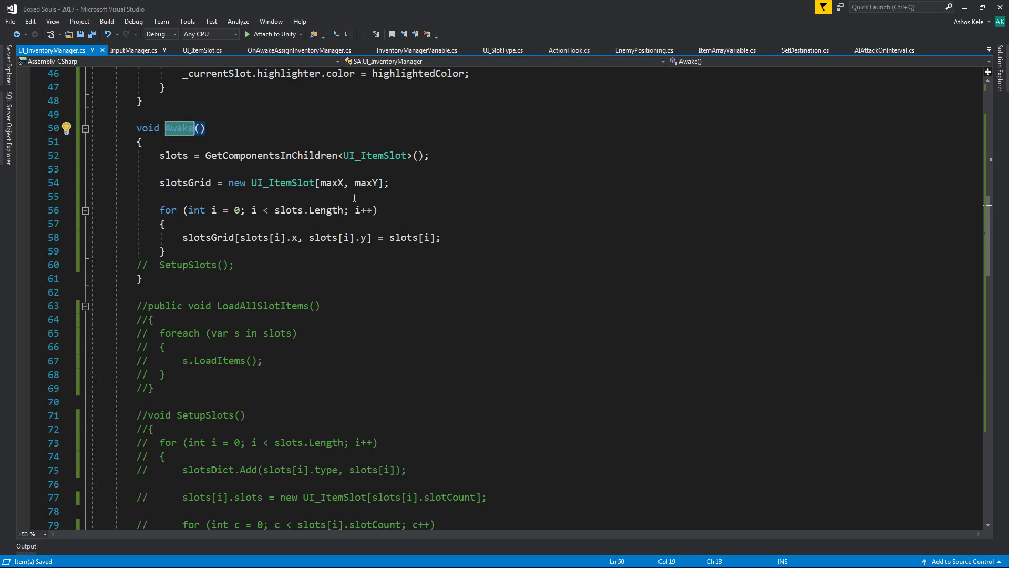
text(State)
key(BackSpace)
key(BackSpace)
key(BackSpace)
text(art)
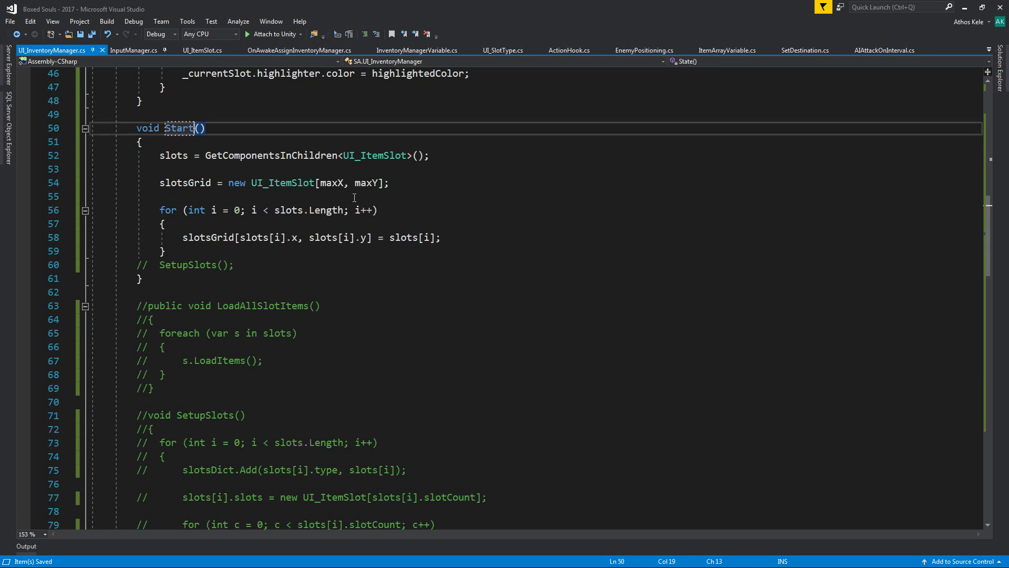
- Add a 'bool isInit;' field above the maxX declaration and save
scroll(355, 198, up, 4)
scroll(354, 198, up, 5)
scroll(326, 241, up, 6)
scroll(290, 296, down, 6)
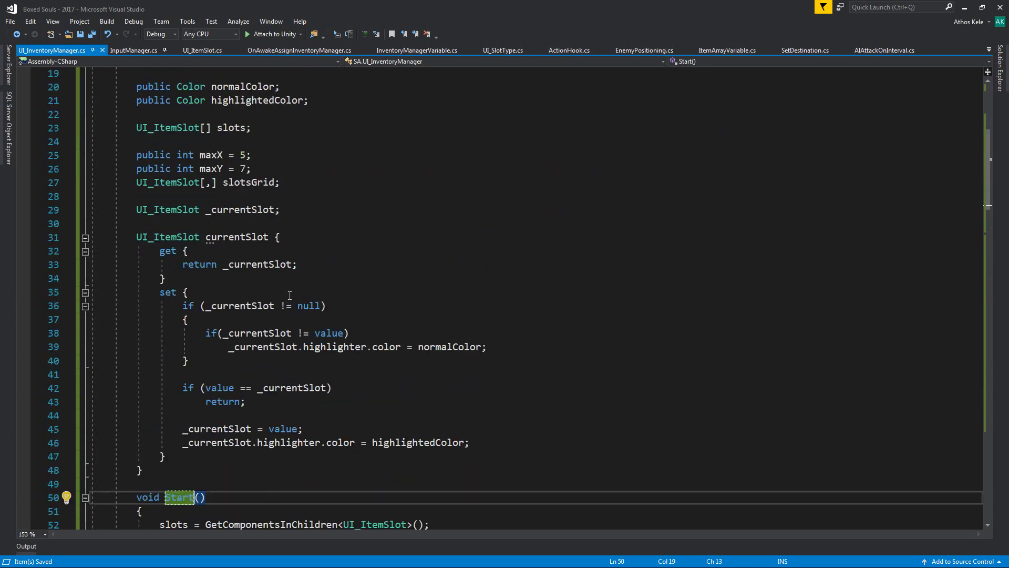
click(334, 224)
key(Return)
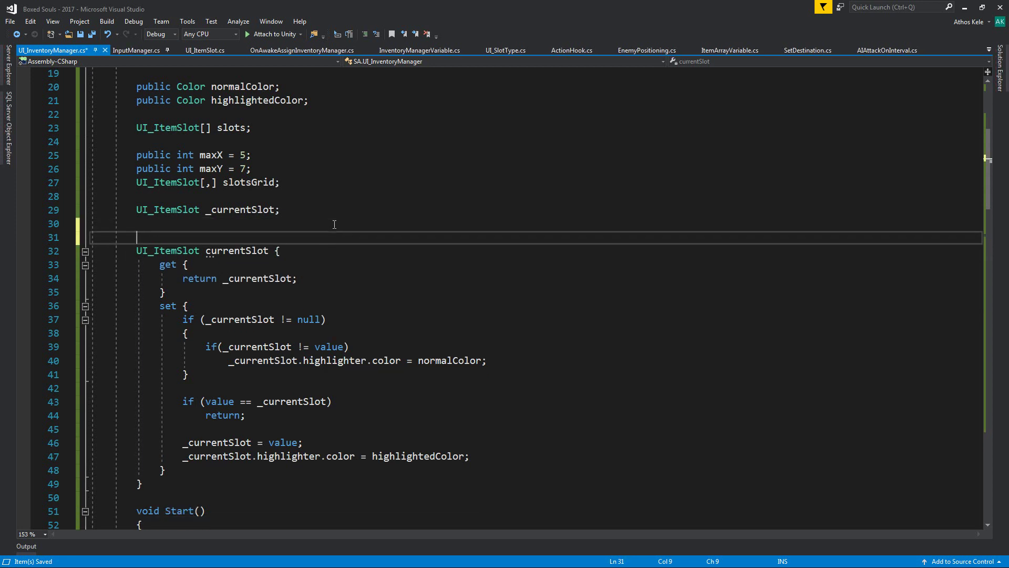
key(ctrl+z)
key(Up)
key(Up)
key(Up)
key(Up)
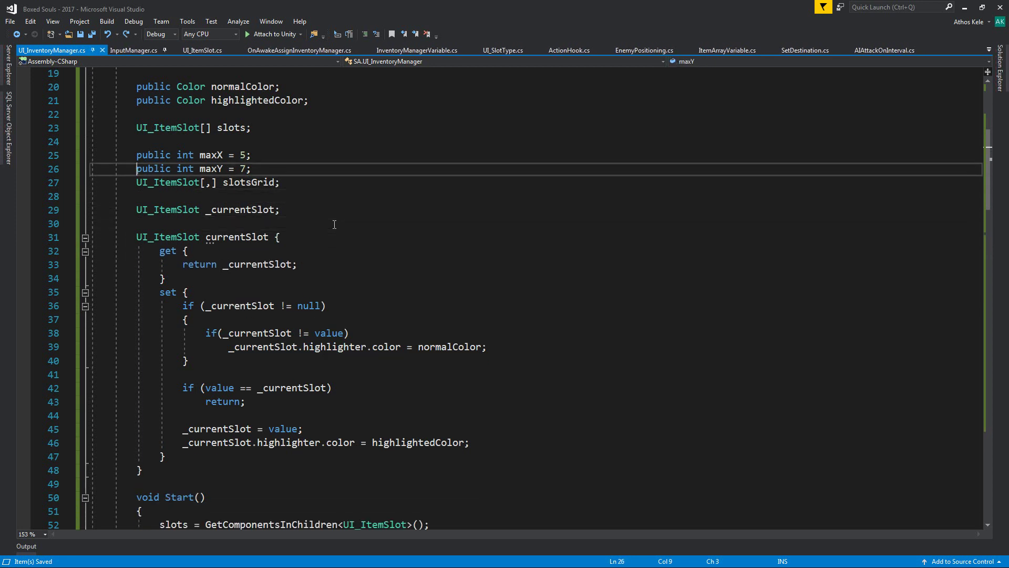
key(Return)
key(Up)
text(bool isI)
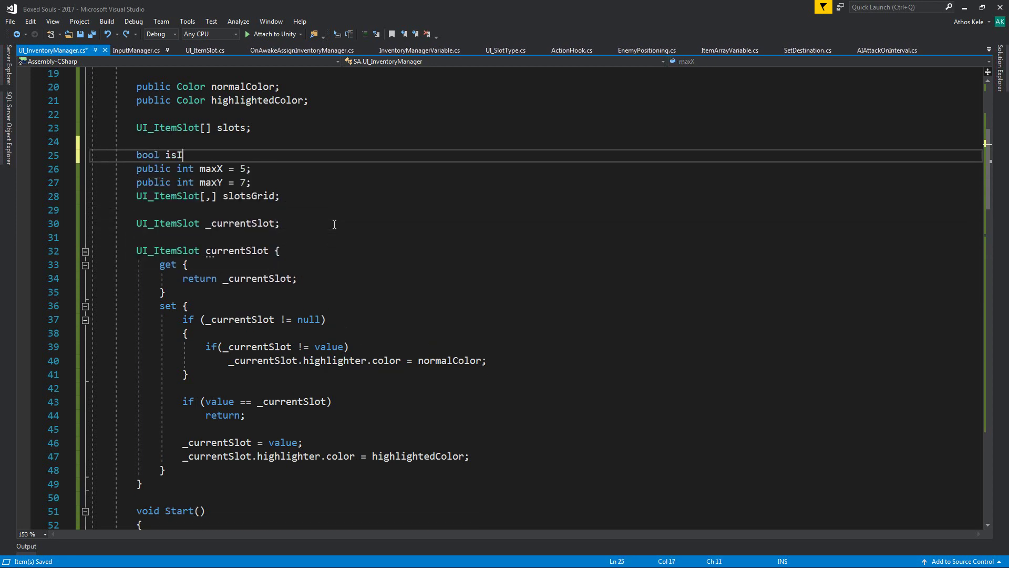
text(nit;)
key(ctrl+s)
- Set 'isInit = true;' after the slot-filling loop in Start and save
scroll(262, 303, down, 7)
scroll(261, 303, down, 1)
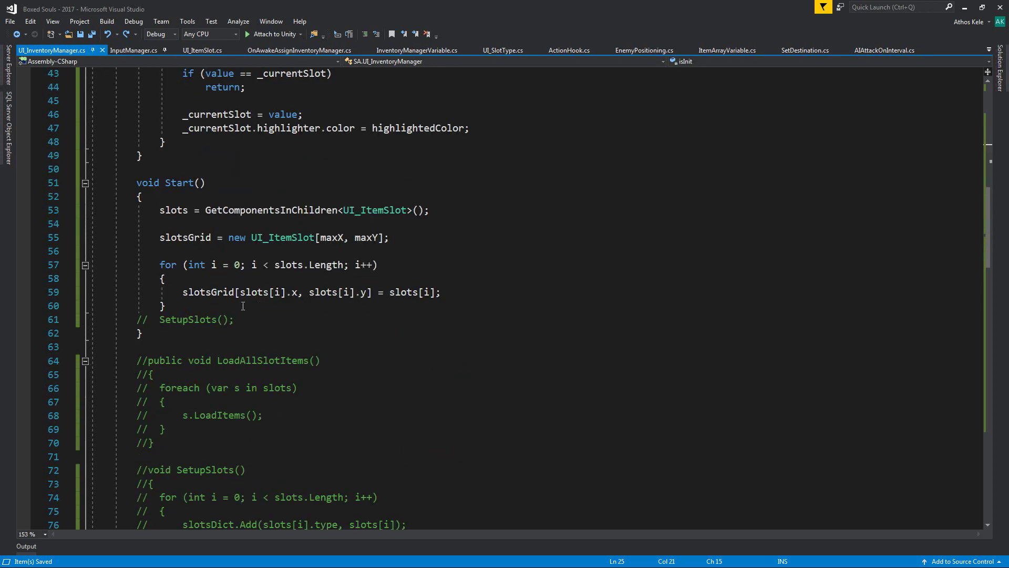
click(239, 307)
key(Return)
key(Return)
text(is)
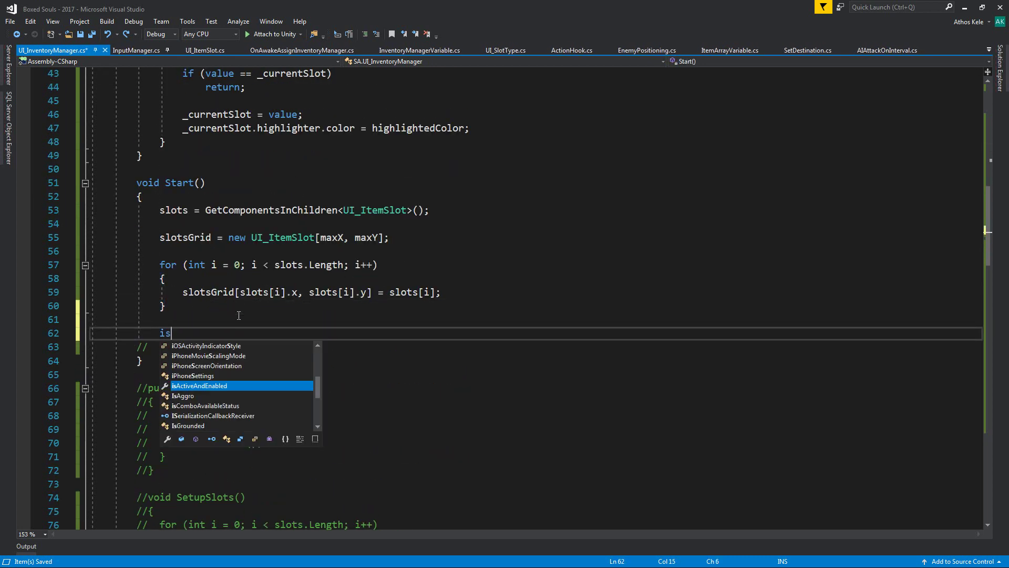
text(Init = true;)
key(ctrl+s)
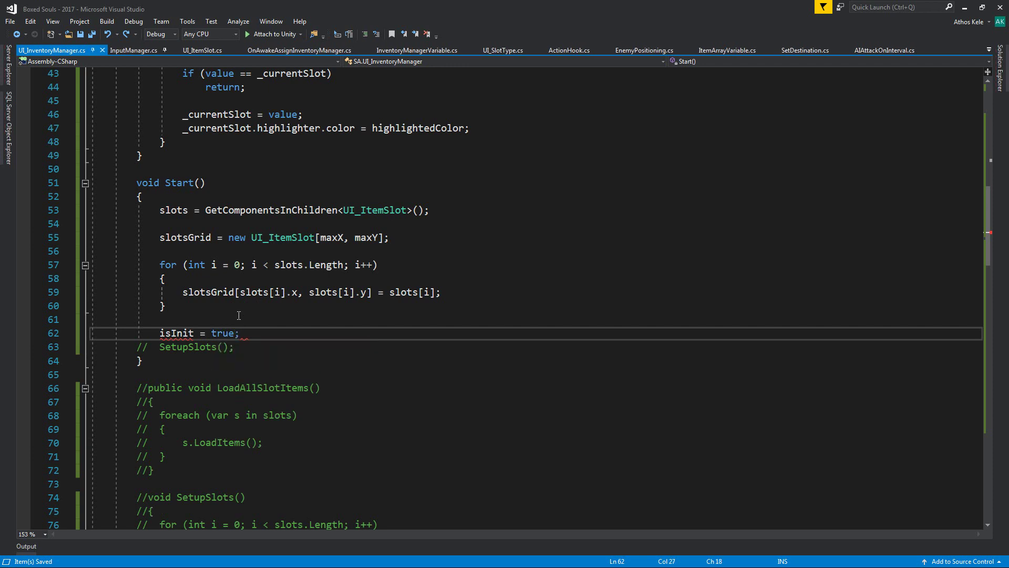
- Make Tick return early with 'if(isInit == false) return;' and save
scroll(239, 315, down, 3)
scroll(239, 336, down, 9)
scroll(239, 363, down, 3)
click(283, 330)
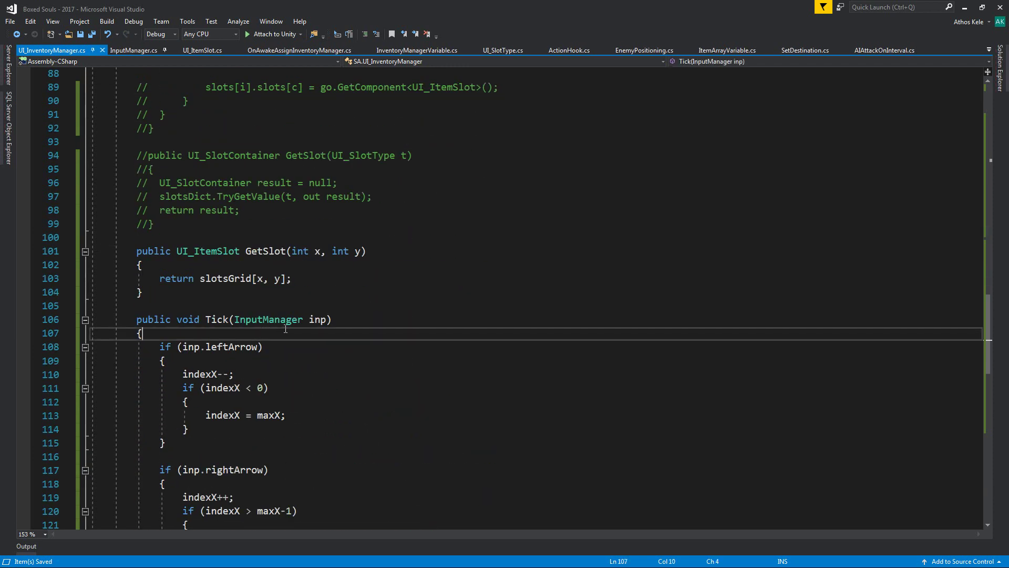
key(Return)
key(Return)
key(Up)
text(i)
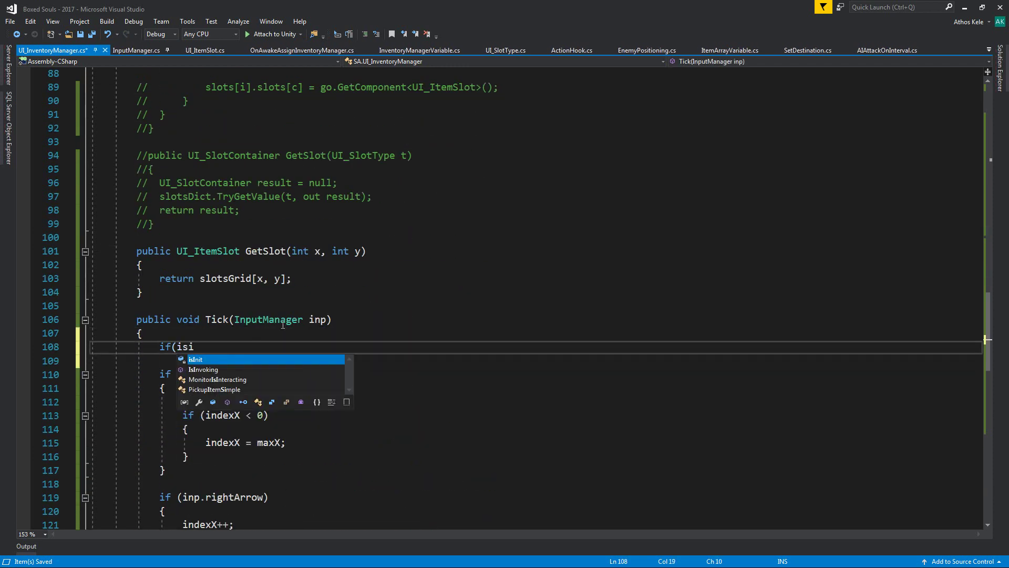
text(f(isInit == fa)
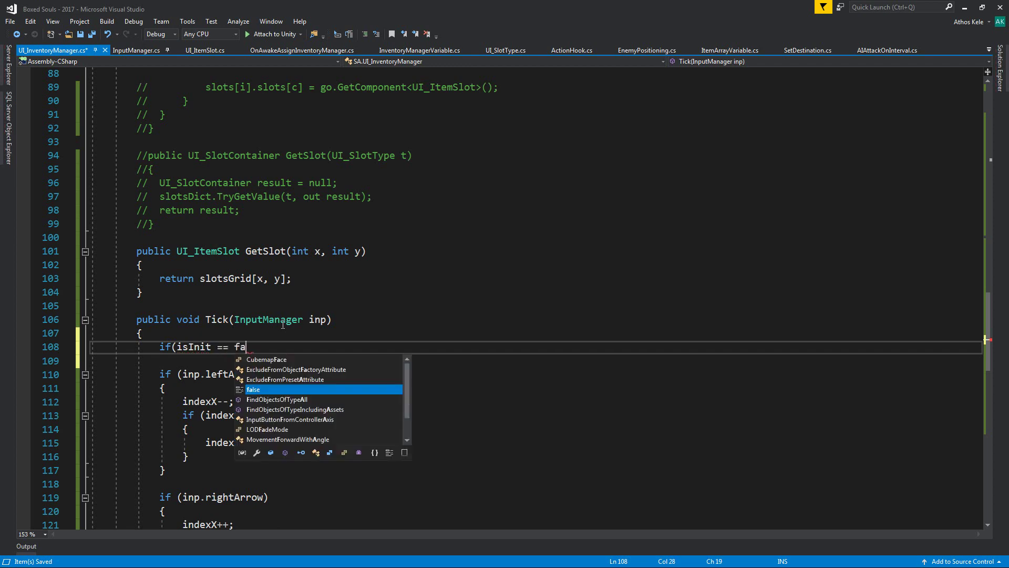
text(lse))
key(Return)
text(return;)
key(ctrl+s)
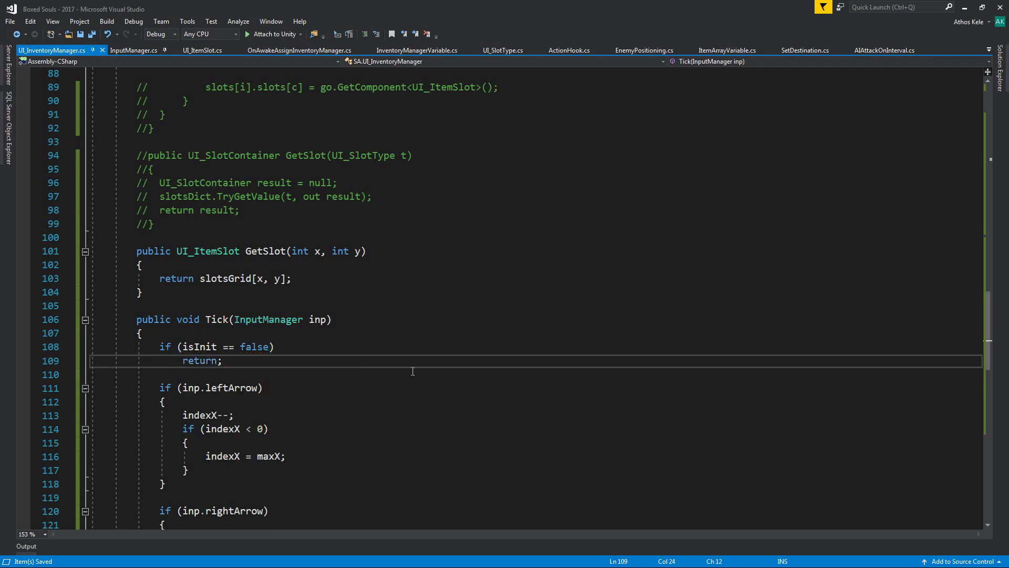
- Bring the Unity editor back to the front
scroll(412, 371, down, 4)
scroll(412, 371, down, 6)
scroll(414, 373, down, 2)
click(414, 373)
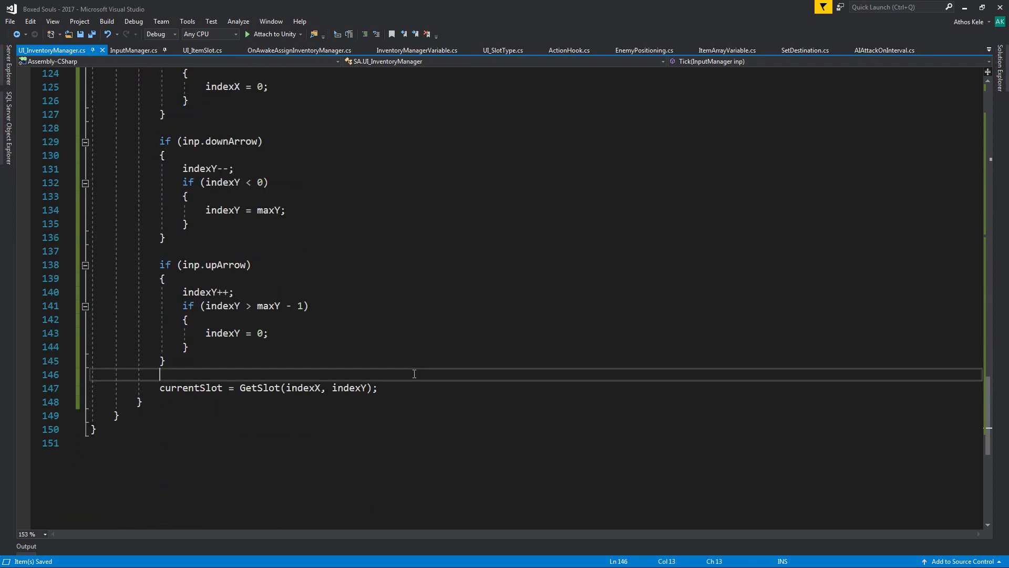
click(964, 8)
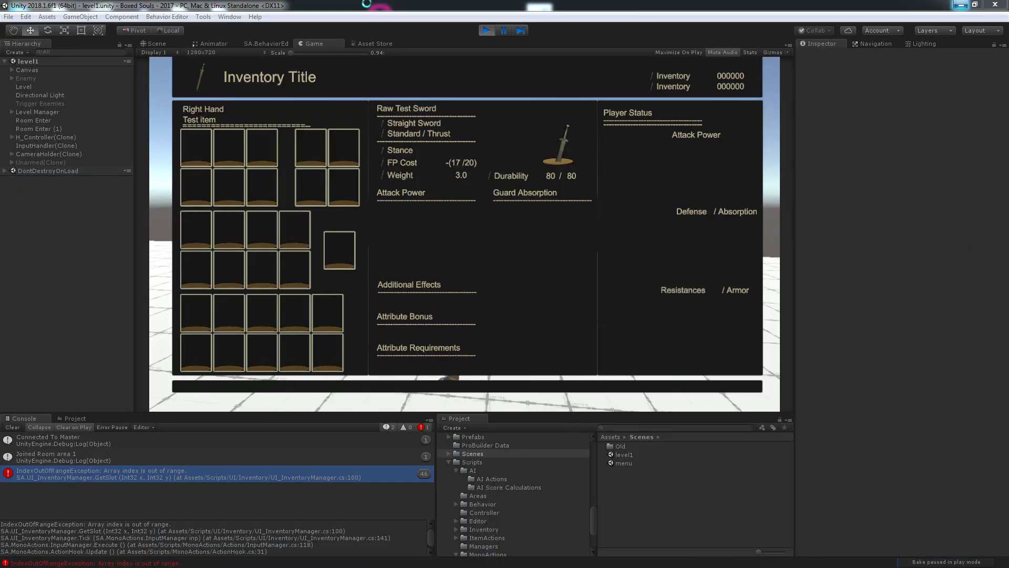
- Restart play, load level1, open the inventory, and inspect the IndexOutOfRangeException from Start line 59
click(483, 31)
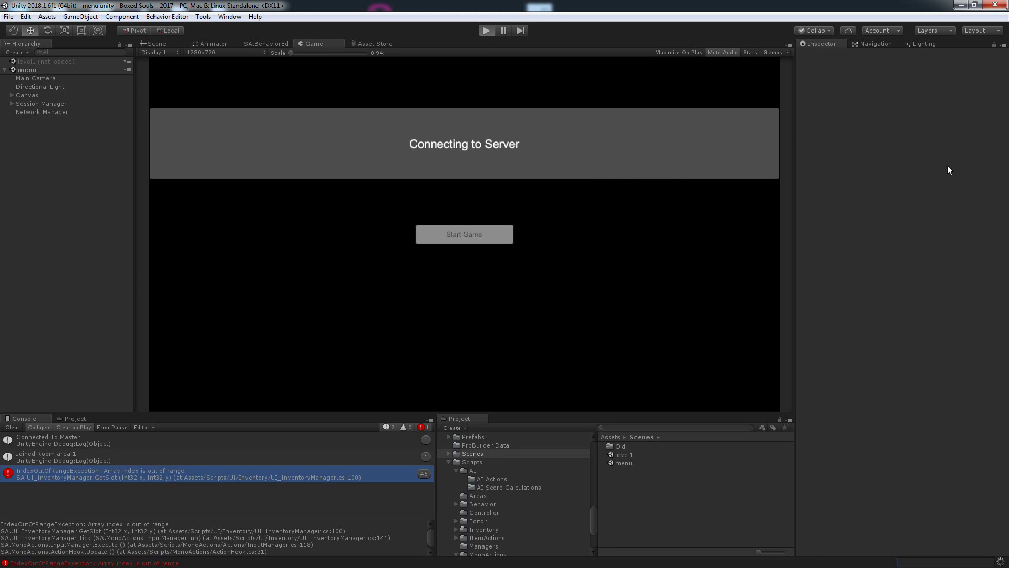
key(ctrl+p)
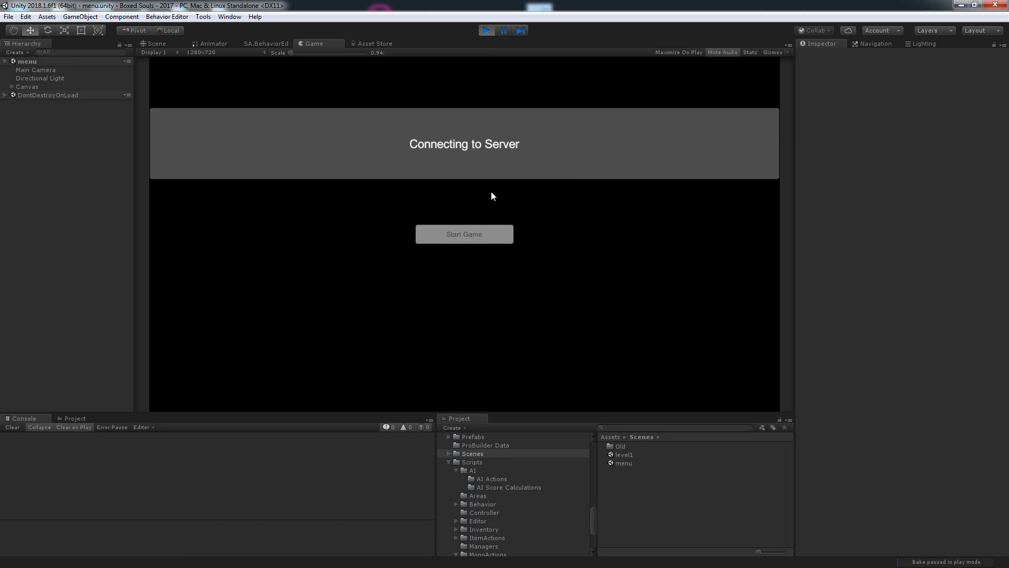
click(470, 236)
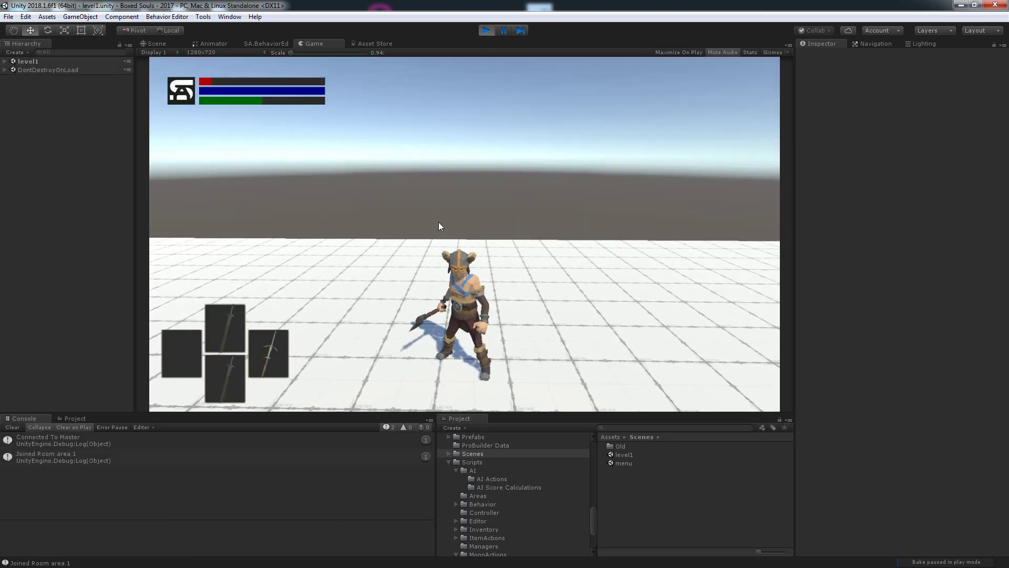
key(i)
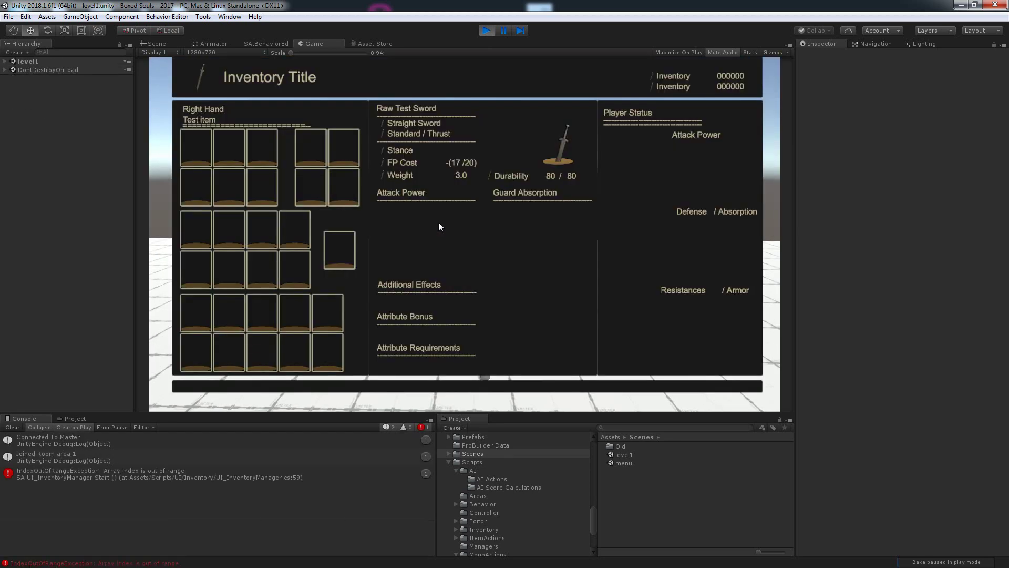
click(51, 475)
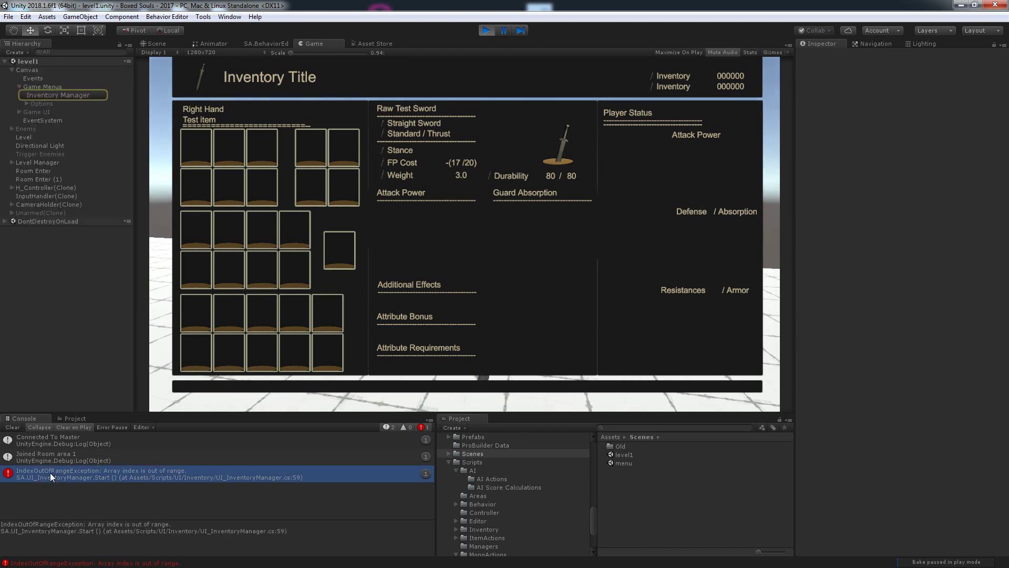
- Inspect Inventory Manager's grid settings and the first Weapon Slots Inventory Slot's X and Y values
click(55, 96)
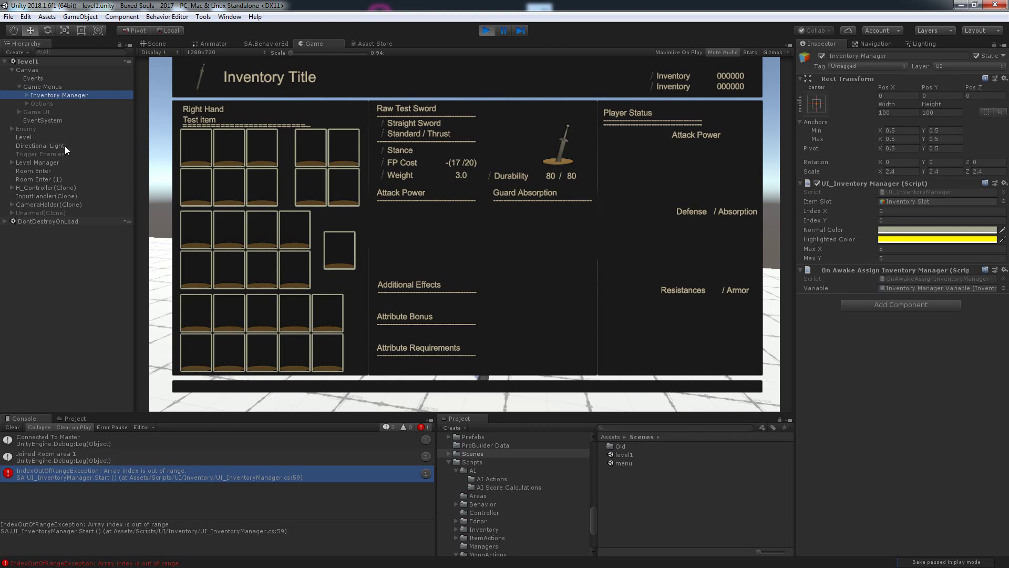
click(25, 96)
click(34, 103)
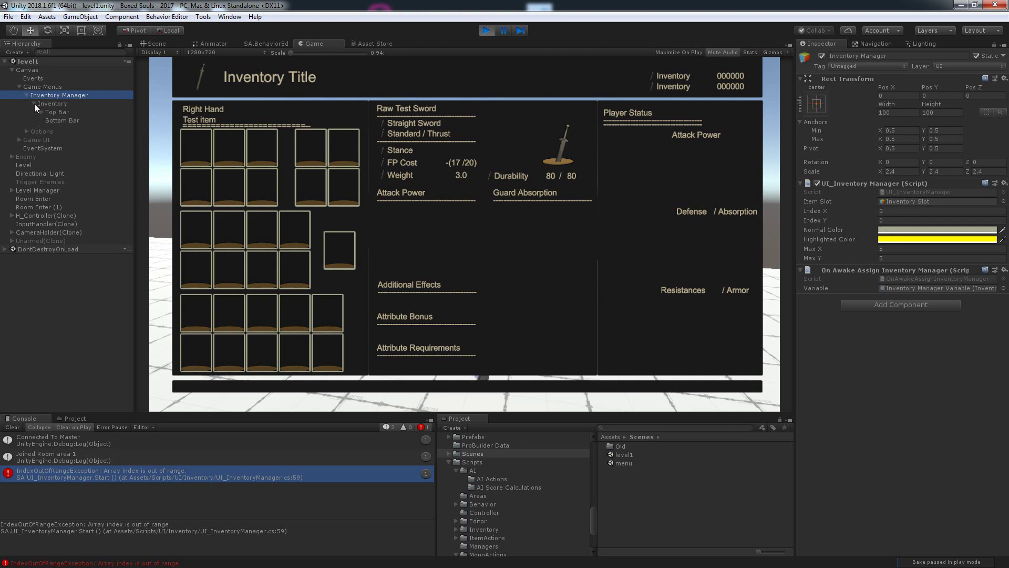
click(41, 129)
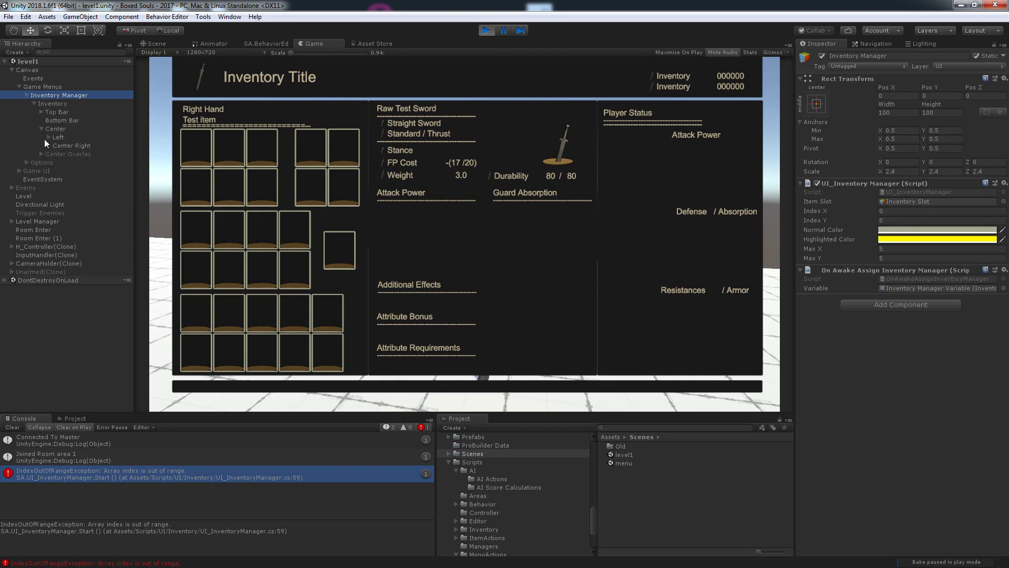
click(46, 137)
click(48, 137)
click(47, 170)
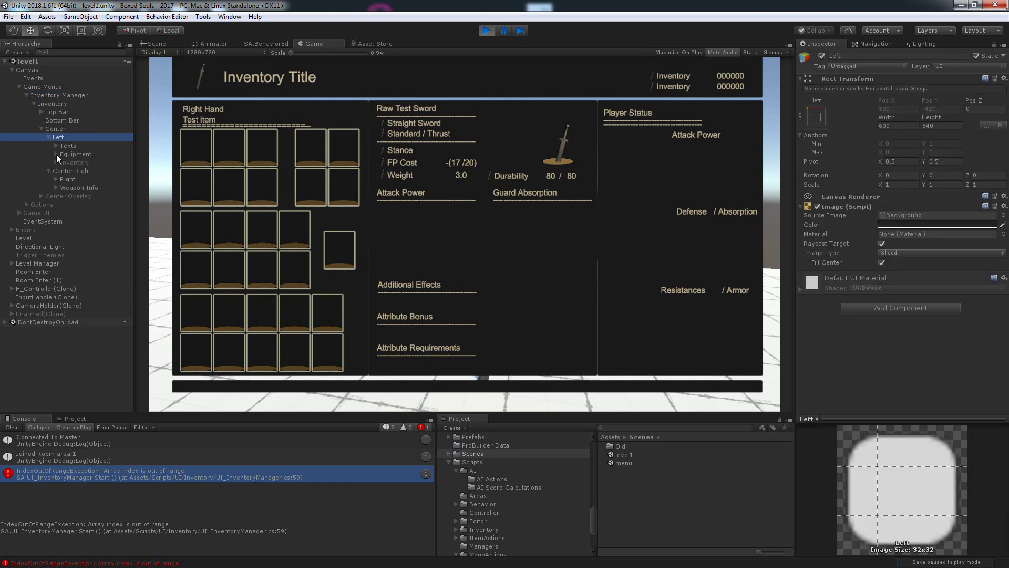
click(56, 153)
click(61, 163)
click(89, 170)
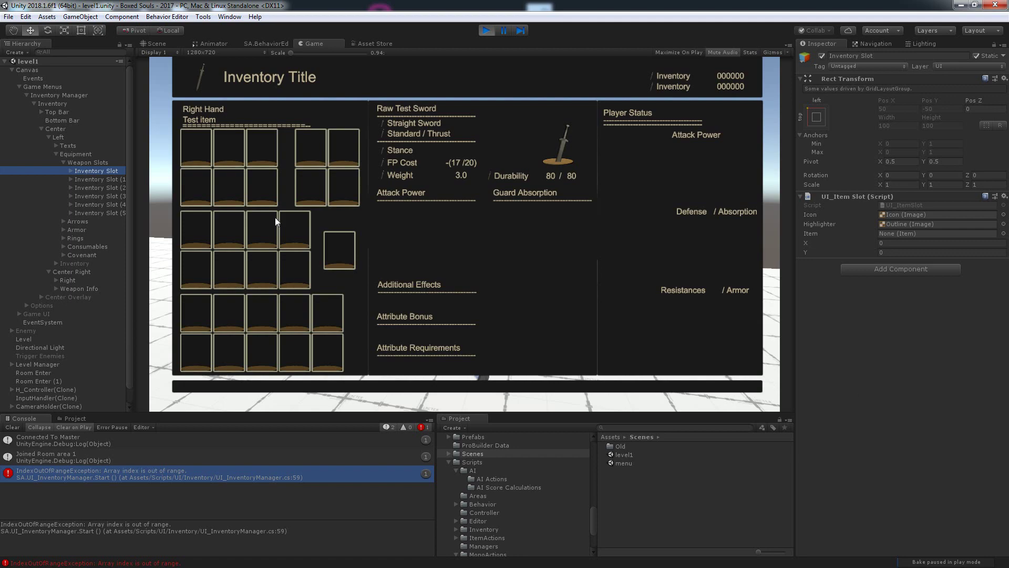
key(alt+Tab)
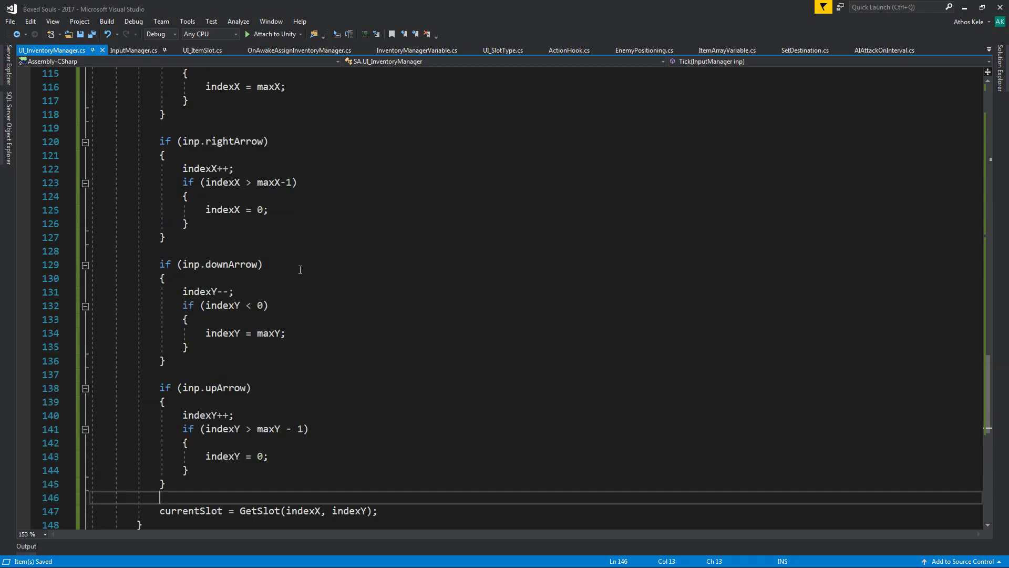
- Examine the slotsGrid index assignment inside Start's loop on line 59
scroll(293, 288, up, 9)
scroll(293, 288, up, 5)
scroll(293, 289, up, 8)
scroll(284, 294, up, 2)
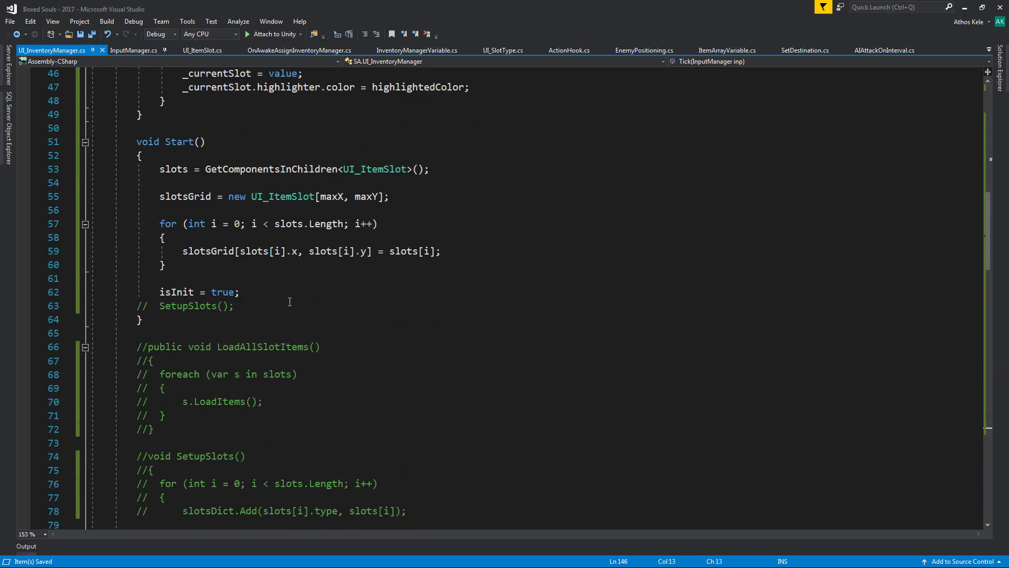
scroll(279, 299, up, 2)
scroll(271, 306, up, 3)
scroll(271, 307, up, 2)
scroll(272, 306, down, 4)
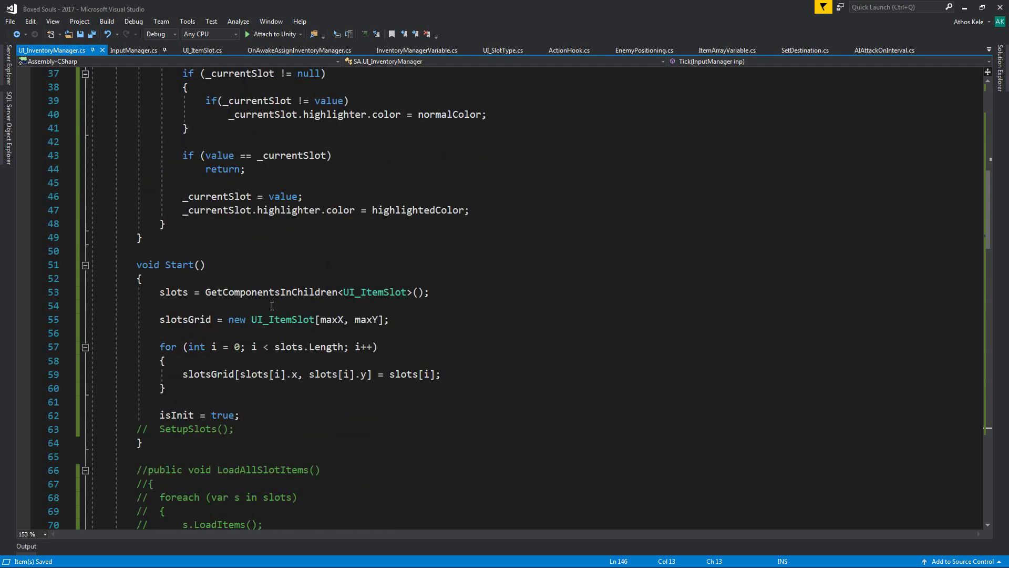
scroll(272, 307, down, 3)
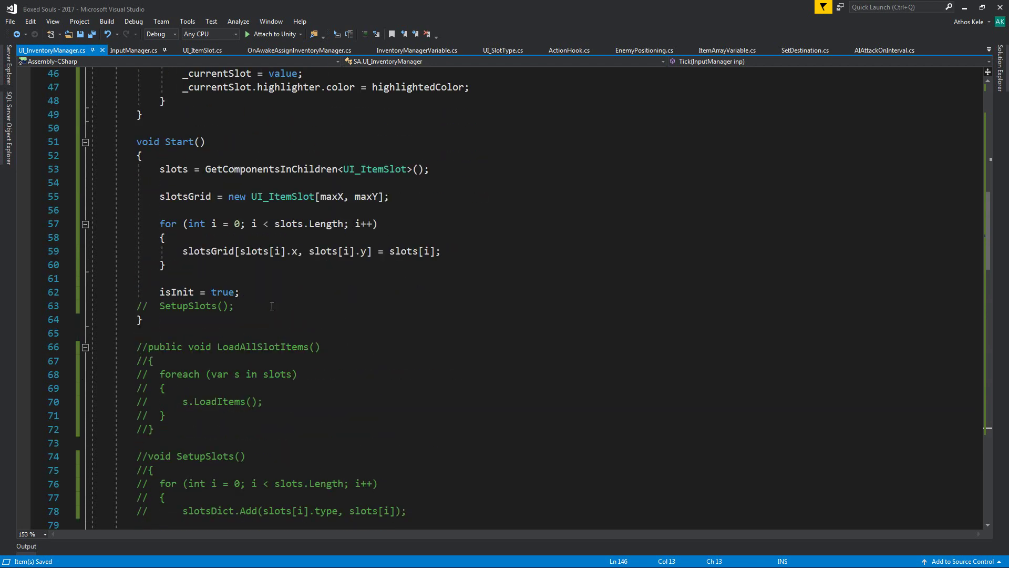
click(218, 255)
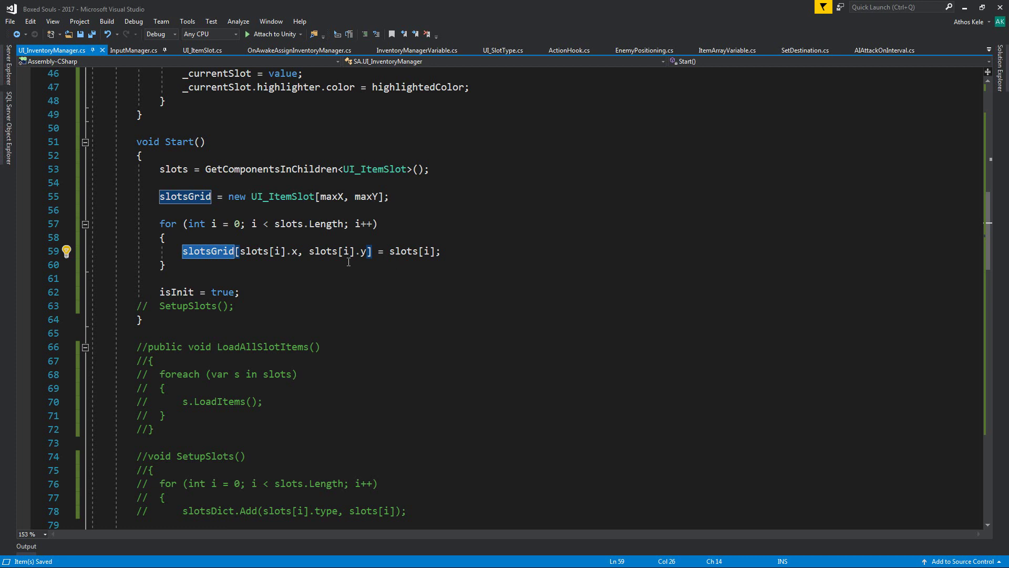
key(Right)
key(Right)
key(Right)
key(Right)
key(Right)
key(Right)
key(Right)
key(Right)
key(Right)
key(Right)
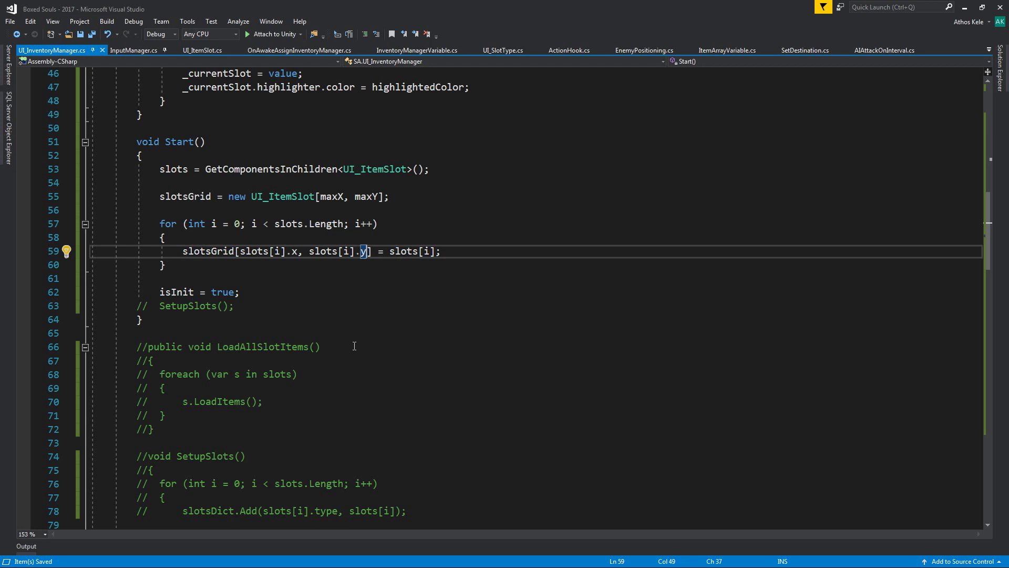
- Examine the currentSlot assignment and GetSlot call on line 147 at the end of Tick
scroll(353, 347, down, 3)
scroll(315, 344, down, 10)
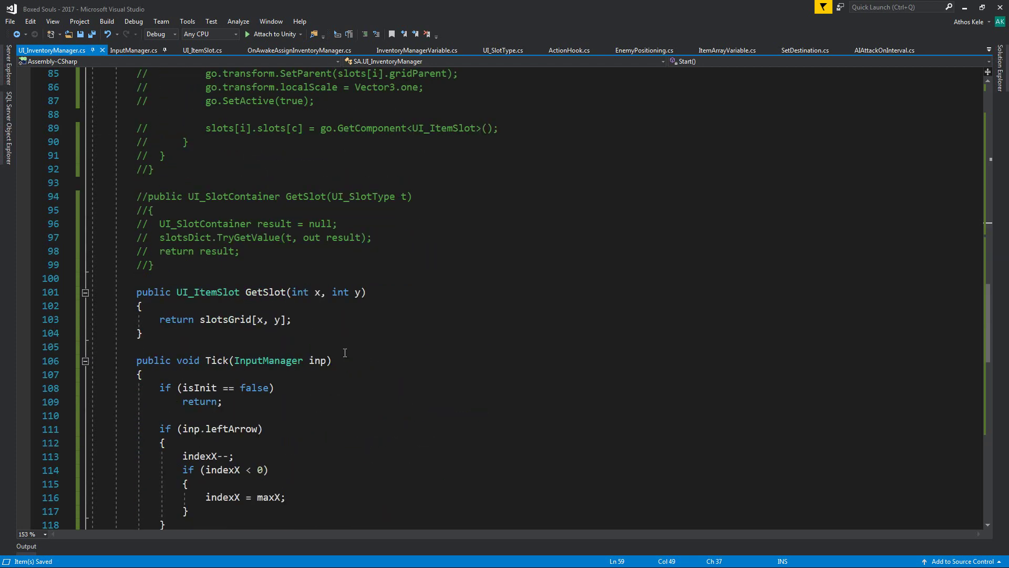
scroll(203, 340, down, 4)
scroll(190, 202, down, 5)
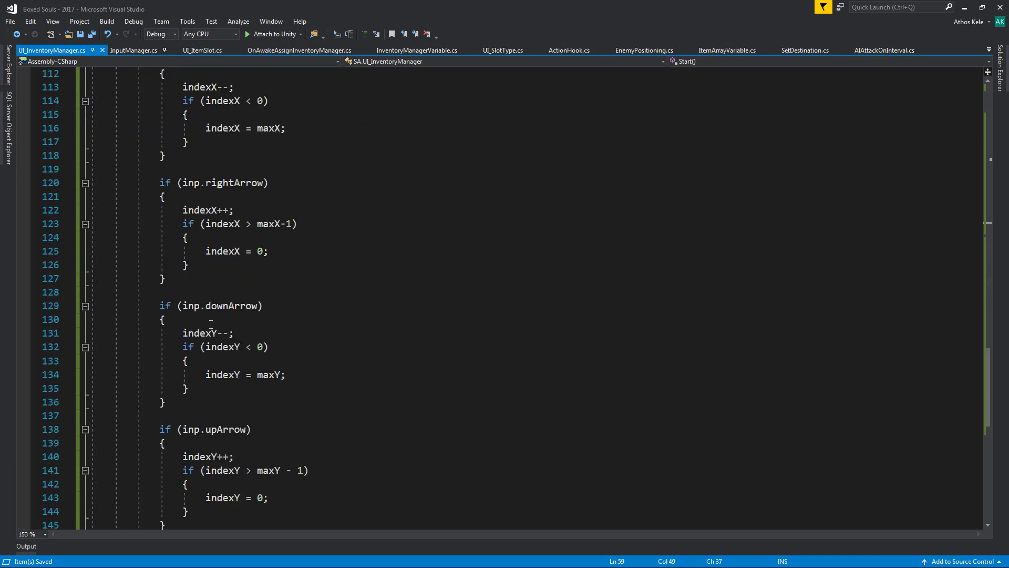
scroll(194, 274, down, 5)
click(200, 346)
scroll(199, 347, up, 5)
scroll(210, 344, up, 6)
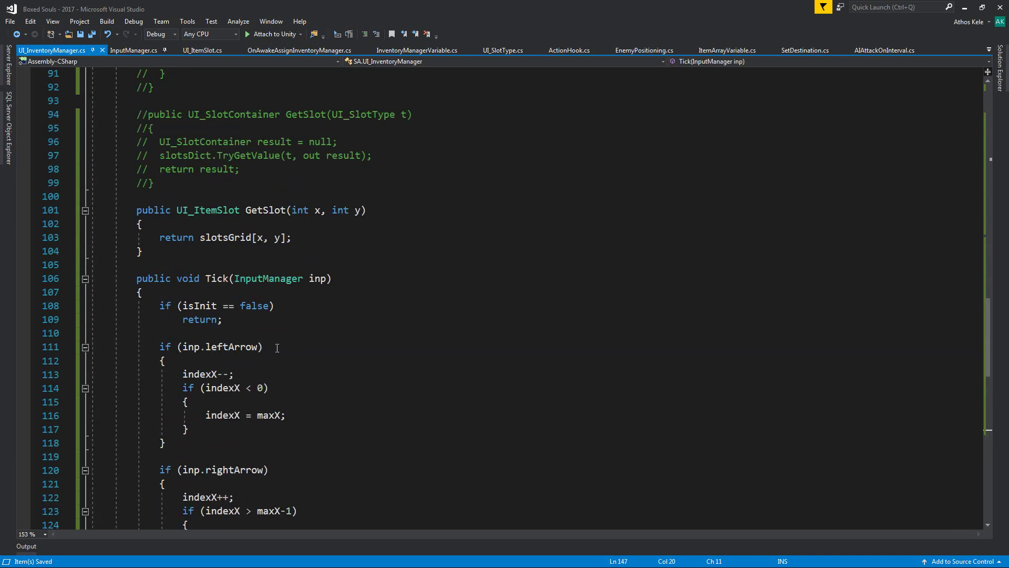
scroll(236, 342, up, 3)
scroll(284, 337, down, 11)
scroll(283, 335, down, 4)
click(273, 347)
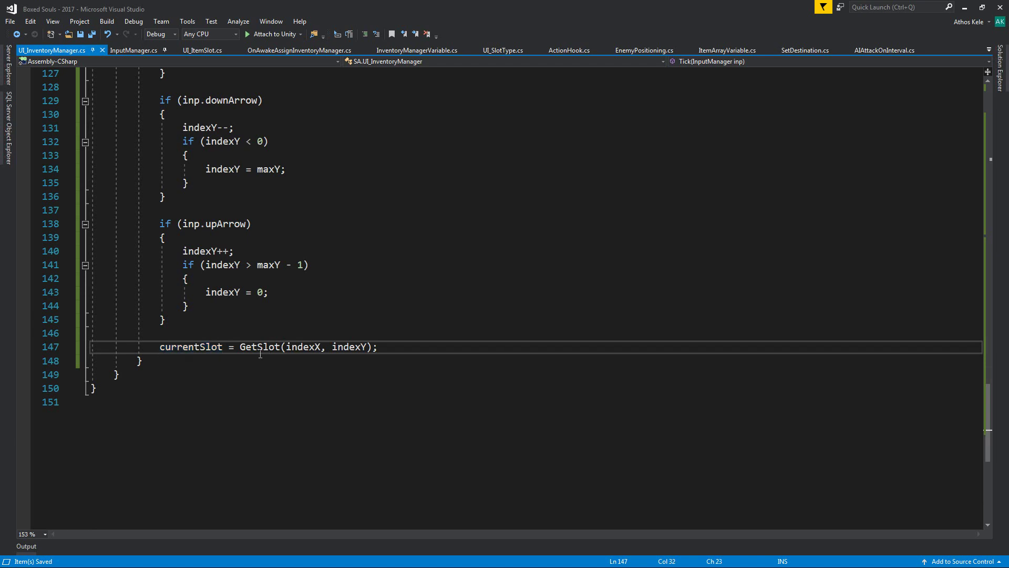
click(22, 348)
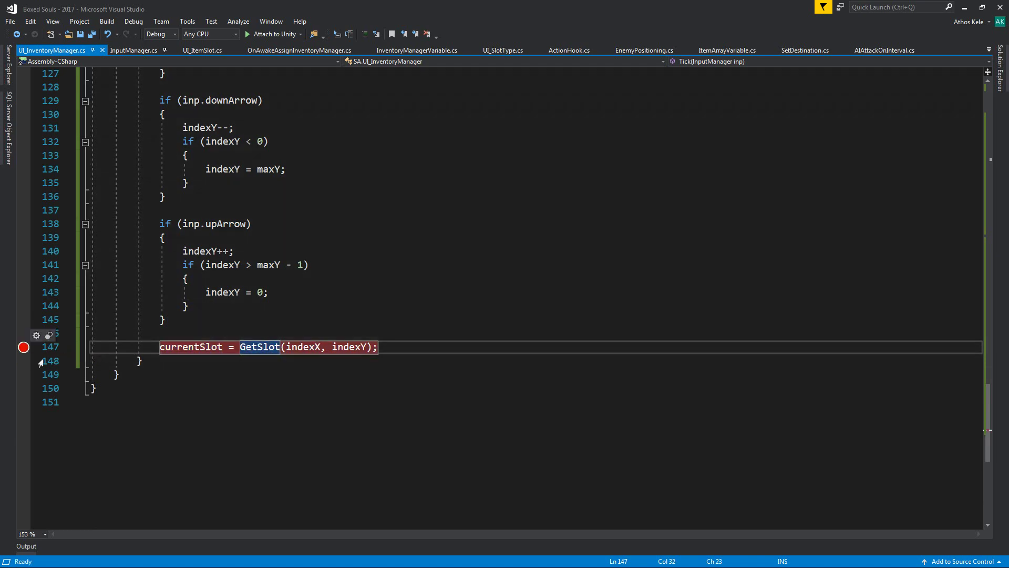
click(22, 348)
- Allocate slotsGrid as UI_ItemSlot[maxX+1, maxY+1] in Start and save the script
scroll(151, 305, up, 13)
scroll(152, 306, up, 4)
scroll(150, 305, up, 10)
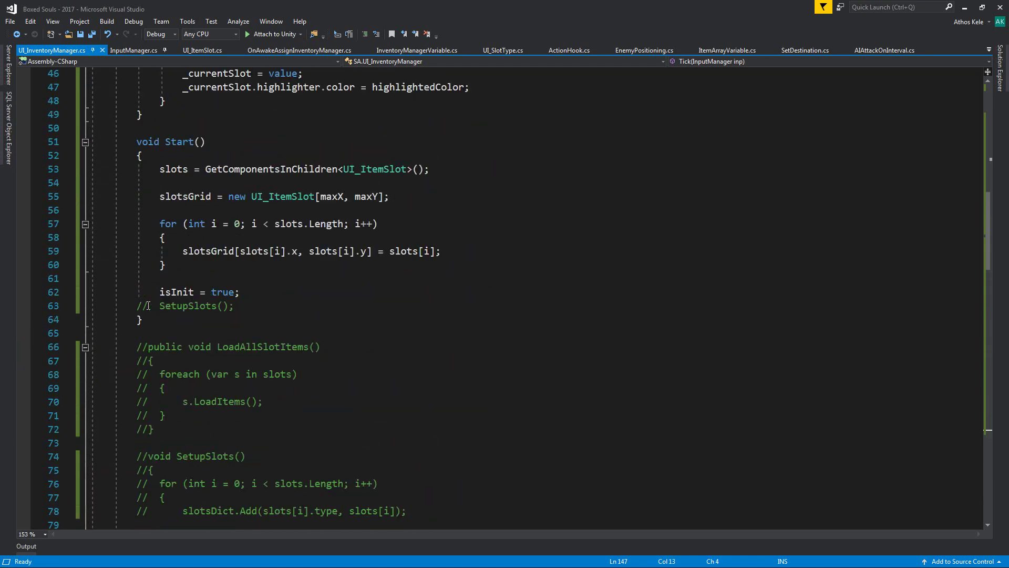
scroll(161, 314, up, 2)
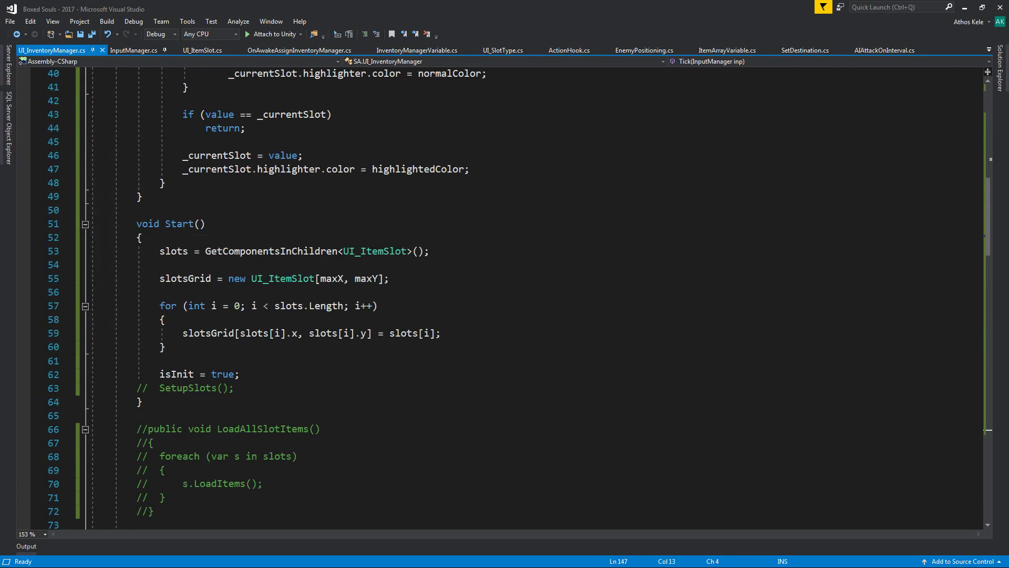
key(alt+Tab)
key(alt+Tab)
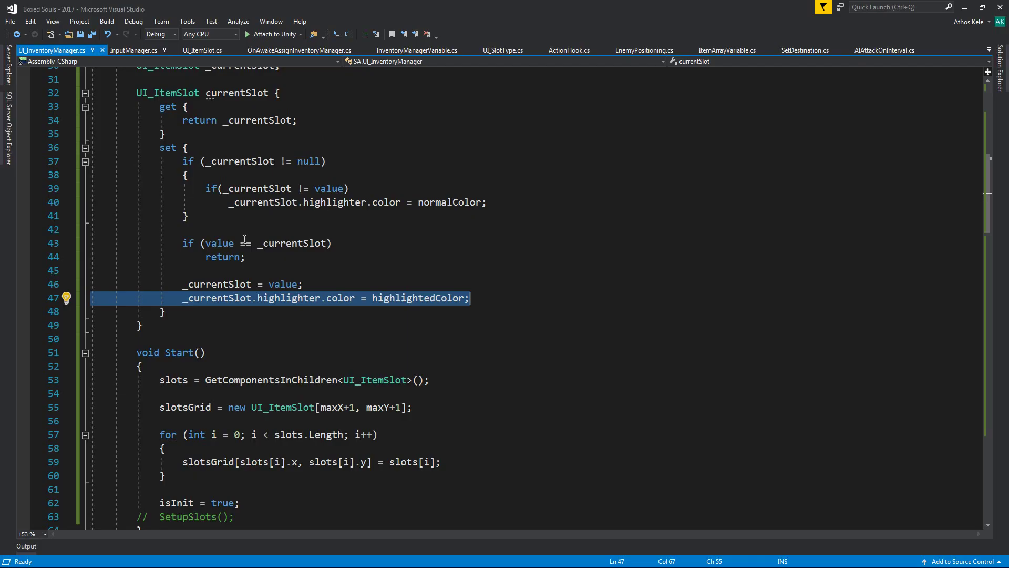
scroll(322, 278, up, 9)
scroll(370, 354, down, 12)
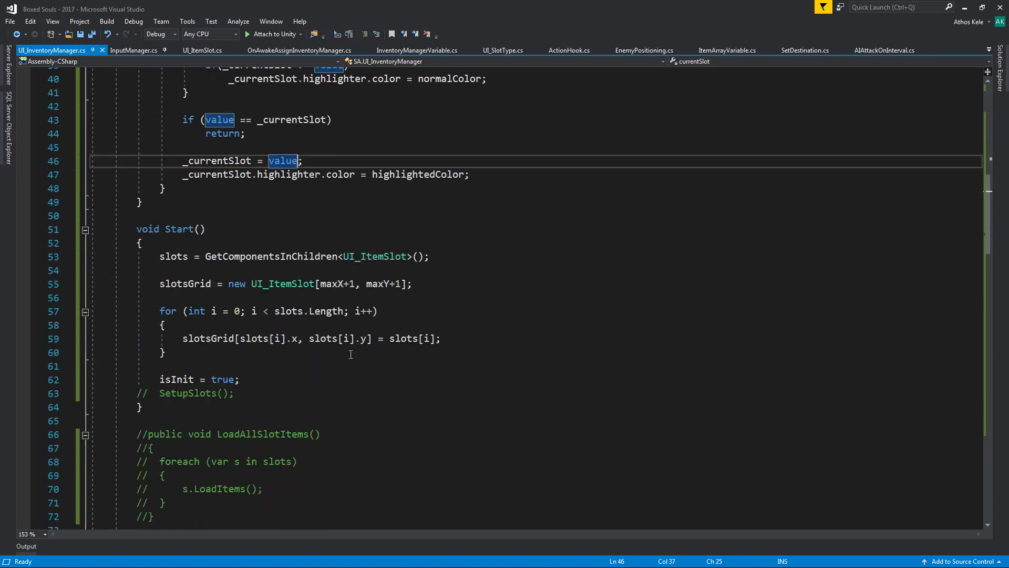
scroll(270, 271, down, 1)
drag(160, 243, 430, 249)
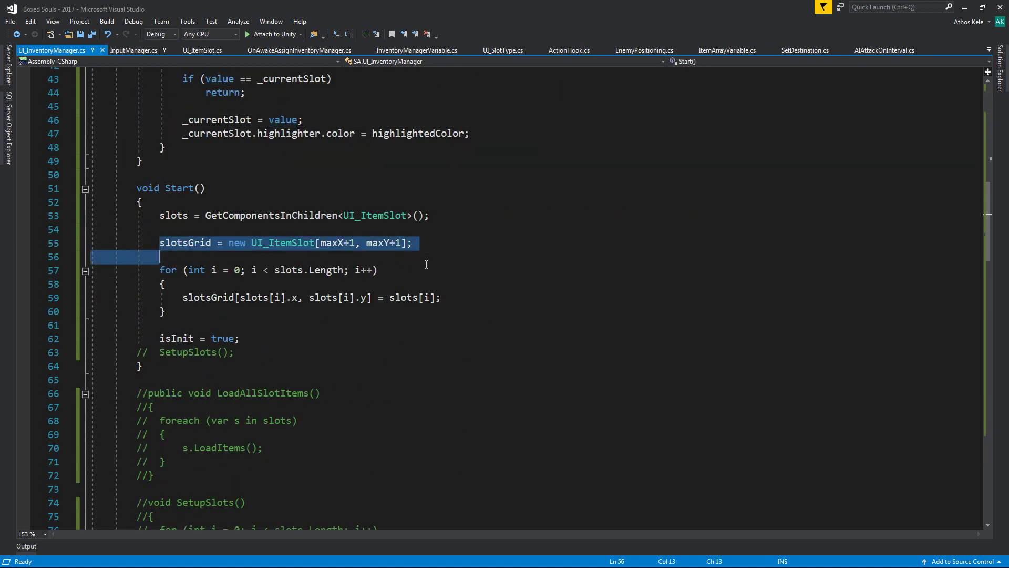
click(345, 243)
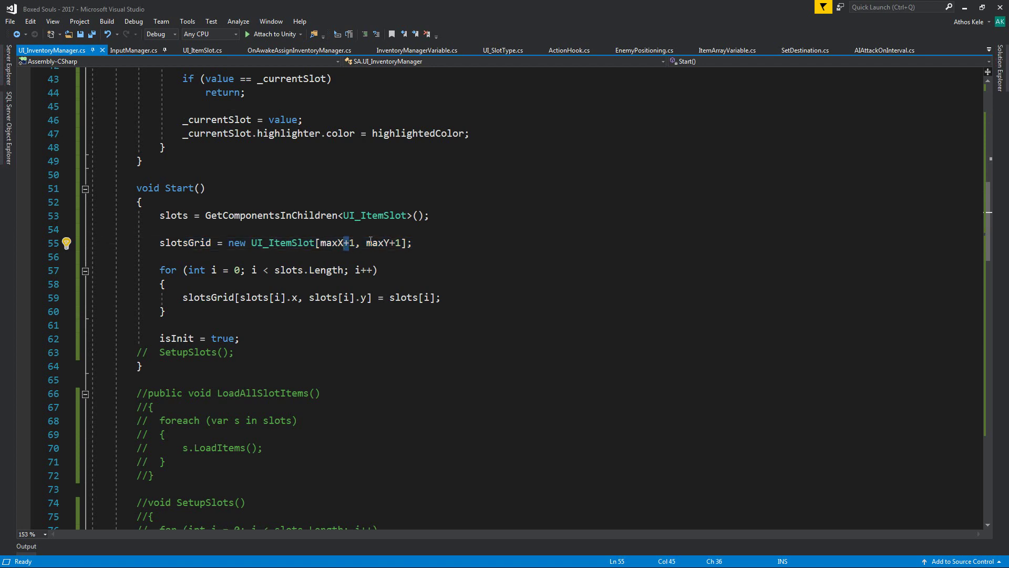
click(523, 326)
key(ctrl+s)
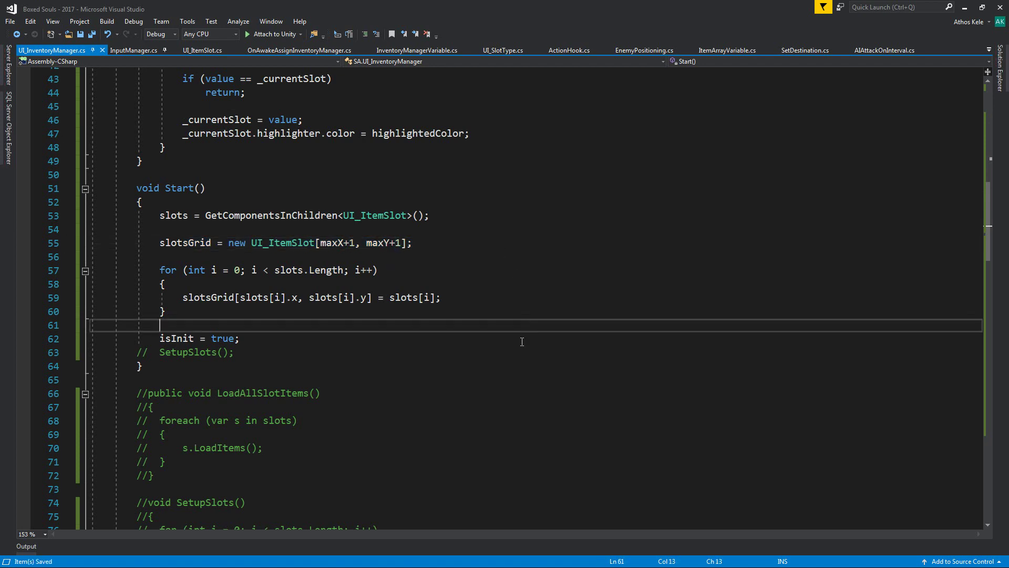
- Locate the indexX-- line in Tick's left-arrow branch
scroll(464, 359, down, 6)
scroll(464, 359, down, 5)
scroll(323, 286, down, 4)
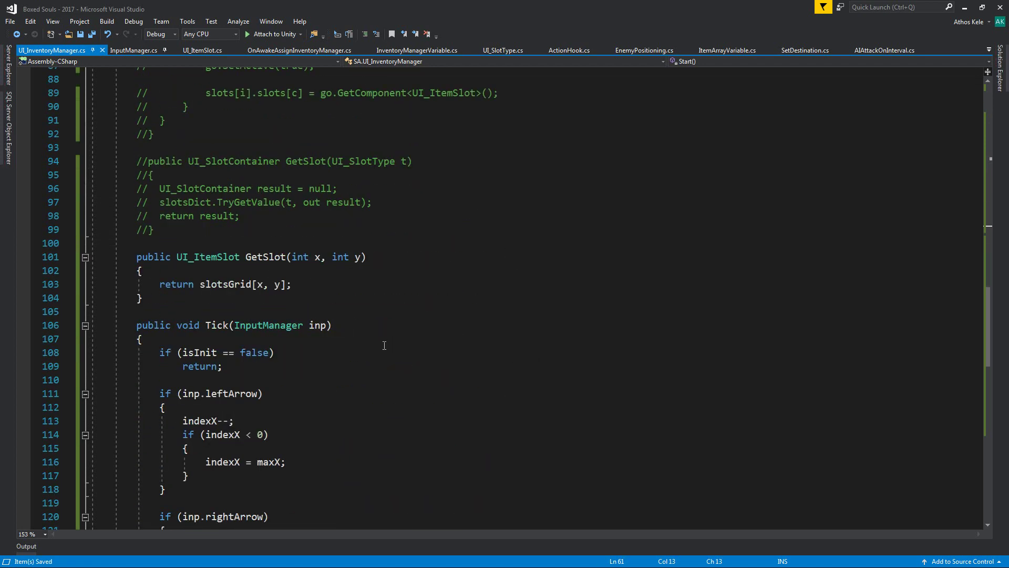
scroll(285, 301, down, 4)
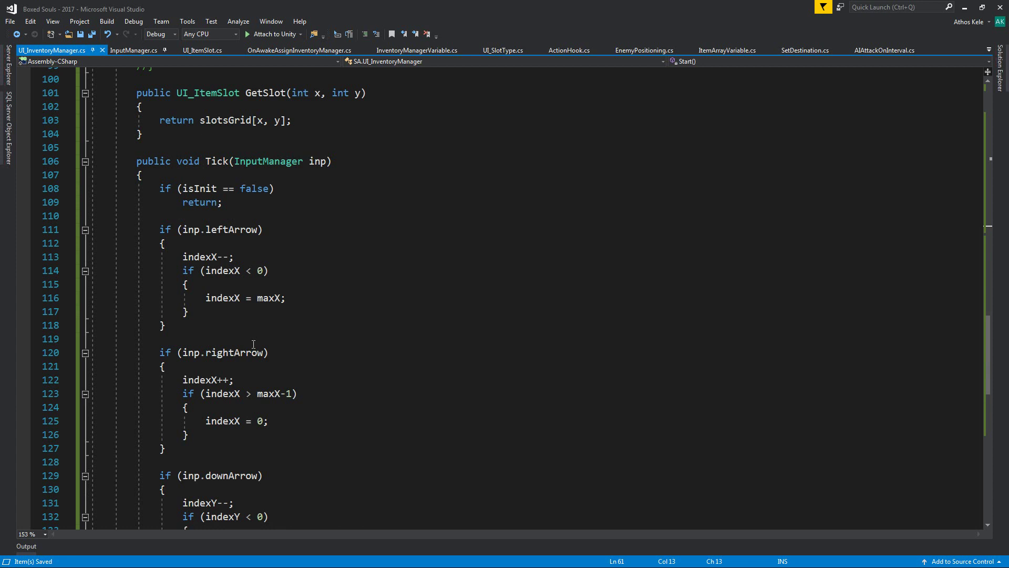
click(224, 257)
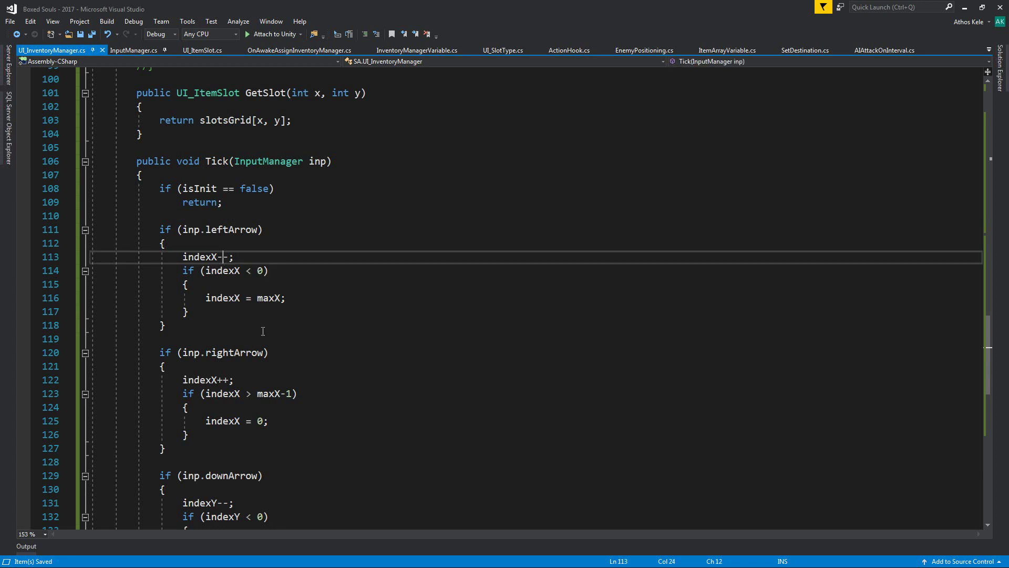
scroll(277, 324, down, 1)
scroll(201, 217, down, 1)
scroll(216, 226, down, 3)
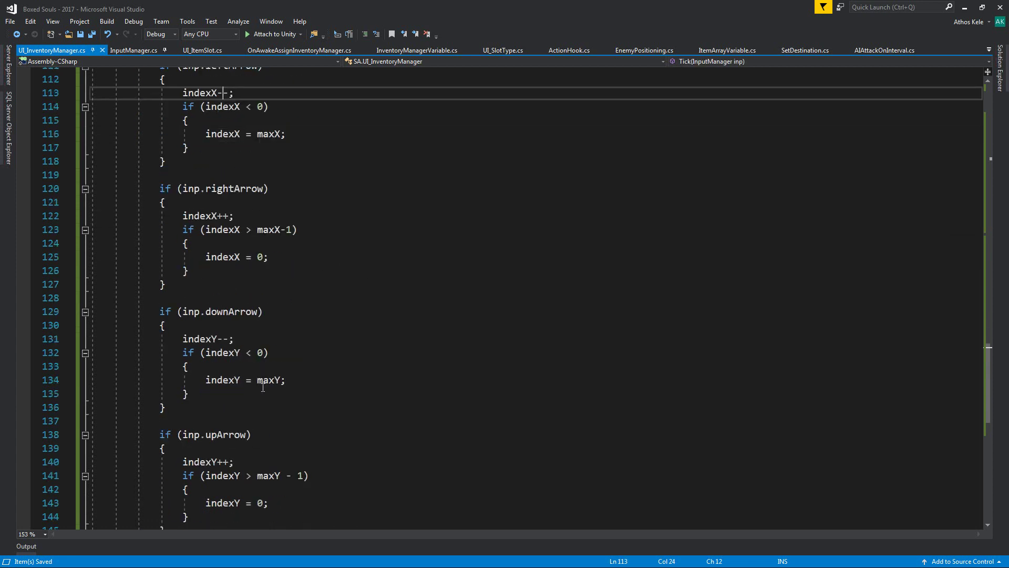
- Change the down-arrow branch to indexY++ and the up-arrow branch to indexY--
scroll(224, 236, down, 2)
double_click(222, 217)
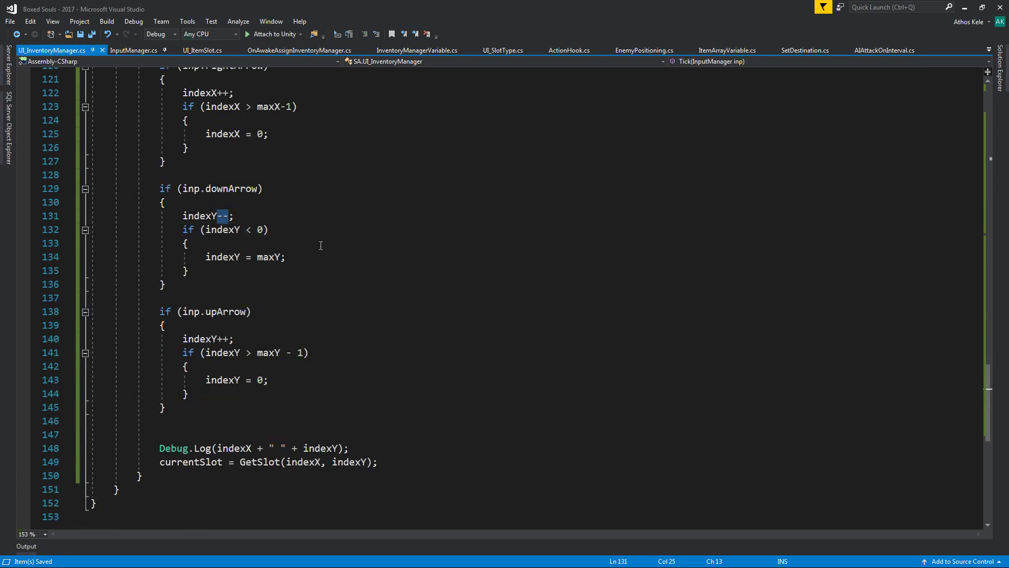
text(++)
key(Down)
key(Down)
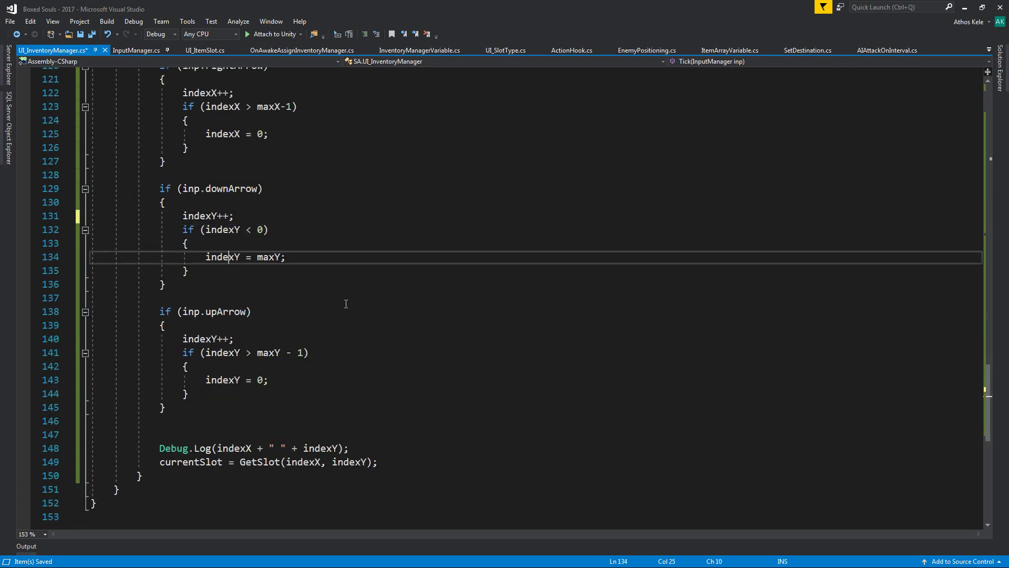
key(Down)
click(280, 351)
drag(183, 338, 269, 380)
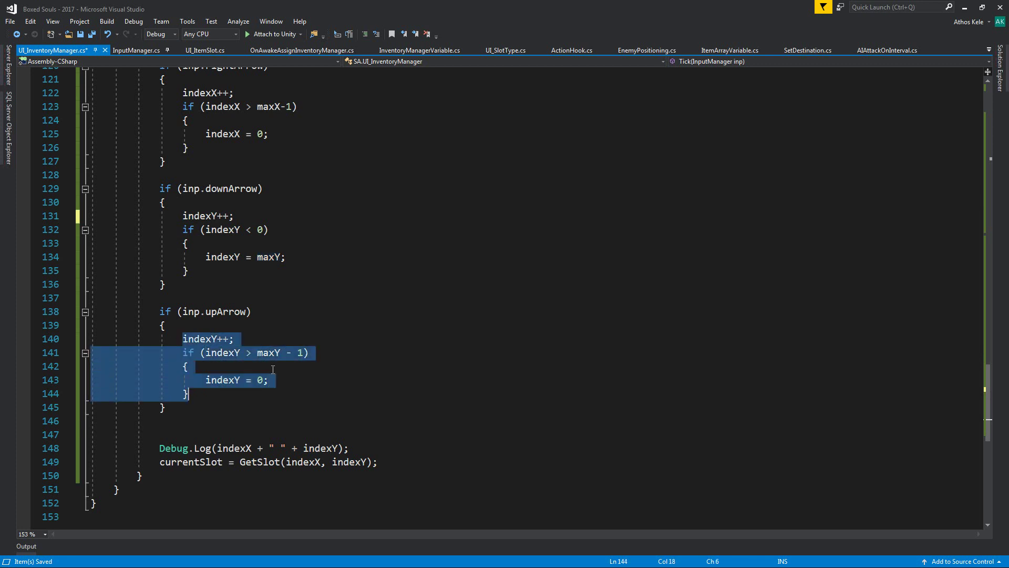
double_click(225, 341)
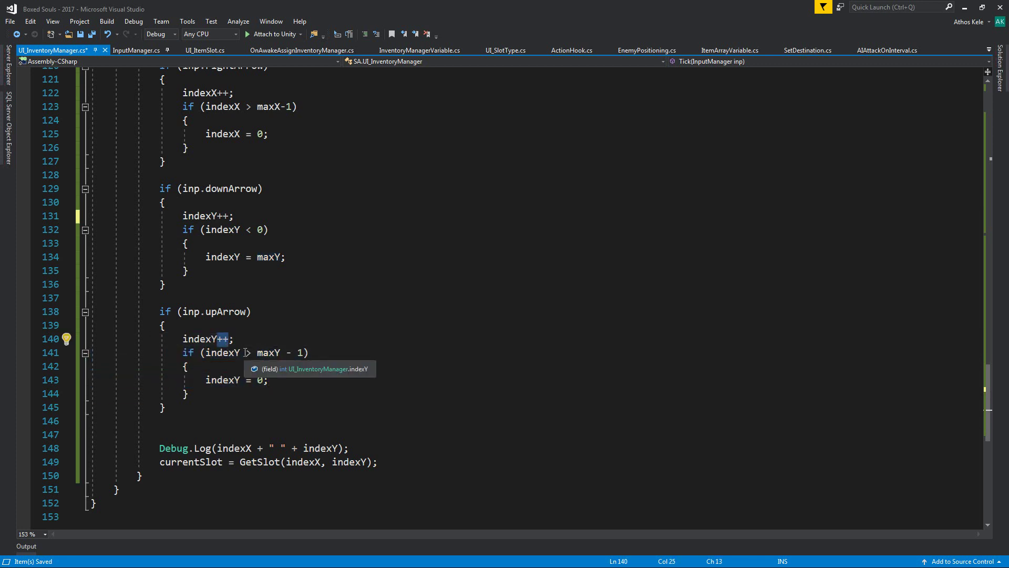
text(0)
key(BackSpace)
text(--)
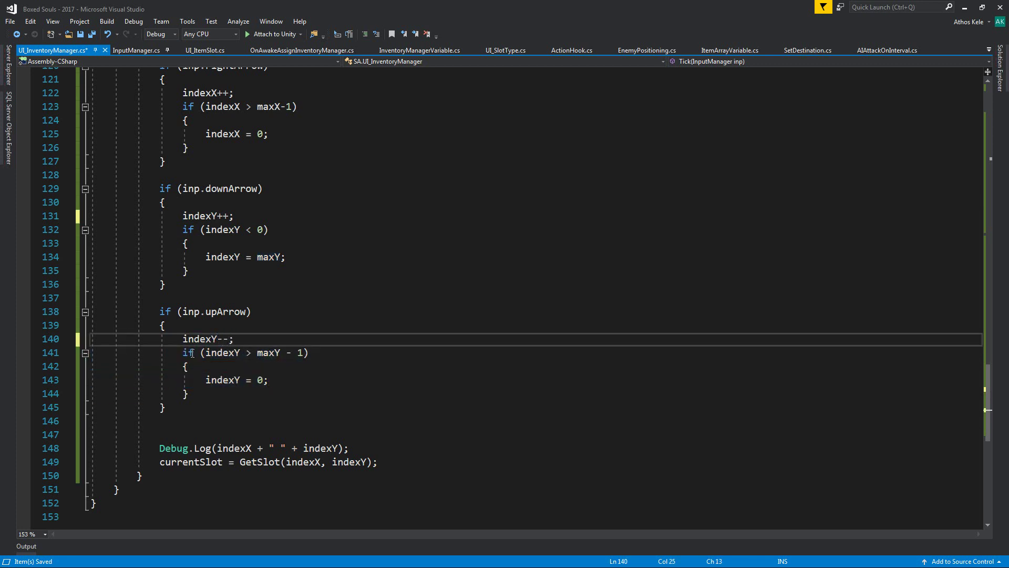
- Swap the below-zero and upper-bound wrap checks between the down and up branches, then save
click(176, 244)
drag(182, 229, 188, 270)
key(ctrl+c)
key(Delete)
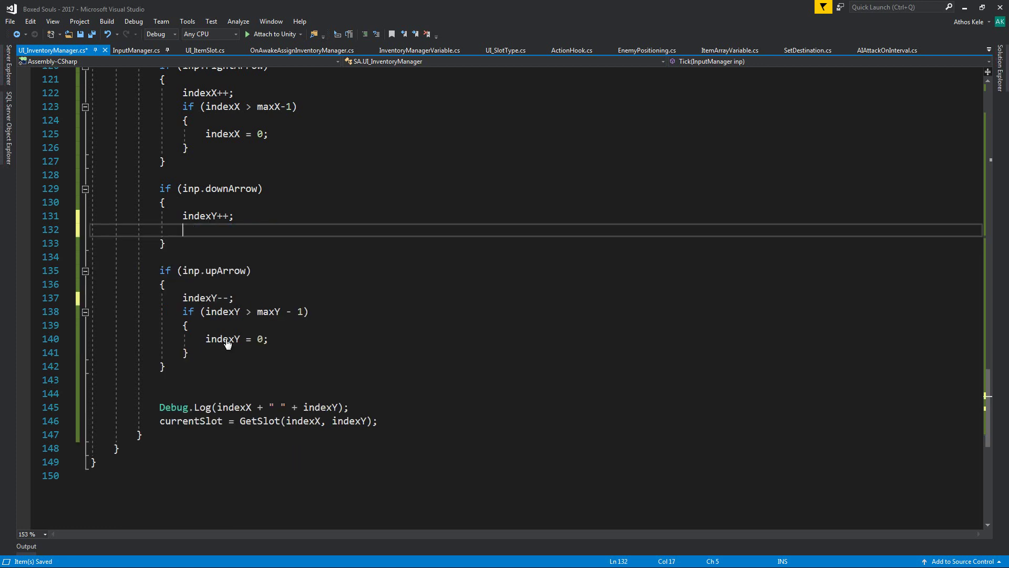
click(201, 352)
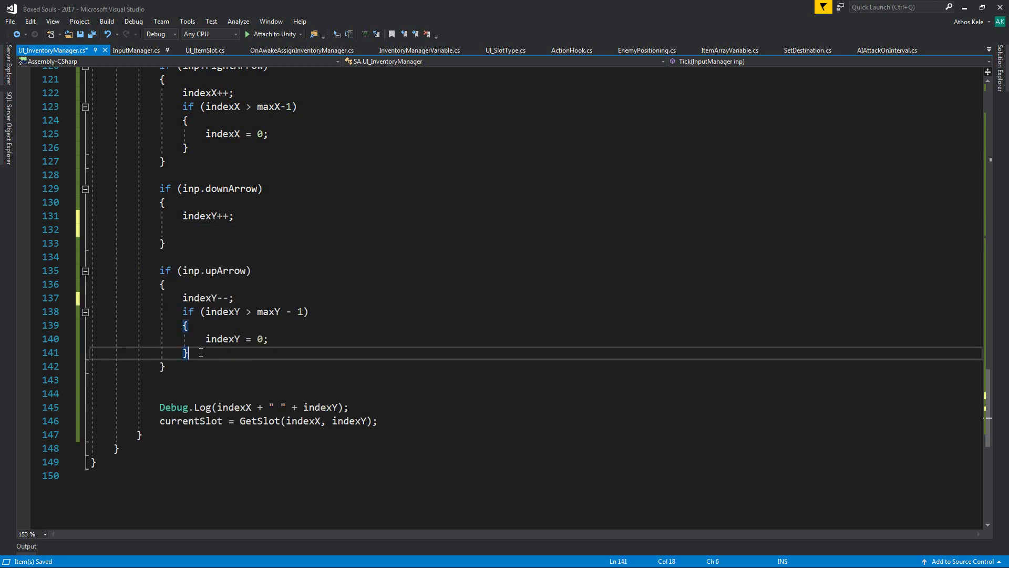
key(ctrl+v)
key(shift+Up)
key(shift+Up)
key(shift+Up)
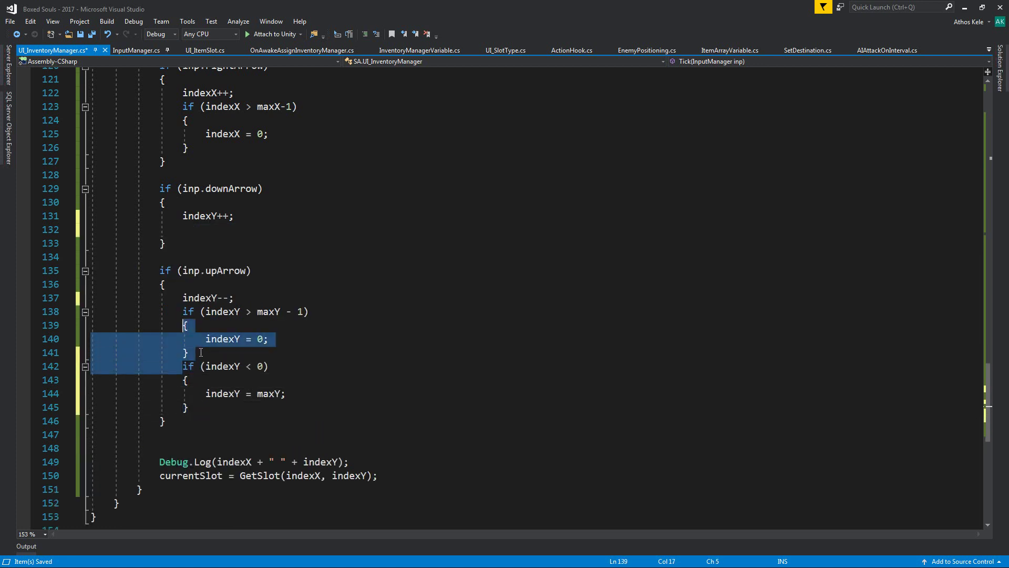
key(shift+Up)
key(ctrl+c)
key(Delete)
key(Up)
key(Up)
key(Up)
key(Up)
key(Up)
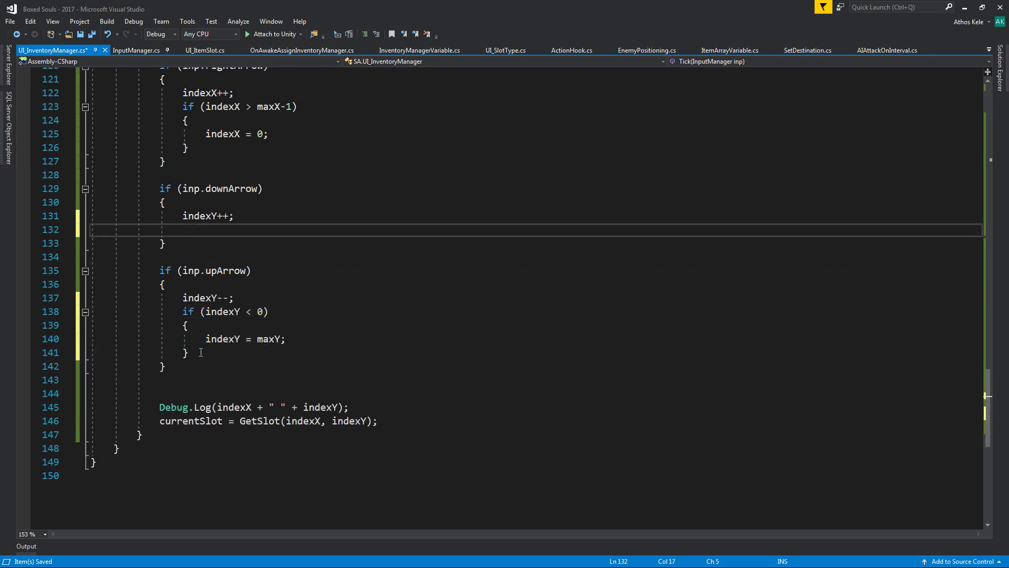
key(ctrl+v)
key(Up)
key(Up)
key(Down)
key(Down)
key(Down)
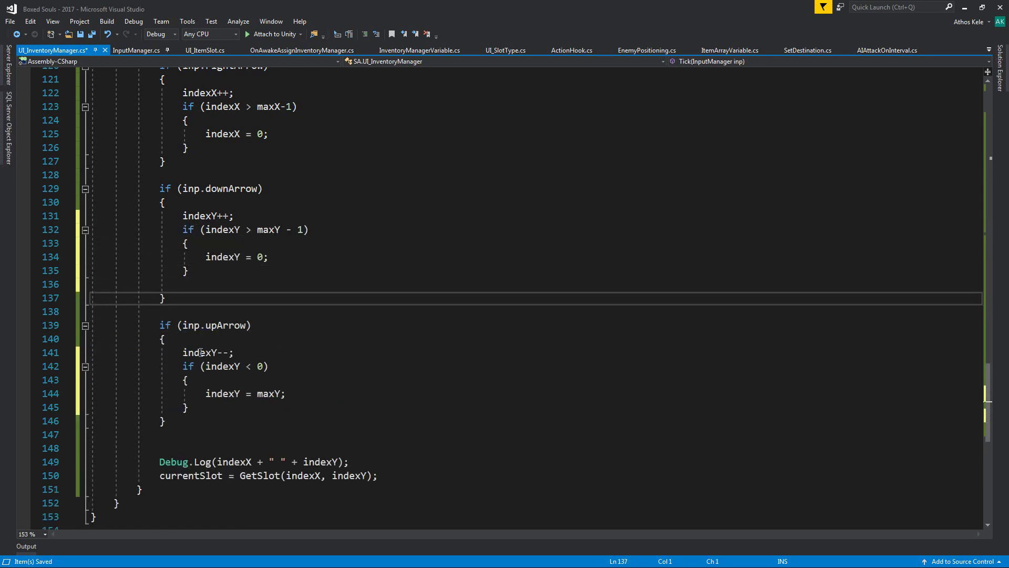
key(Up)
key(BackSpace)
key(ctrl+s)
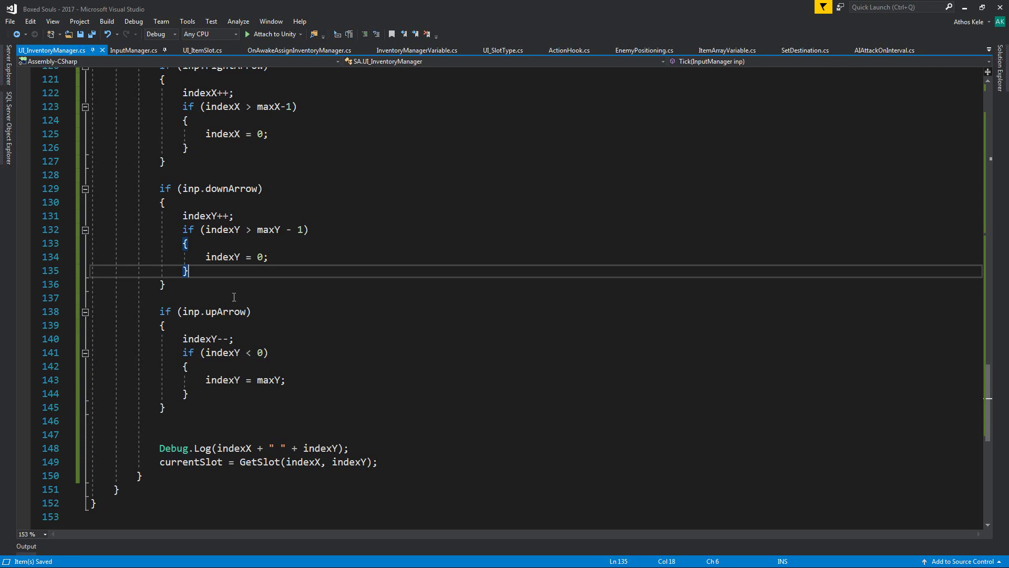
- Review the rewritten up branch's wrap to maxY and collapse the commented-out LoadAllSlotItems code
click(234, 297)
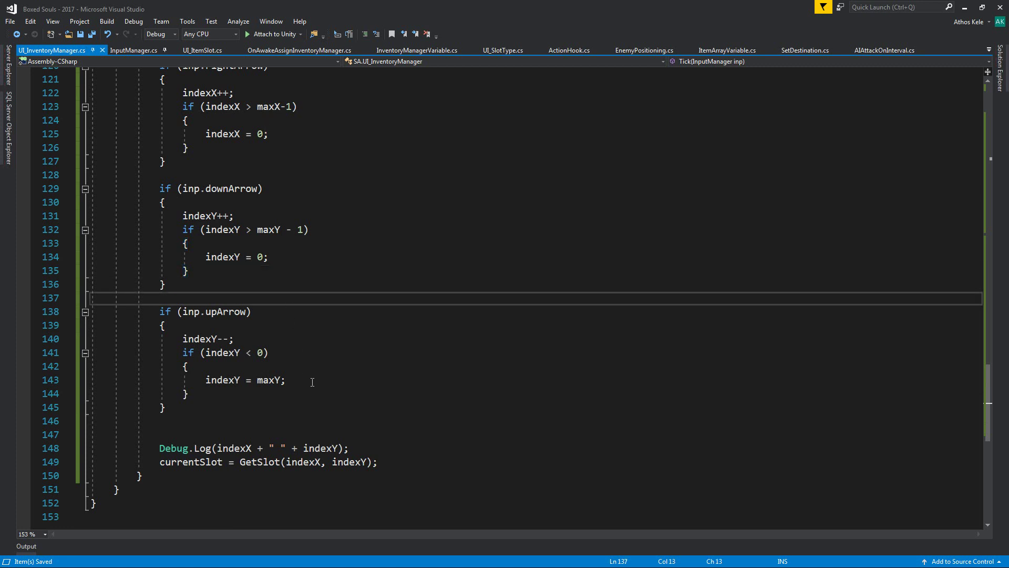
click(312, 382)
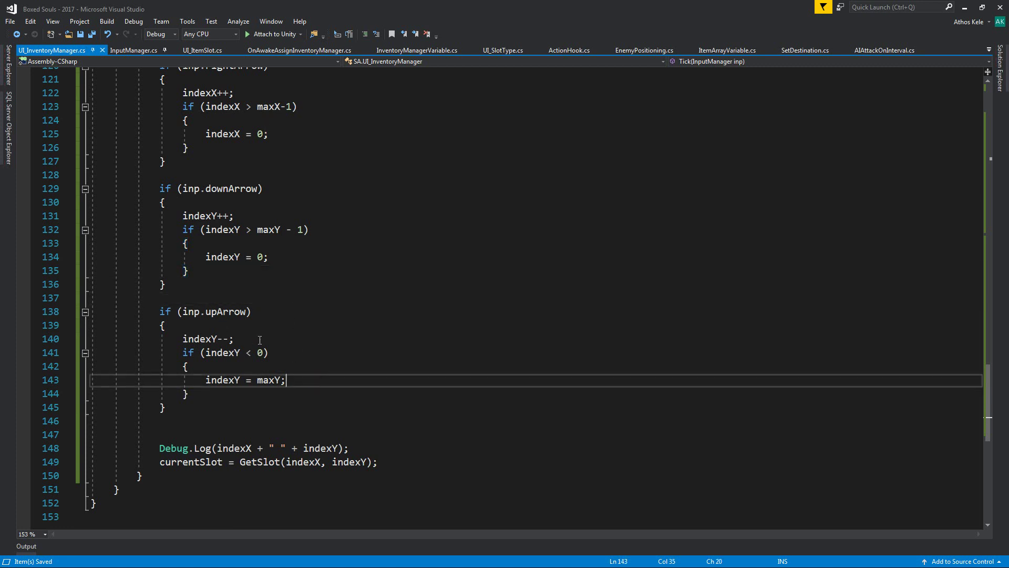
scroll(259, 340, up, 3)
scroll(323, 343, up, 4)
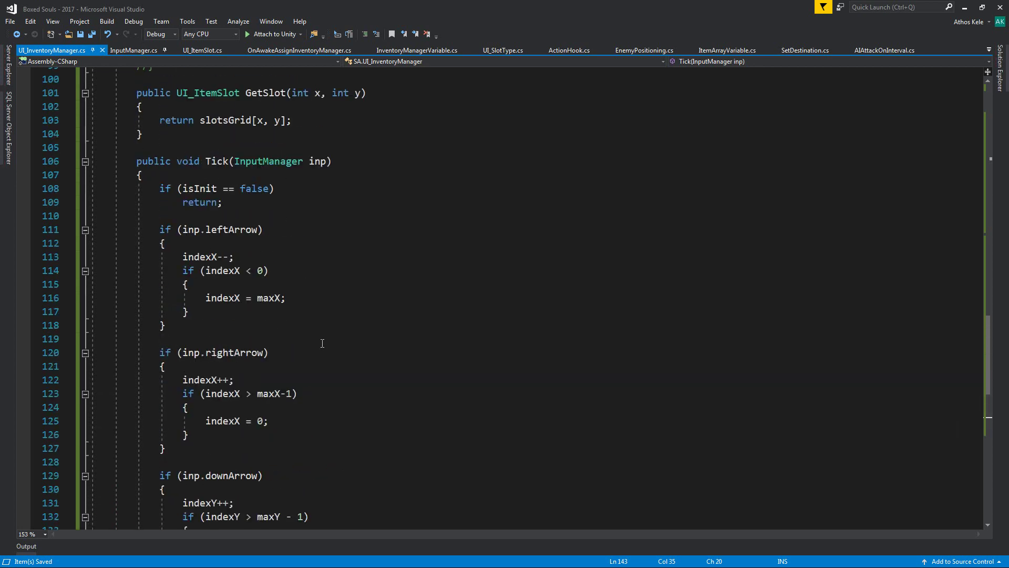
scroll(322, 343, up, 3)
scroll(322, 343, up, 5)
scroll(175, 284, up, 3)
scroll(176, 285, up, 6)
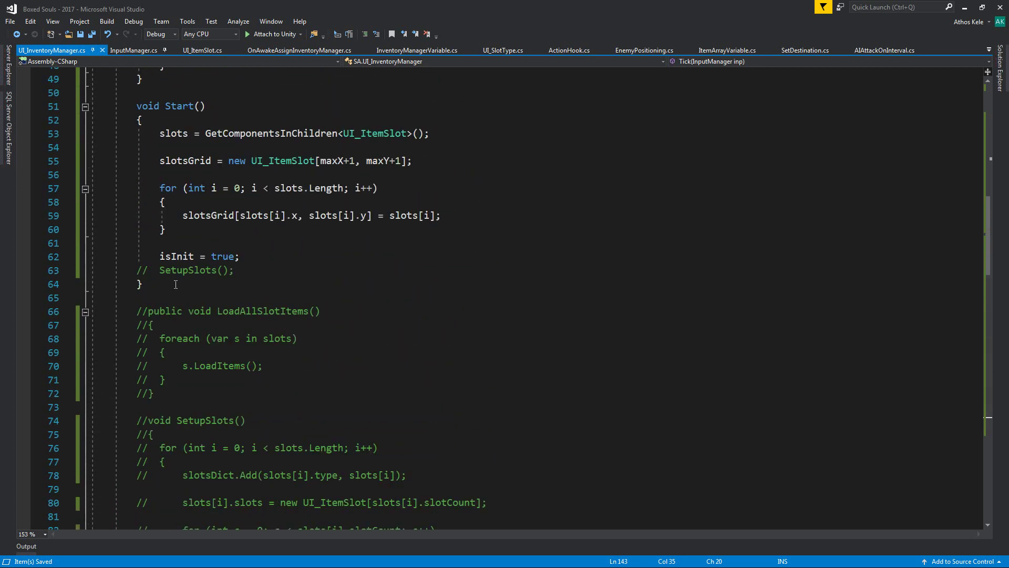
scroll(175, 284, up, 1)
click(91, 352)
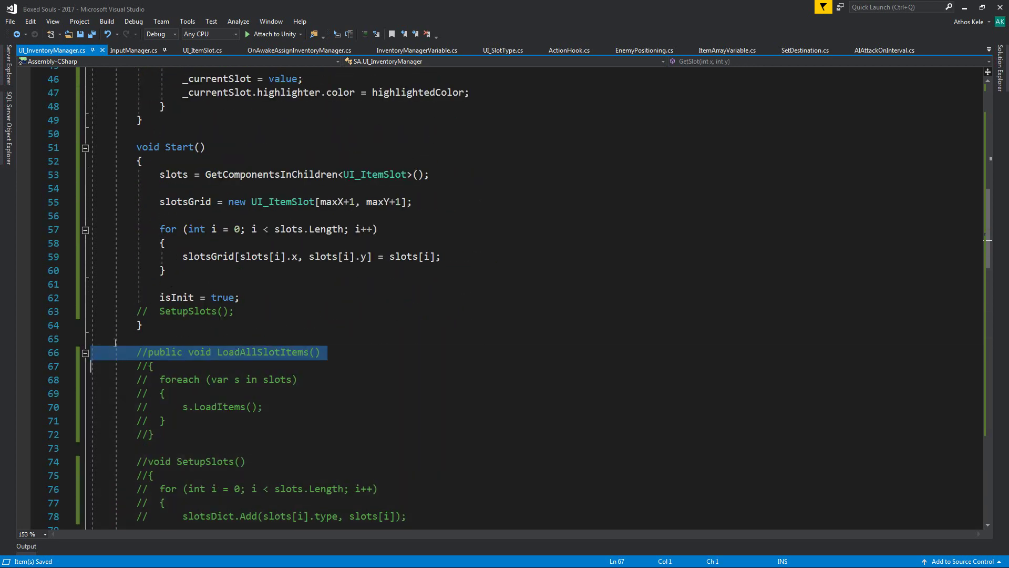
click(85, 353)
click(557, 312)
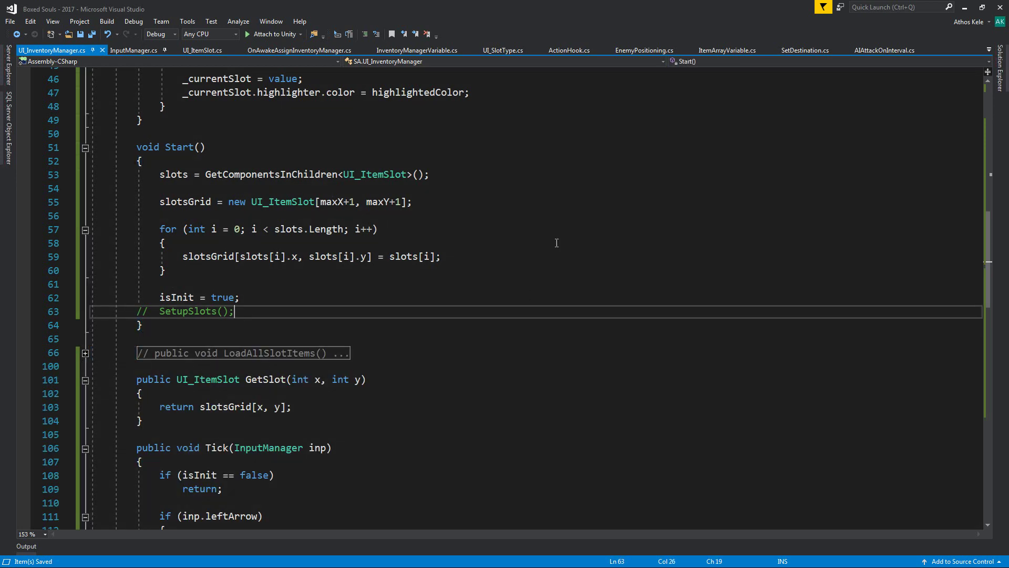
click(965, 8)
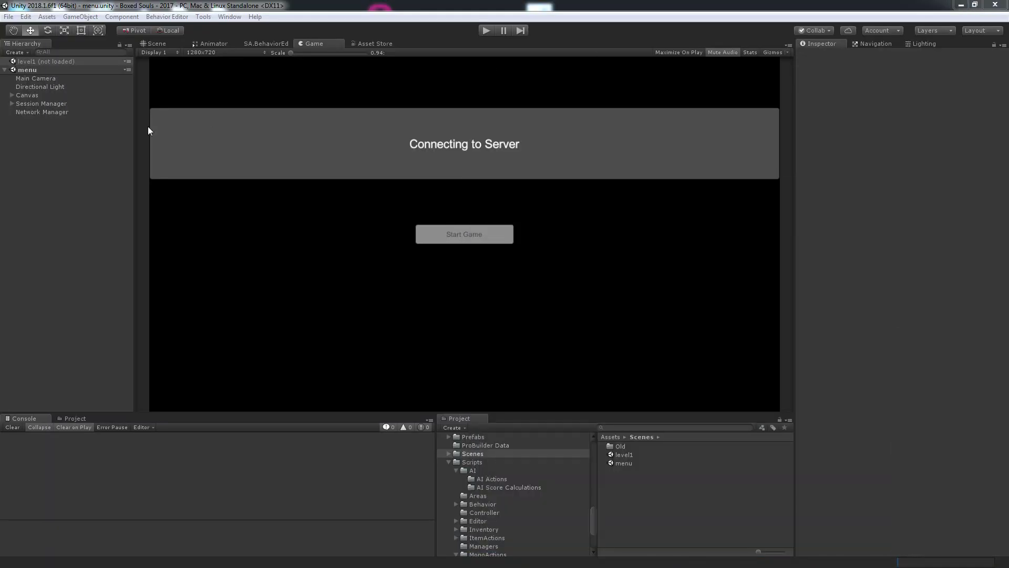
- Enter Play mode, start the game, open the inventory with I, and move the highlight right with D
click(486, 30)
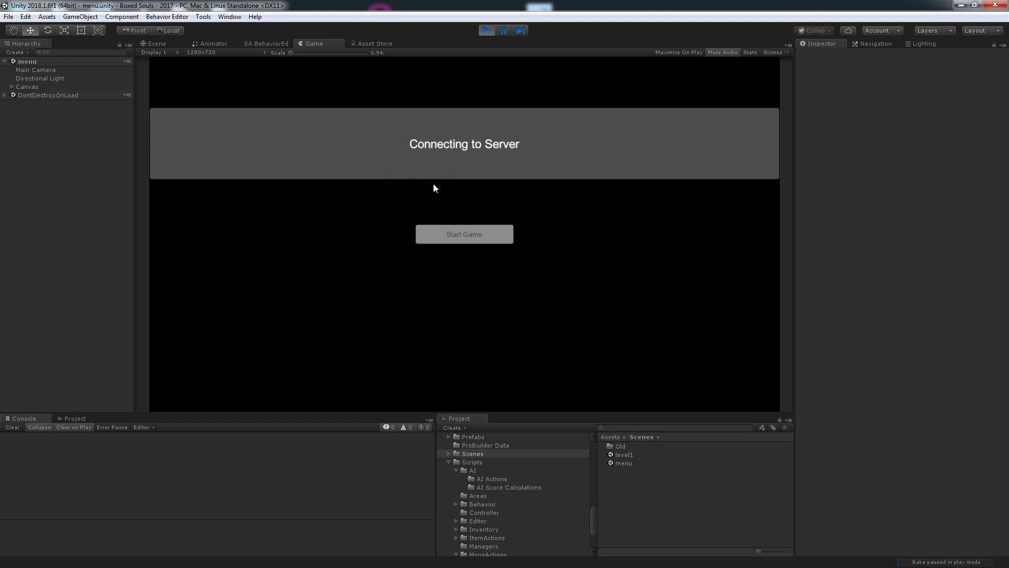
click(476, 235)
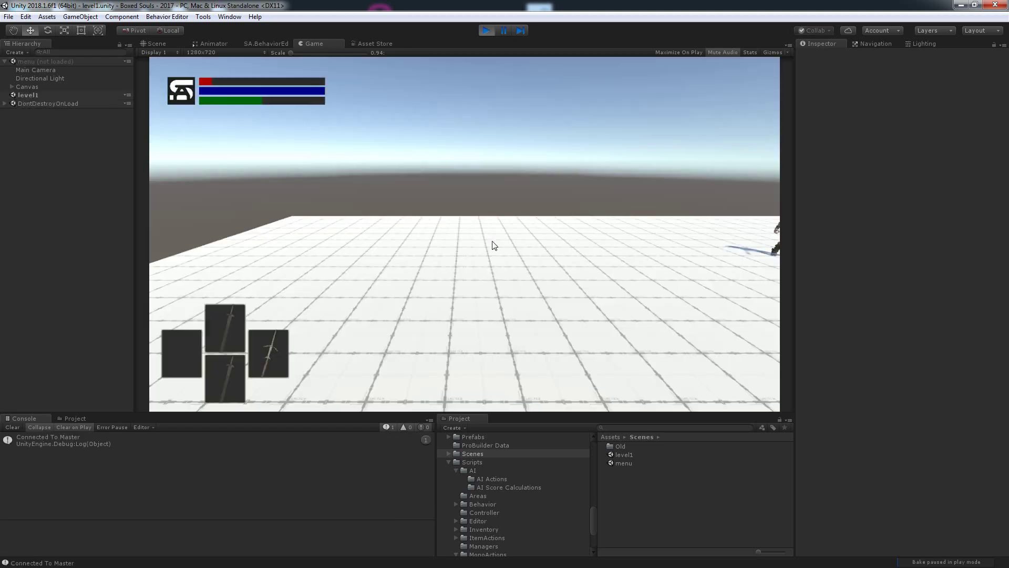
key(i)
key(d)
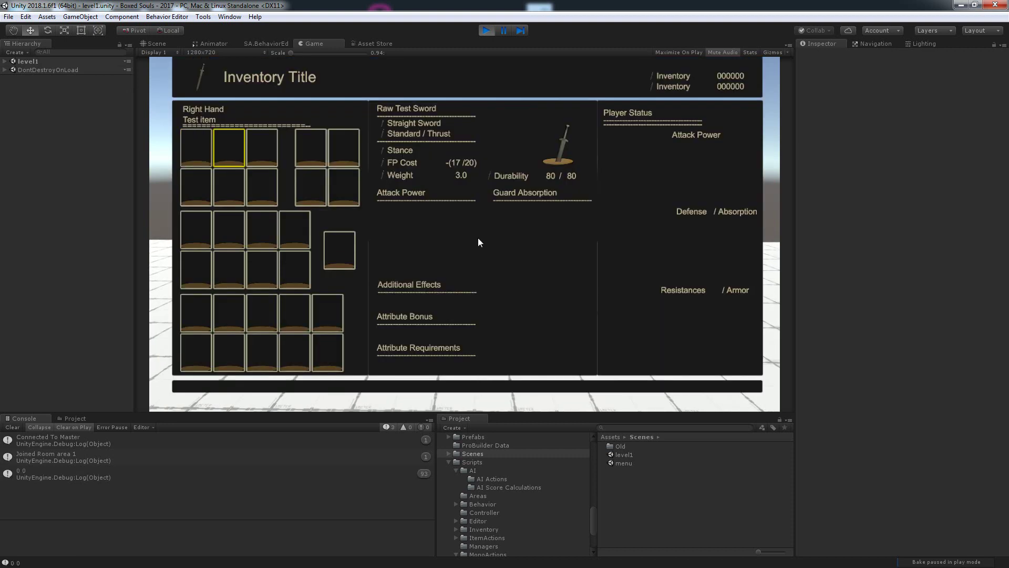
key(d)
key(d)
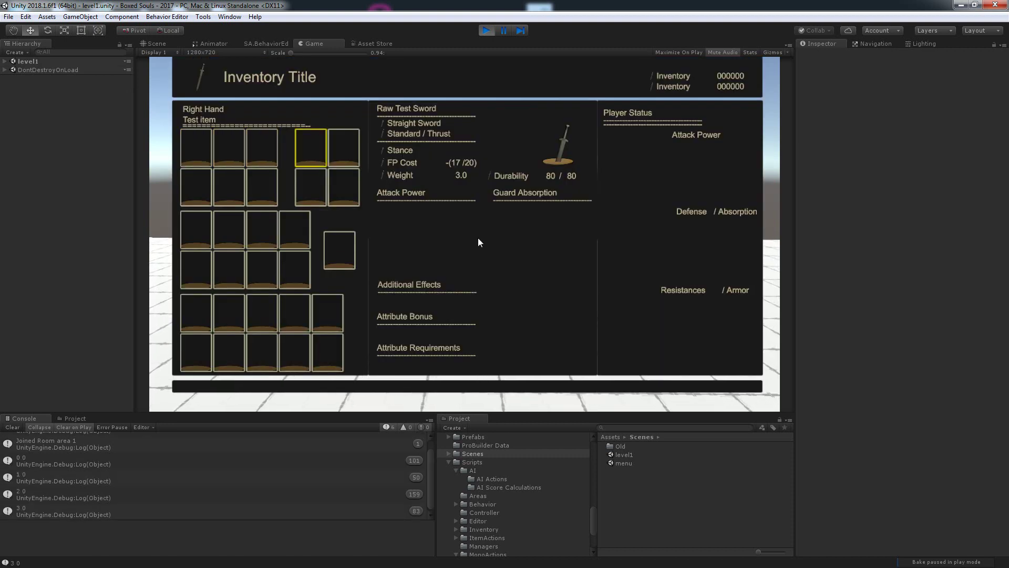
key(d)
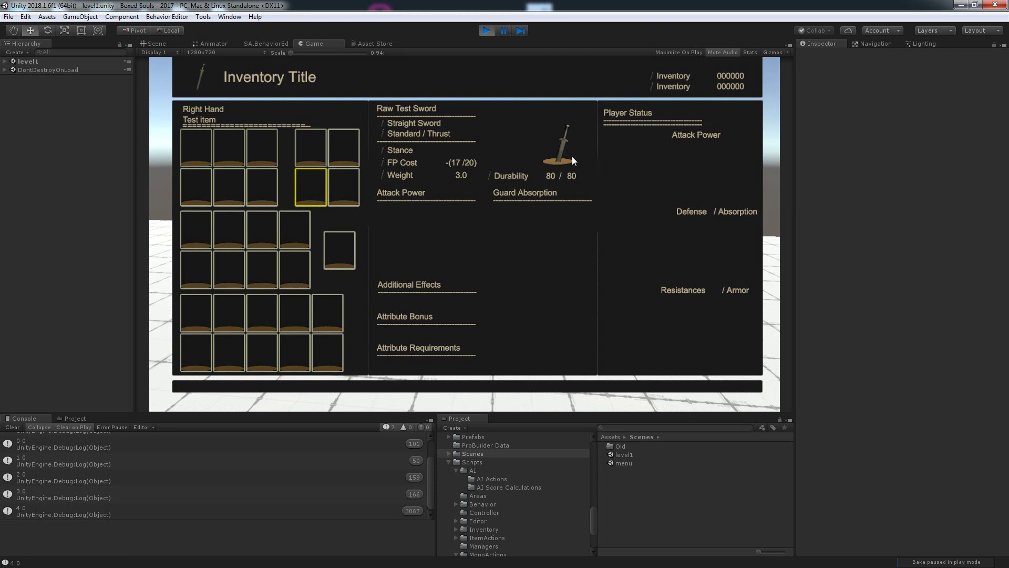
- Step the highlight through the grid's rows with the arrow keys, down to the fourth row
key(Right)
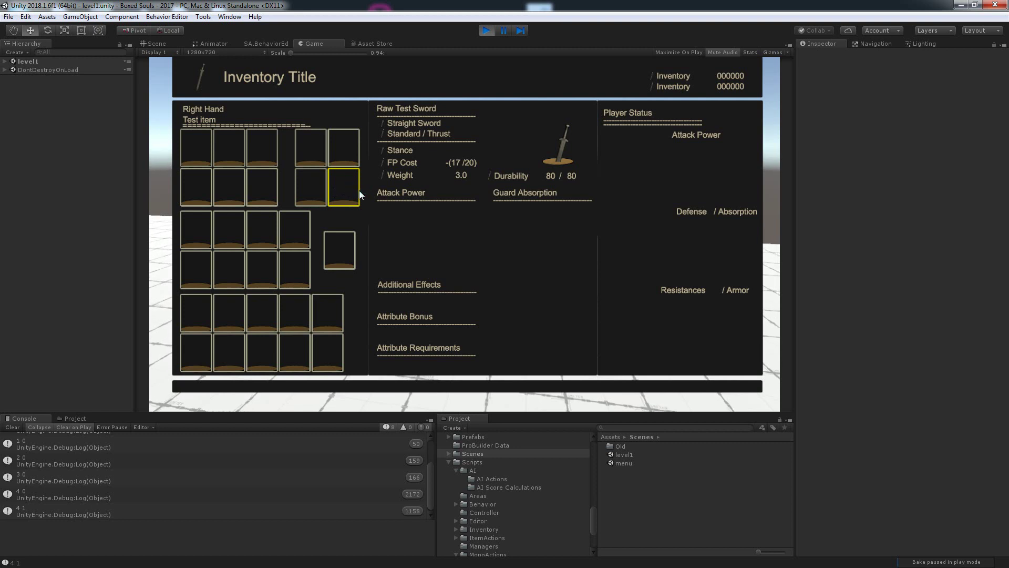
key(Left)
key(Left)
key(Left)
key(Left)
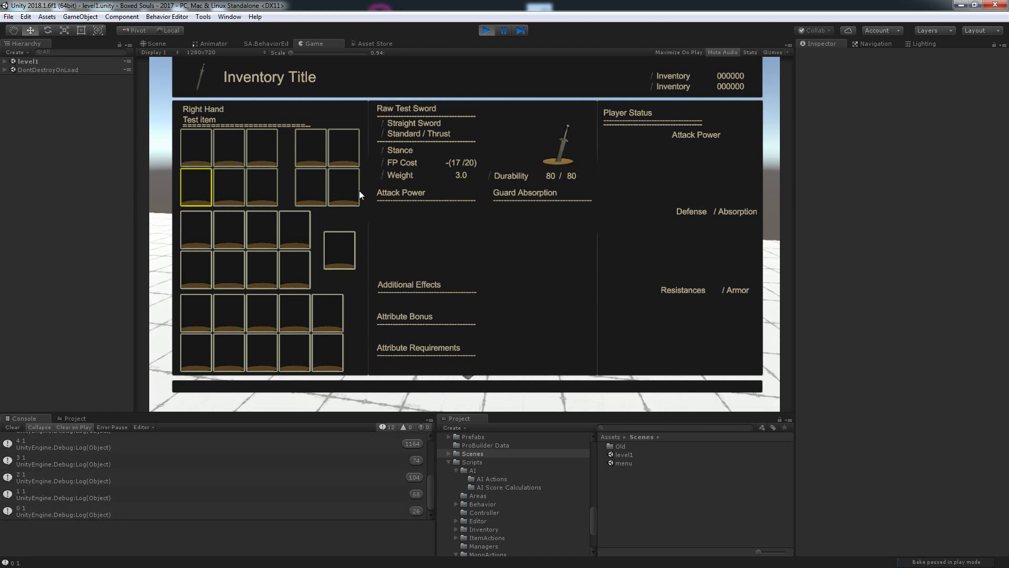
key(Down)
key(Right)
key(Right)
key(Right)
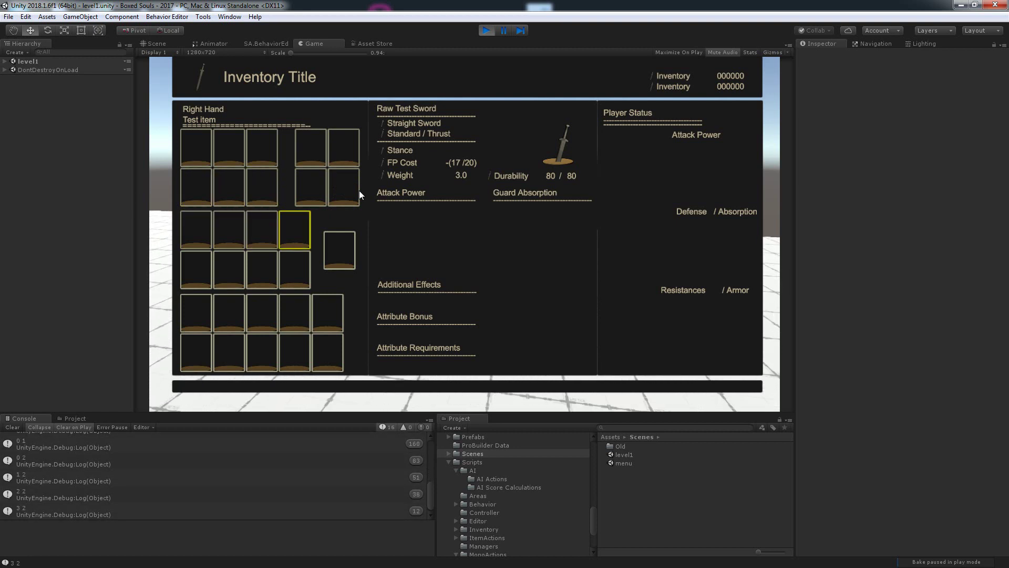
key(Down)
key(Left)
key(Left)
key(Left)
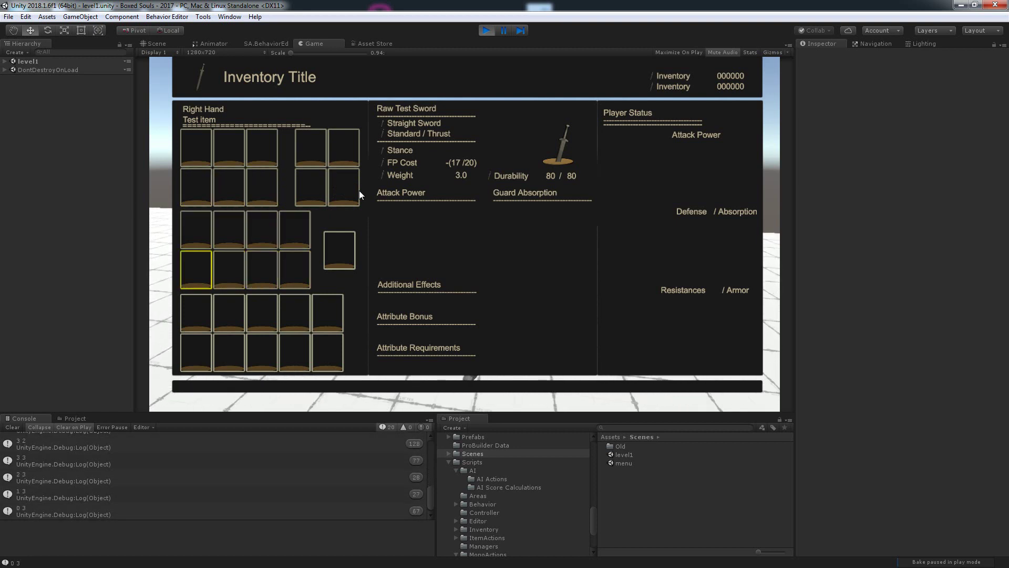
key(Right)
key(Right)
key(Right)
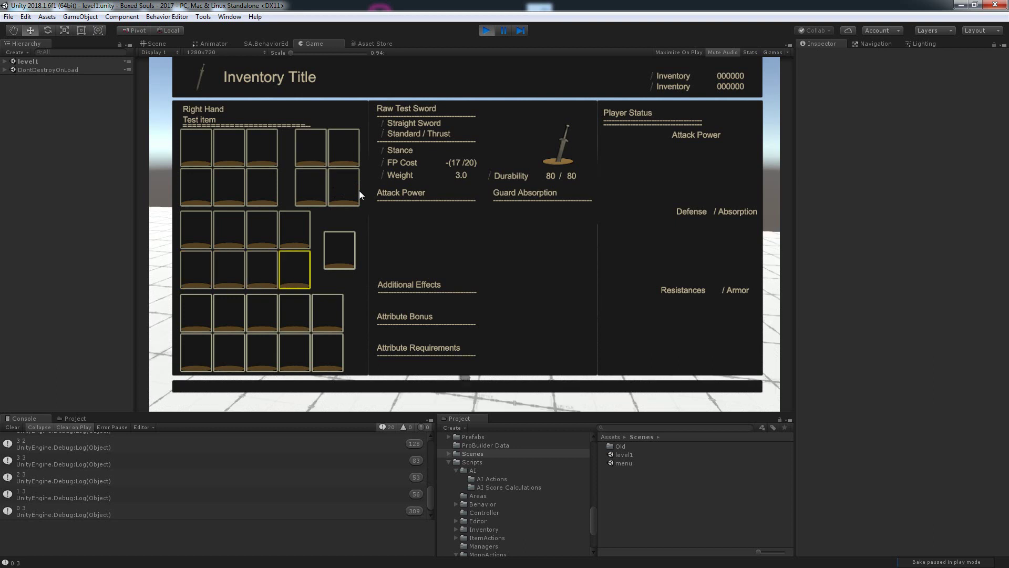
key(Left)
key(Left)
key(Left)
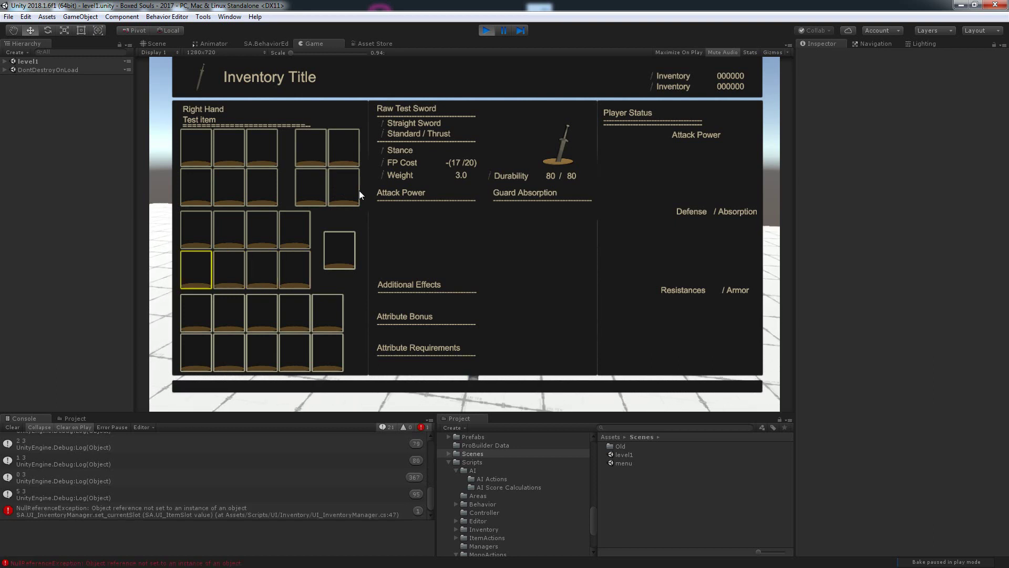
- Move onto an empty grid position to trigger the NullReferenceException, retest, then stop Play mode
key(Left)
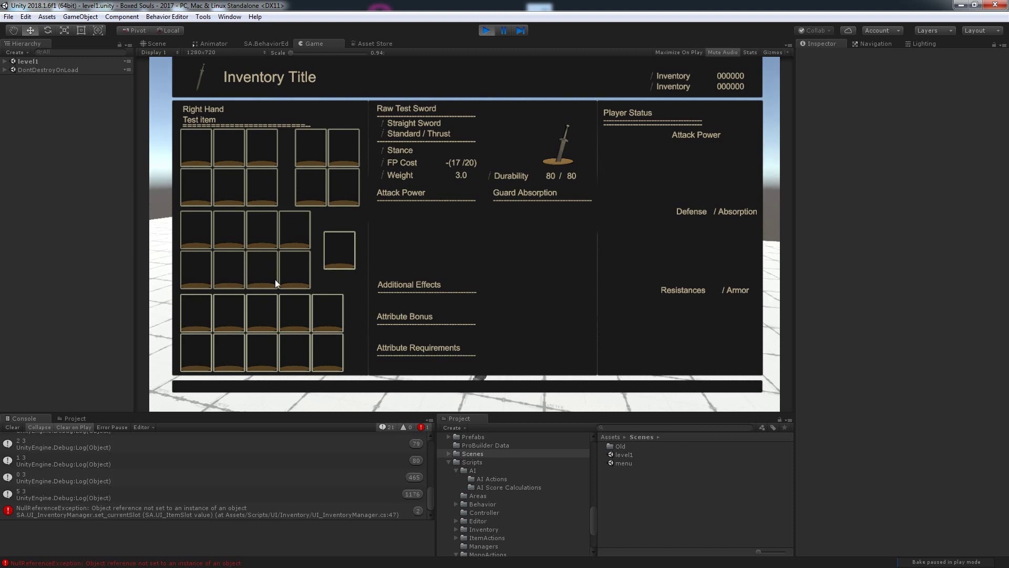
click(303, 276)
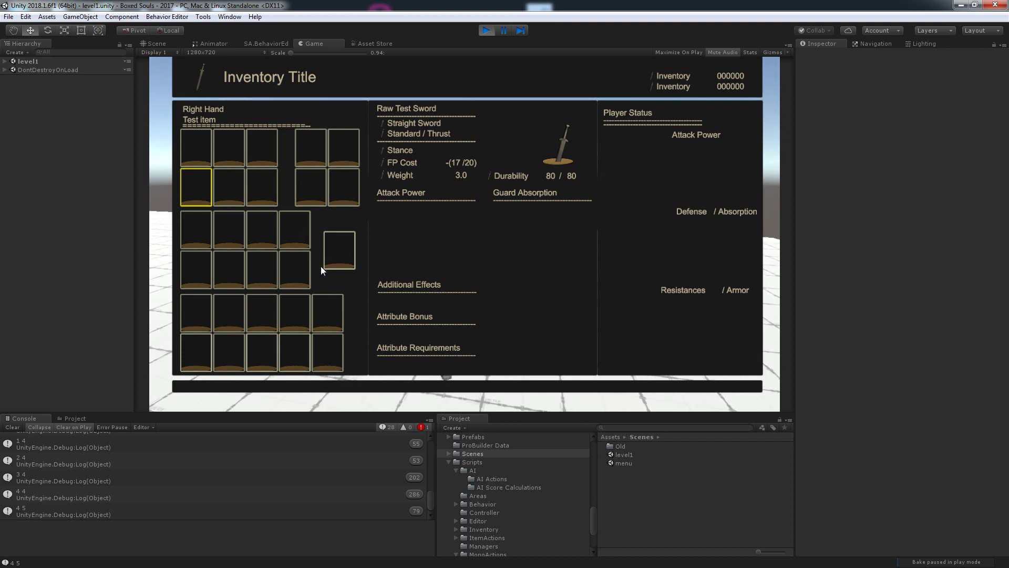
click(488, 27)
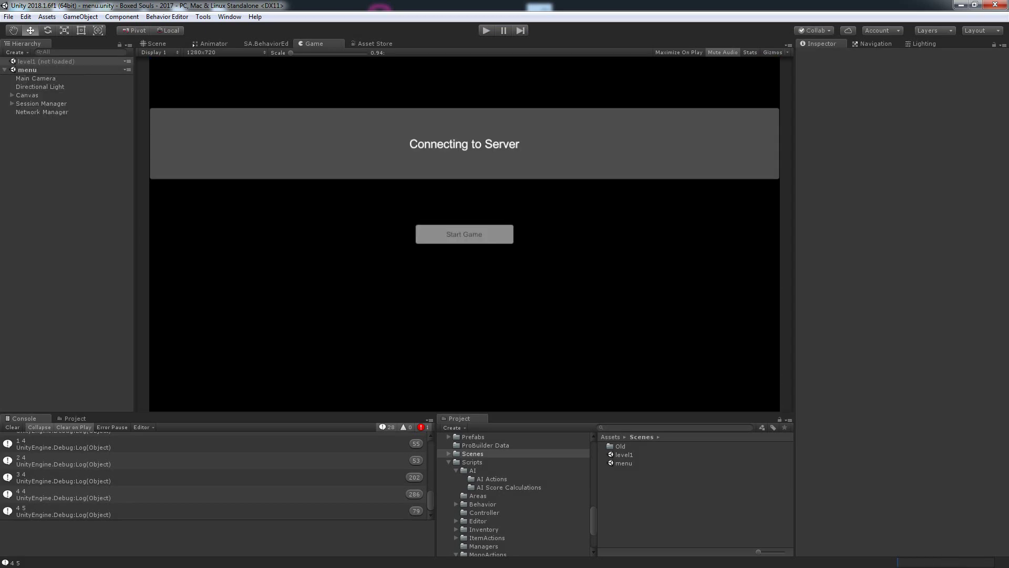
key(alt+Tab)
- Insert a line above Debug.Log and type 'if(indexX != 4 && indexY' using IntelliSense completion
scroll(424, 428, up, 2)
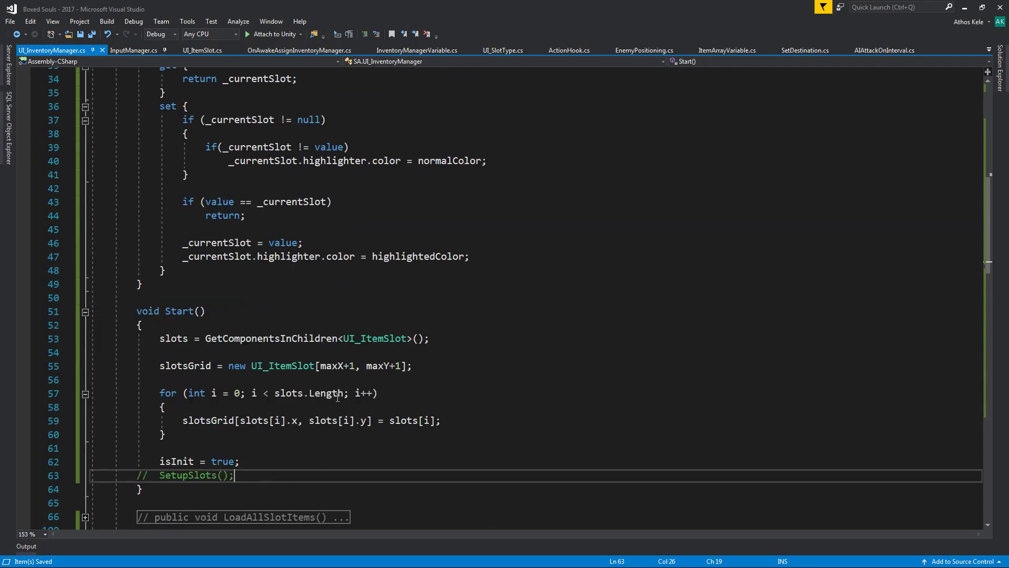
scroll(368, 421, down, 14)
scroll(300, 412, down, 7)
scroll(300, 413, down, 1)
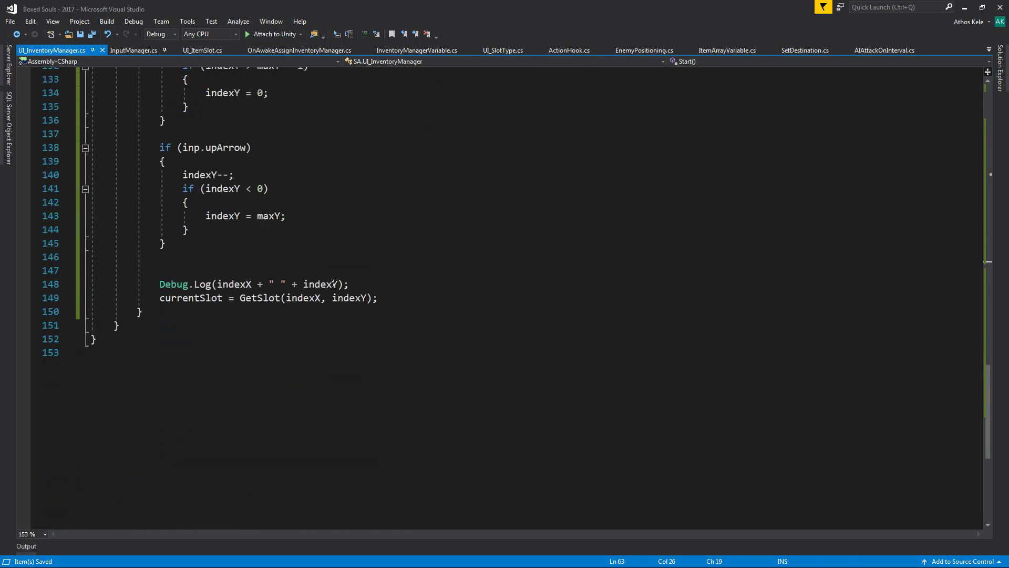
click(393, 272)
key(Return)
key(Return)
key(Up)
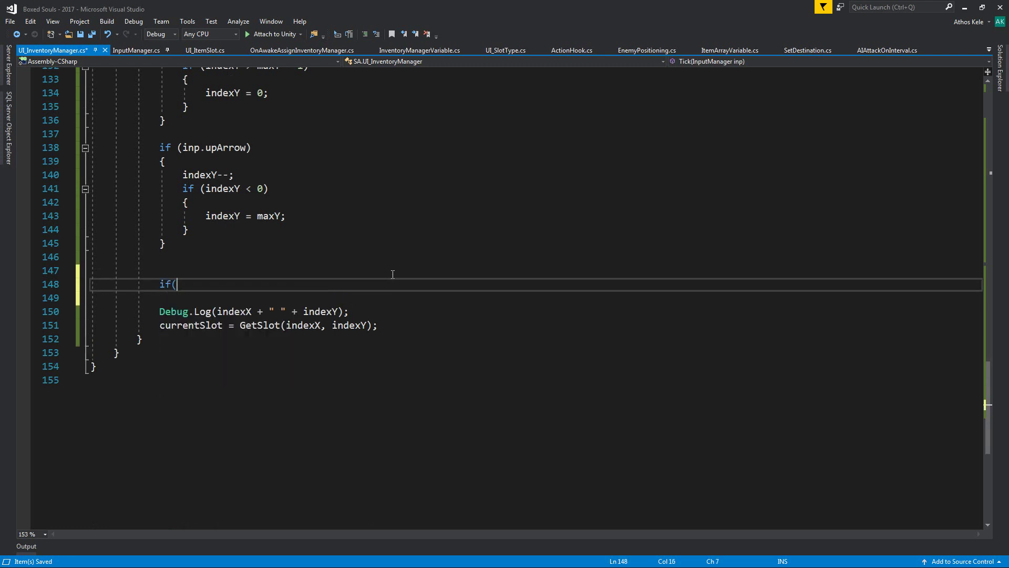
text(indexX)
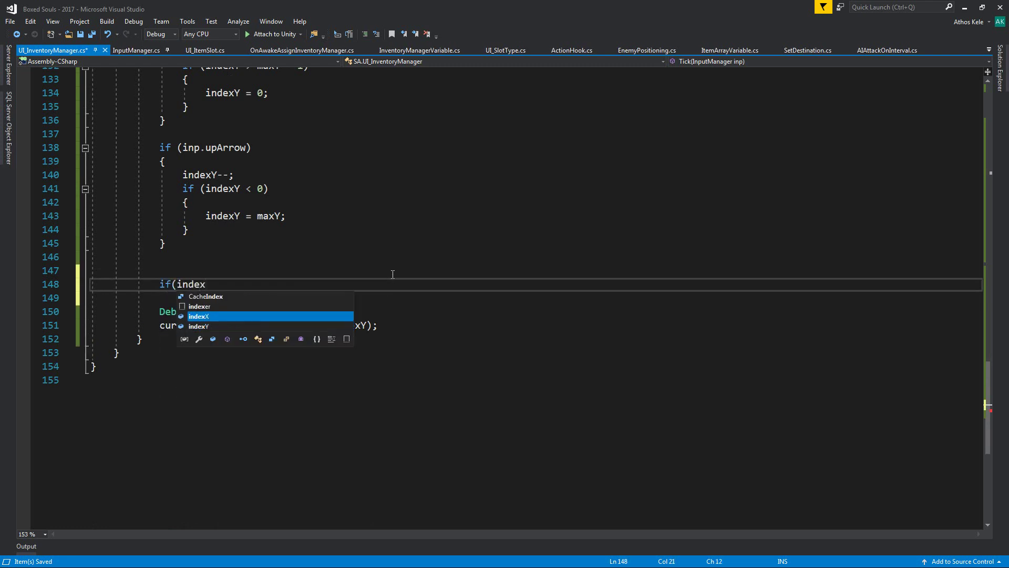
text( != 4 && o)
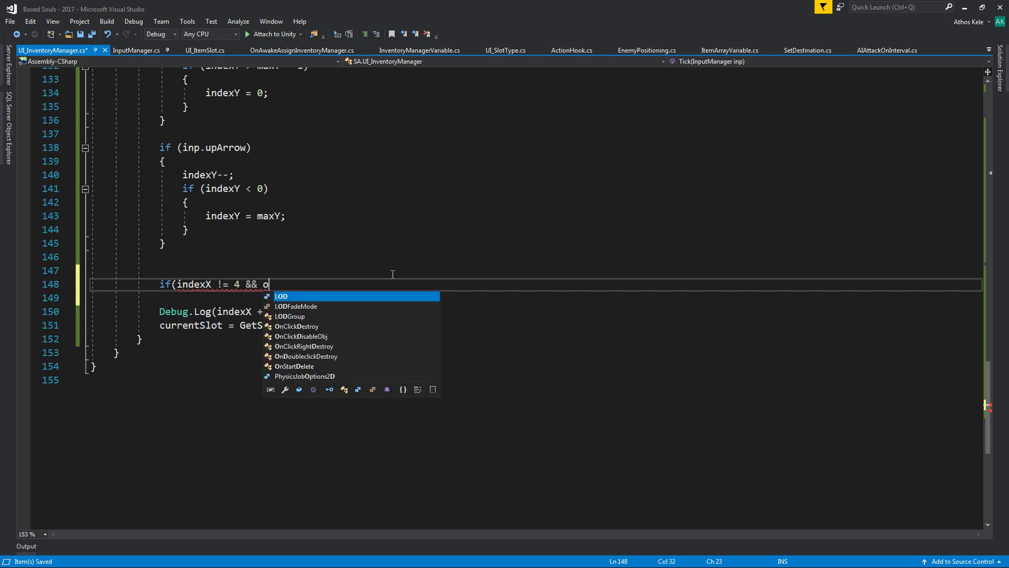
key(BackSpace)
text(index)
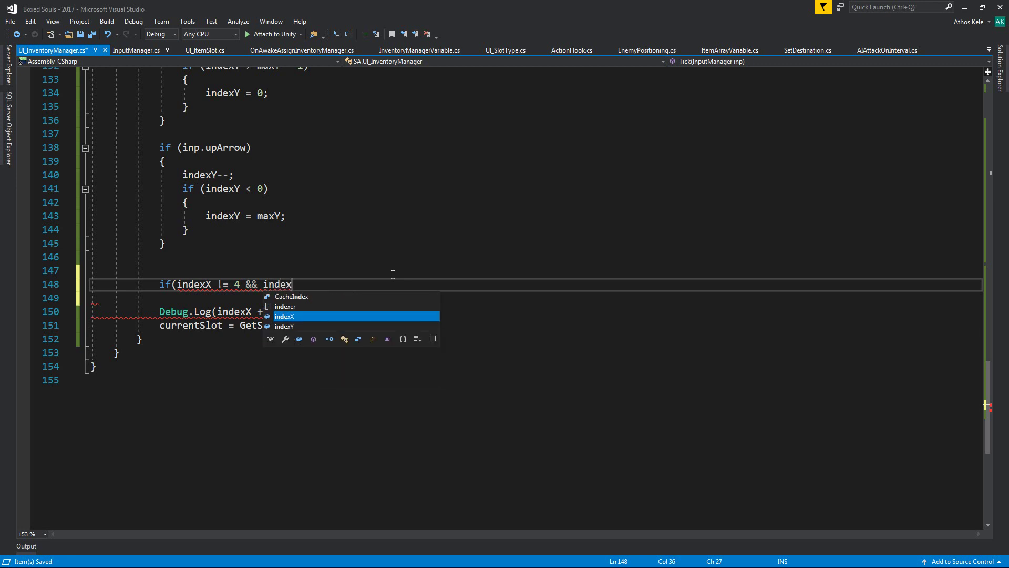
key(Down)
key(Tab)
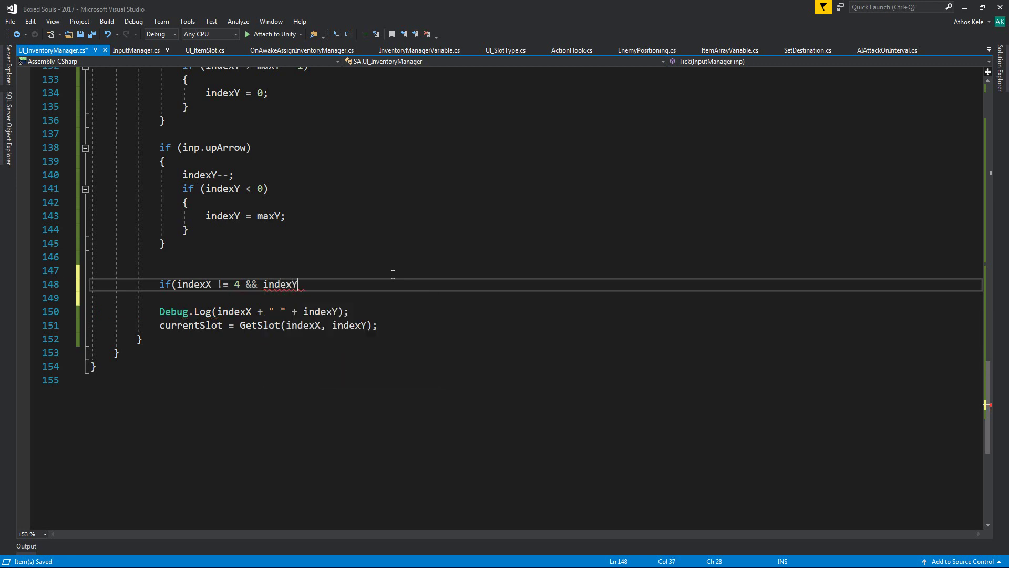
- Load the level1 scene and activate Canvas > Game Menus so the inventory menu shows
click(964, 7)
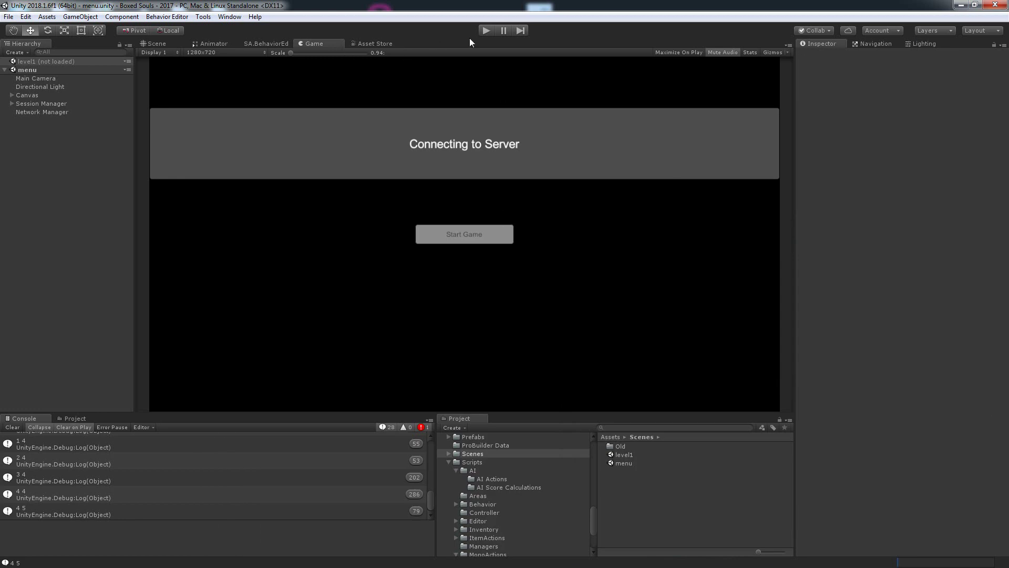
right_click(52, 62)
click(75, 72)
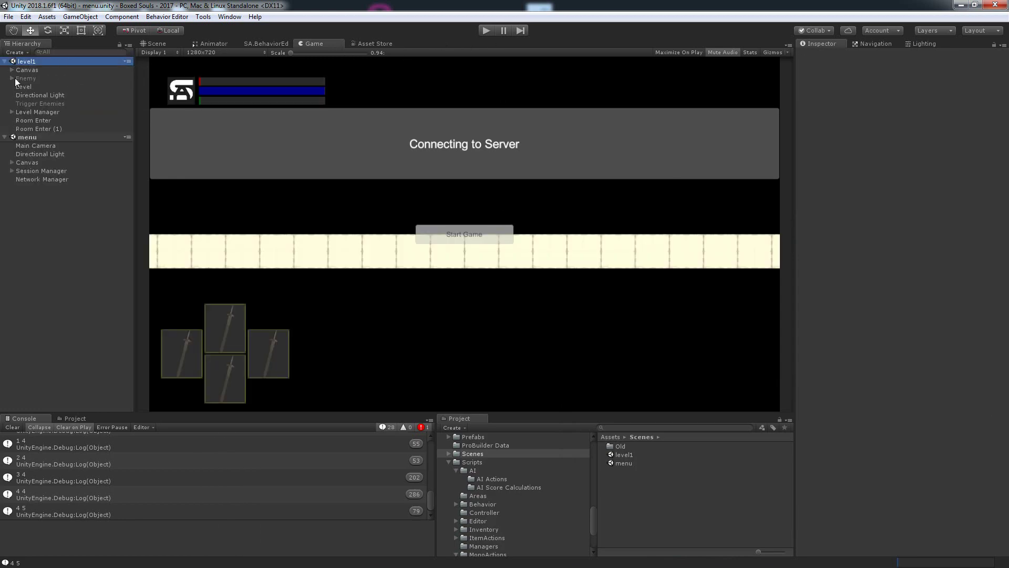
click(12, 70)
click(25, 86)
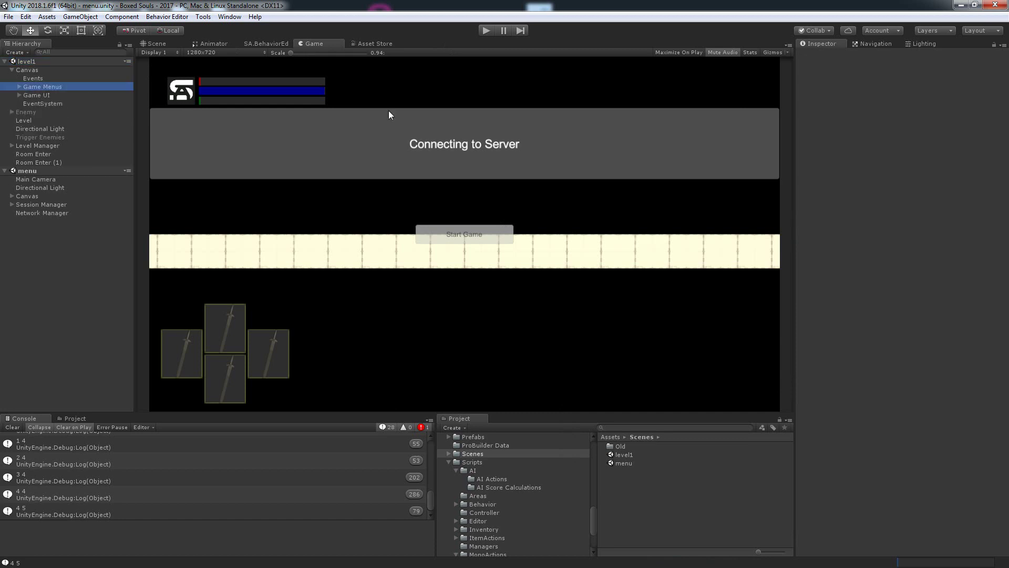
click(821, 56)
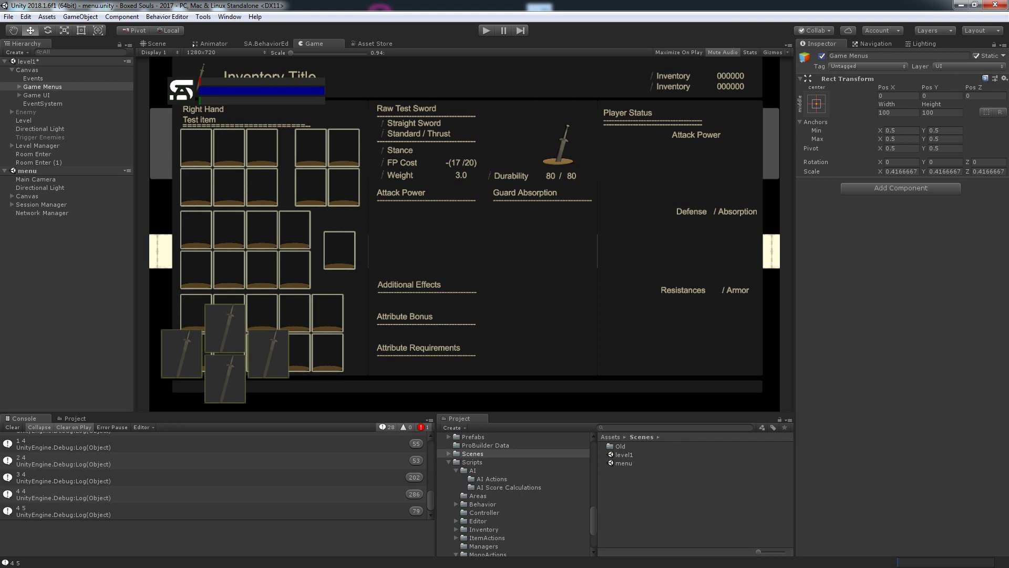
key(alt+Tab)
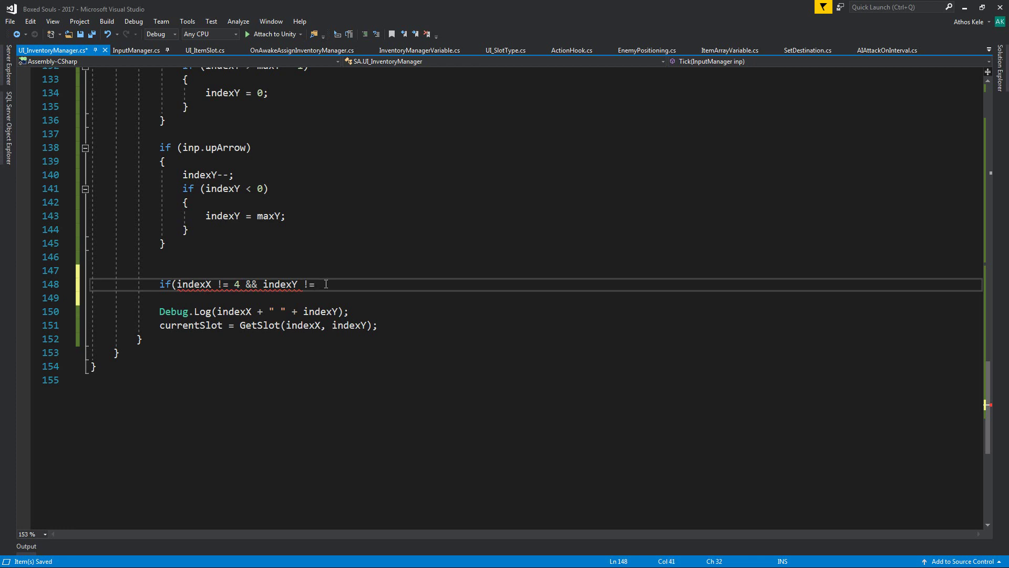
- Complete the if condition: indexX != 4 && indexY != 3 || indexX != 4 && indexY != 2
text(3 && i)
text(ndex)
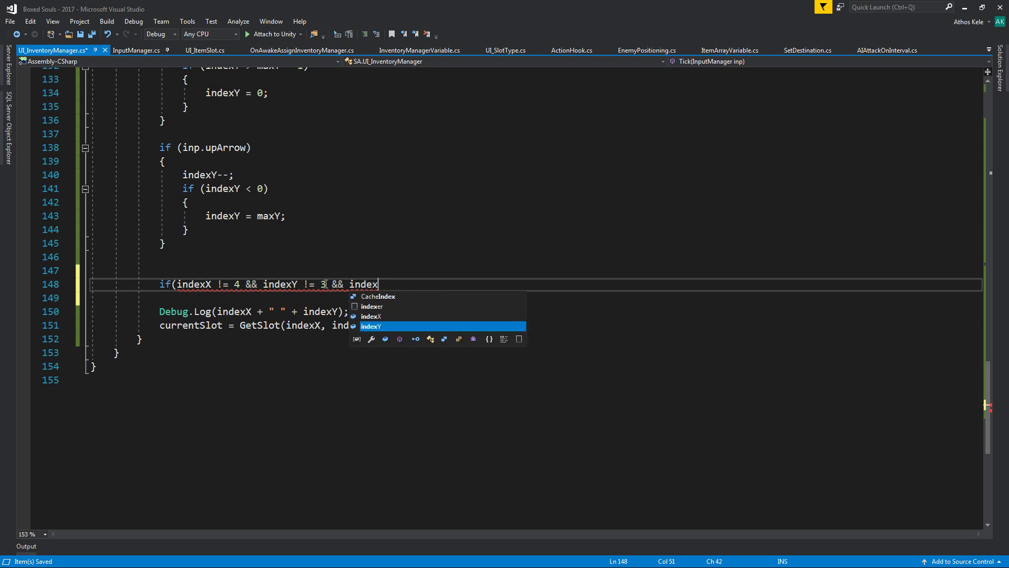
key(BackSpace)
key(BackSpace)
key(BackSpace)
key(BackSpace)
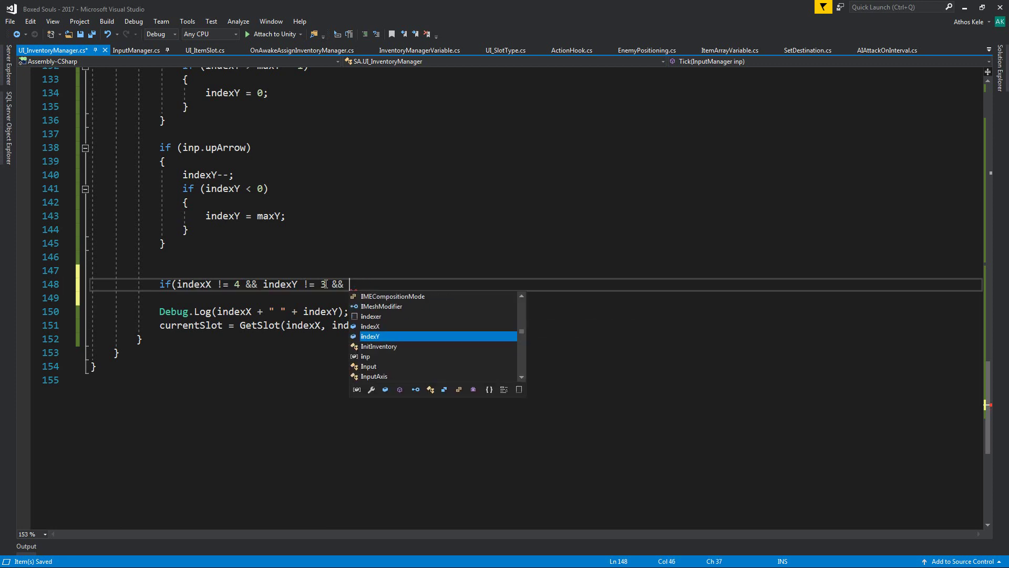
key(BackSpace)
key(BackSpace)
key(BackSpace)
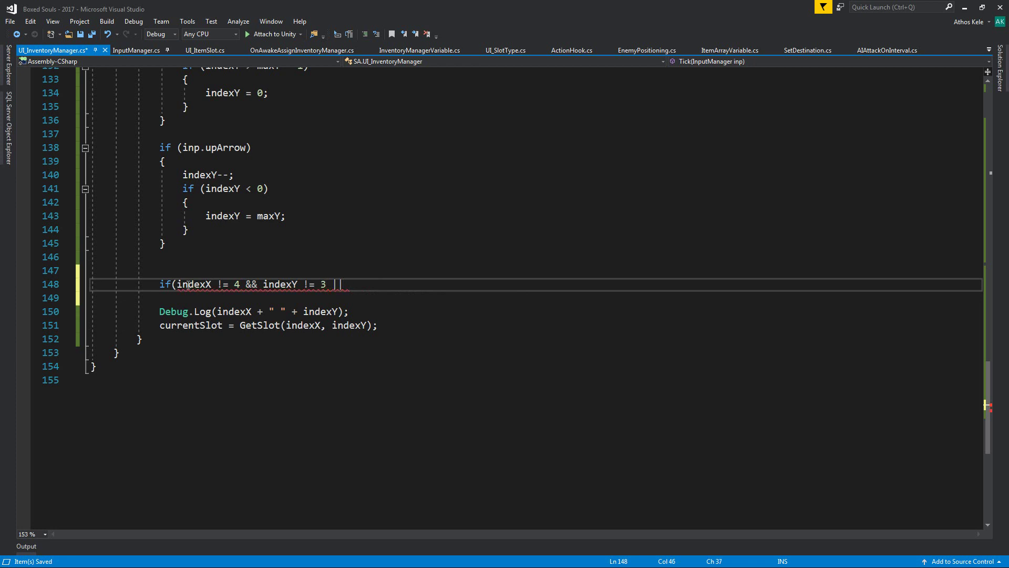
drag(179, 284, 327, 284)
key(ctrl+c)
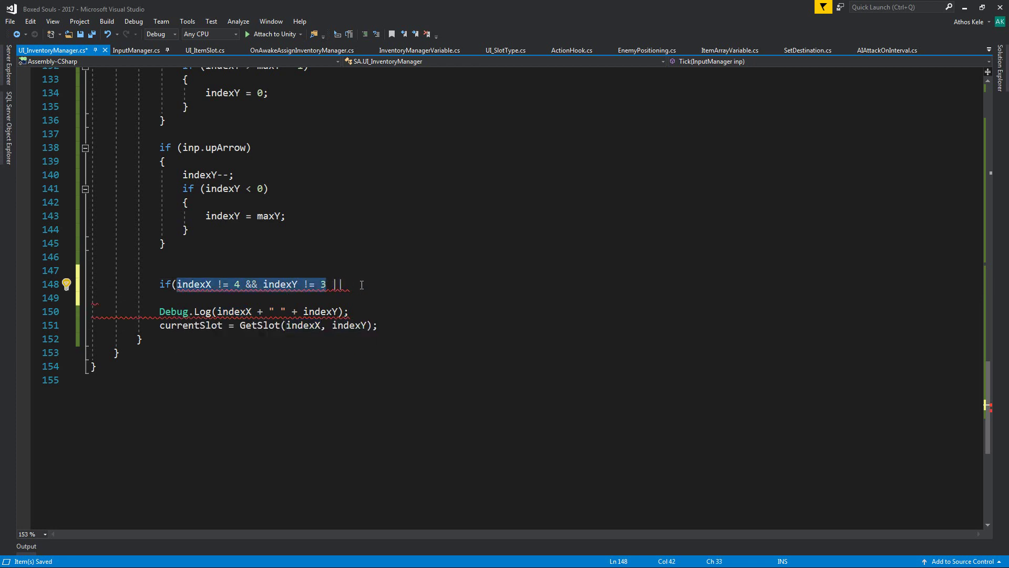
click(407, 289)
key(ctrl+v)
key(shift+Left)
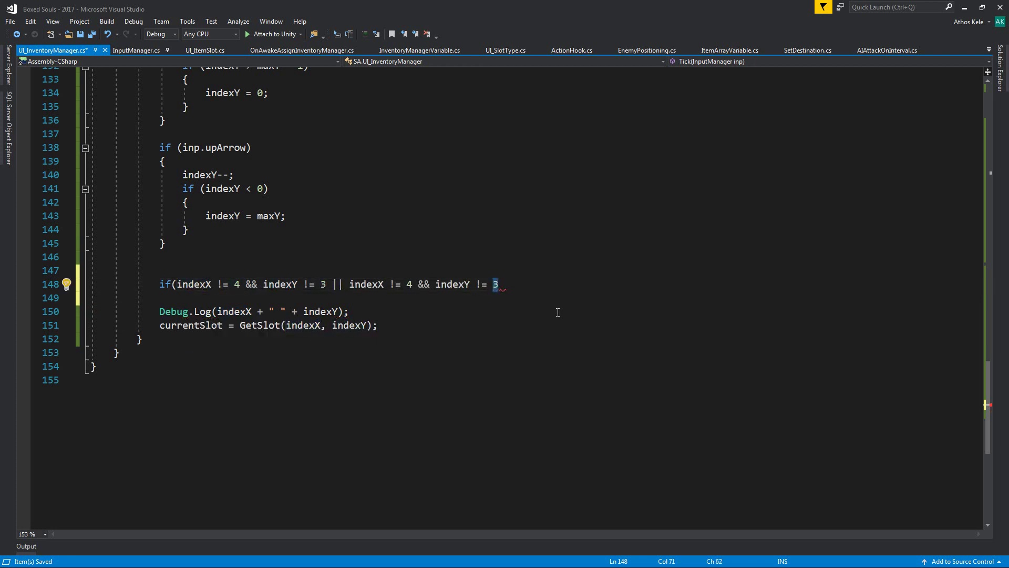
text(2))
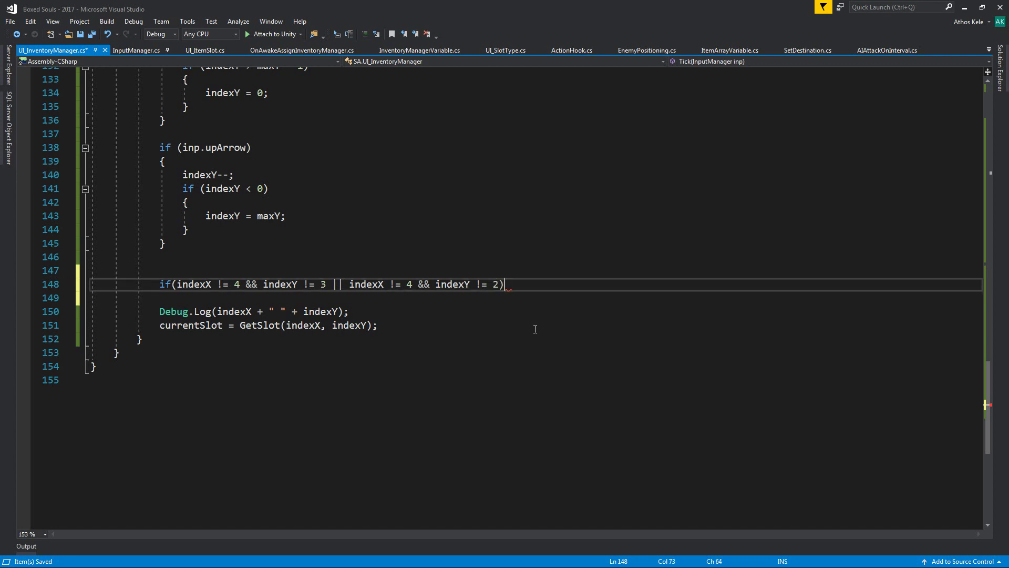
key(Return)
- Enclose the currentSlot assignment in braces as the if block's body
text({)
key(Return)
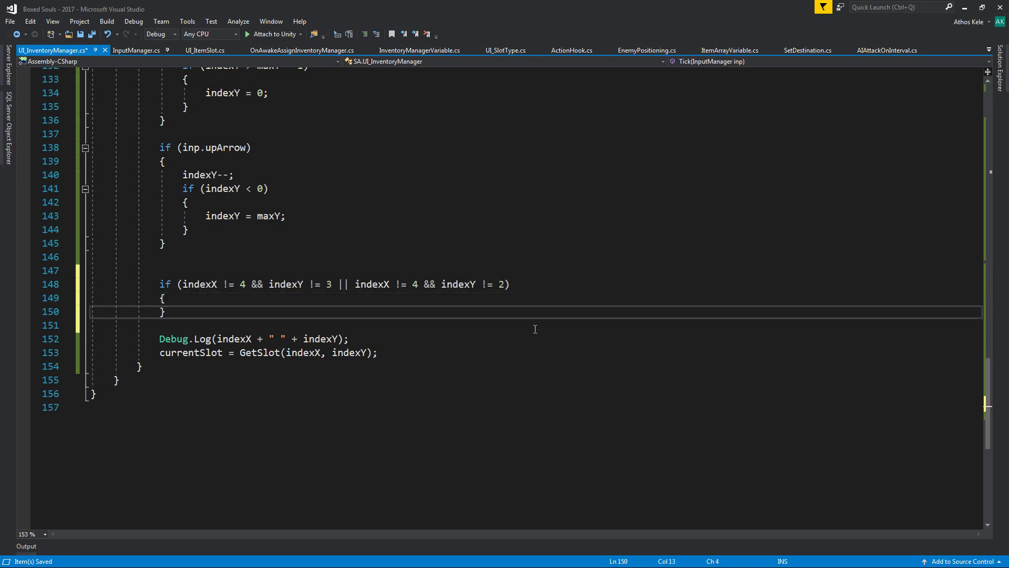
click(453, 357)
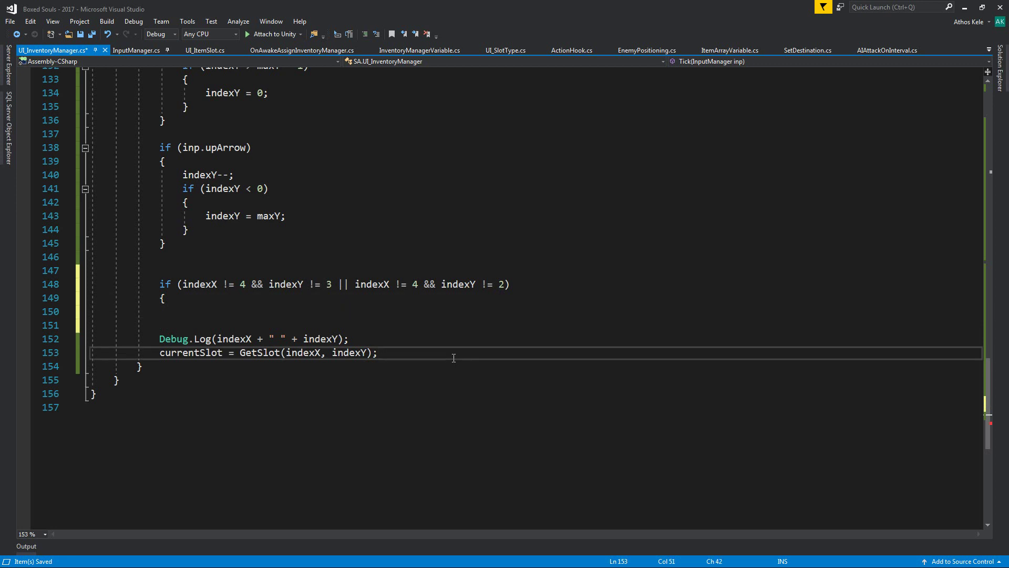
key(Return)
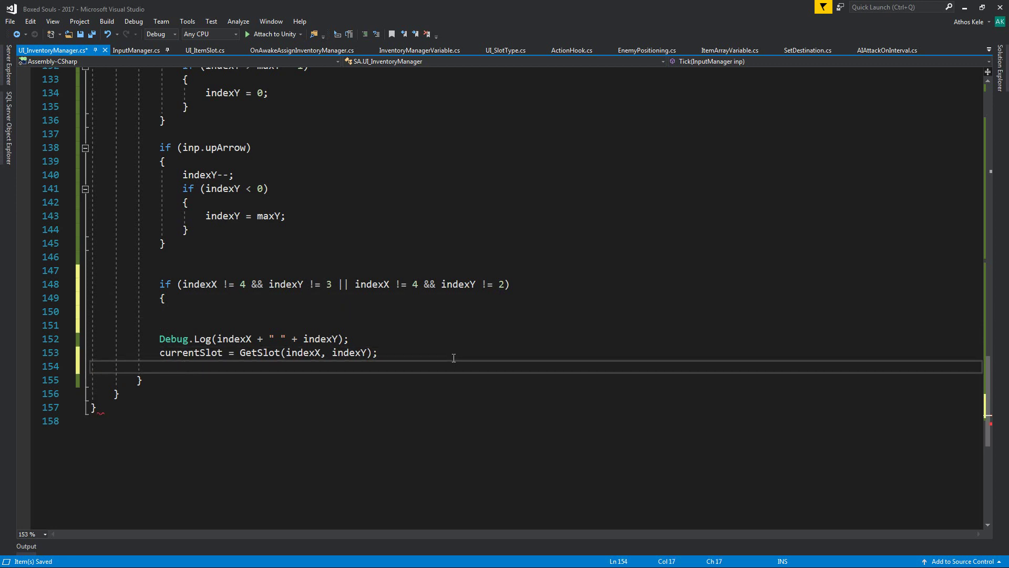
text(})
key(Up)
key(Up)
- Move the Debug.Log line above the if statement and remove leftover blank lines
key(Home)
key(shift+Down)
key(ctrl+x)
key(Up)
key(Up)
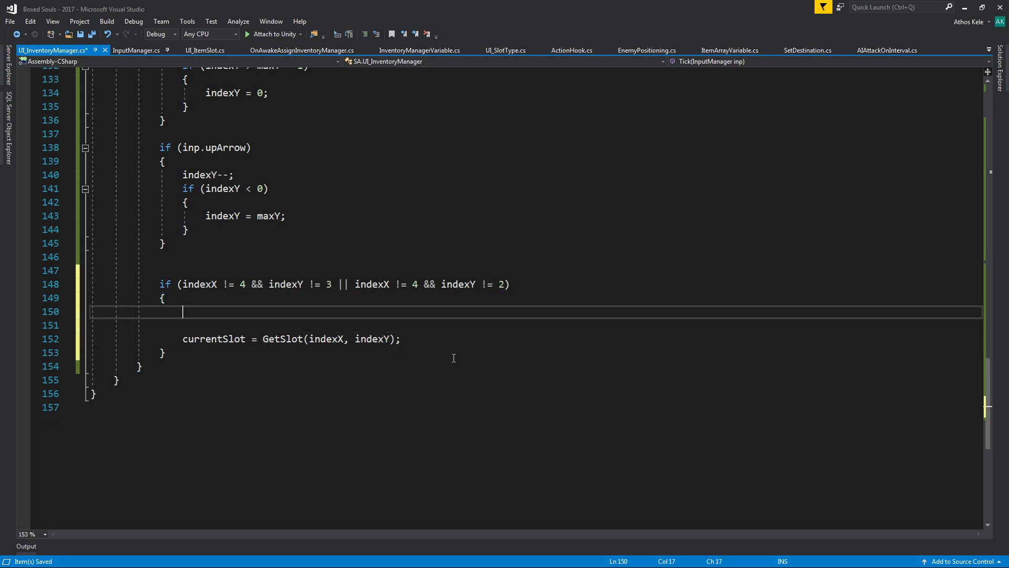
key(Up)
key(Up)
key(Up)
key(ctrl+v)
key(Down)
key(Down)
key(Down)
key(Down)
key(Down)
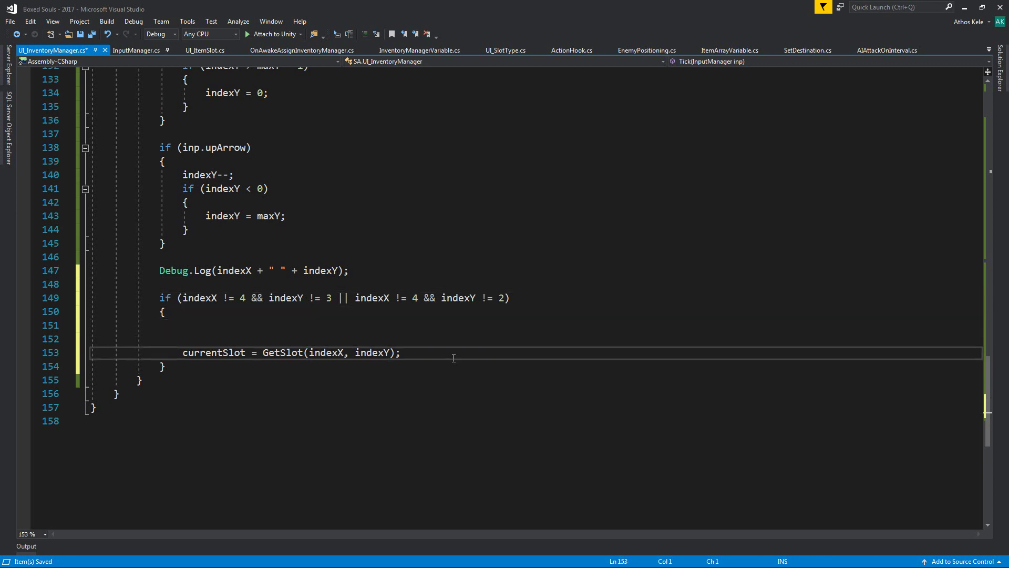
key(BackSpace)
key(BackSpace)
key(Left)
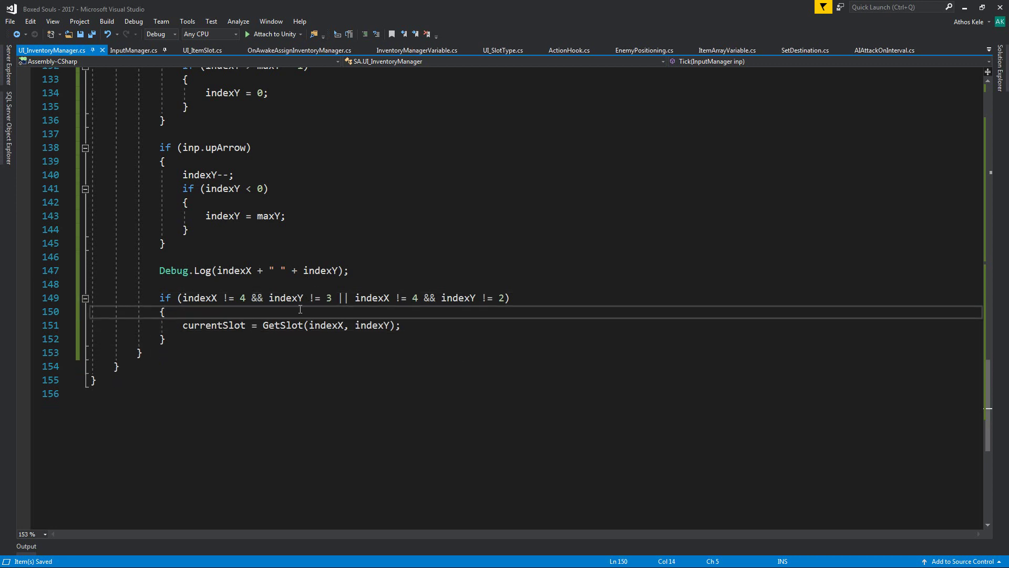
click(400, 298)
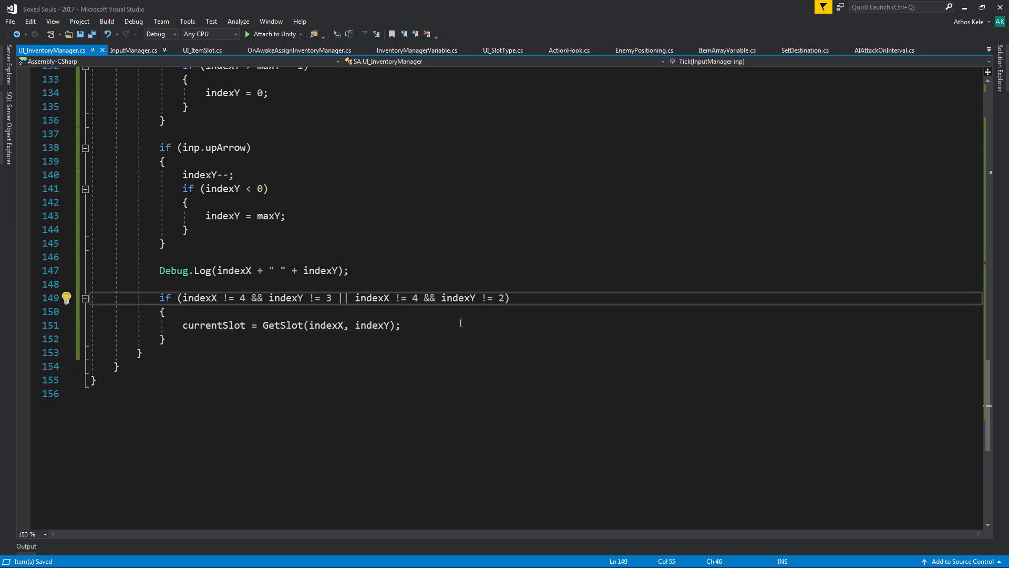
click(504, 355)
click(422, 332)
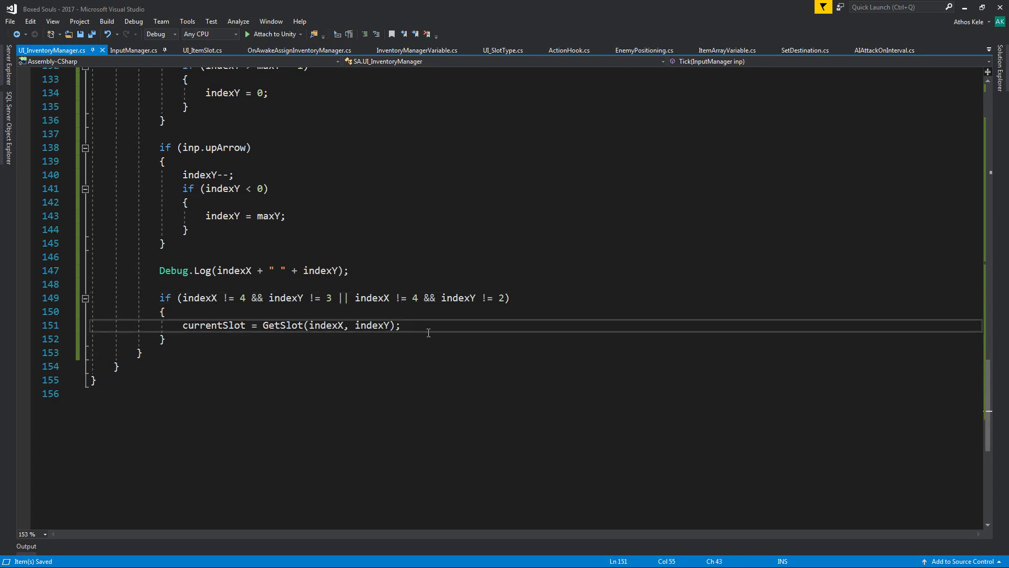
- Deactivate the Game Menus object in Unity and clear the Console log
click(964, 7)
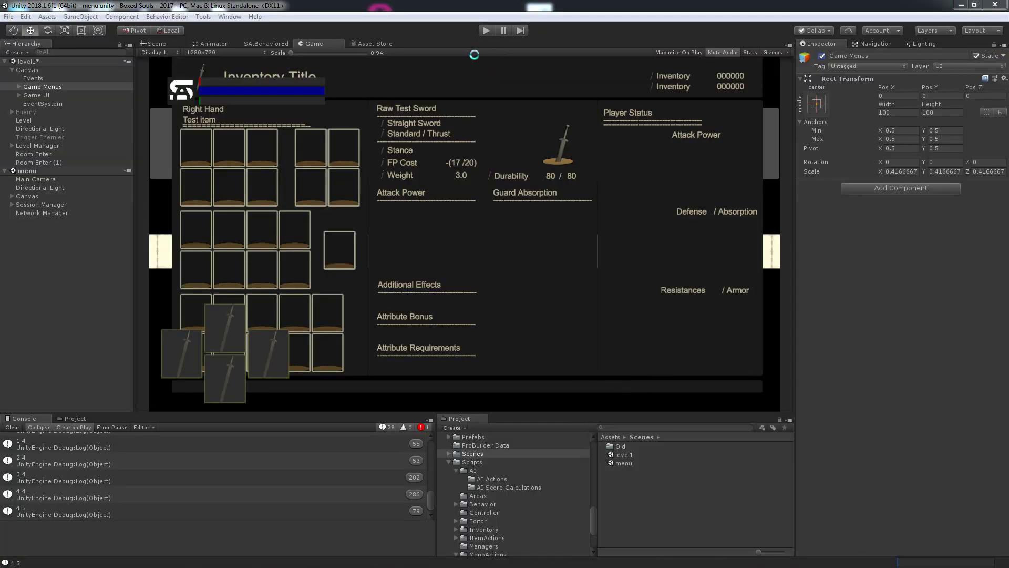
click(49, 298)
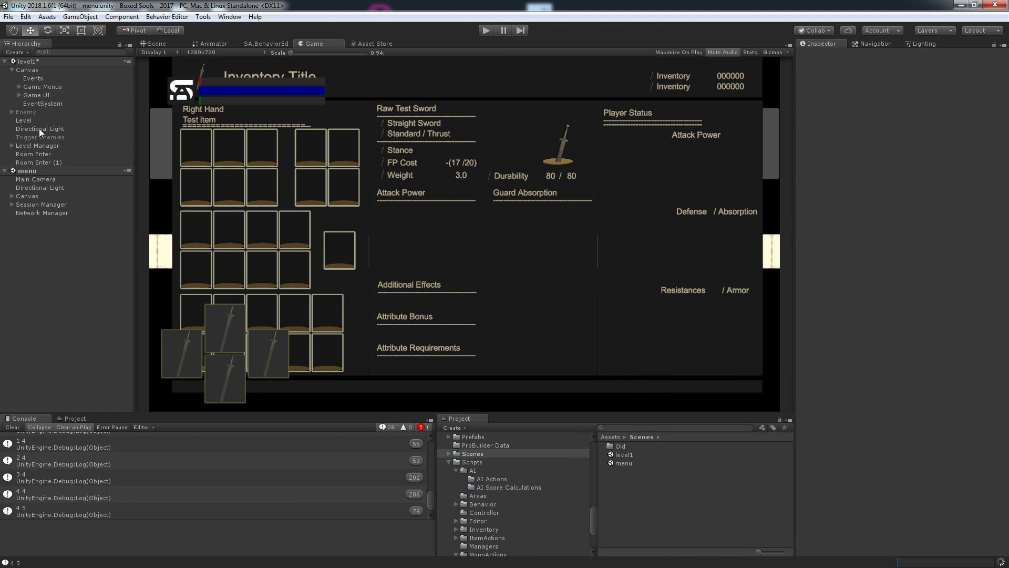
click(47, 88)
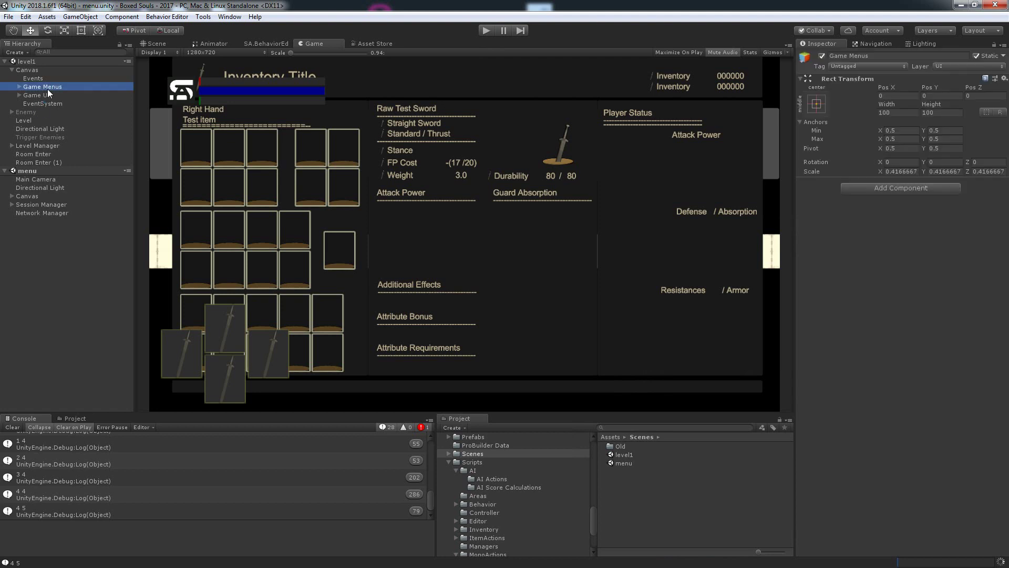
click(823, 56)
click(52, 298)
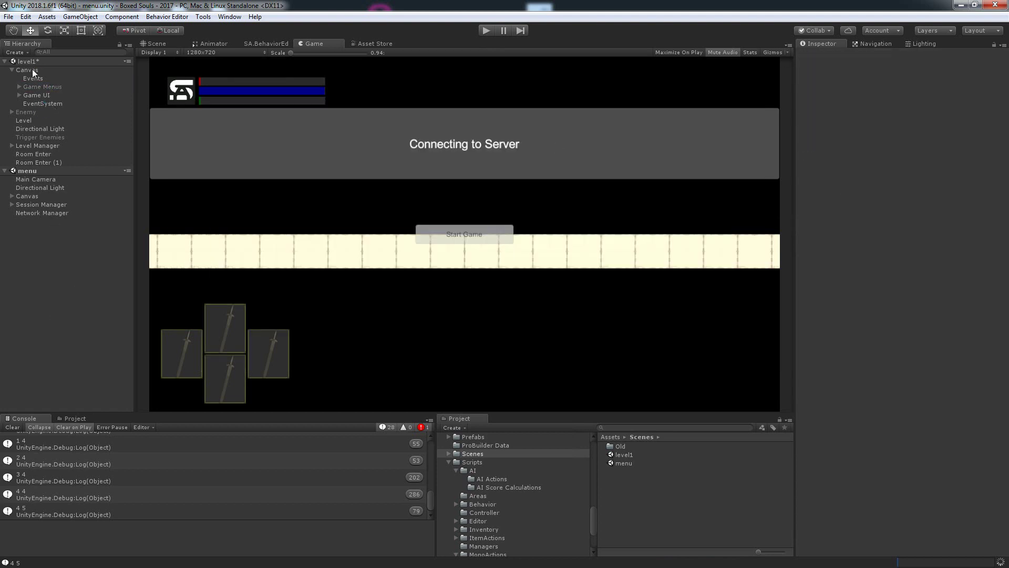
click(12, 427)
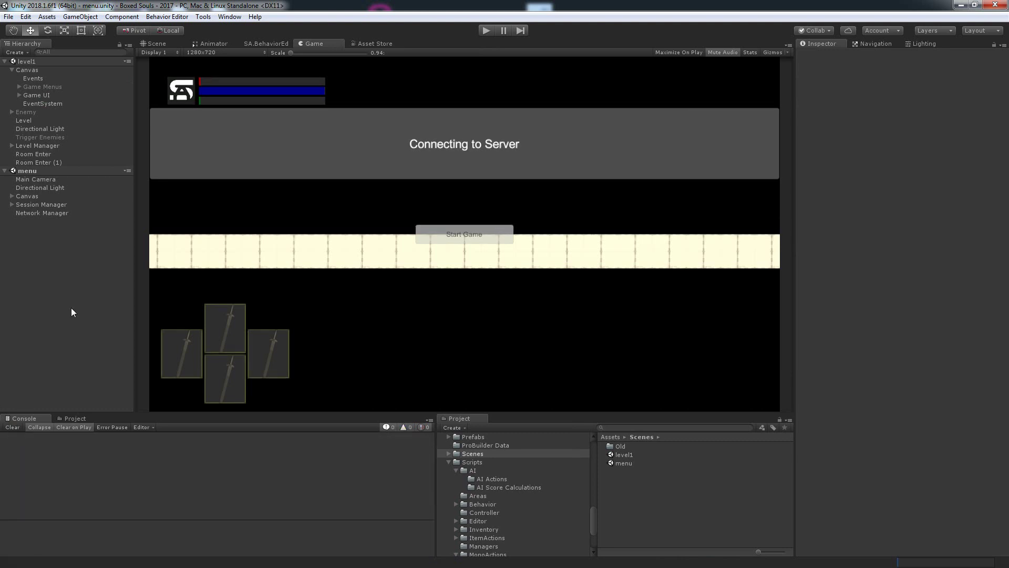
- Unload the level1 scene from the Hierarchy and enter play mode
click(28, 70)
right_click(31, 70)
right_click(43, 62)
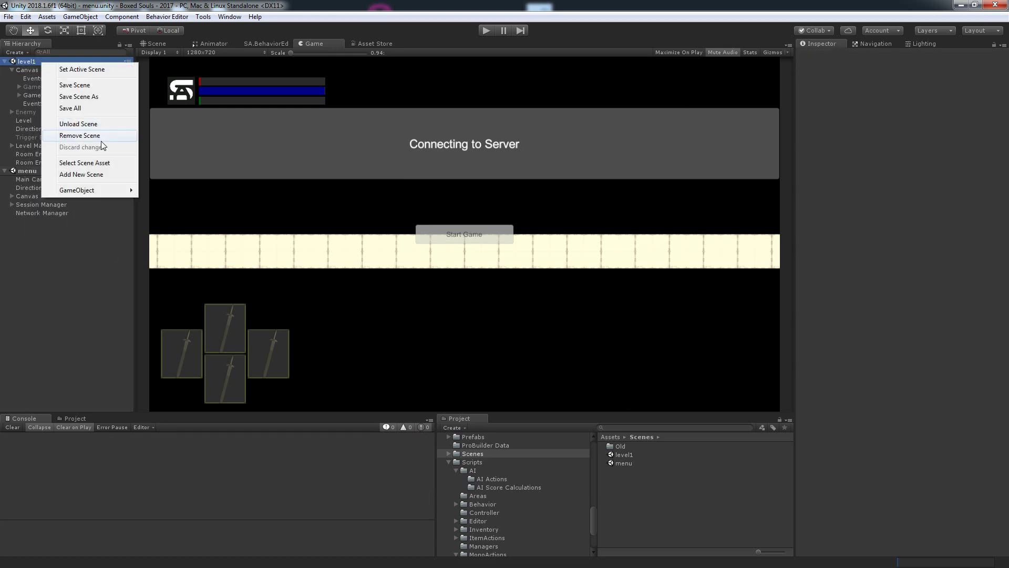
click(89, 124)
click(490, 29)
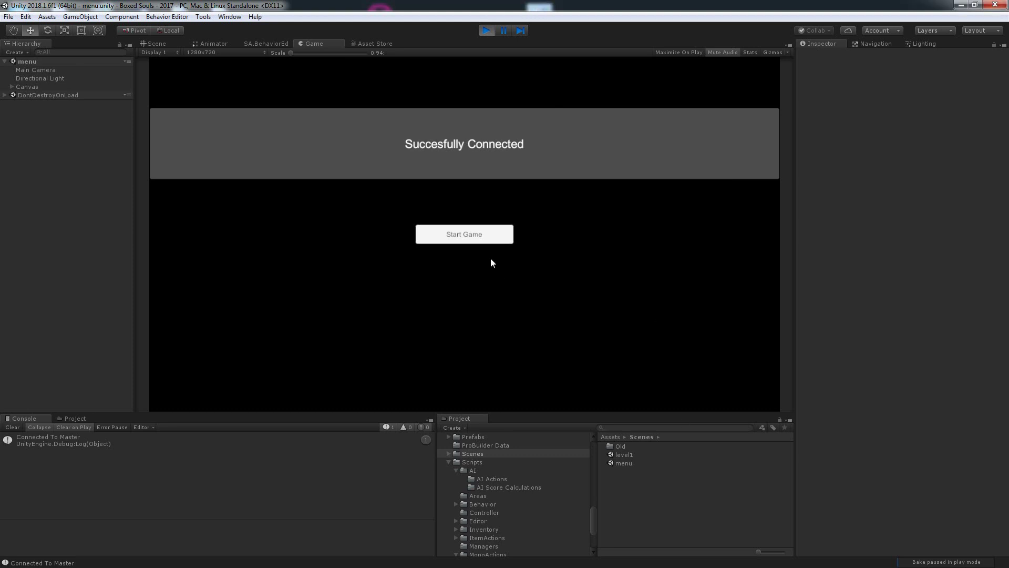
- Start the game, open the inventory, and step the highlight right along rows 3 and 4
click(462, 234)
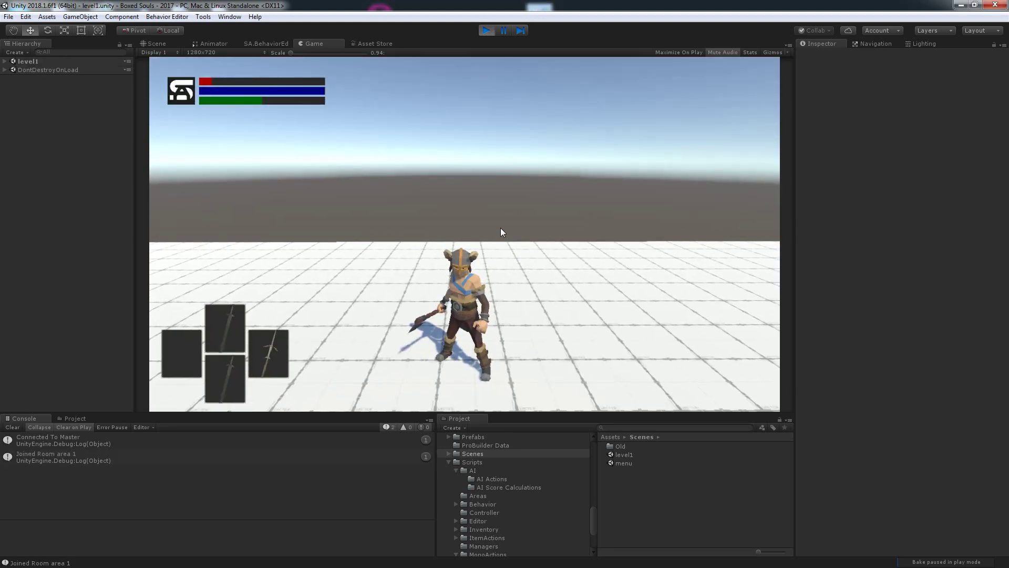
key(d)
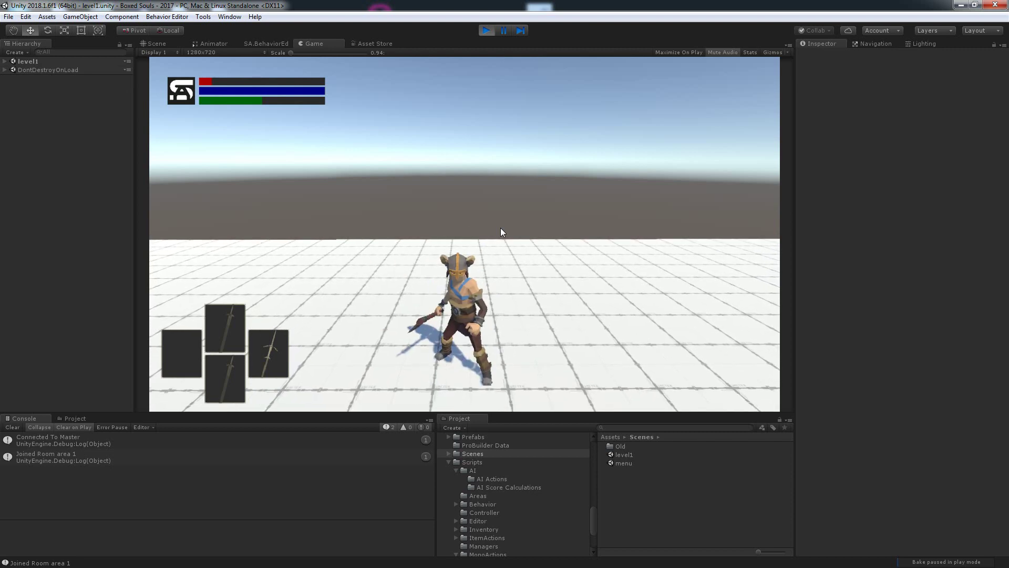
key(i)
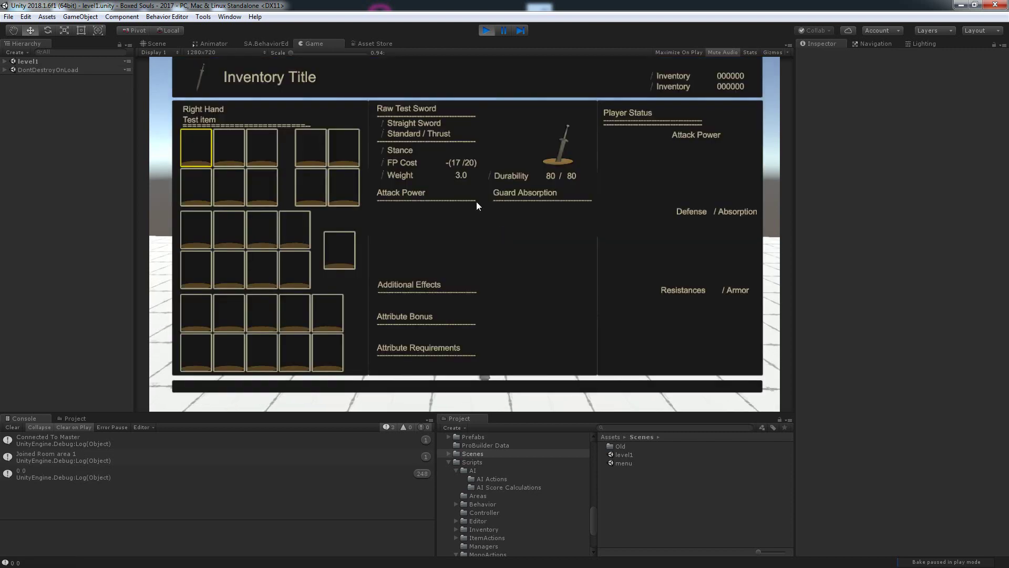
key(Down)
key(Down)
key(Right)
key(Right)
key(Right)
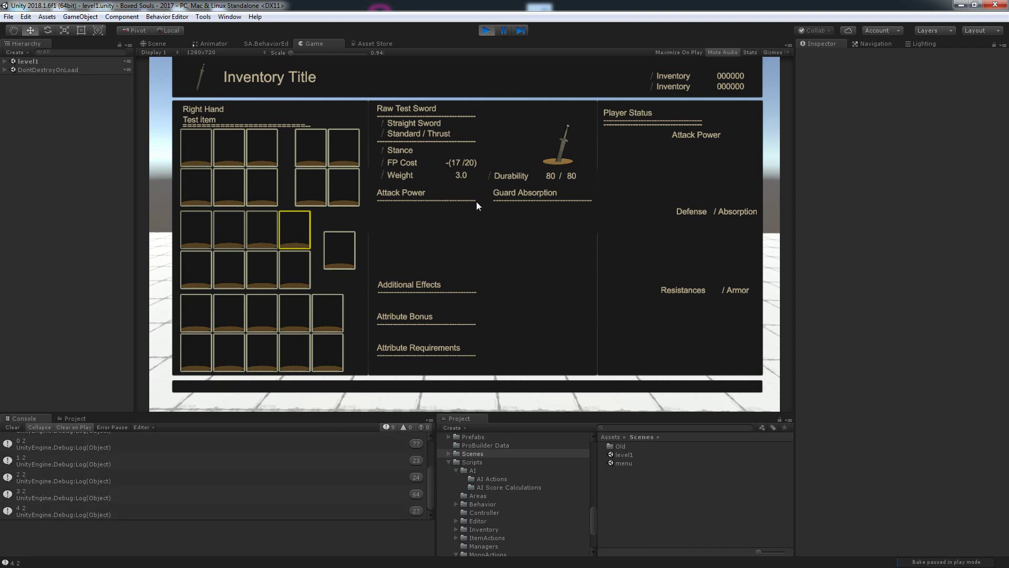
key(Right)
key(Right)
key(Right)
key(Right)
key(Right)
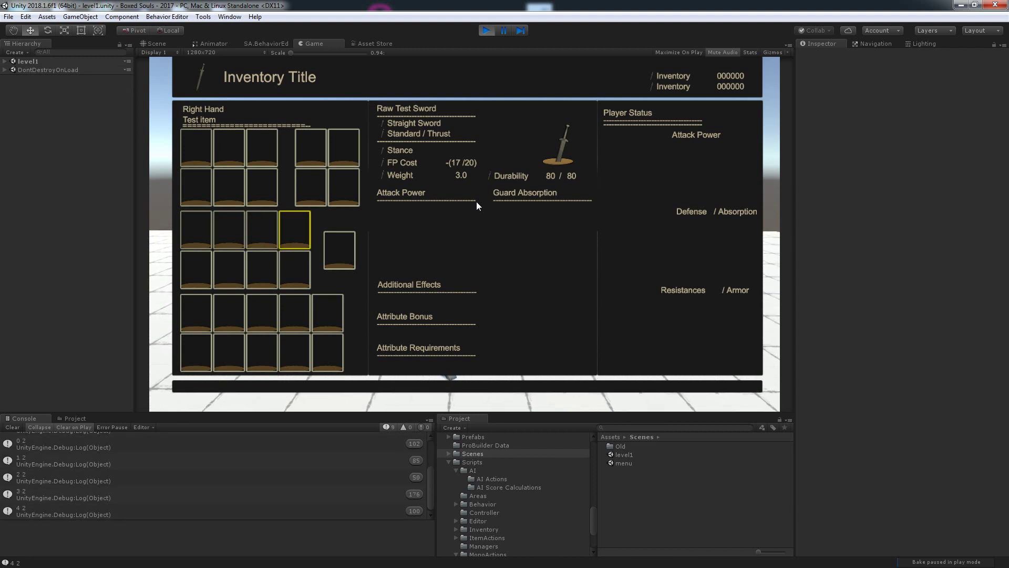
key(Right)
key(Right)
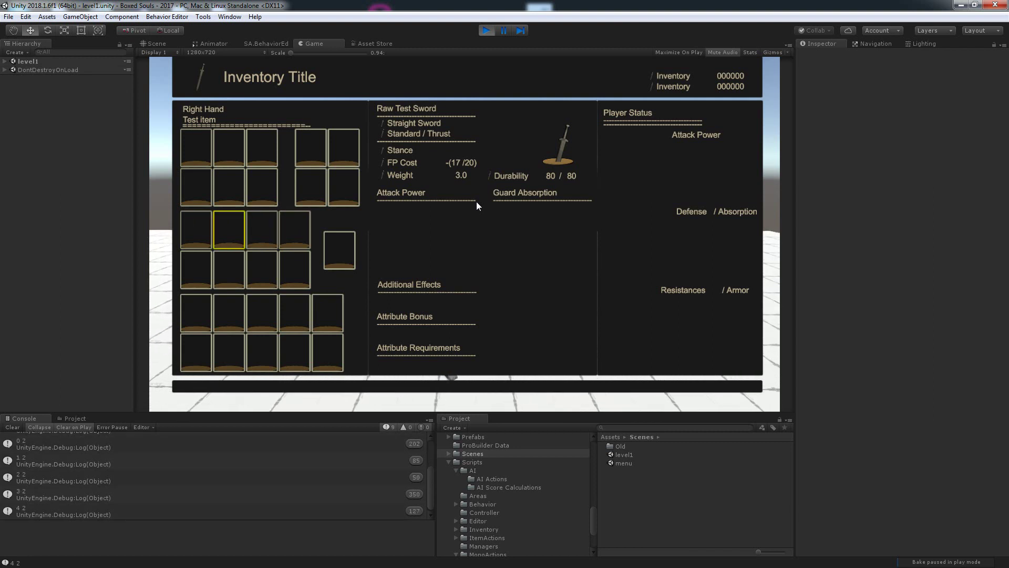
key(Right)
key(Right)
key(Right)
key(Right)
key(Right)
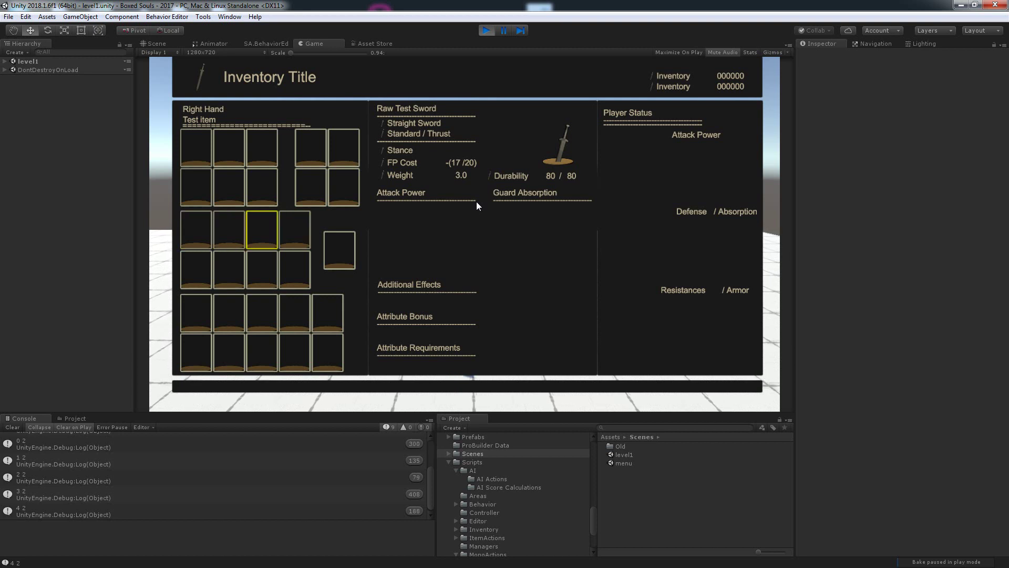
key(Right)
key(Down)
key(Right)
key(Right)
key(Right)
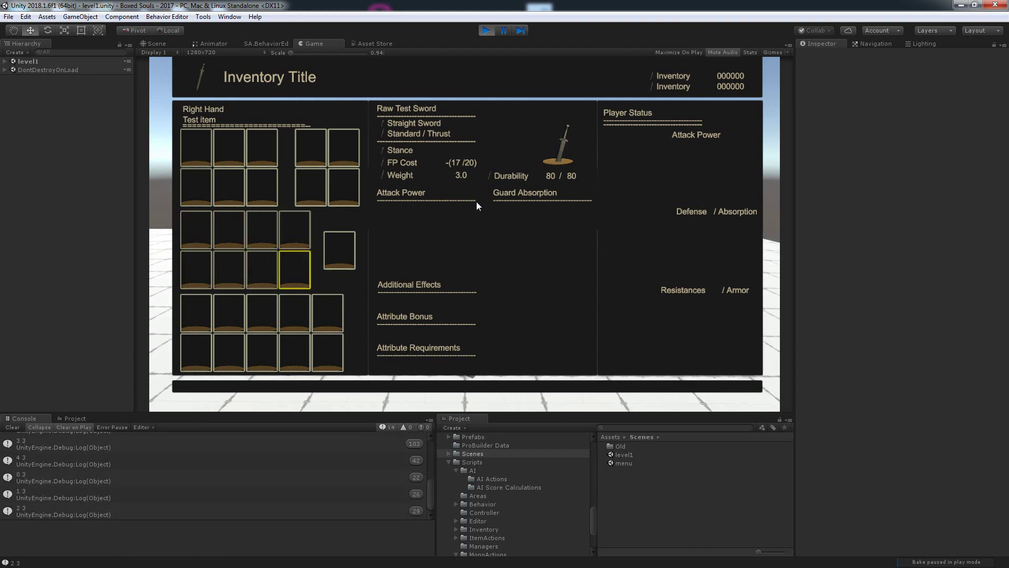
key(Right)
key(Right)
key(Right)
key(Right)
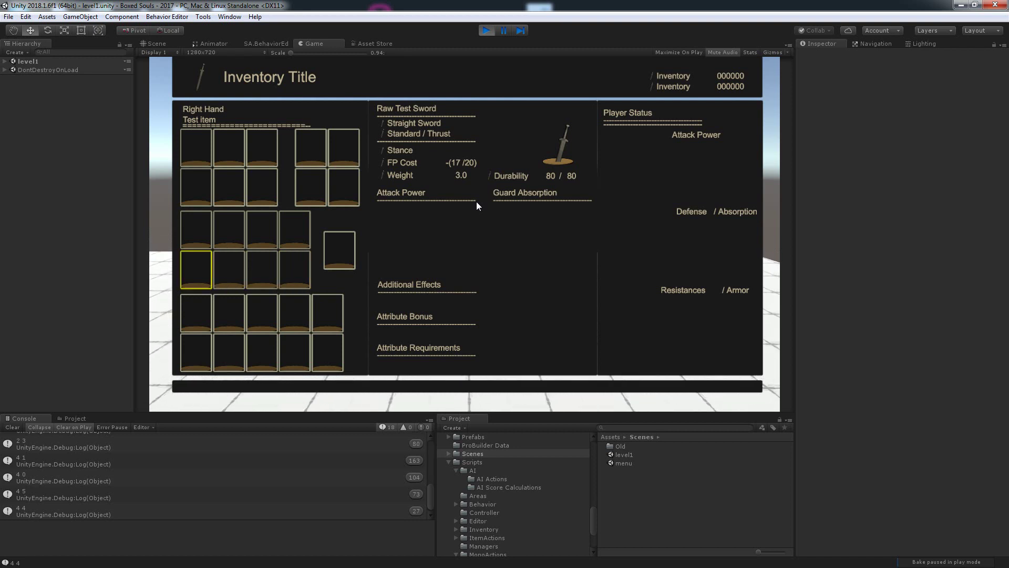
- Move the highlight up, down, left and right around row 3, then stop play mode
key(Up)
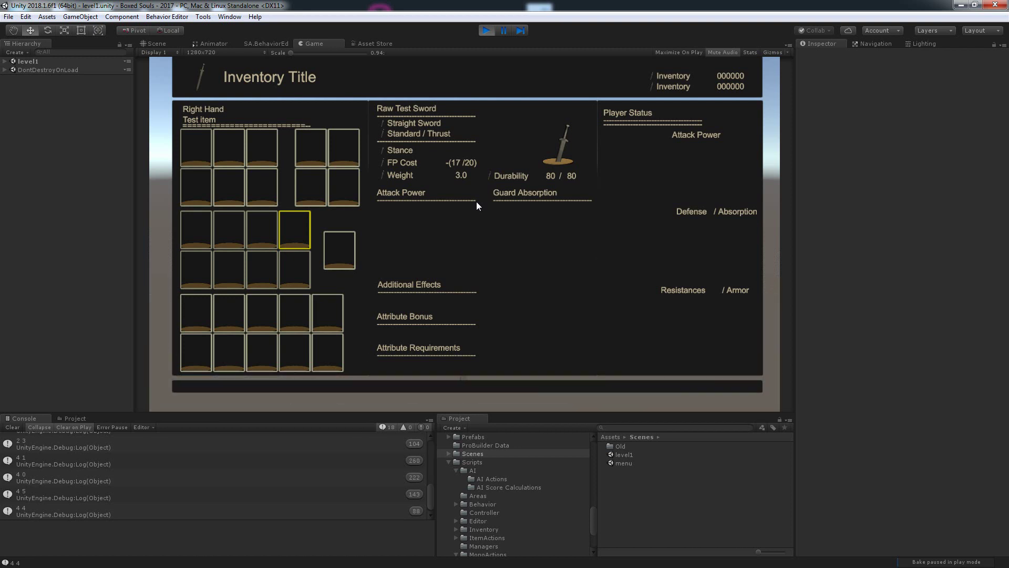
key(Up)
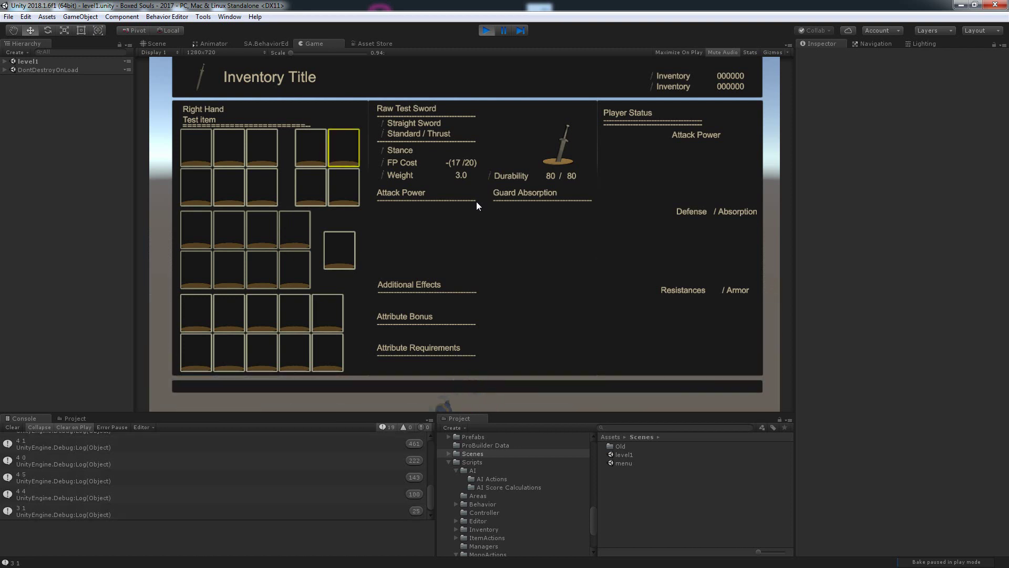
key(Down)
key(Up)
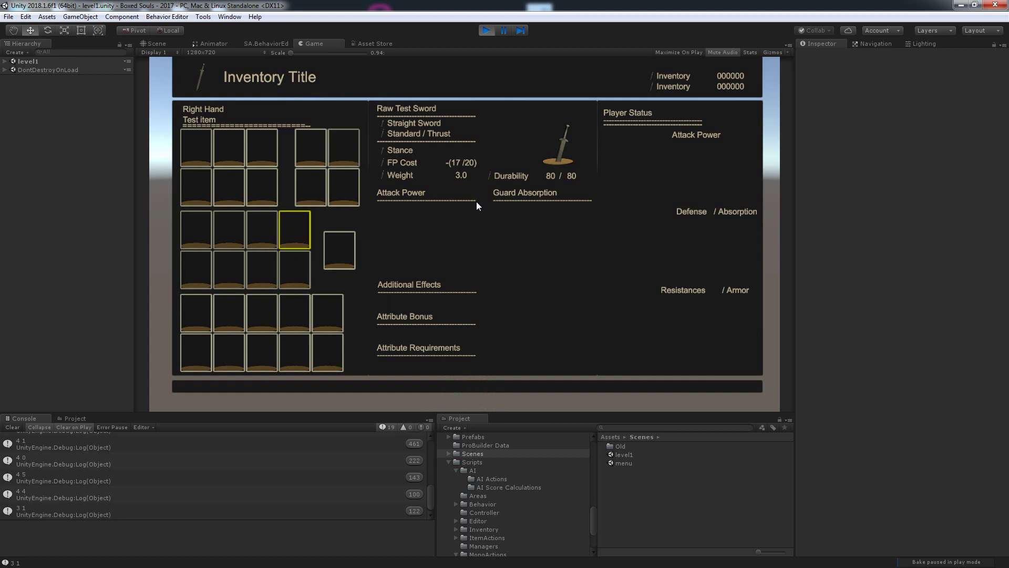
key(Left)
key(Right)
key(Left)
key(Left)
key(Right)
key(Right)
key(Down)
key(Left)
key(Left)
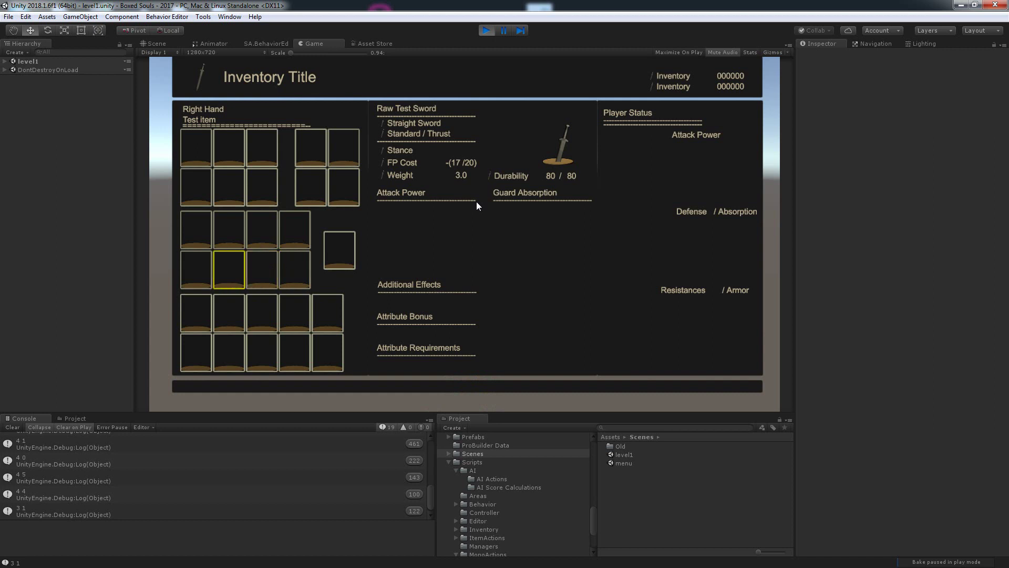
key(Up)
key(Right)
key(Right)
key(Left)
key(Up)
key(Up)
key(Down)
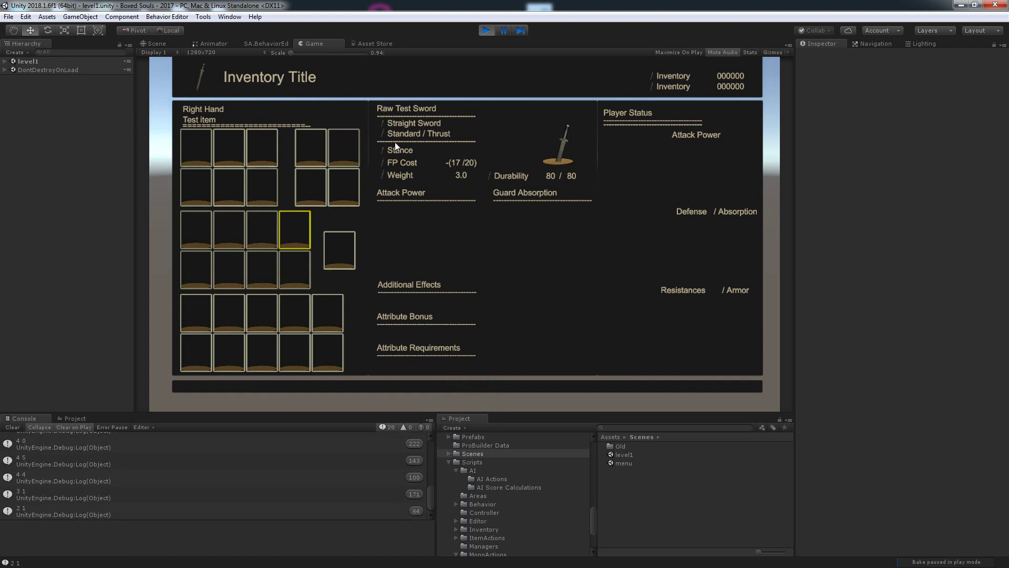
click(487, 30)
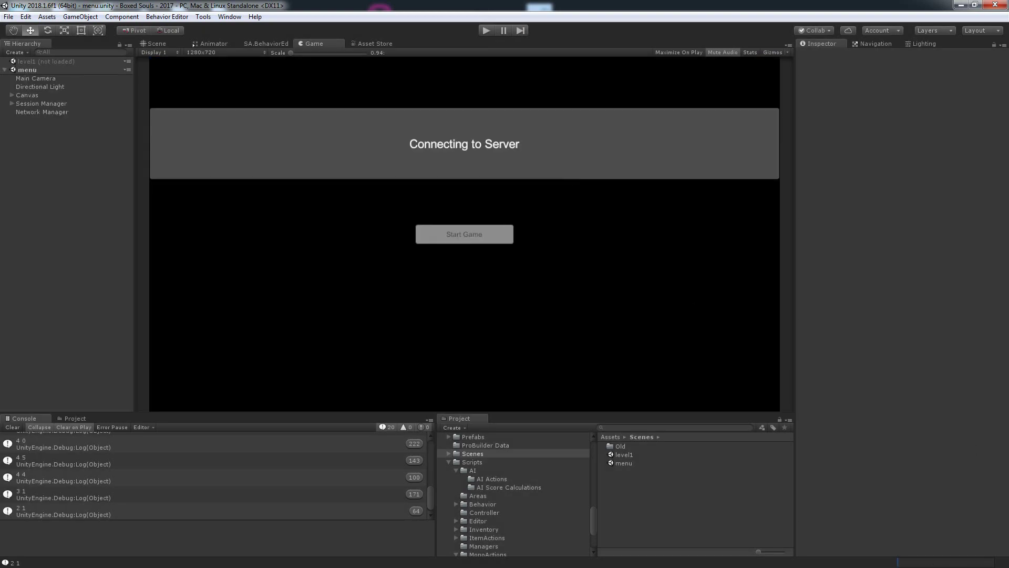
- Review the line 149 skip condition and place the caret after the if block
key(alt+Tab)
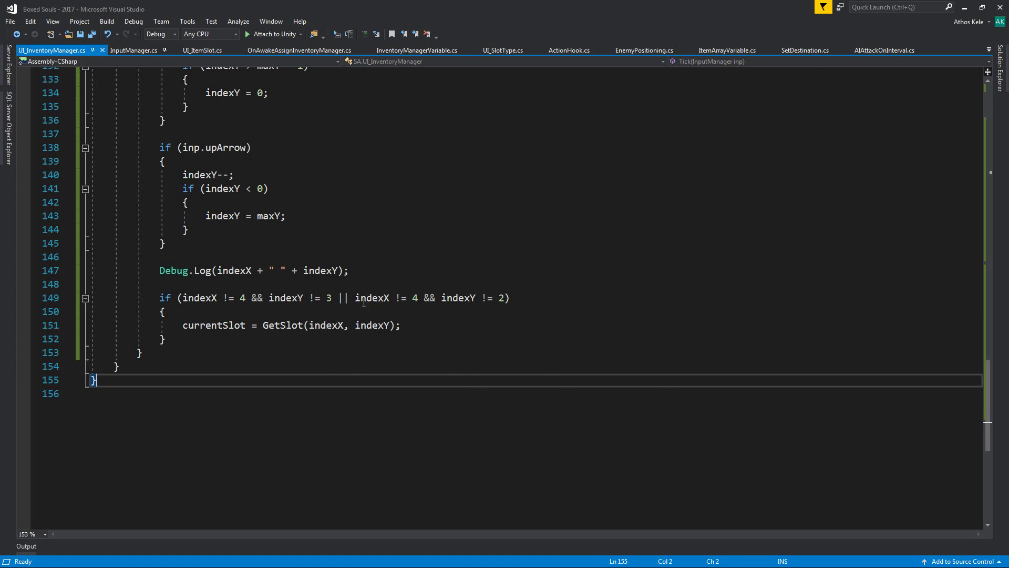
drag(356, 298, 502, 301)
key(Down)
key(Down)
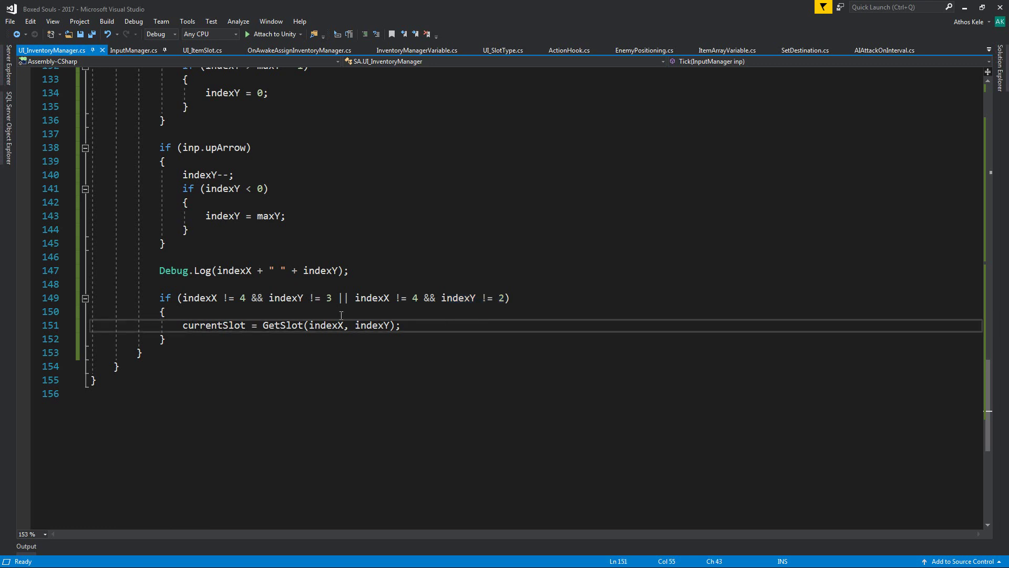
click(308, 304)
drag(172, 300, 522, 303)
click(235, 313)
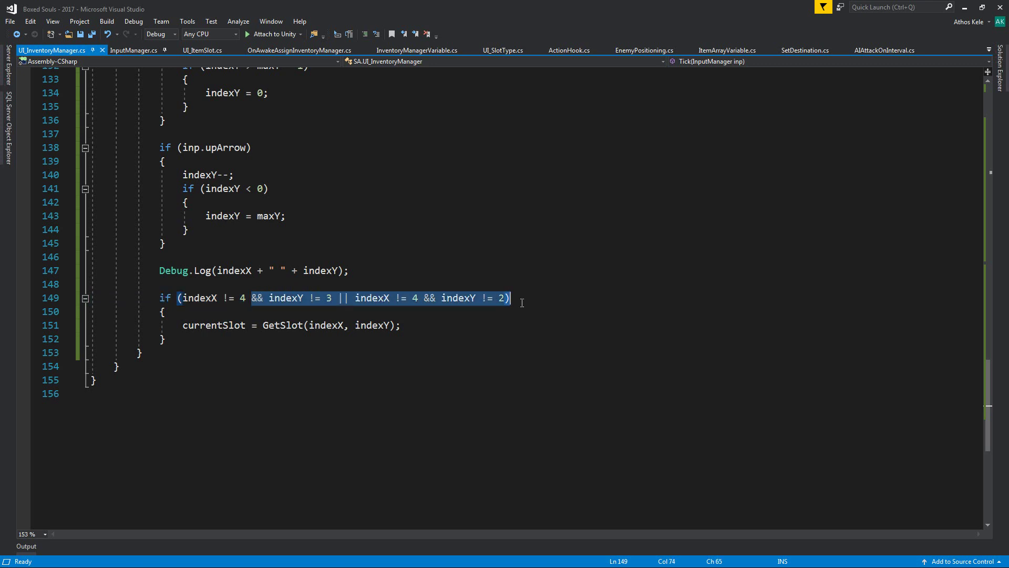
click(507, 323)
click(173, 344)
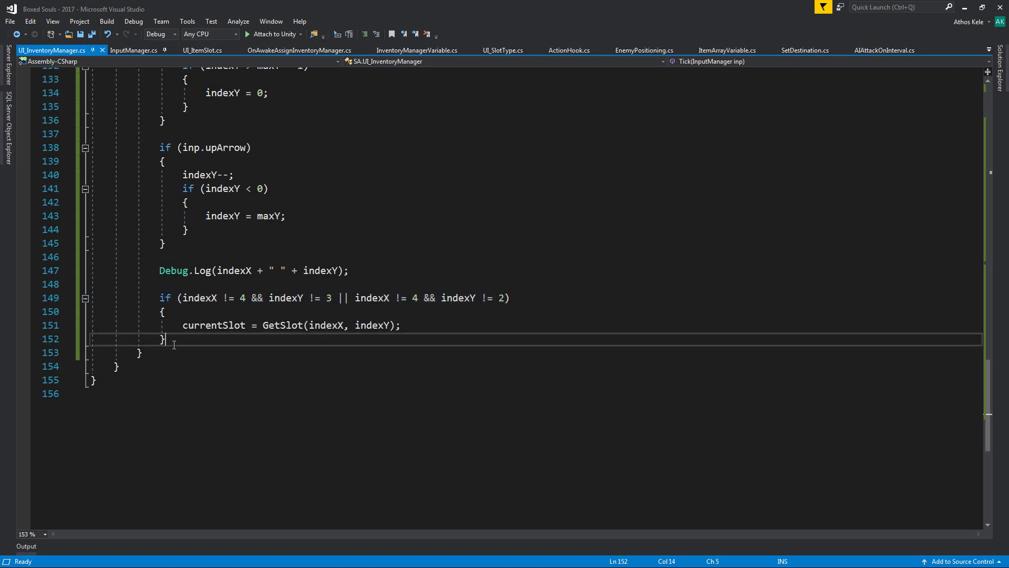
- Add an else block starting with indexX after the if, and save the script
key(Return)
text(else)
key(Return)
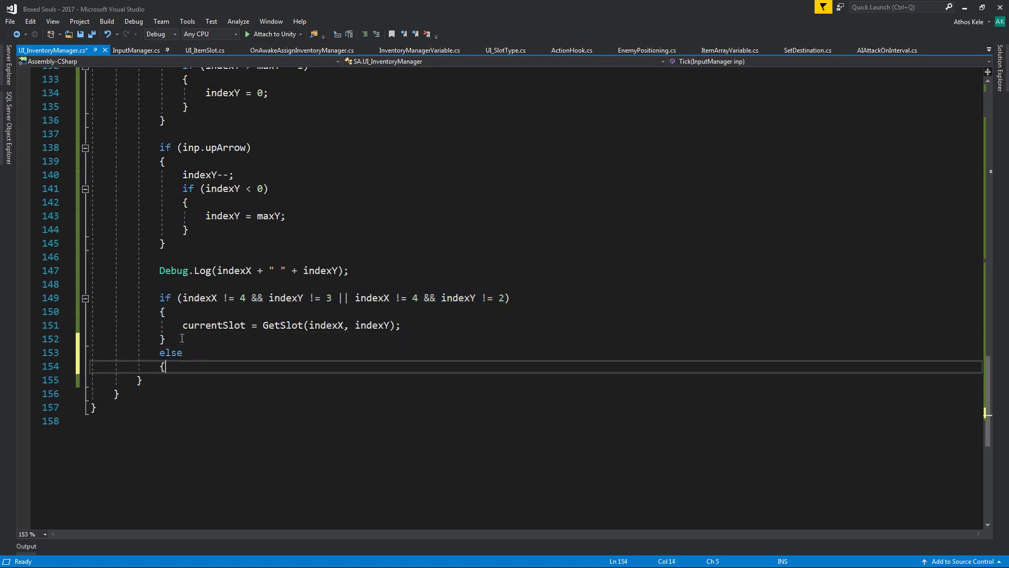
text({)
key(Return)
text(index)
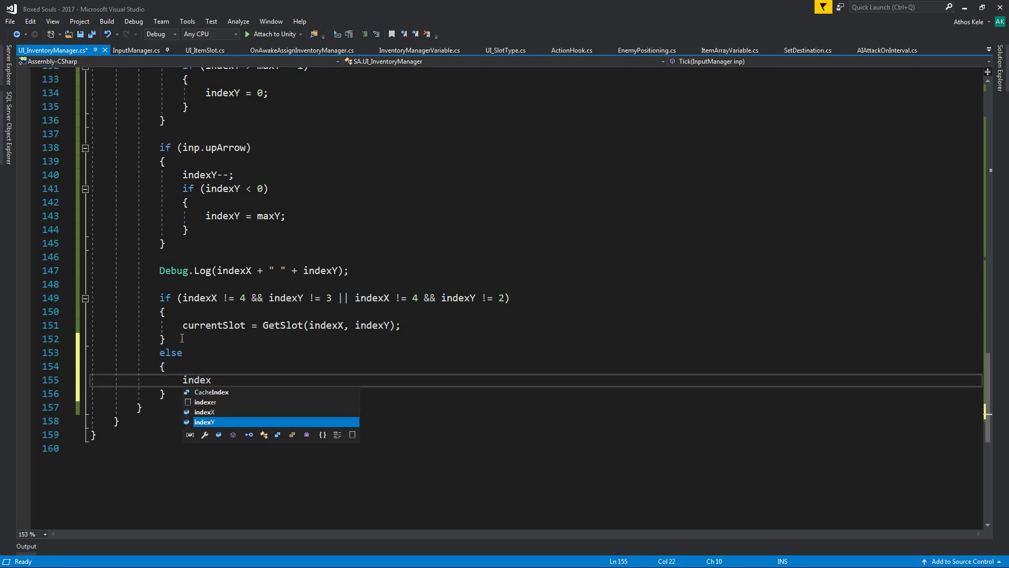
text(X = 3;)
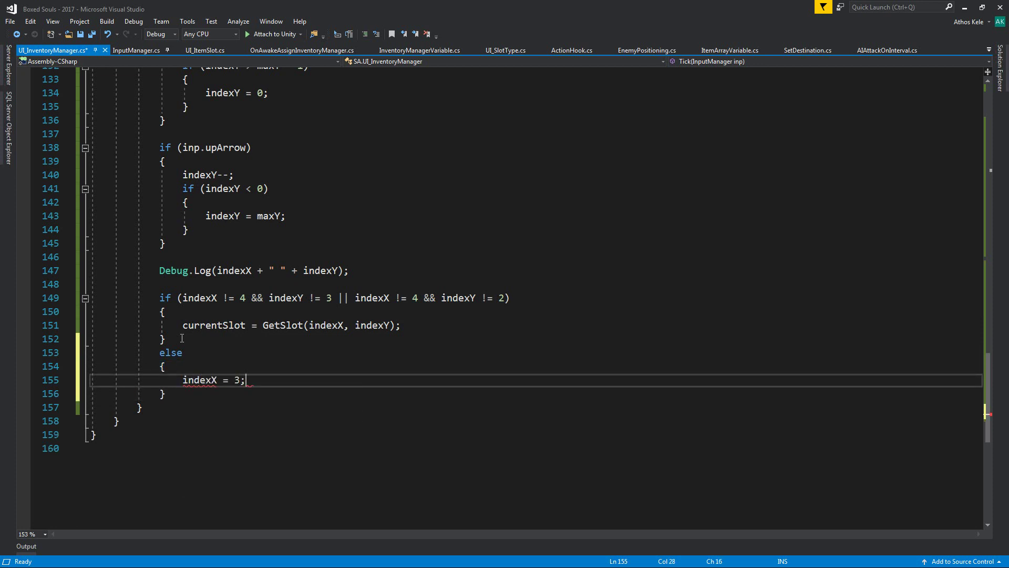
key(ctrl+s)
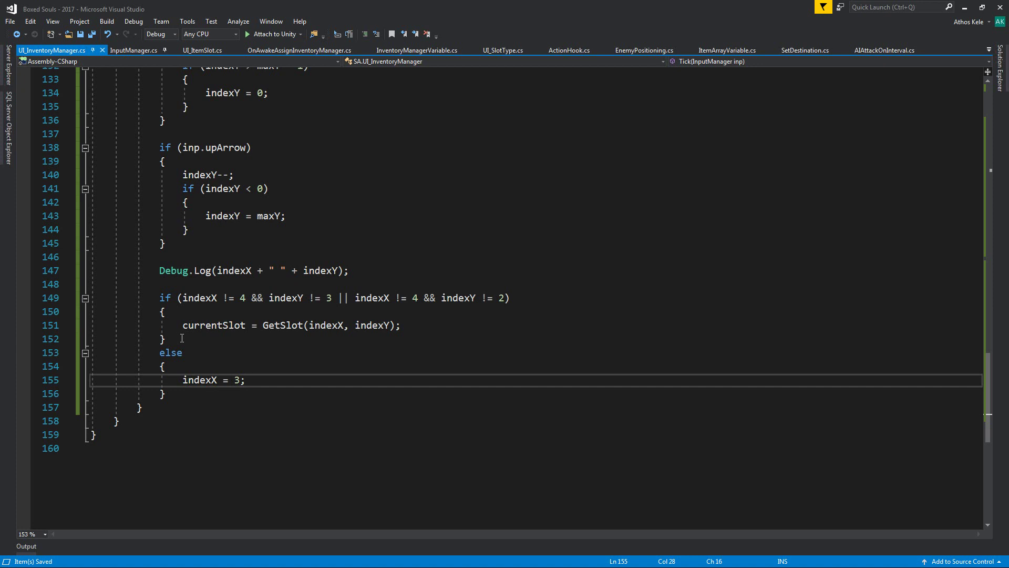
key(Up)
key(Up)
key(Up)
key(Up)
key(Up)
key(Up)
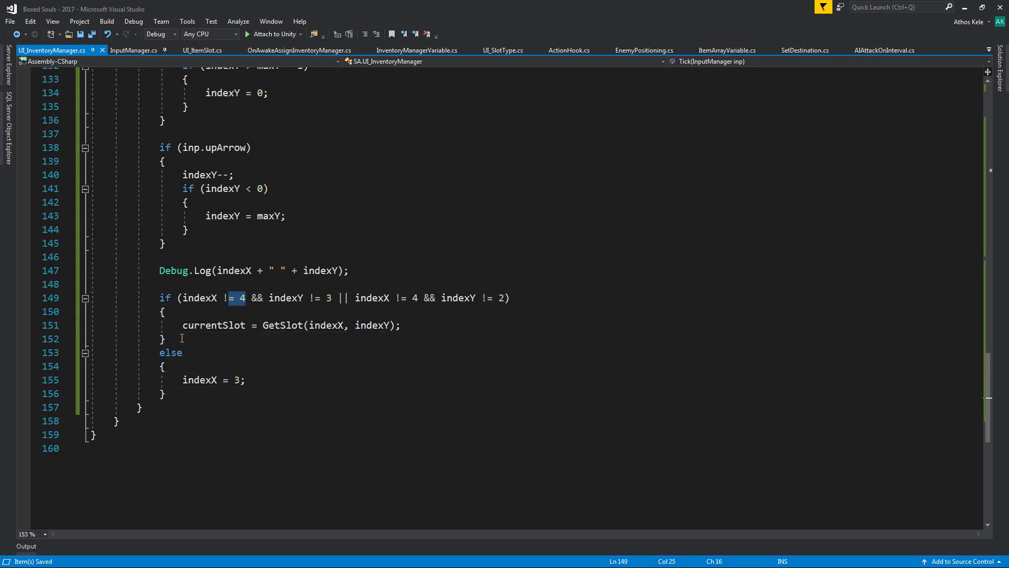
key(Down)
key(Down)
key(Down)
click(586, 299)
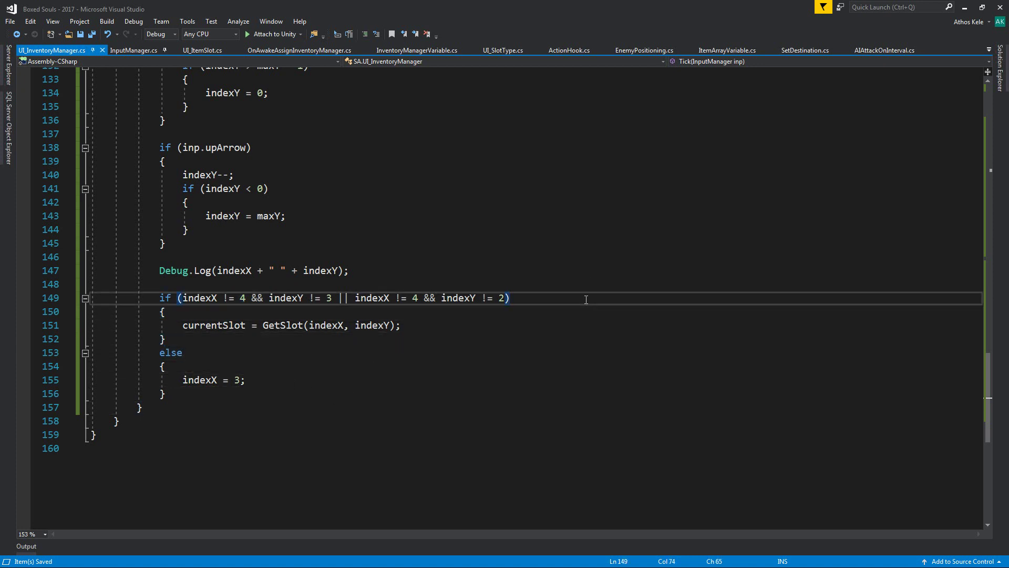
key(Down)
key(Down)
key(Down)
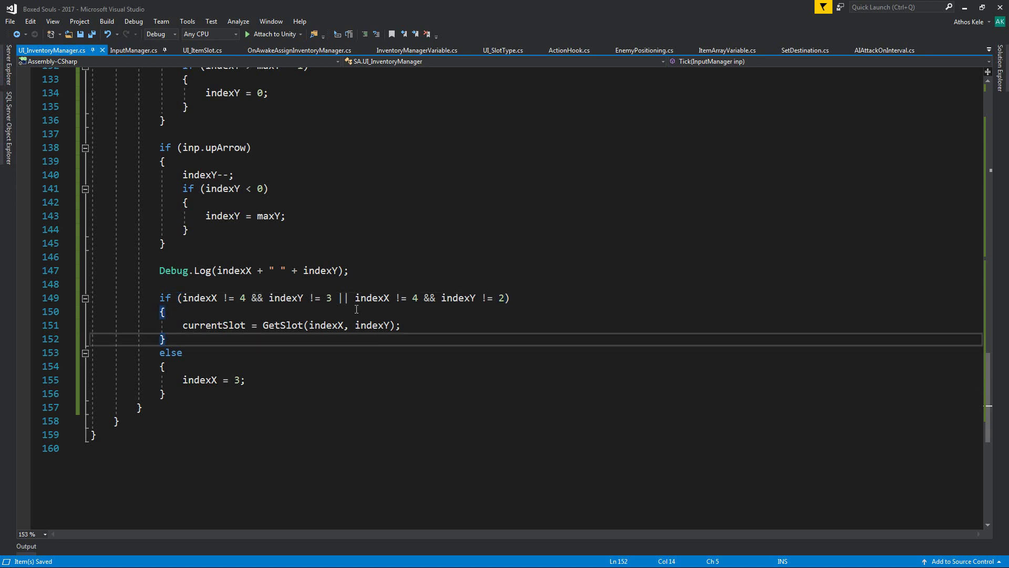
click(966, 7)
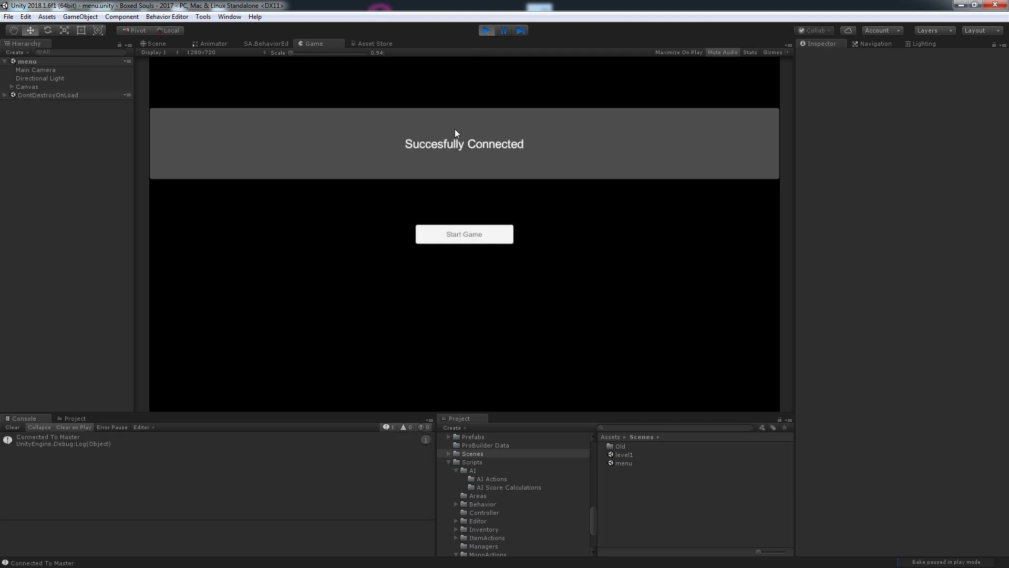
- Start the game, open the inventory, and move the highlight to row 3, column 4 and vertically
click(465, 237)
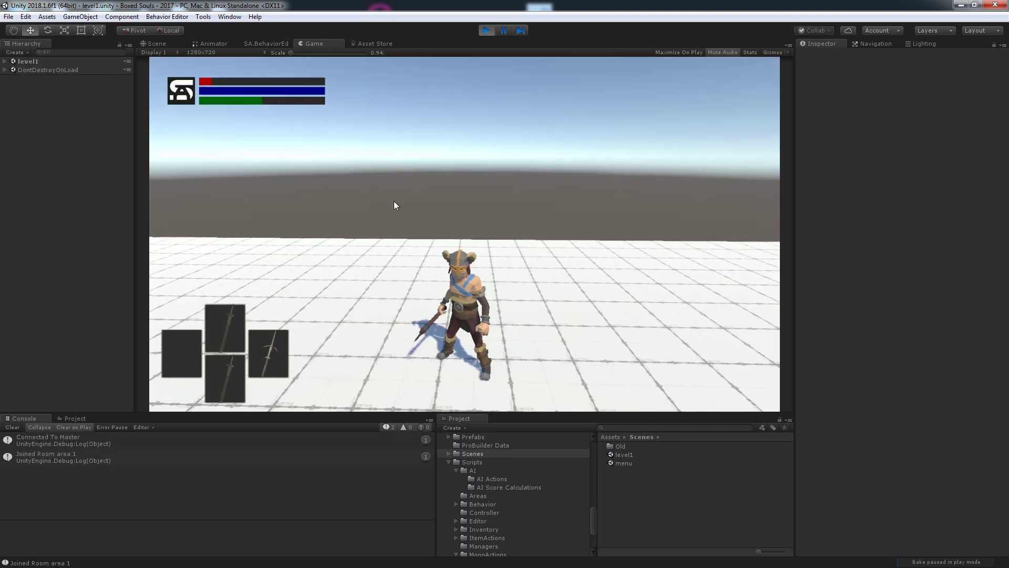
key(i)
key(Right)
key(Down)
key(Down)
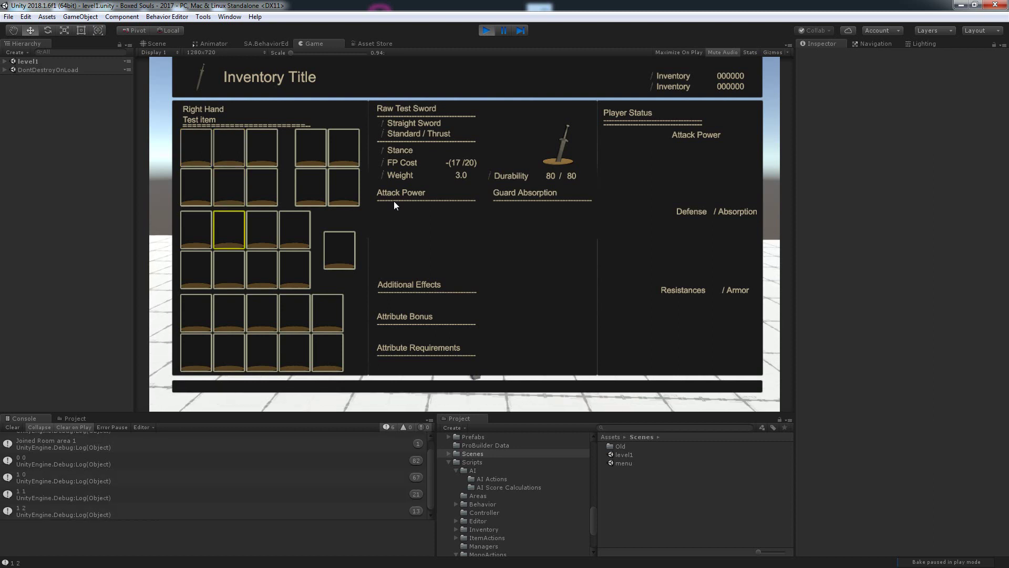
key(Right)
key(Right)
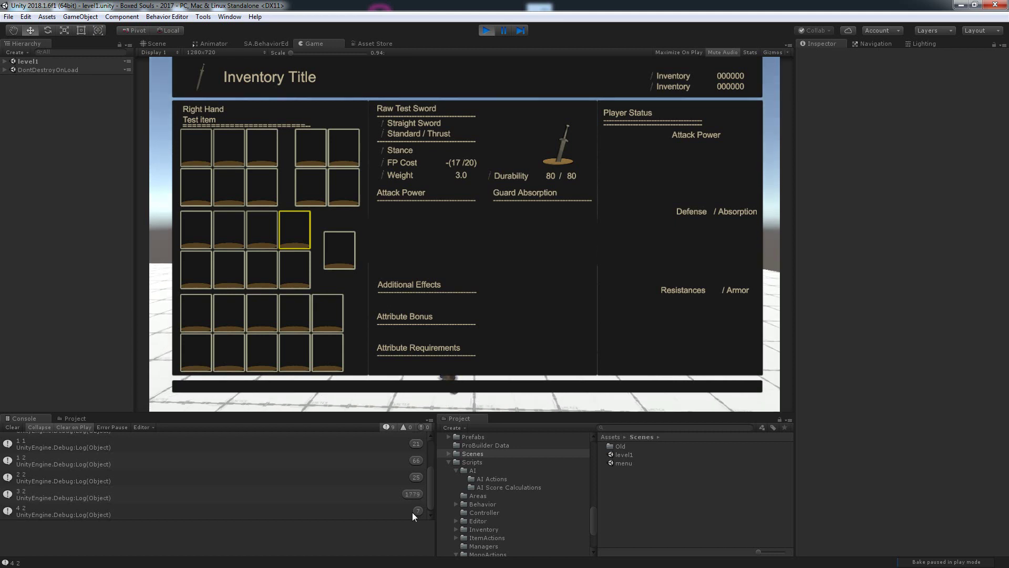
key(Down)
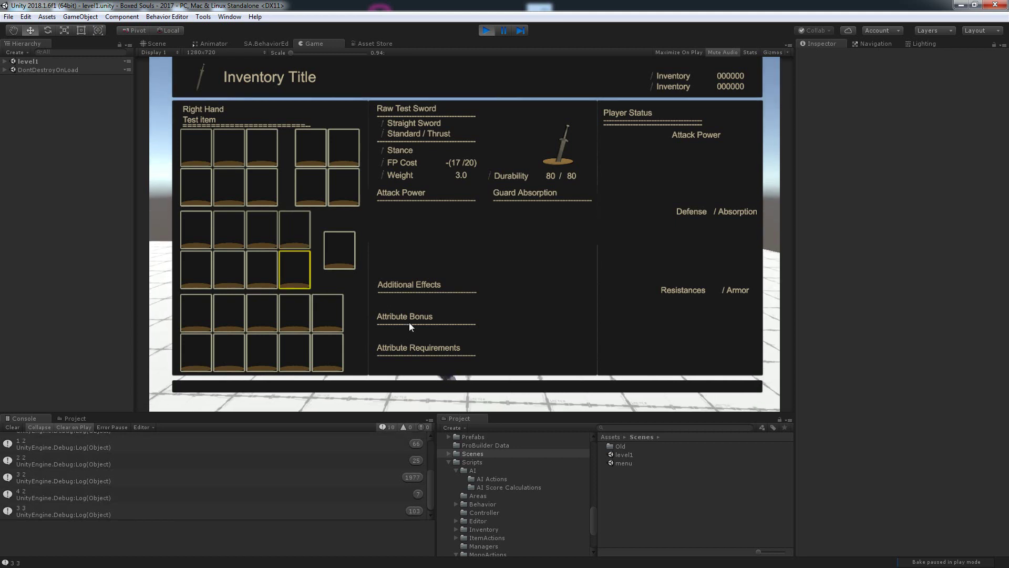
key(Down)
key(Up)
key(Up)
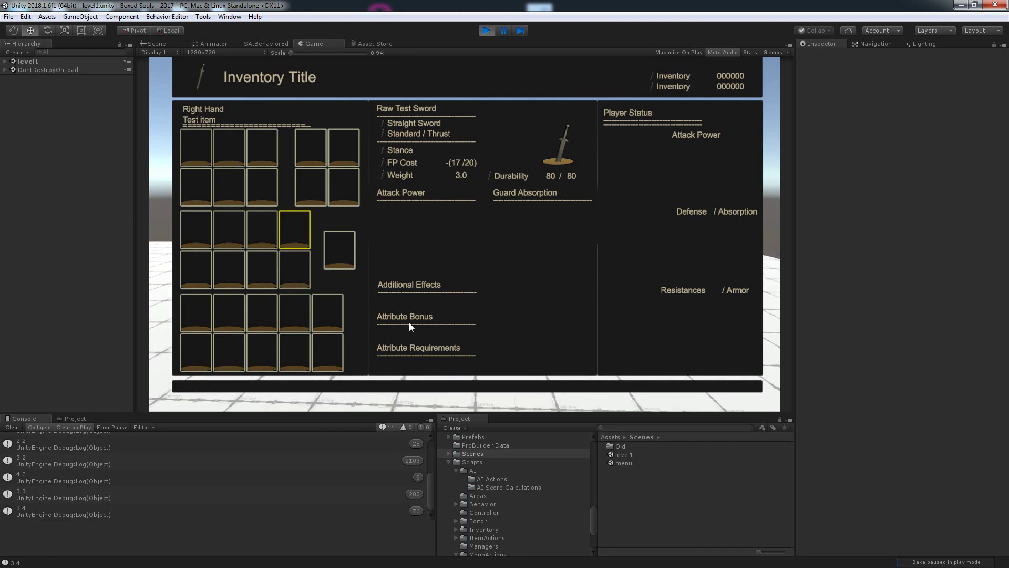
key(Down)
- Steer the highlight through the top-right and bottom slot groups until the NullReferenceException appears
key(Left)
key(Down)
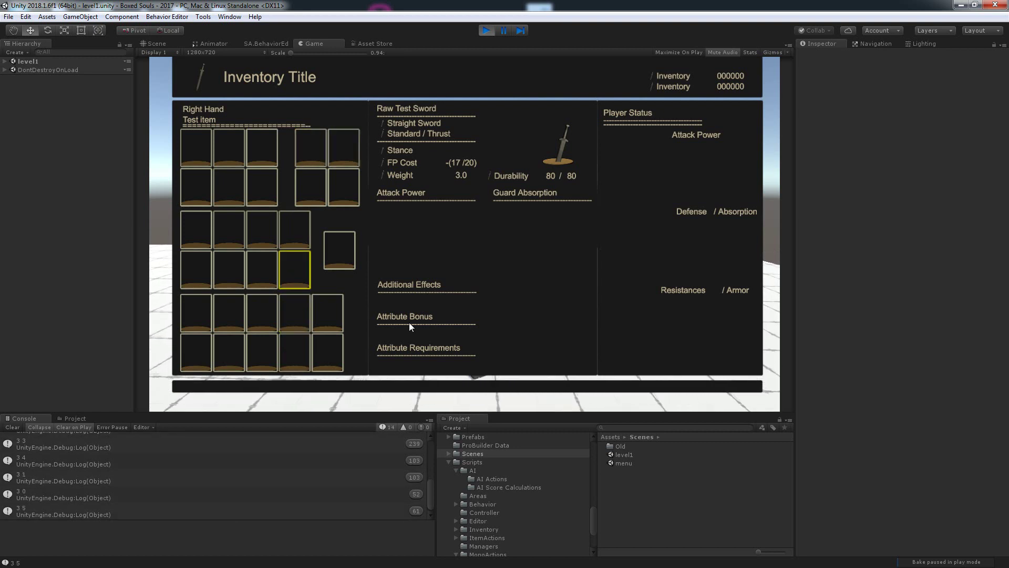
key(Up)
key(Up)
key(Up)
key(Left)
key(Right)
key(Right)
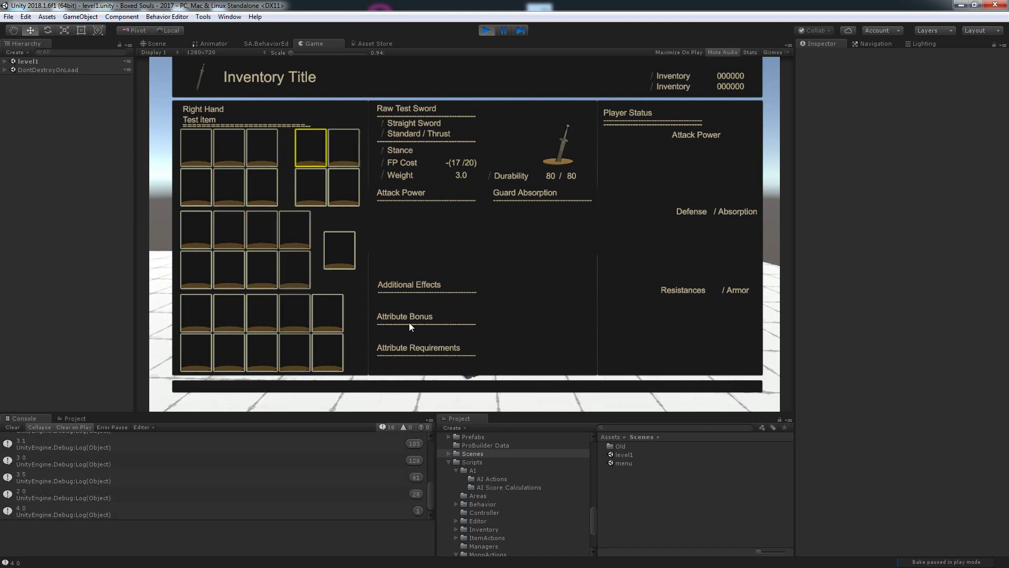
key(Right)
key(Down)
key(Left)
key(Left)
key(Down)
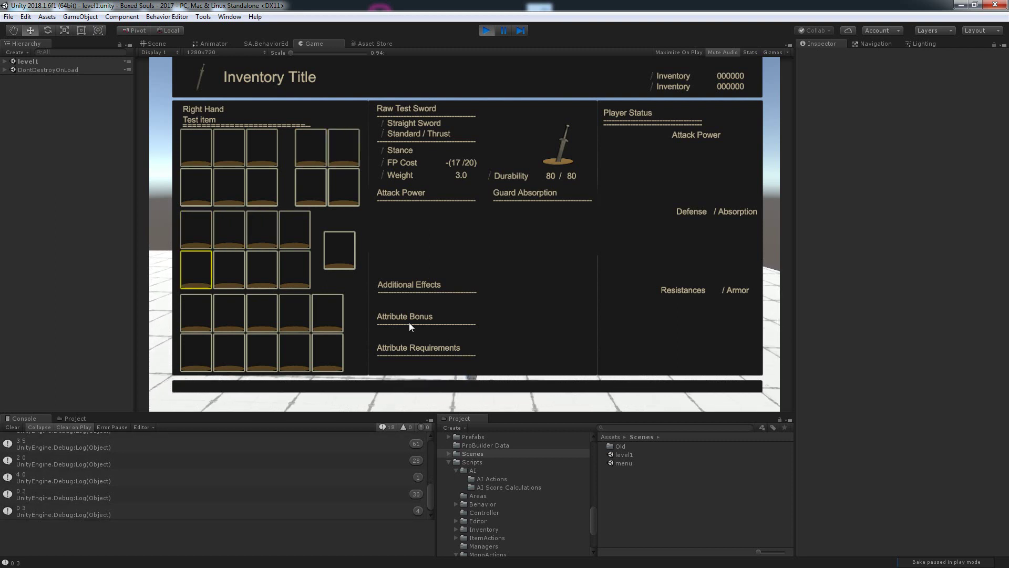
key(Right)
key(Right)
key(Down)
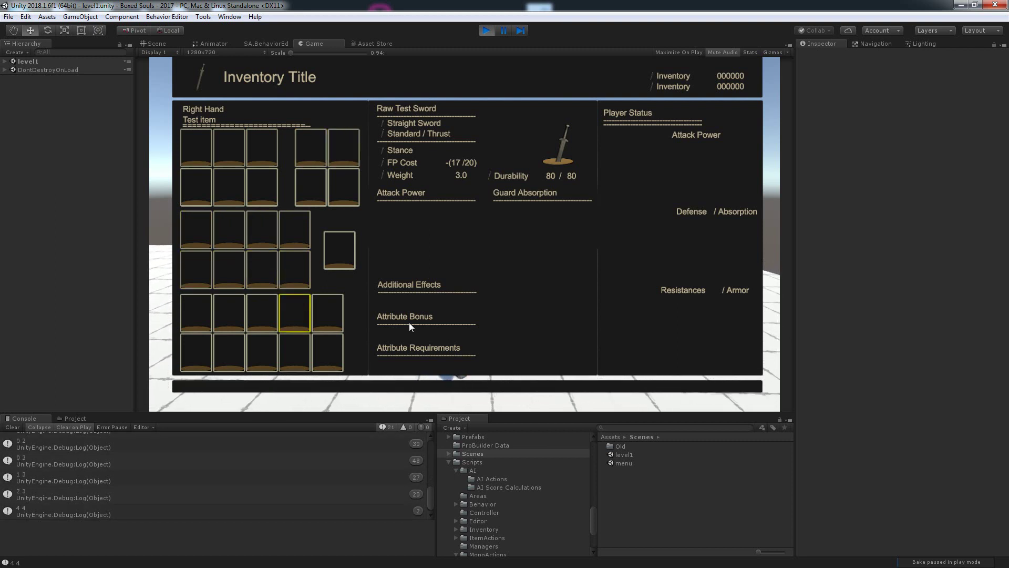
key(Left)
key(Left)
key(Left)
key(Left)
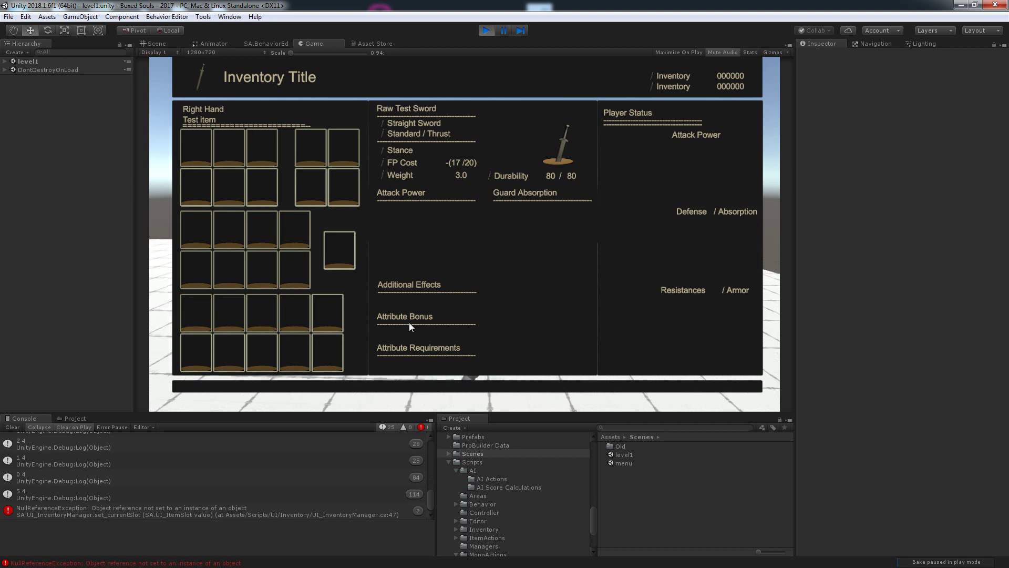
key(Right)
key(Right)
key(Right)
key(Right)
key(Right)
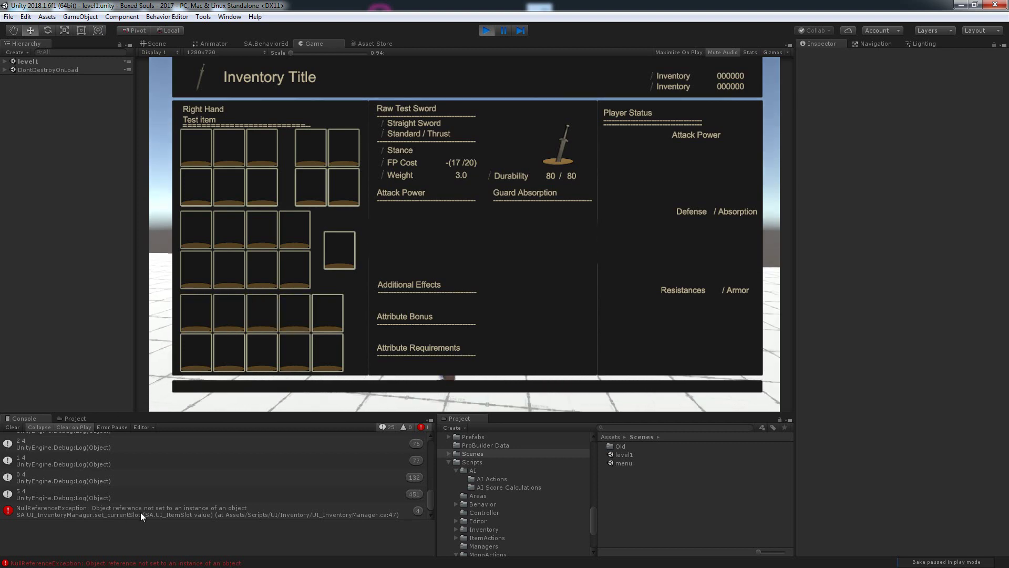
- Open the NullReferenceException's source and select the failing highlighter-colour statement on line 47
click(177, 510)
double_click(177, 510)
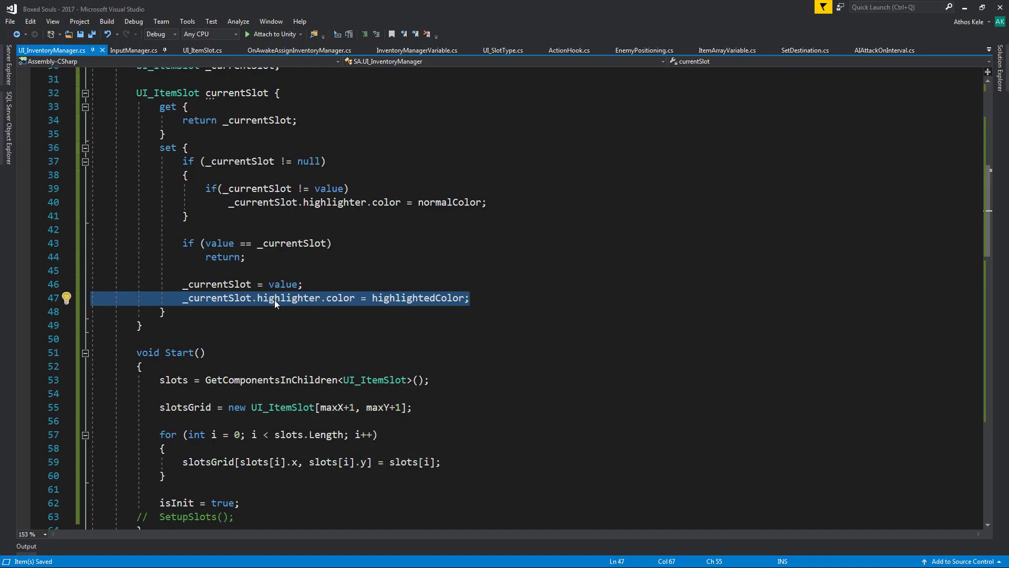
click(274, 304)
drag(183, 298, 526, 304)
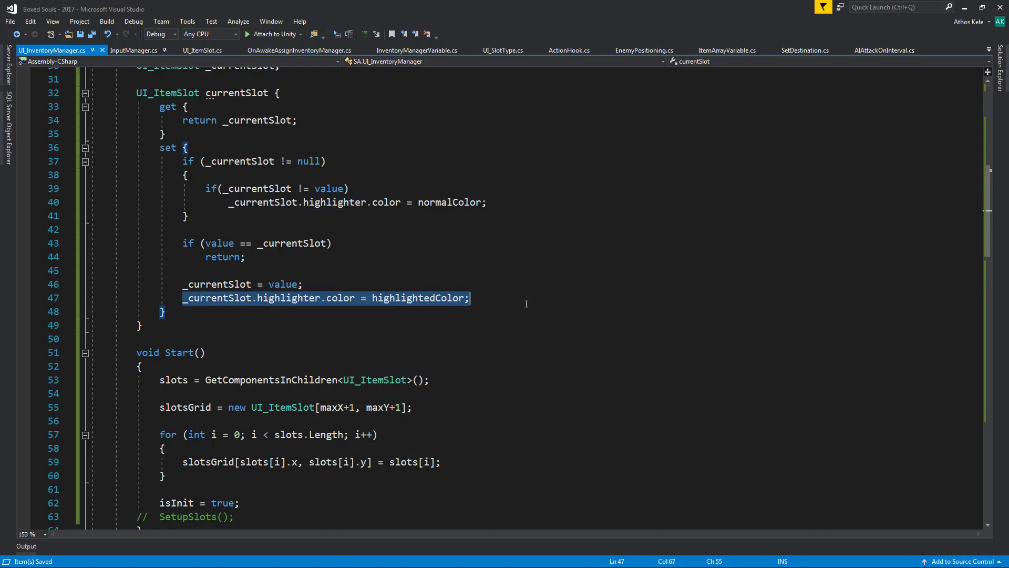
click(965, 7)
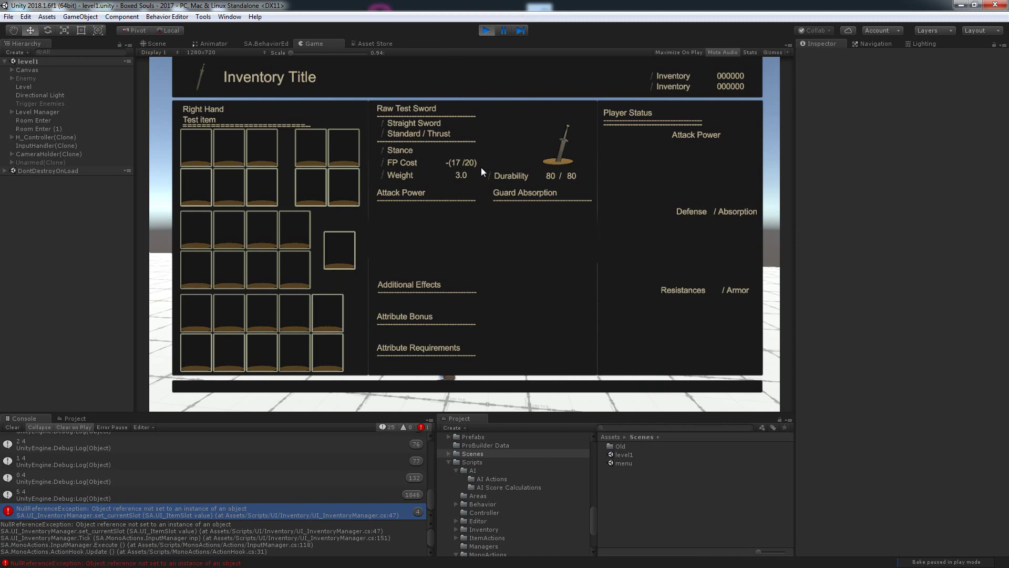
- Close the inventory, open Input settings, and clear the Horizontal axis's Negative and Positive Buttons
key(Escape)
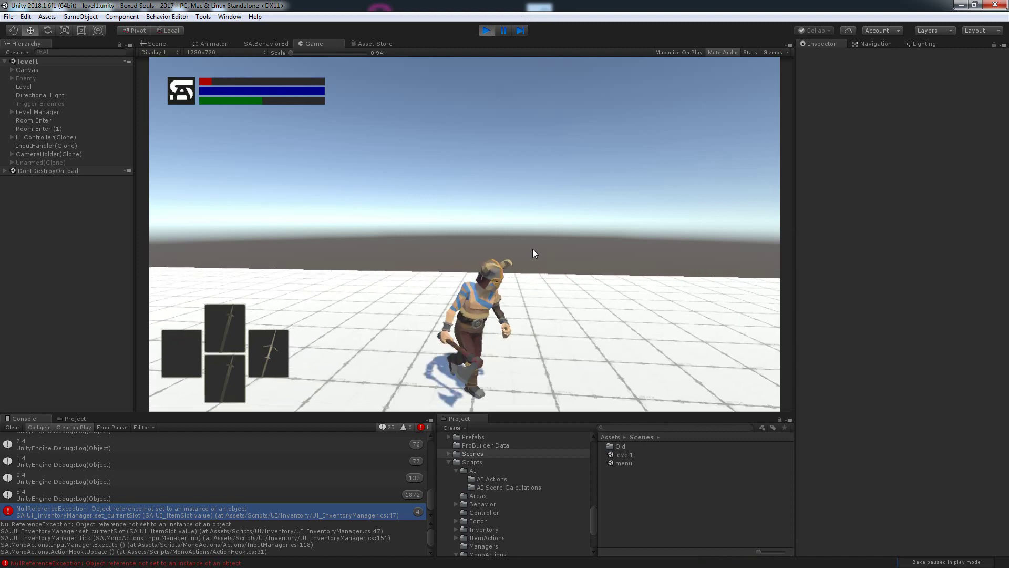
click(32, 18)
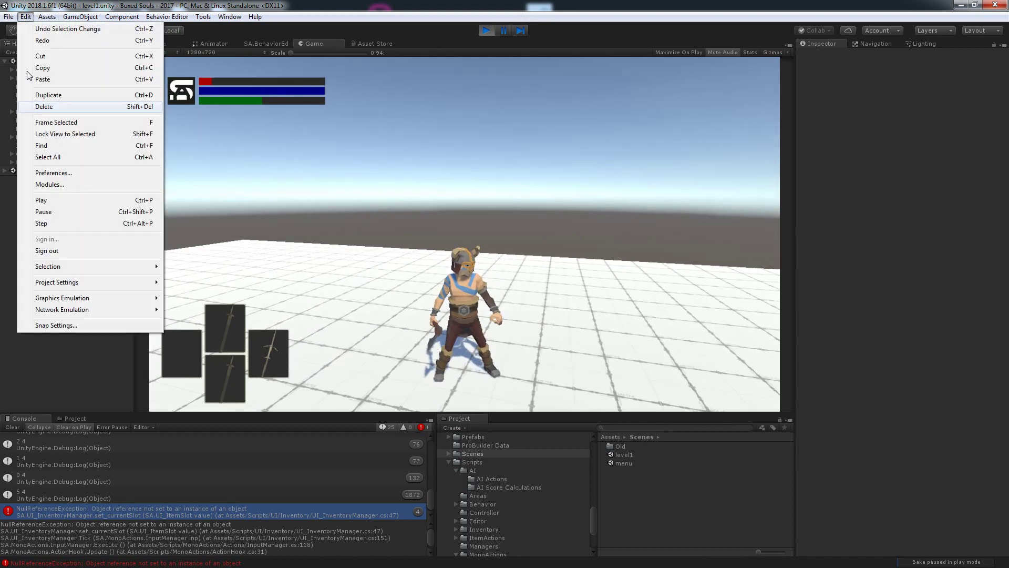
mouse_move(46, 284)
click(203, 286)
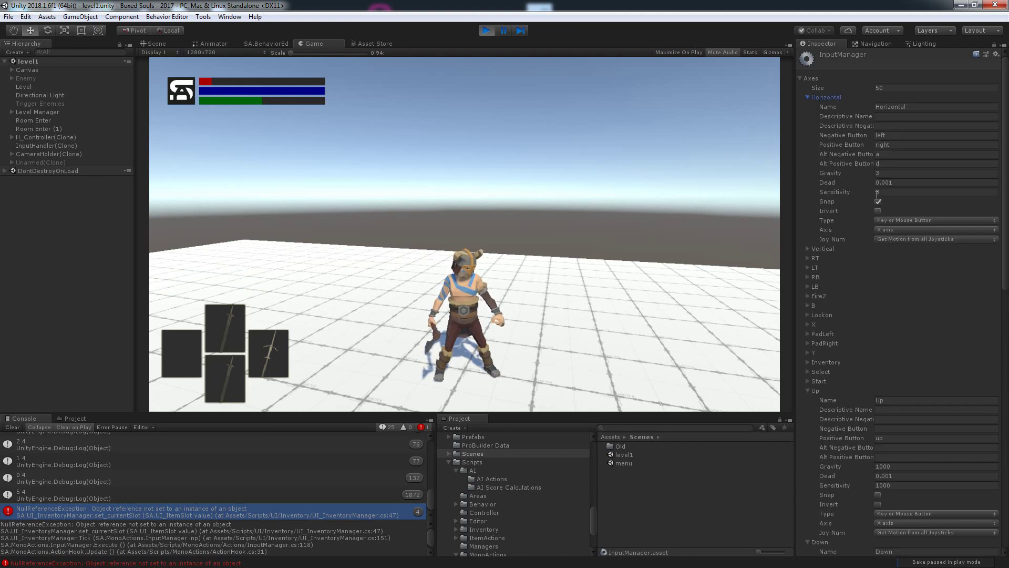
click(918, 135)
key(BackSpace)
click(894, 144)
key(BackSpace)
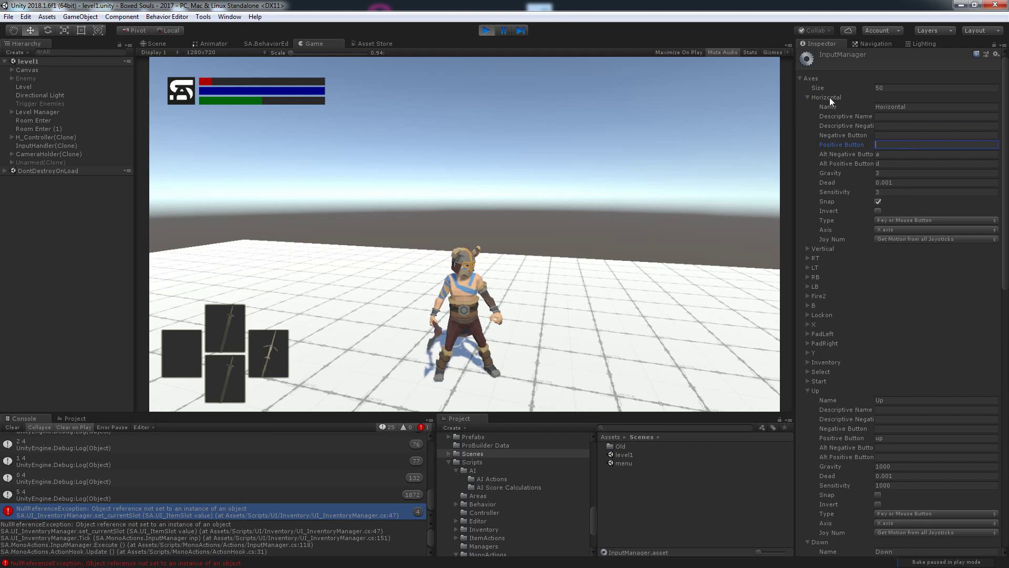
click(829, 97)
- Clear the Vertical axis's Negative and Positive Buttons, then clear the Console
click(834, 108)
click(911, 144)
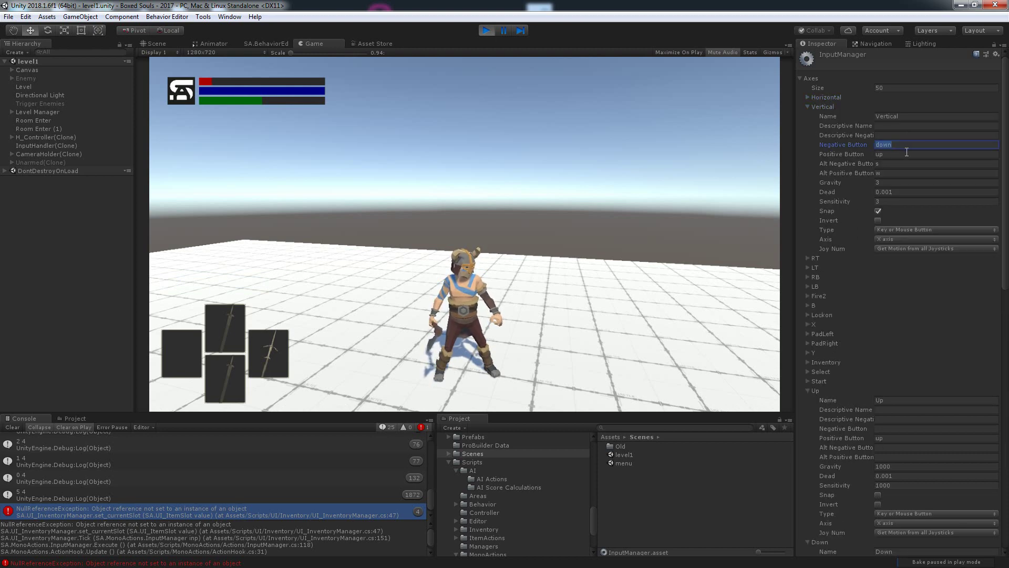
key(BackSpace)
click(908, 154)
key(BackSpace)
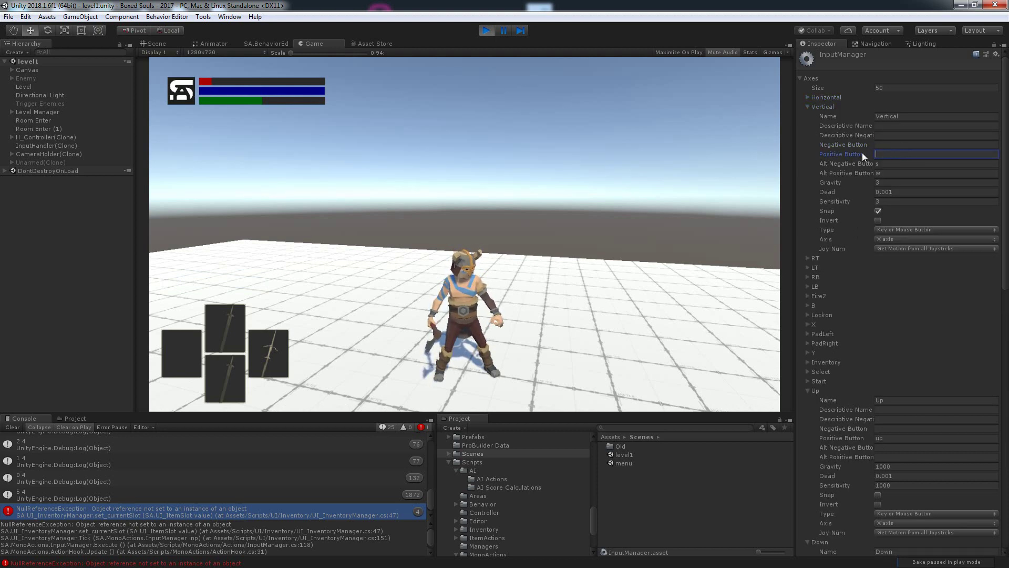
click(824, 107)
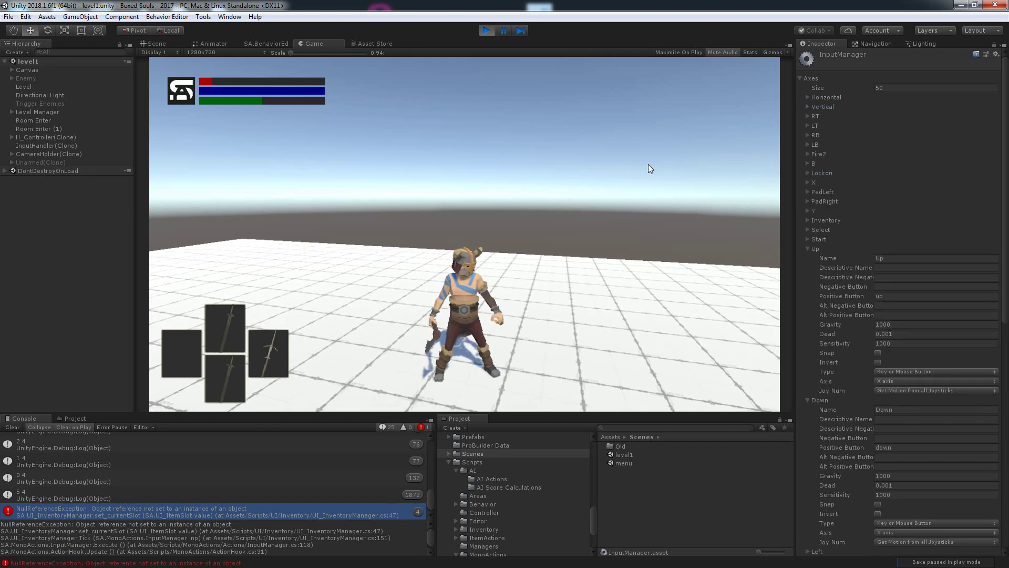
click(567, 181)
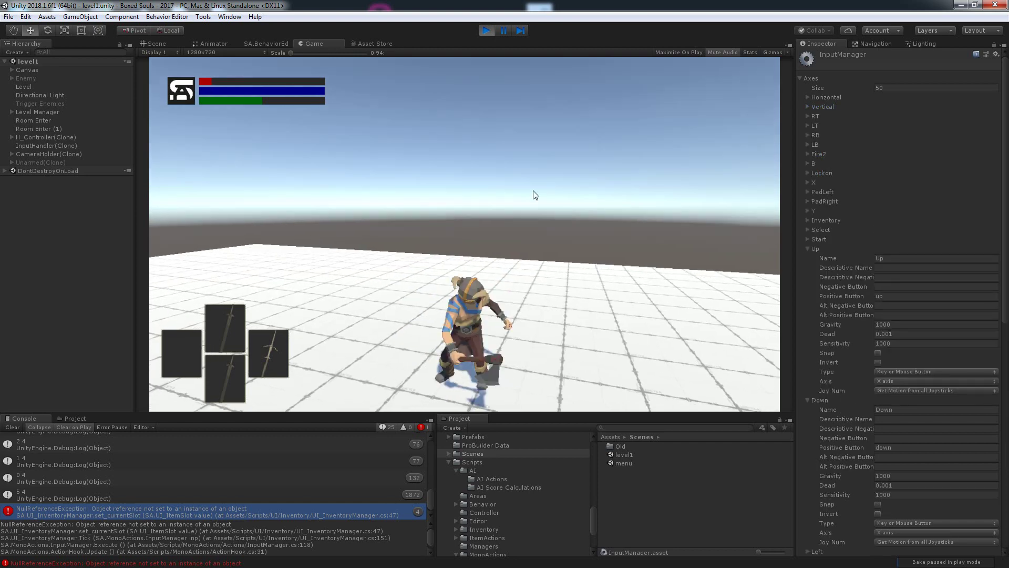
click(11, 427)
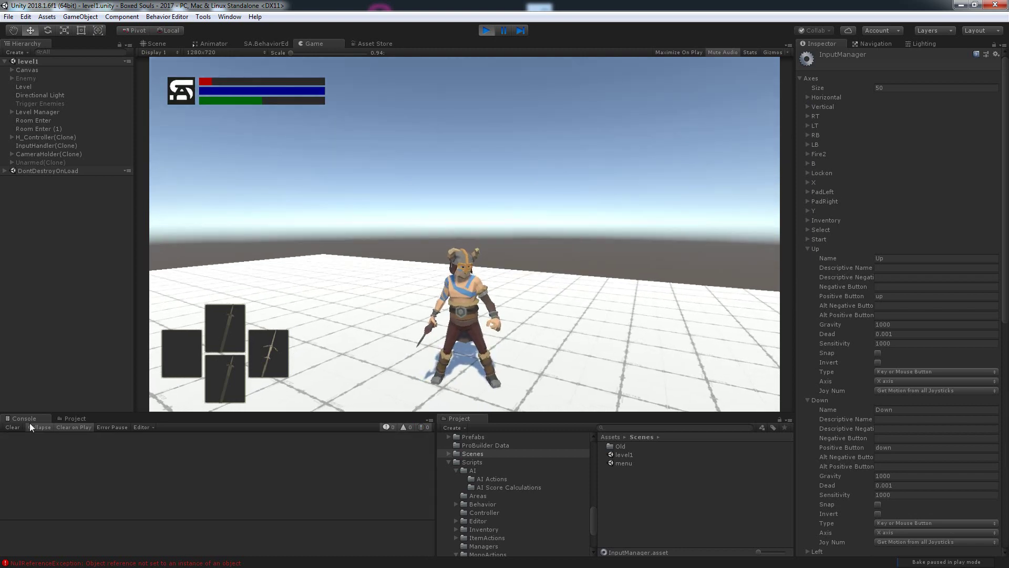